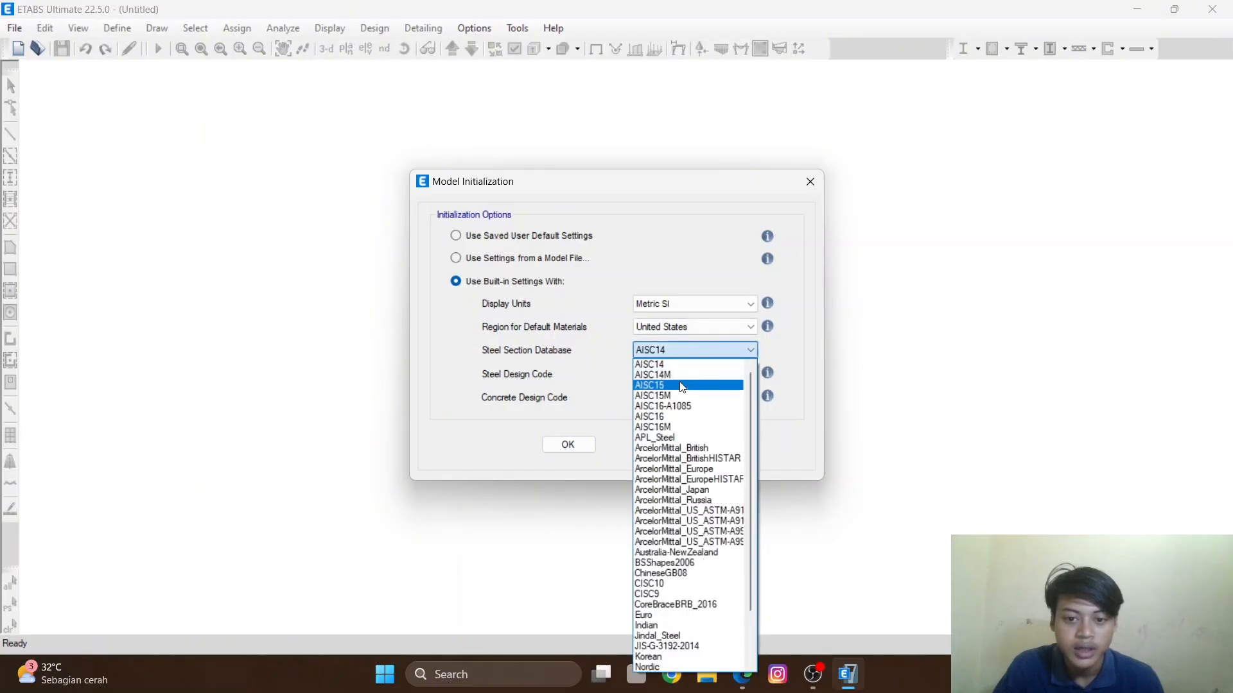
- Set the steel section database to AISC15 and accept the model initialization settings
left_click(682, 386)
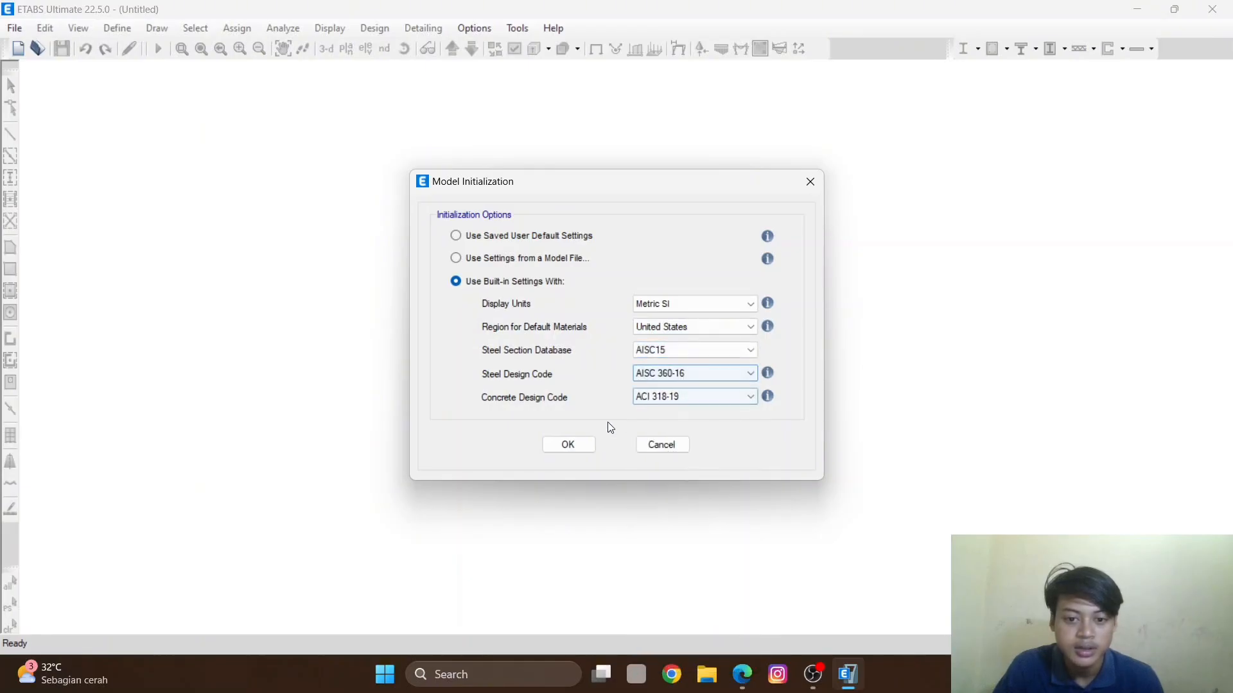
left_click(569, 446)
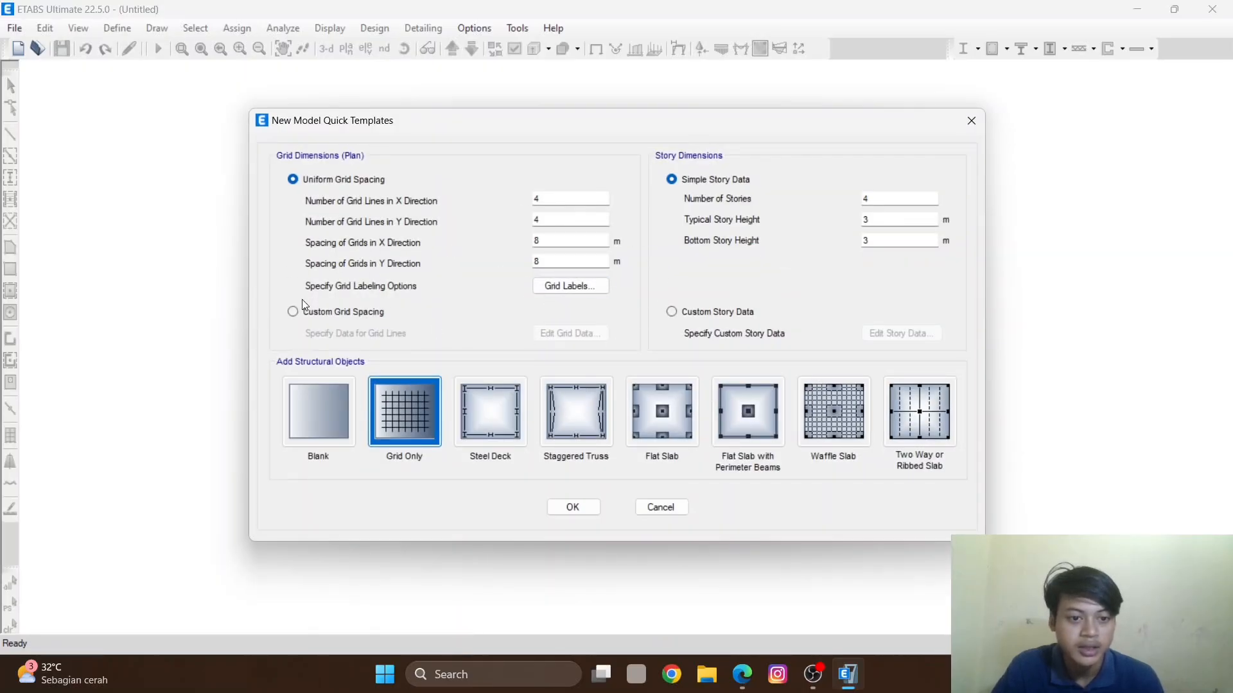
- Switch to custom grid spacing and set X grid lines B, C and D to ordinates 3, 6 and 10 m
left_click(292, 313)
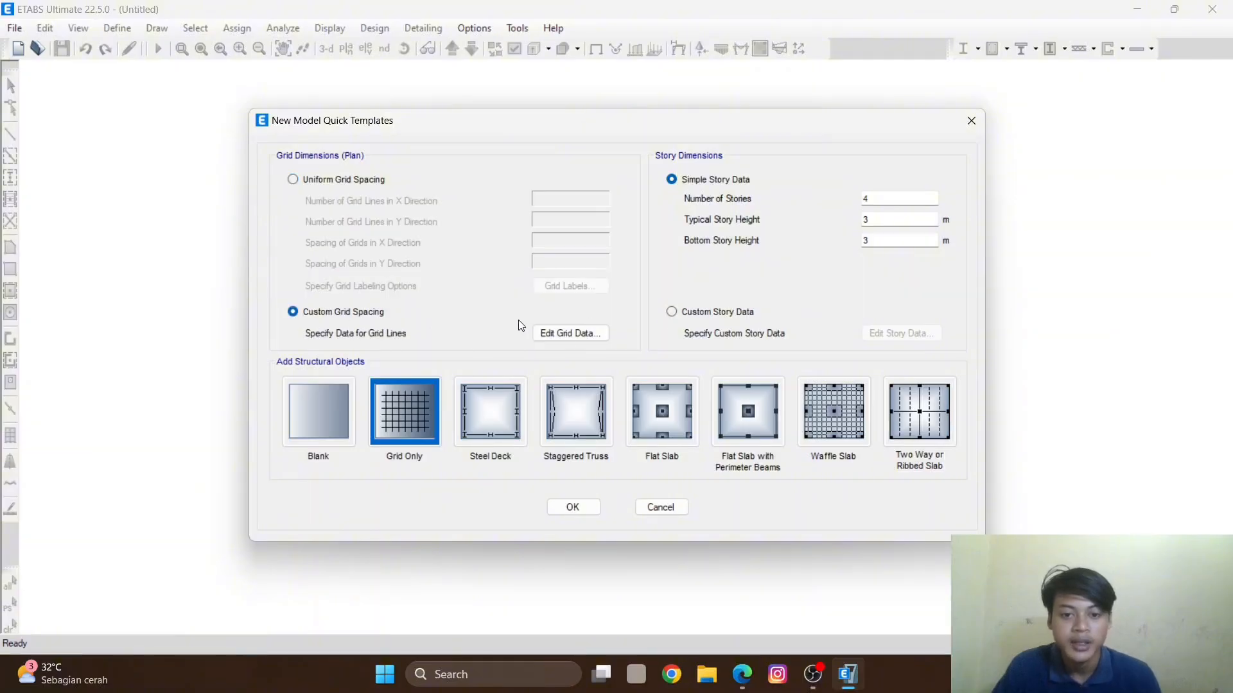
left_click(544, 335)
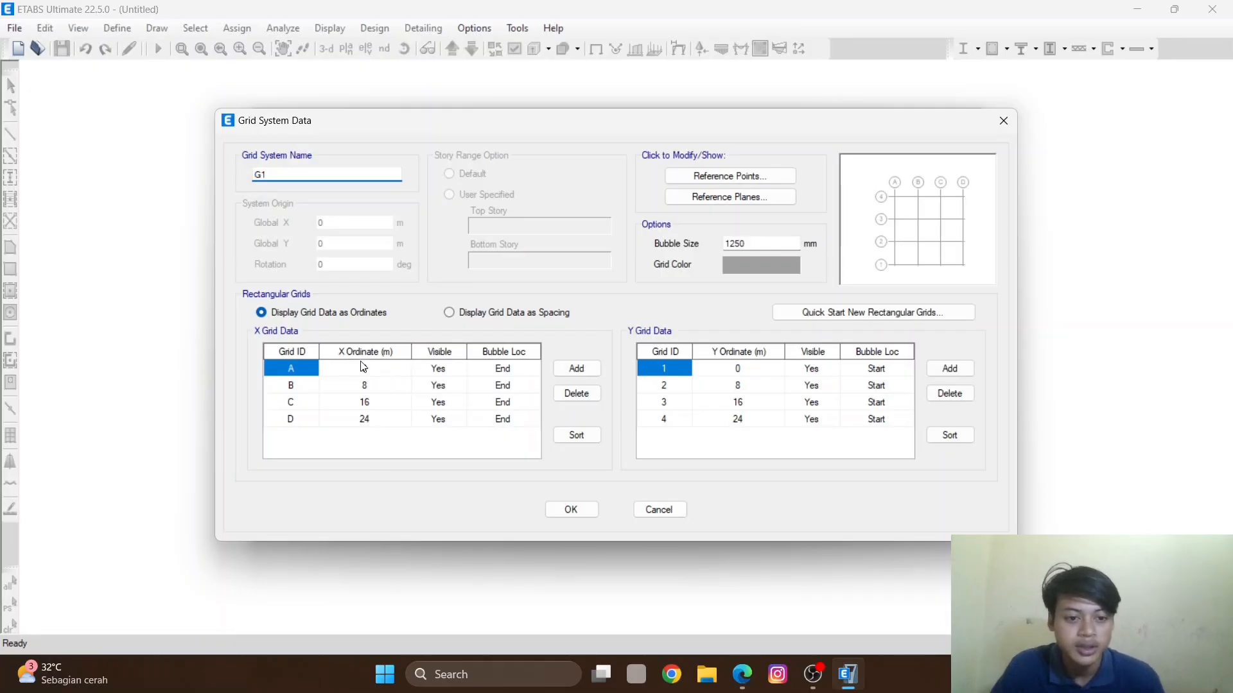
left_click(378, 370)
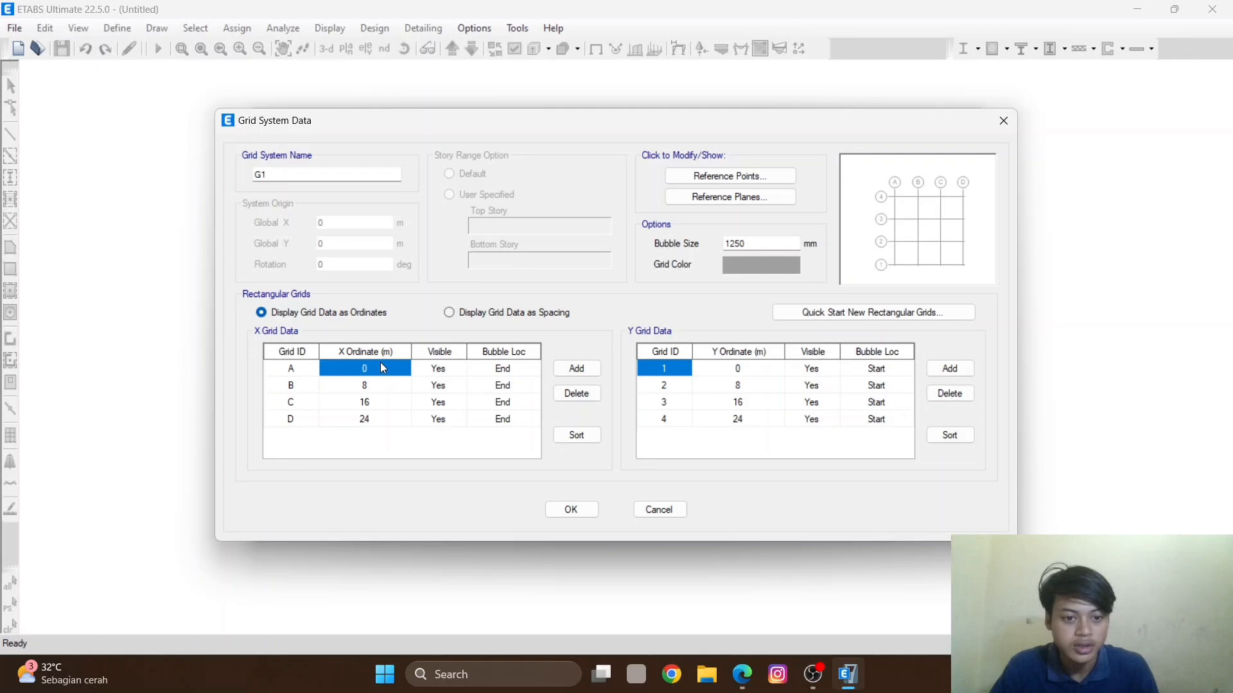
left_click(295, 386)
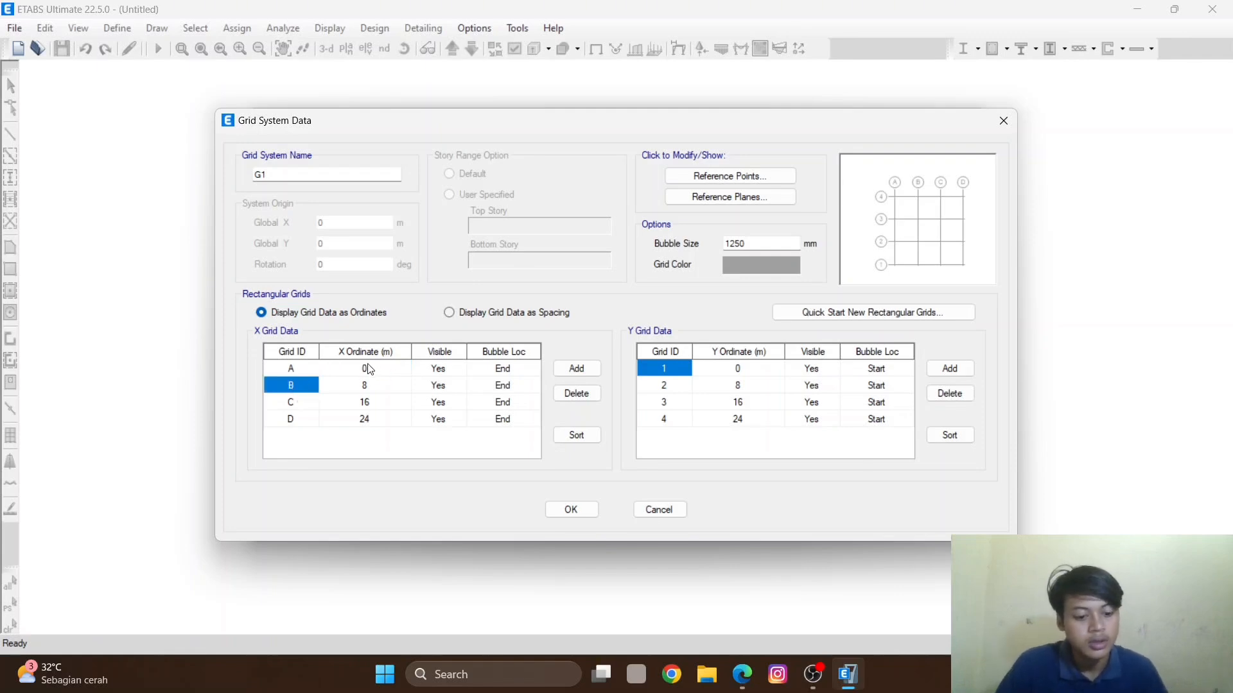
left_click(388, 387)
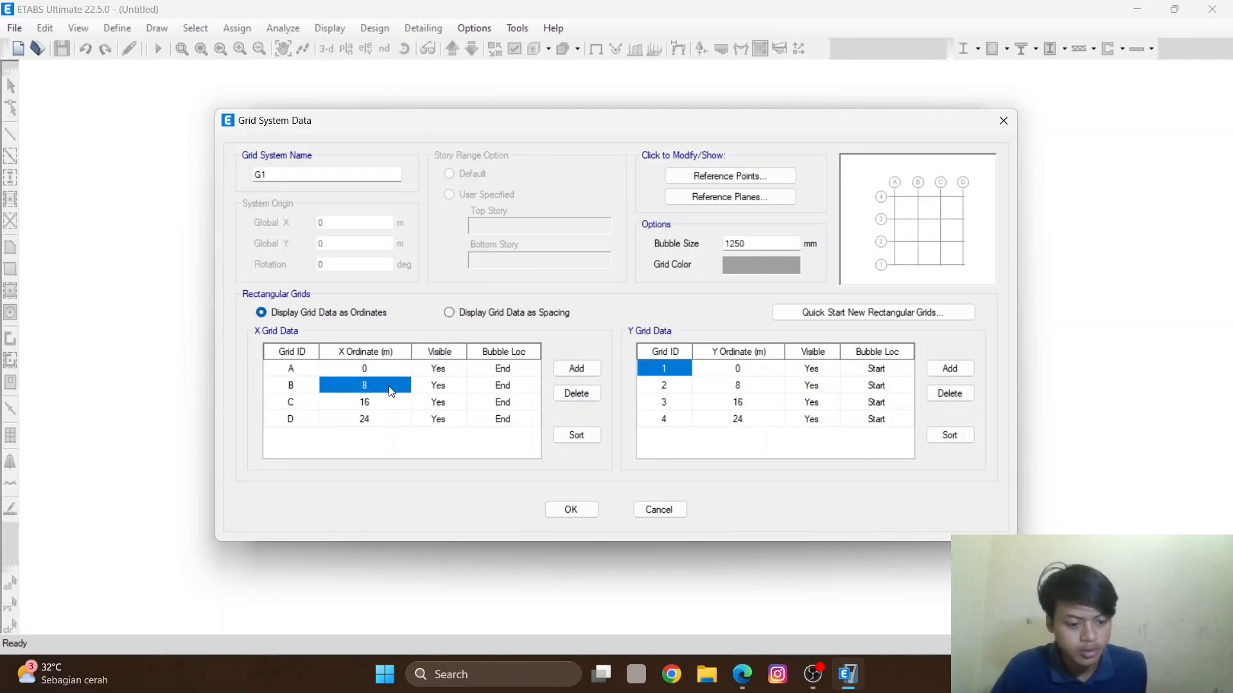
type("3")
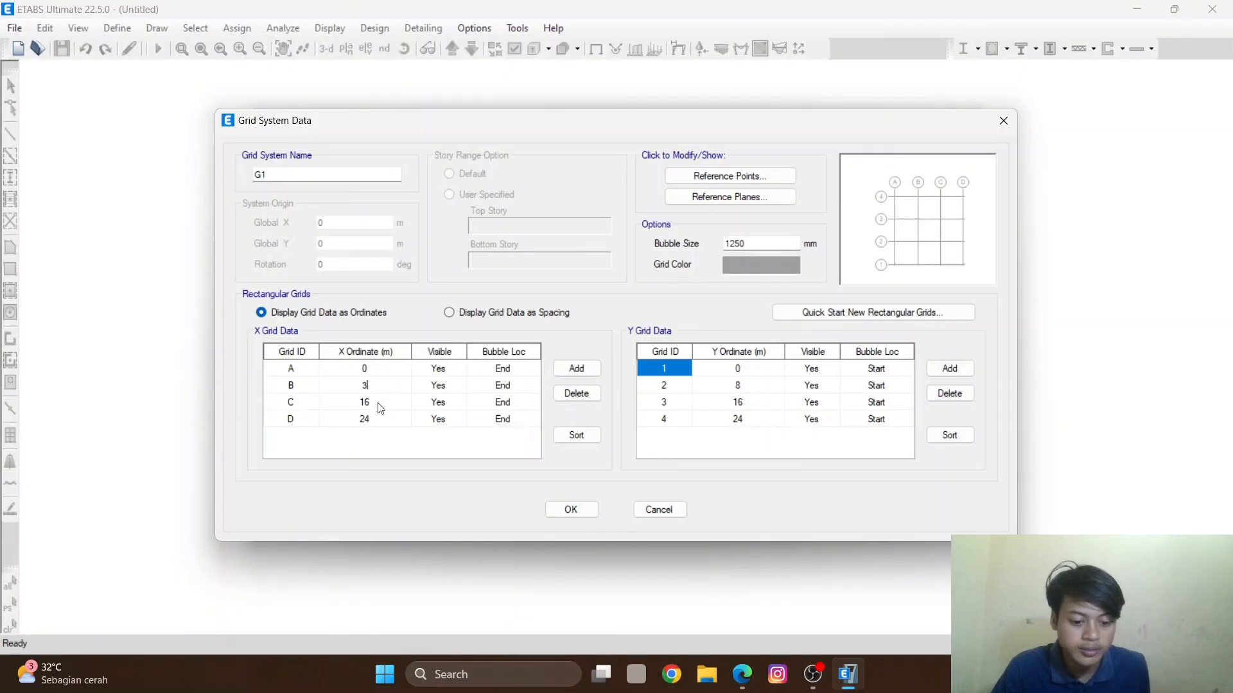
left_click(380, 405)
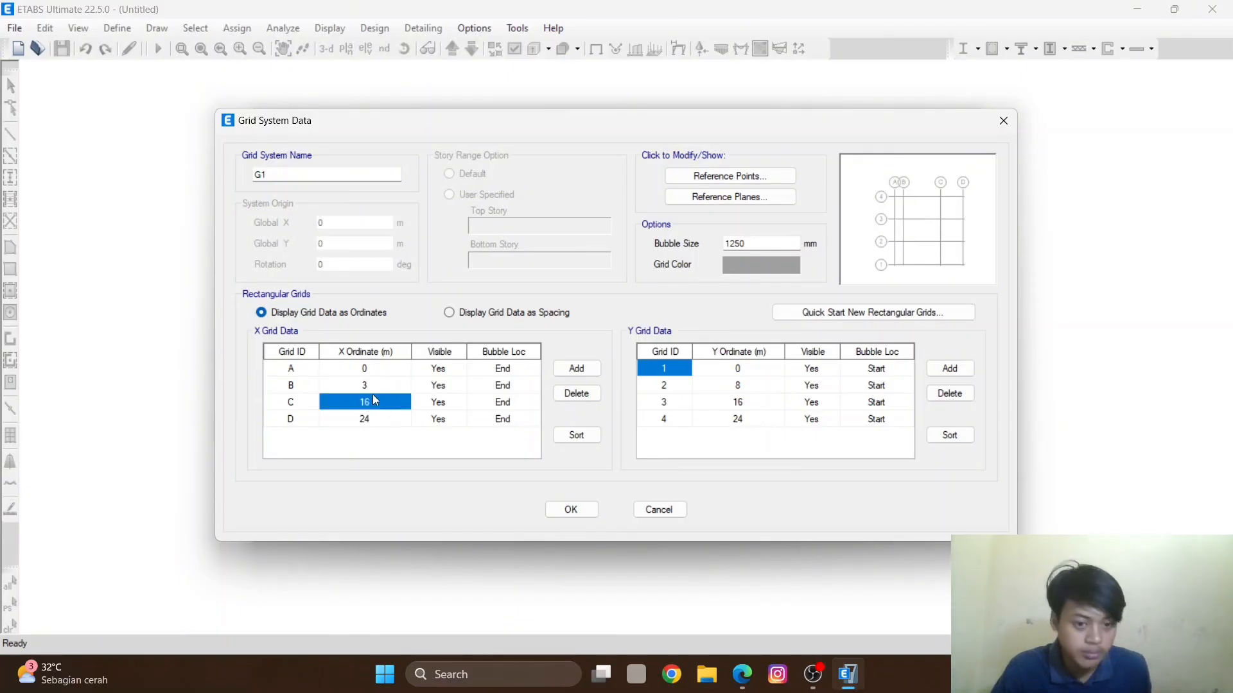
type("6")
left_click(377, 415)
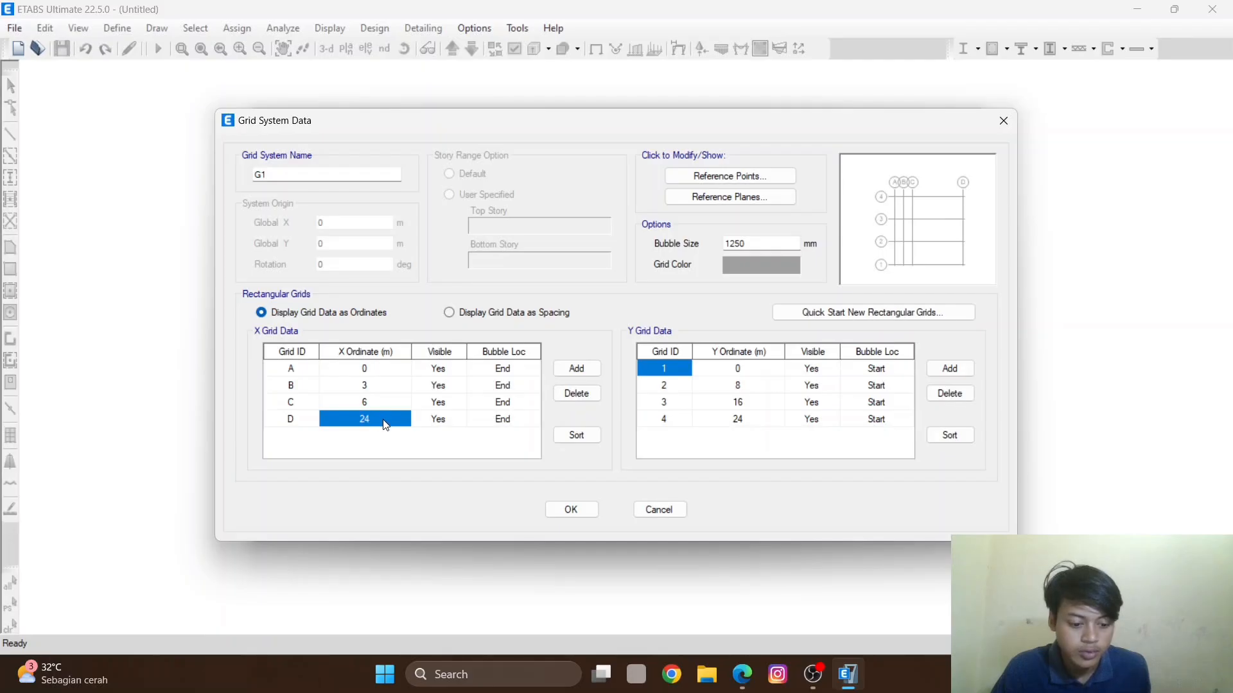
type("1")
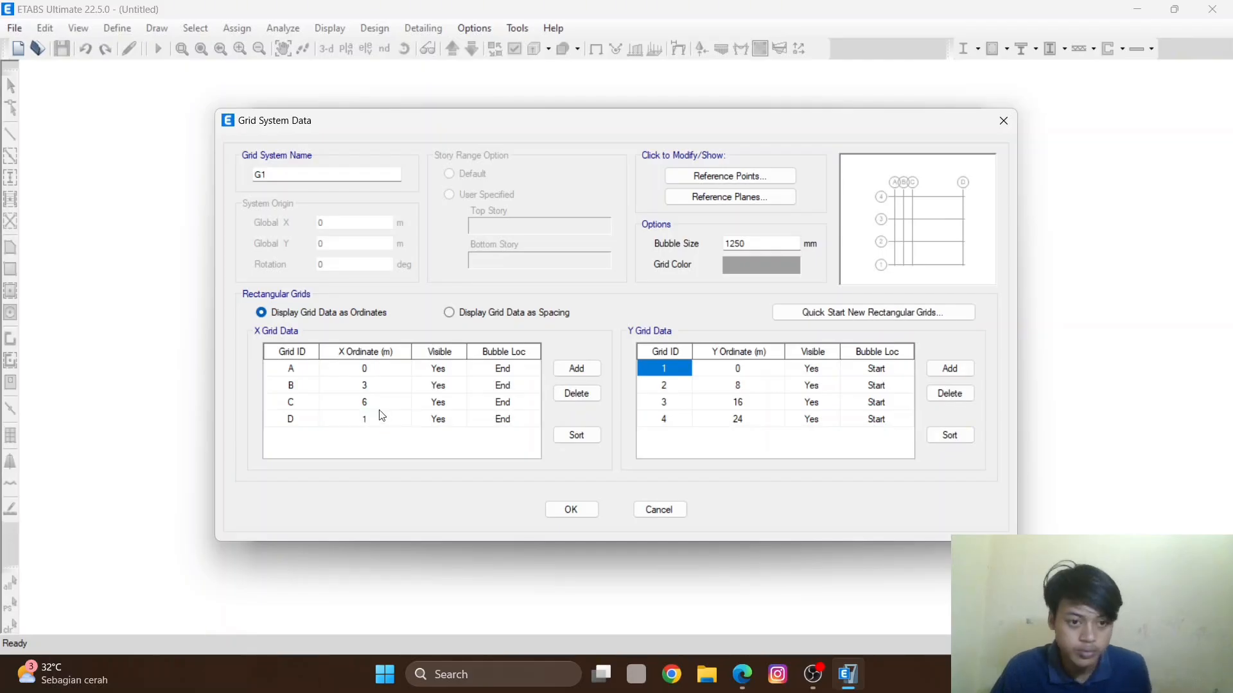
type("0")
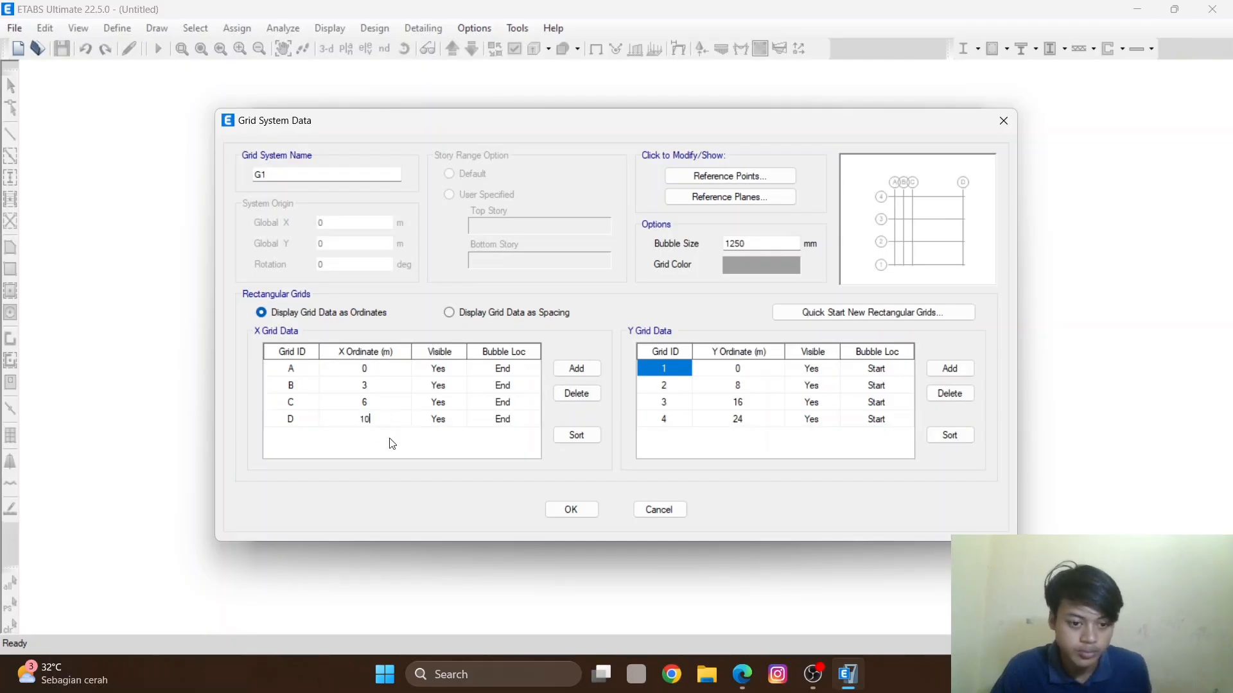
- Add two X grid lines and give the first one the ID E at an ordinate of 13 m
left_click(577, 369)
left_click(577, 370)
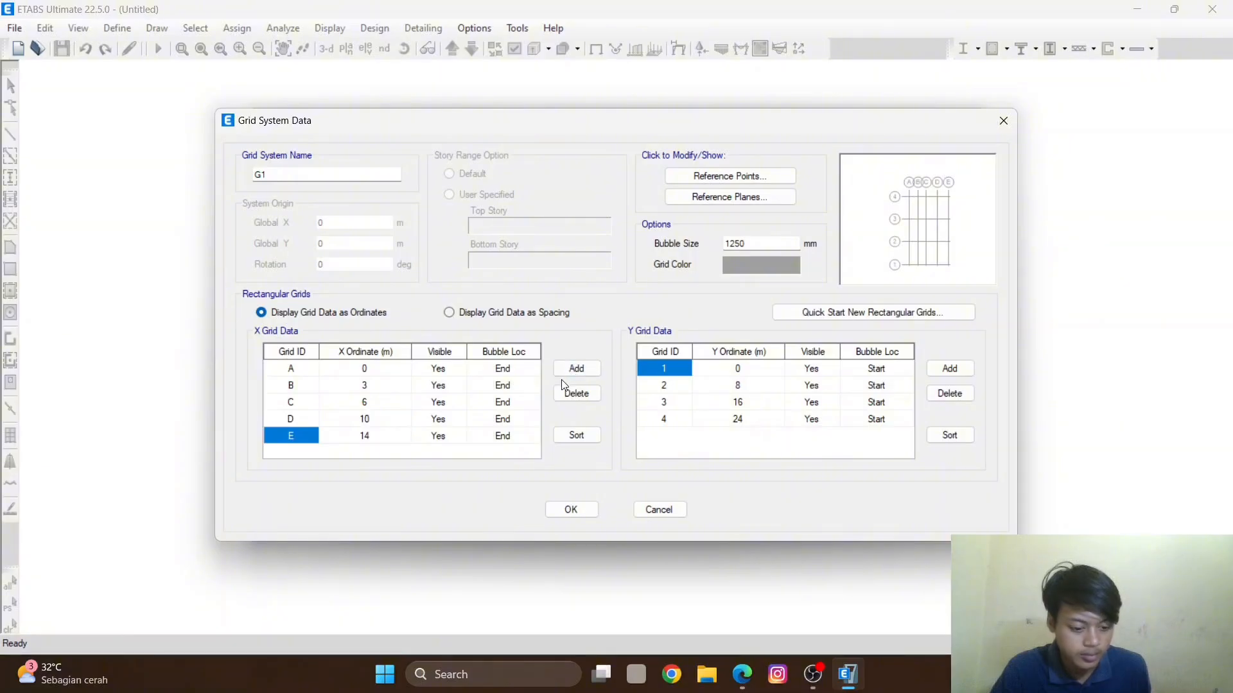
type("13")
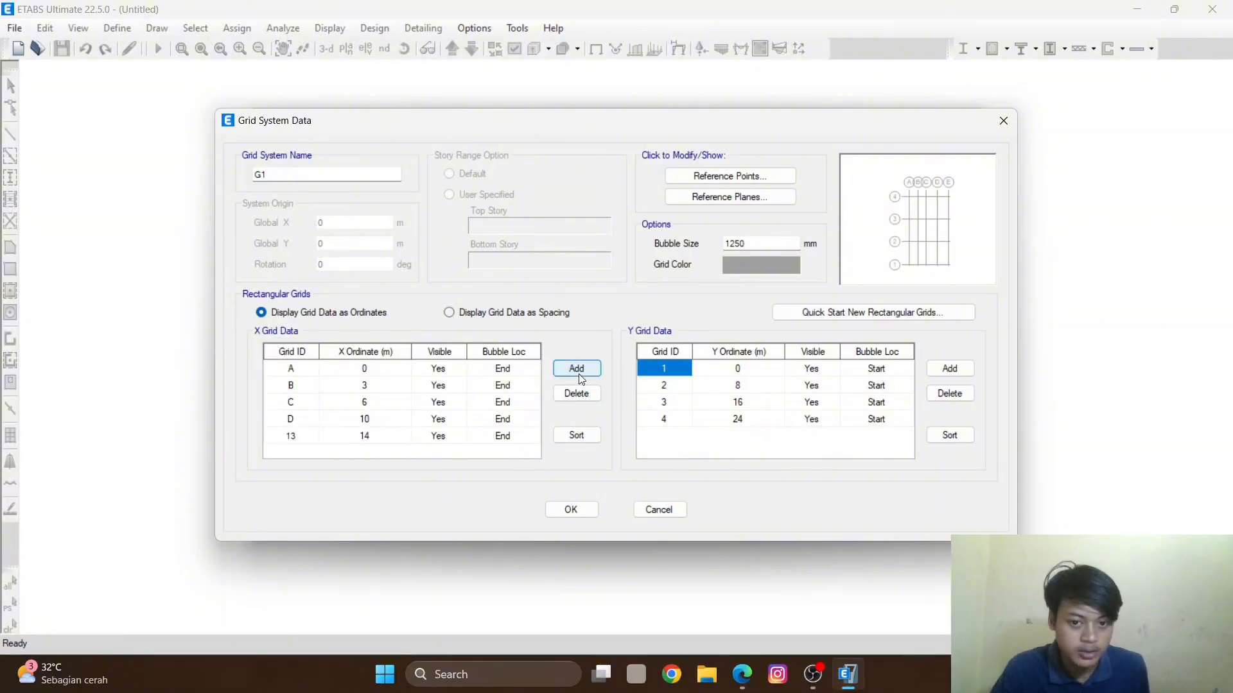
left_click(579, 375)
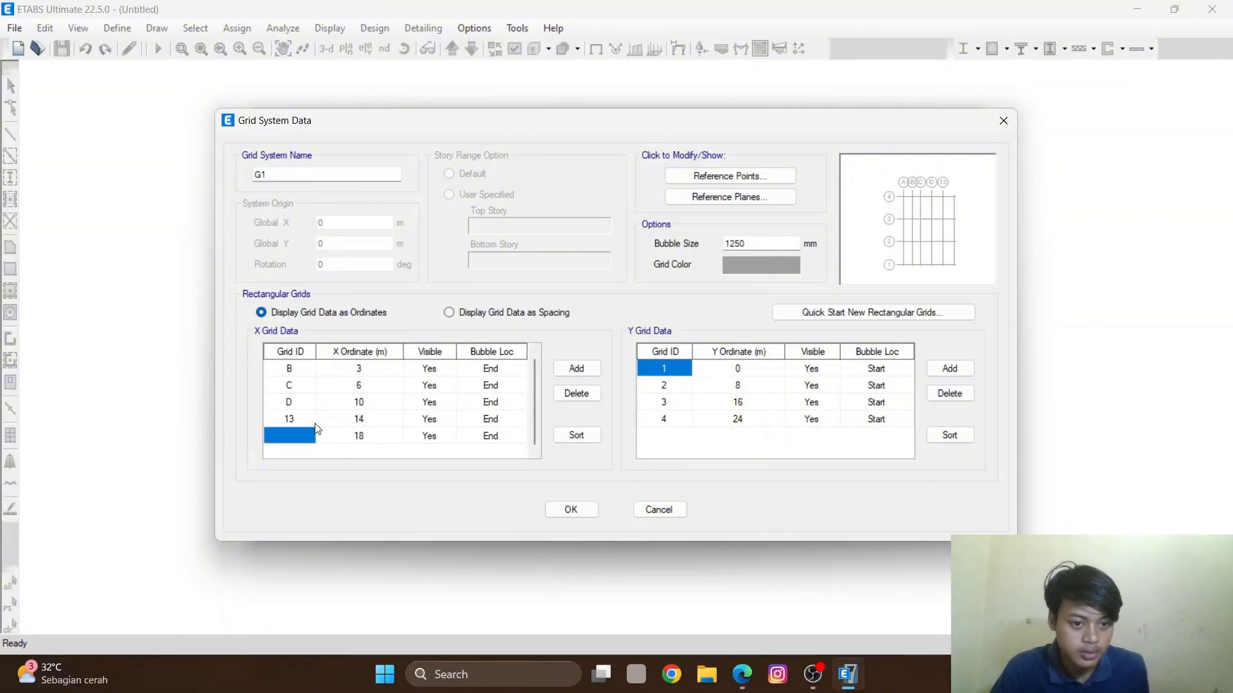
left_click(351, 419)
type("1")
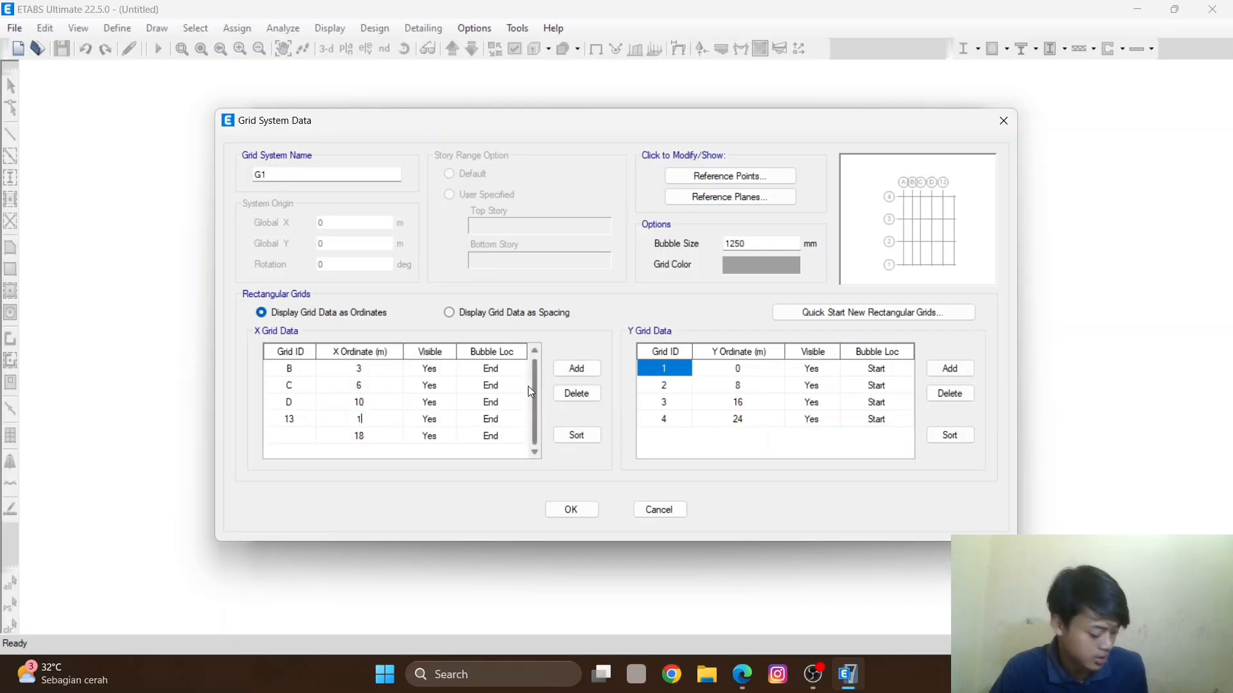
type("3")
left_click(292, 419)
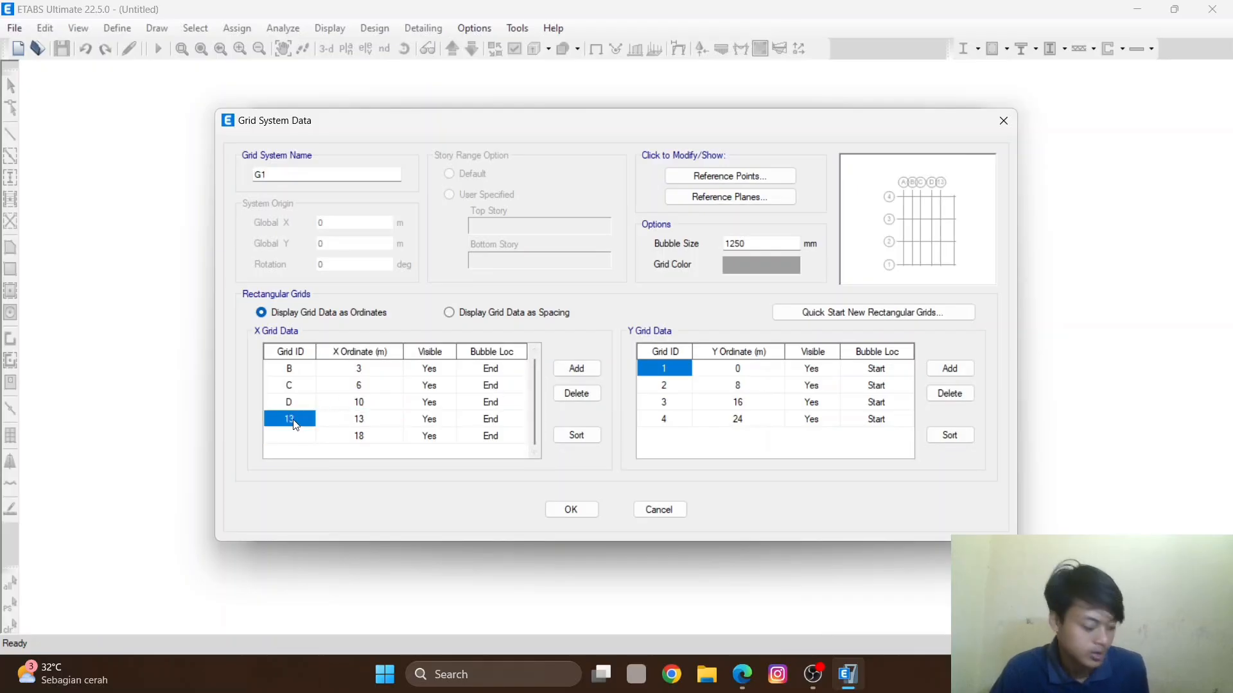
type("e")
key("BackSpace")
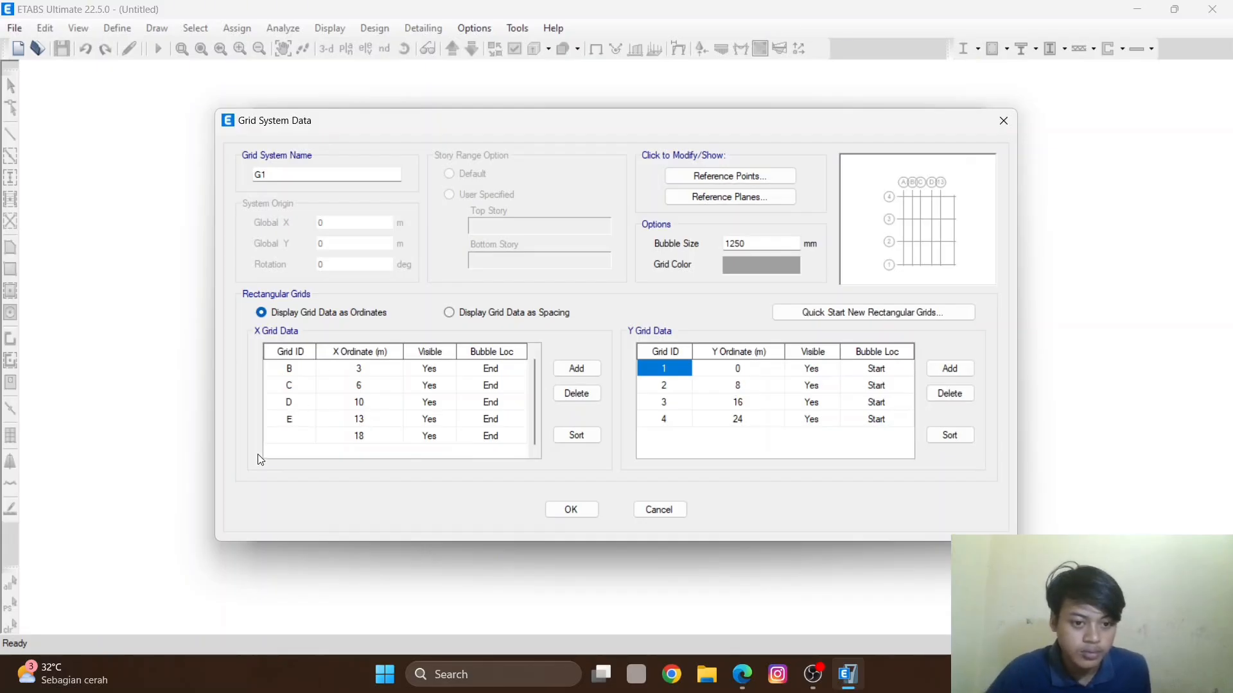
- Name the last X grid line F and set its ordinate to 16 m
left_click(297, 436)
type("F")
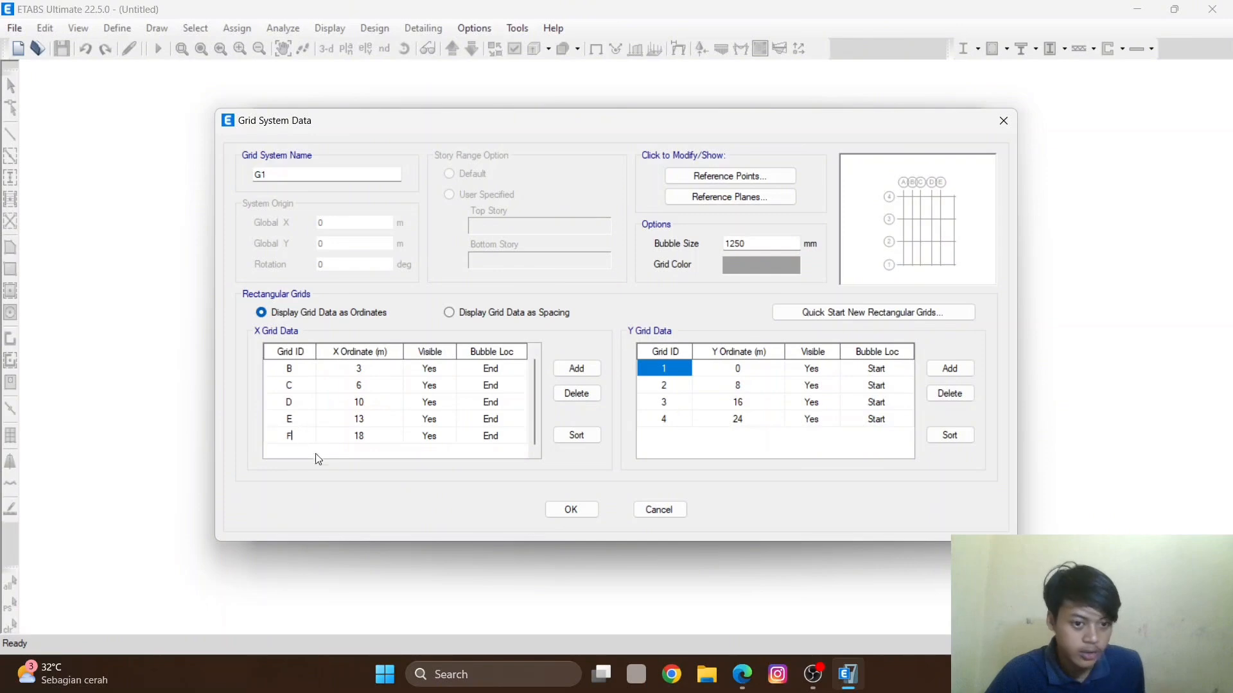
left_click(368, 431)
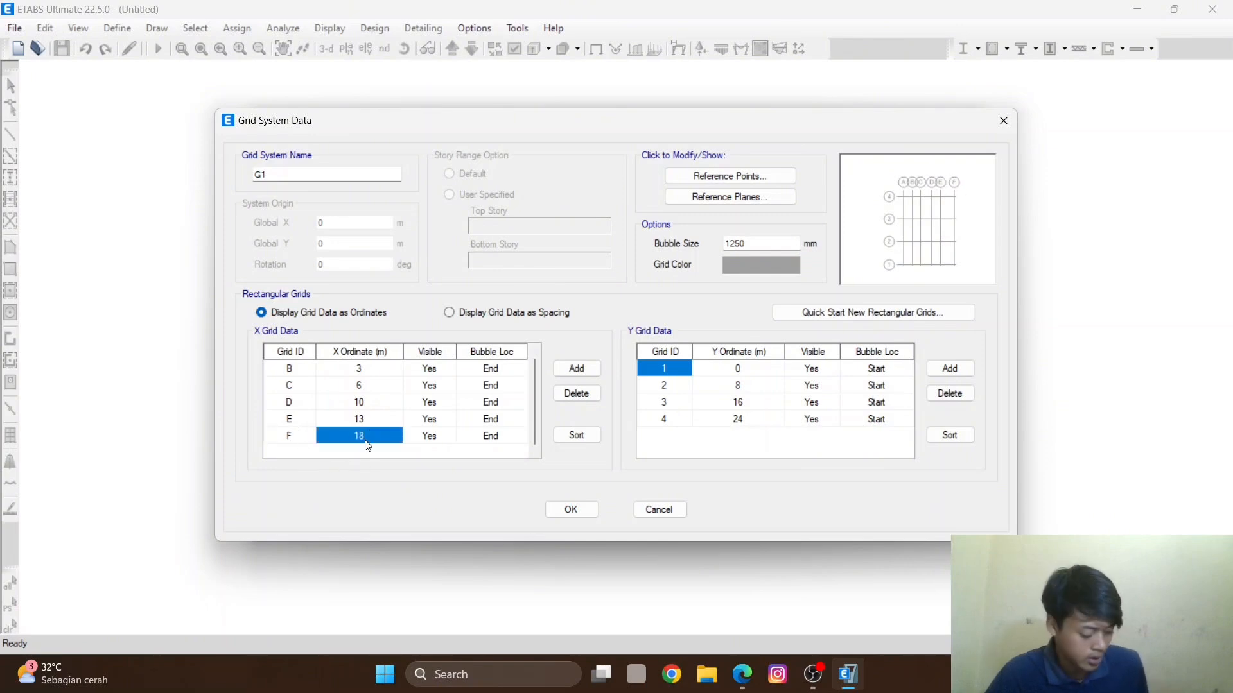
type("1")
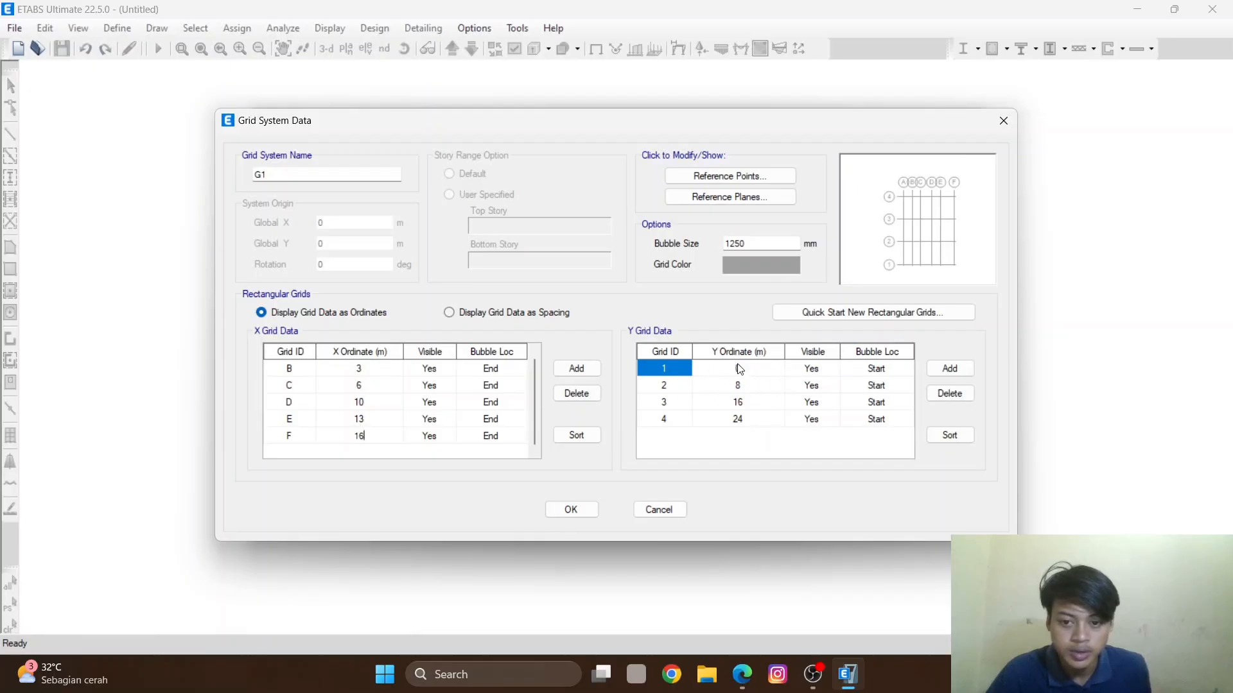
- Set Y grid lines 2, 3 and 4 to ordinates 5, 10 and 13 m
left_click(746, 383)
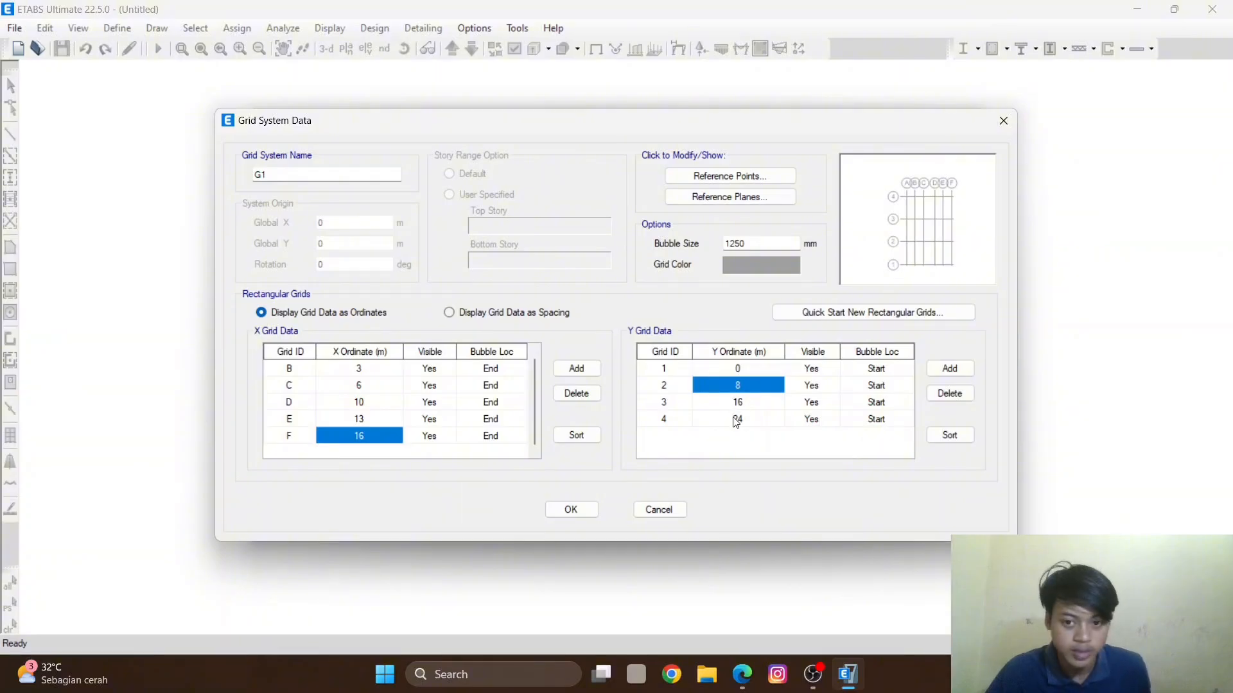
type("5")
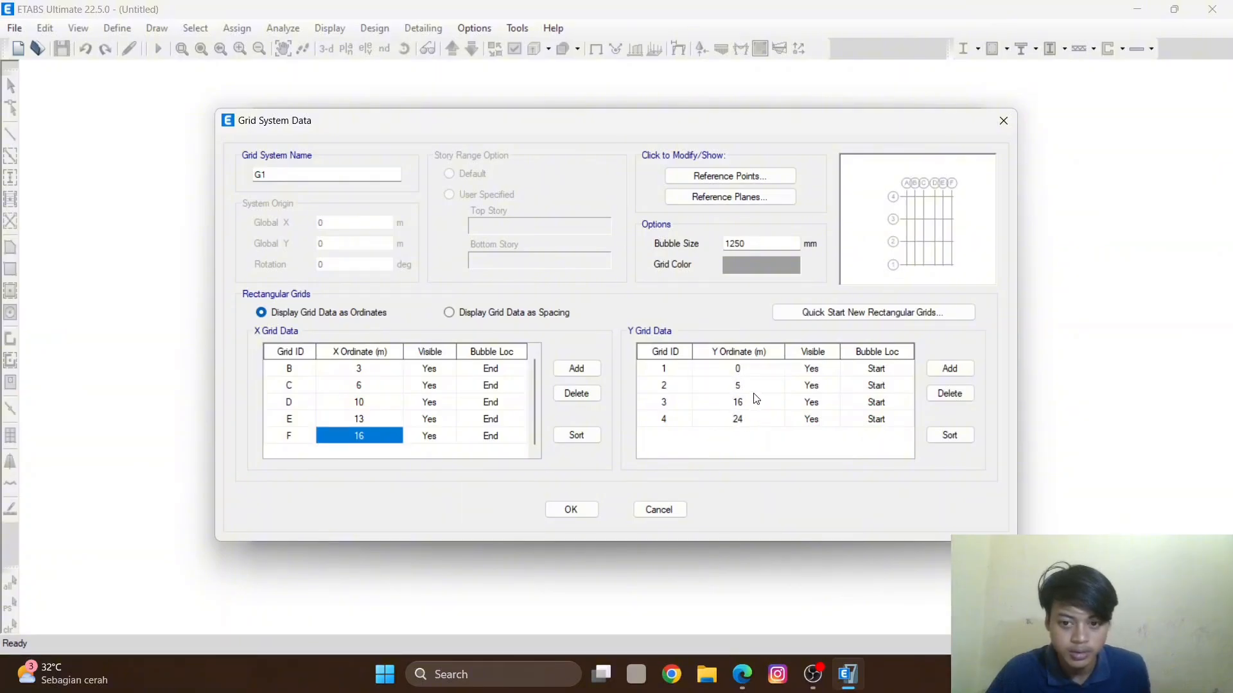
left_click(756, 403)
type("1")
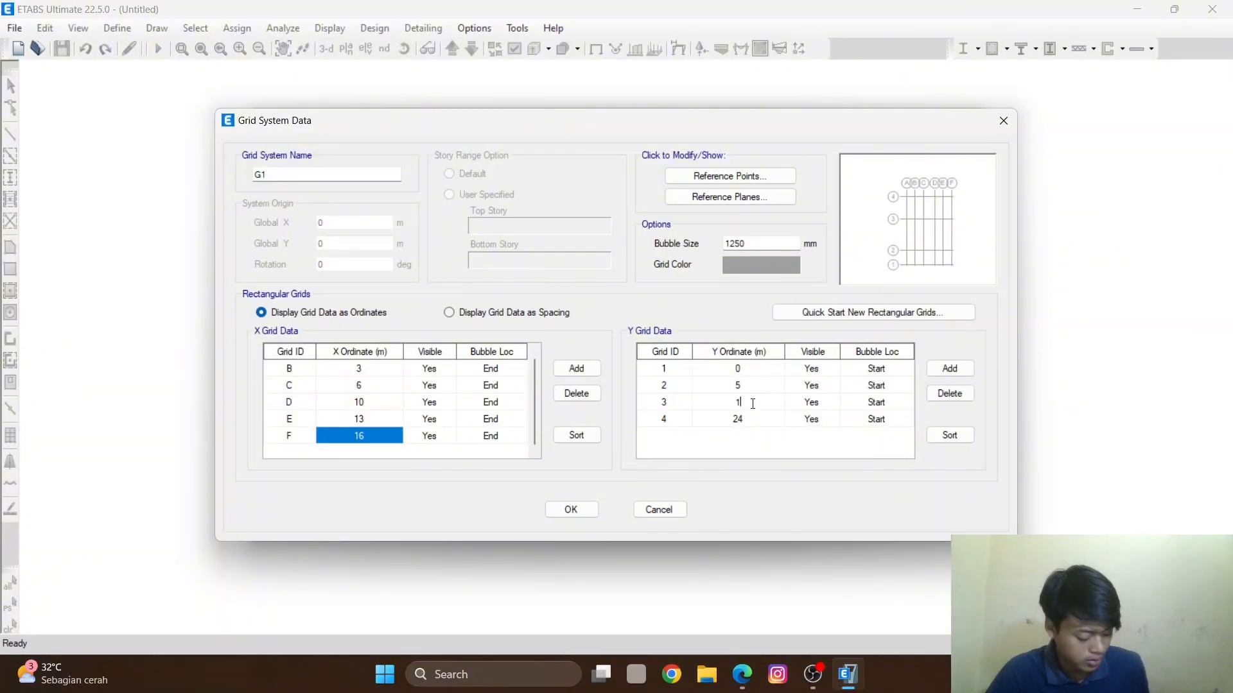
type("0")
left_click(738, 418)
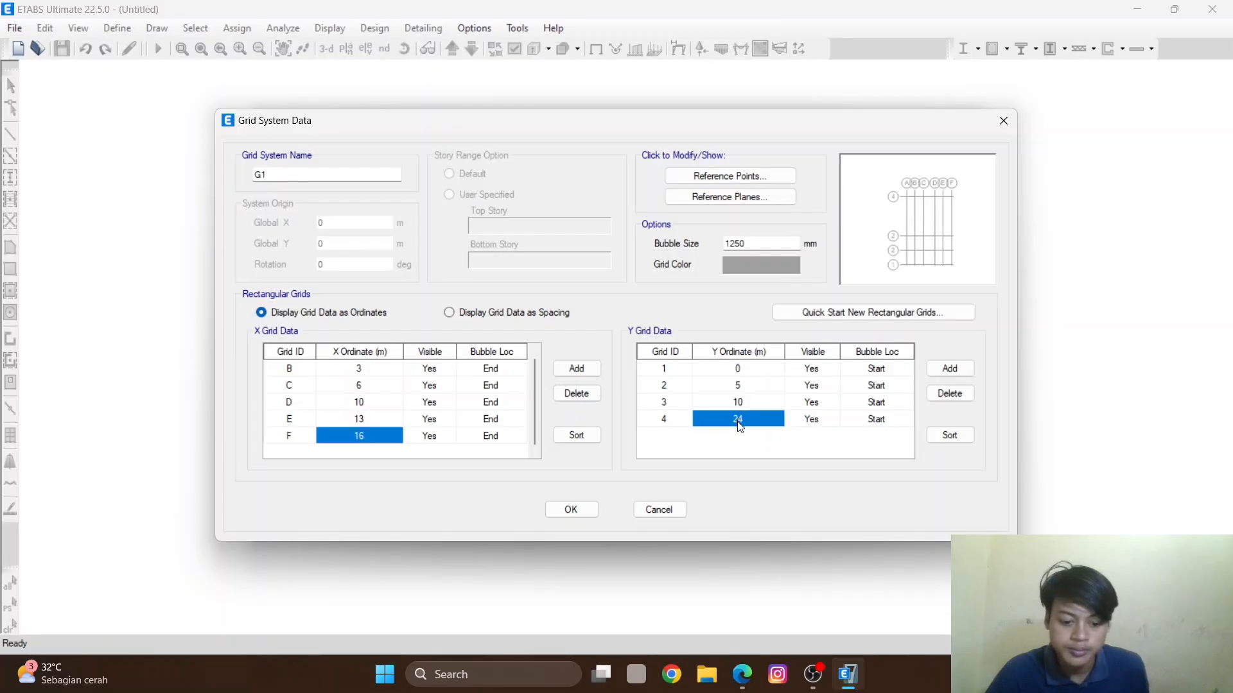
type("13")
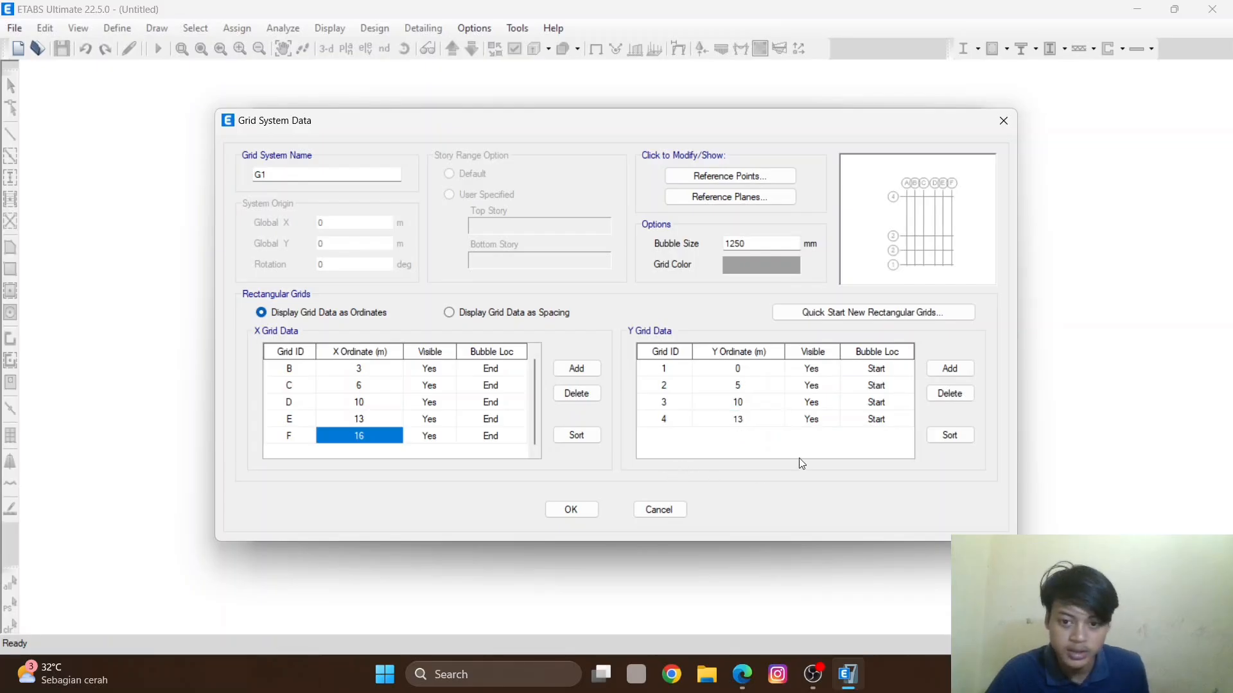
- Add five more Y grid lines at 3 m spacing up to 28 m and accept the grid data
left_click(955, 370)
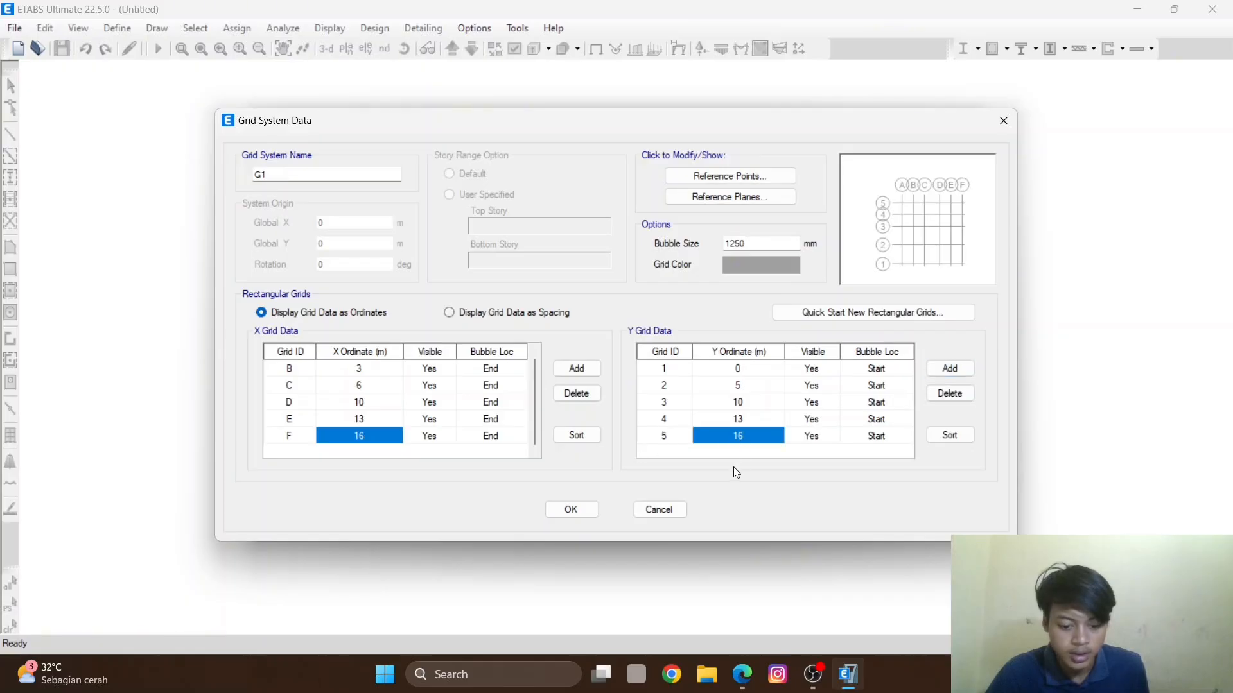
left_click(949, 371)
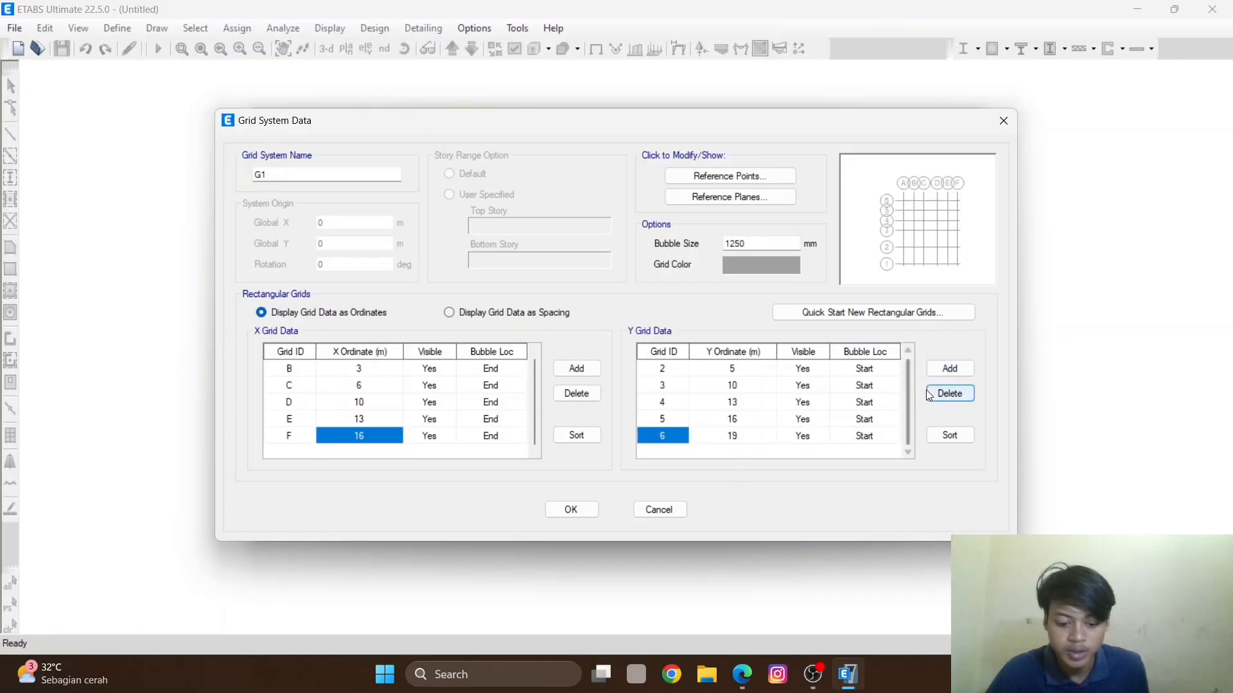
left_click(951, 371)
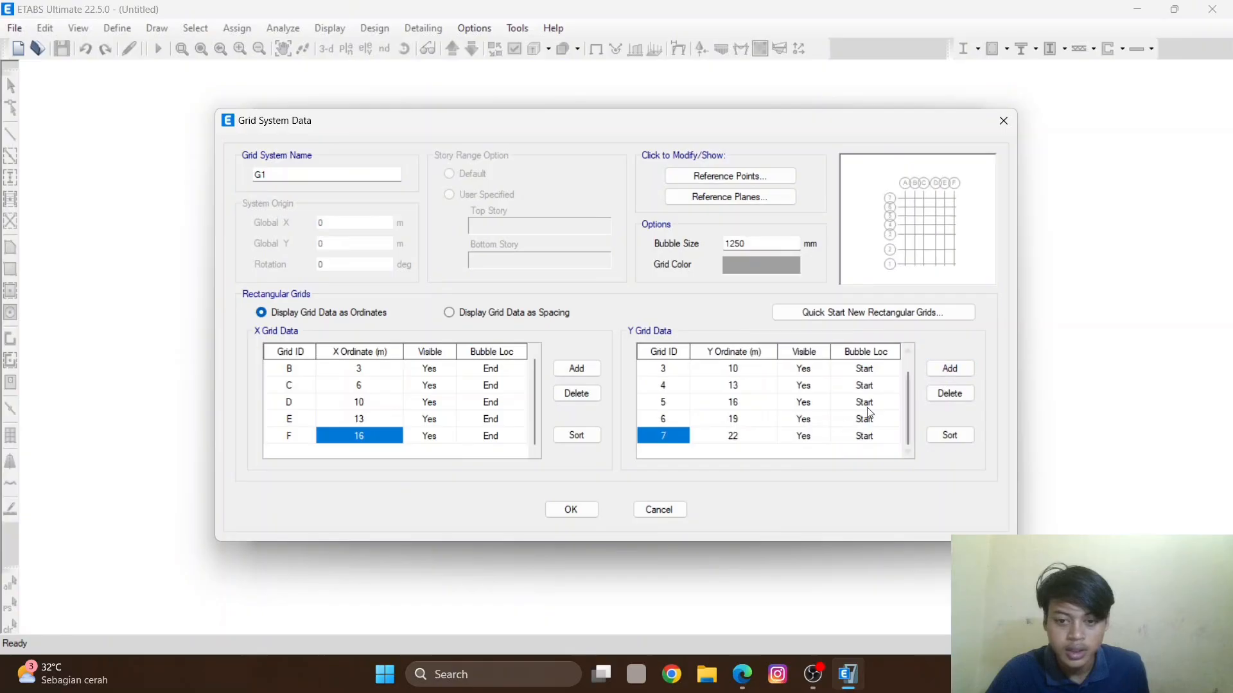
left_click(961, 374)
left_click(944, 371)
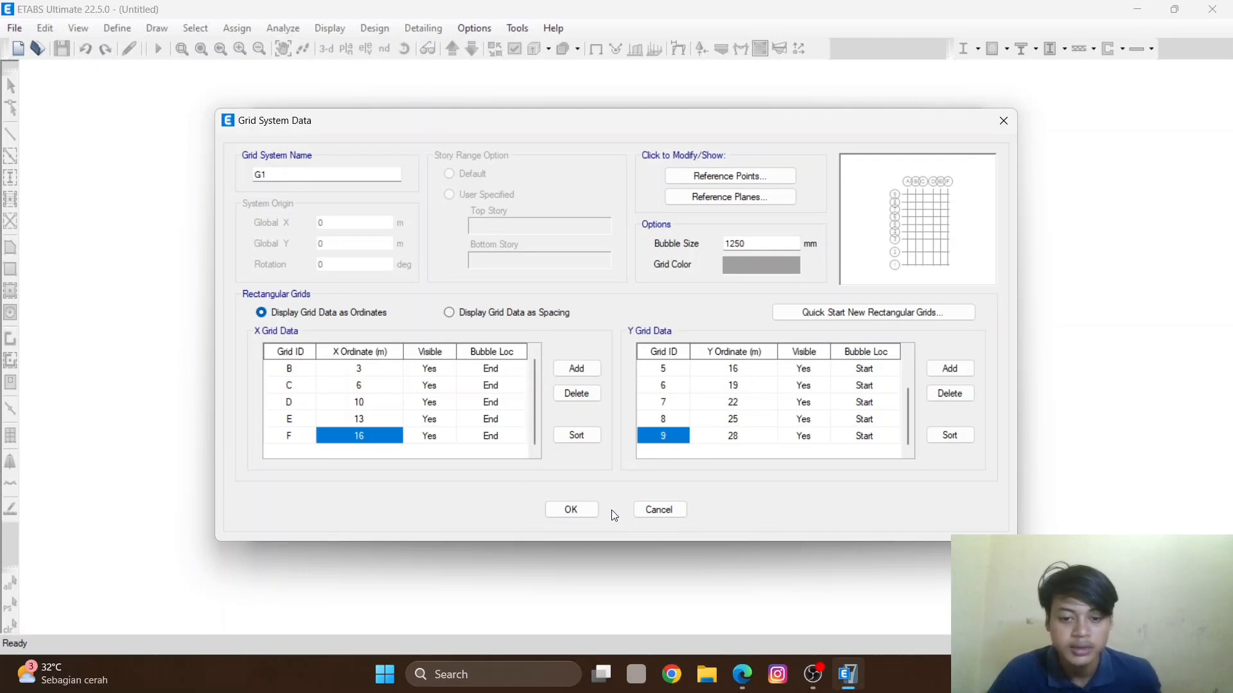
left_click(586, 510)
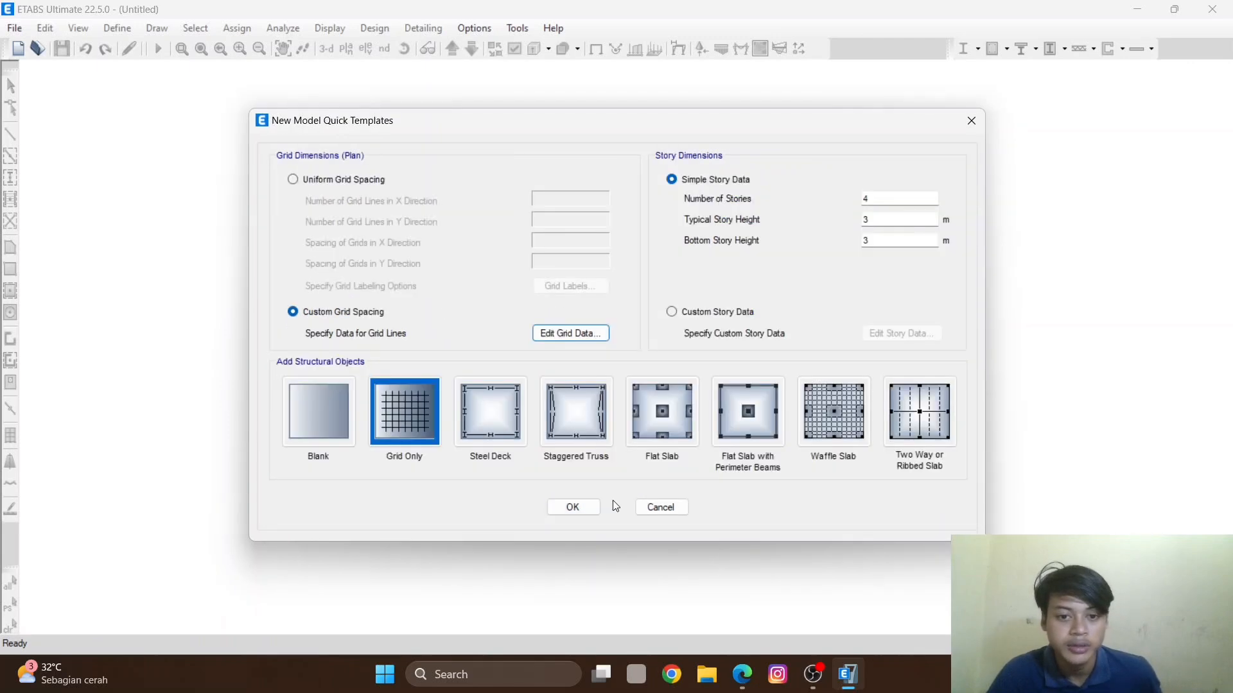
- Create the grid-only model from the template and orbit the 3-D view to inspect the grid
left_click(571, 508)
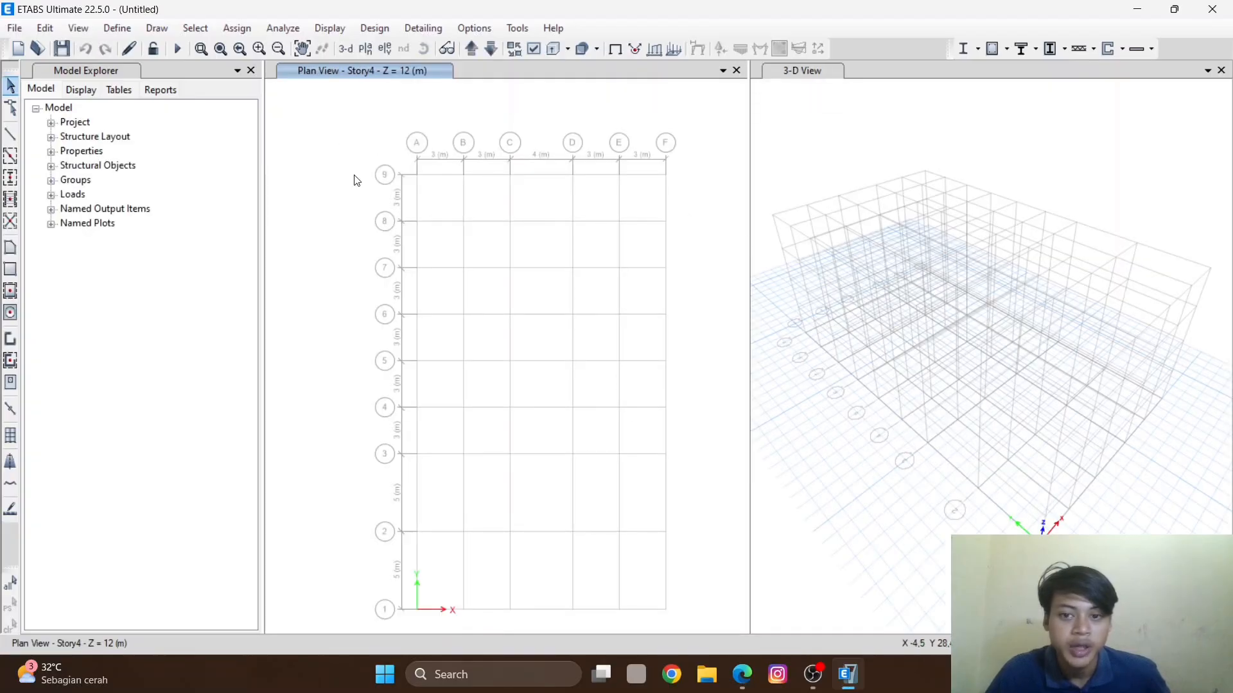
left_click(942, 259)
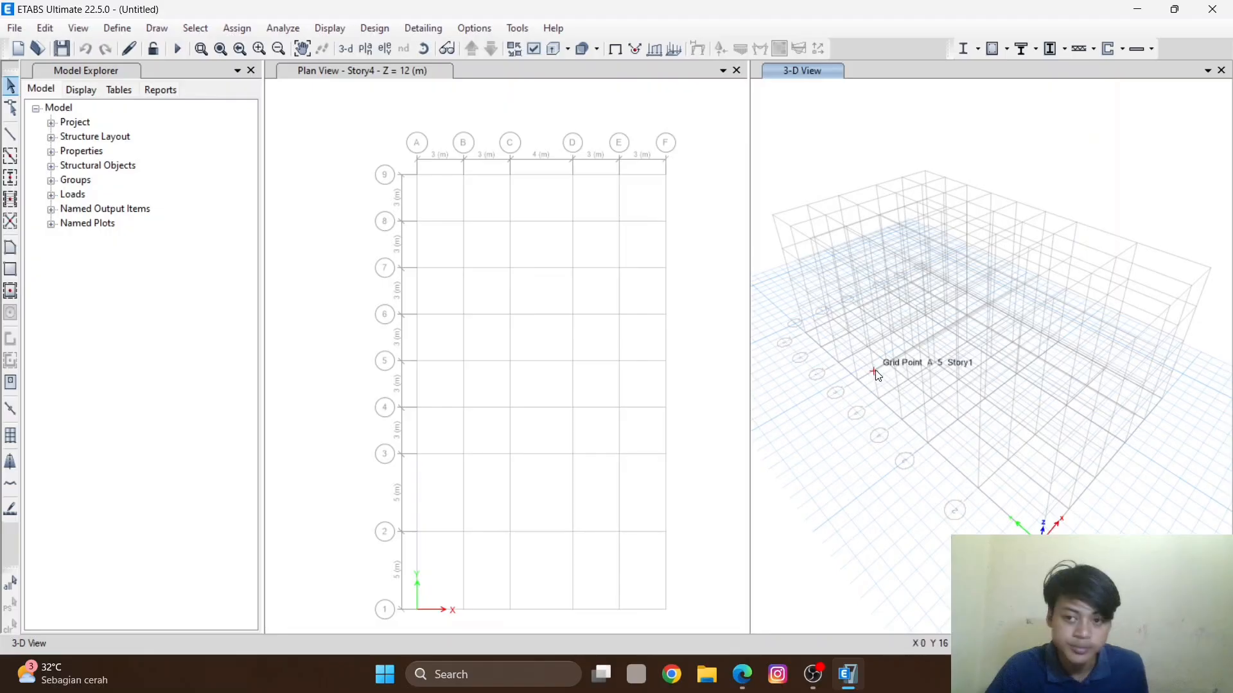
middle_click_drag(916, 321, 829, 230, "shift")
left_click(669, 160)
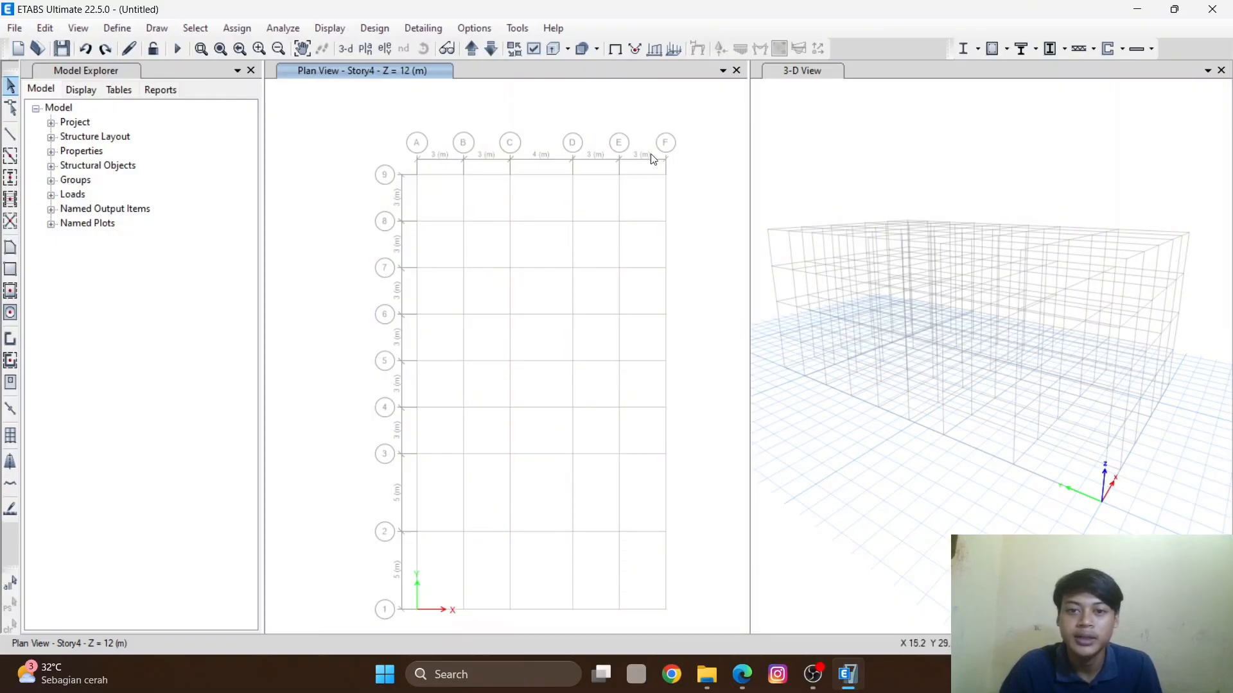
- Open the story data and insert one new 3 m story above Story4, keeping existing story heights
right_click(563, 102)
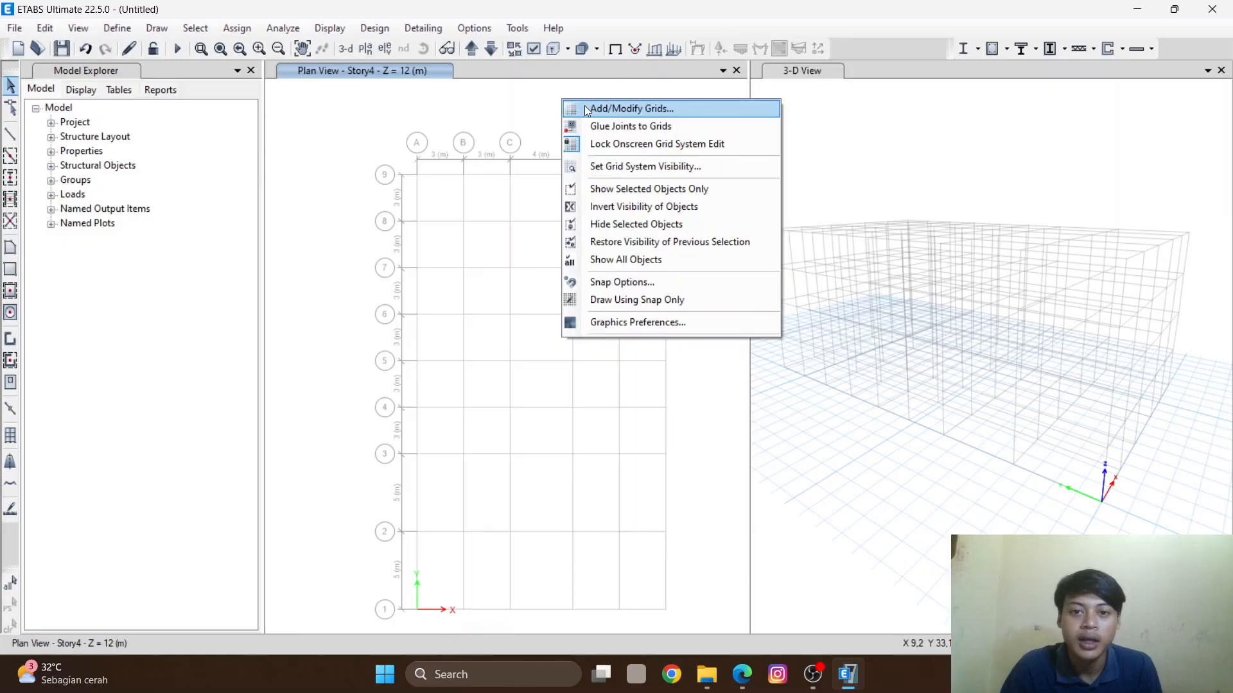
left_click(585, 109)
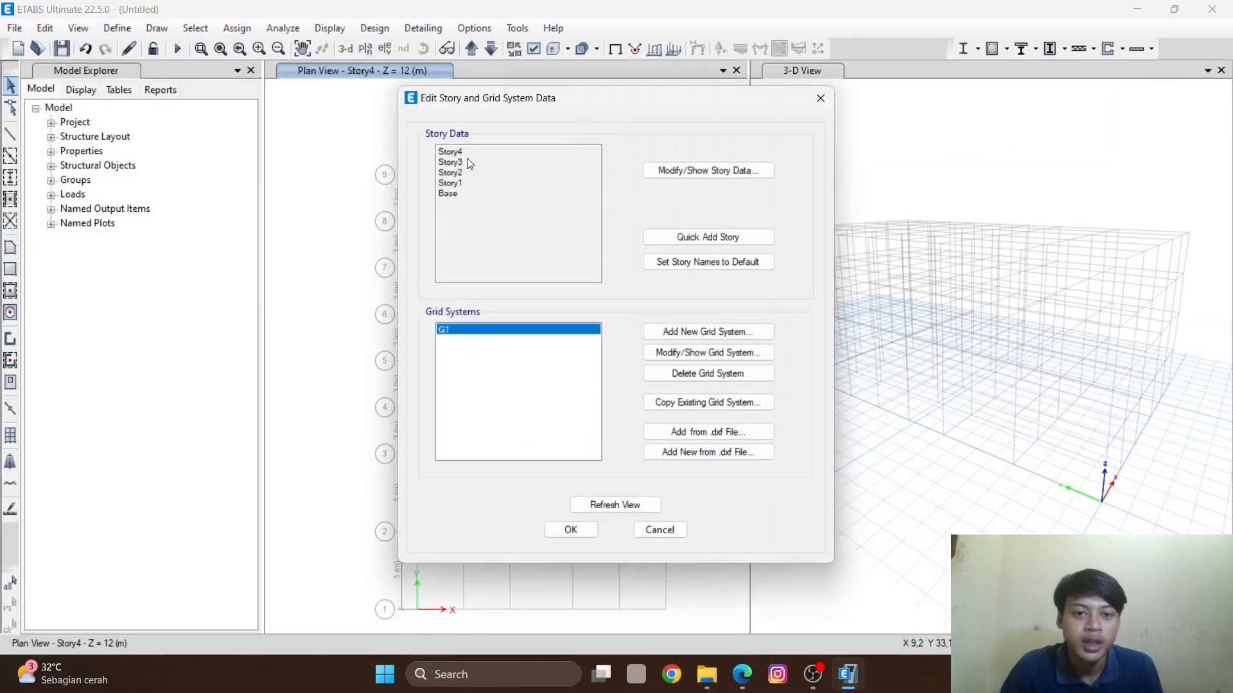
left_click(690, 172)
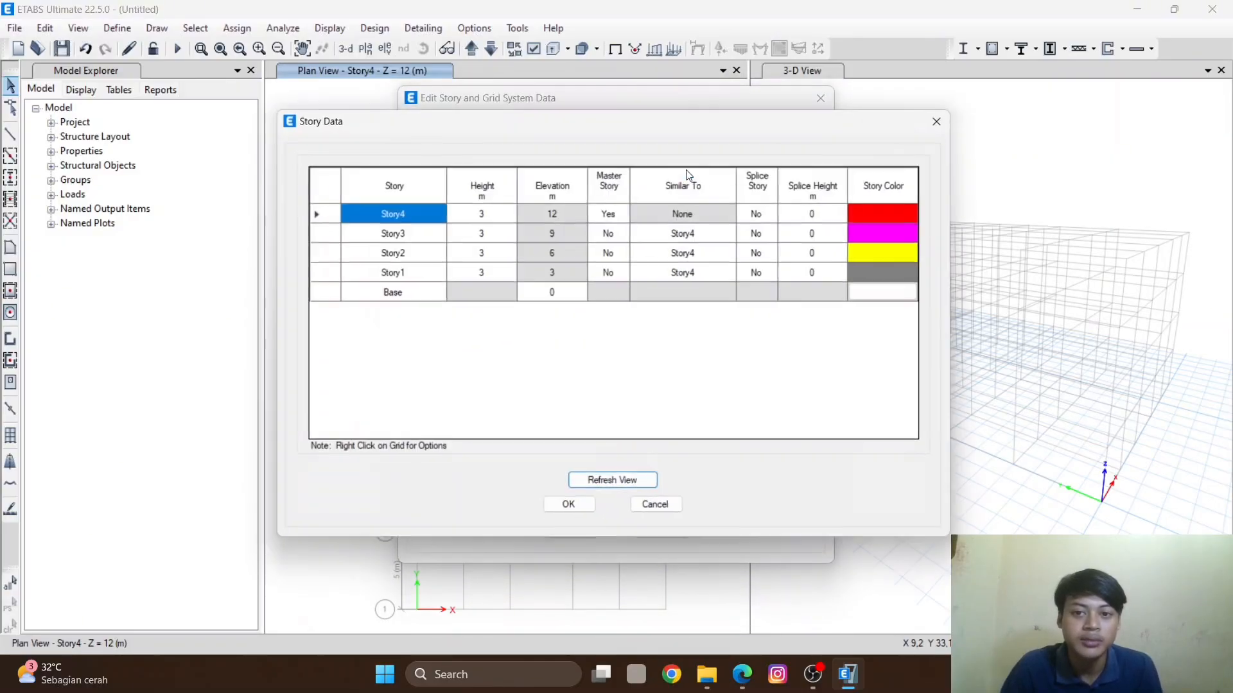
left_click(403, 212)
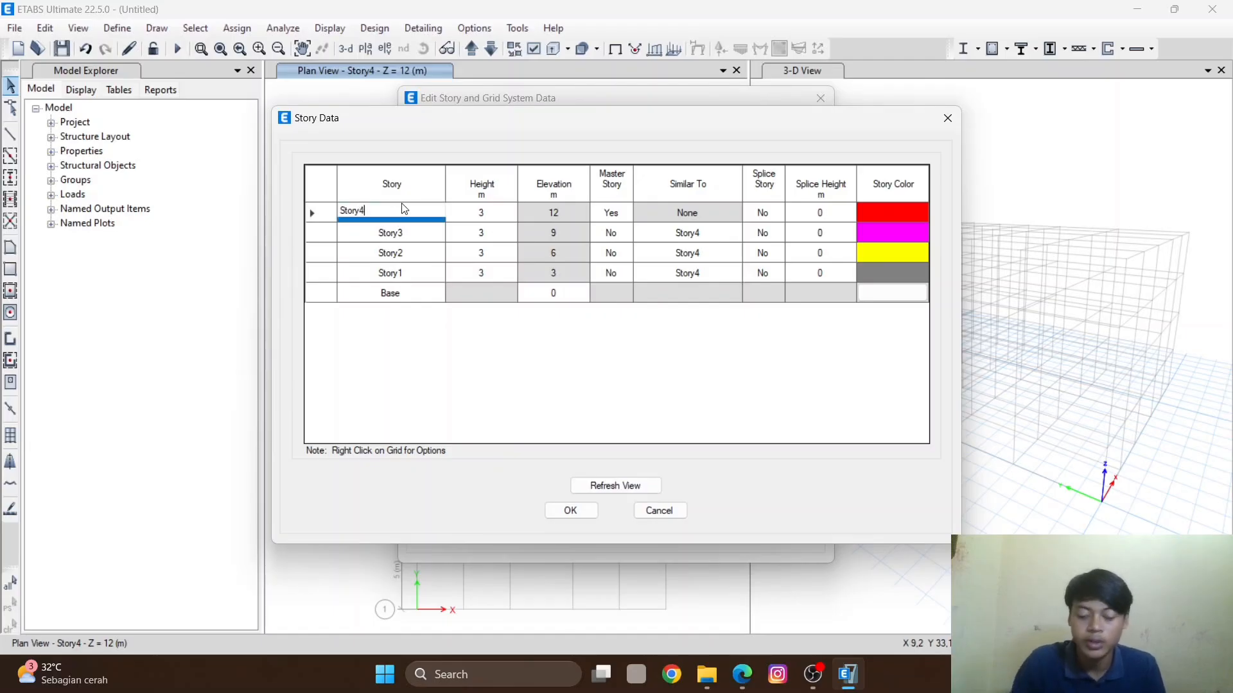
type("Penutup")
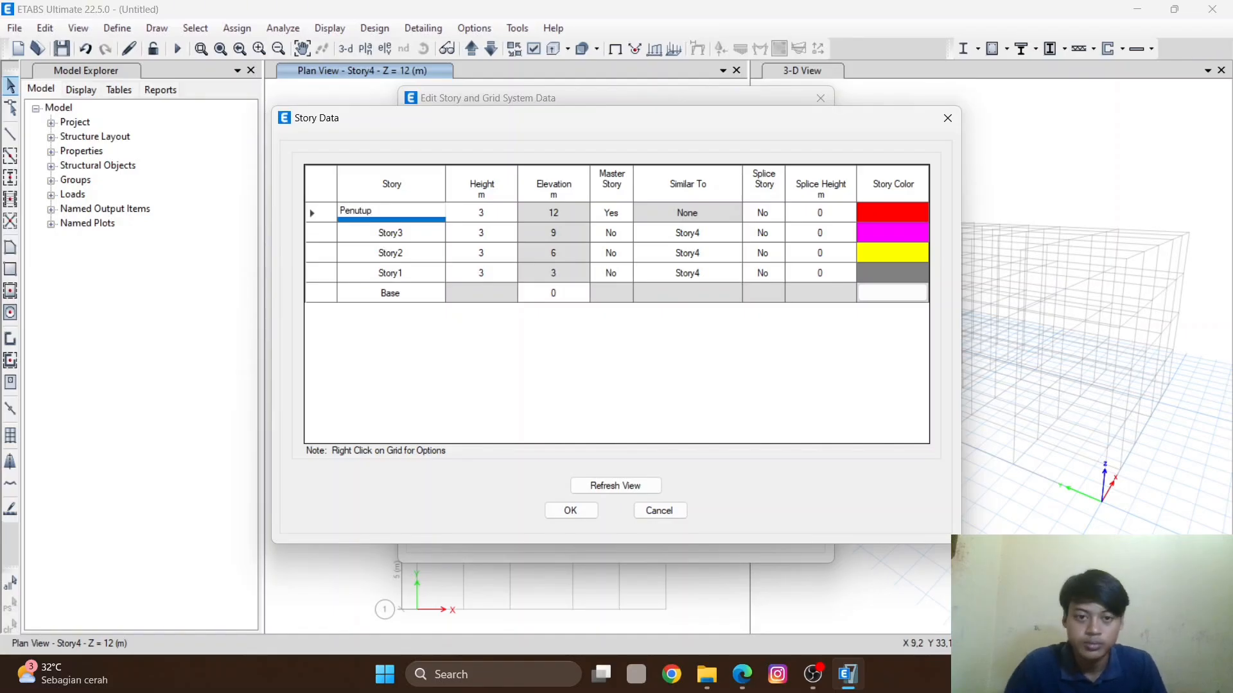
right_click(309, 215)
mouse_move(344, 268)
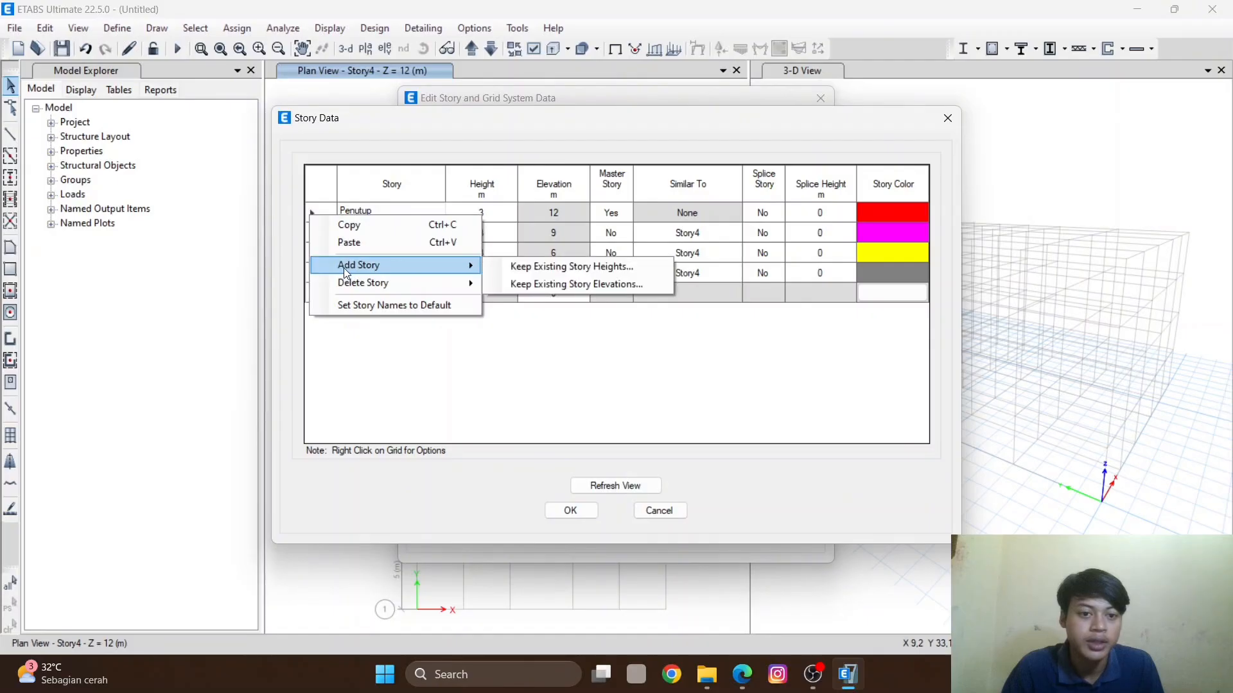
left_click(533, 267)
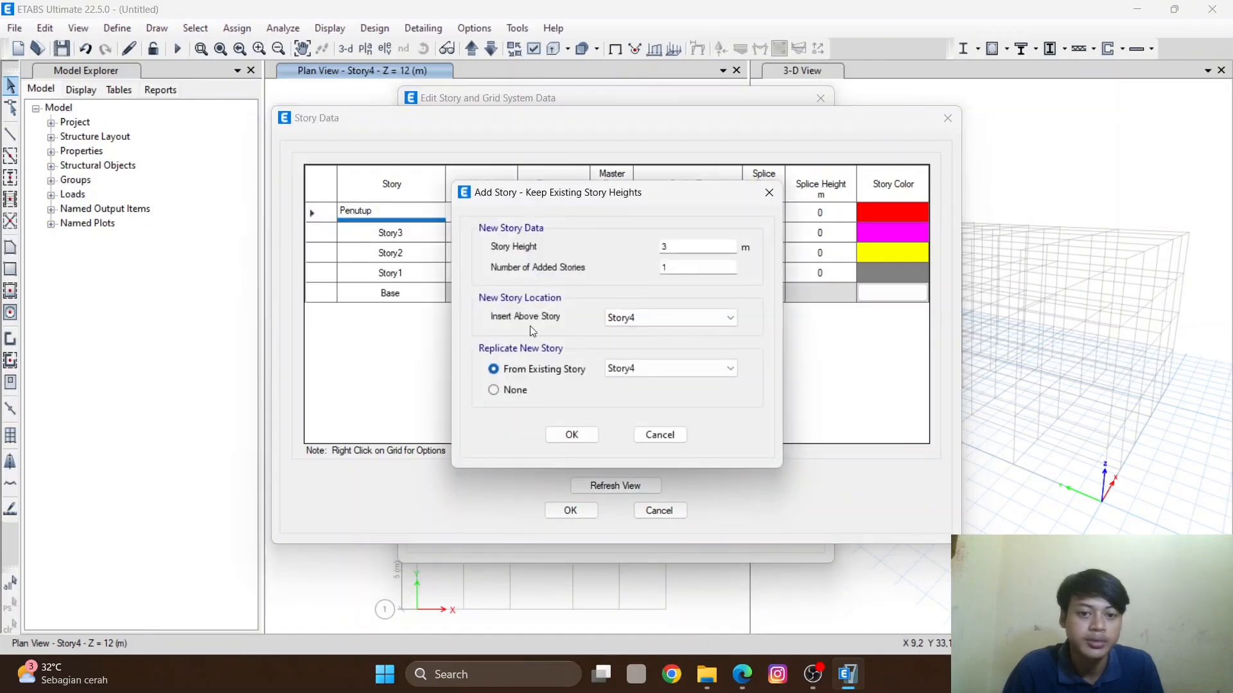
left_click(572, 434)
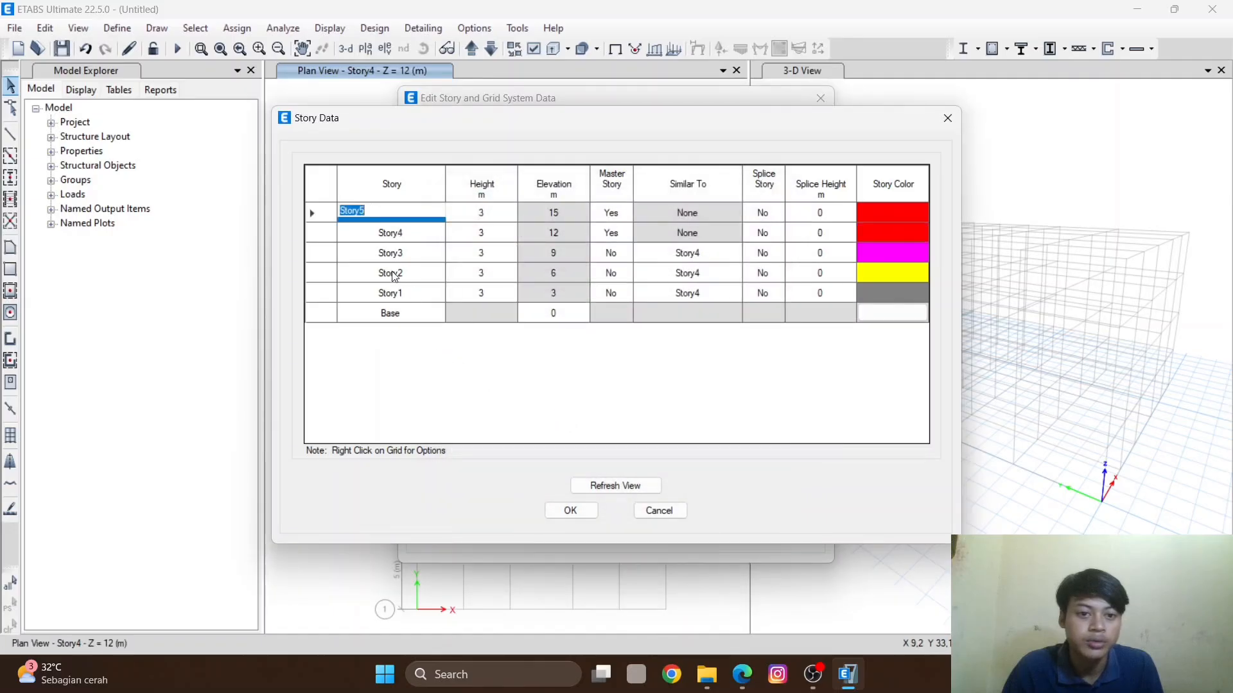
- Insert another story above Story5, again keeping existing story heights
right_click(314, 216)
mouse_move(376, 265)
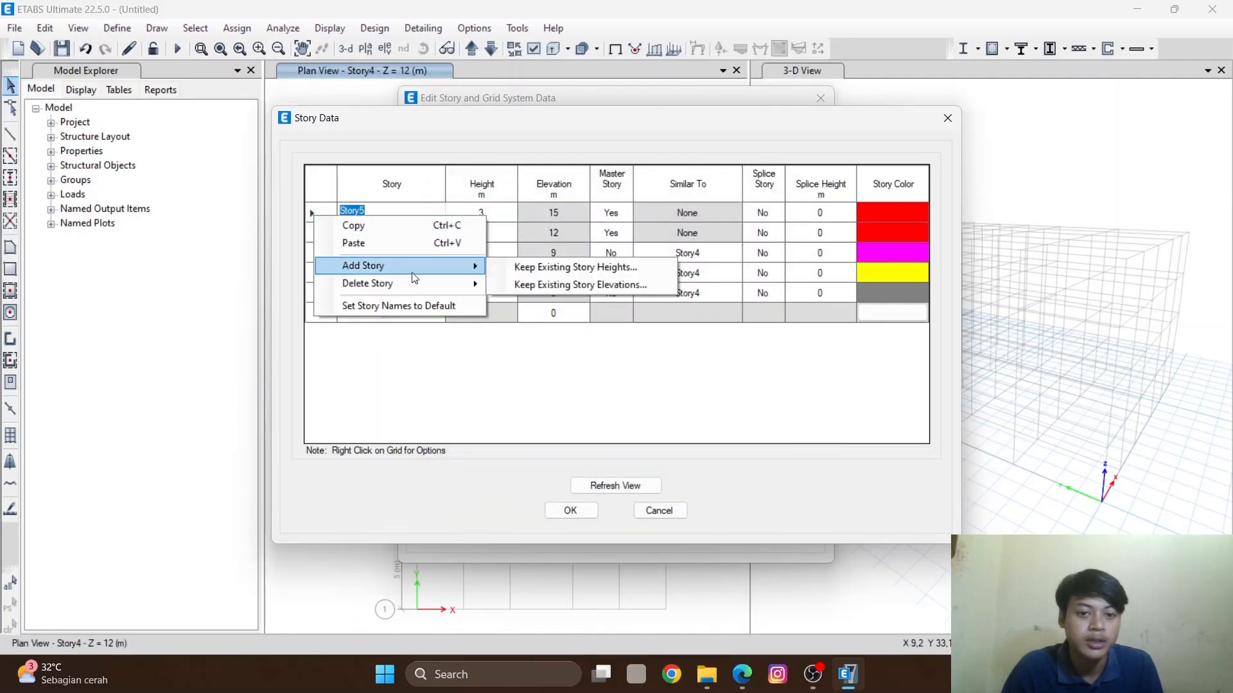
left_click(521, 267)
left_click(591, 429)
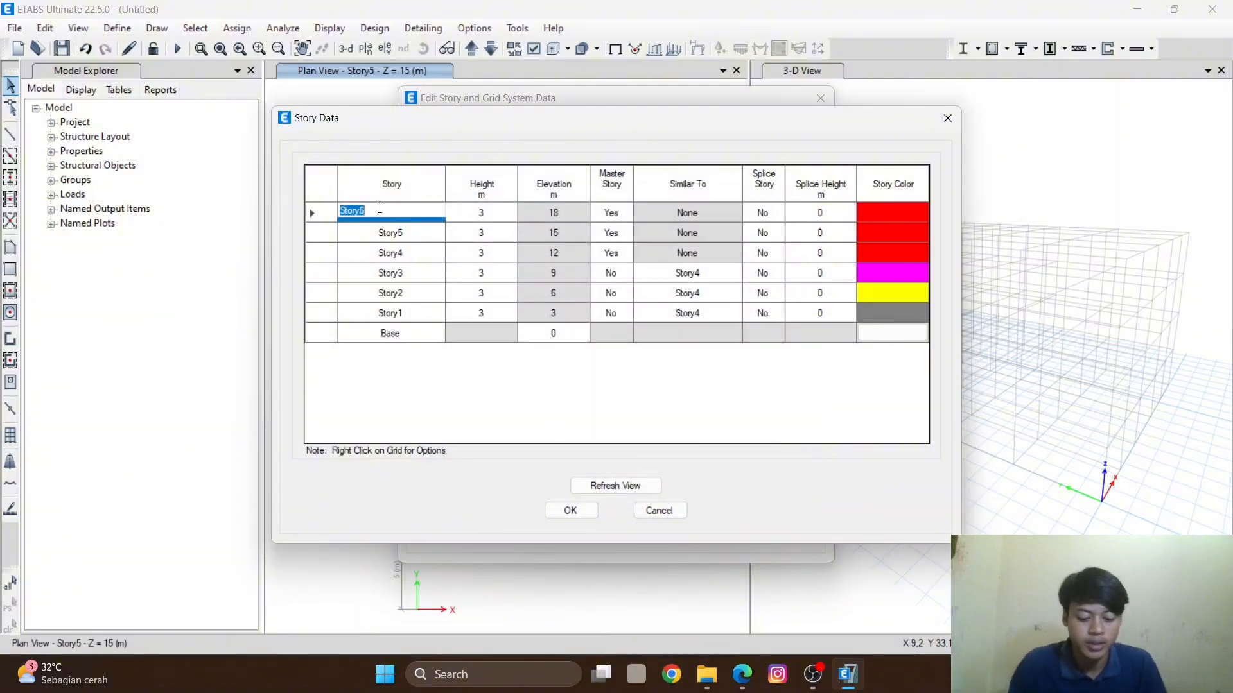
- Rename the top story PENUTUP and set its height to 3.5 m
type("Pn")
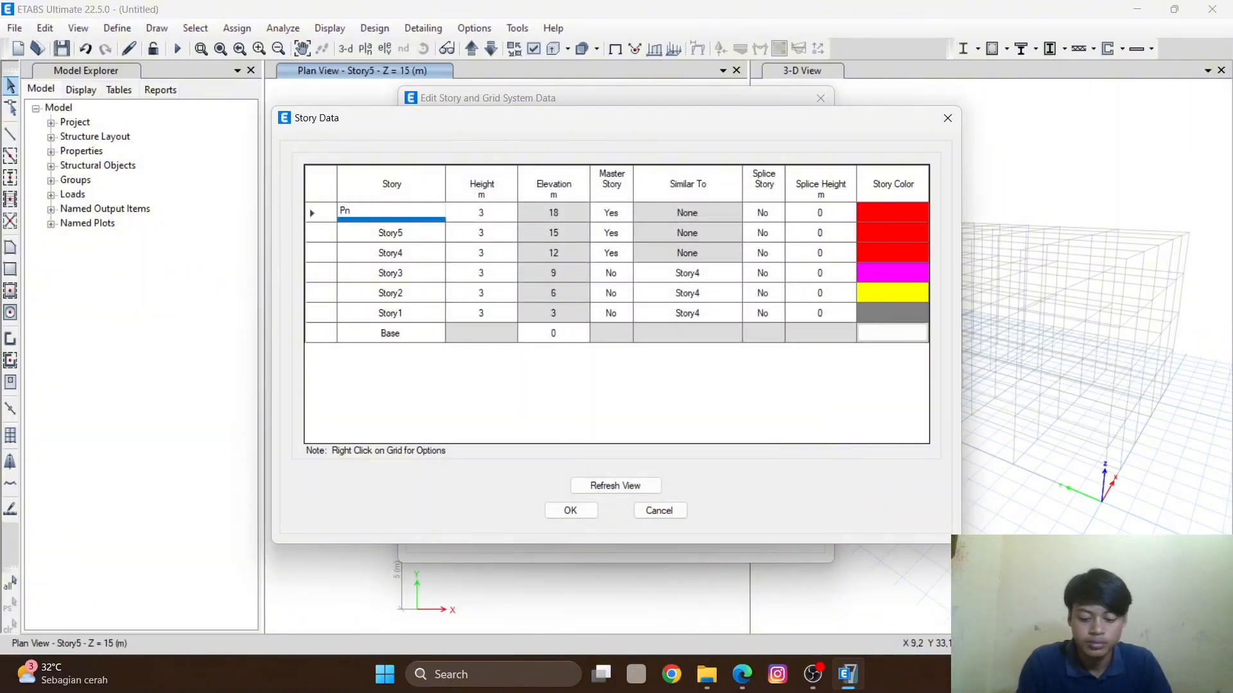
key("Caps_Lock")
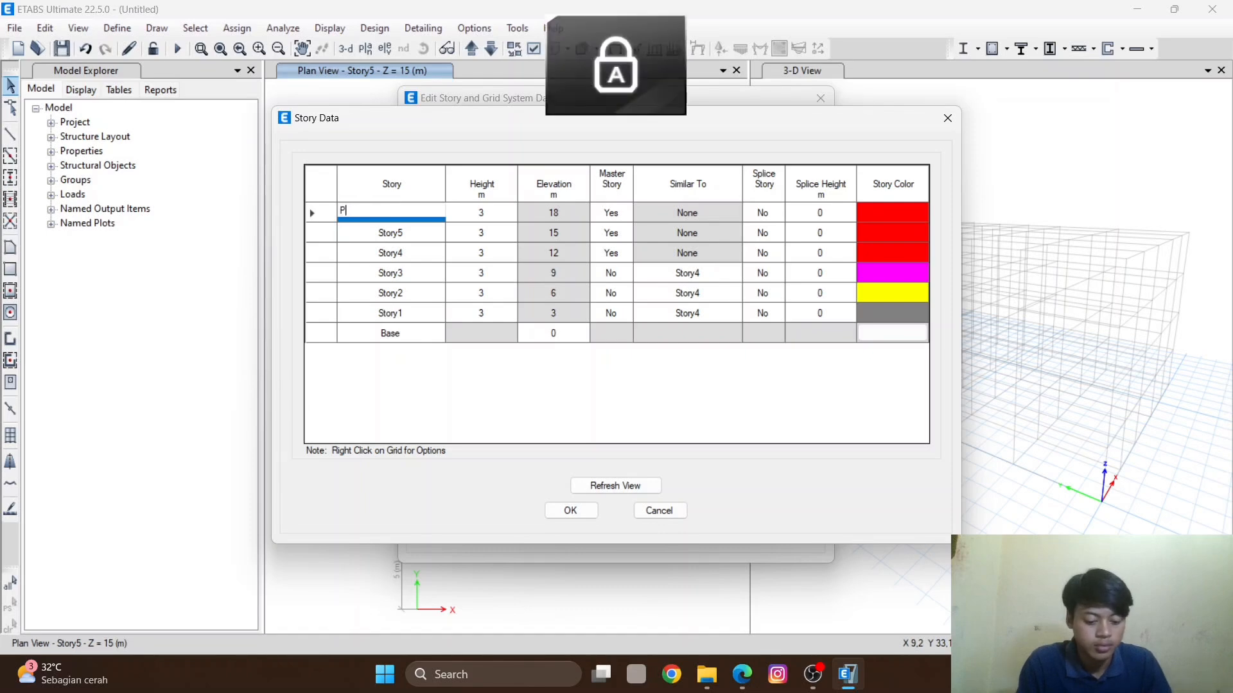
type("ENUTUP")
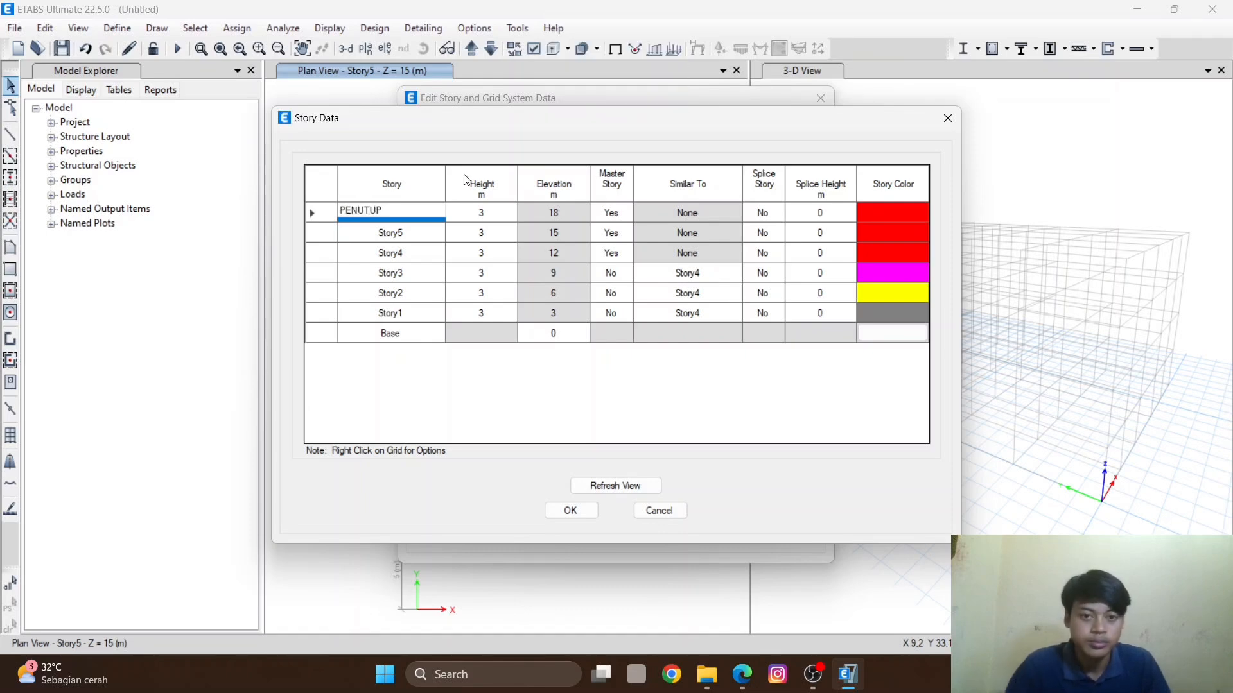
left_click(489, 213)
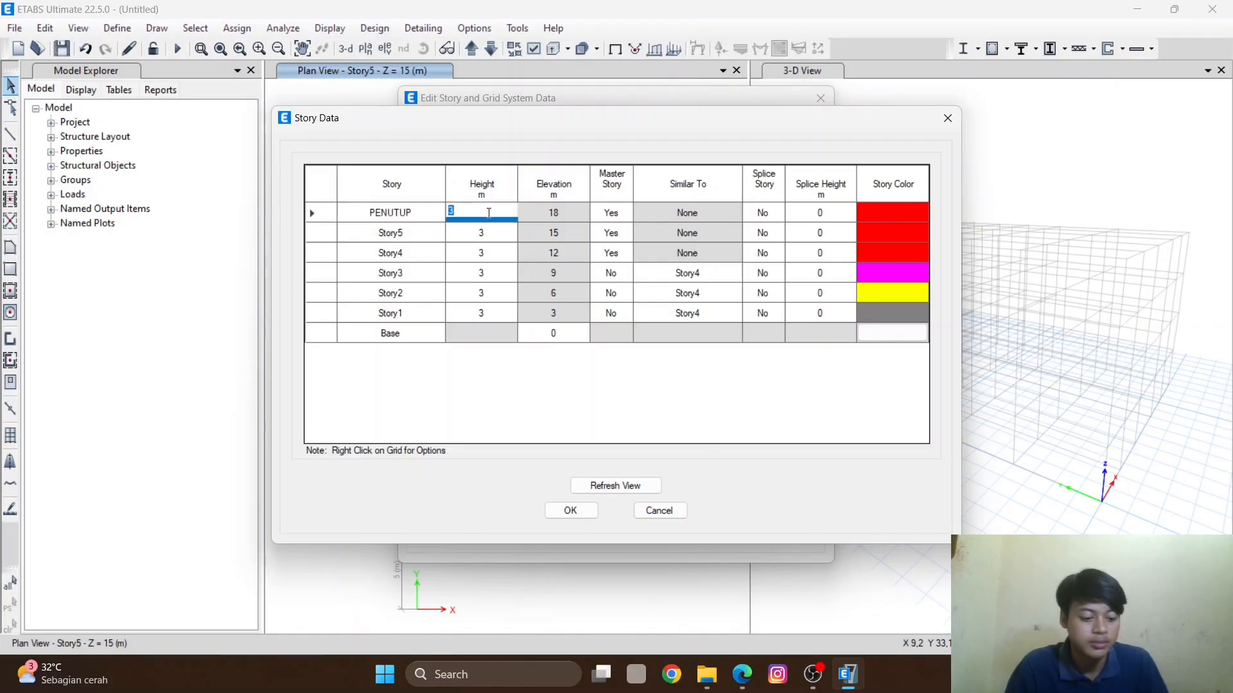
type("3,5")
- Rename Story5 as RF and set its height to 3.5 m
left_click(416, 232)
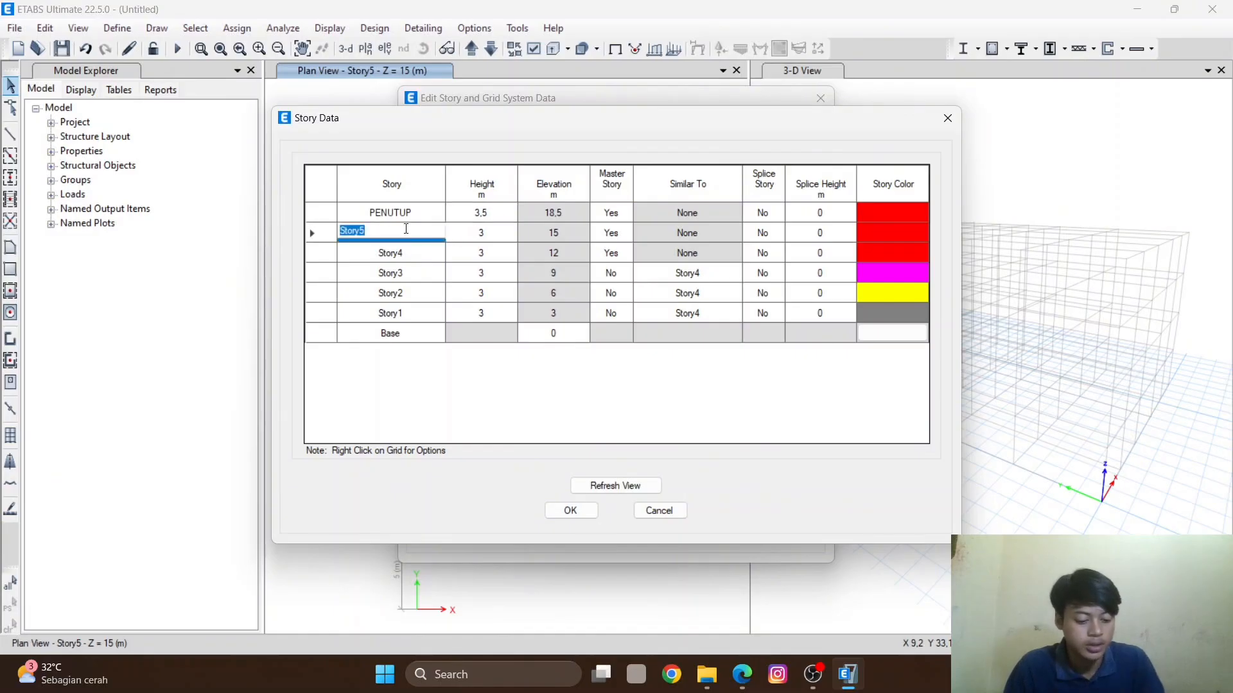
type("r")
key("BackSpace")
type("RF")
left_click(487, 230)
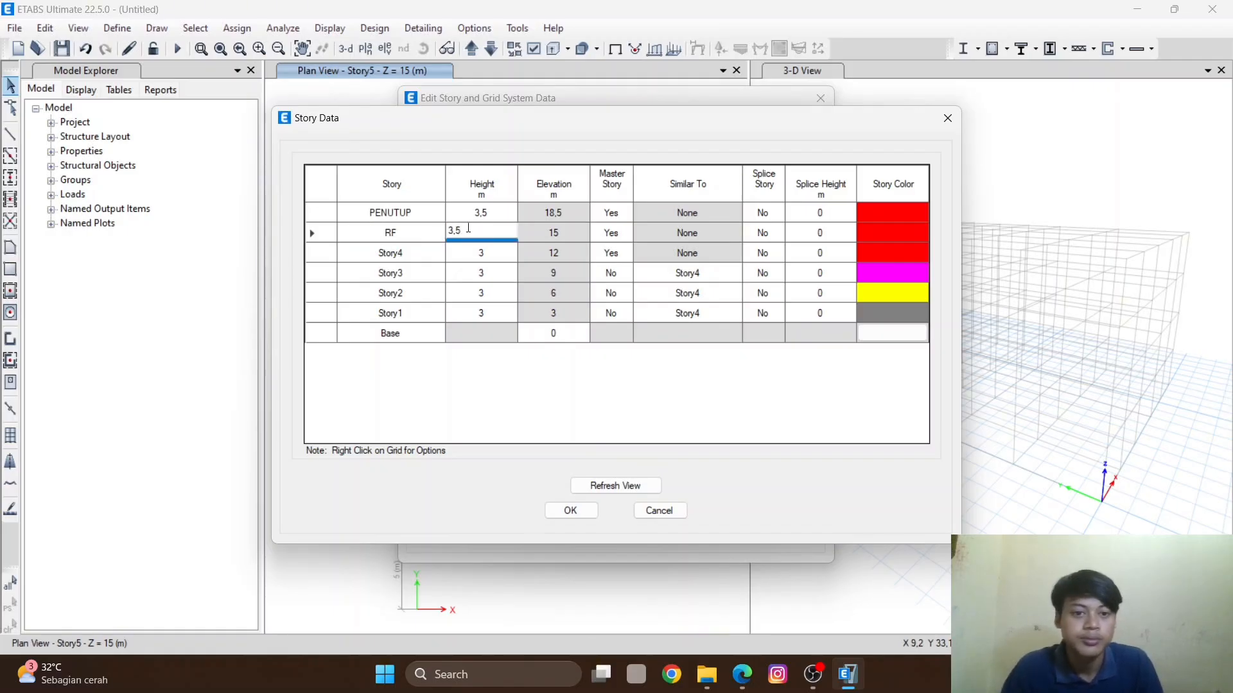
- Rename Story4 as F3 and set its height to 3.5 m
left_click(399, 258)
type("f")
key("BackSpace")
type("F3")
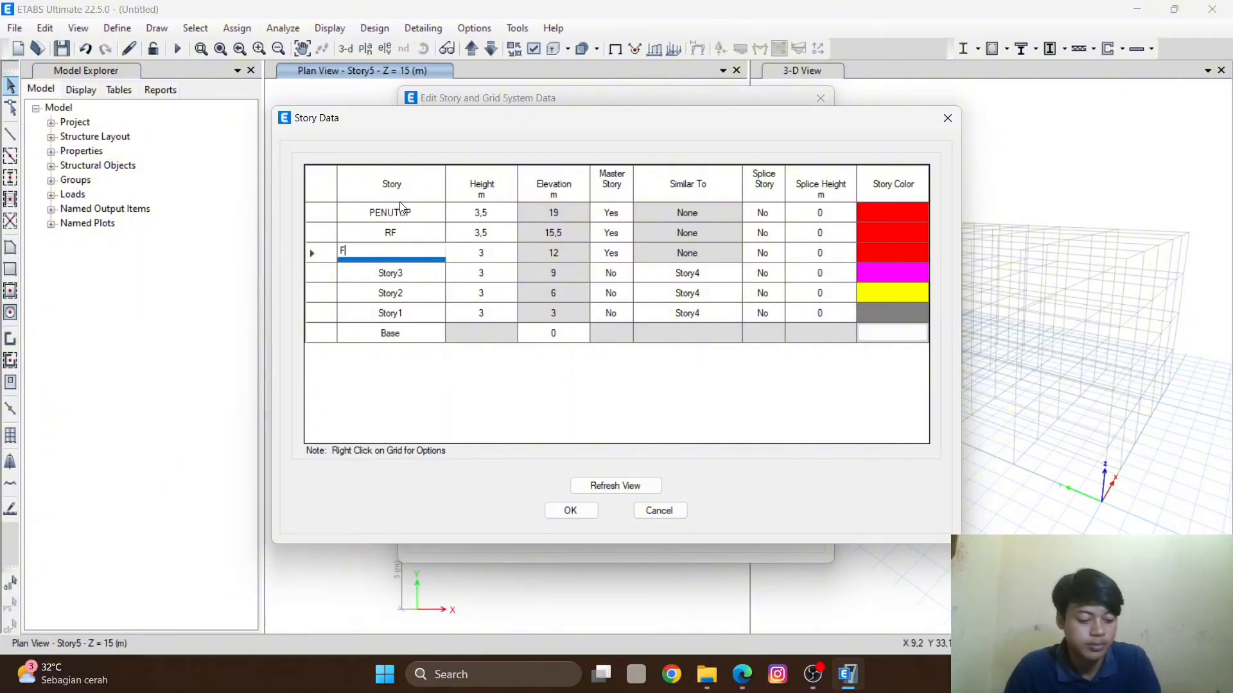
left_click(493, 254)
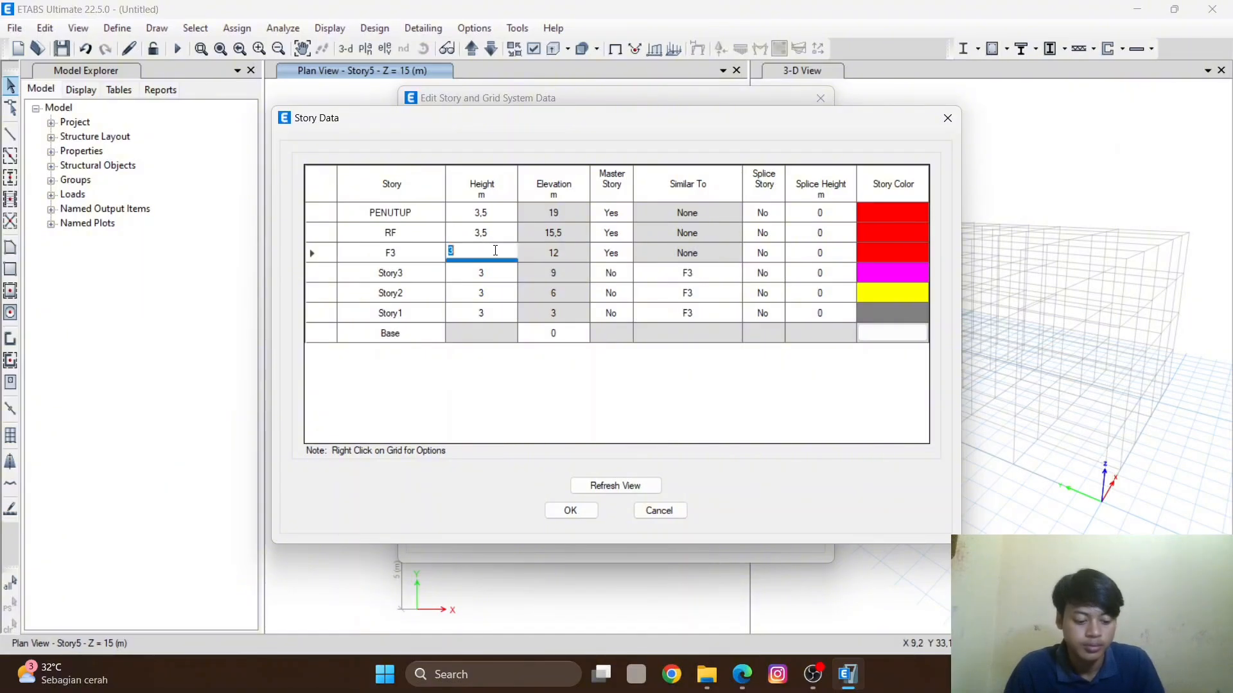
type("3,5")
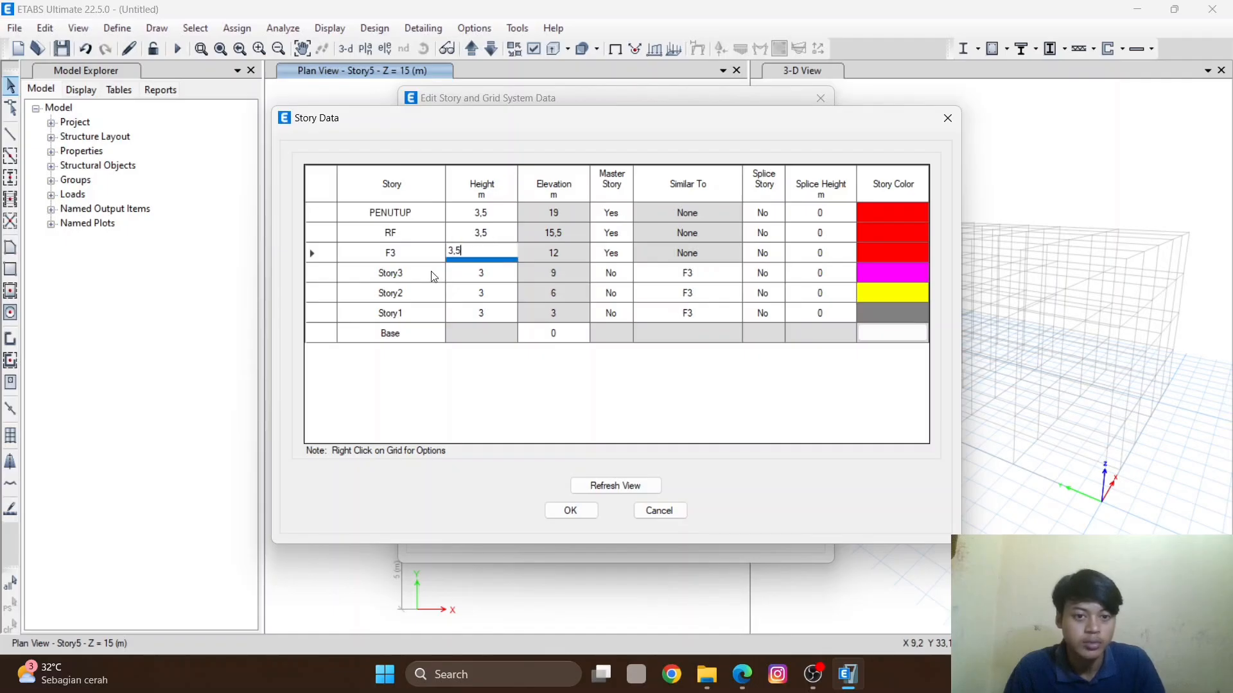
- Rename Story3 as F2 and set its height to 3.5 m
left_click(403, 273)
type("F")
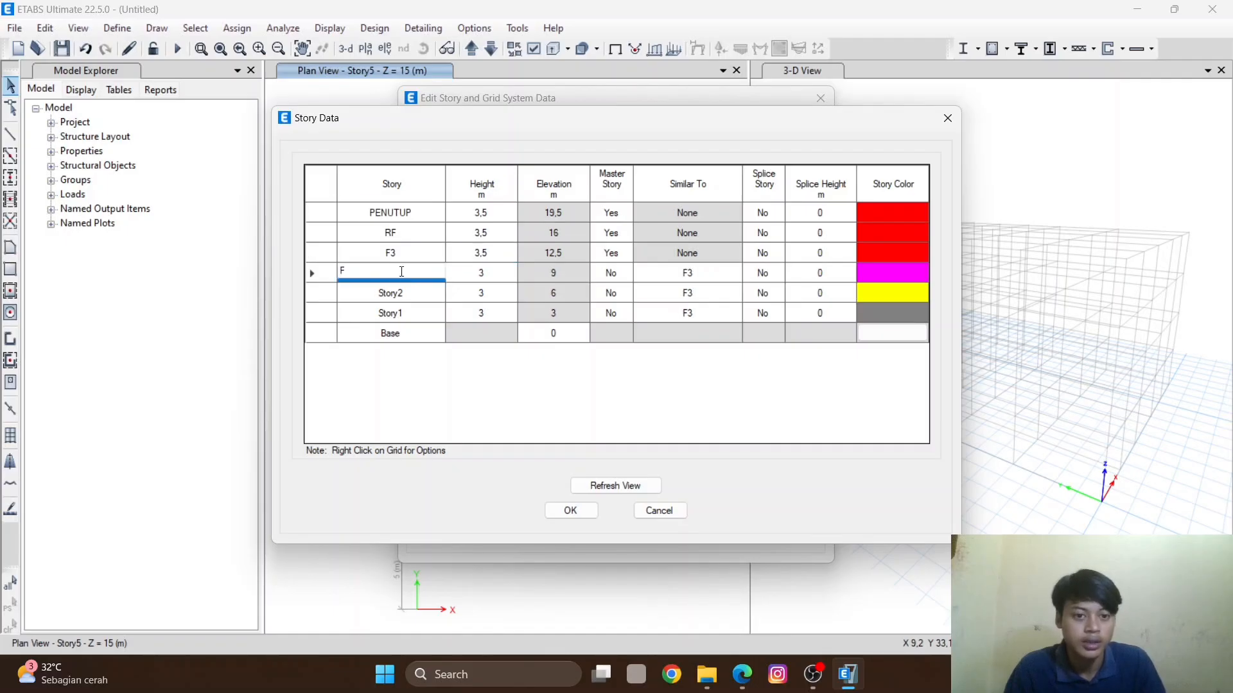
type("2")
left_click(480, 274)
type(",5")
- Rename Story2 as F1 and set its height to 3.5 m
left_click(420, 293)
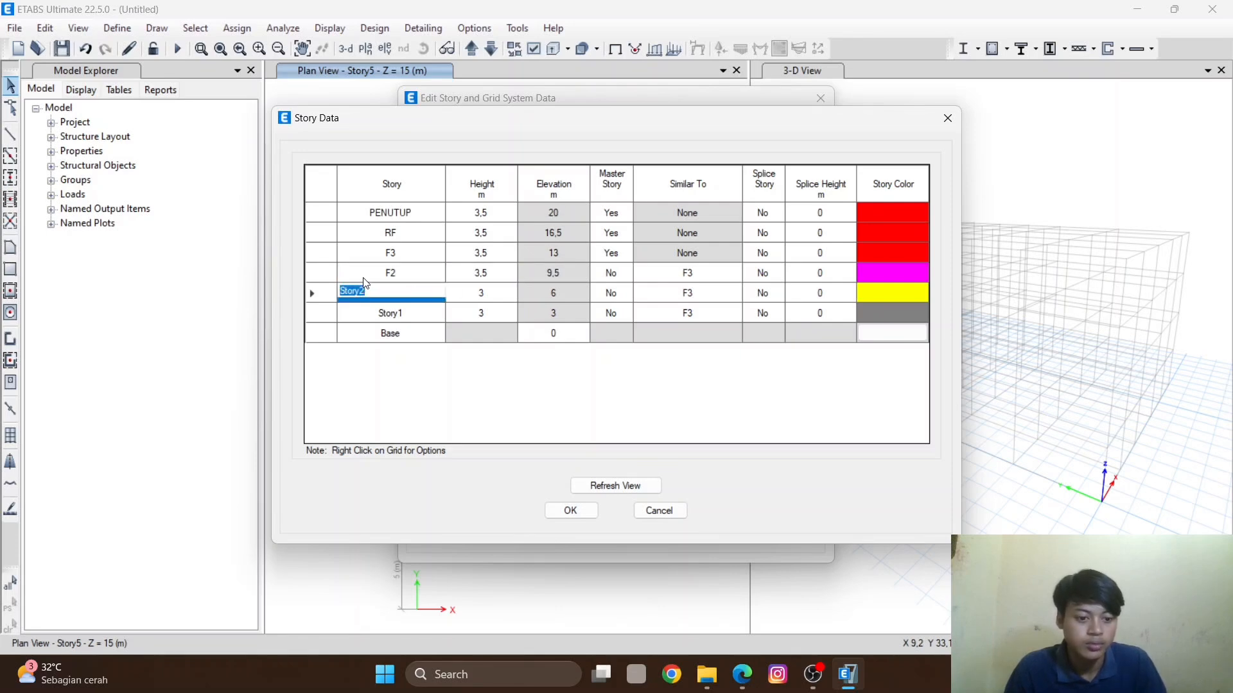
type("F1")
left_click(457, 294)
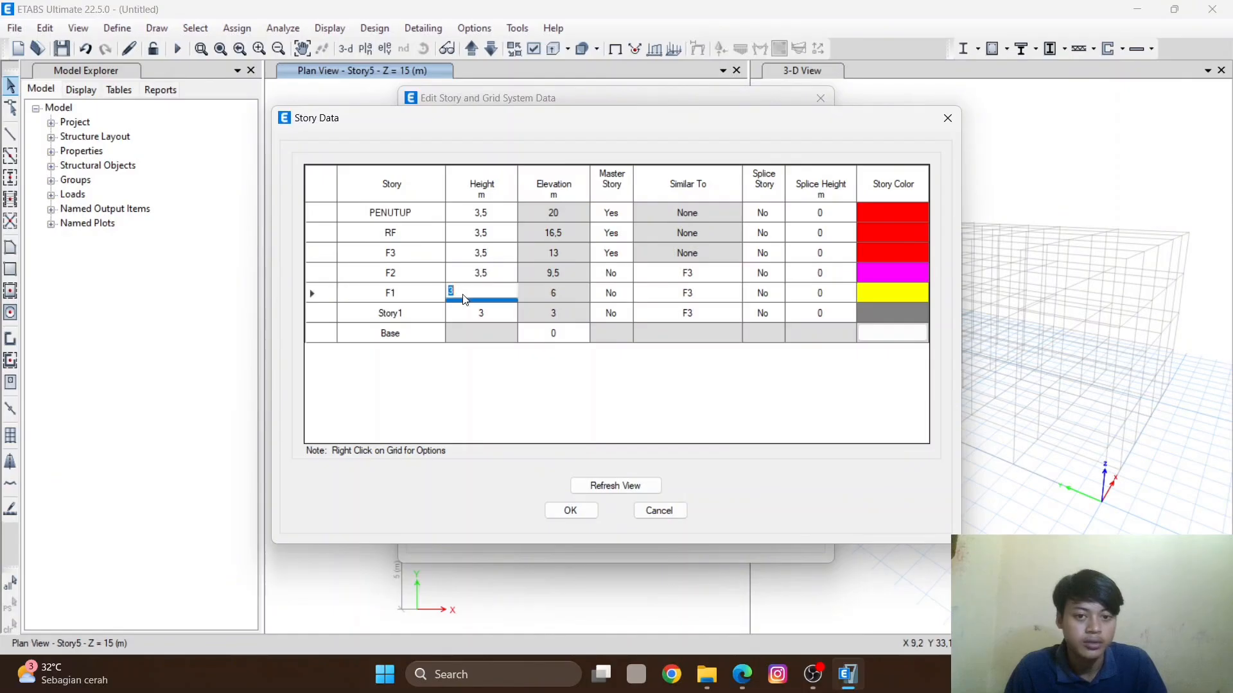
type("3,5")
- Rename Story1 as GF and set its height to 3.5 m
left_click(377, 312)
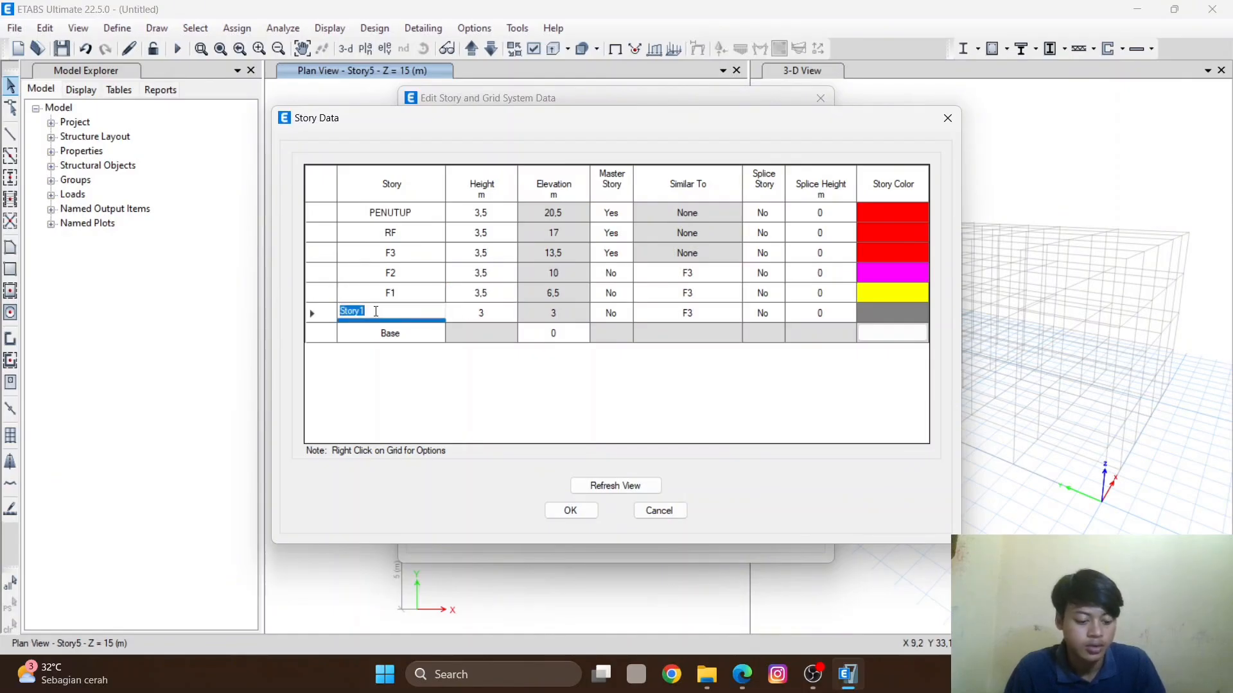
type("GF")
left_click(482, 314)
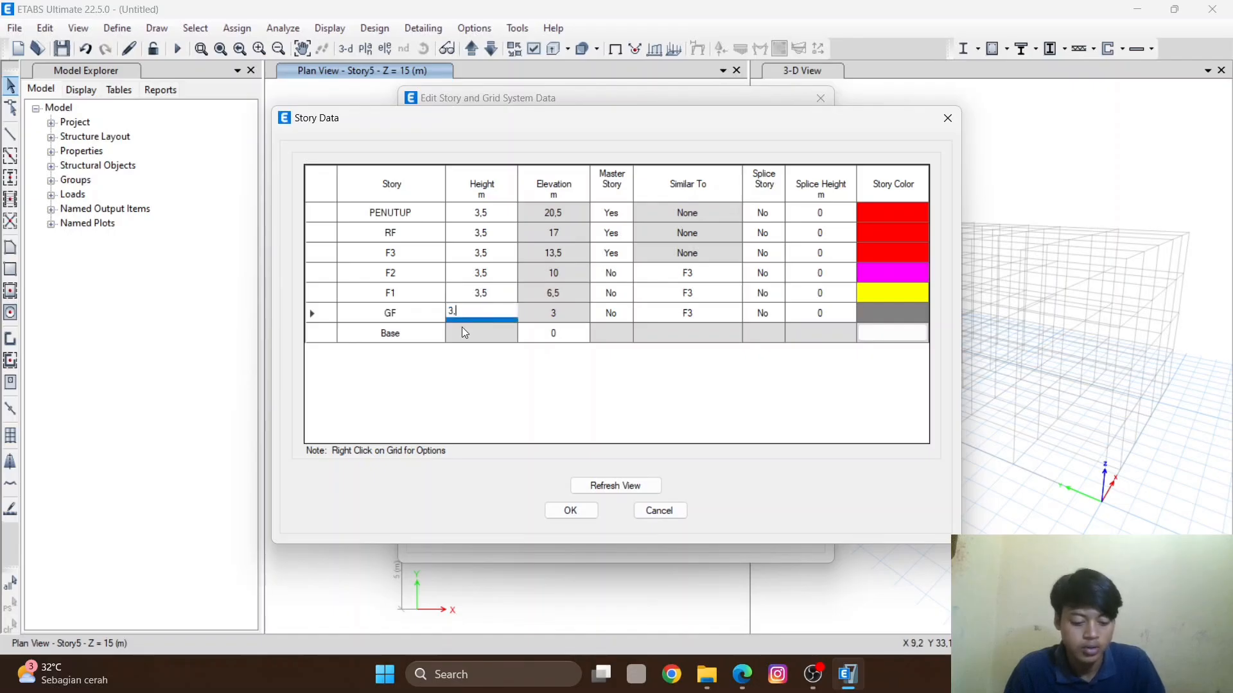
type("3,5")
- Rename the Base level BASEMENT and accept the story and grid system data
left_click(399, 331)
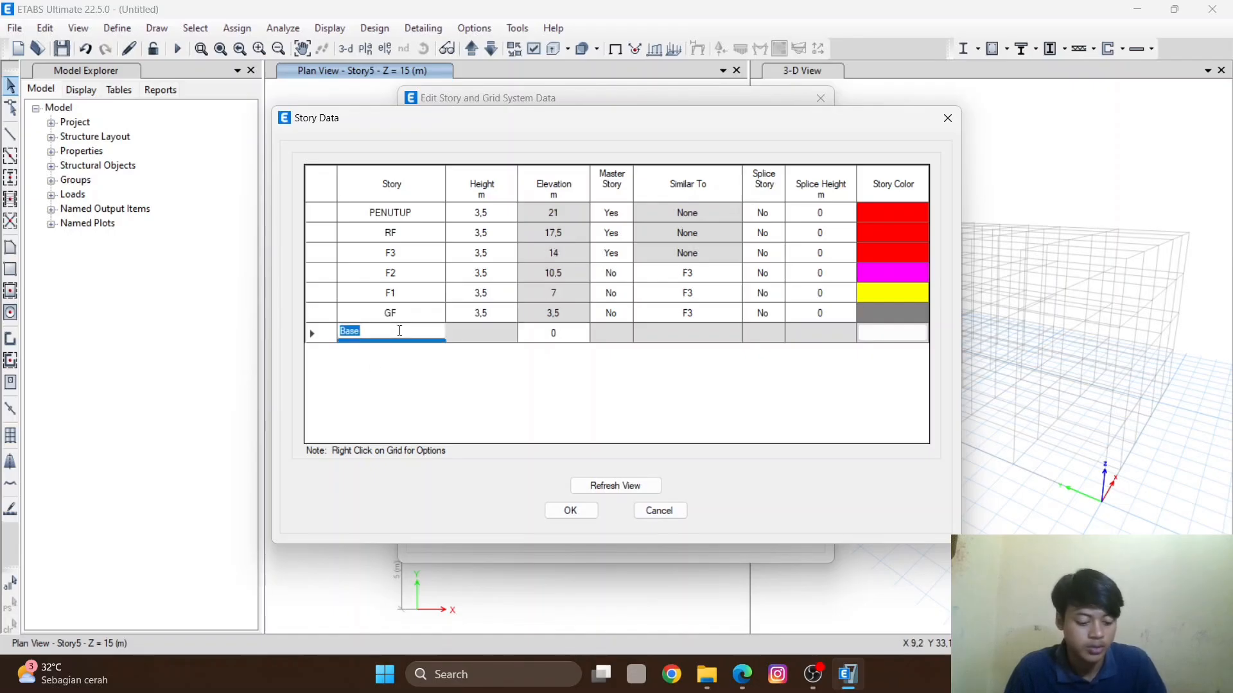
type("BASEMW")
key("BackSpace")
key("BackSpace")
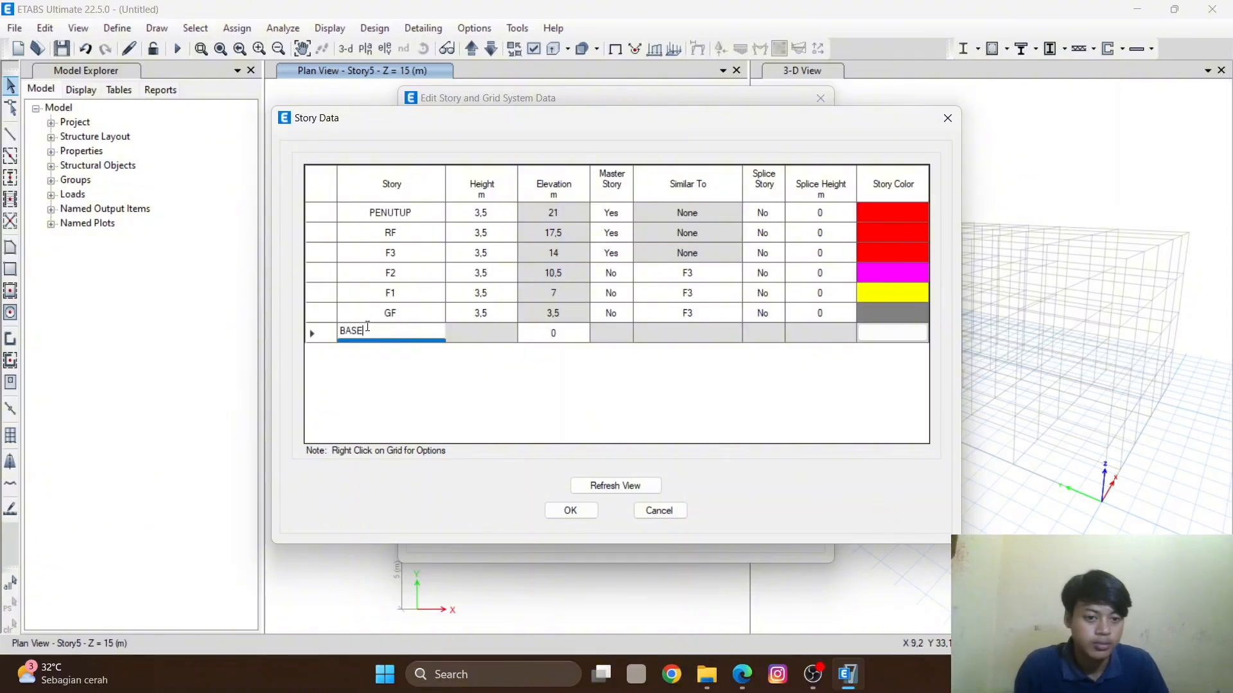
type("MENT")
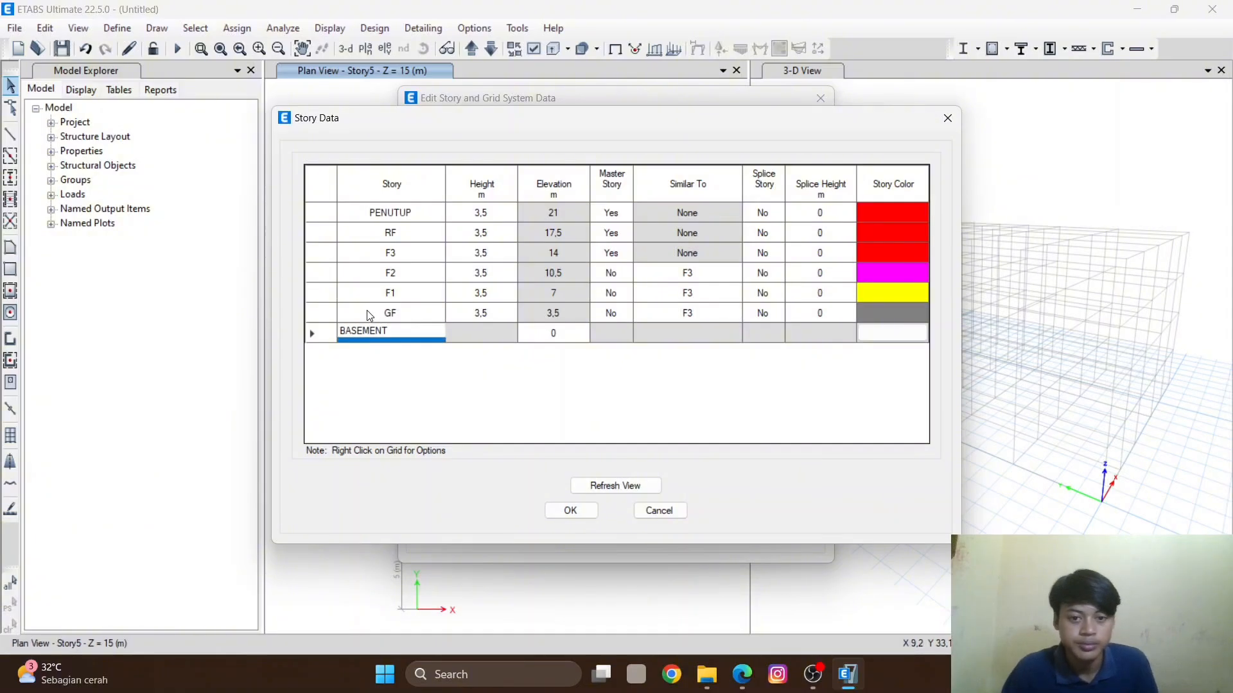
left_click(432, 376)
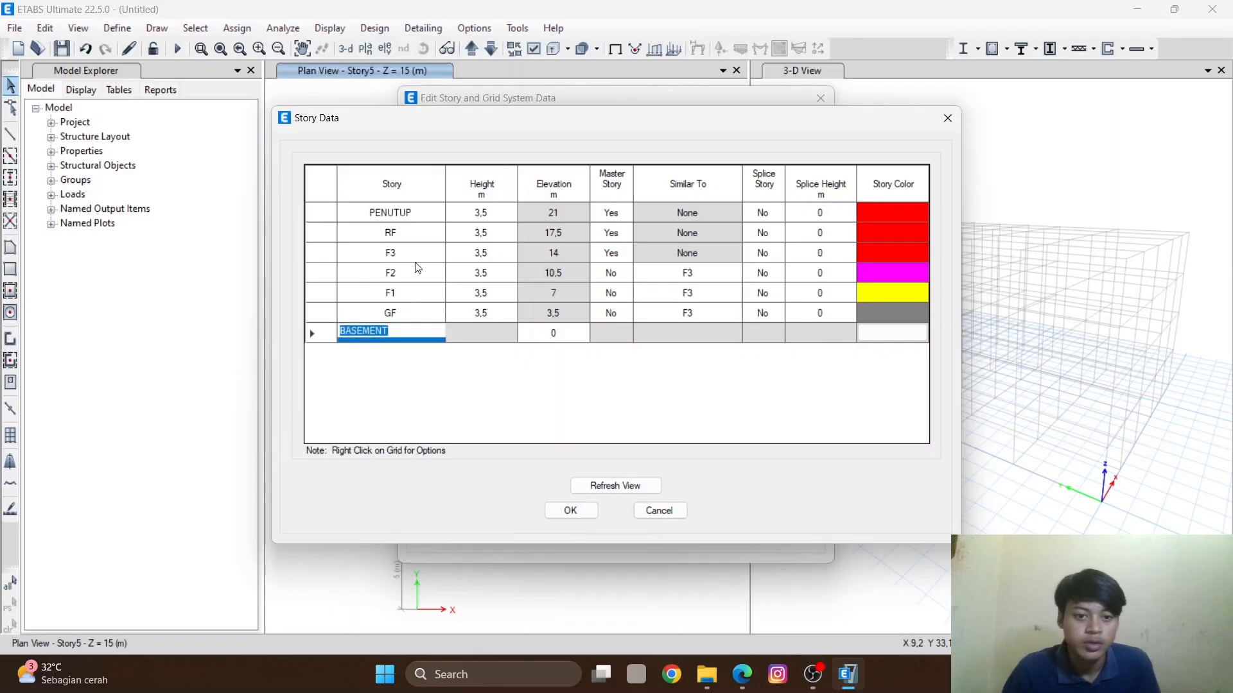
left_click(571, 511)
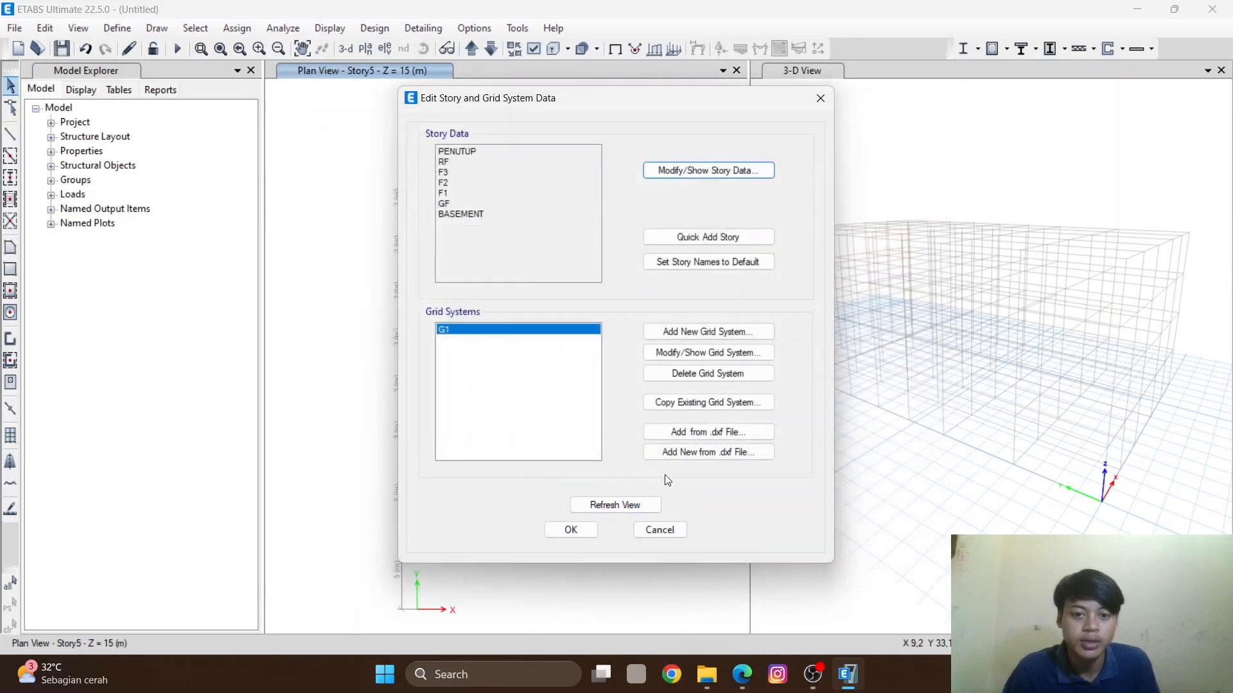
left_click(569, 532)
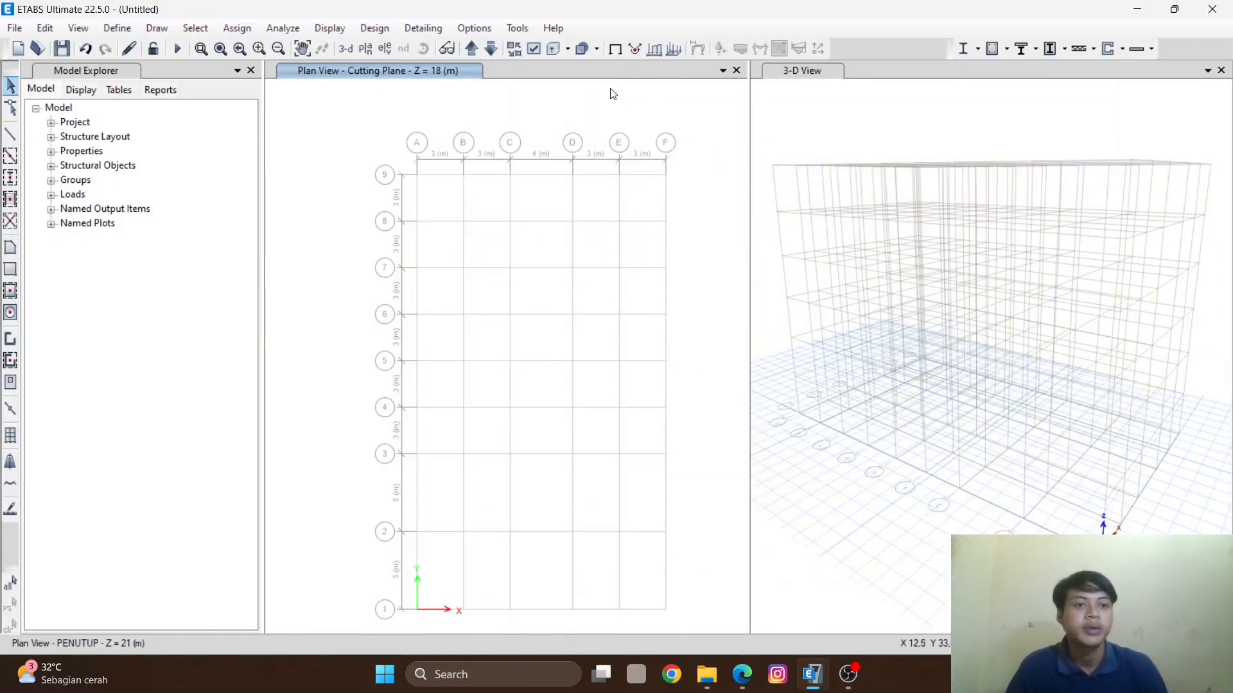
- Start adding a new material property of type Concrete with the User standard
left_click(108, 28)
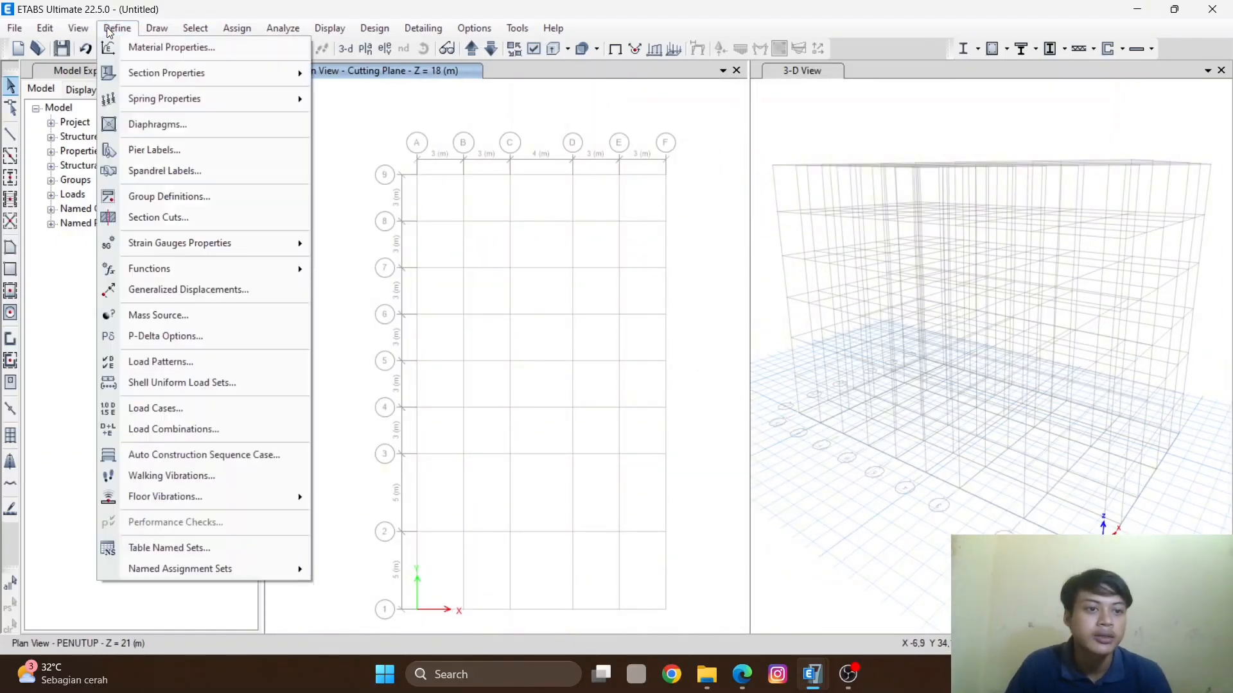
left_click(157, 48)
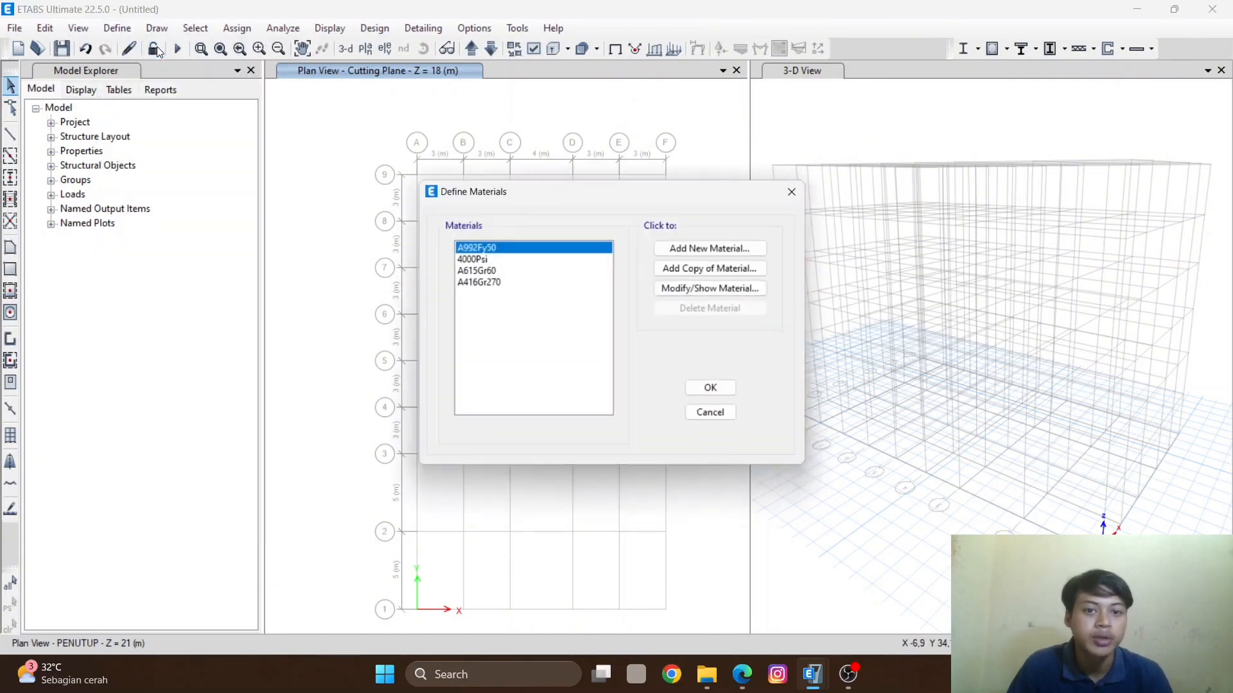
left_click(723, 246)
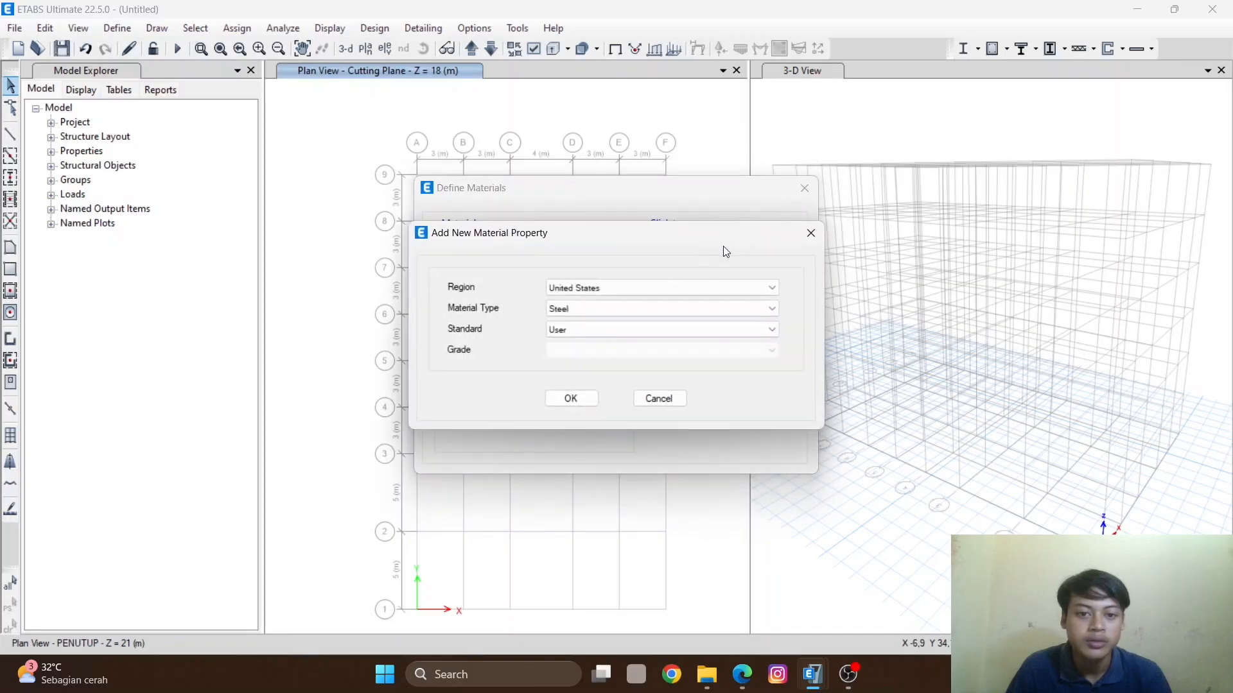
left_click(613, 309)
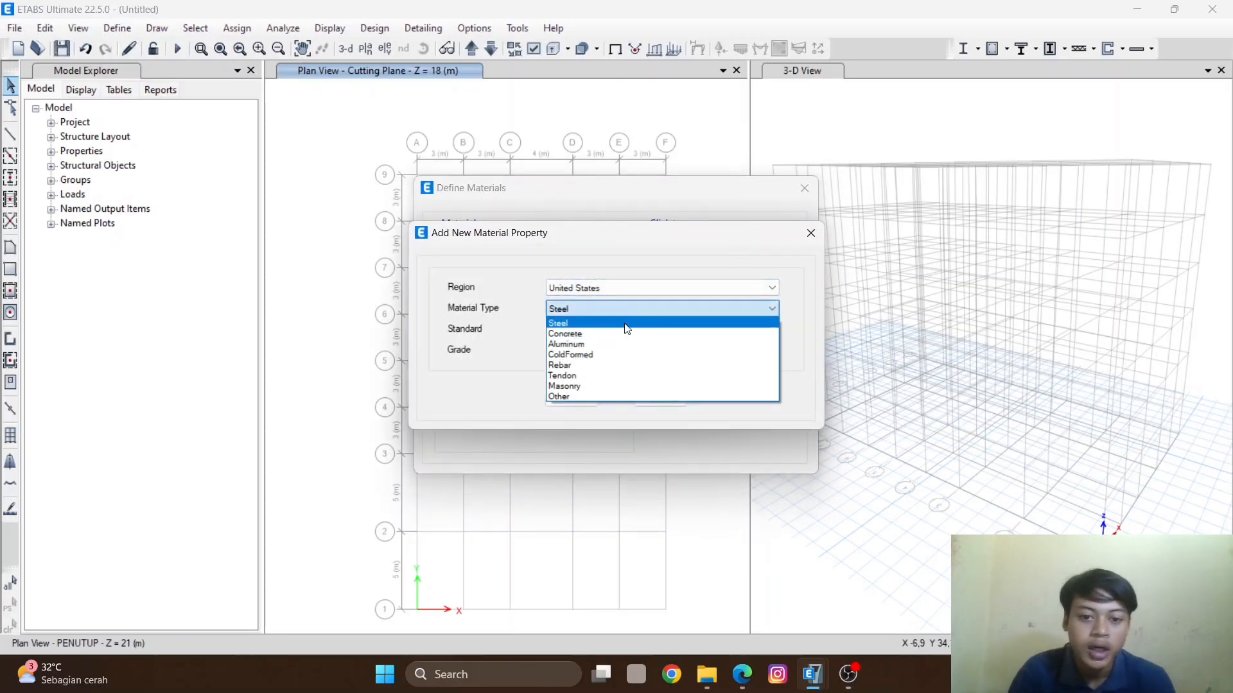
left_click(611, 334)
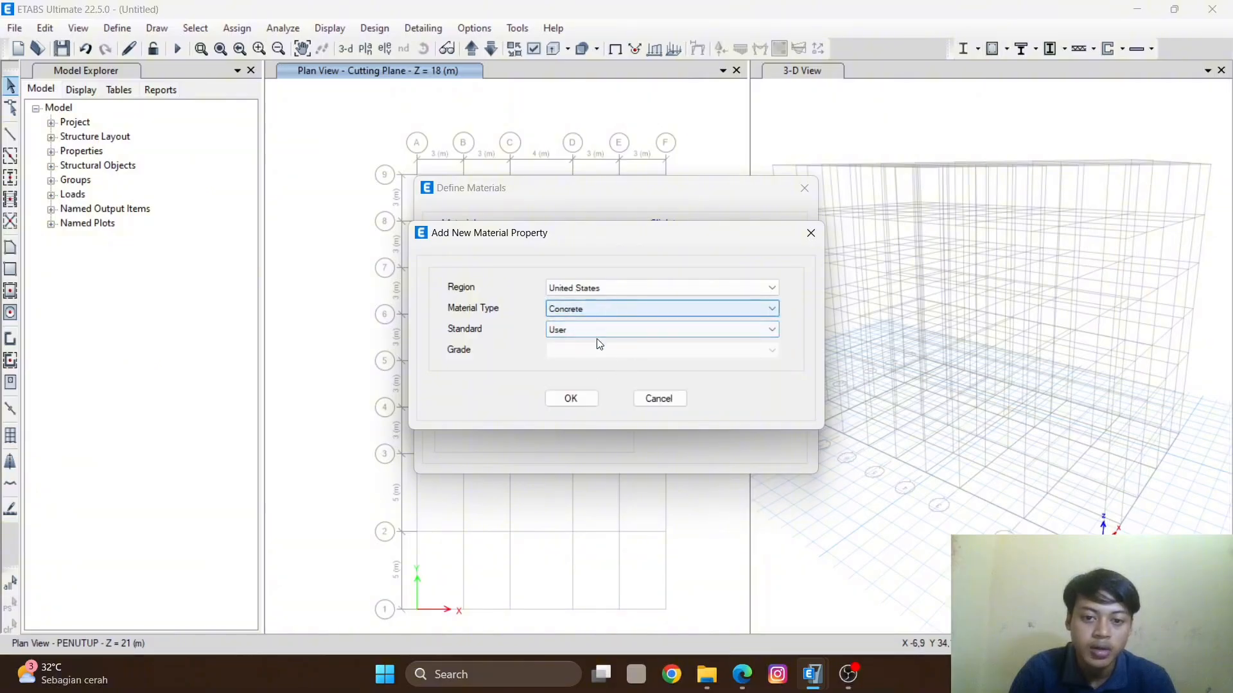
left_click(588, 329)
left_click(611, 329)
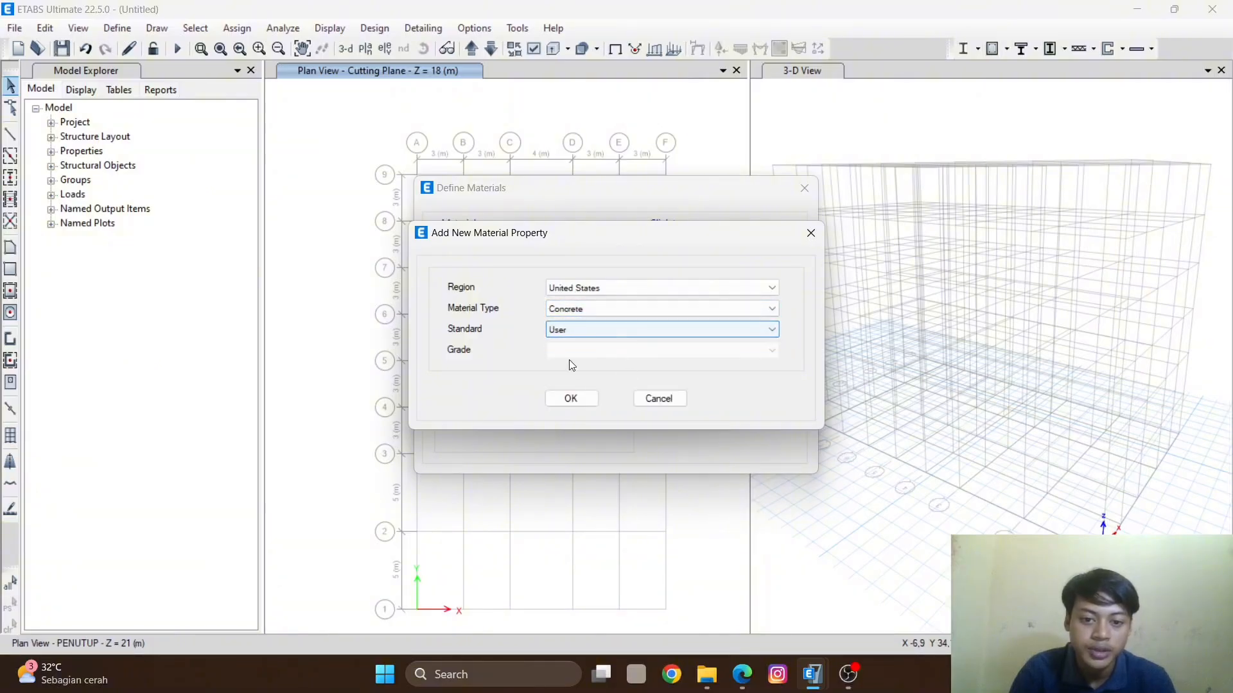
left_click(571, 398)
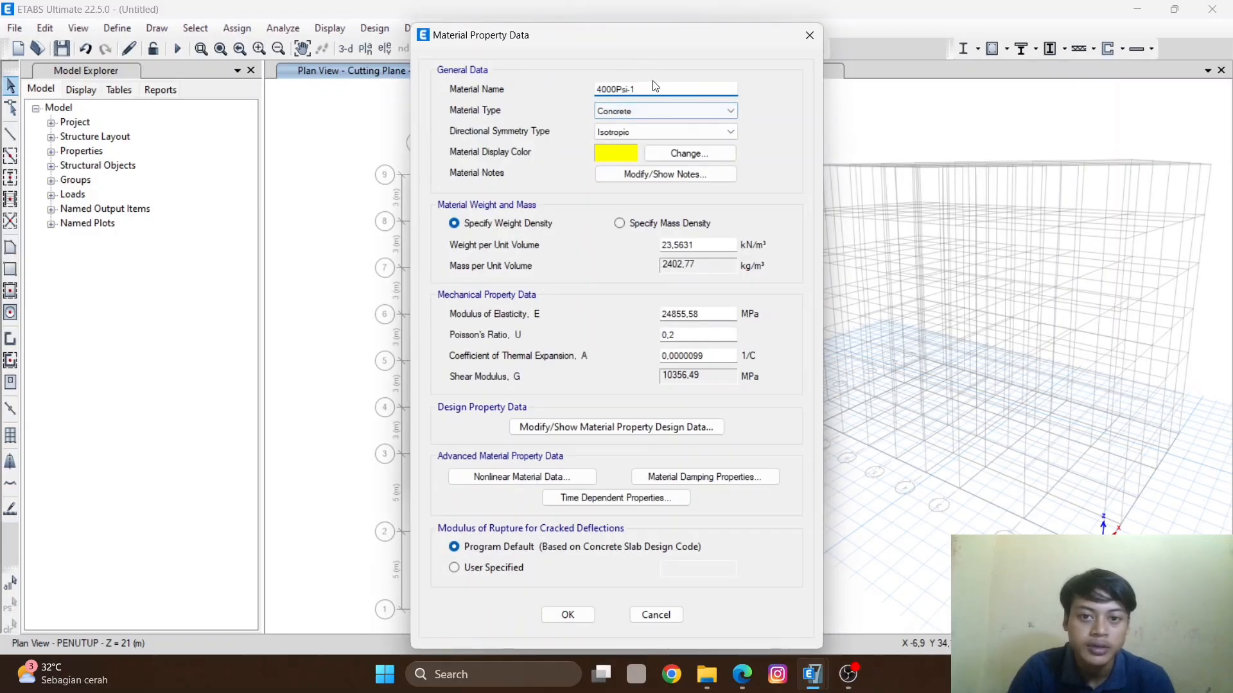
- Name the new concrete material Fc,25 and set its modulus of elasticity to 23500 MPa
left_click_drag(650, 86, 505, 121)
type("Fc")
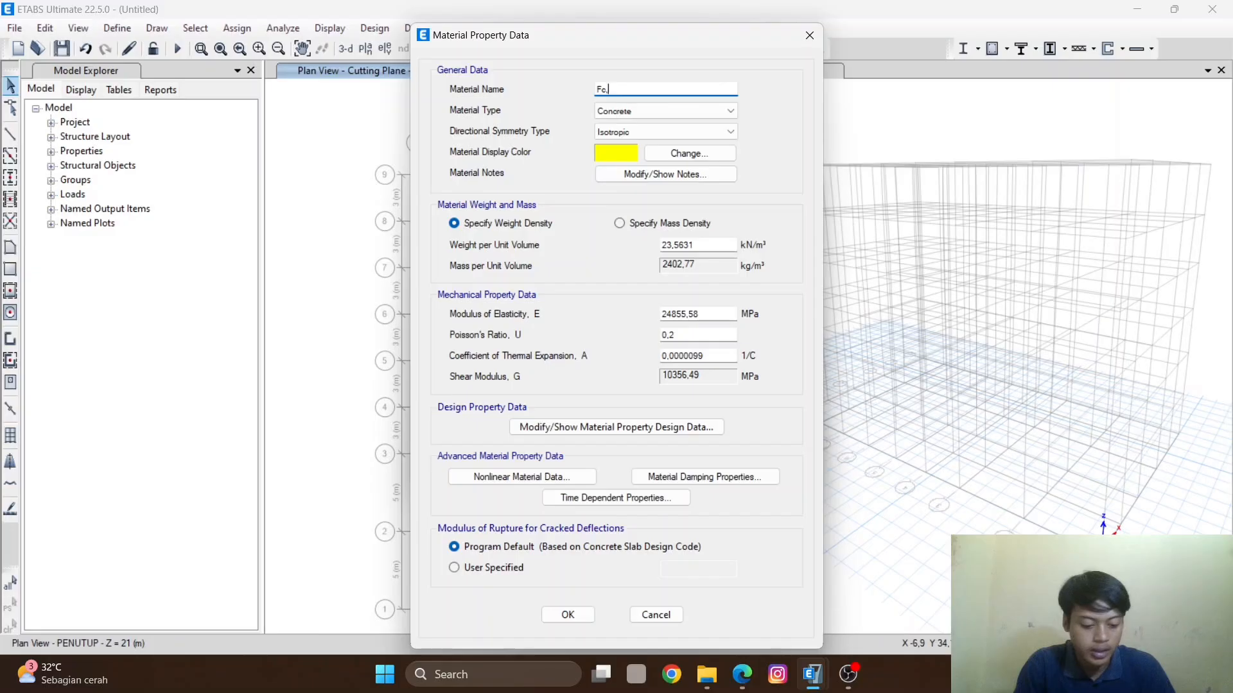
type(",25")
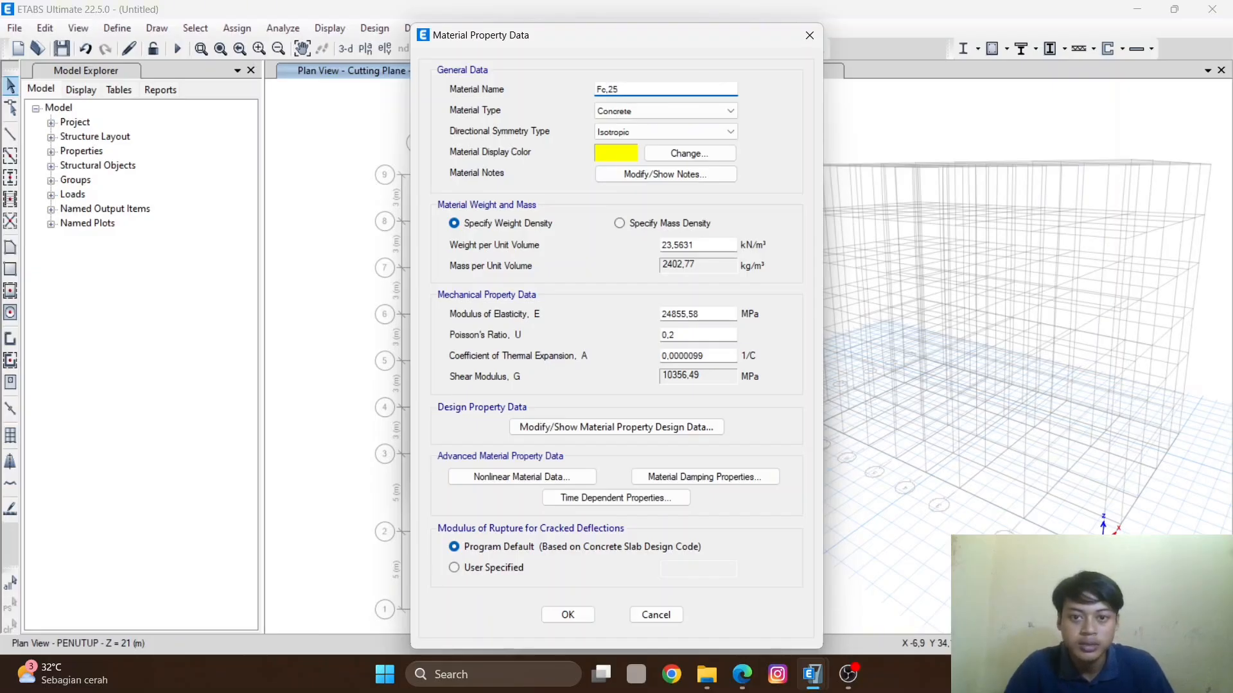
left_click(641, 111)
left_click(641, 110)
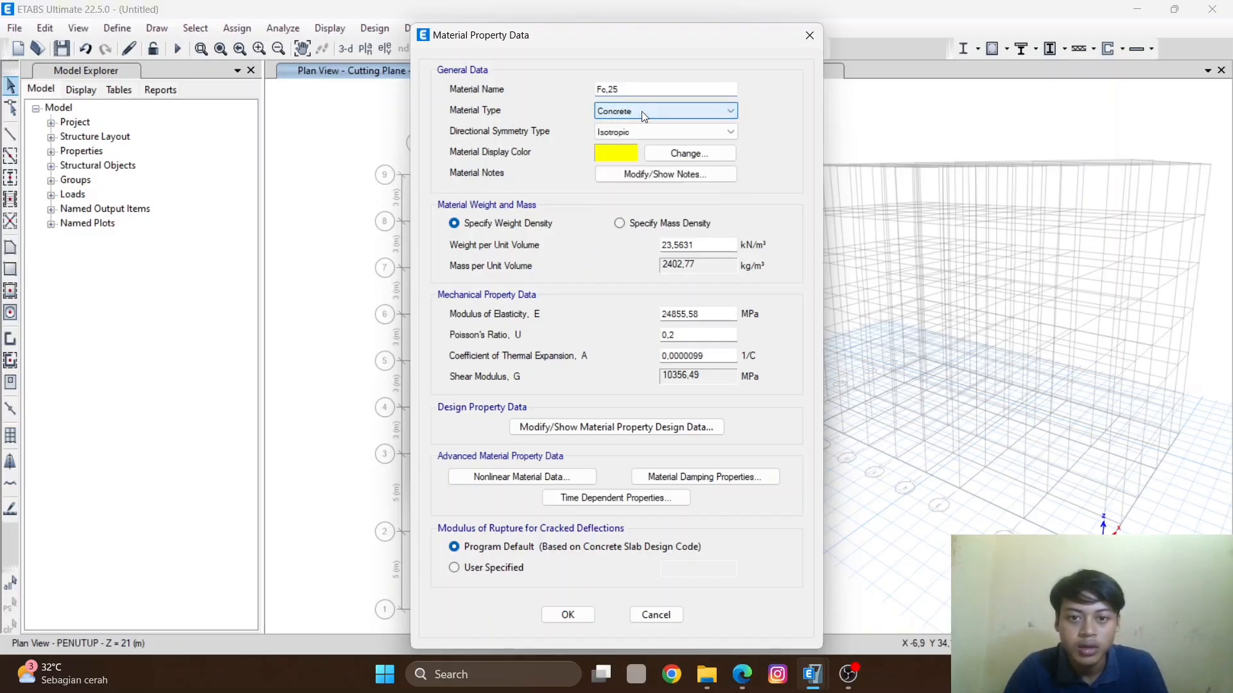
left_click(650, 131)
left_click(619, 137)
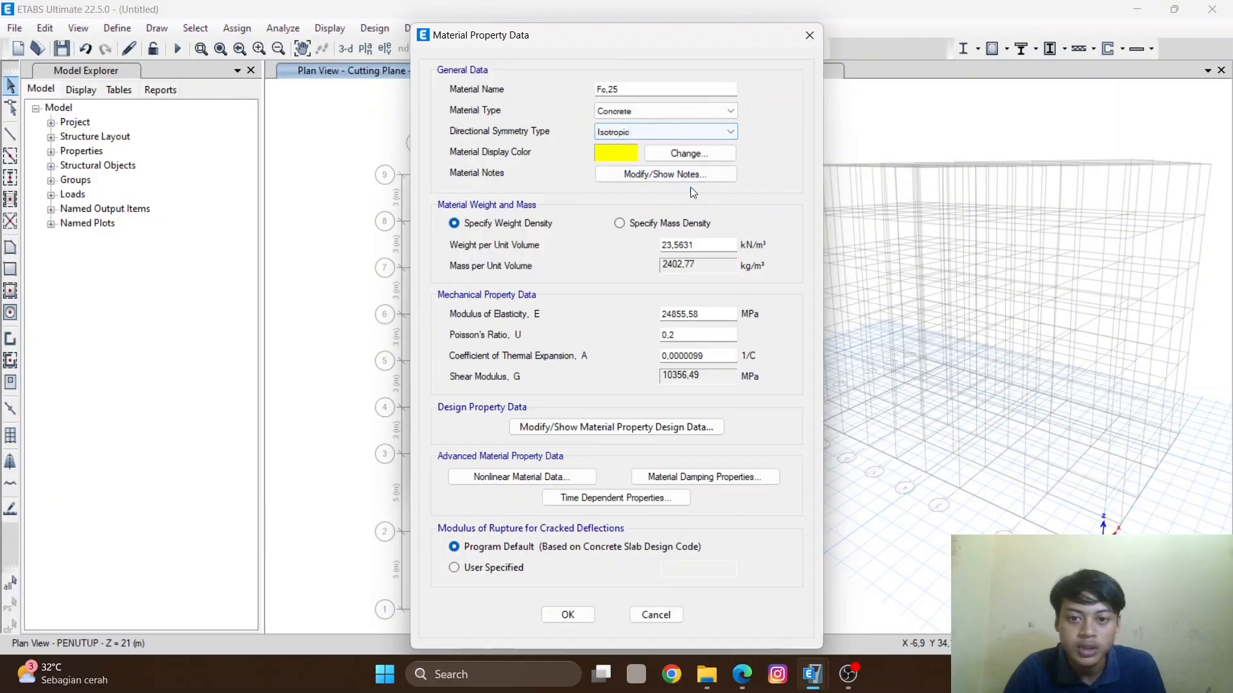
double_click(703, 312)
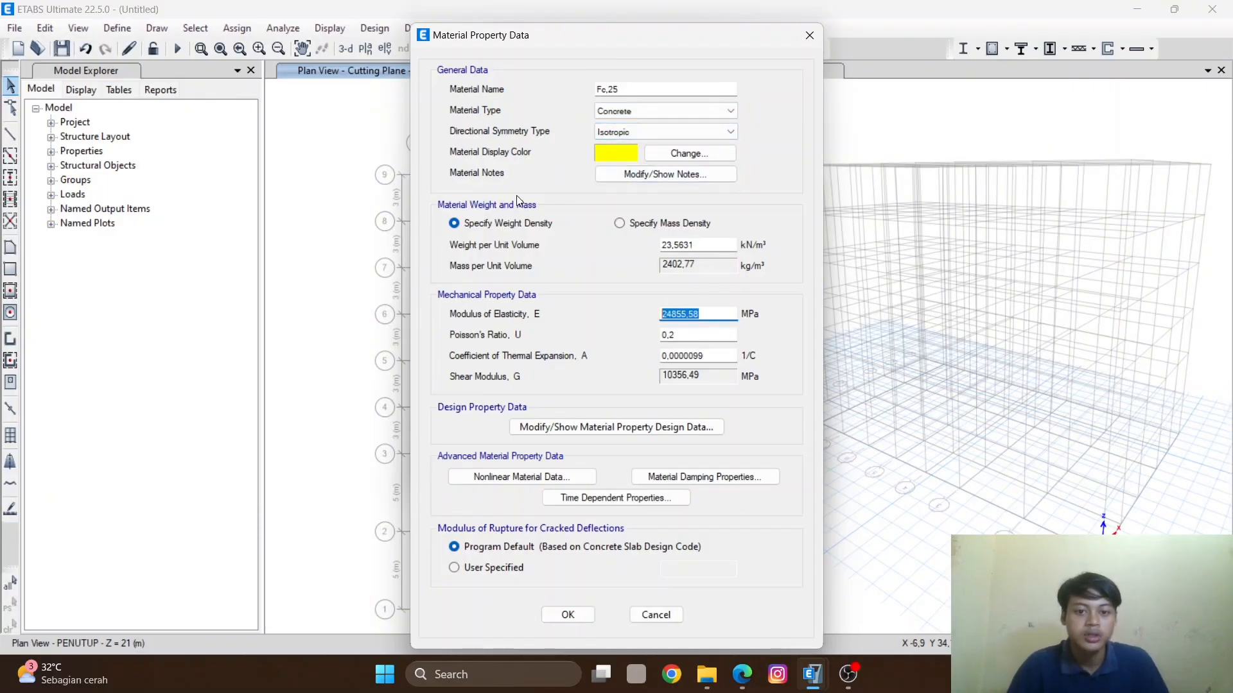
type("23")
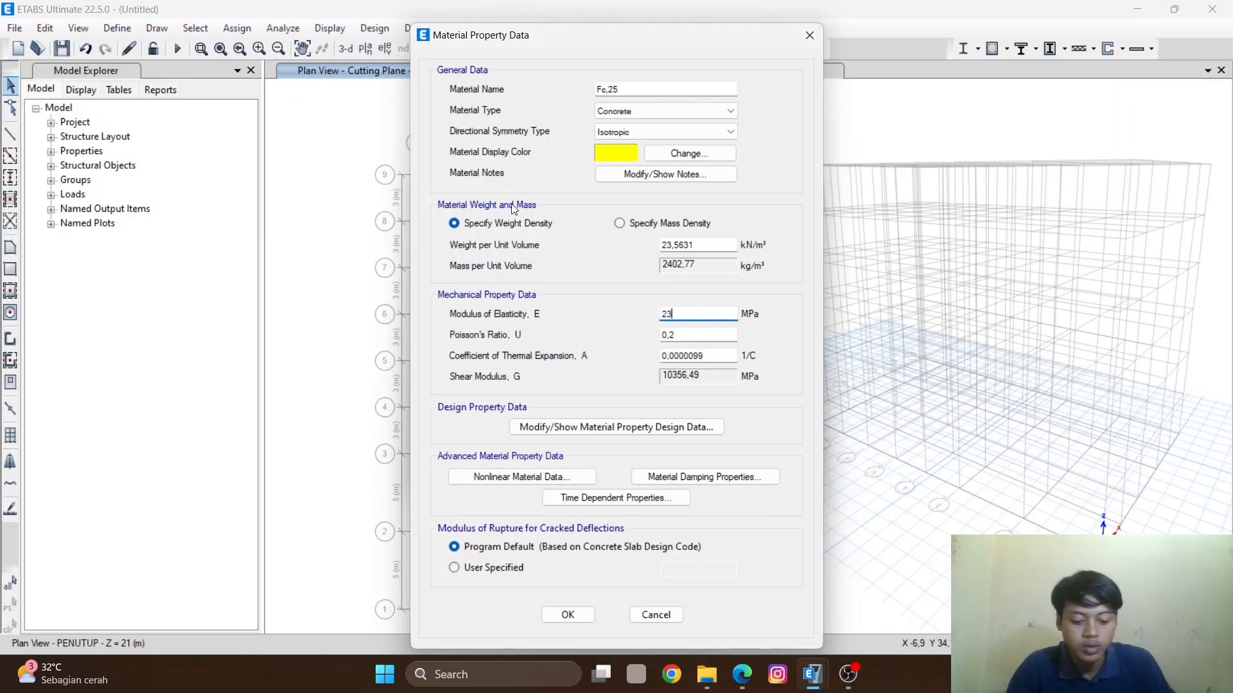
type("500")
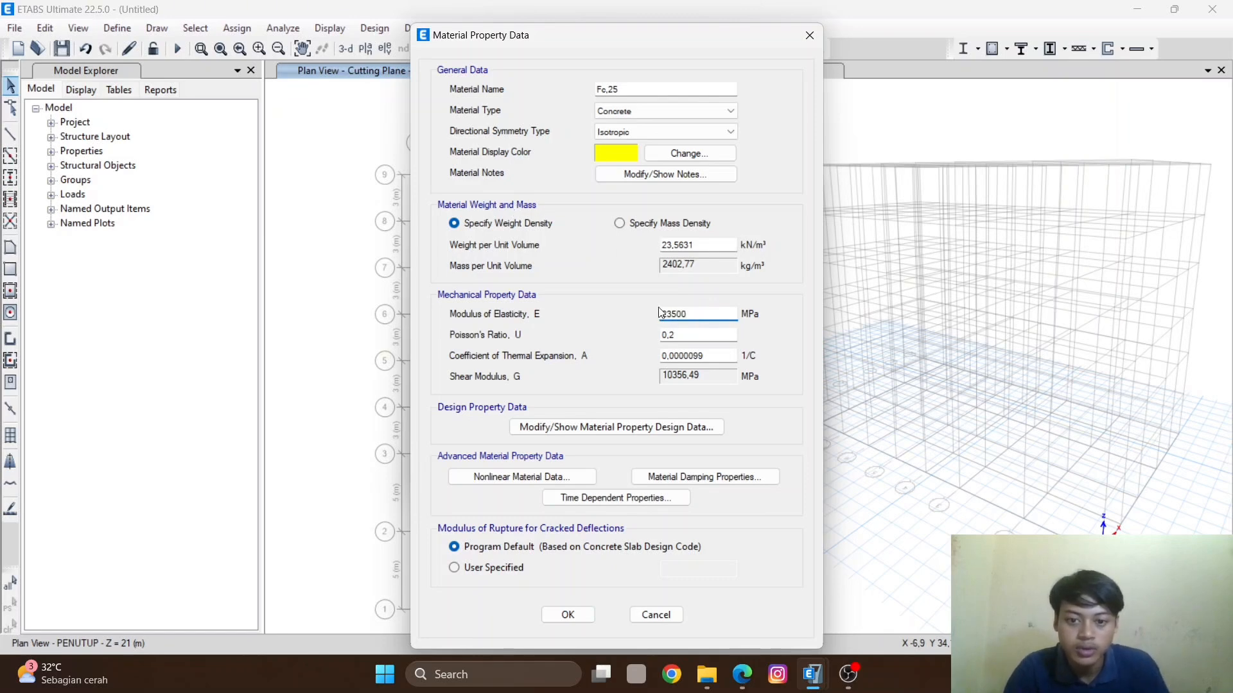
- Set the concrete design compressive strength f'c to 25 MPa and save the Fc,25 material
left_click(560, 430)
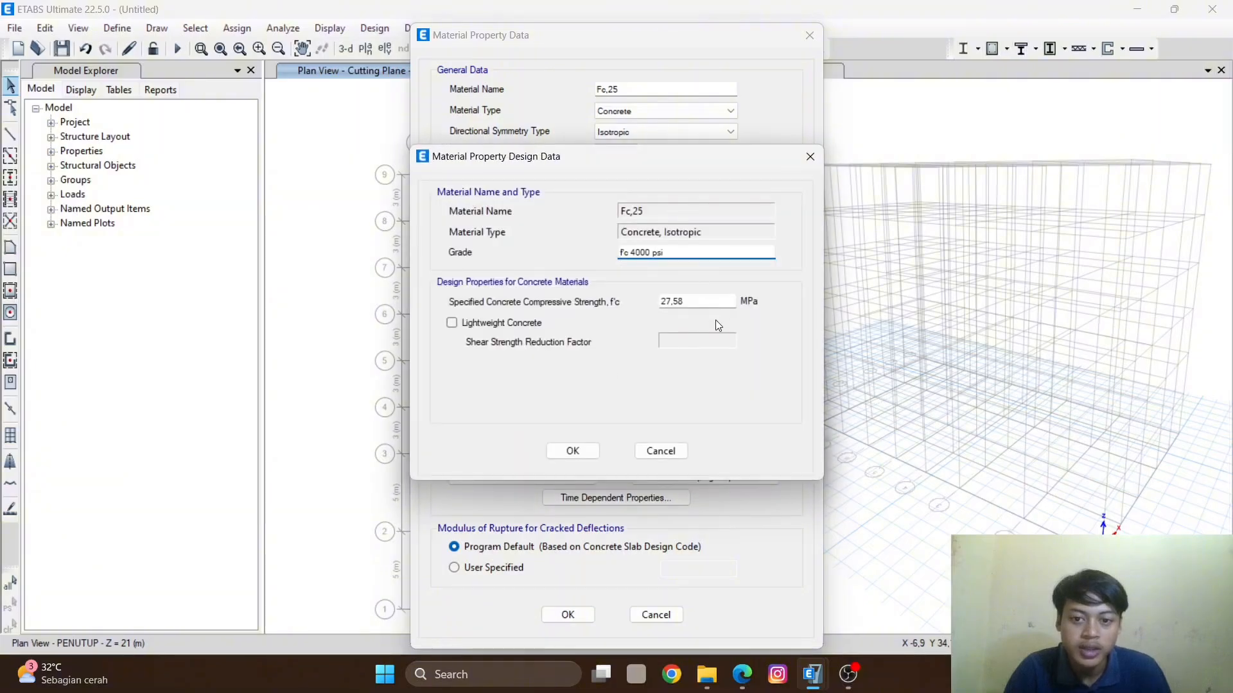
key("Tab")
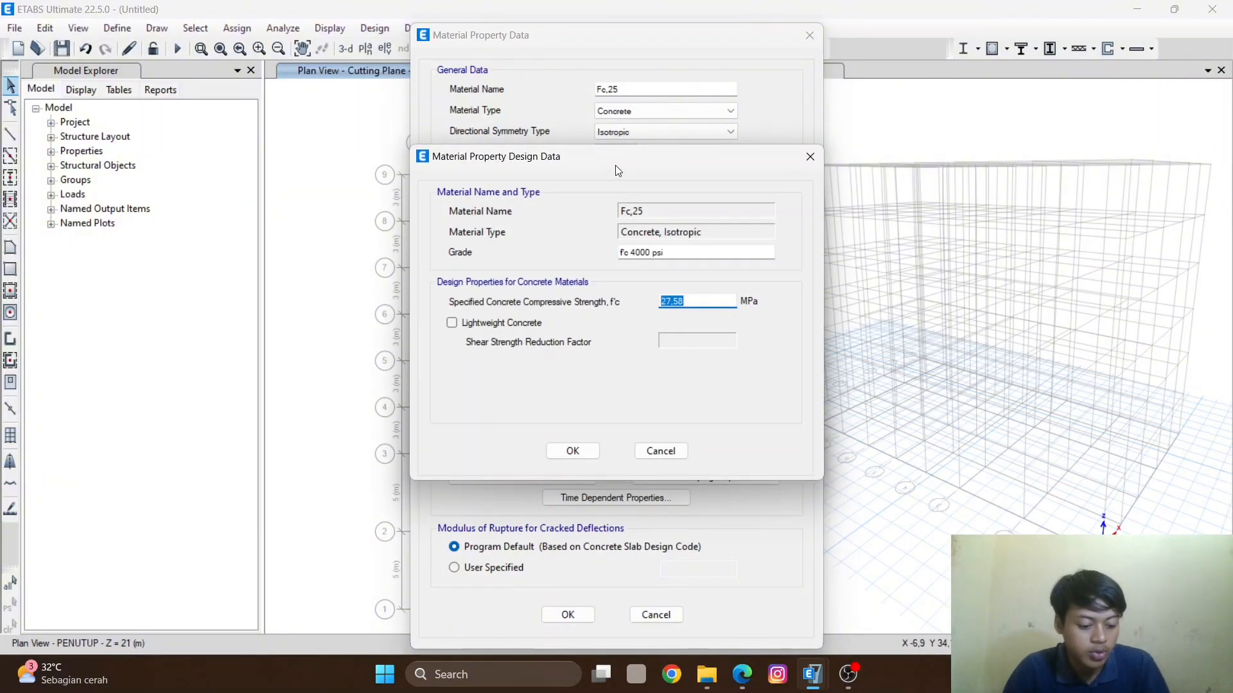
type("25")
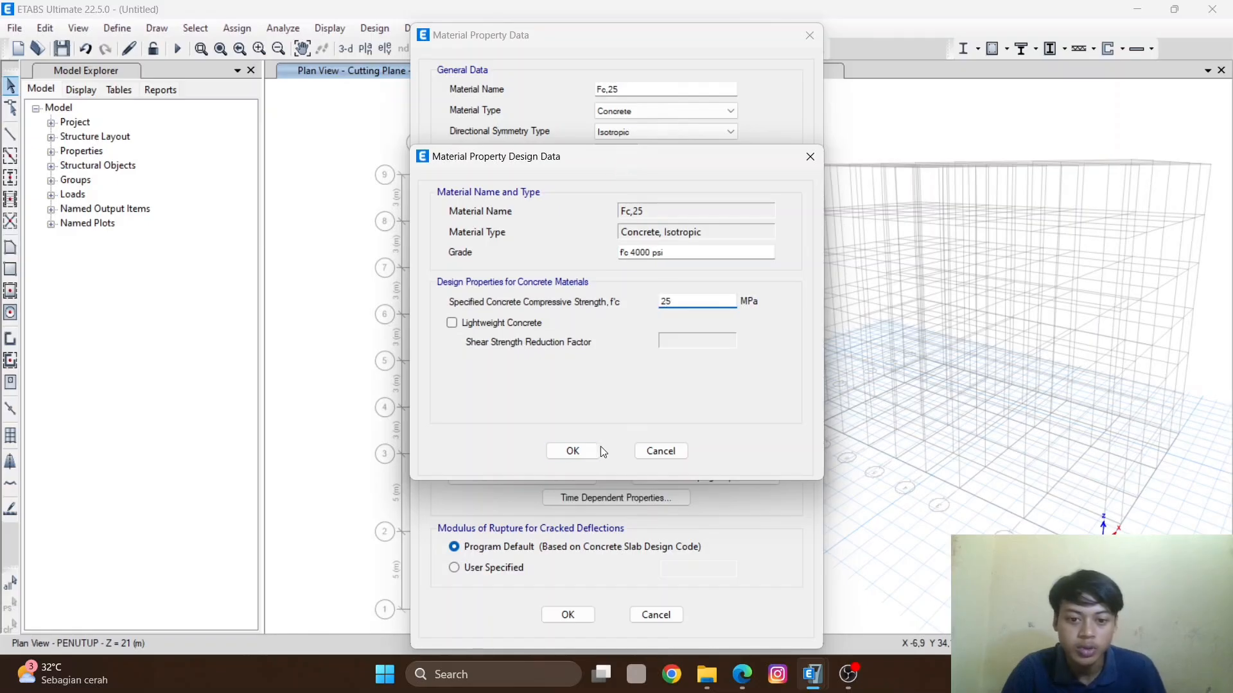
left_click(572, 450)
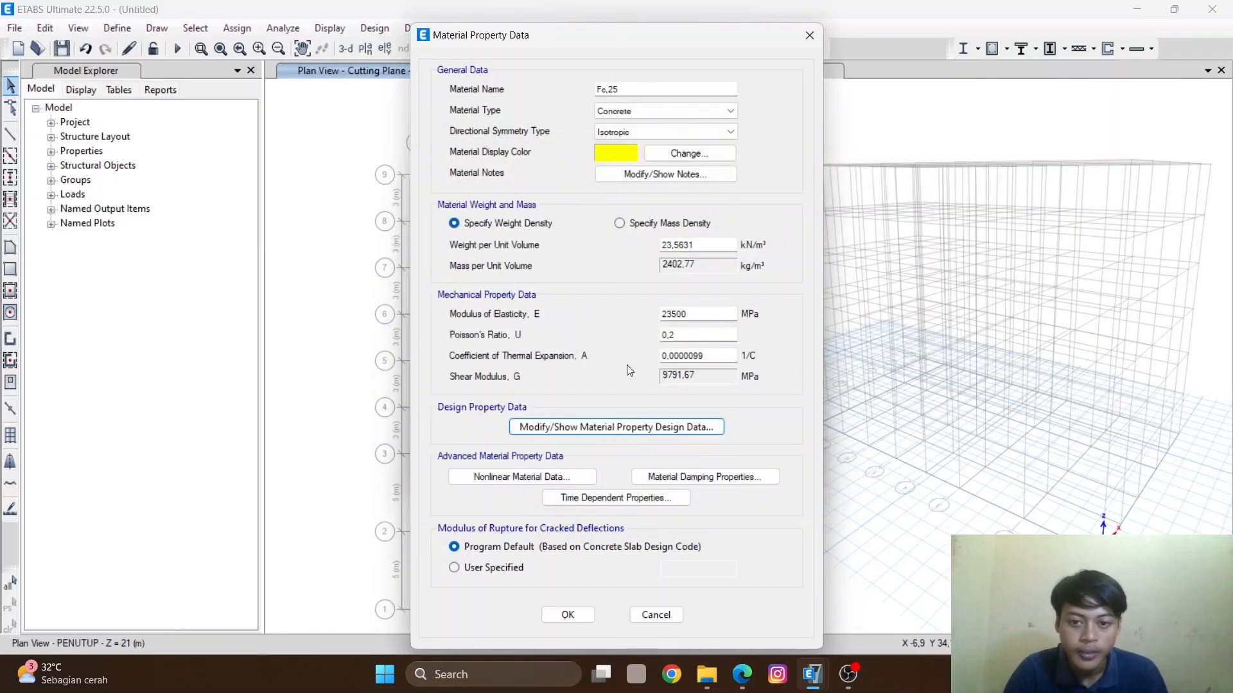
left_click(581, 612)
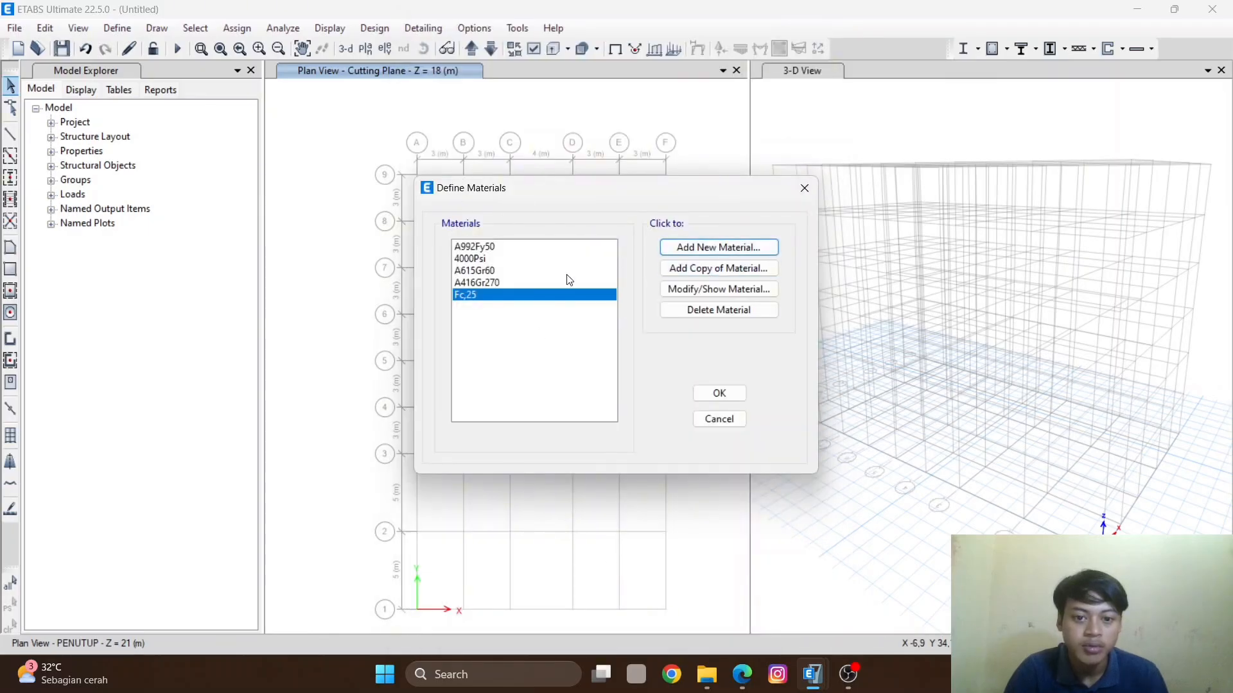
- Start adding another new material property, this time of type Steel with the User standard
left_click(715, 250)
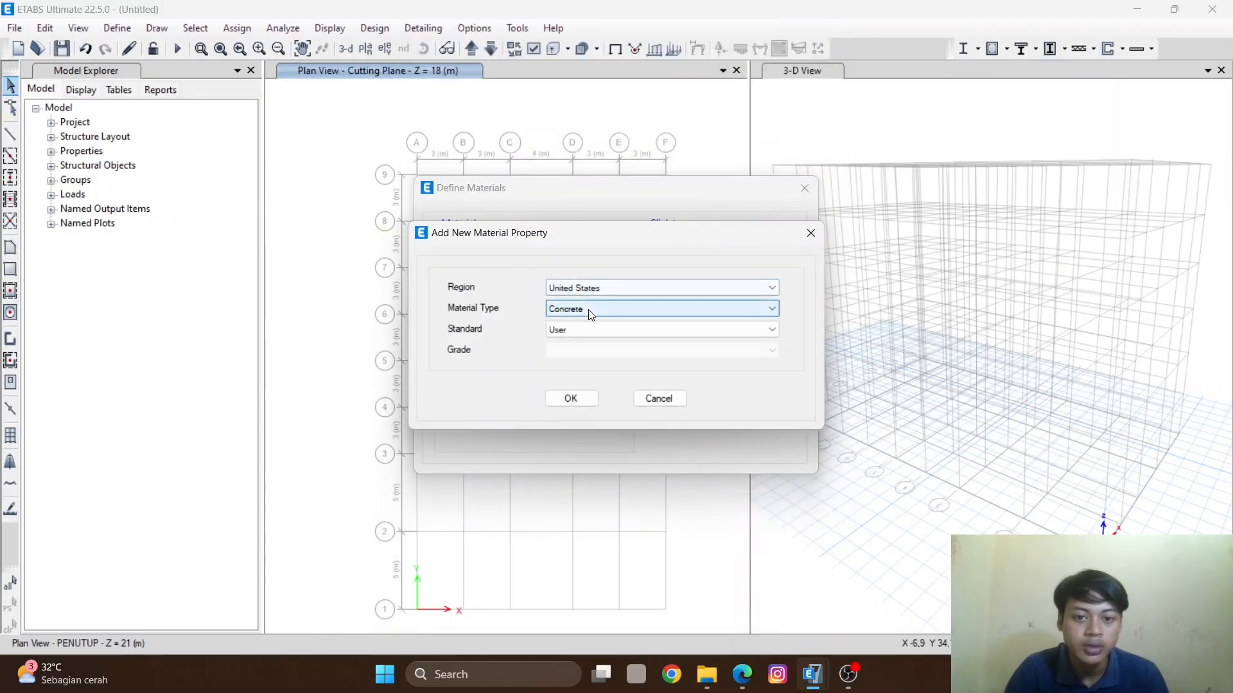
left_click(622, 293)
left_click(626, 294)
left_click(617, 309)
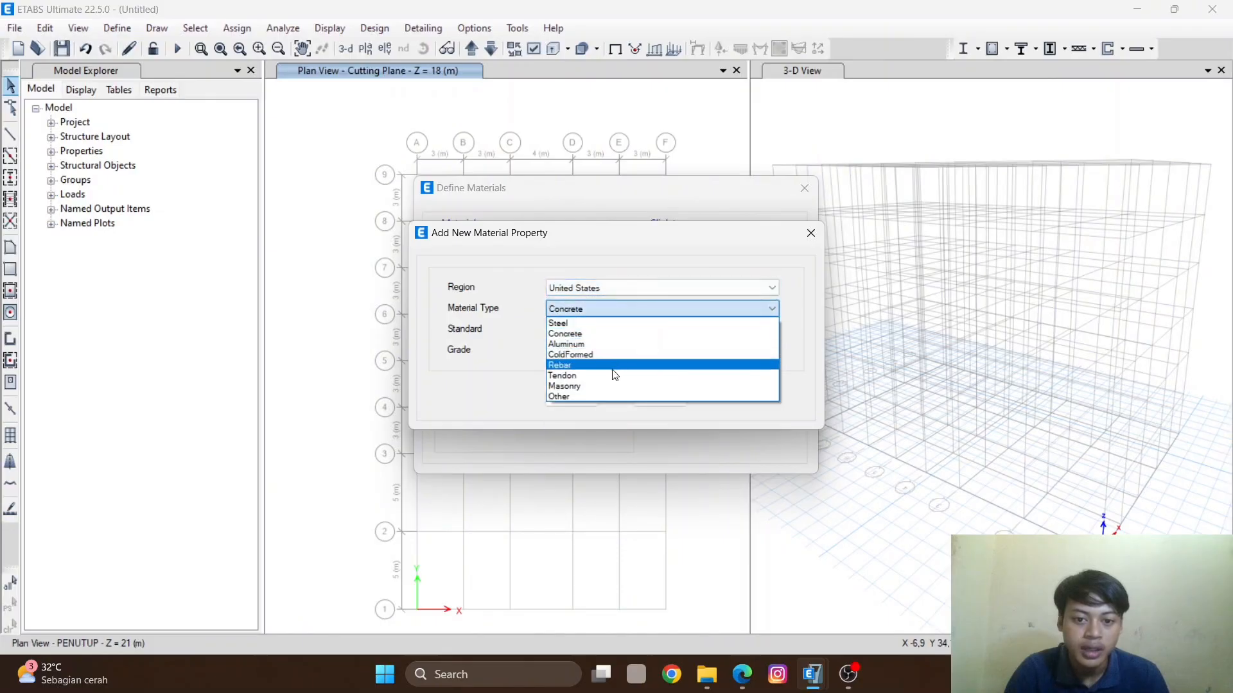
left_click(622, 324)
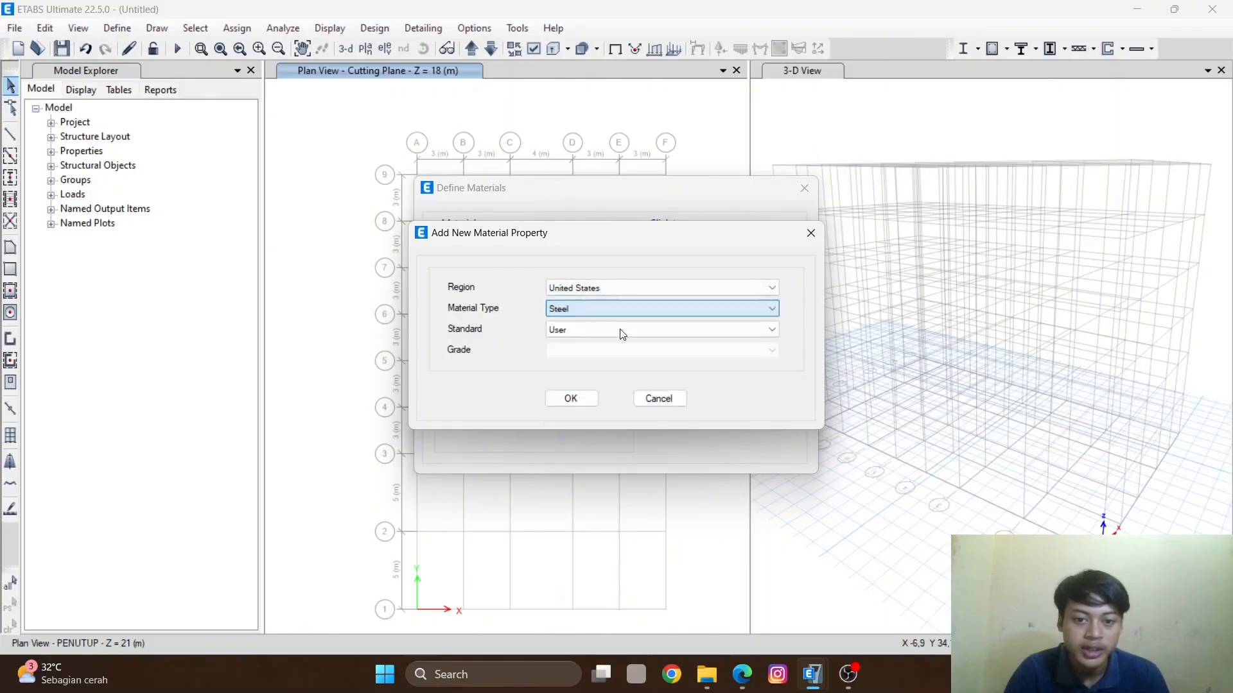
left_click(573, 399)
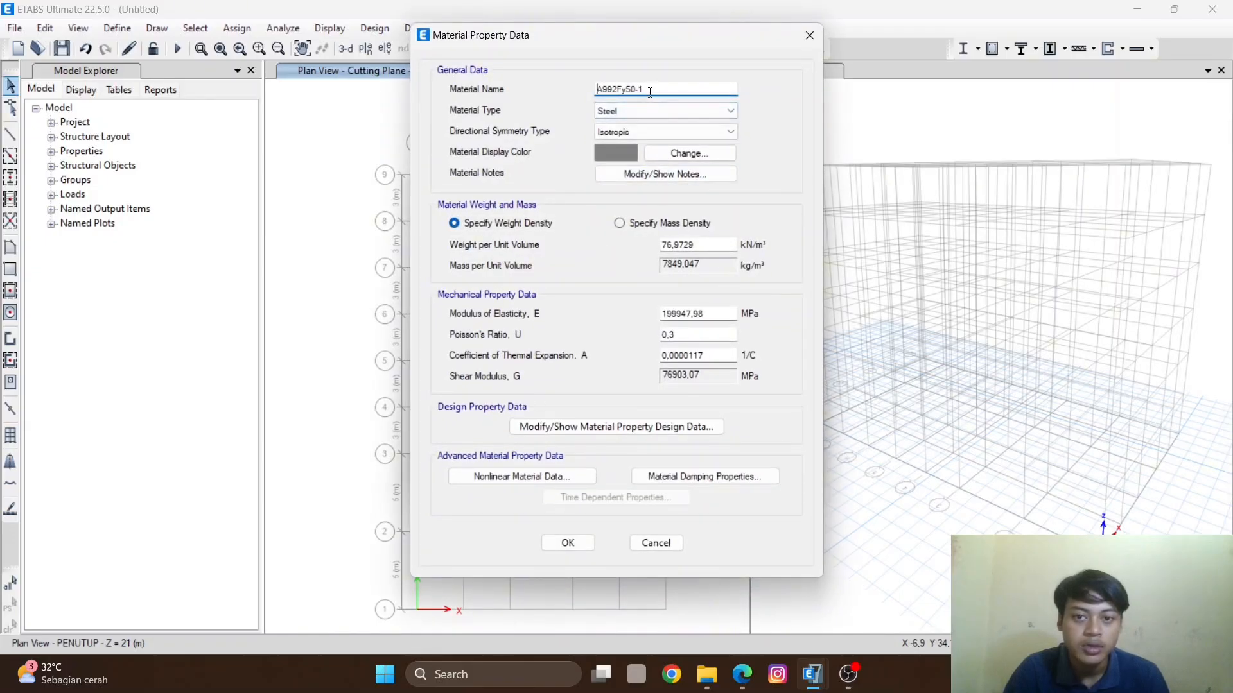
- Name the new steel material SS400
left_click_drag(642, 89, 543, 98)
type("pr")
key("BackSpace")
key("BackSpace")
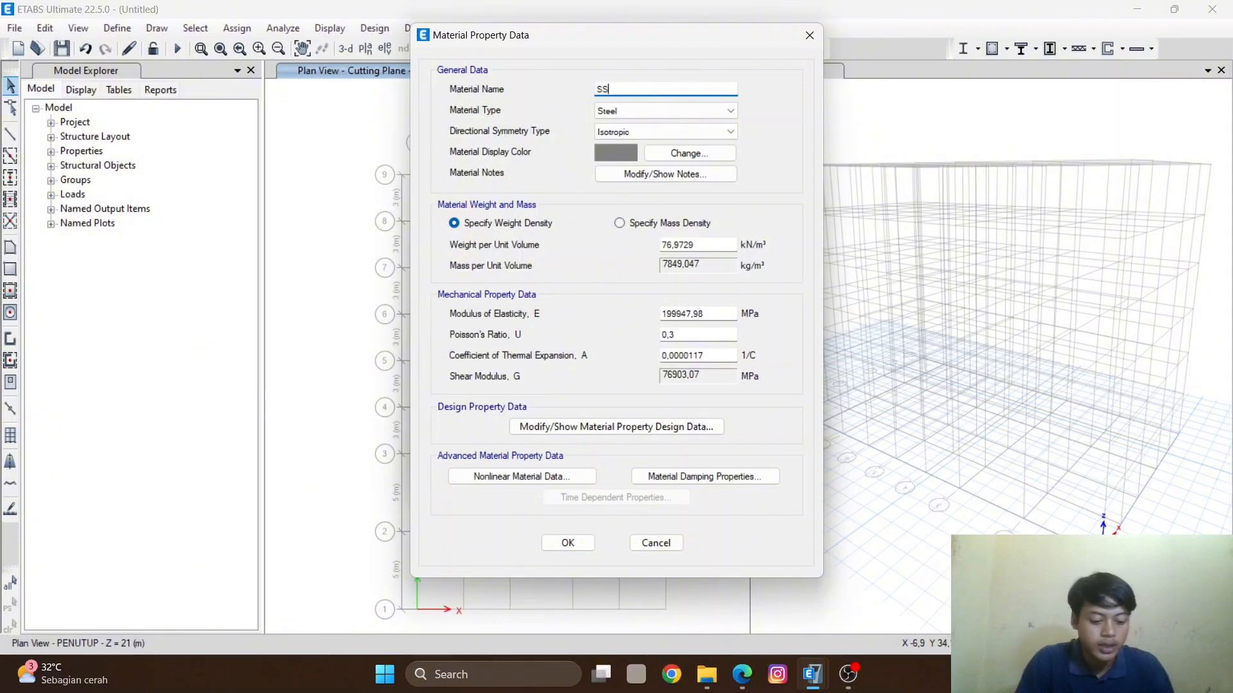
type("SS400")
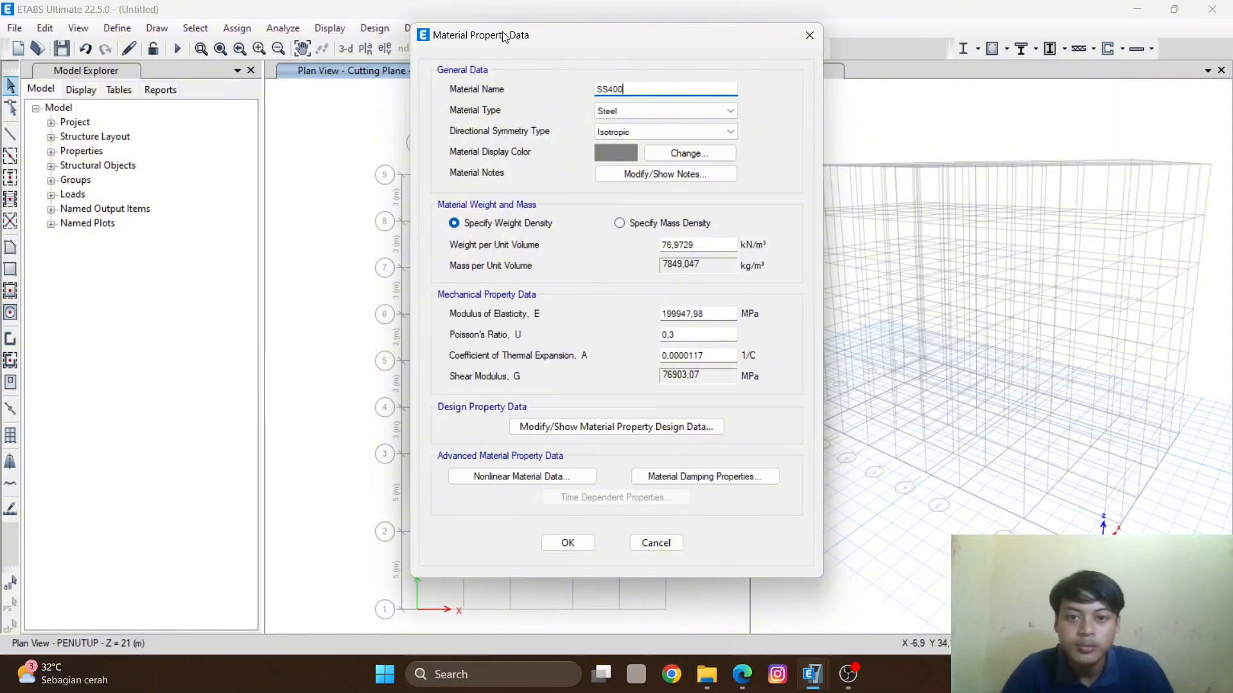
left_click(650, 111)
left_click(649, 122)
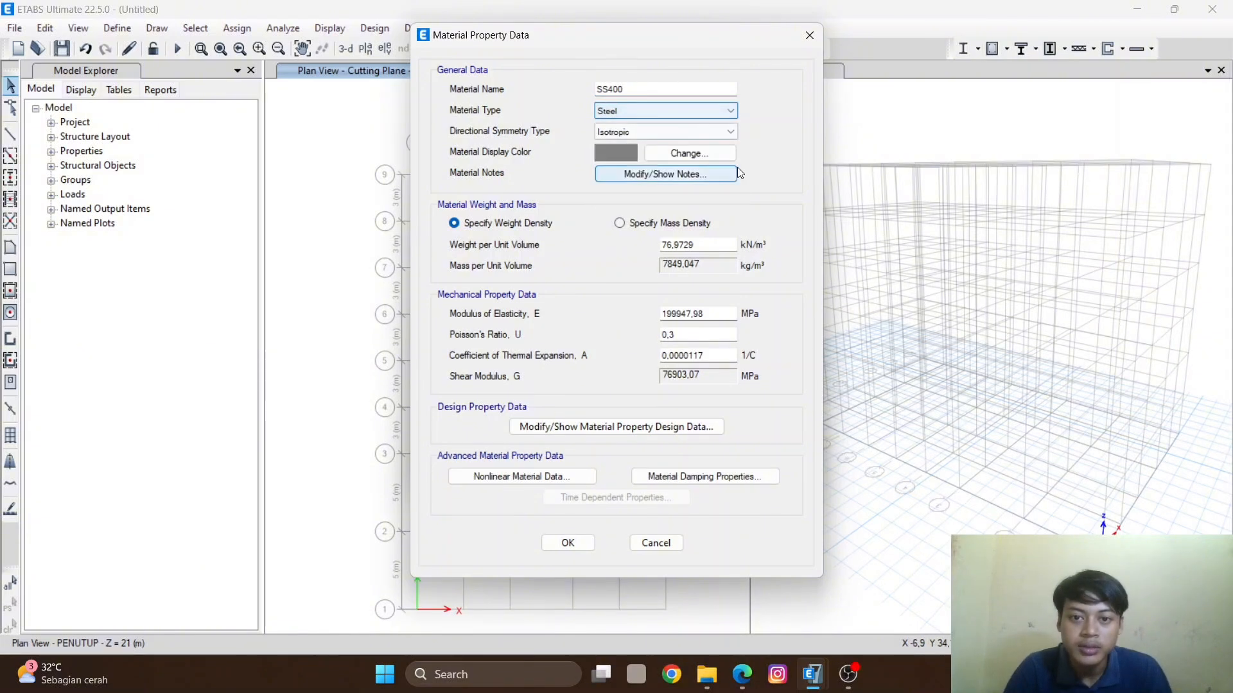
- Set the steel weight per unit volume to 77 kN/m³ and modulus of elasticity to 200000 MPa
left_click_drag(700, 245, 550, 267)
type("77")
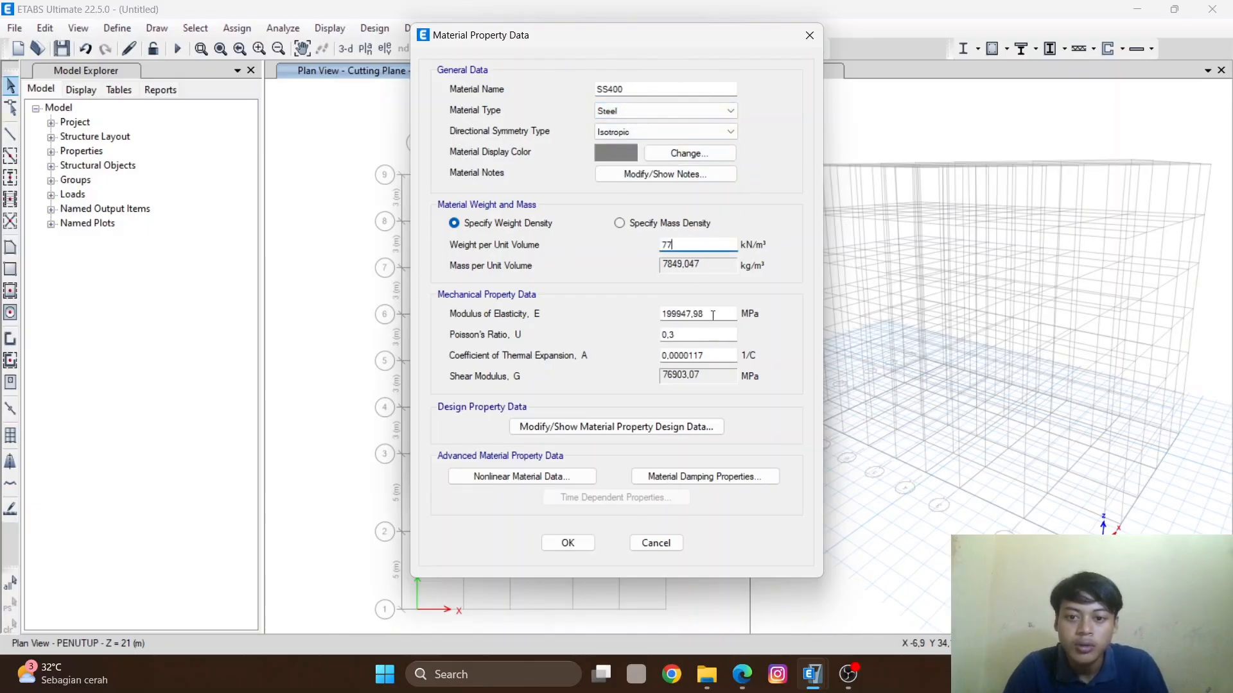
left_click_drag(713, 316, 630, 313)
type("200000")
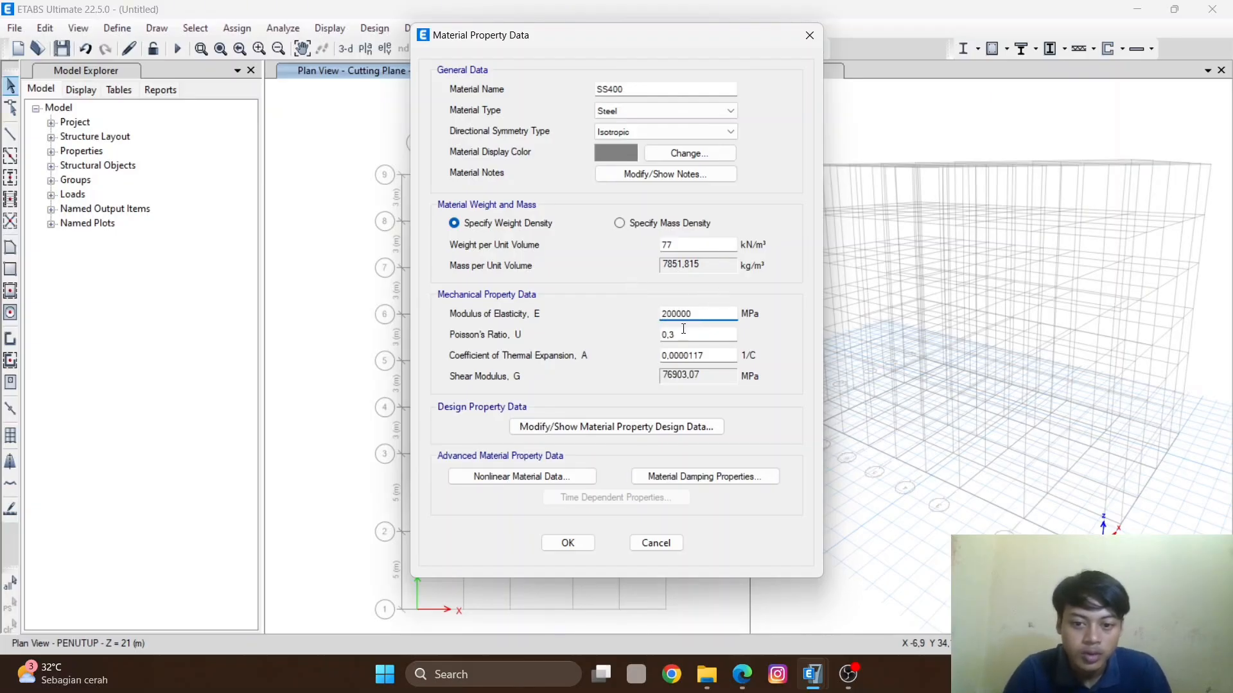
- Set the SS400 design properties to Fy 250, Fu 550, Fye 250 and Fue 550 MPa, and save the material
left_click(601, 427)
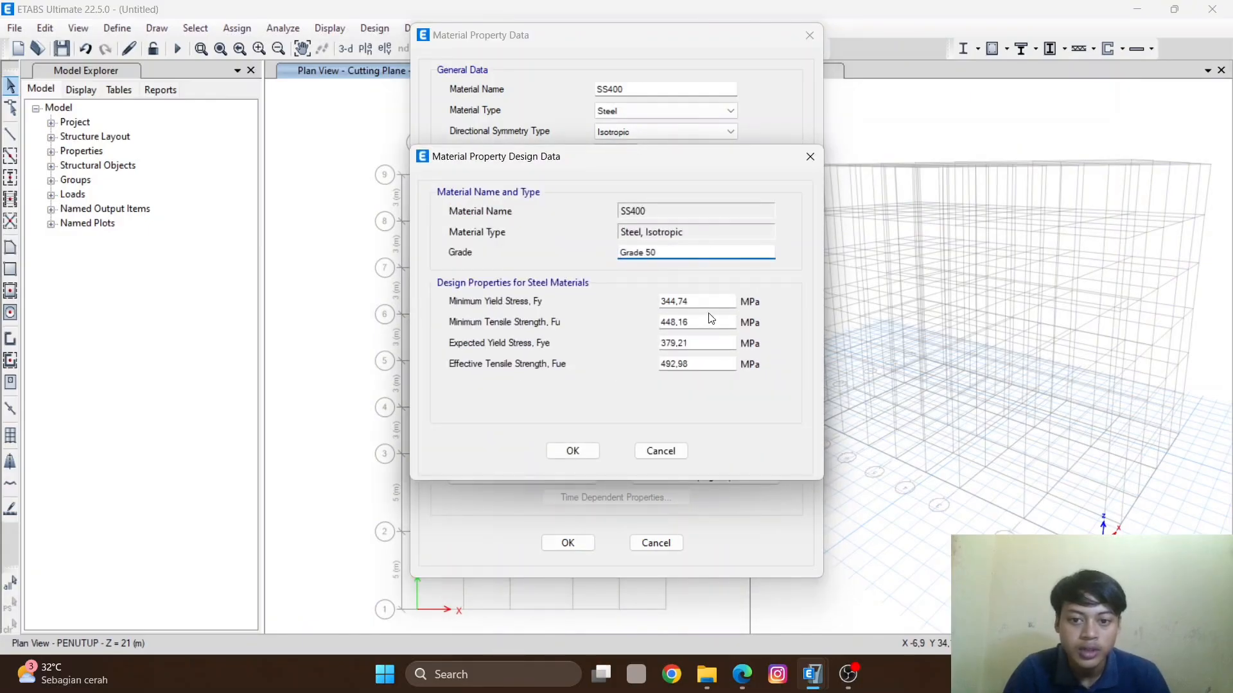
double_click(700, 298)
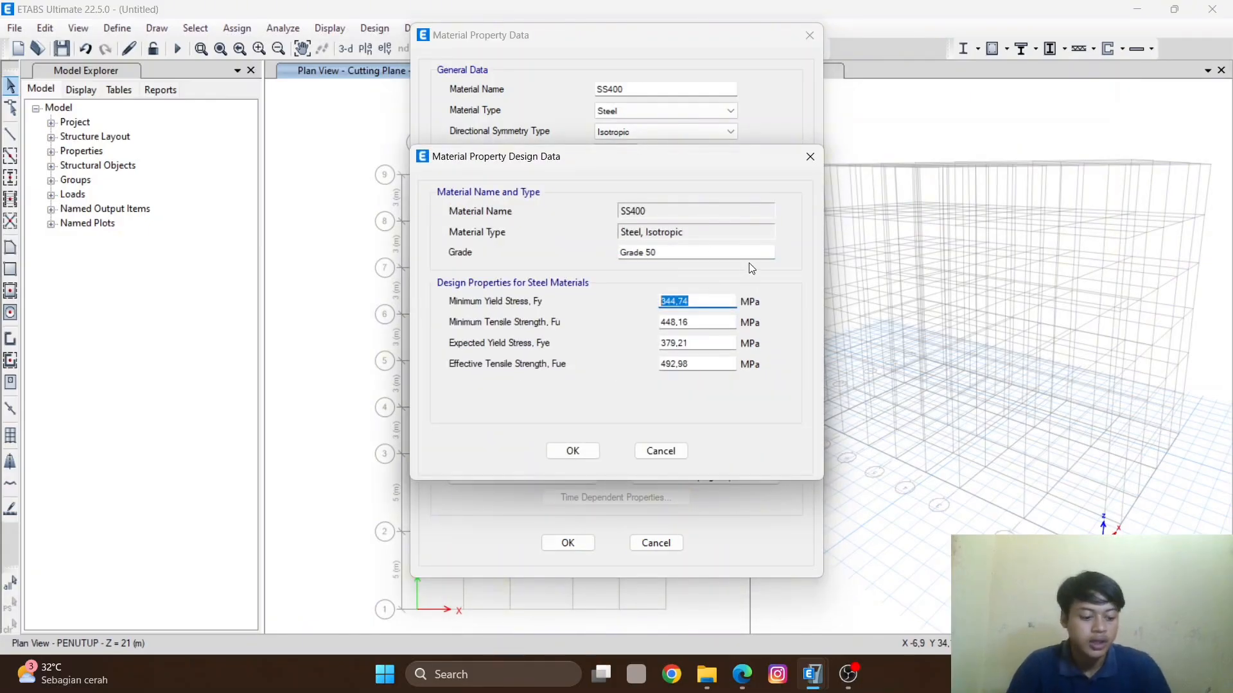
type("250")
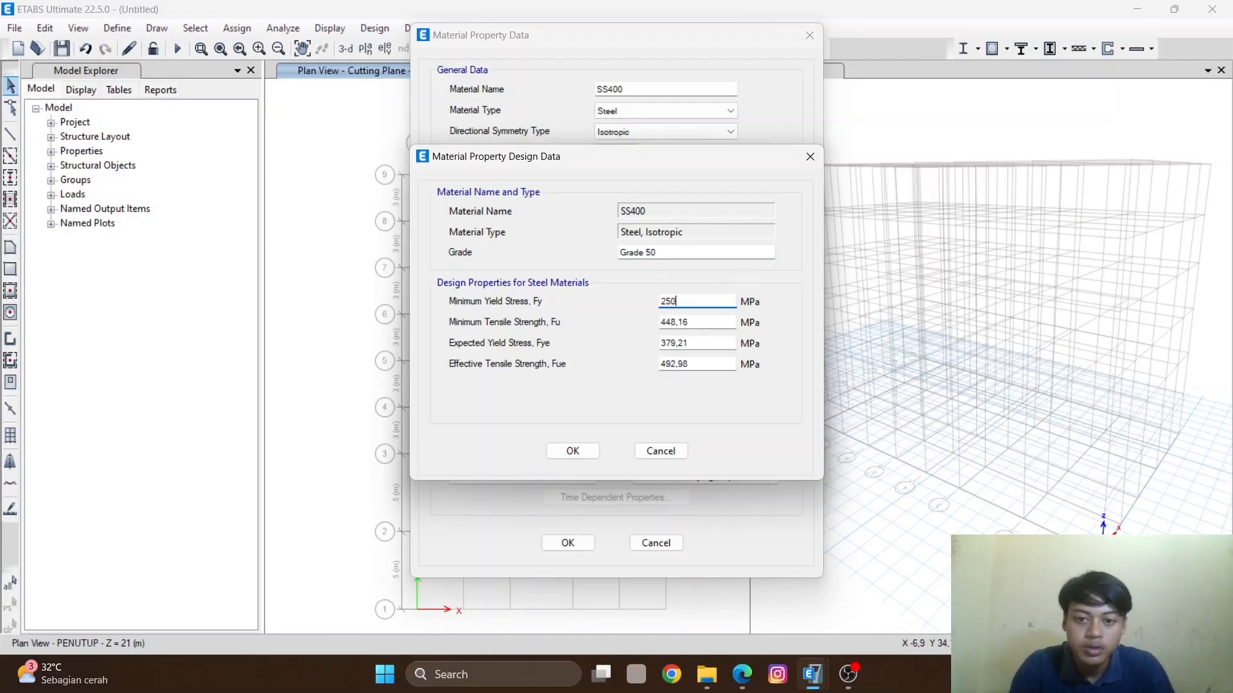
double_click(718, 319)
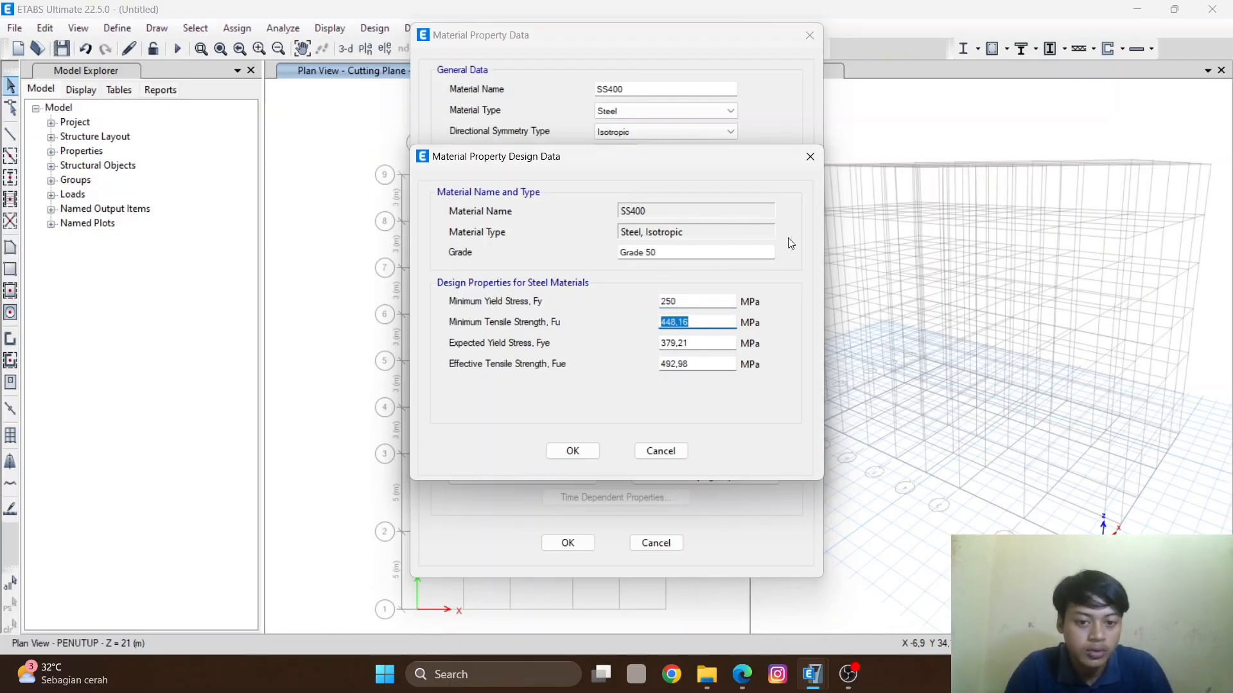
type("550")
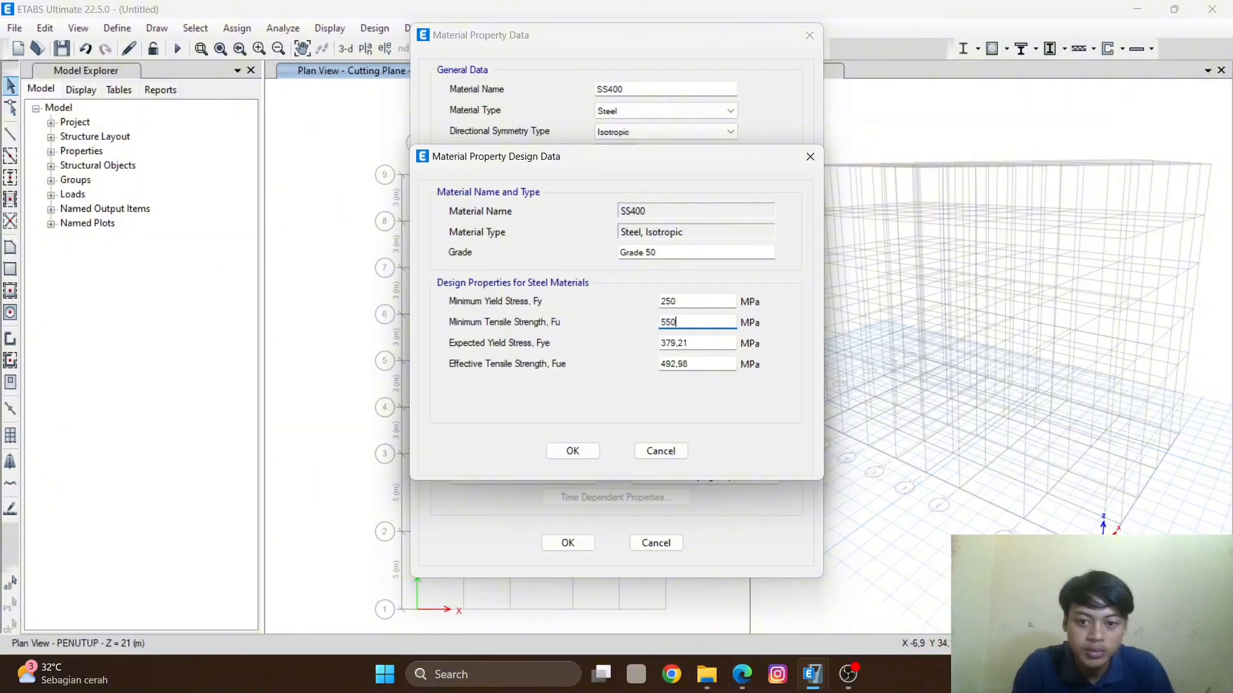
double_click(710, 342)
type("250")
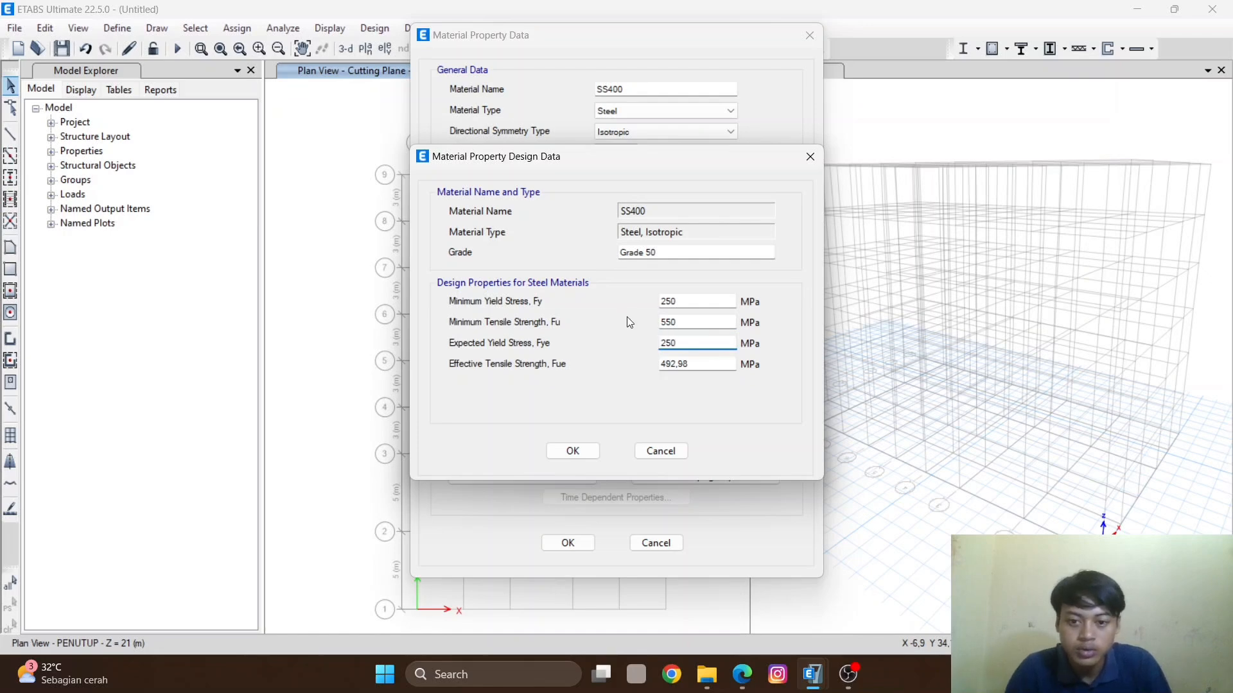
left_click_drag(699, 364, 611, 365)
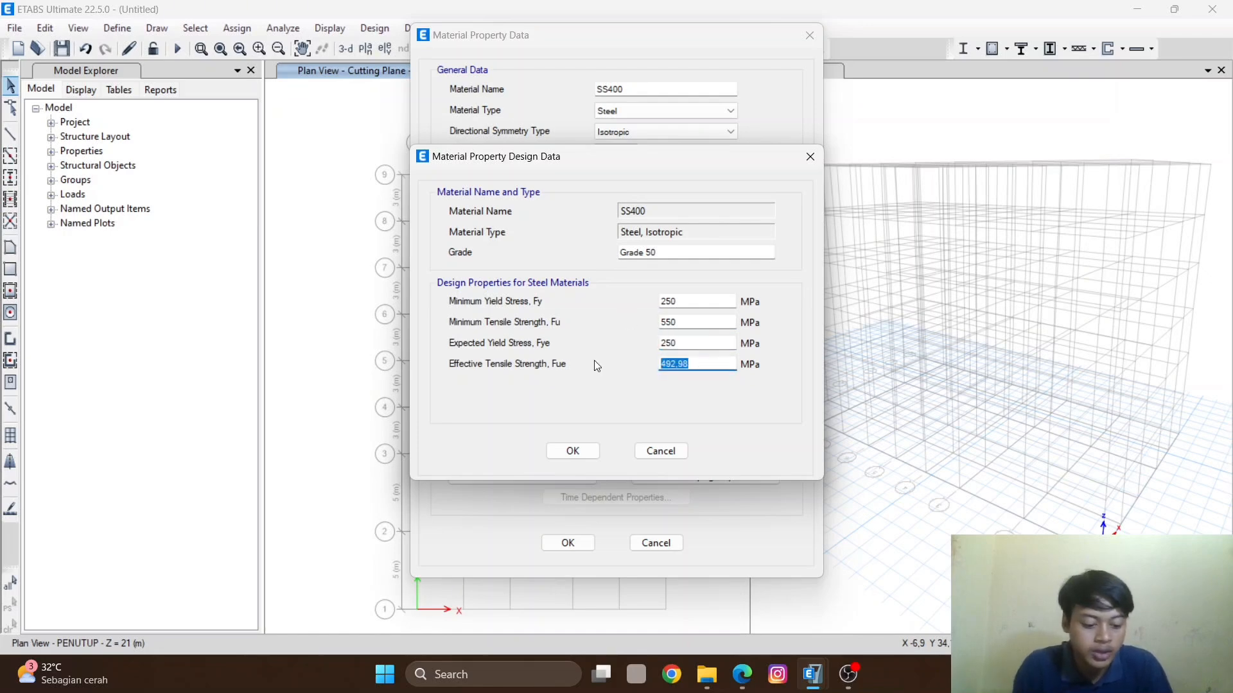
type("550")
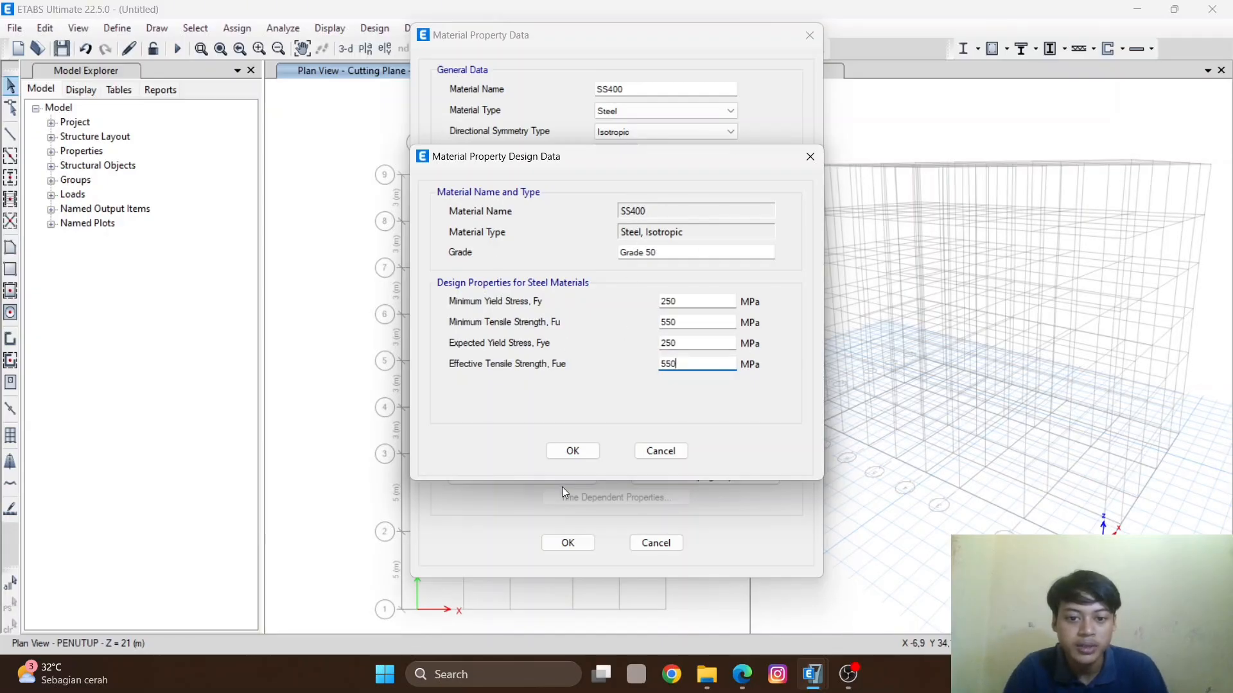
left_click(571, 451)
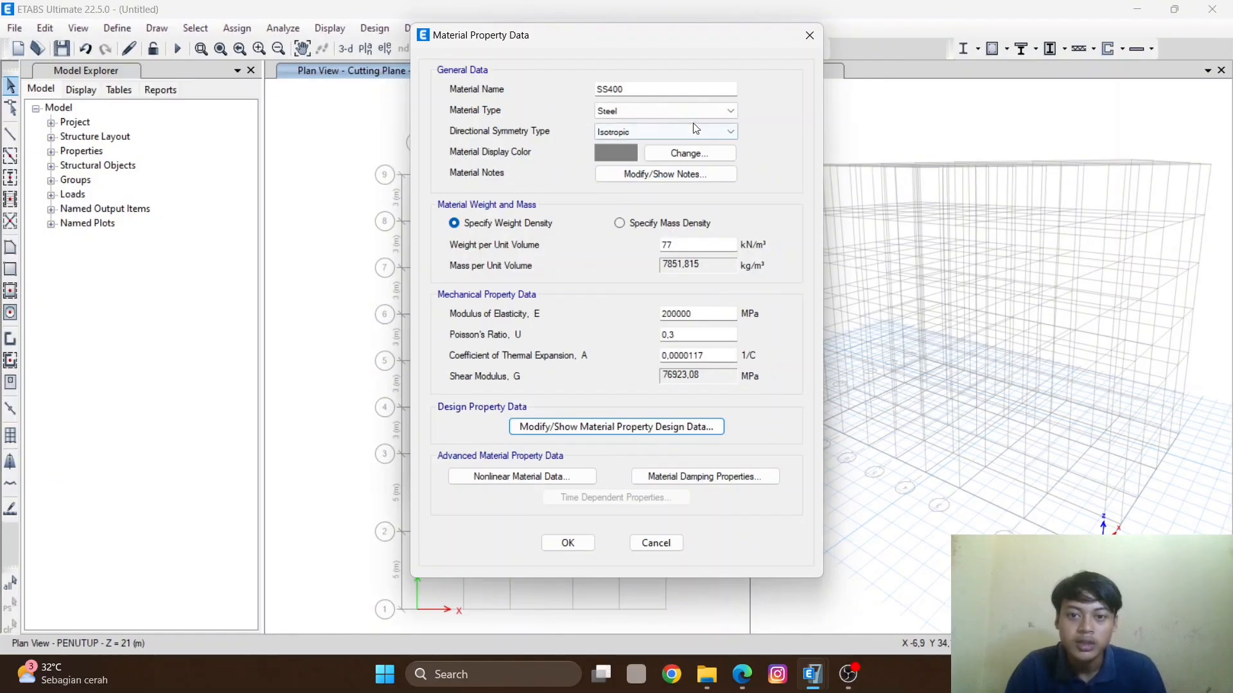
left_click(568, 543)
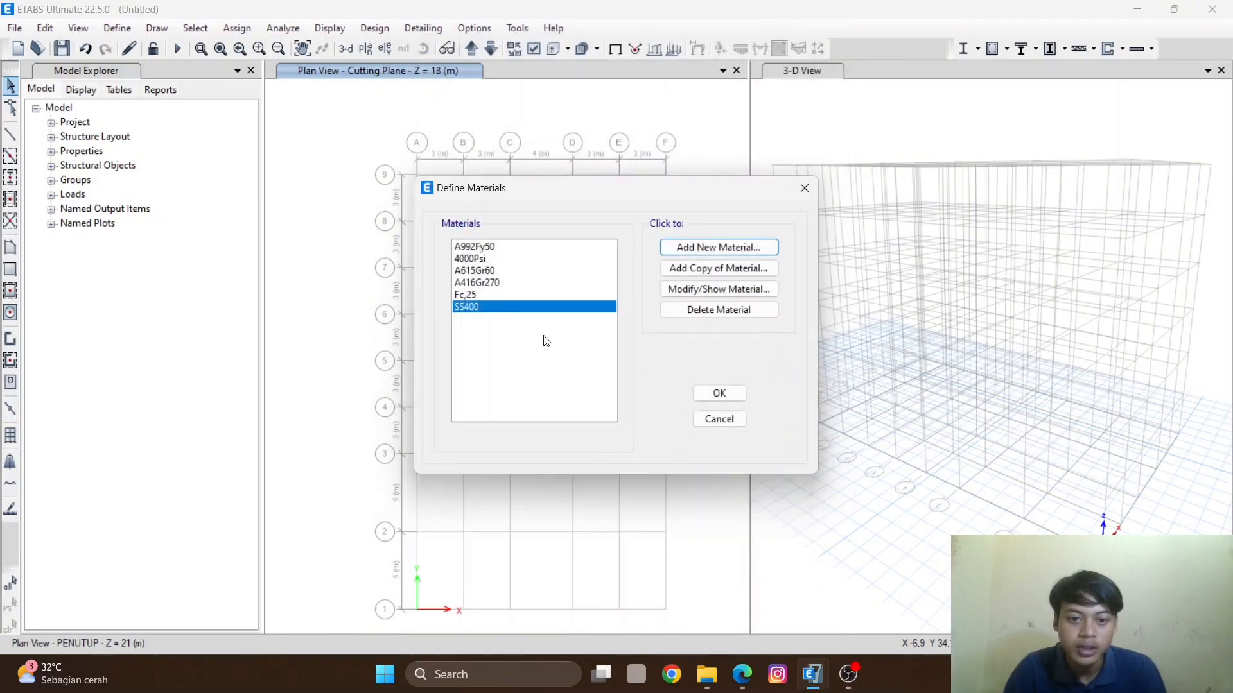
- Add a copy of the SS400 material named BJTS420 and change its material type to Rebar
left_click(554, 294)
left_click(565, 307)
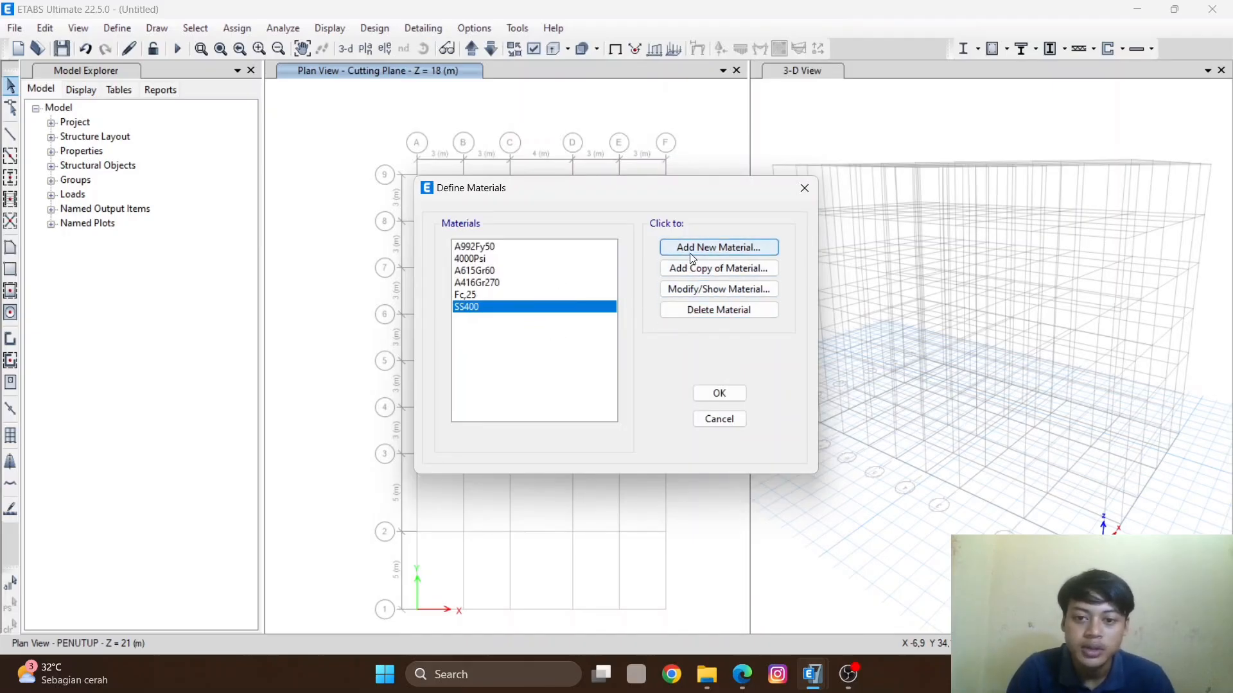
left_click(491, 297)
left_click(529, 303)
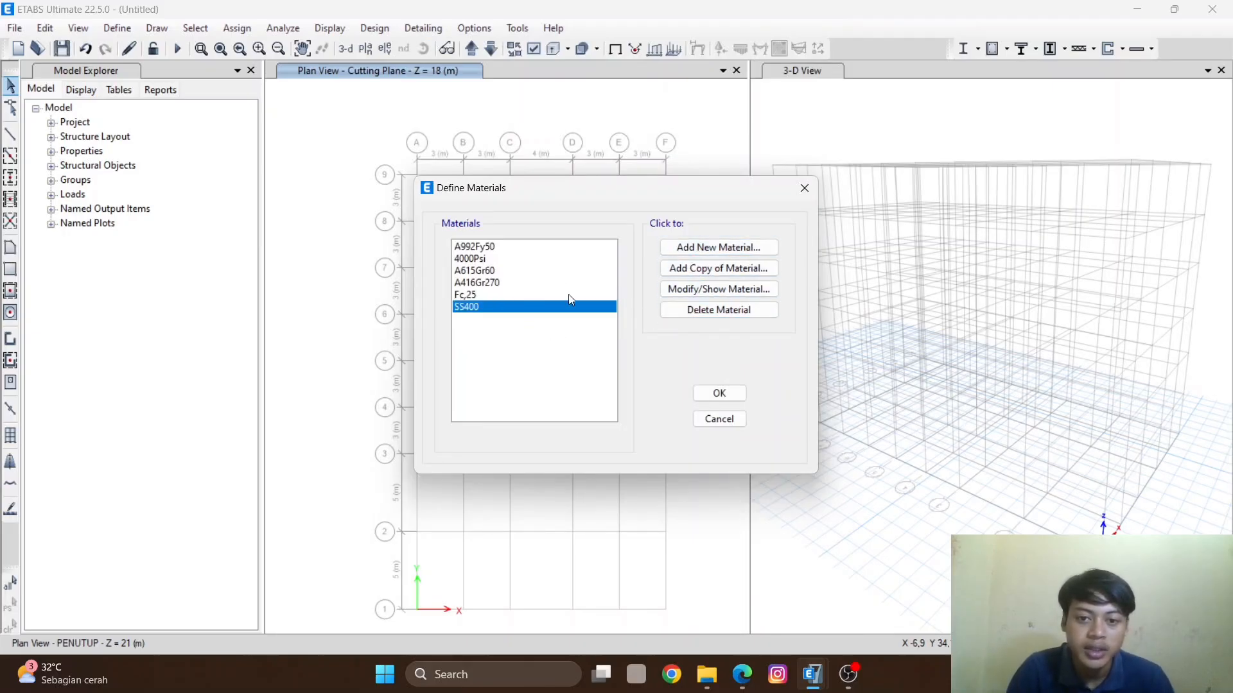
left_click(721, 268)
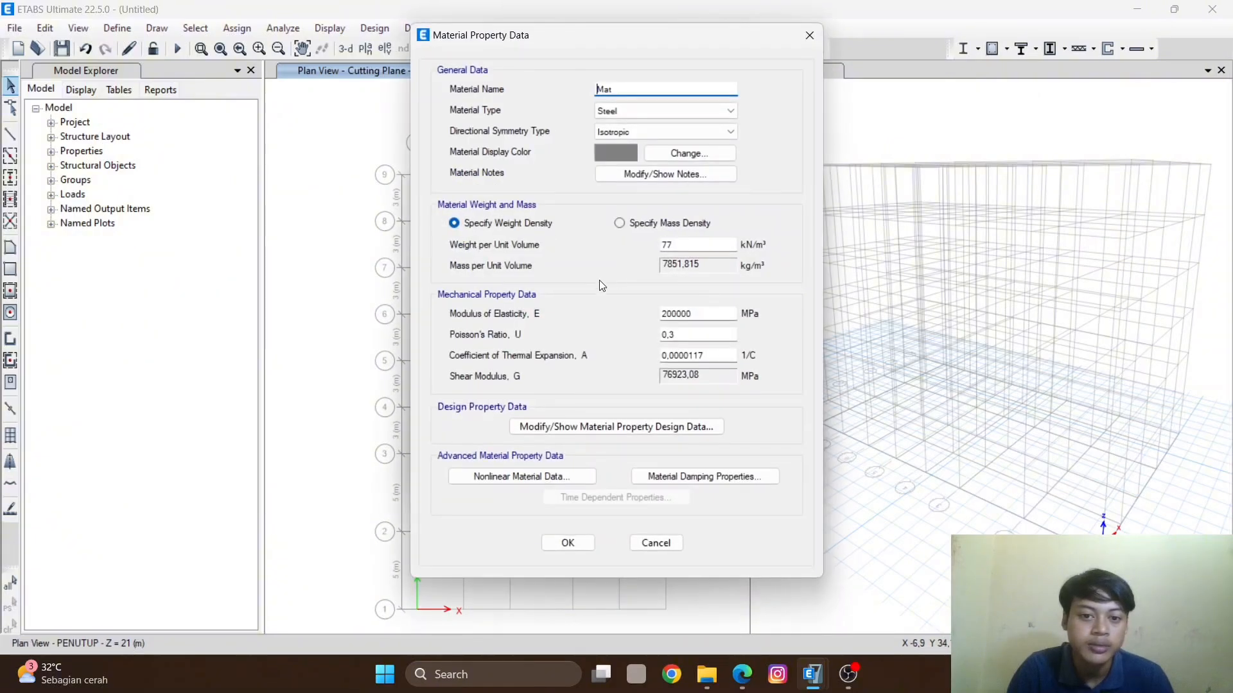
double_click(618, 91)
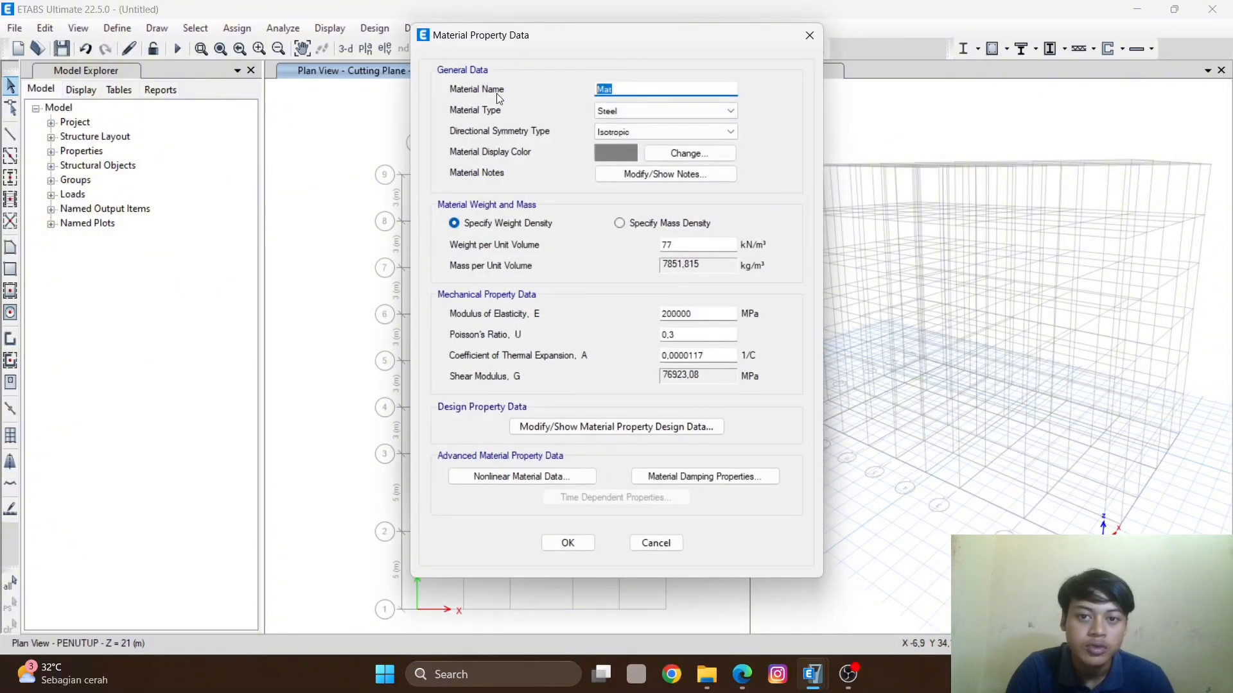
type("B")
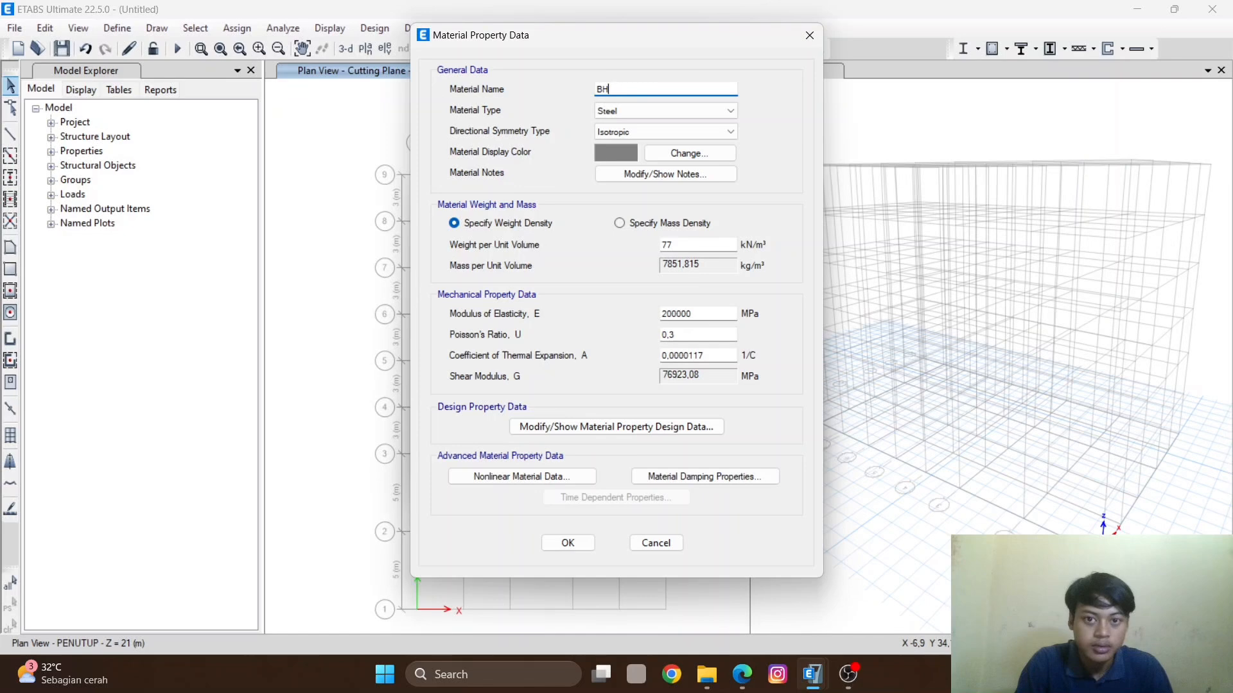
type("JTS")
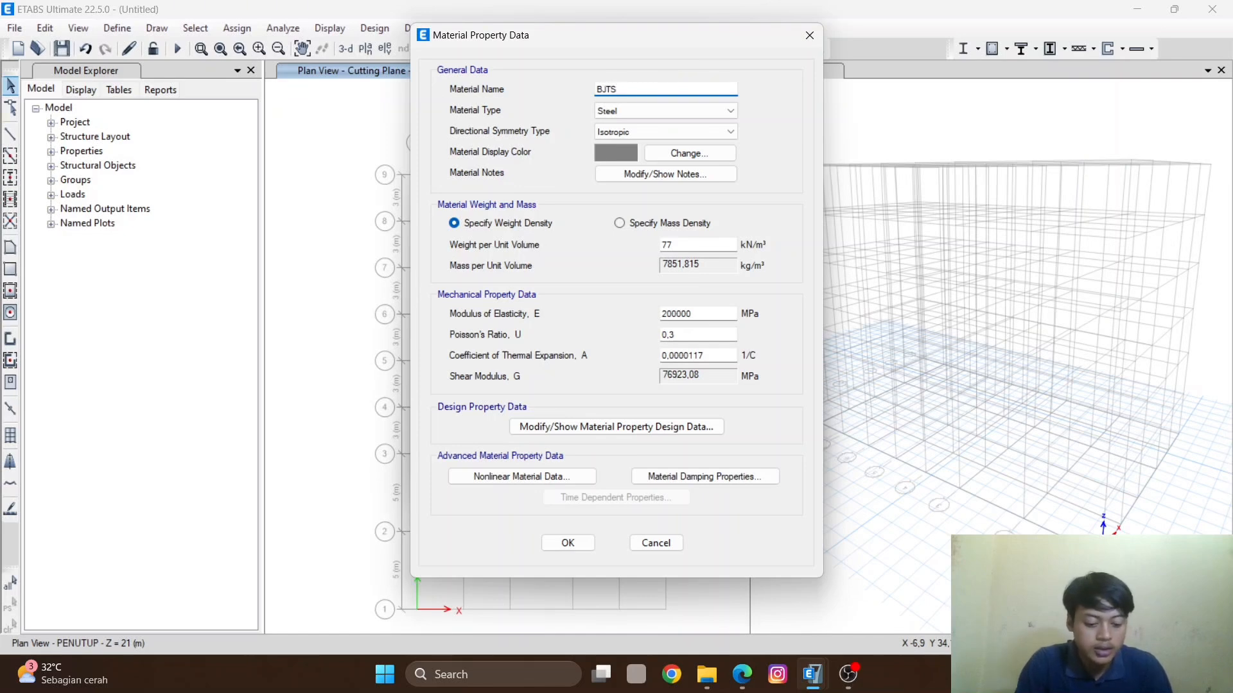
type("420")
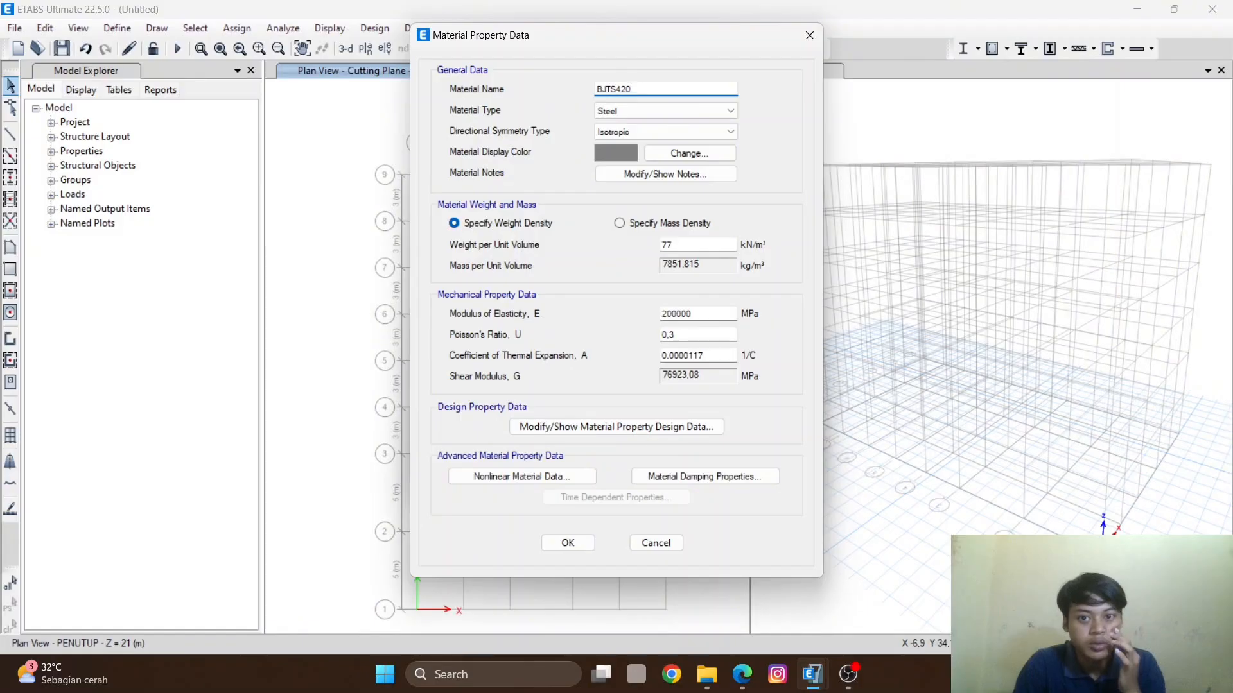
left_click(666, 109)
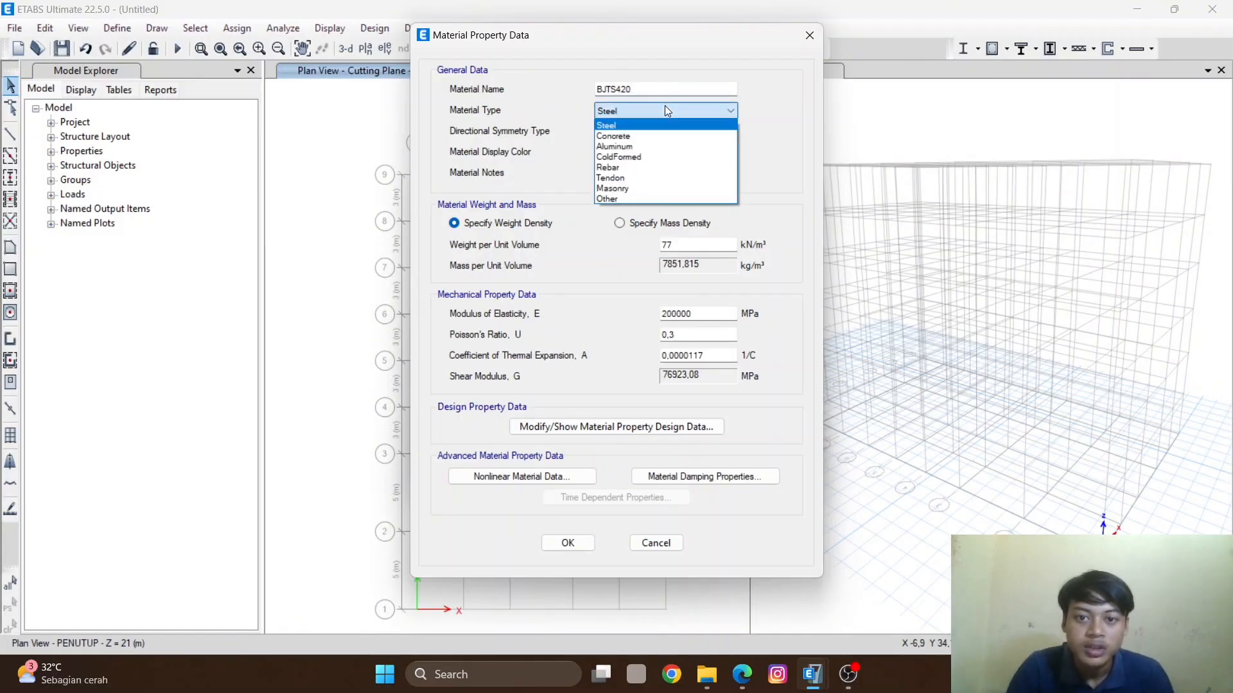
left_click(607, 167)
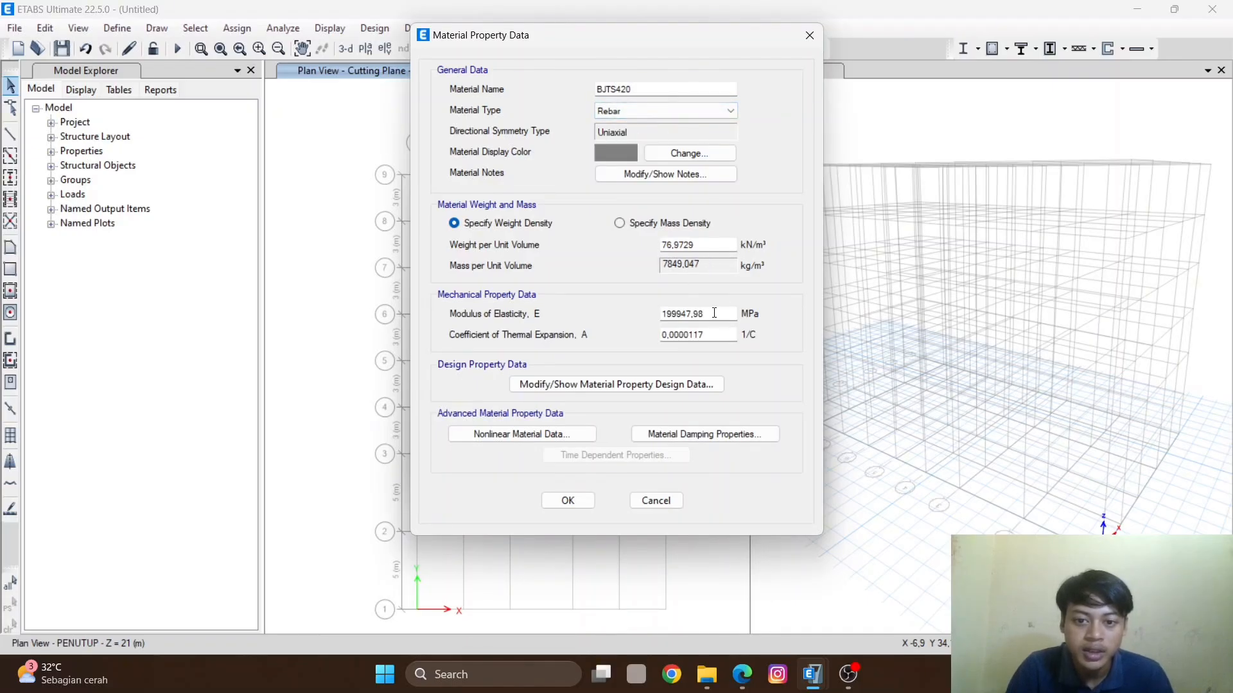
- Set the BJTS420 rebar design strengths to Fy 250, Fu 550, Fye 250 and Fue 550 MPa, and save all materials
left_click(653, 384)
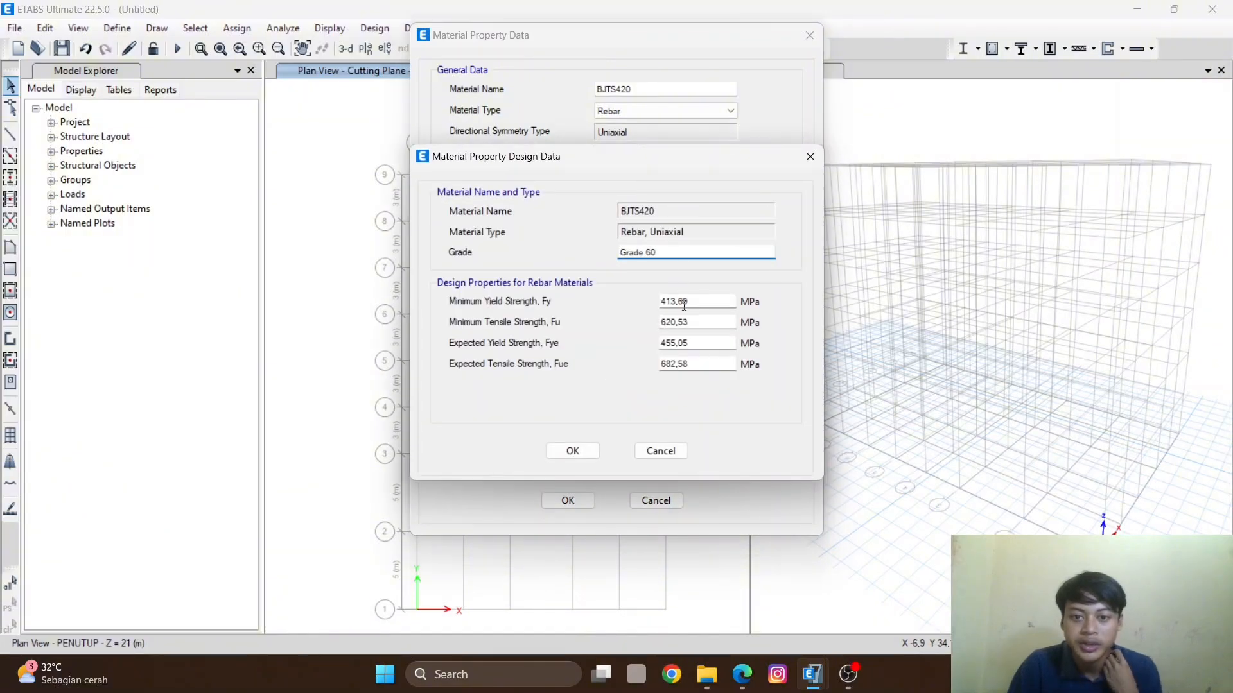
key("Tab")
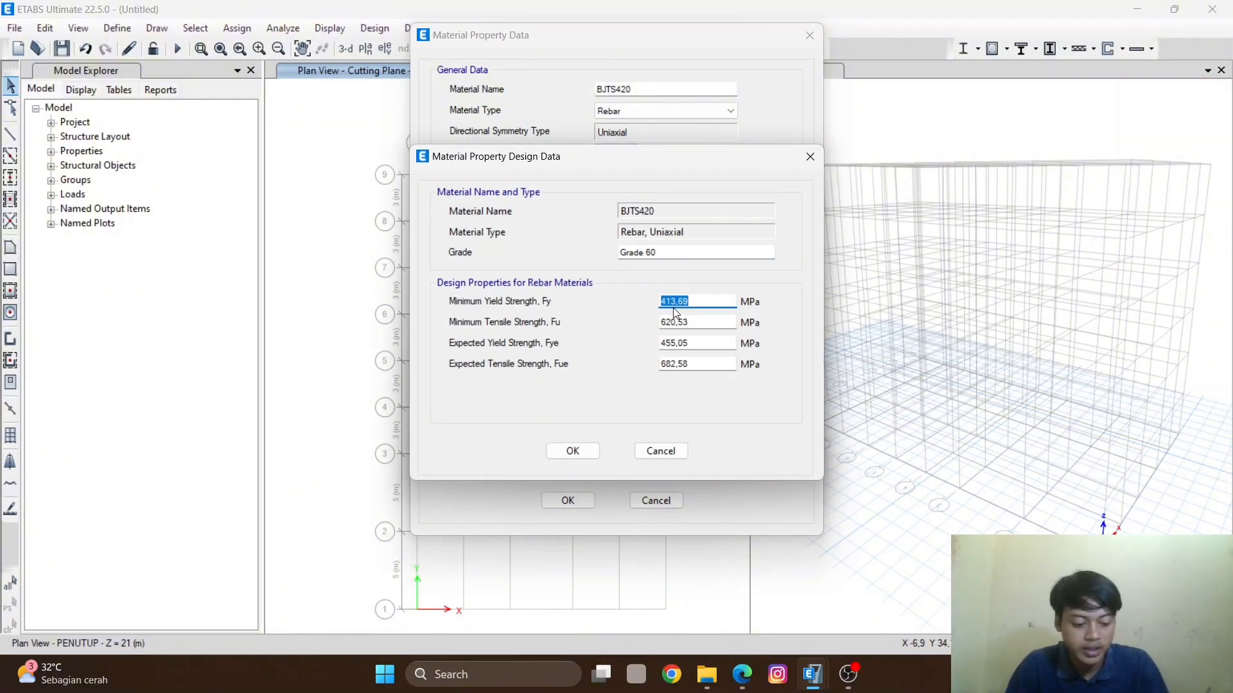
type("250")
key("Tab")
type("550")
key("Tab")
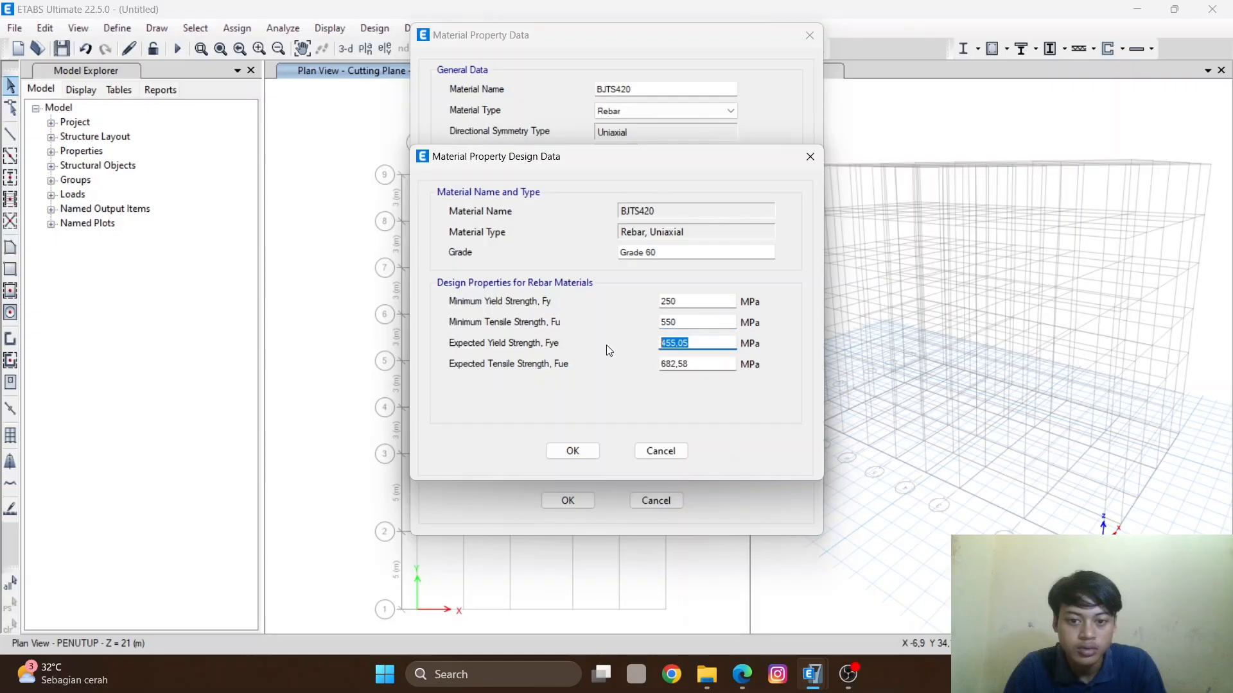
type("250")
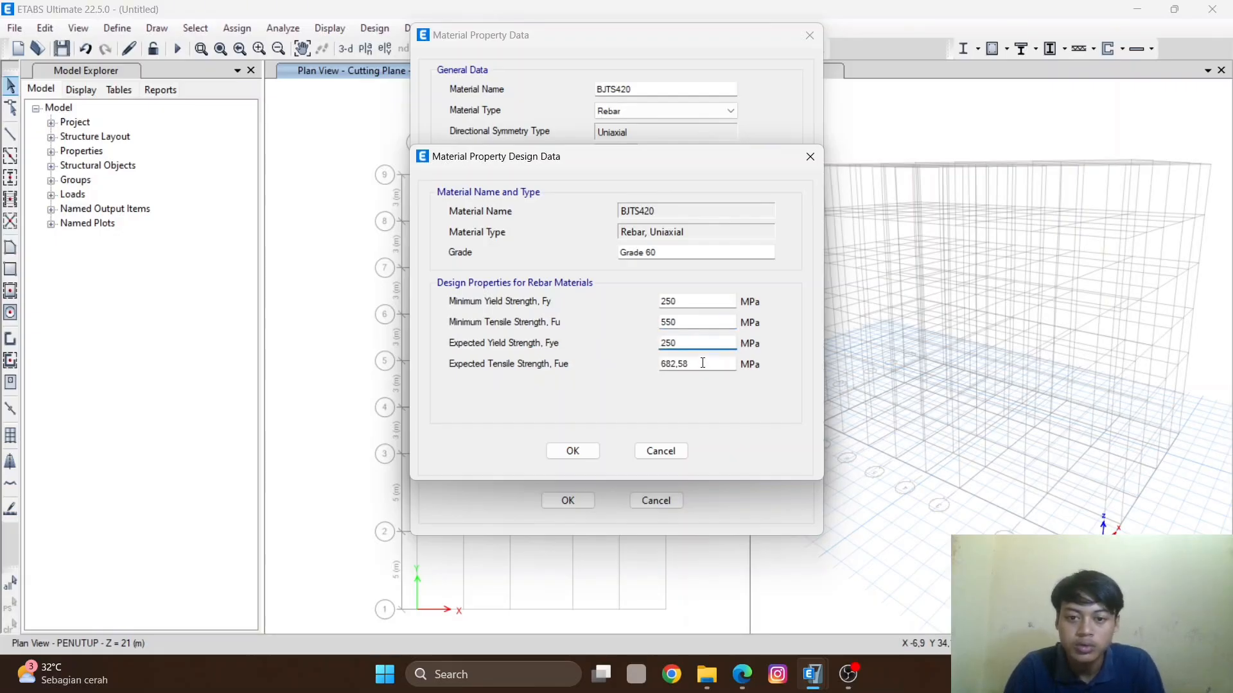
key("Tab")
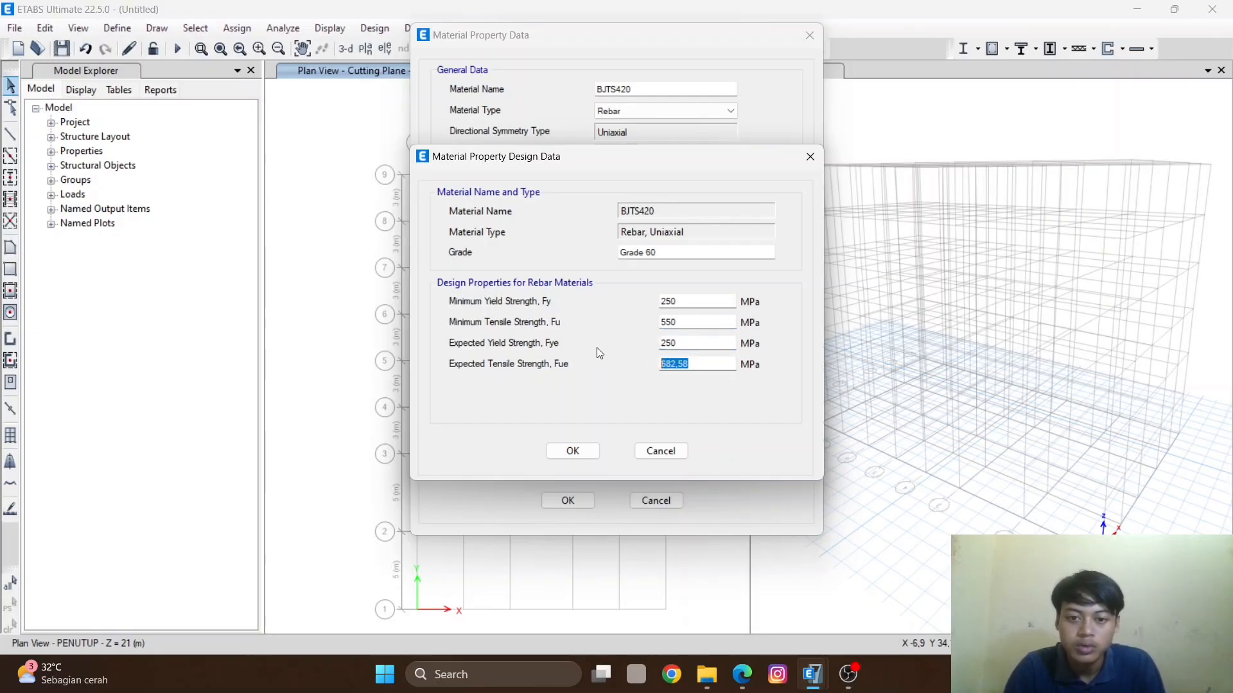
type("550")
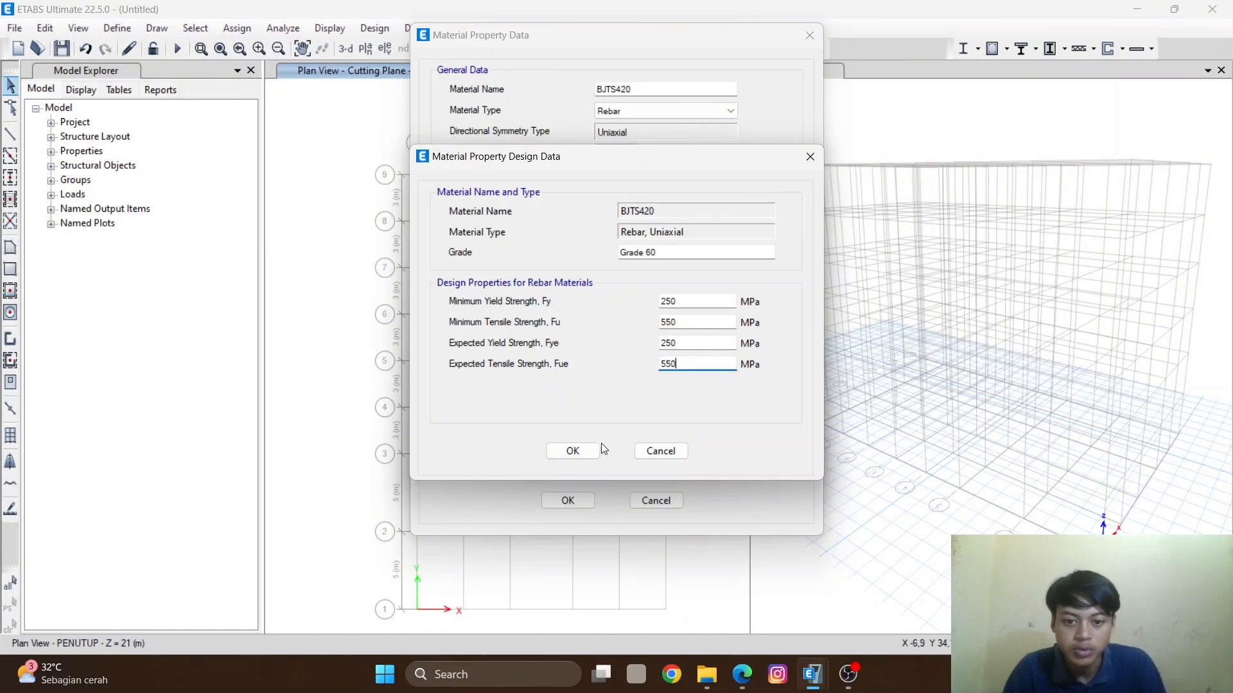
left_click(572, 452)
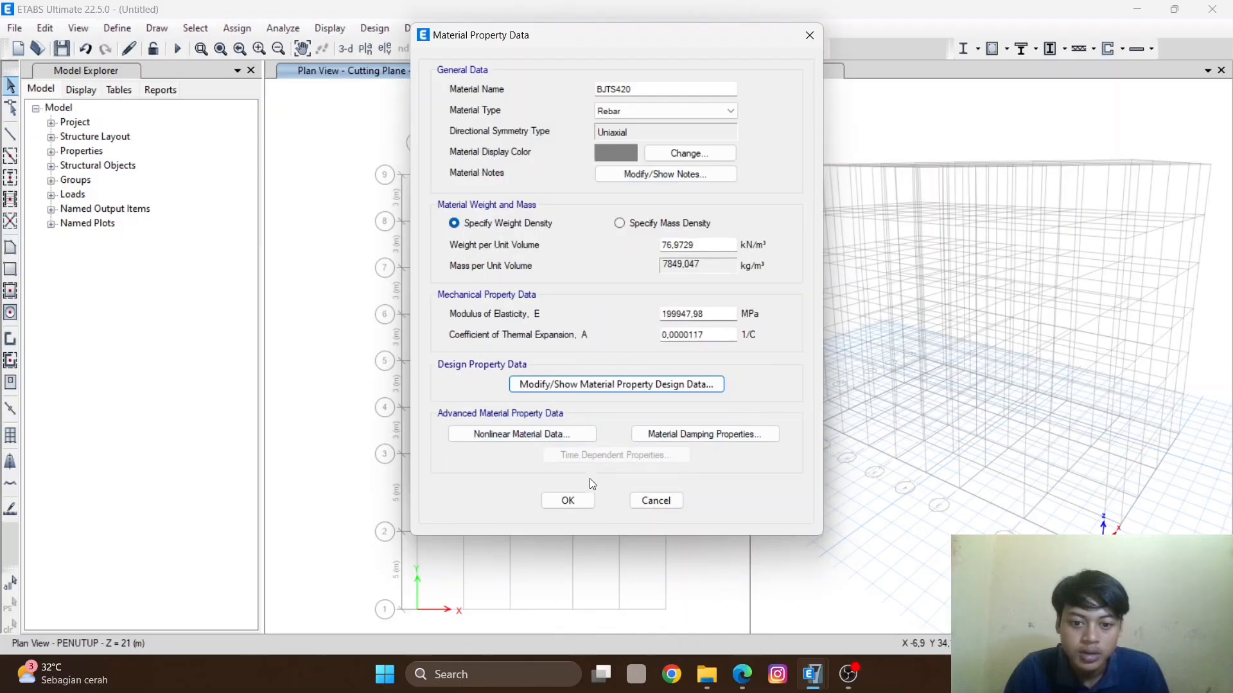
left_click(566, 500)
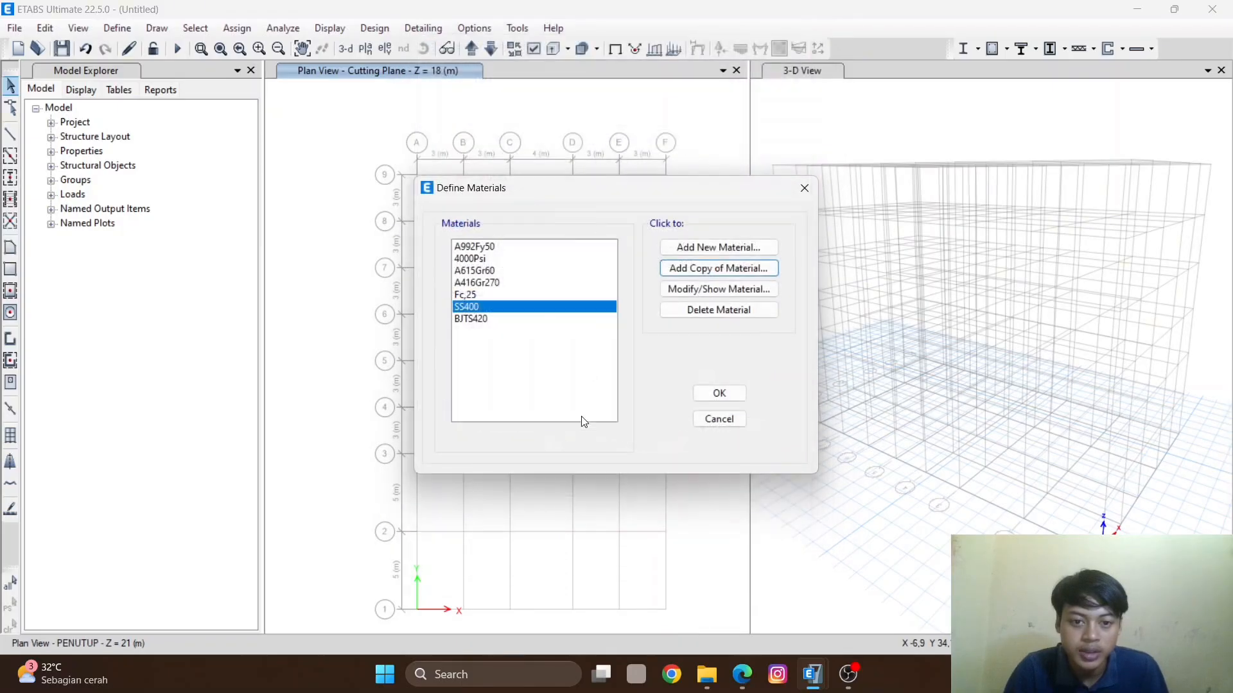
left_click(721, 394)
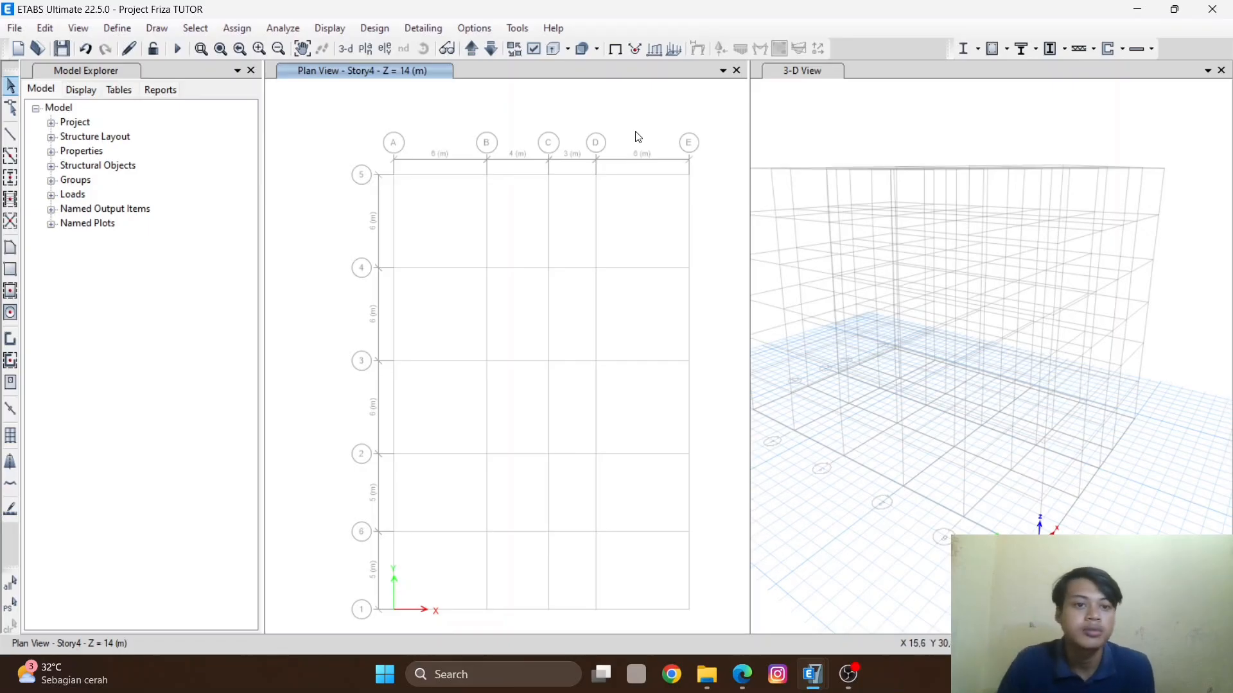
- Open the frame section properties and start adding a new concrete rectangular frame section
left_click(130, 33)
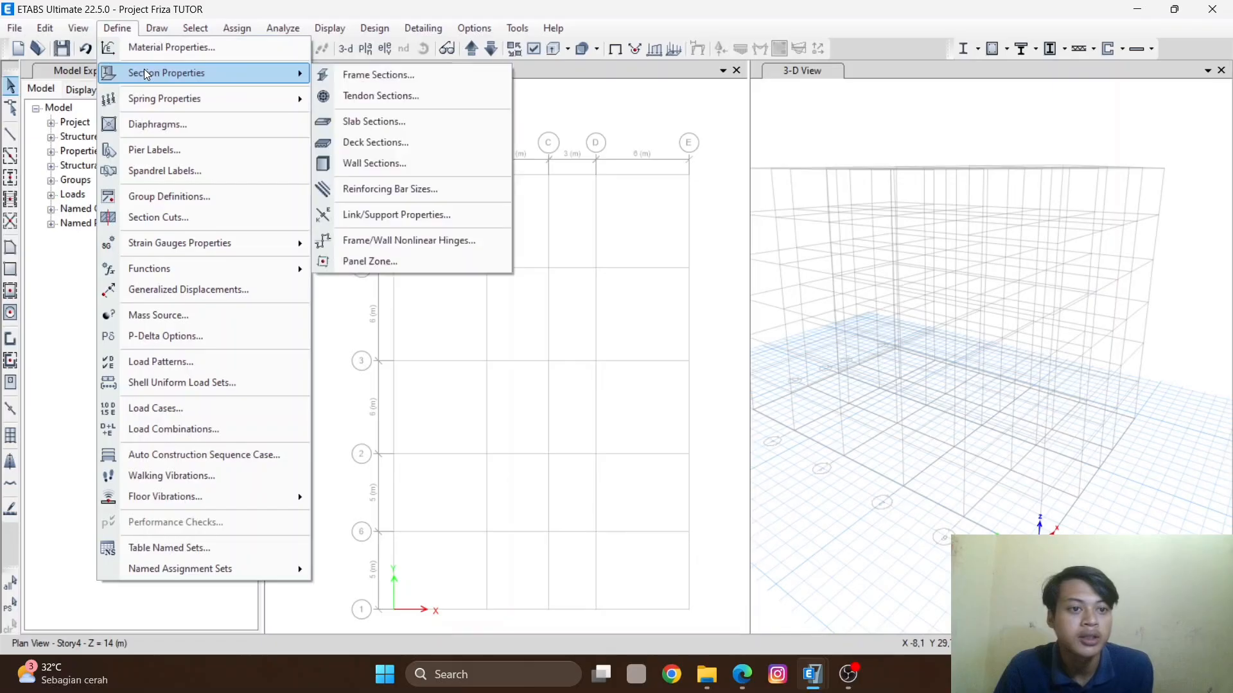
left_click(380, 76)
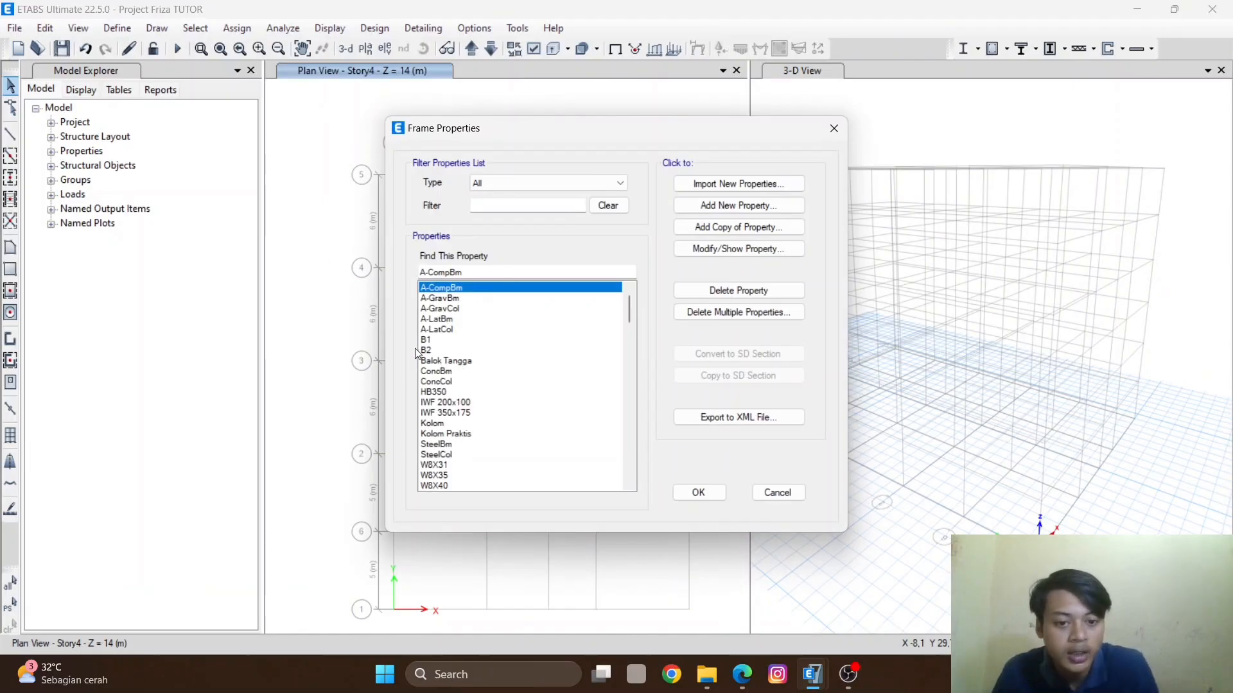
left_click(457, 340)
left_click(456, 423)
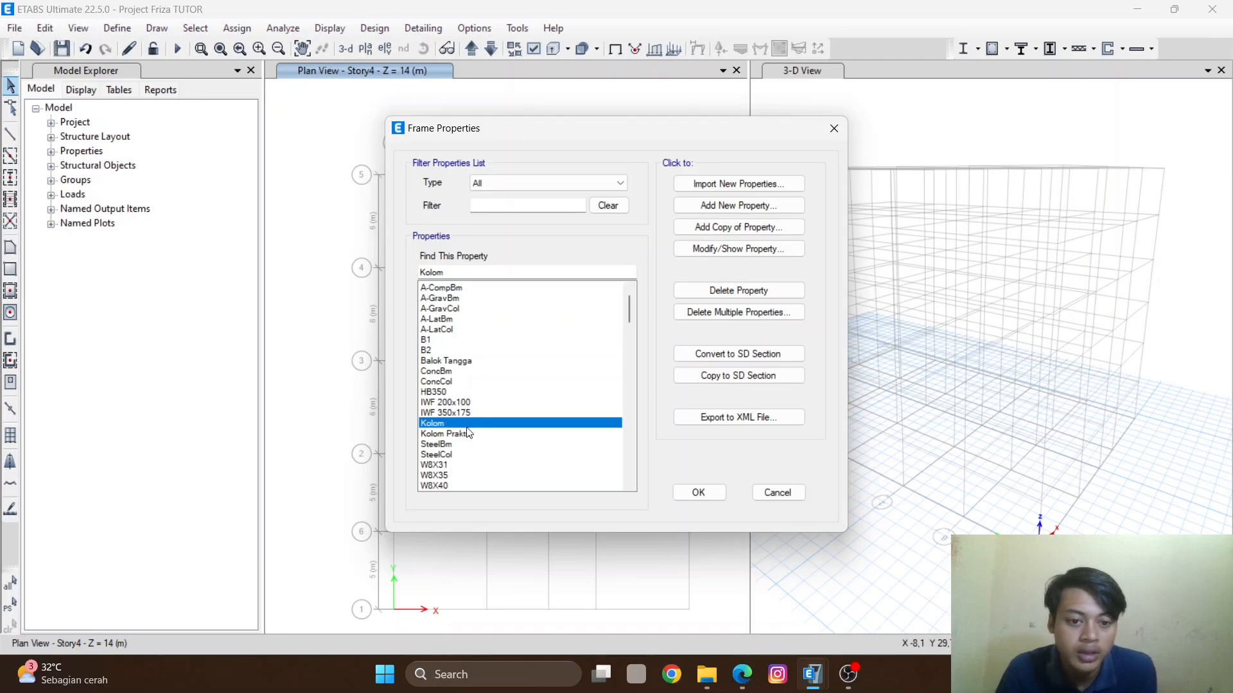
left_click(464, 391)
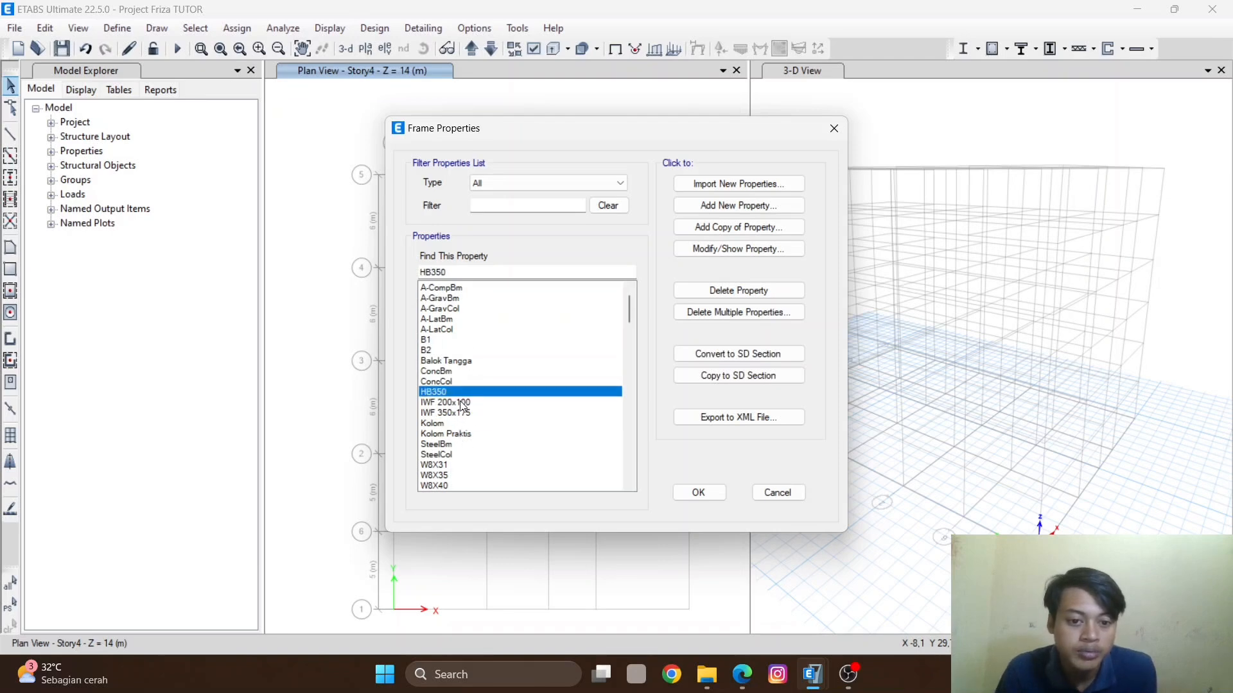
left_click(461, 413)
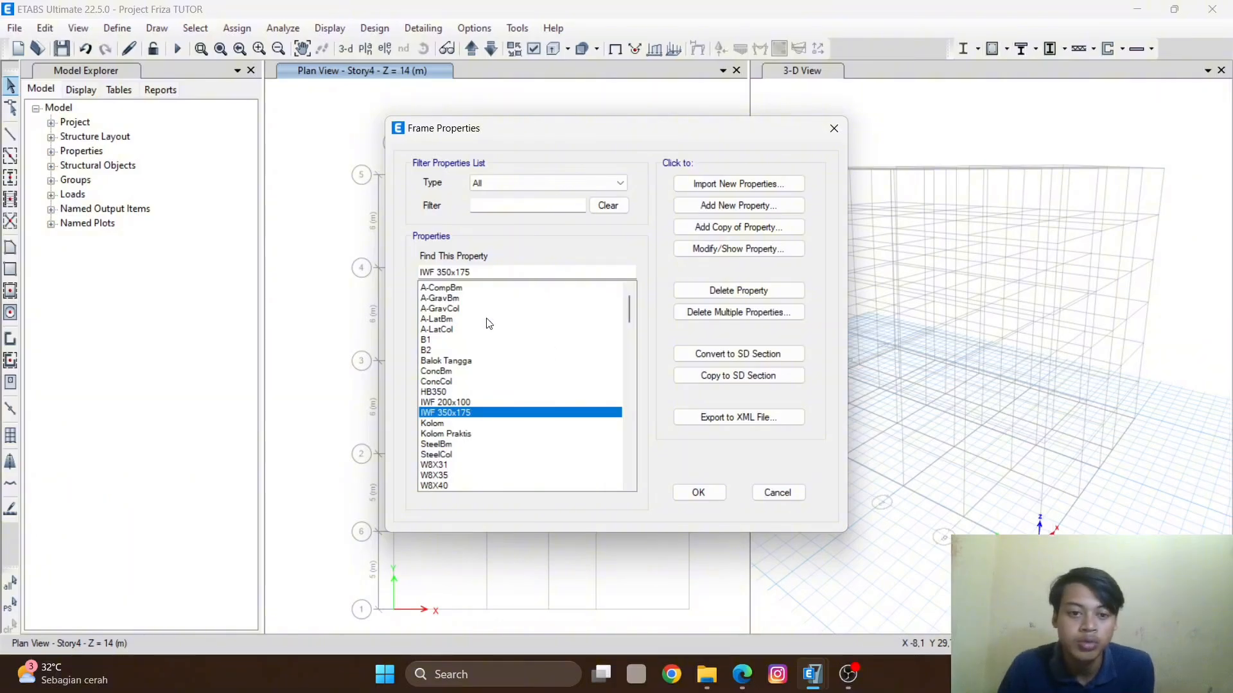
left_click(757, 209)
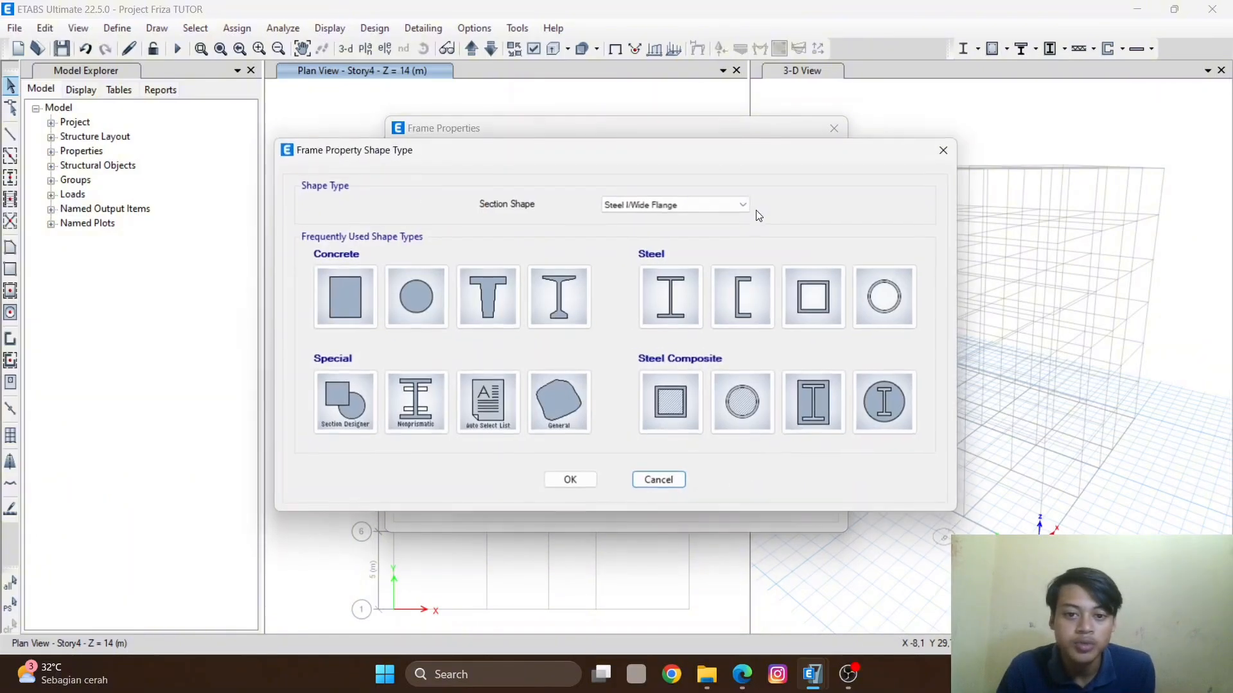
left_click(344, 292)
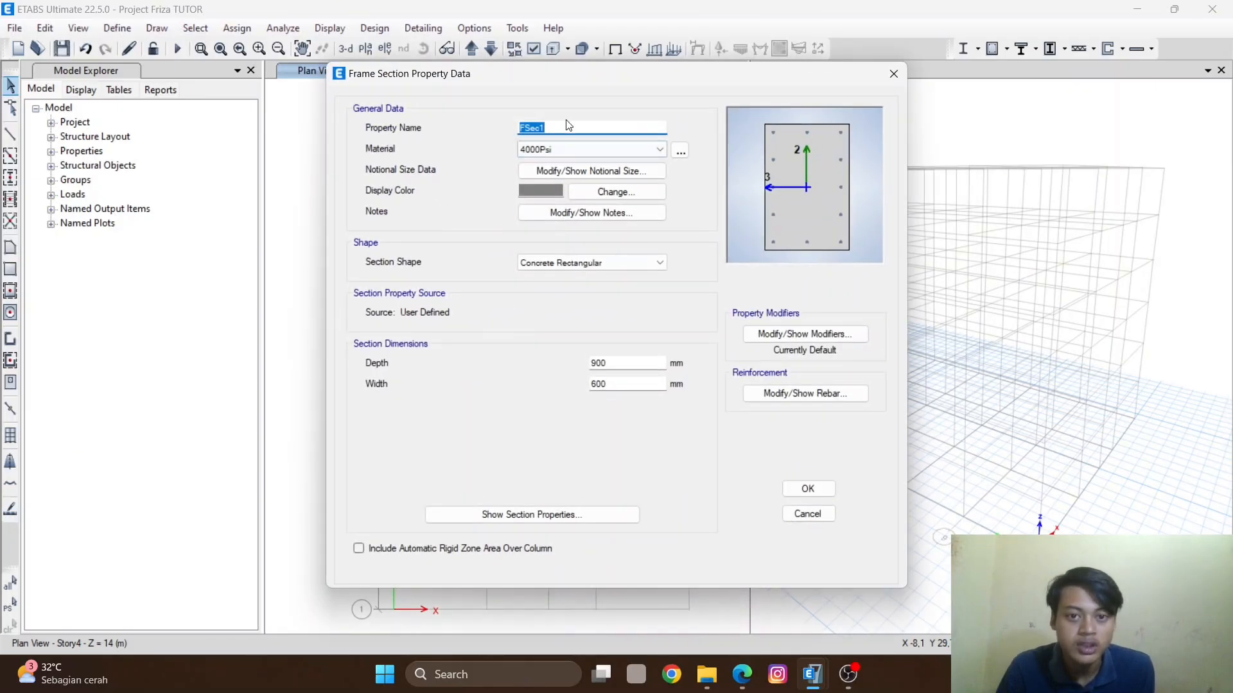
- Try defining a concrete rectangular section BALOK in Fc'25, 300 mm deep and 400 mm wide, and cancel the dialog
type("BALOK")
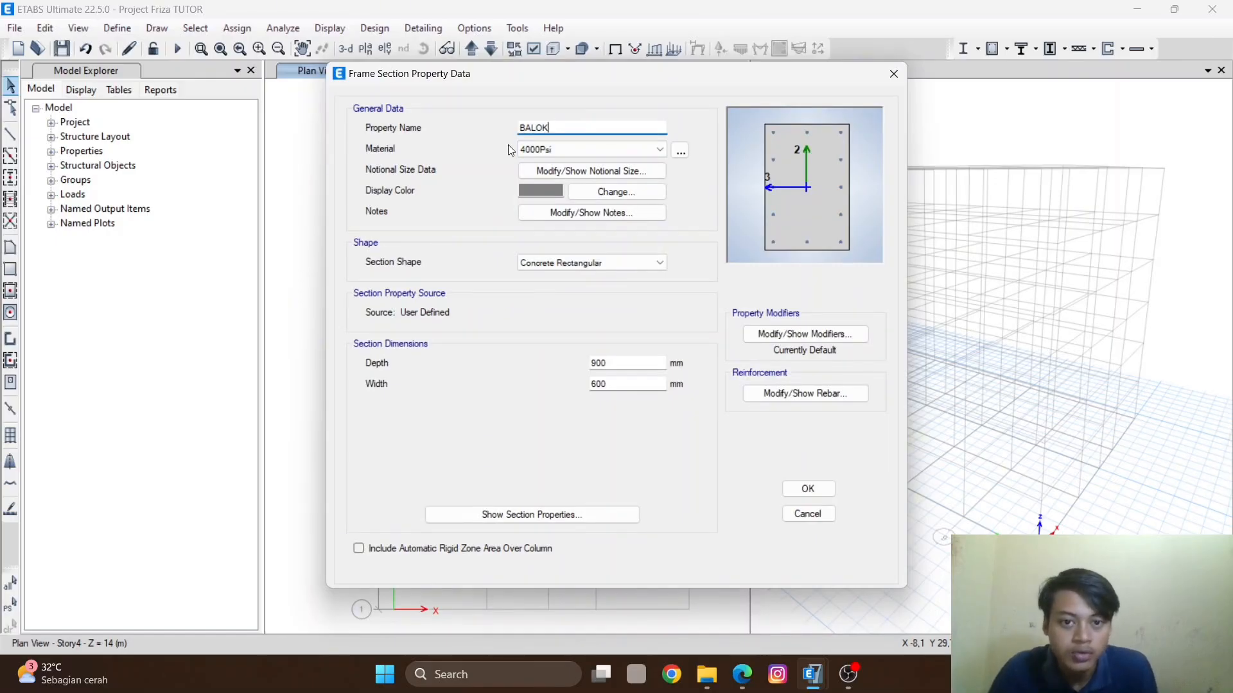
left_click(543, 149)
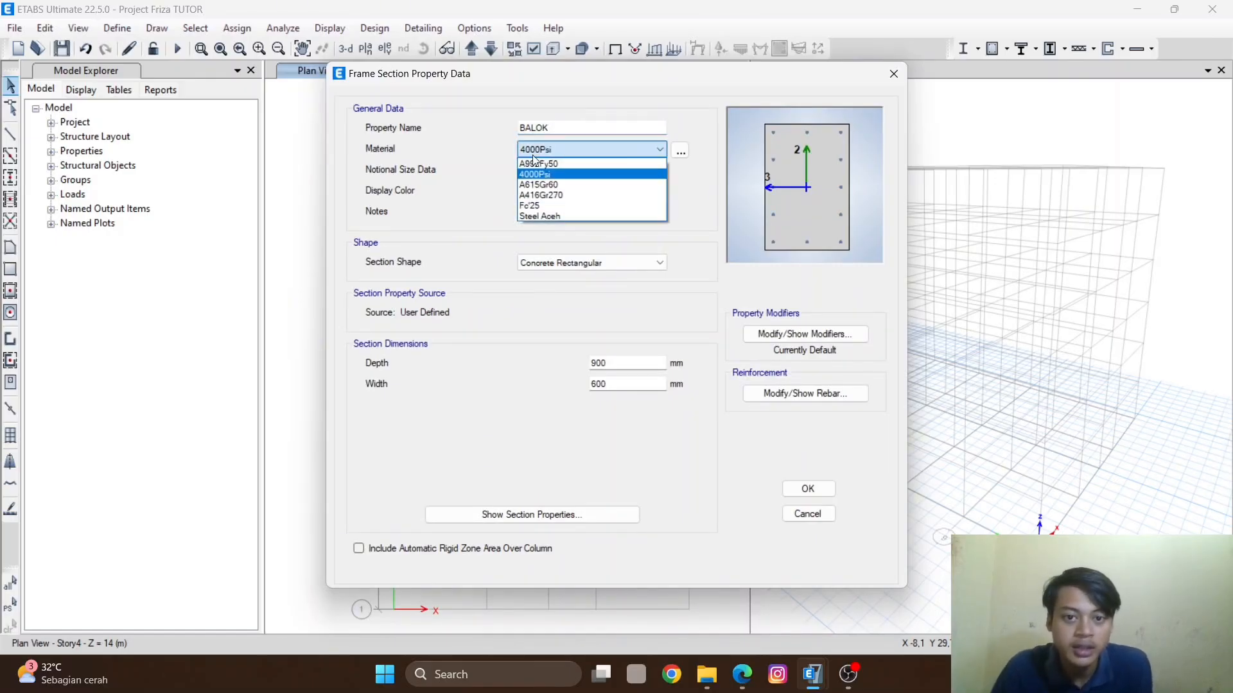
left_click(534, 208)
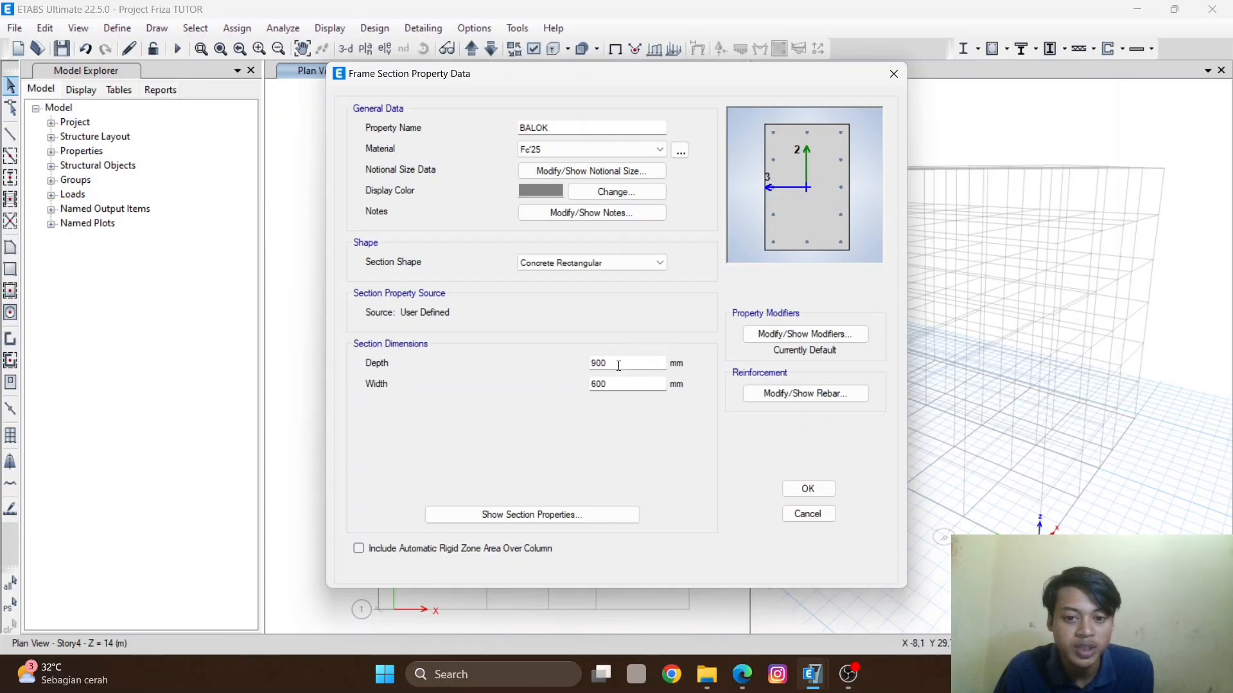
left_click_drag(616, 364, 577, 373)
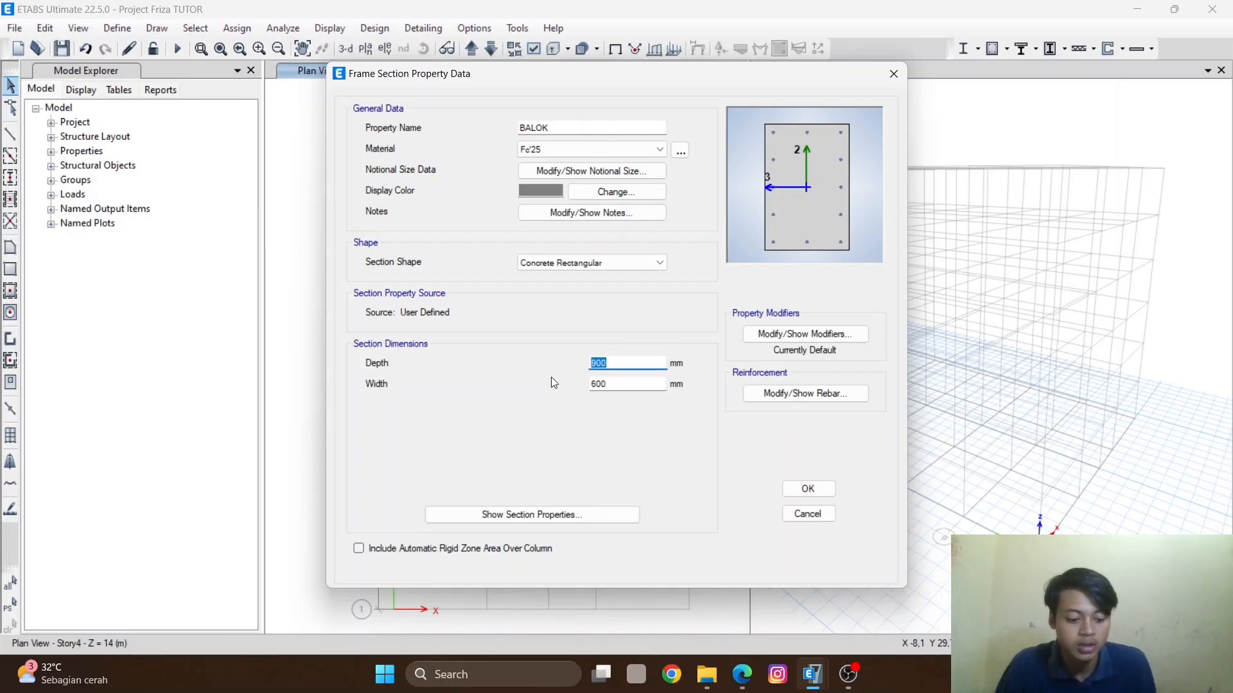
type("300")
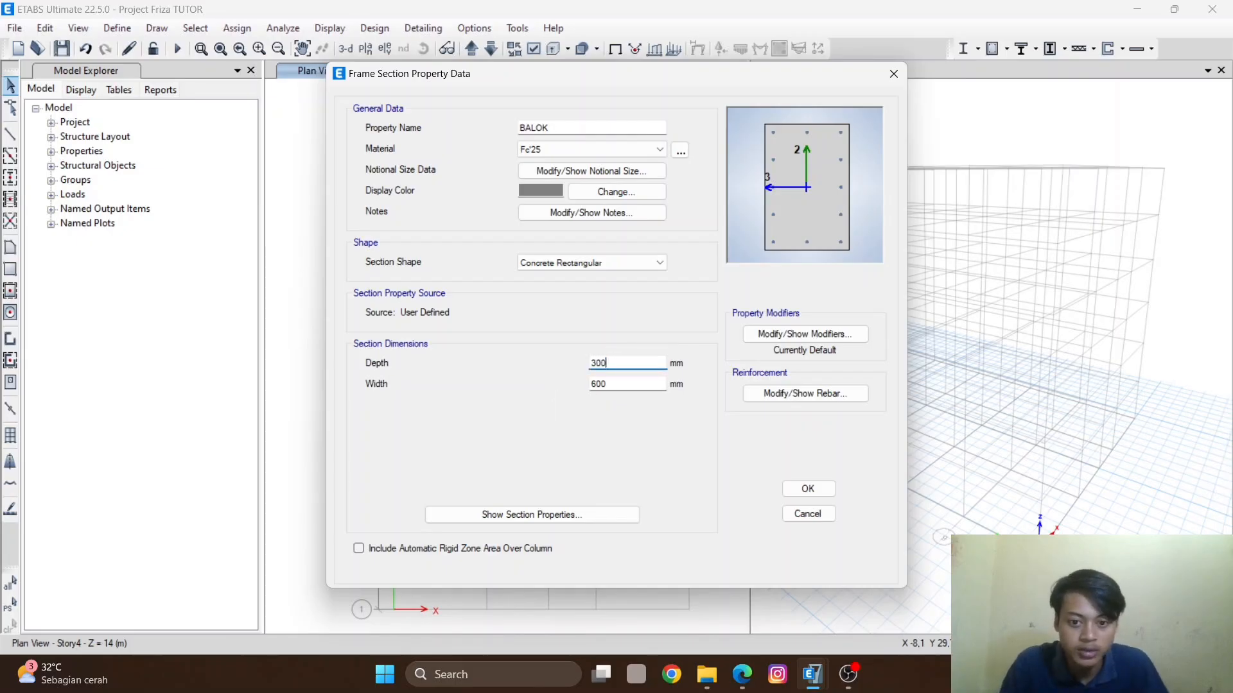
double_click(621, 385)
type("3")
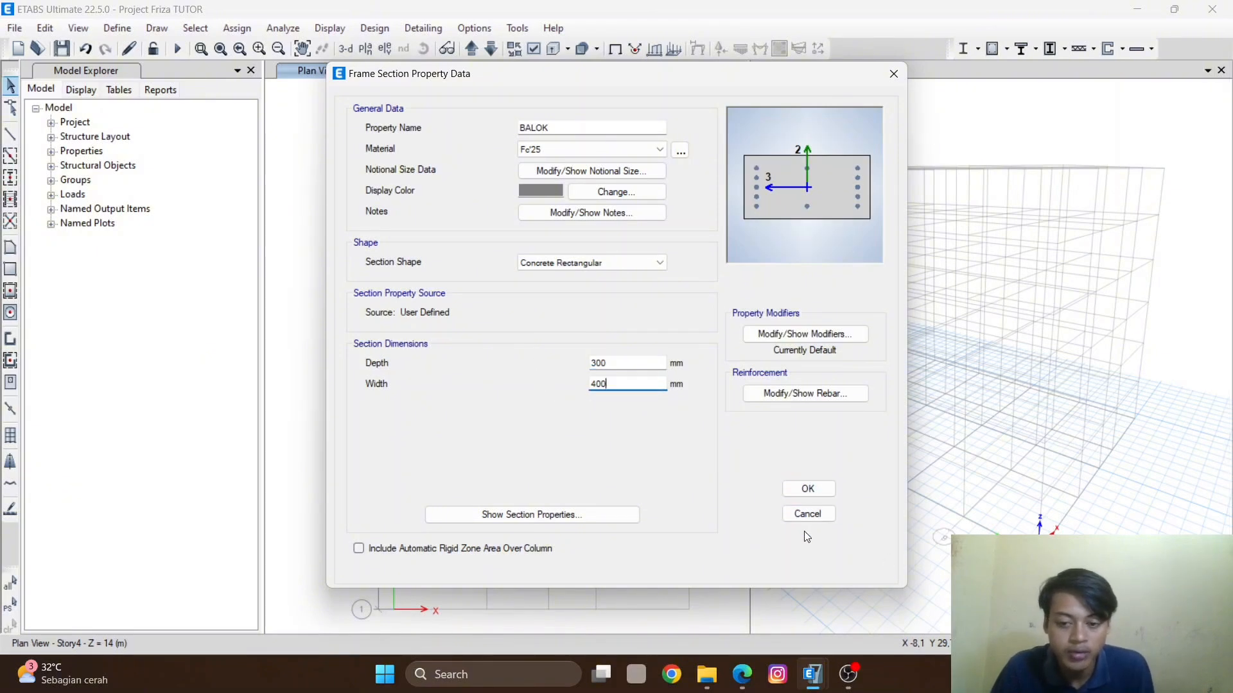
left_click(811, 510)
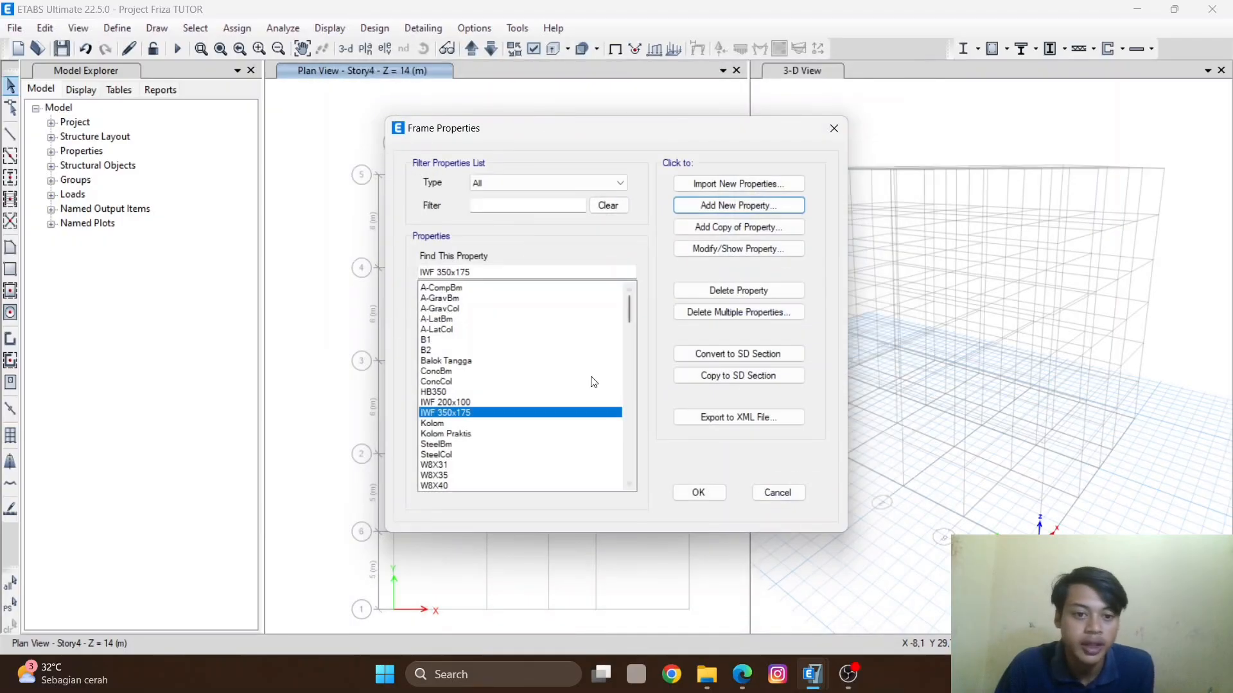
- Open the Kolom frame section's properties to review them, and close without changes
scroll(513, 424, "down", 1)
left_click(443, 393)
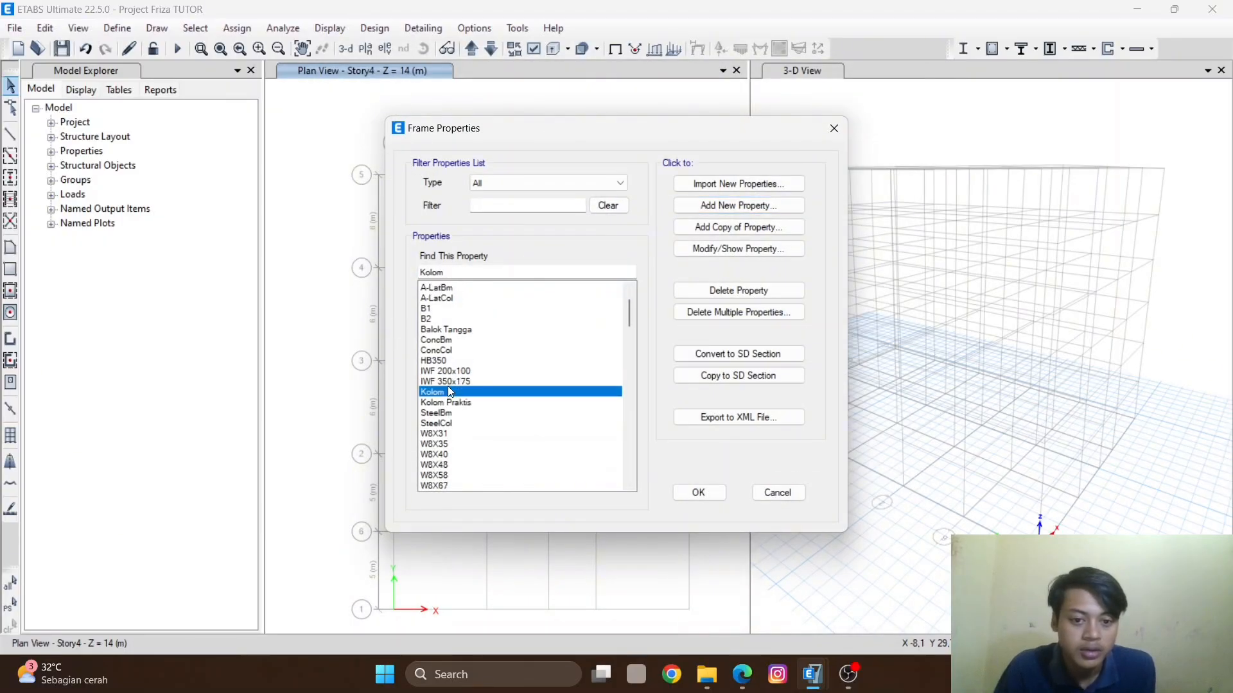
left_click(698, 242)
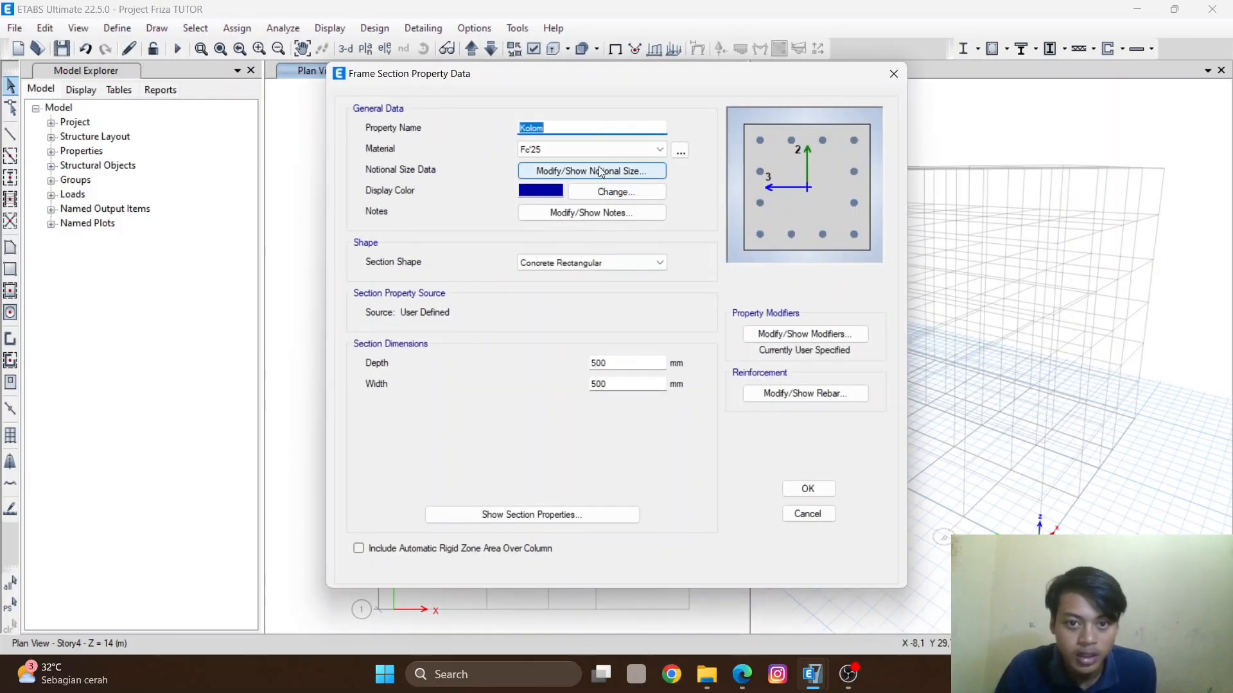
left_click(560, 153)
left_click(567, 145)
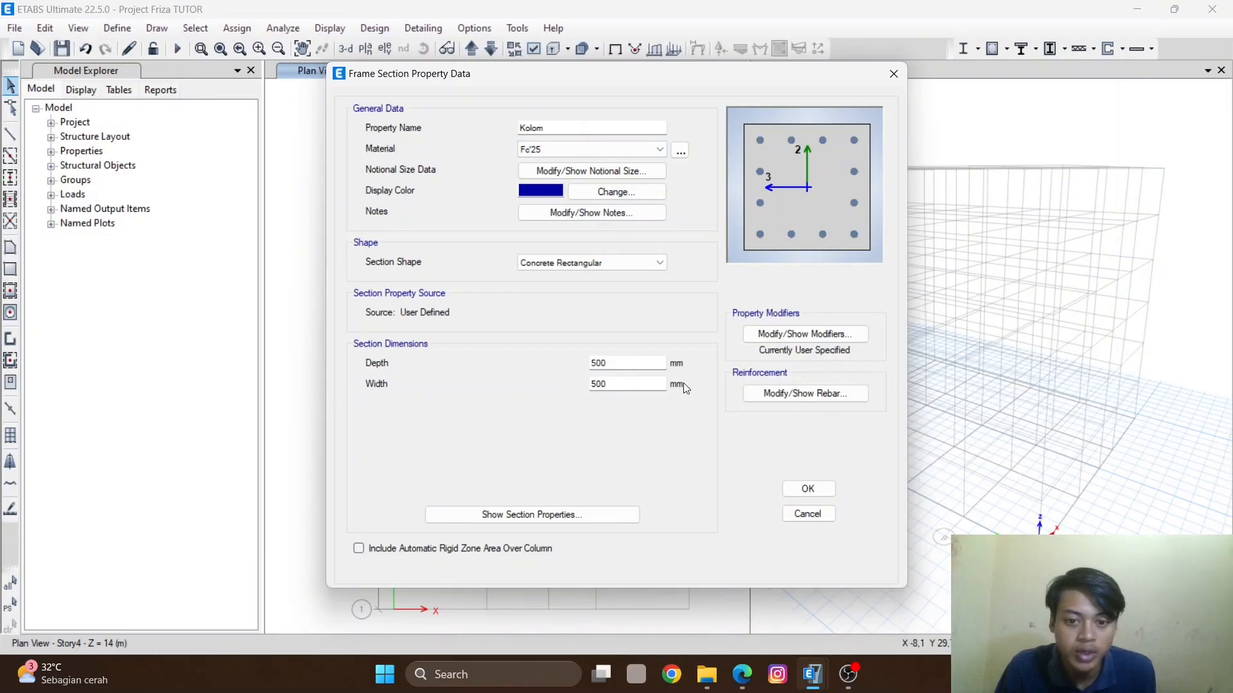
left_click(805, 511)
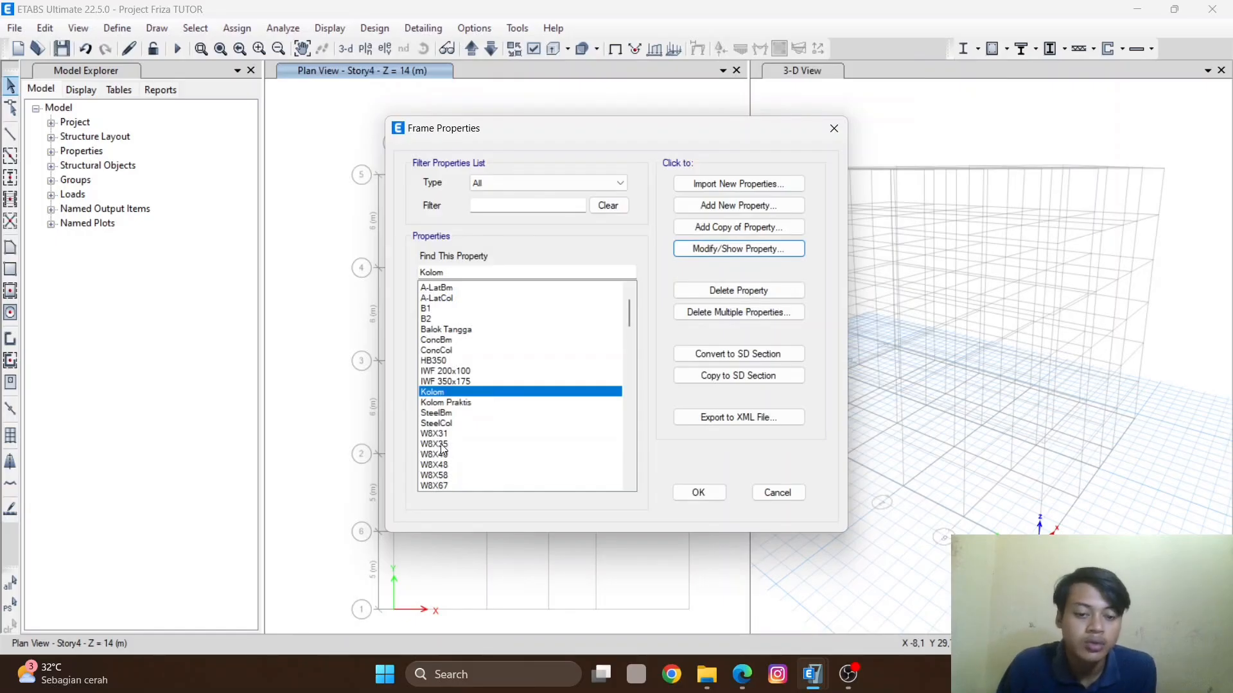
- Try adding a steel I/wide-flange section named HB350 with Steel Aceh material, and cancel the dialog
left_click(454, 361)
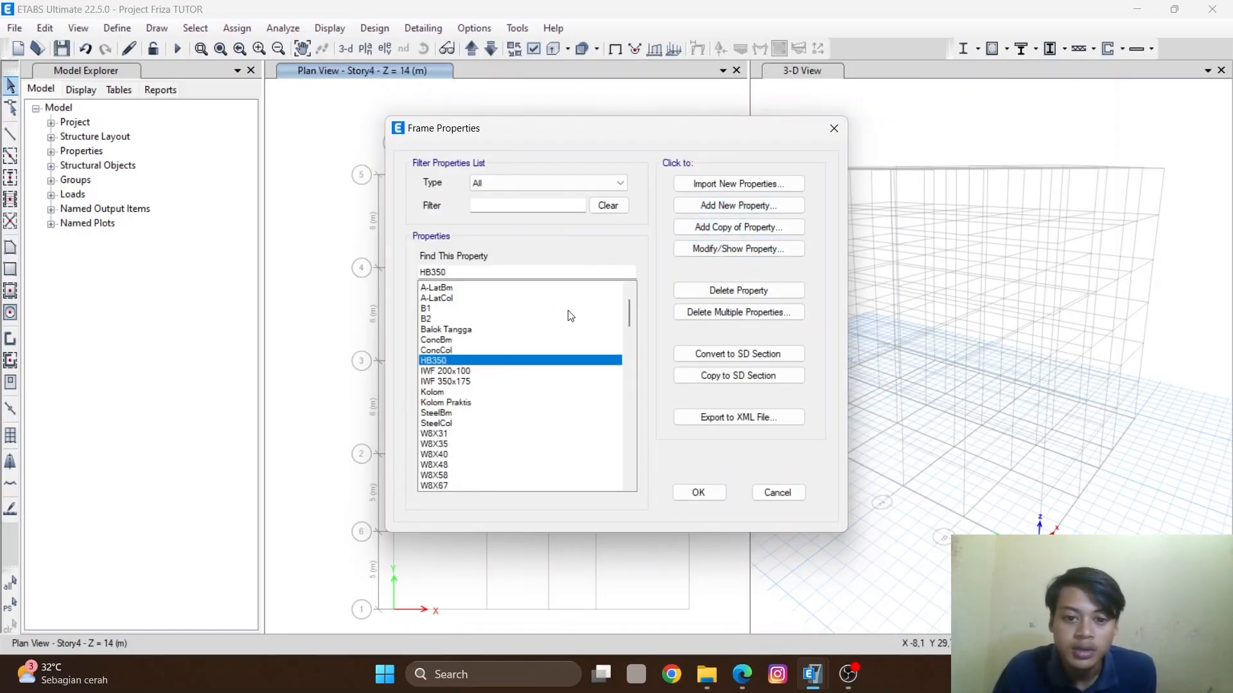
left_click(710, 205)
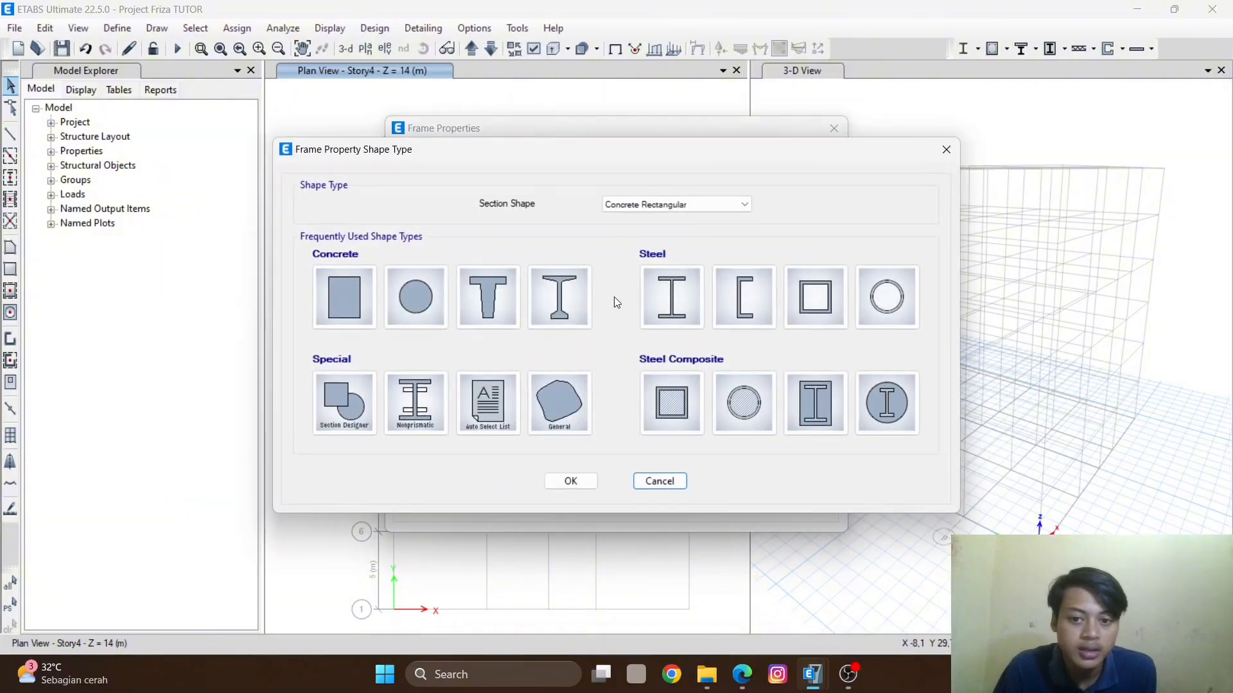
left_click(671, 296)
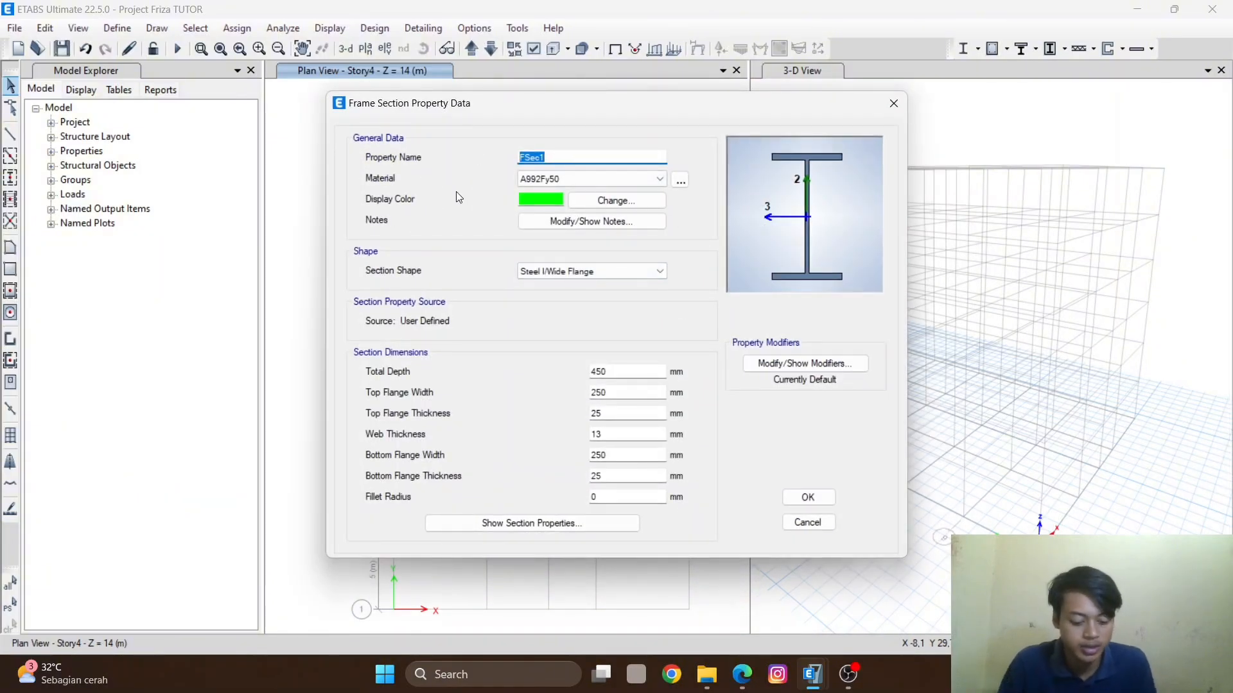
type("BH")
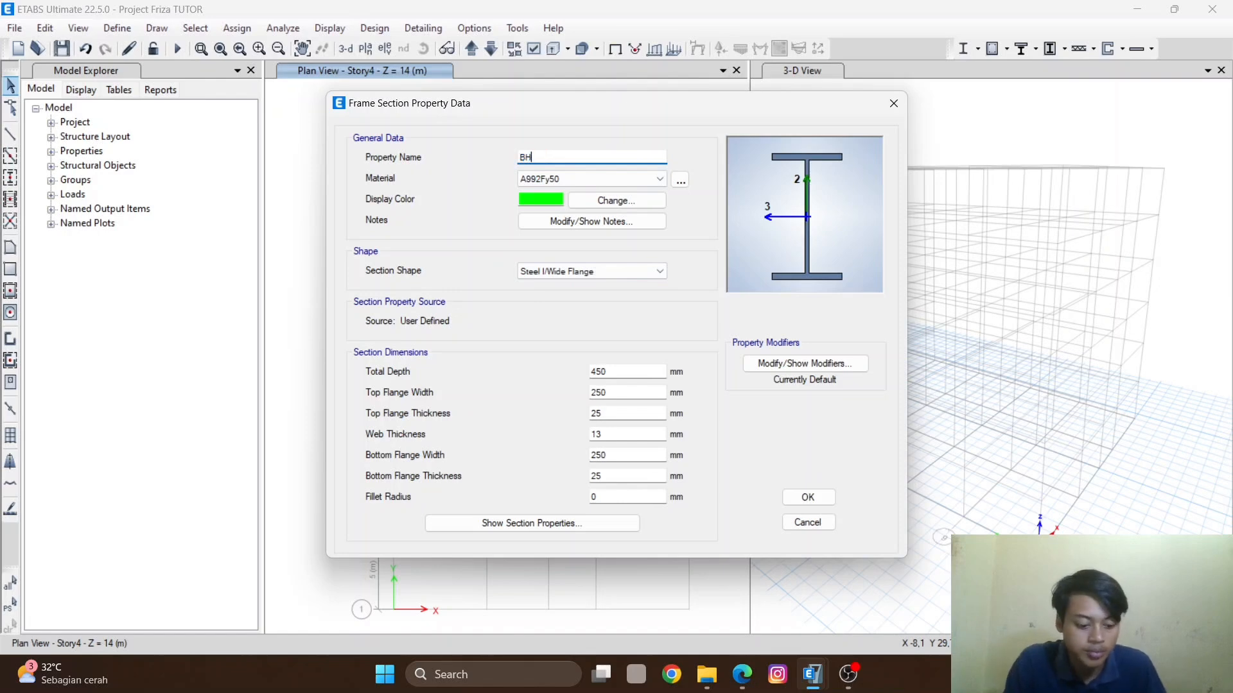
key("BackSpace")
type("HB350")
left_click(576, 178)
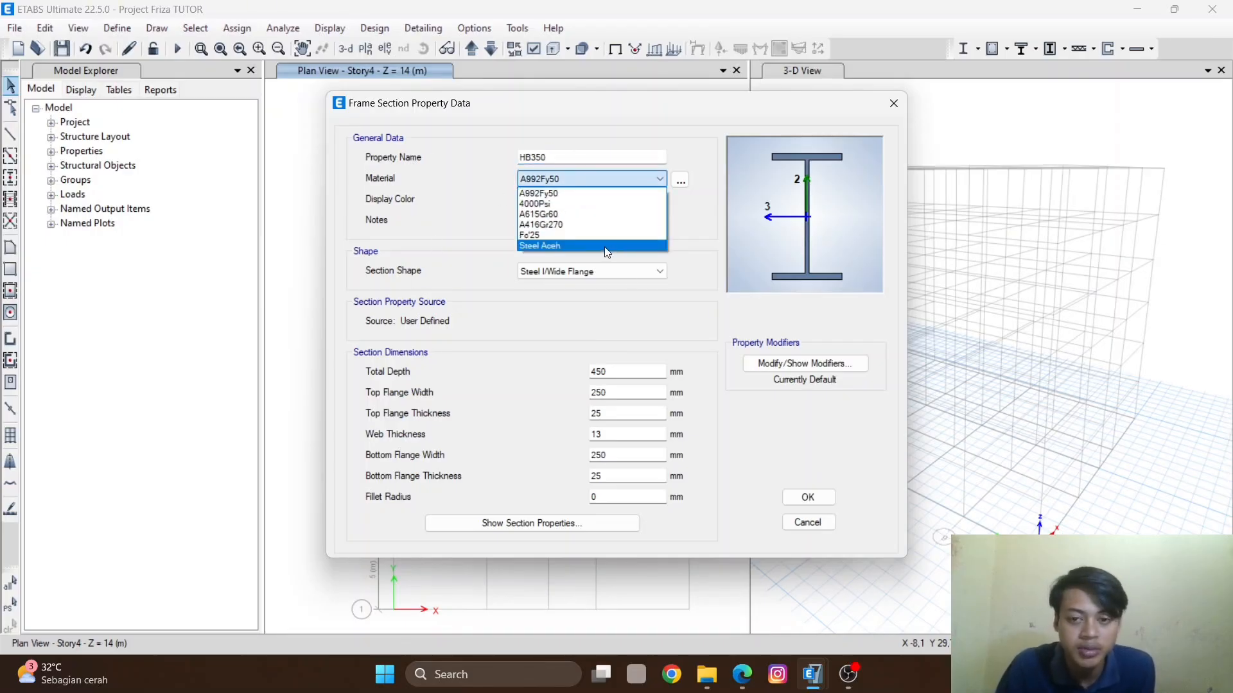
left_click(545, 245)
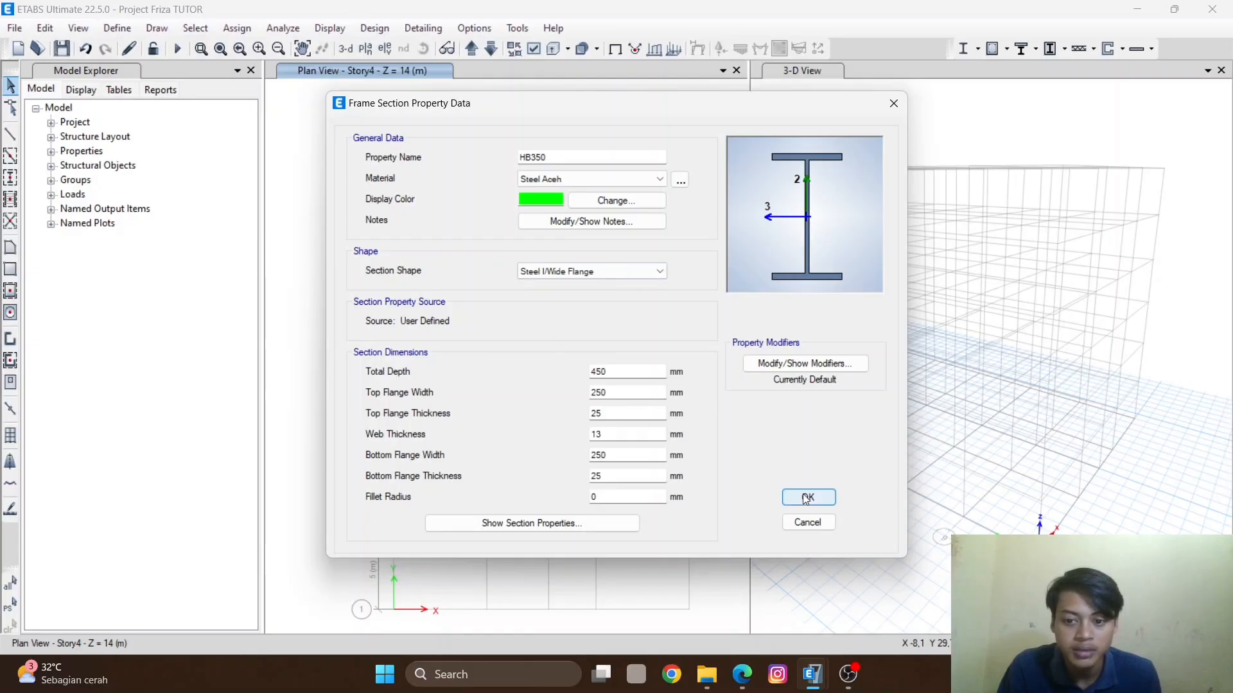
left_click(808, 524)
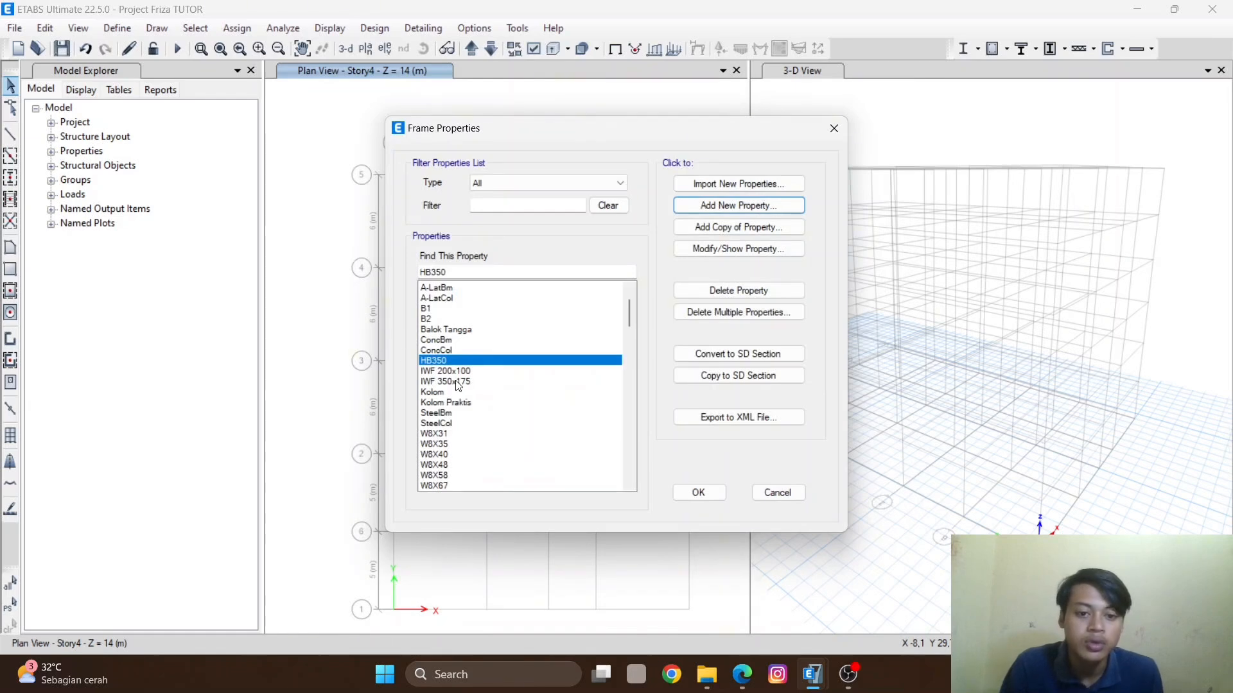
- Review the IWF 350x175 section's properties, then close the frame properties list
left_click(514, 384)
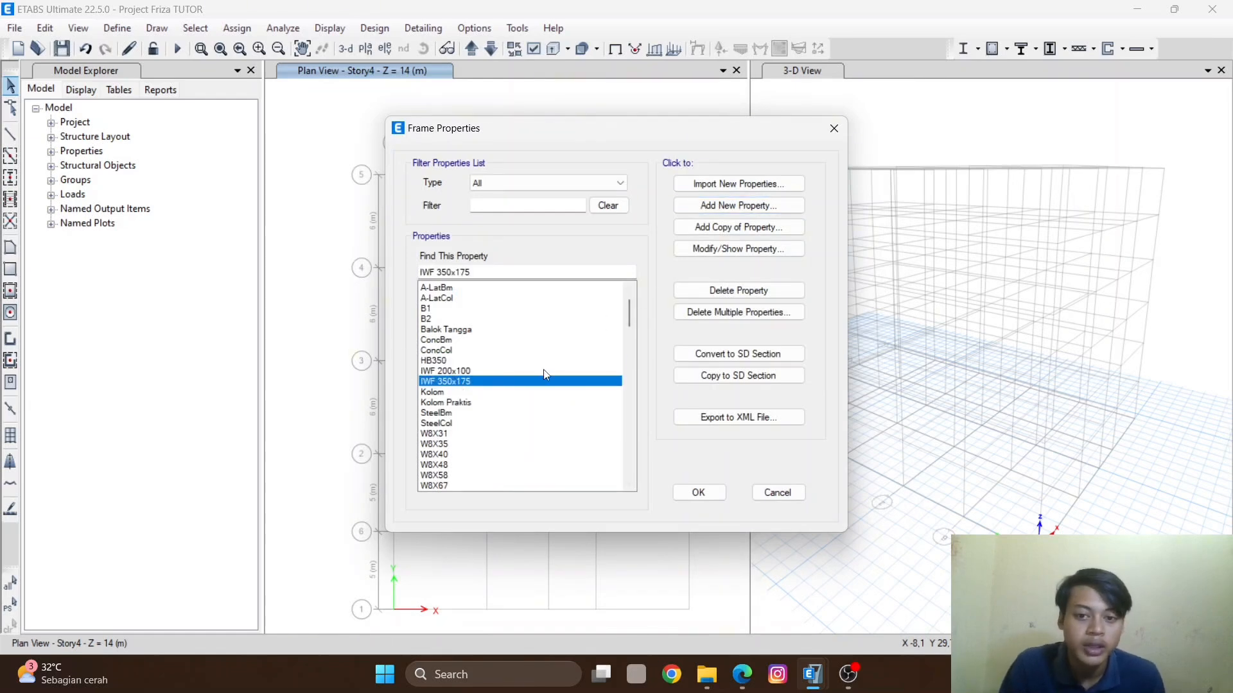
left_click(715, 247)
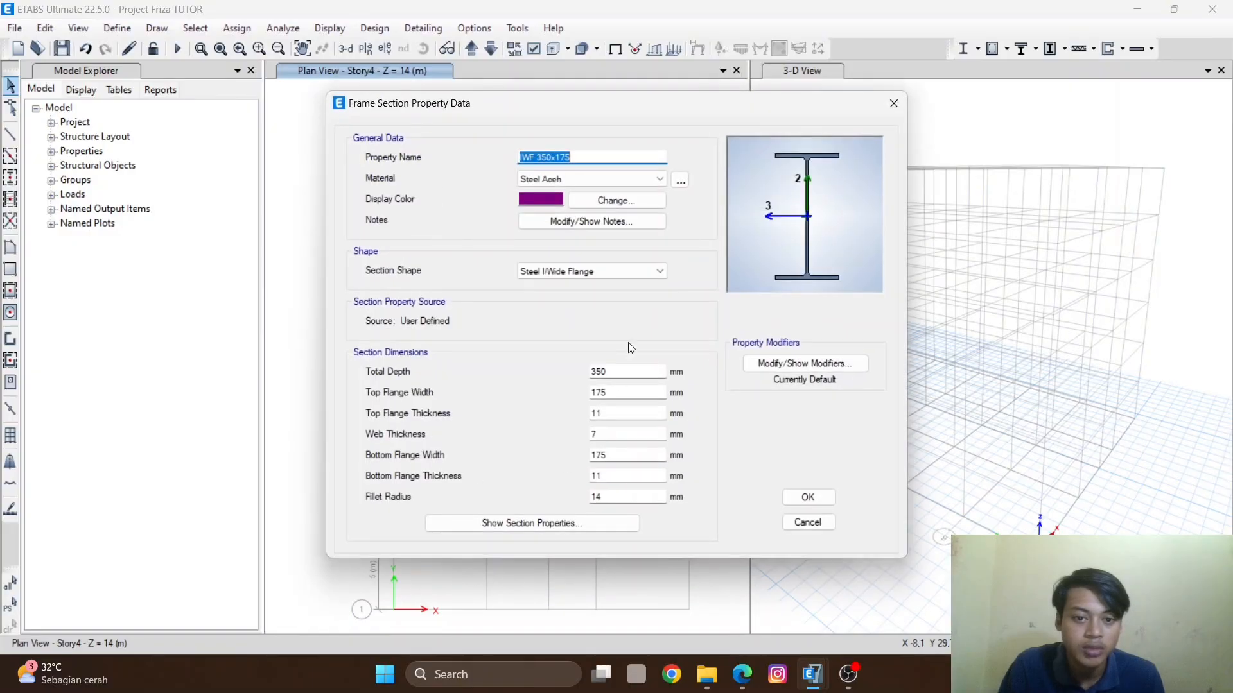
left_click(551, 160)
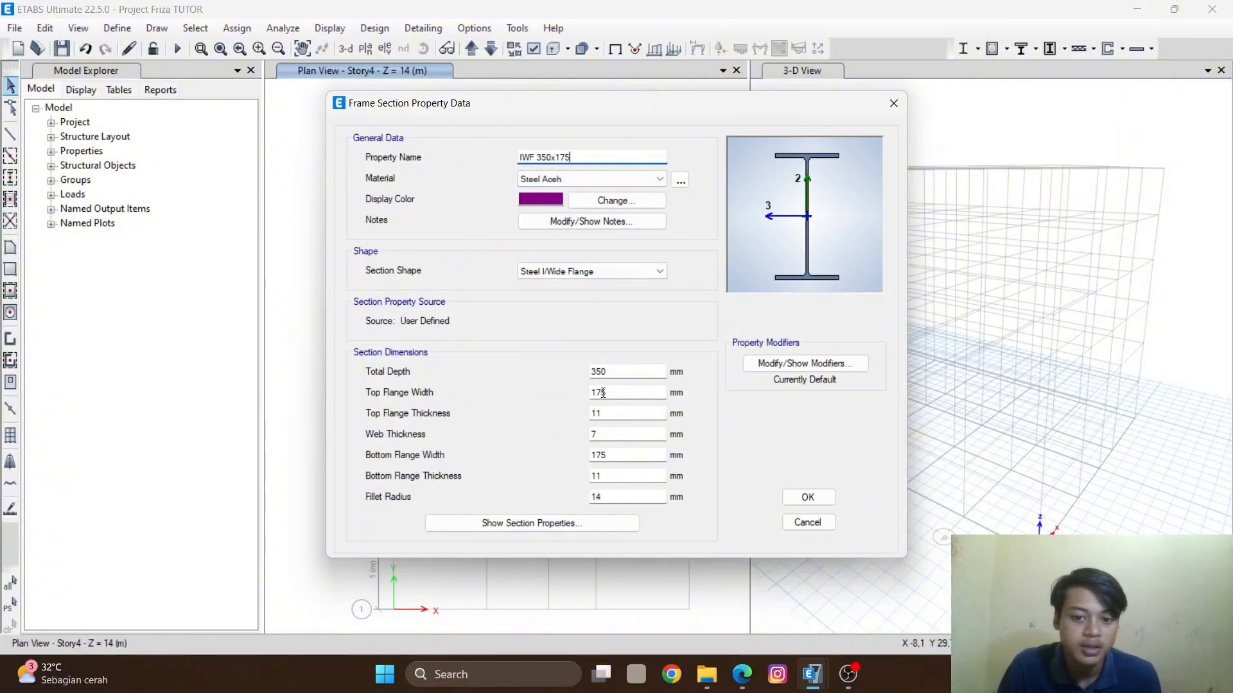
left_click(803, 525)
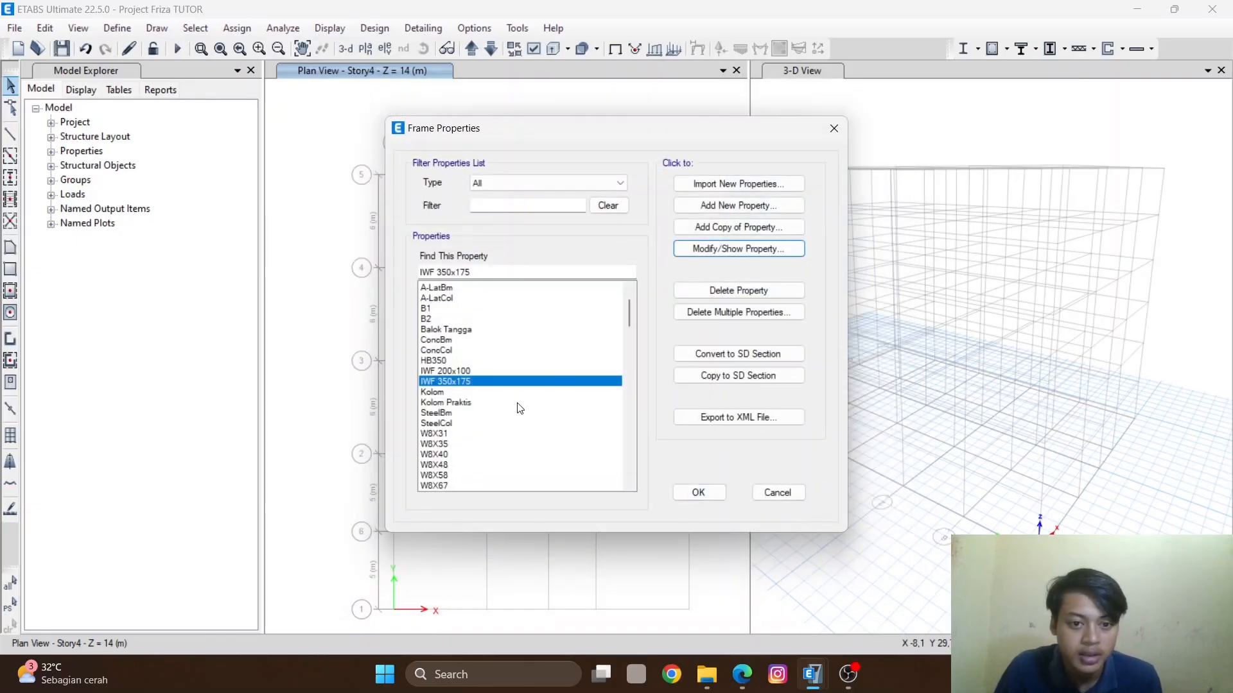
left_click(700, 492)
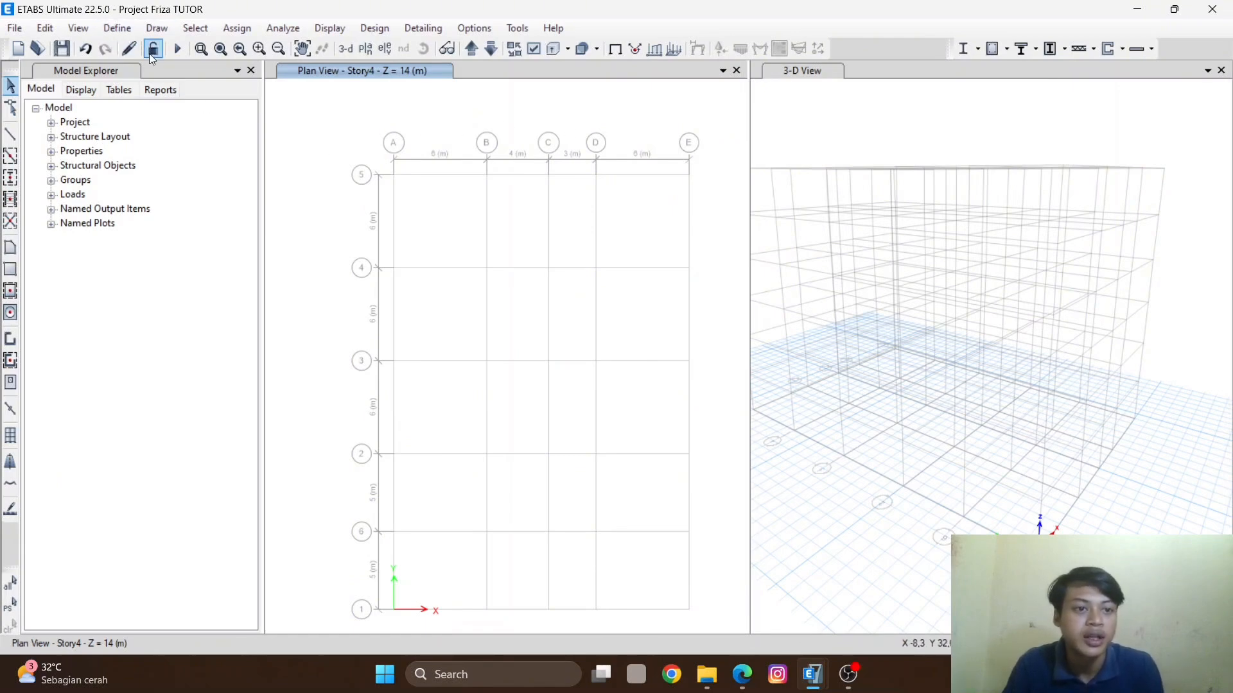
- Open the slab section properties and browse the existing slab properties
left_click(117, 28)
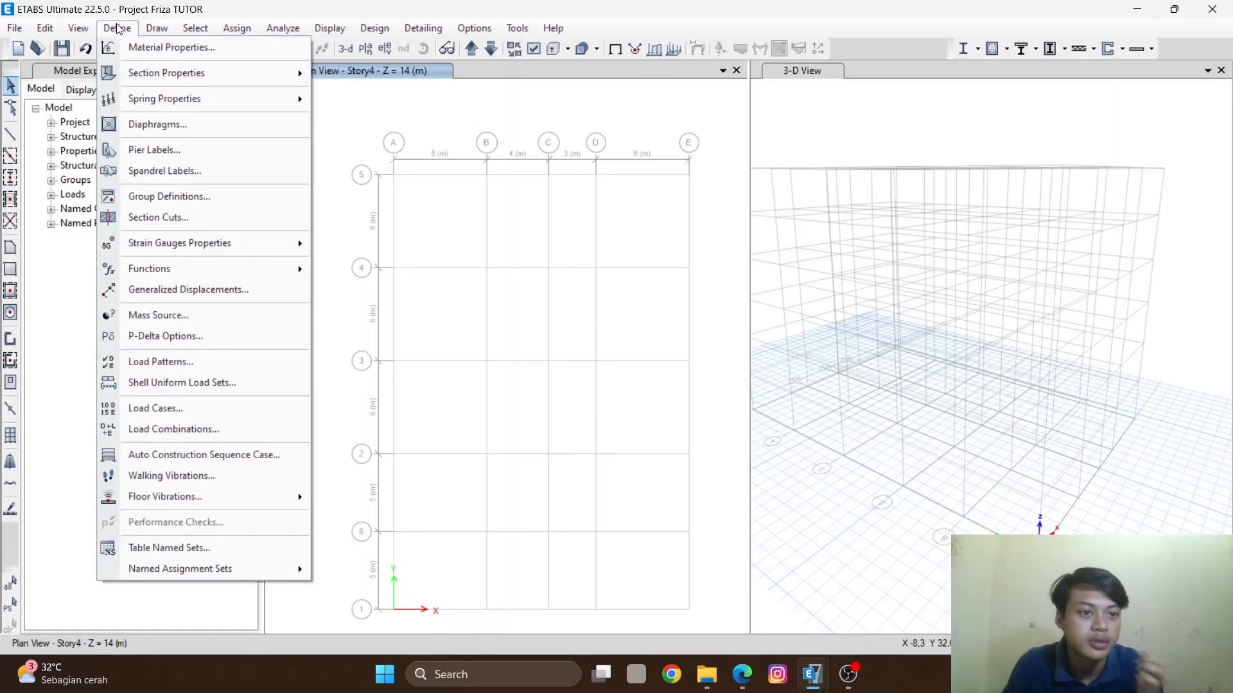
mouse_move(147, 74)
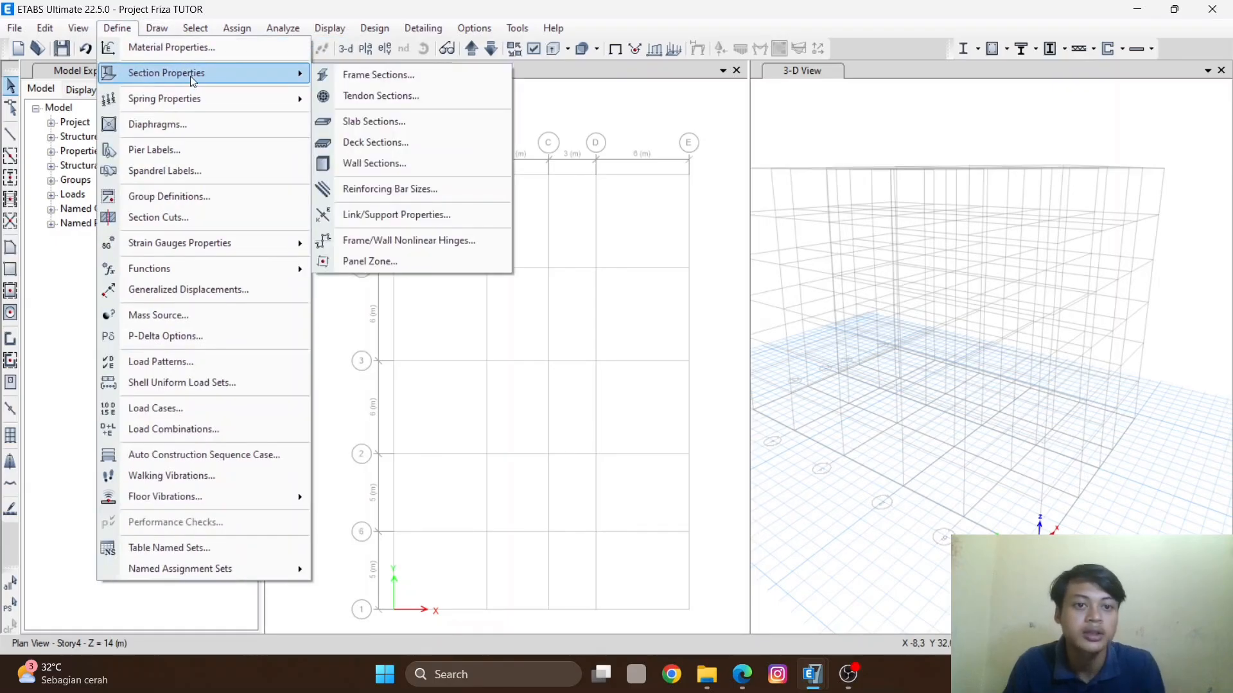
left_click(396, 123)
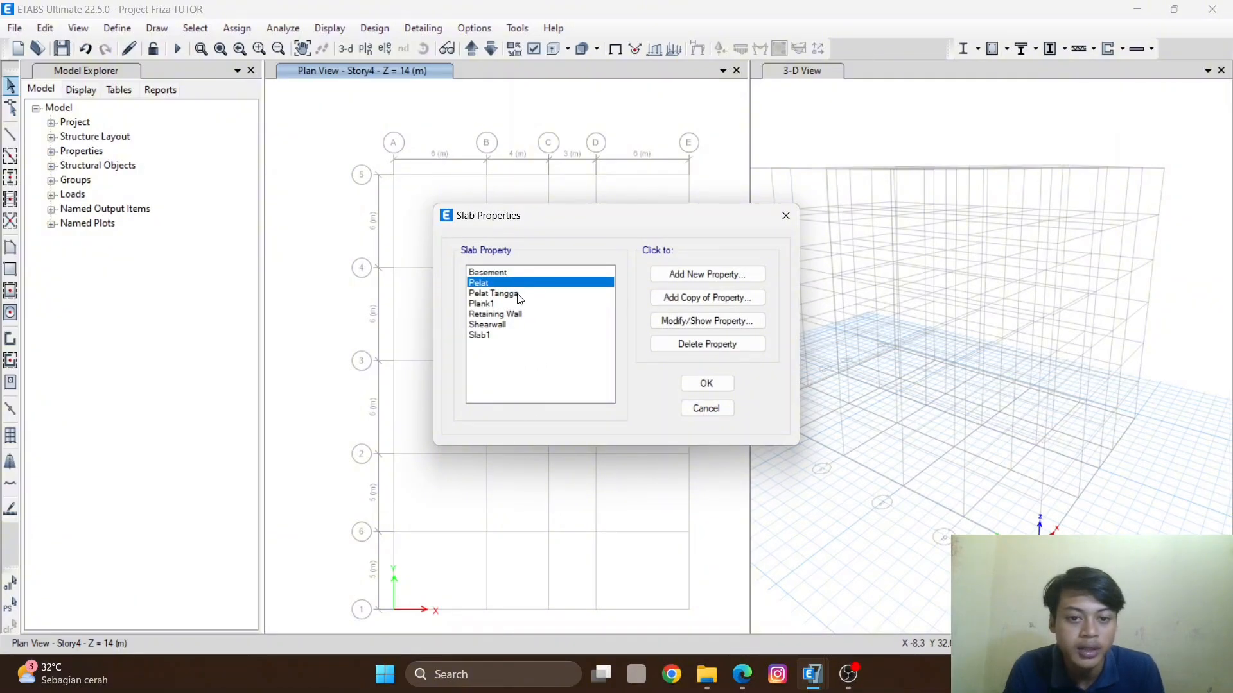
left_click(513, 295)
left_click(496, 315)
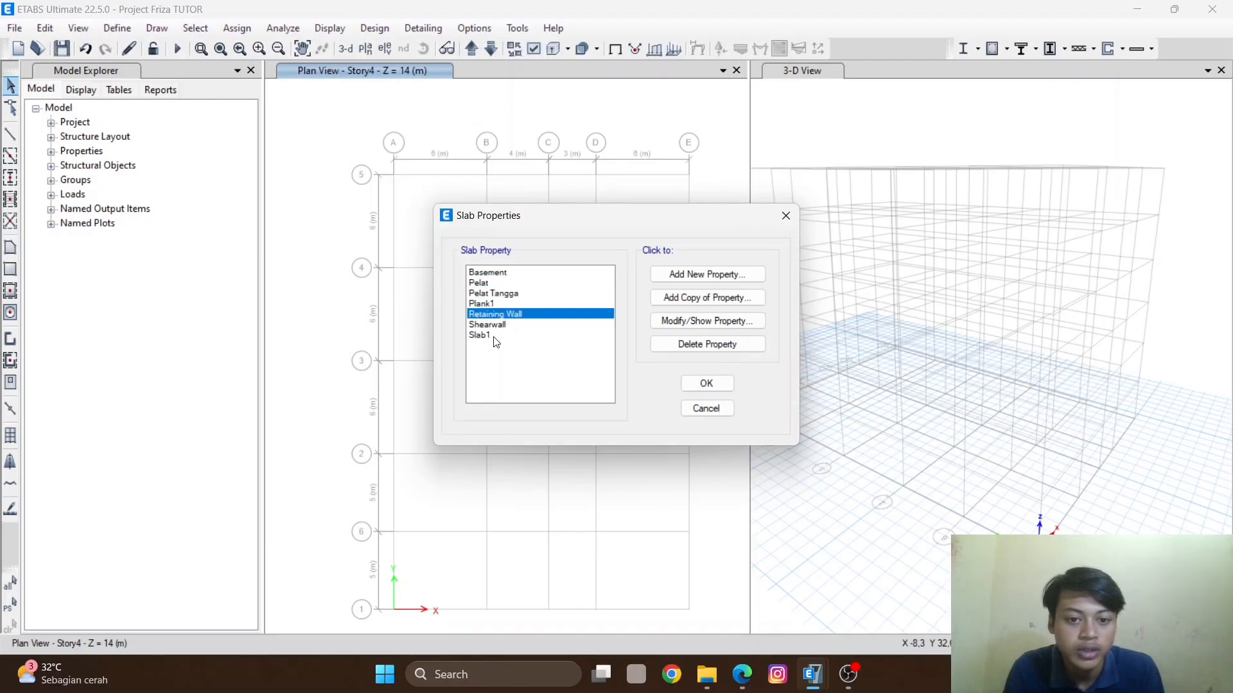
left_click(503, 326)
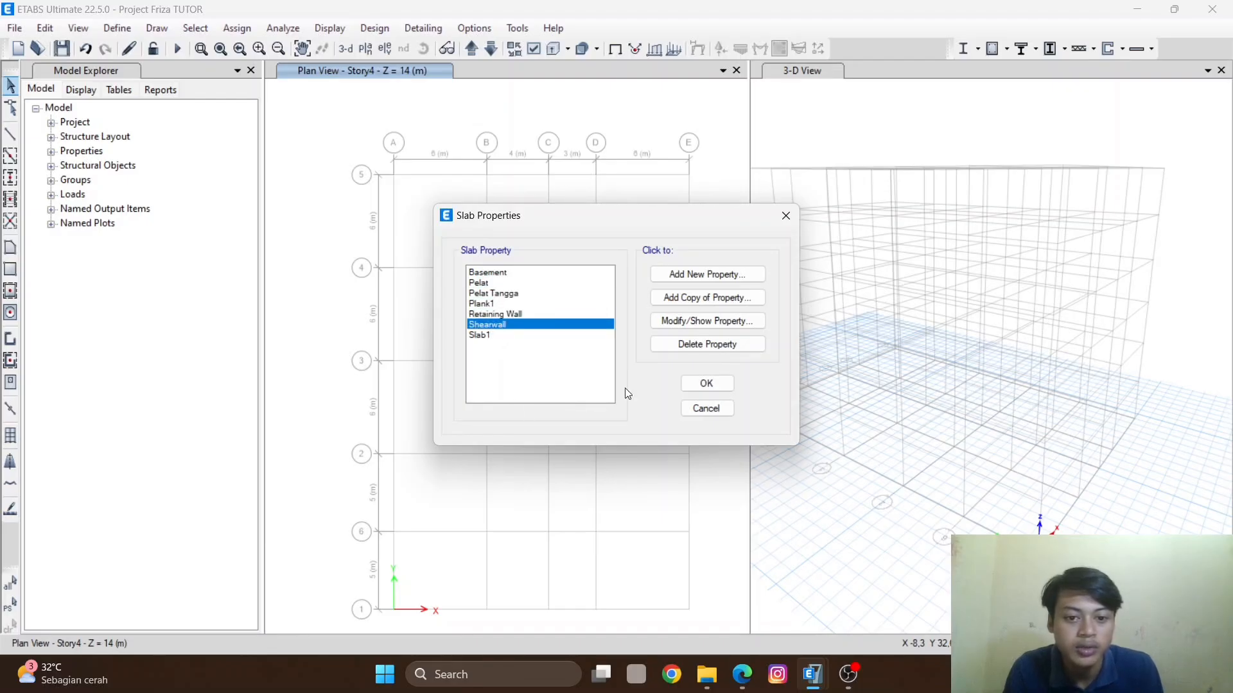
left_click(524, 275)
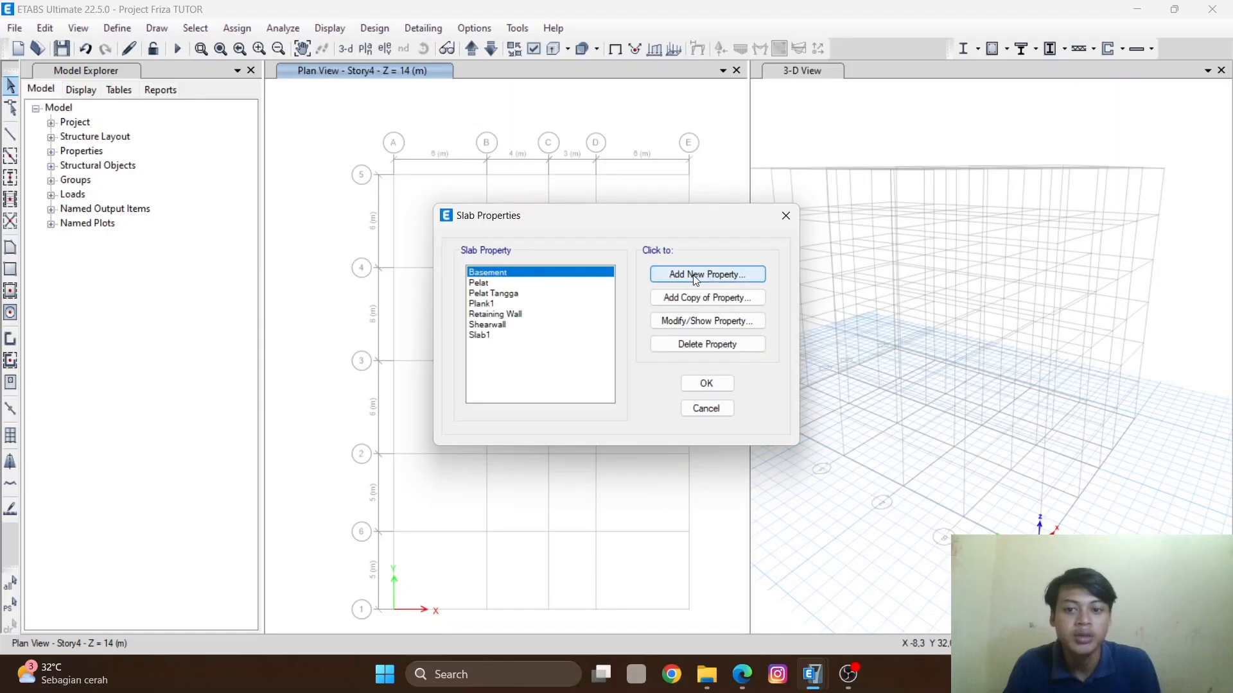
- Add a new slab property named PLAT LANTAI
left_click(708, 280)
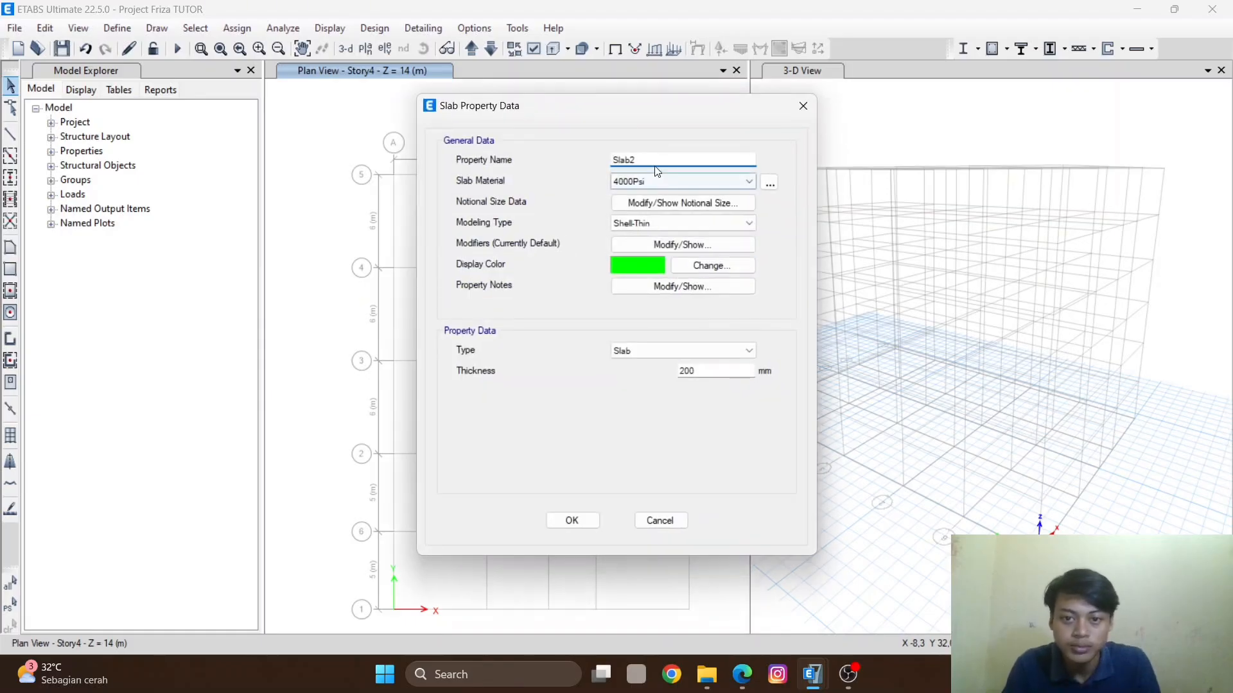
left_click_drag(650, 160, 572, 159)
type("P")
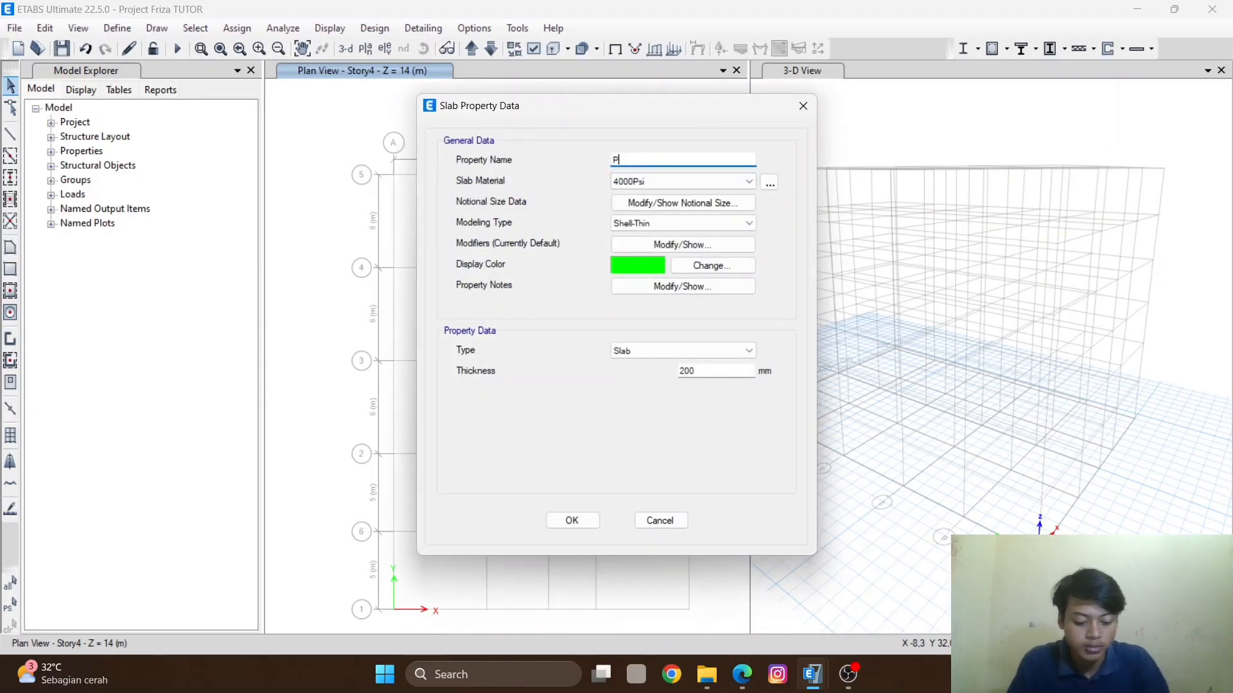
type("LAT LANTAI")
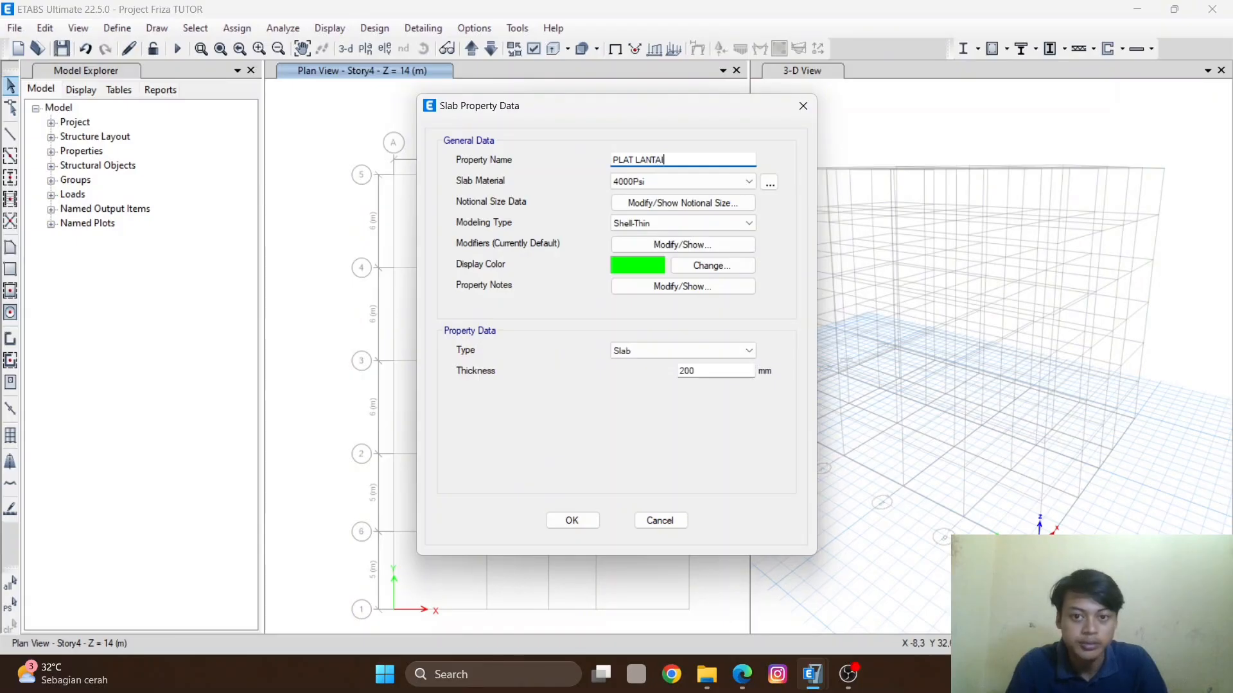
- Set the PLAT LANTAI slab material to Fc'25, select the thickness, and cancel the slab property dialog
left_click(665, 182)
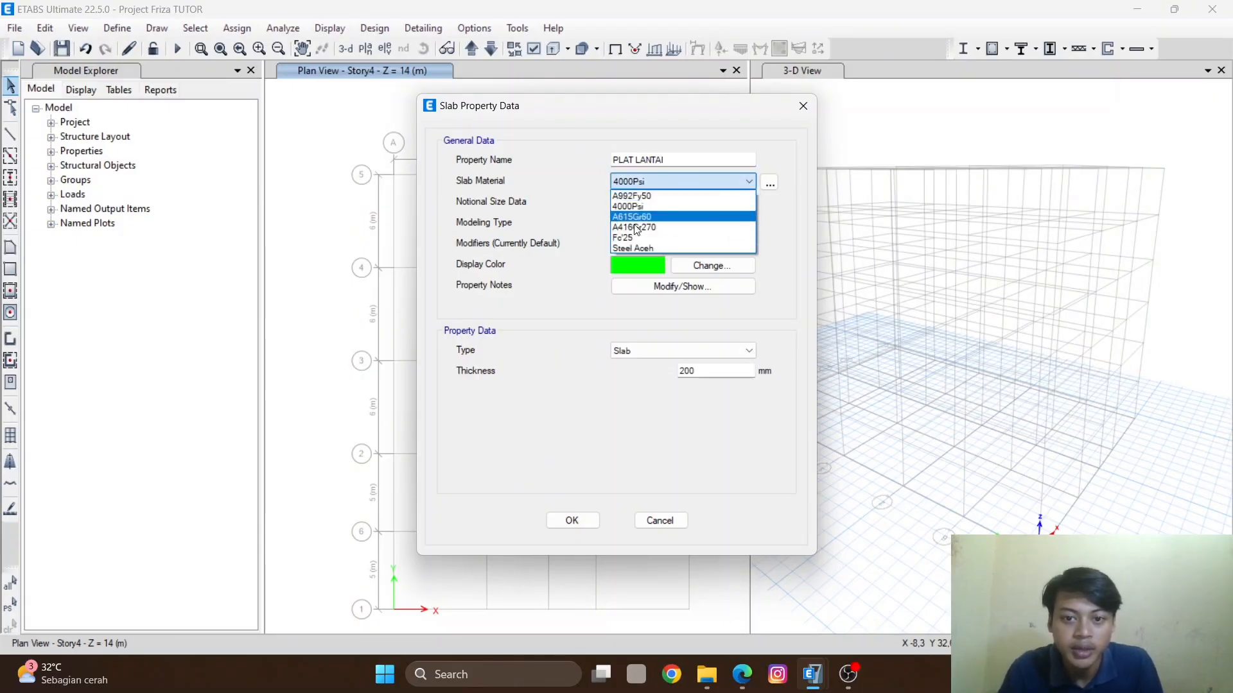
left_click(642, 237)
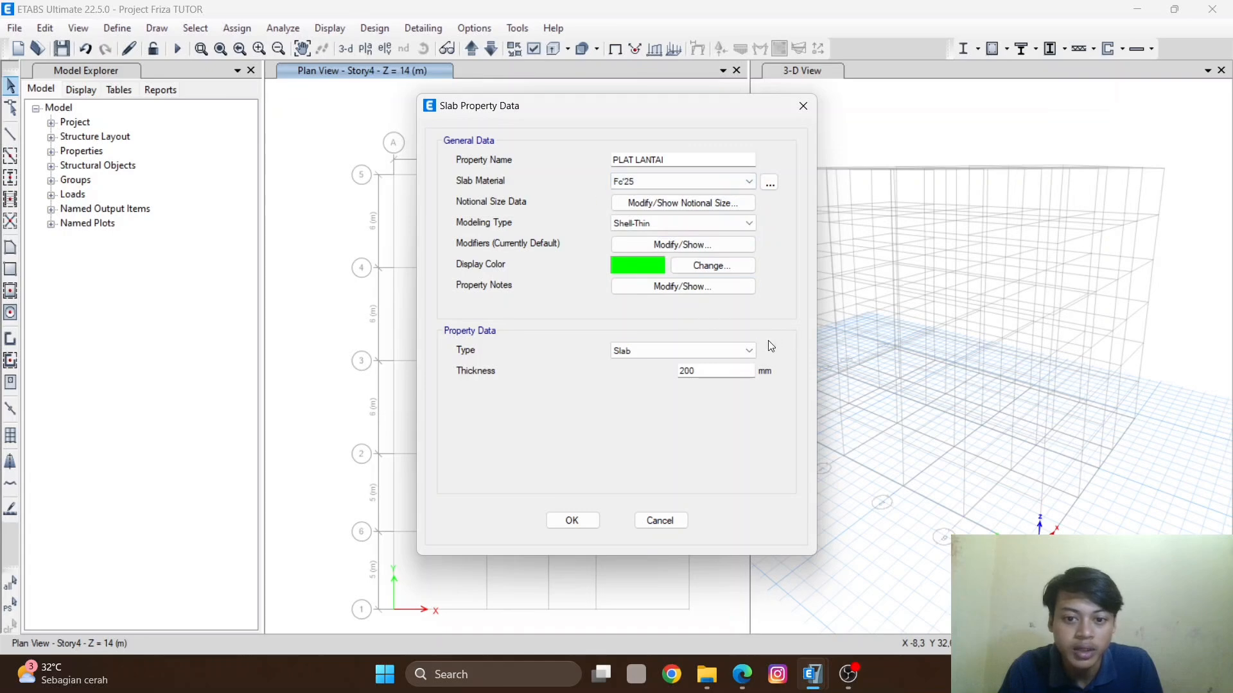
left_click_drag(710, 372, 657, 371)
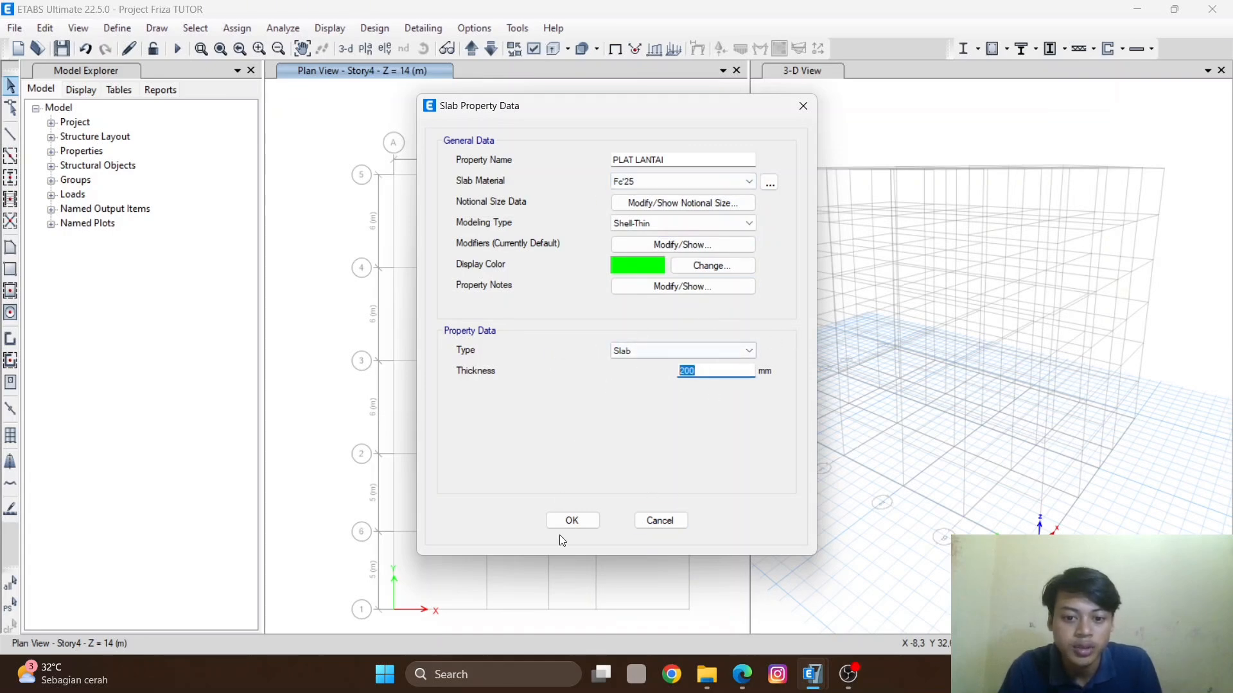
left_click(661, 521)
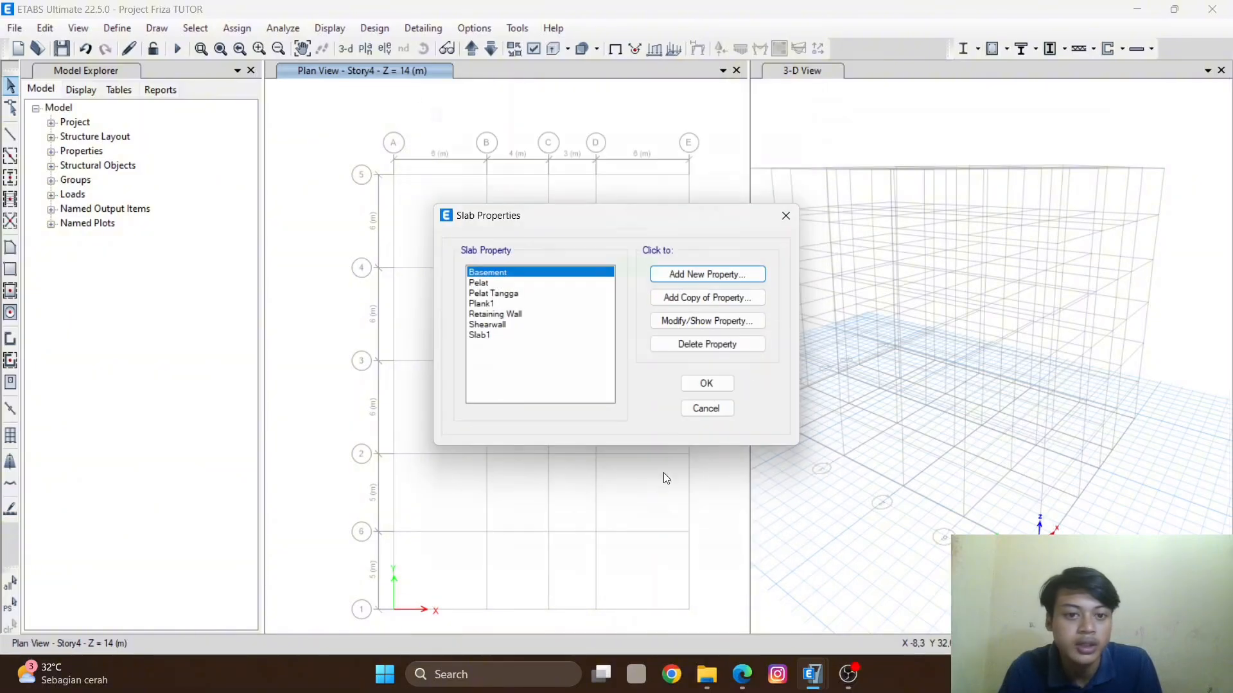
- Review the Pelat slab property's settings, browse the other slab properties, and close the slab properties list
left_click(511, 282)
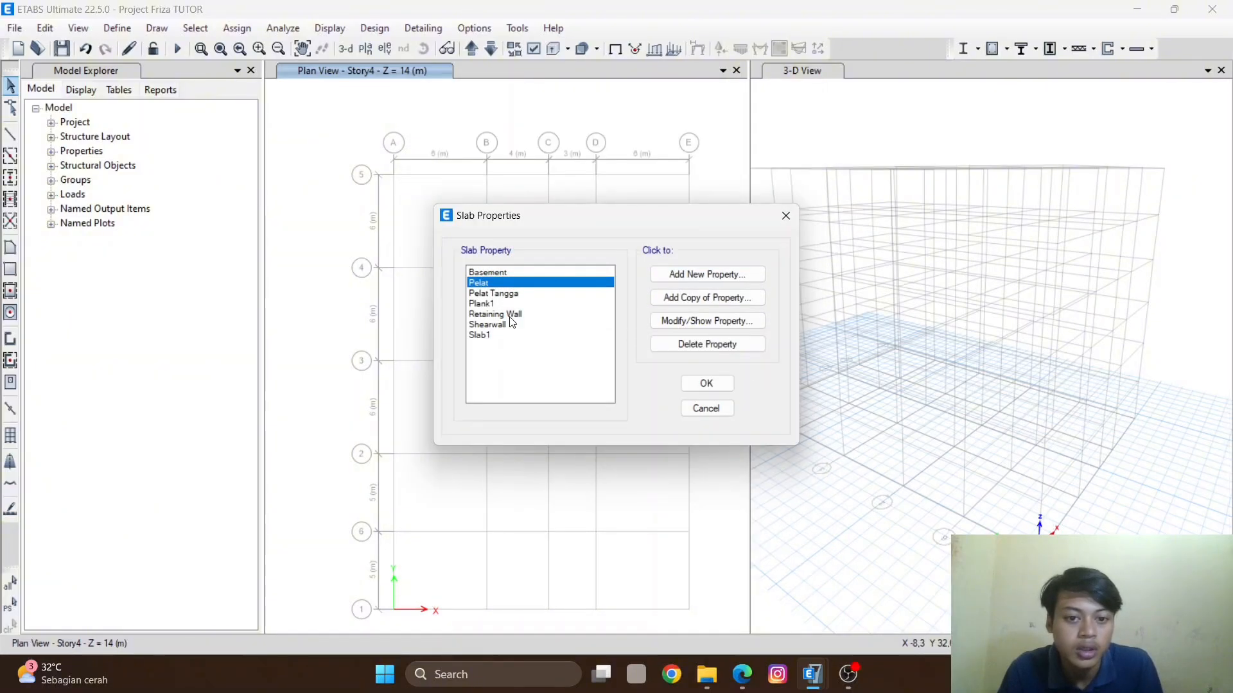
left_click(725, 321)
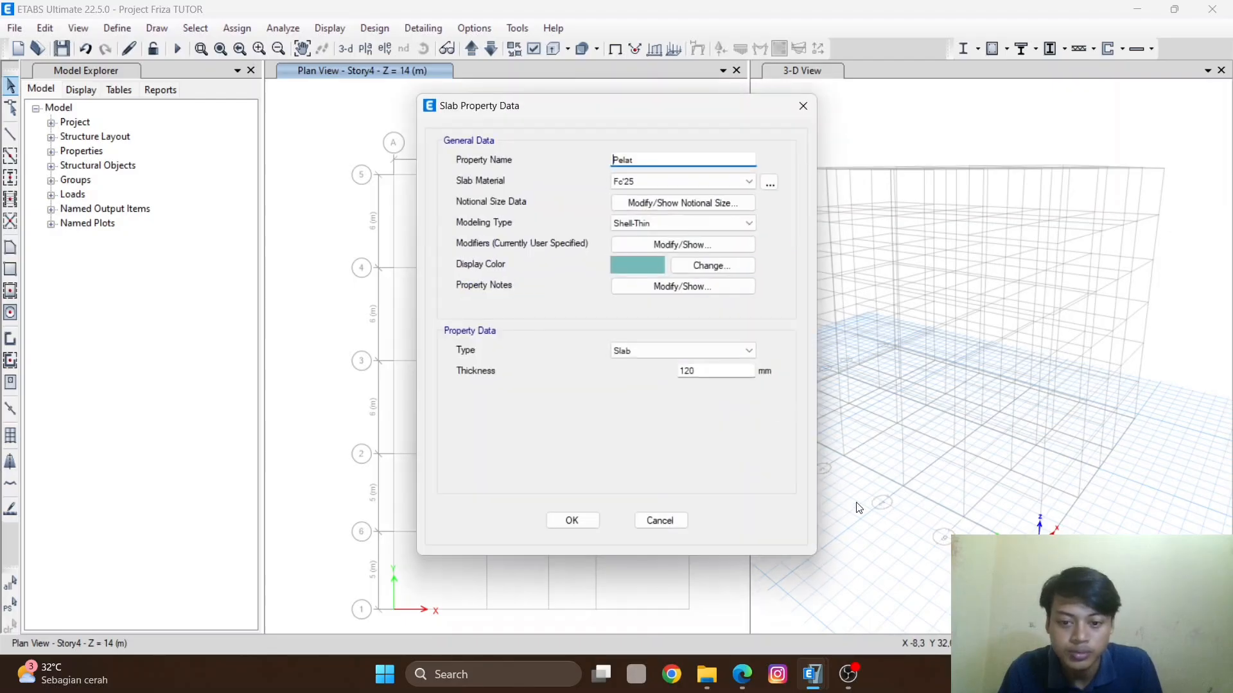
left_click(707, 368)
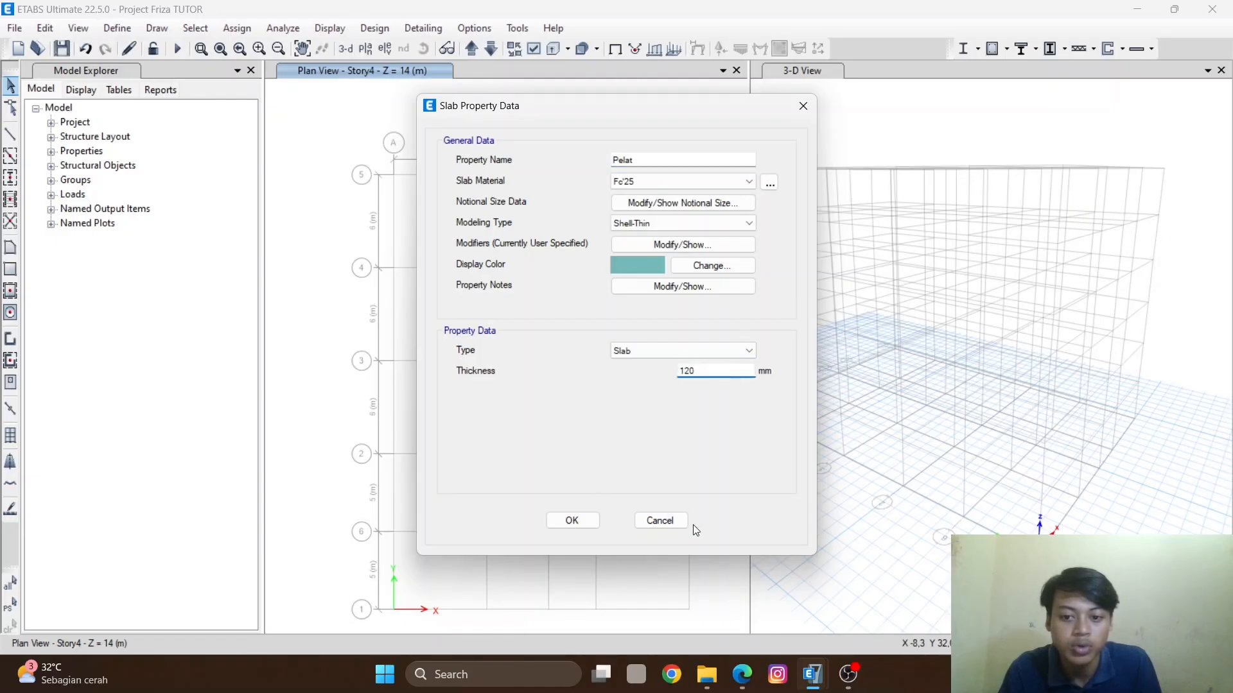
left_click(660, 521)
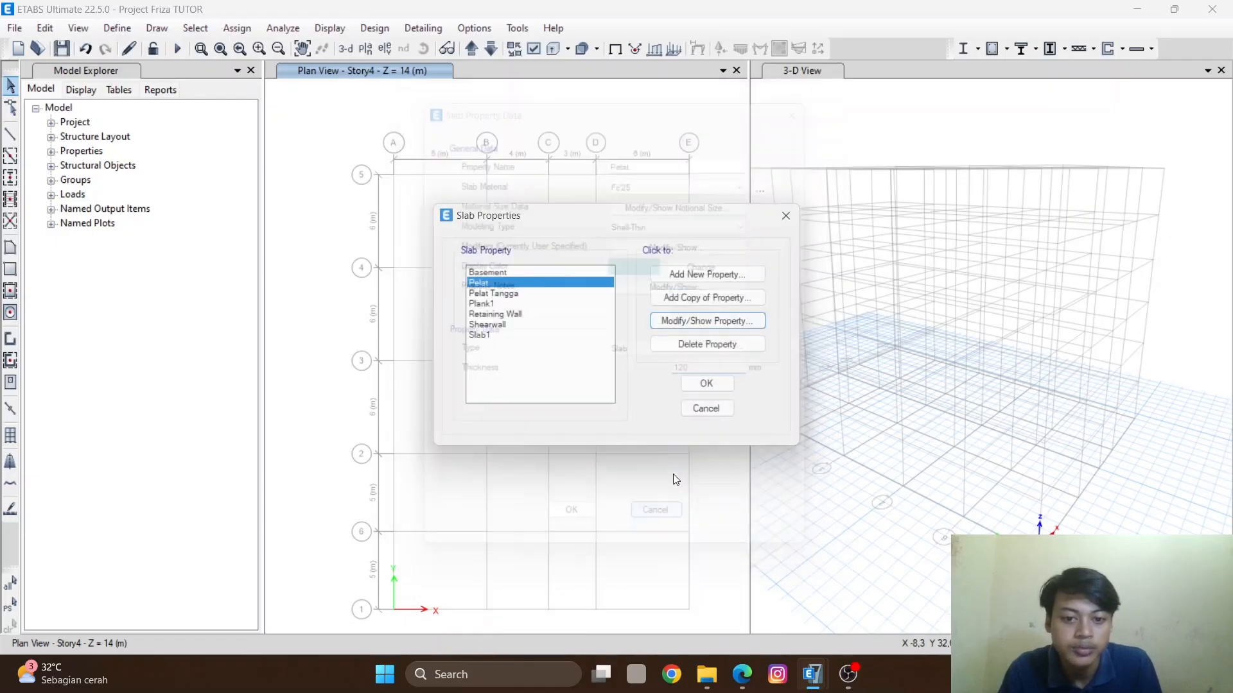
left_click(537, 314)
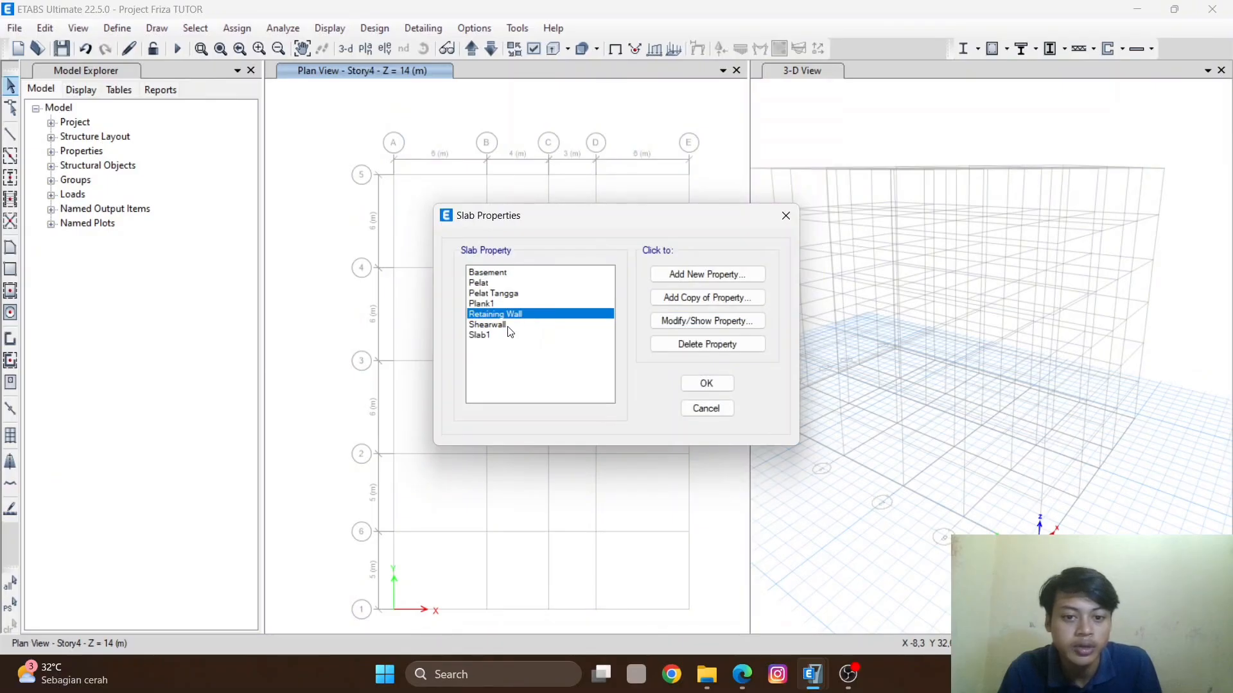
left_click(509, 326)
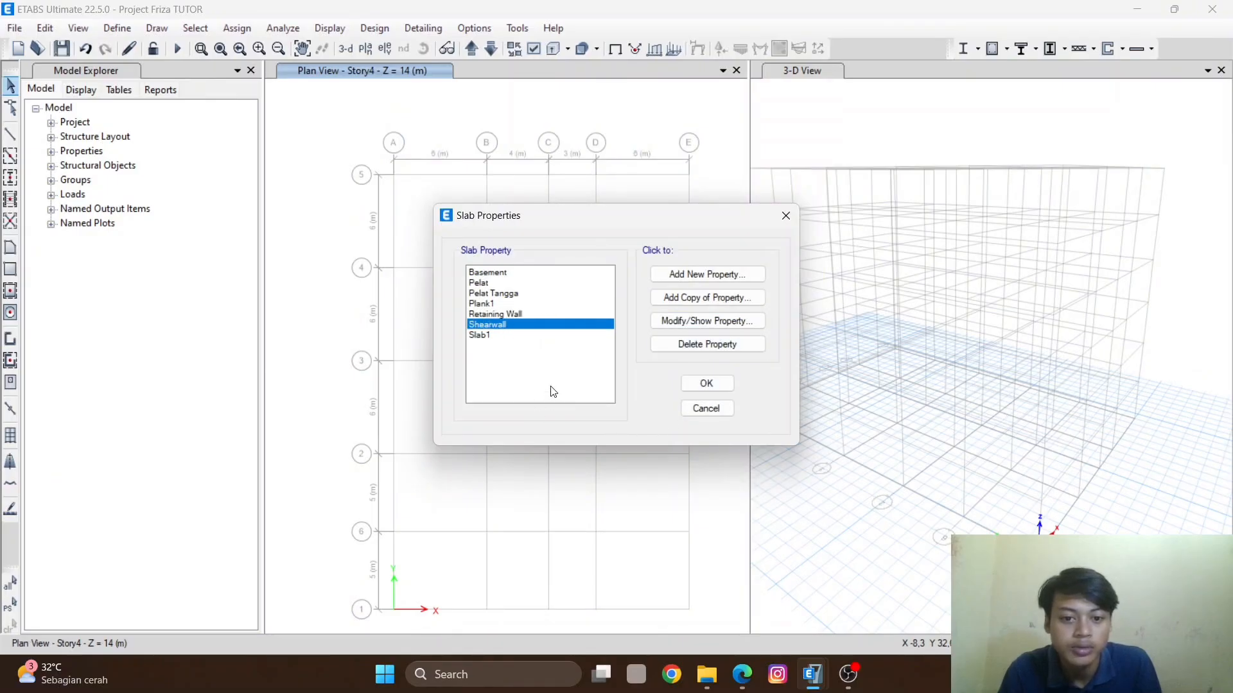
left_click(705, 385)
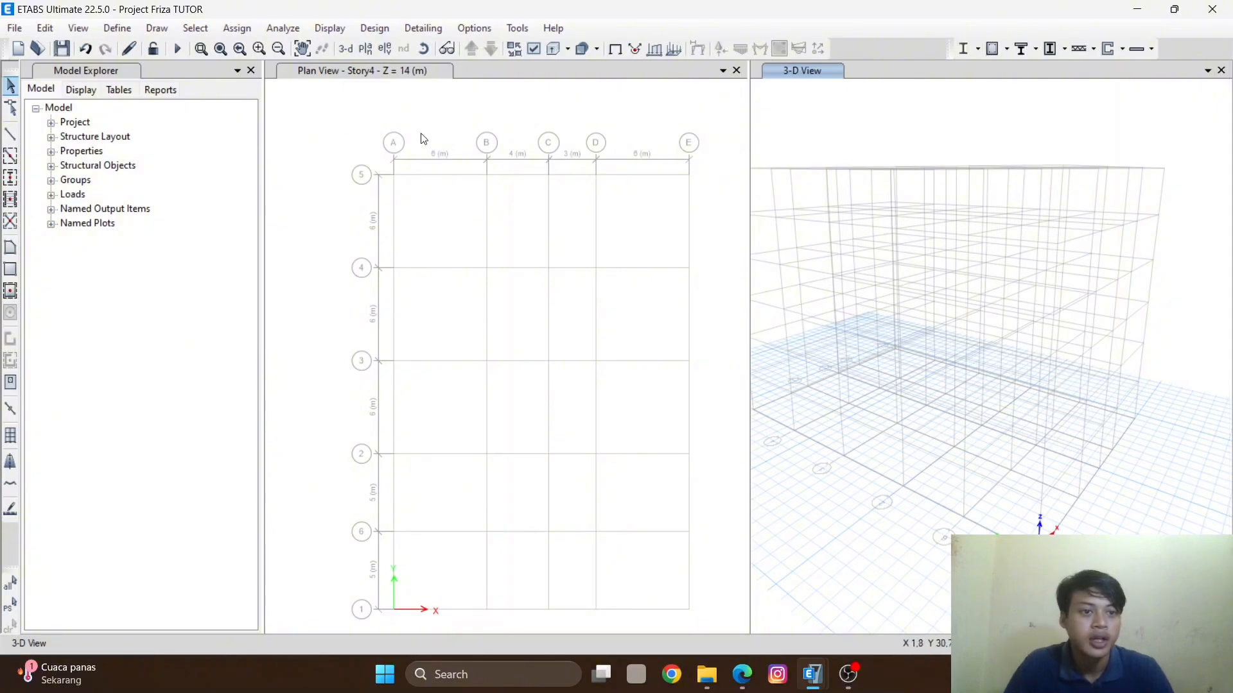
- Start adding a new ASCE 7-10 response spectrum function
left_click(117, 28)
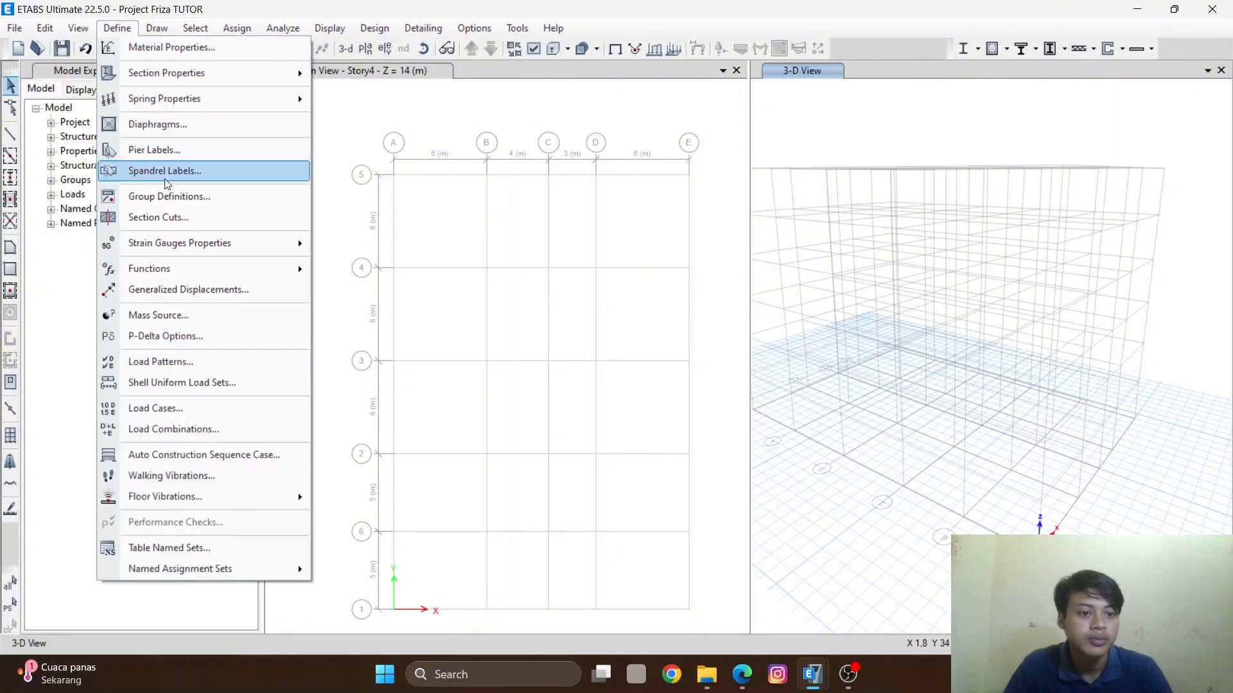
mouse_move(160, 270)
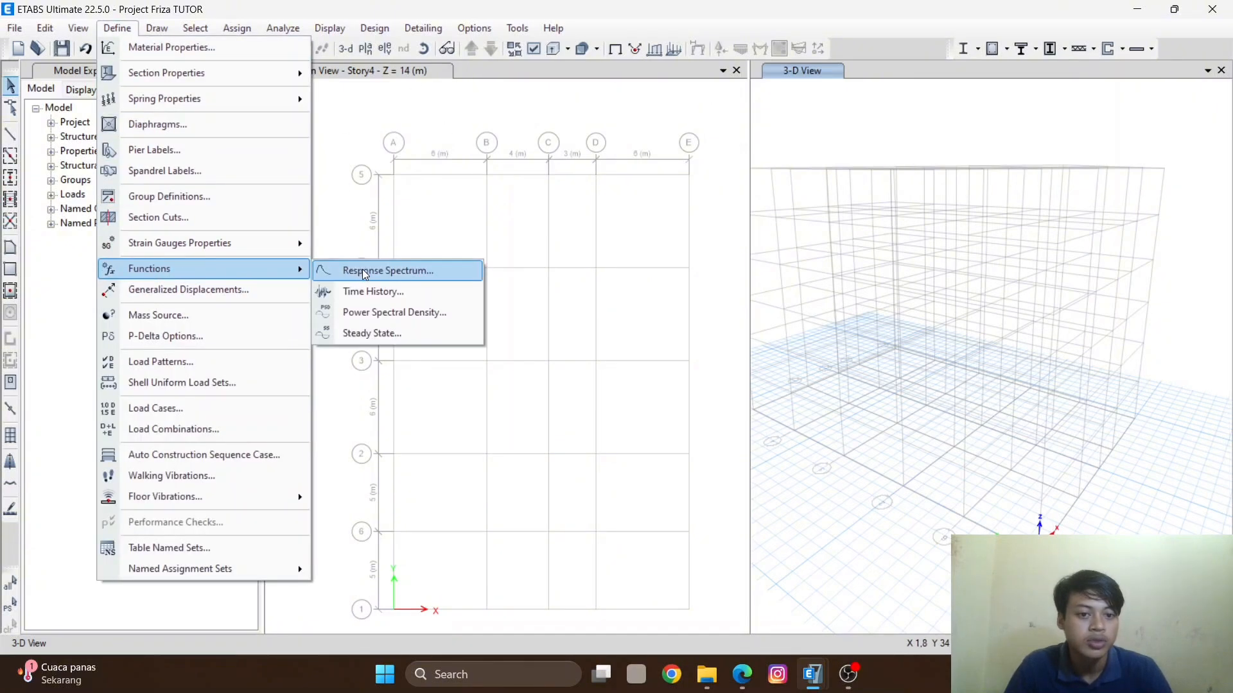
left_click(386, 270)
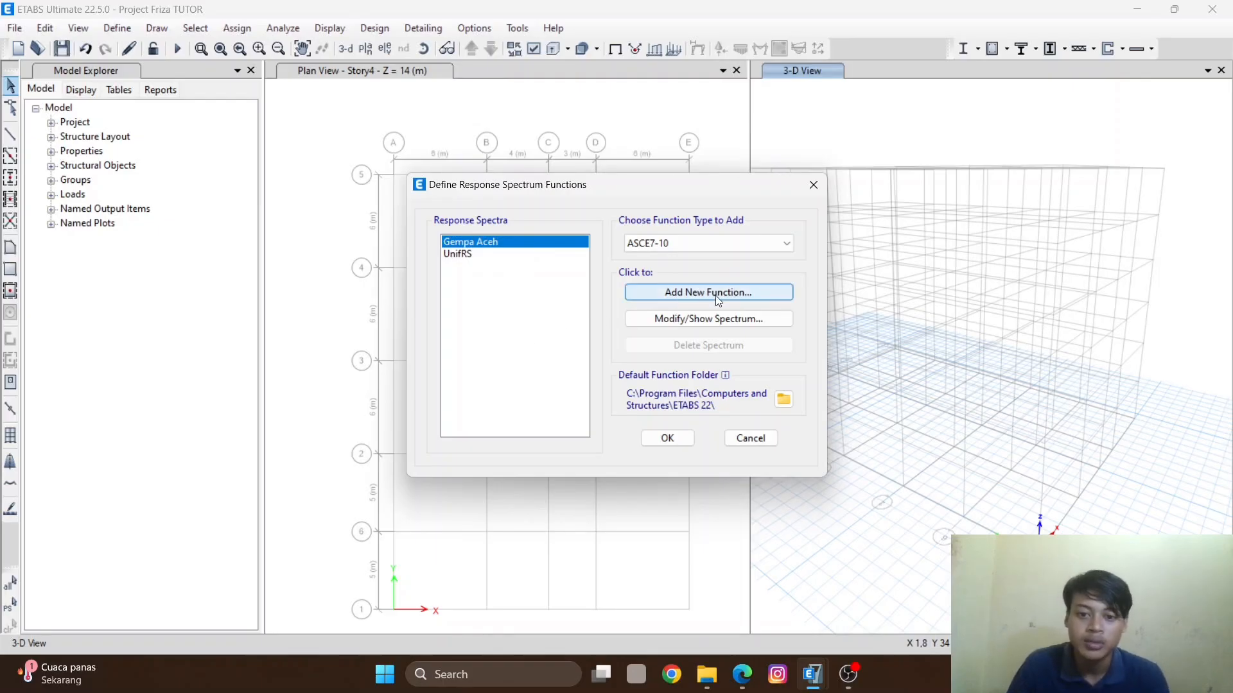
left_click(691, 294)
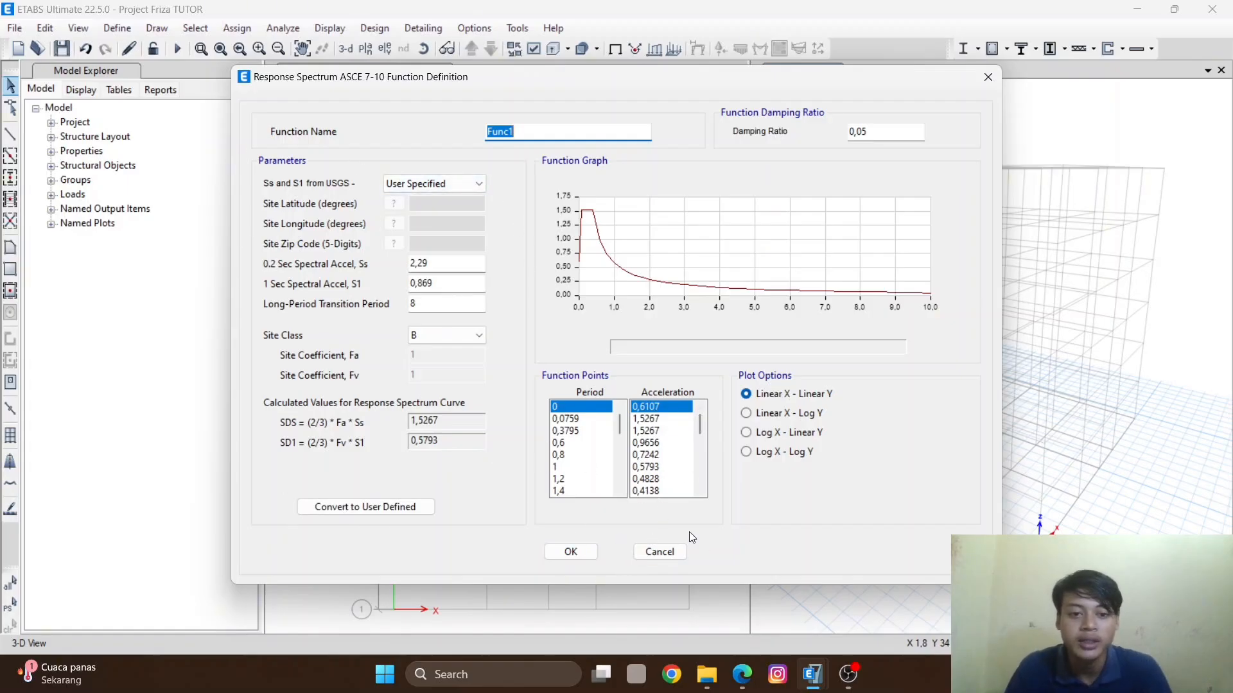
- Switch to Chrome, pick a browser profile, and search Google for RSA CIPTA KARYA
left_click(671, 674)
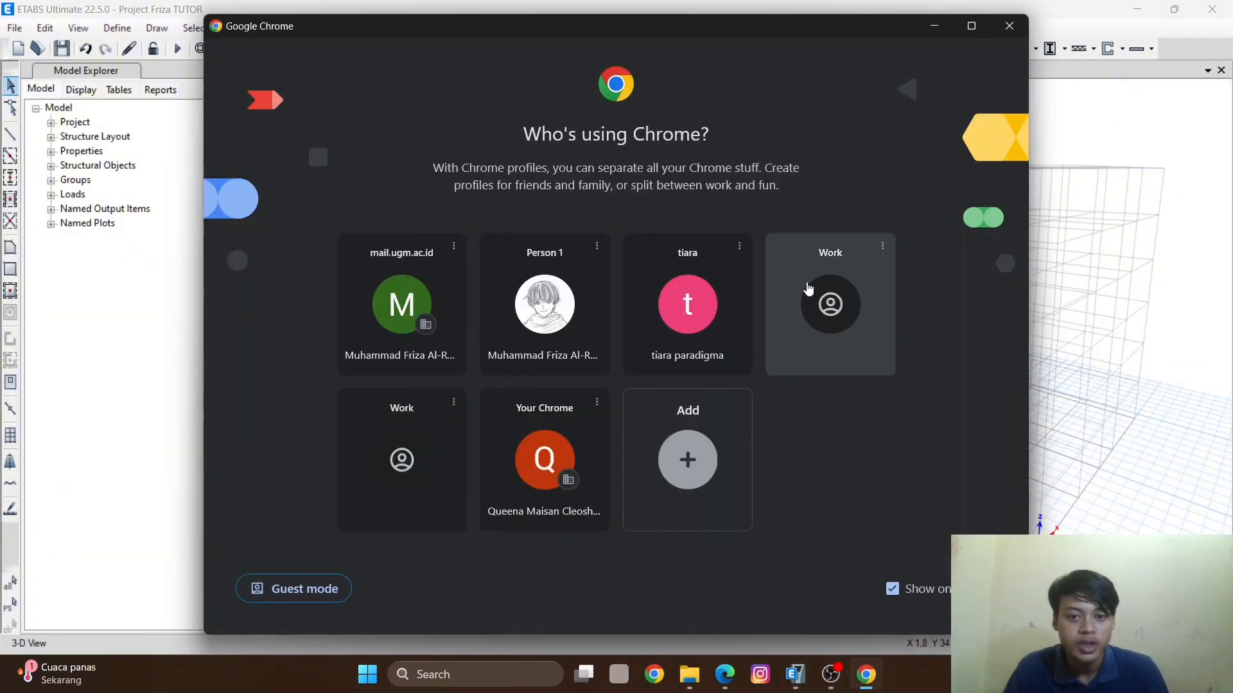
left_click(545, 309)
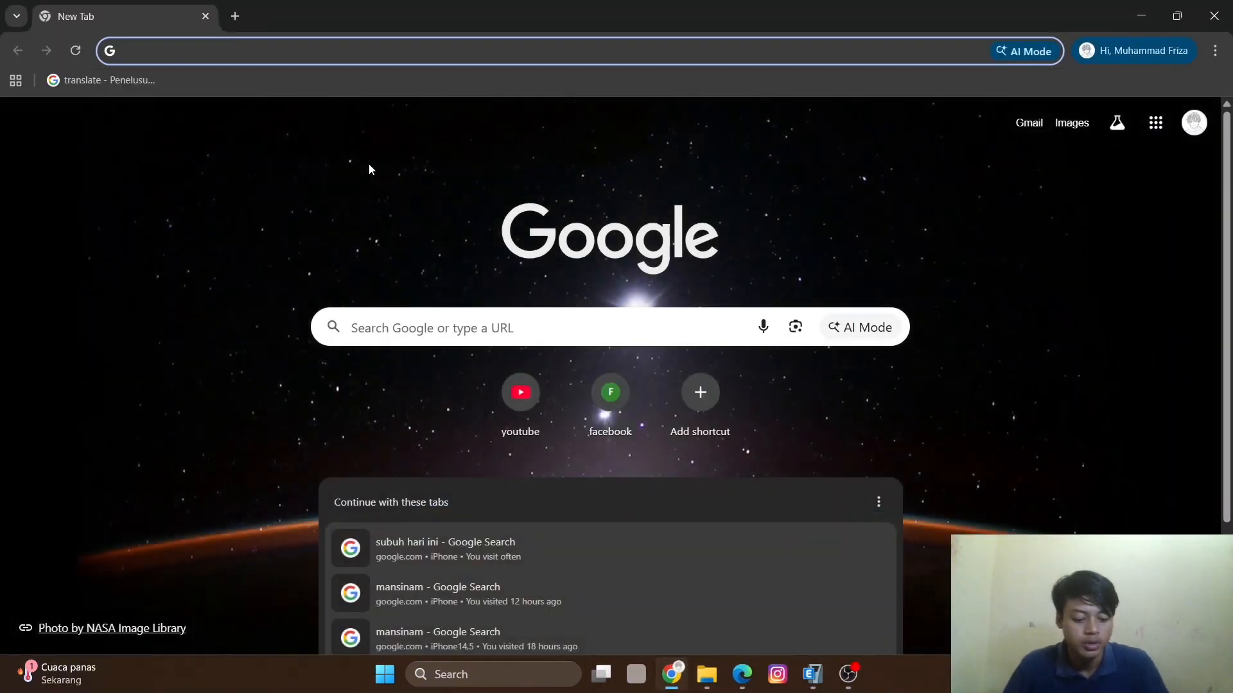
type("RSA")
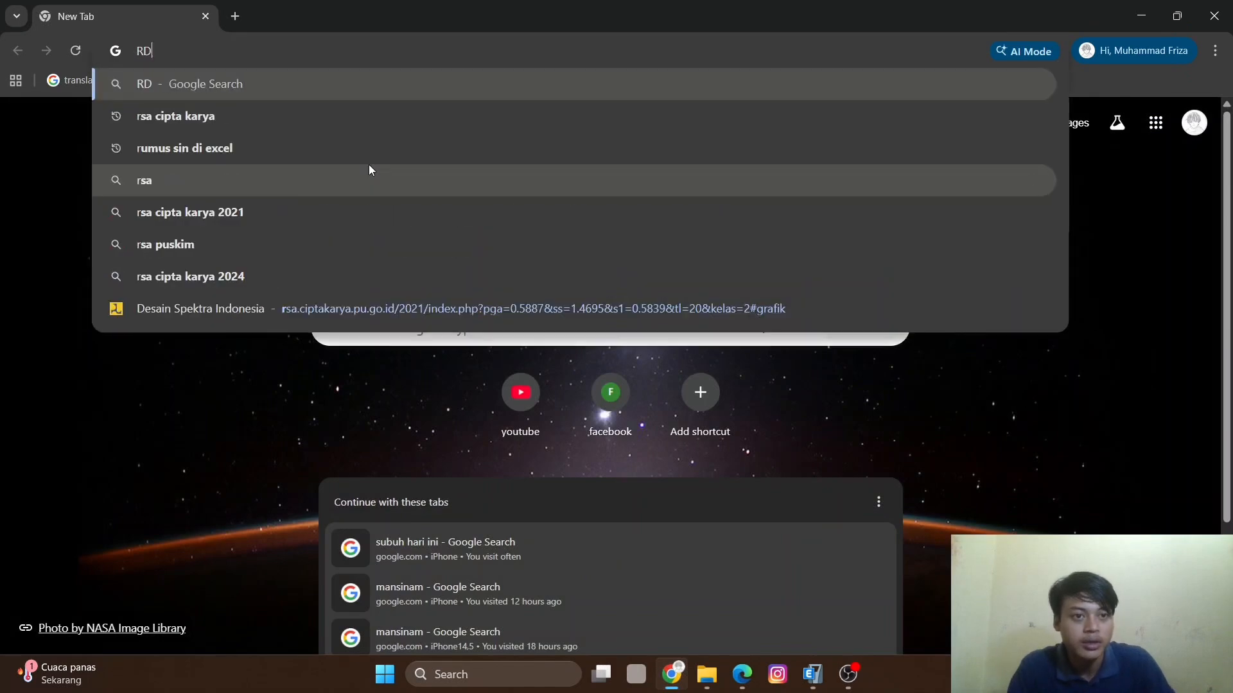
type(" CIPTA")
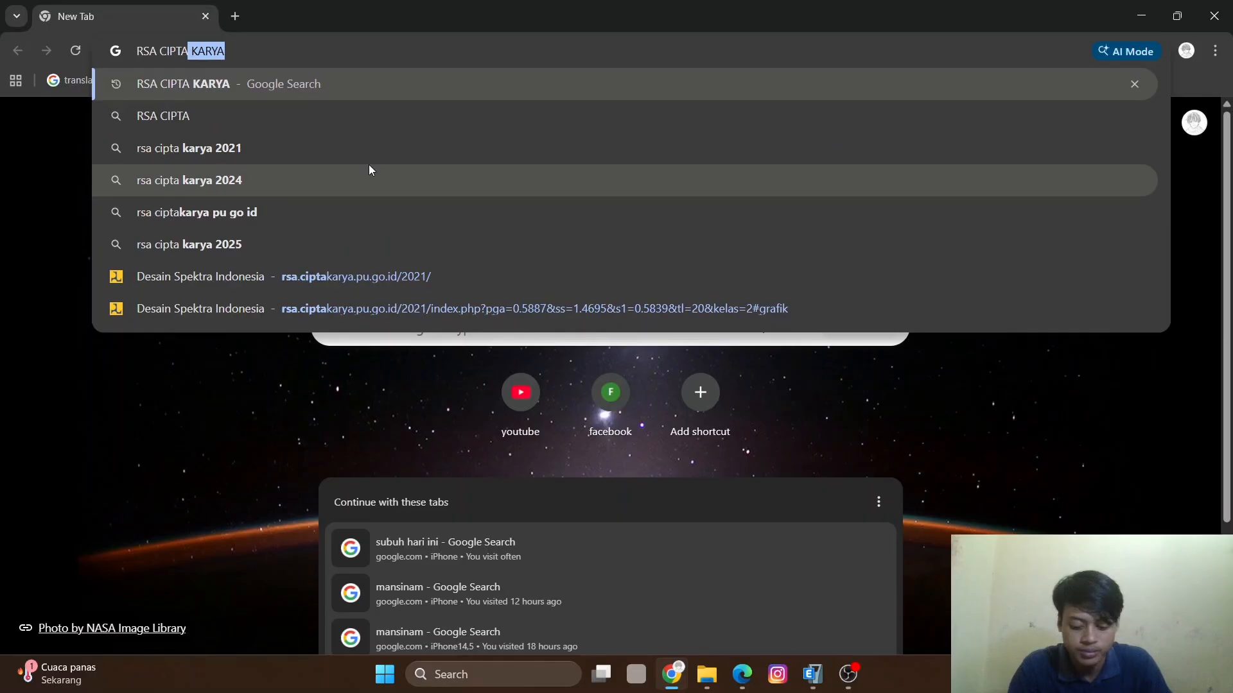
key("Right")
key("Return")
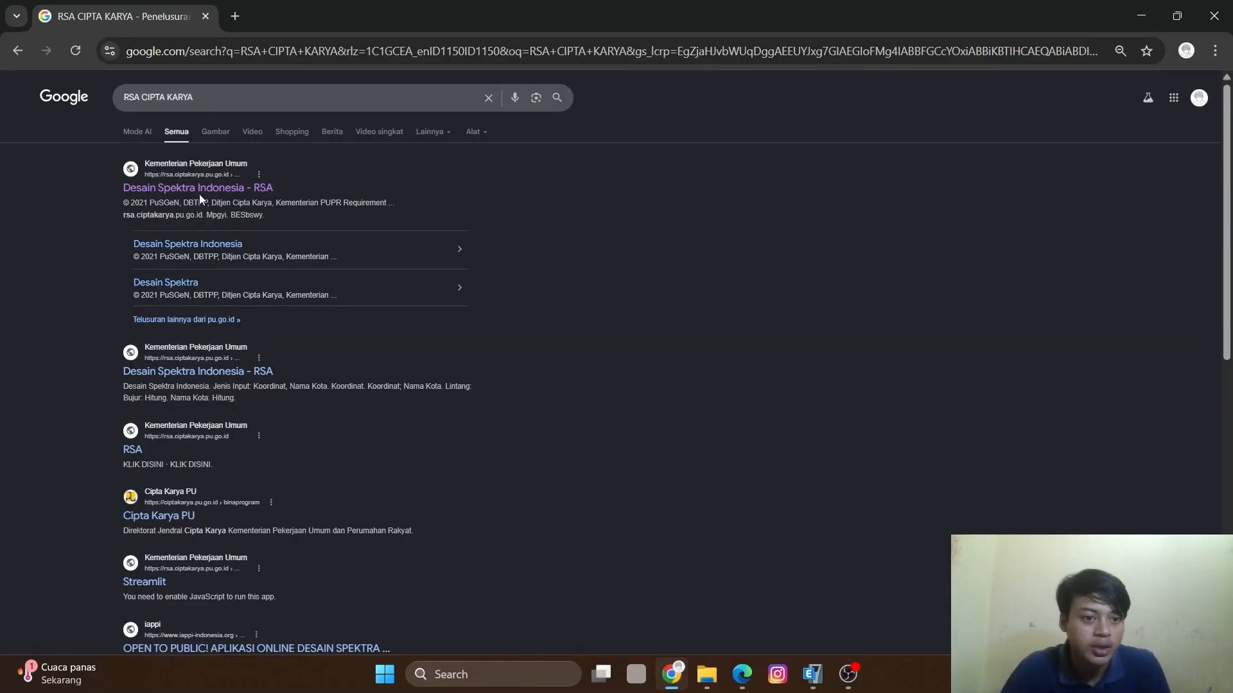
- Open the Desain Spektra Indonesia website from the search results
left_click(179, 186)
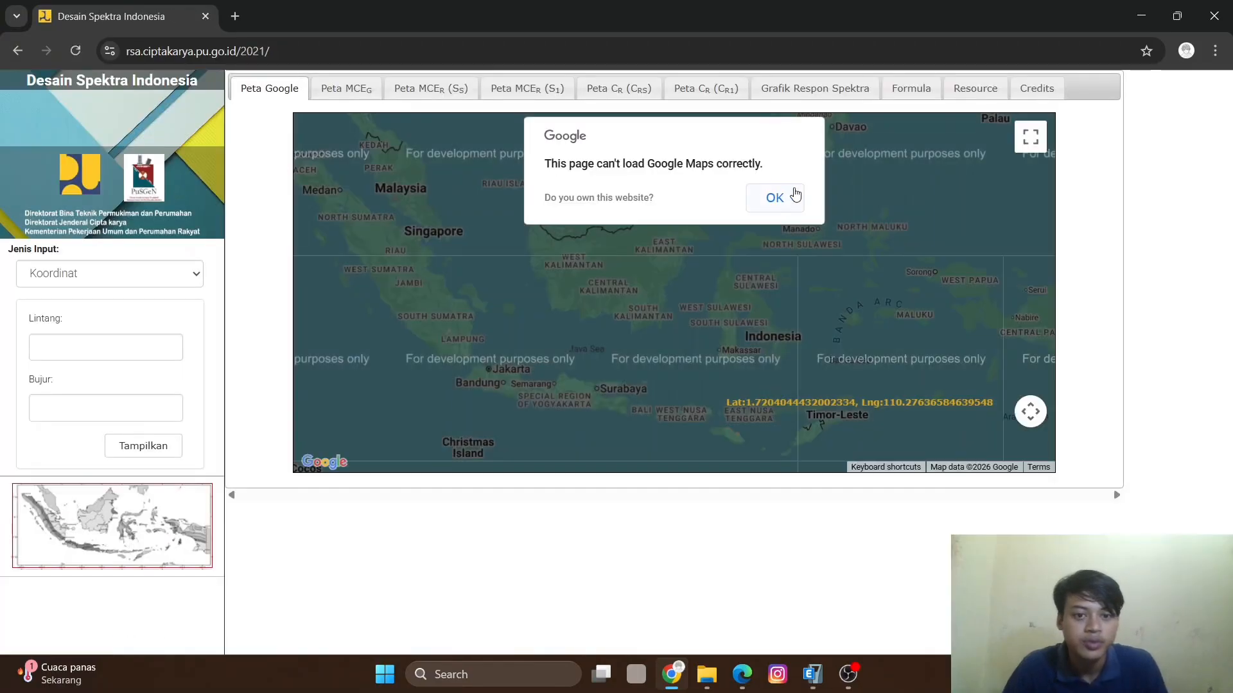
left_click(776, 199)
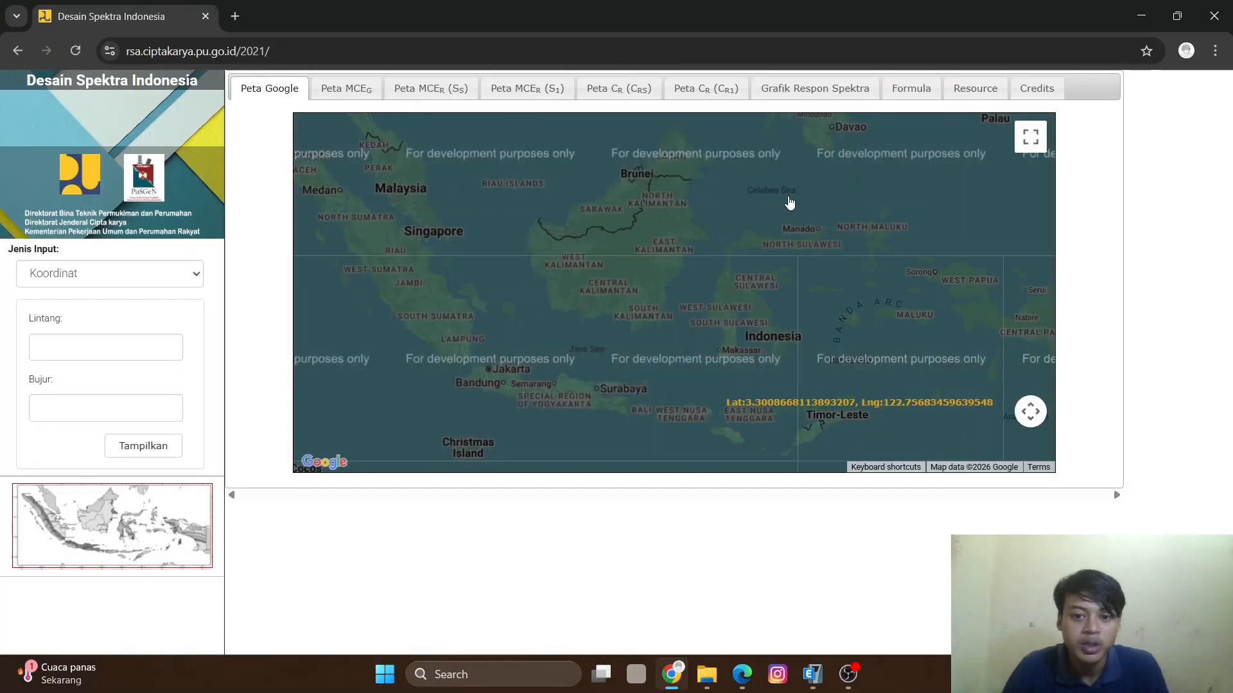
scroll(557, 393, "up", 1)
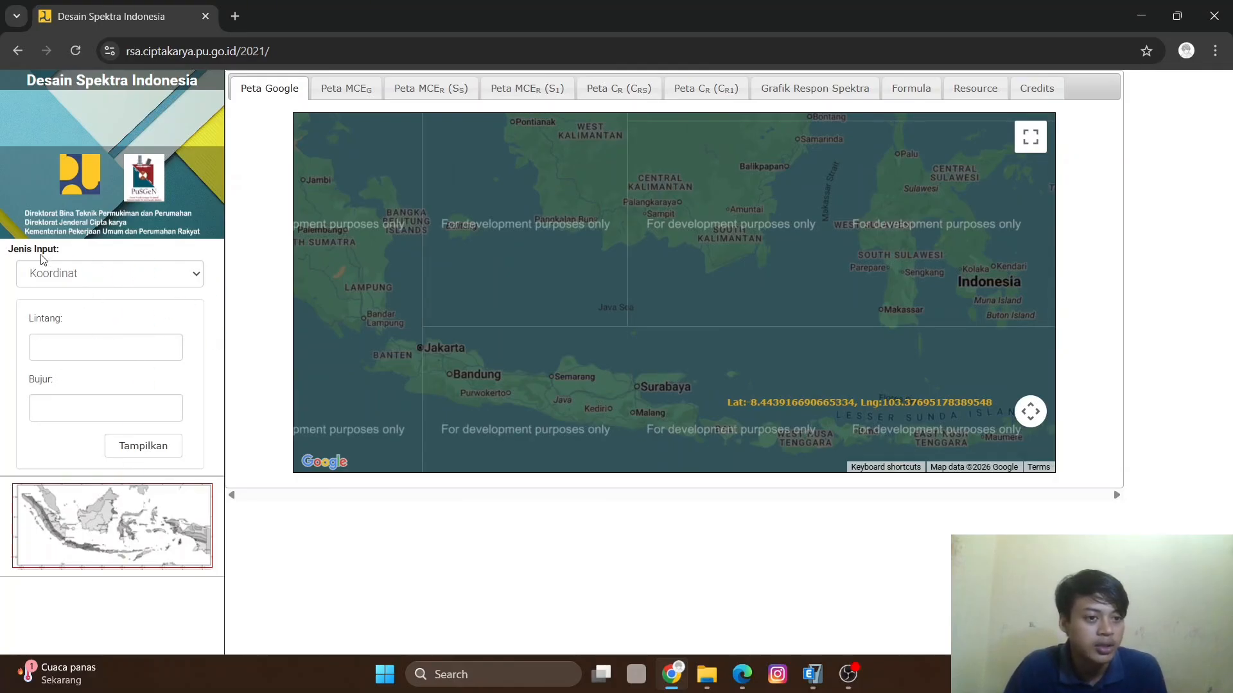
- Switch the input type to Nama Kota and display the design response spectrum for the city Banda
left_click(170, 269)
left_click(112, 319)
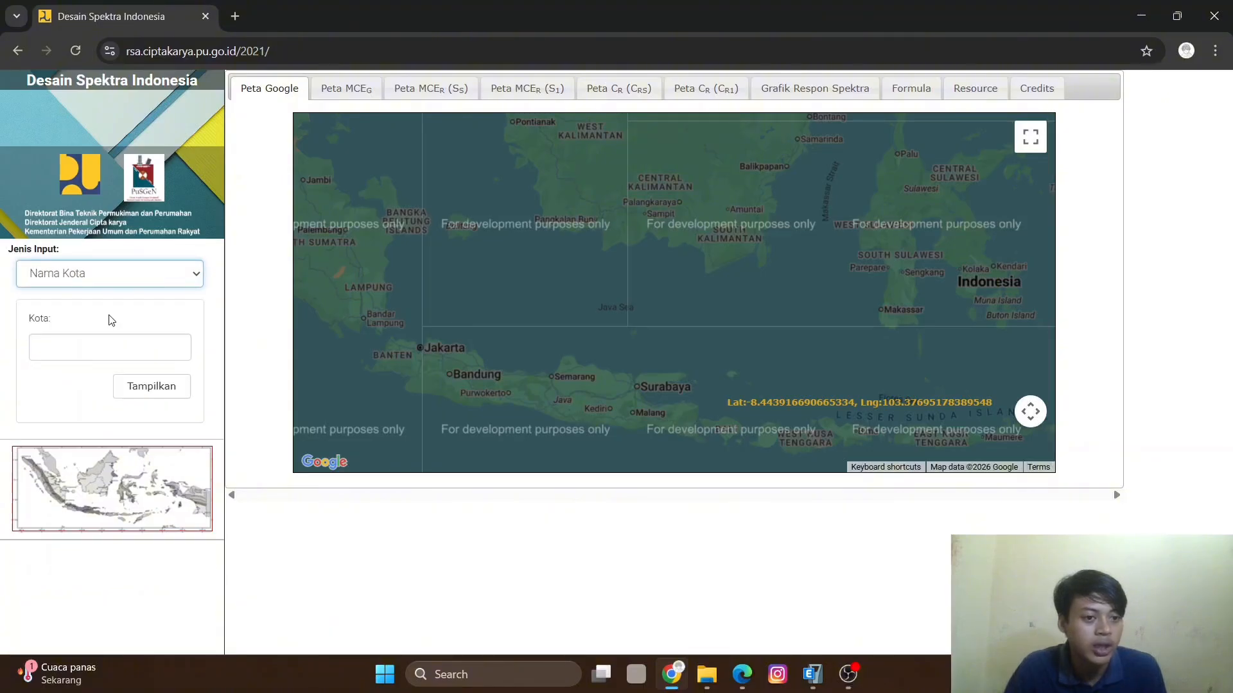
left_click(101, 346)
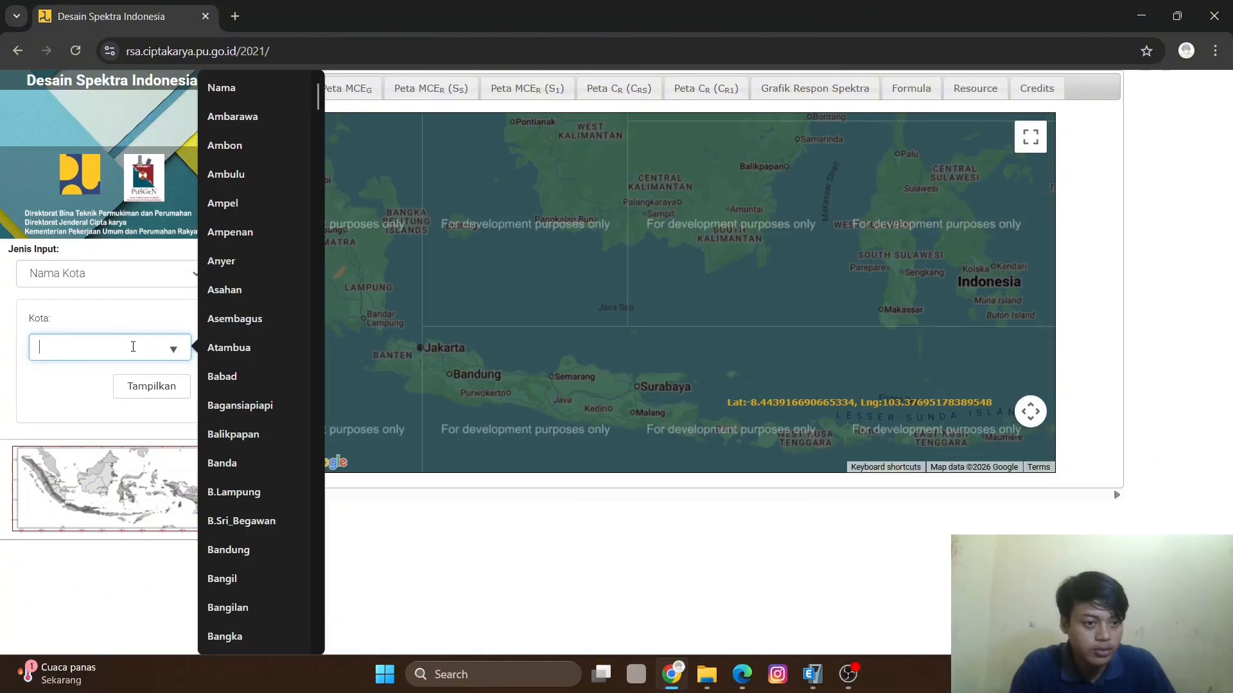
type("ABN")
key("BackSpace")
key("BackSpace")
key("BackSpace")
type("BANDA")
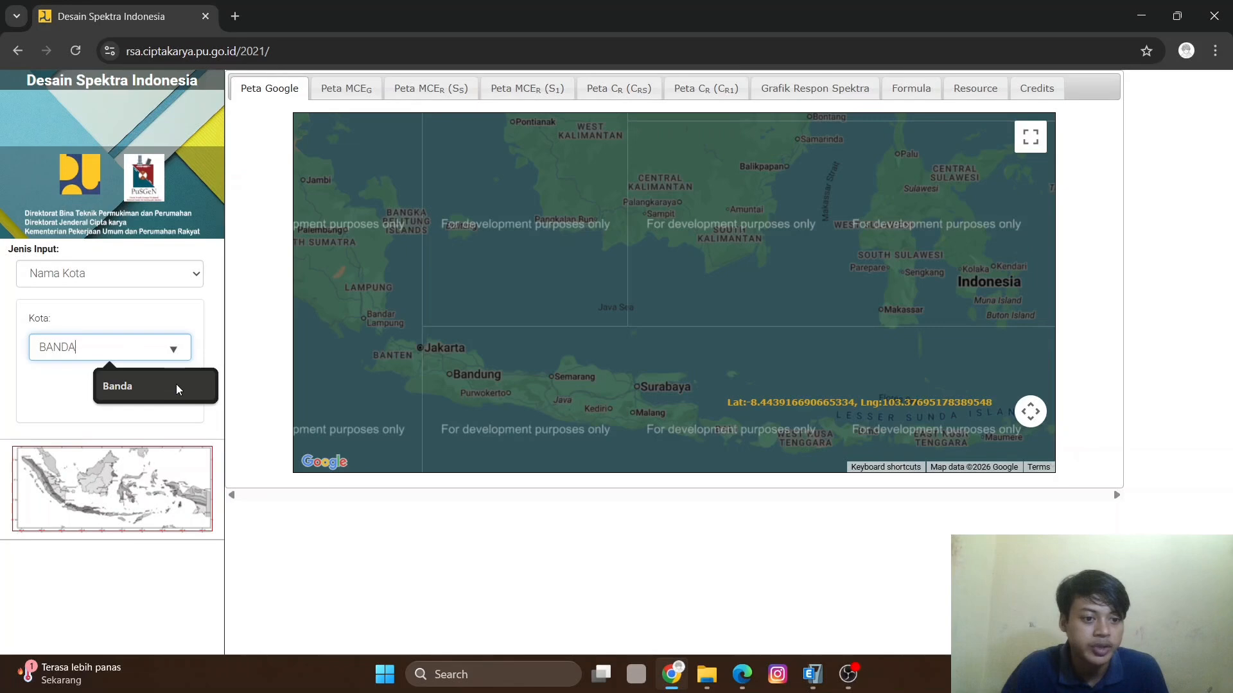
left_click(131, 392)
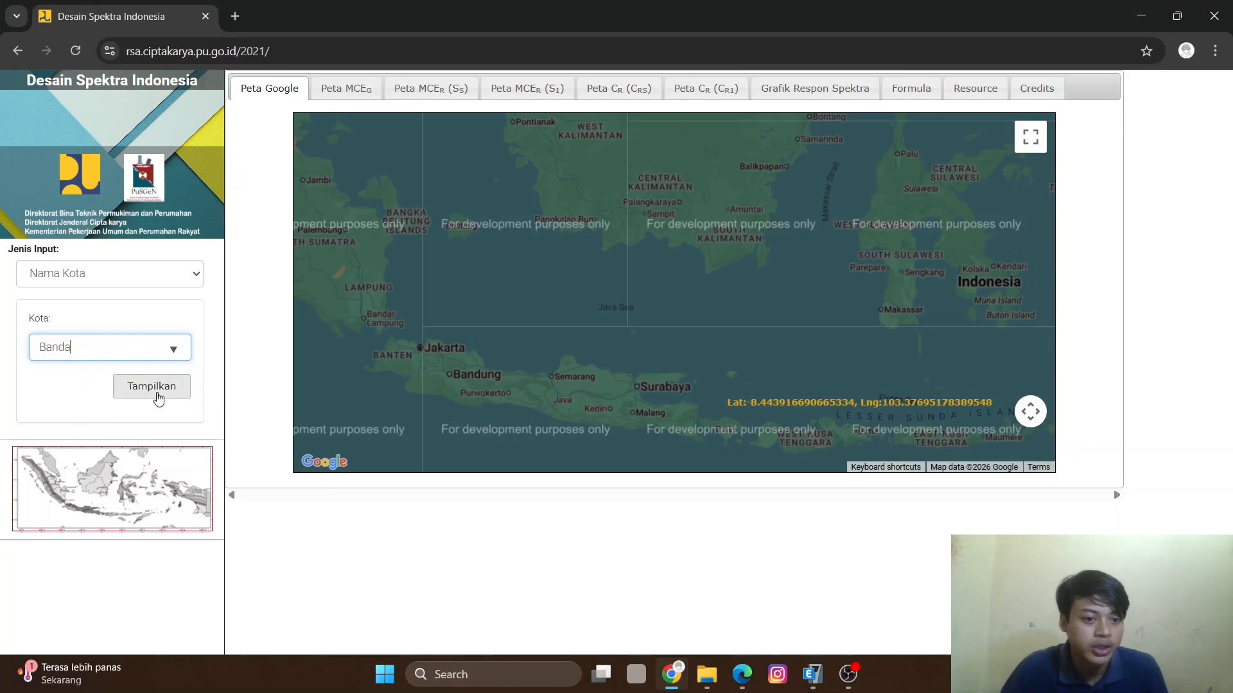
left_click(157, 393)
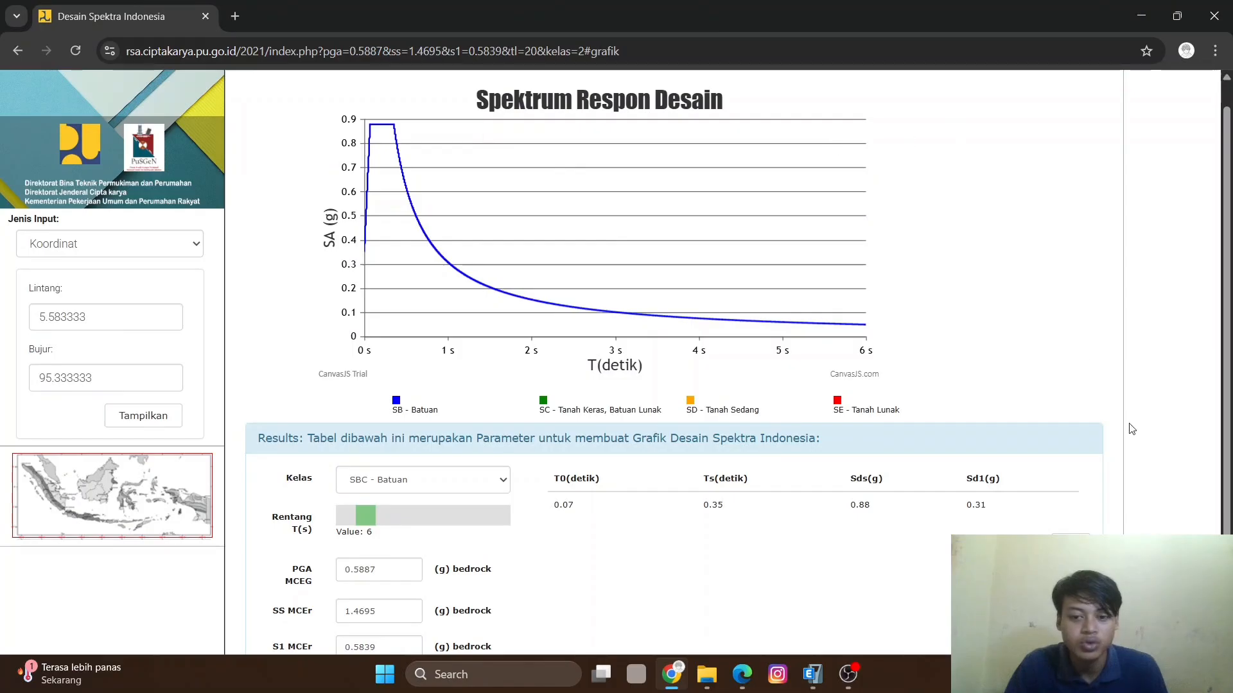
- Examine the design spectrum graph and the parameter table beneath it
scroll(449, 524, "down", 3)
scroll(345, 410, "up", 3)
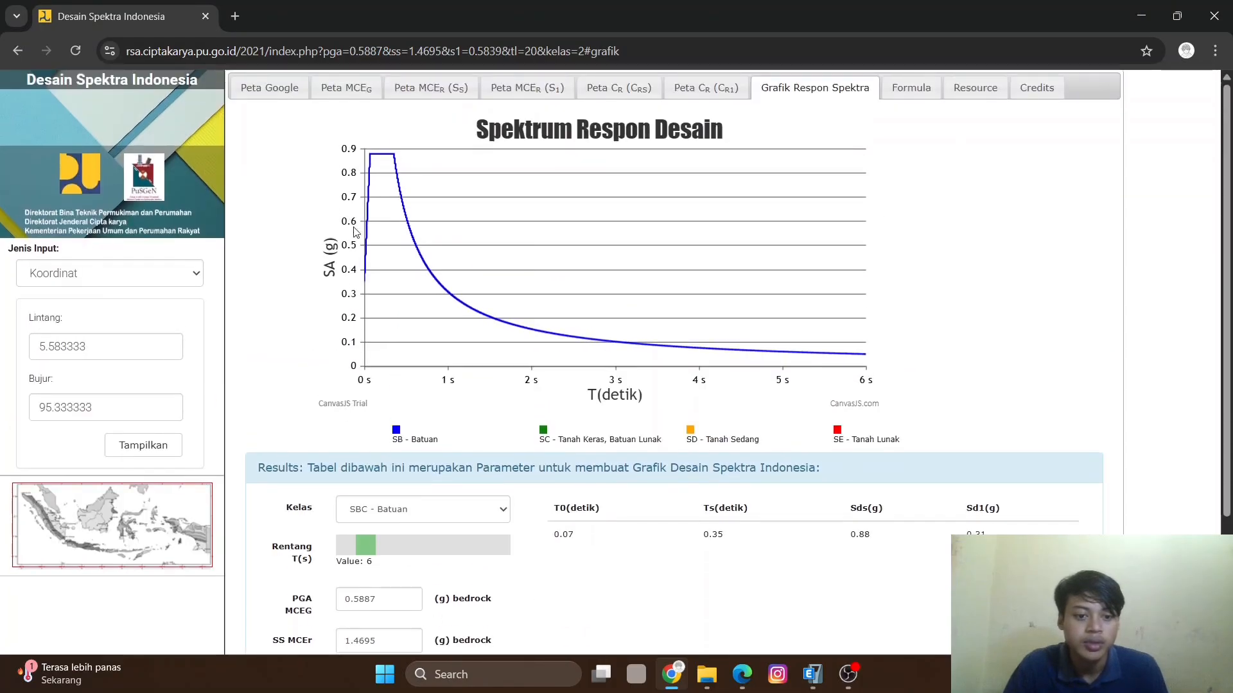
scroll(351, 228, "down", 1)
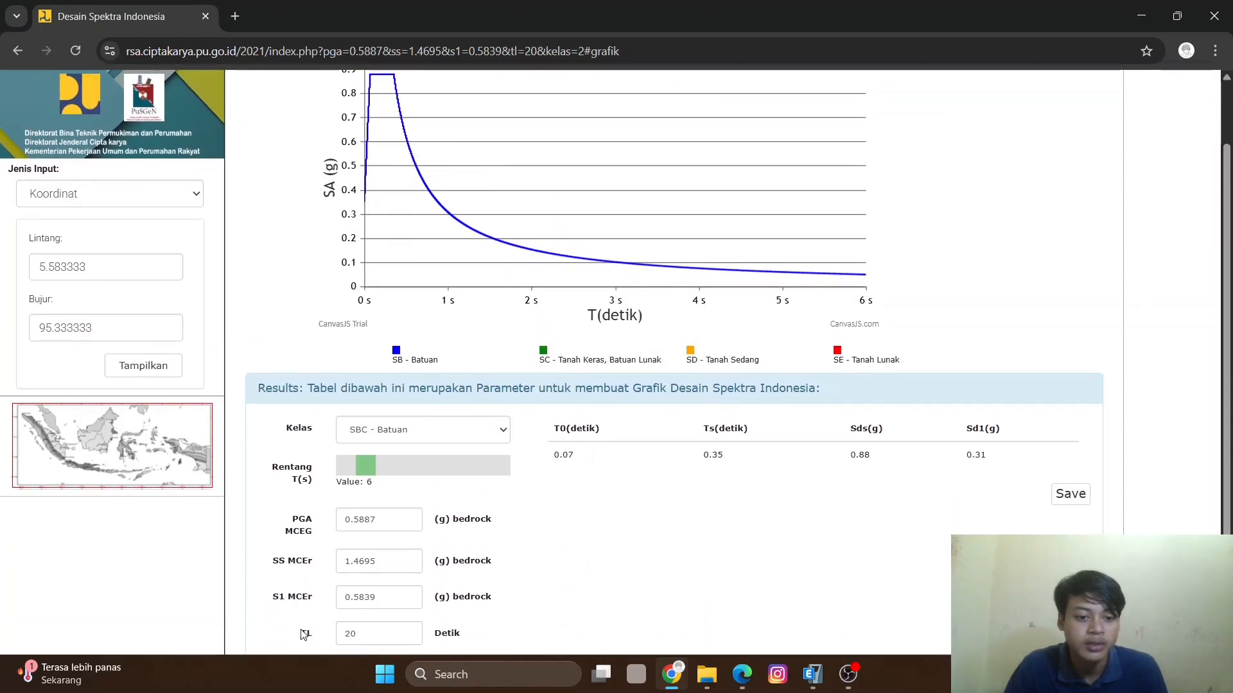
scroll(398, 385, "up", 1)
scroll(427, 278, "down", 2)
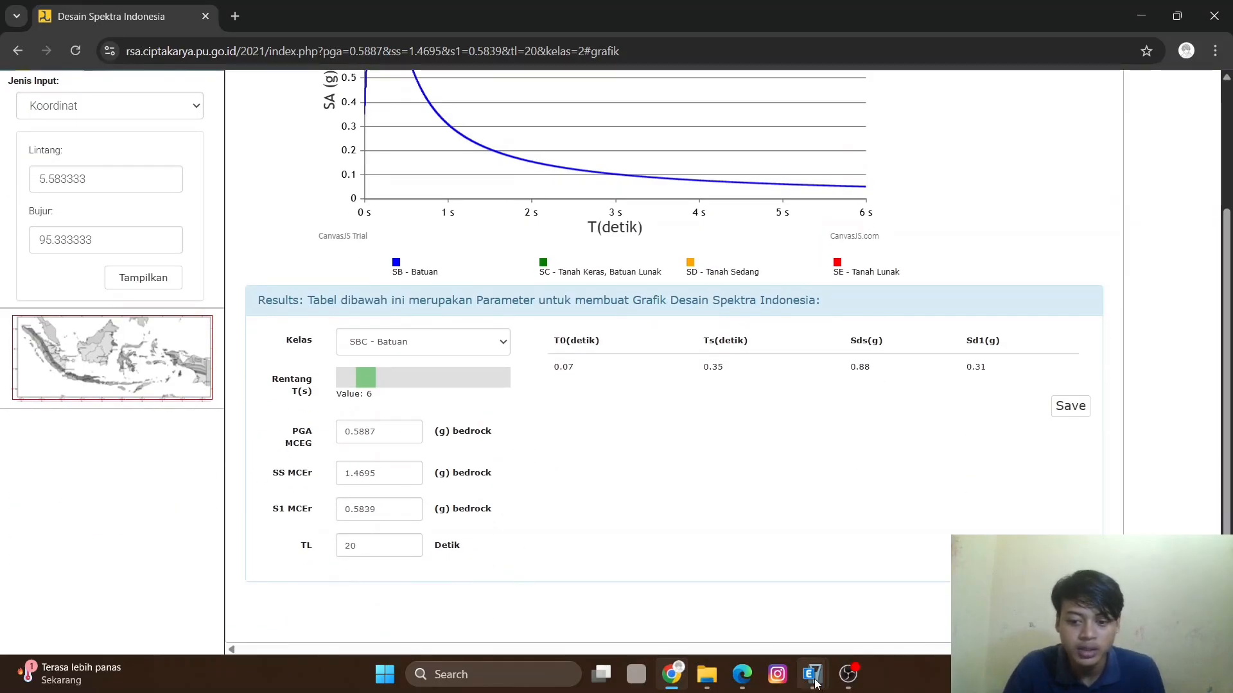
- Copy the SS MCEr value from the Desain Spektra Indonesia page into the function's 0.2 sec spectral acceleration Ss
mouse_move(813, 674)
left_click(877, 576)
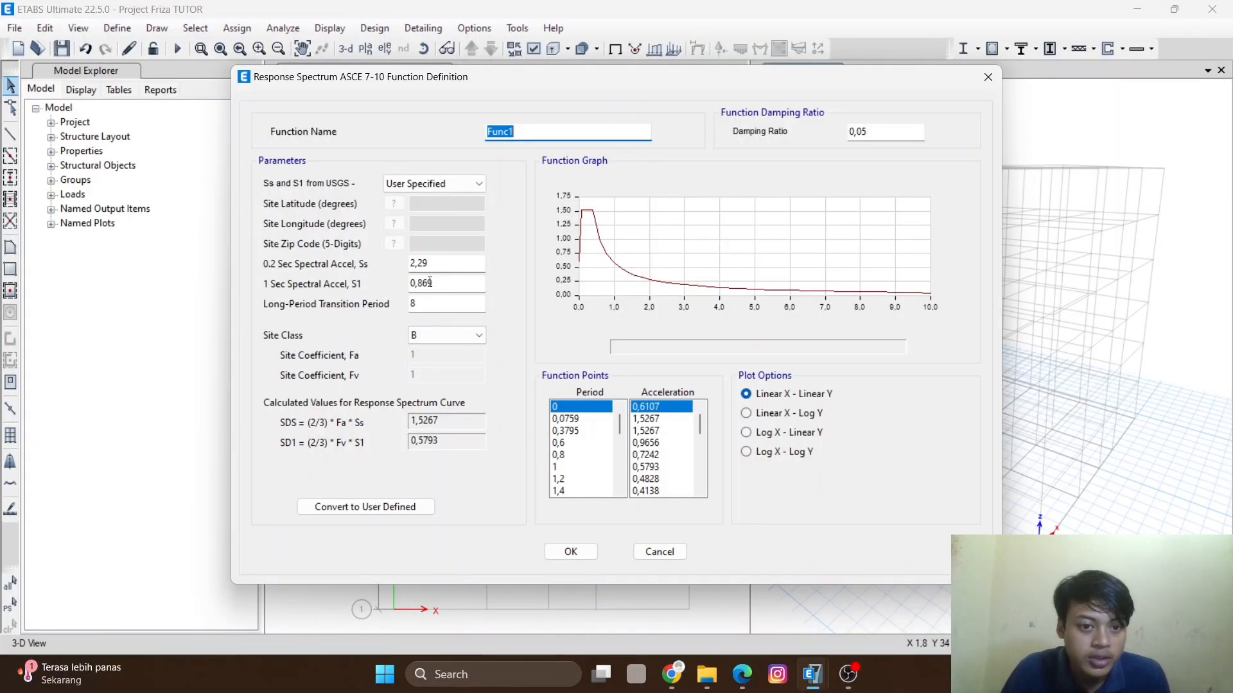
double_click(433, 262)
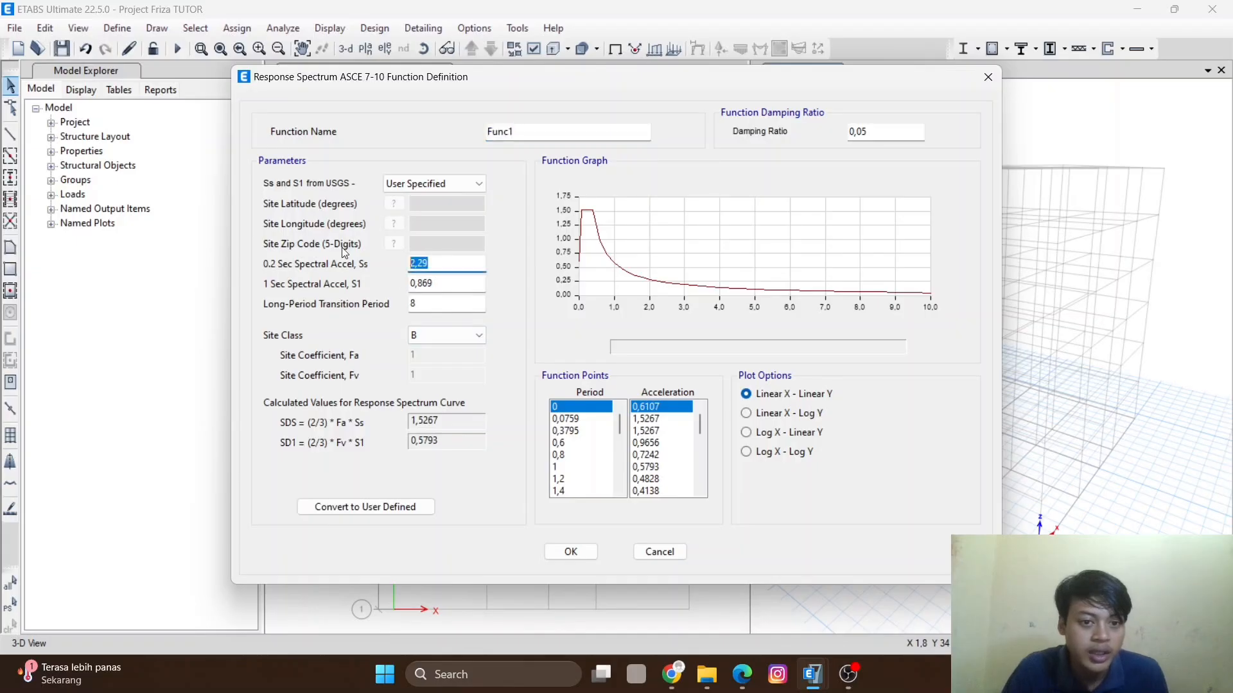
mouse_move(662, 671)
left_click(653, 604)
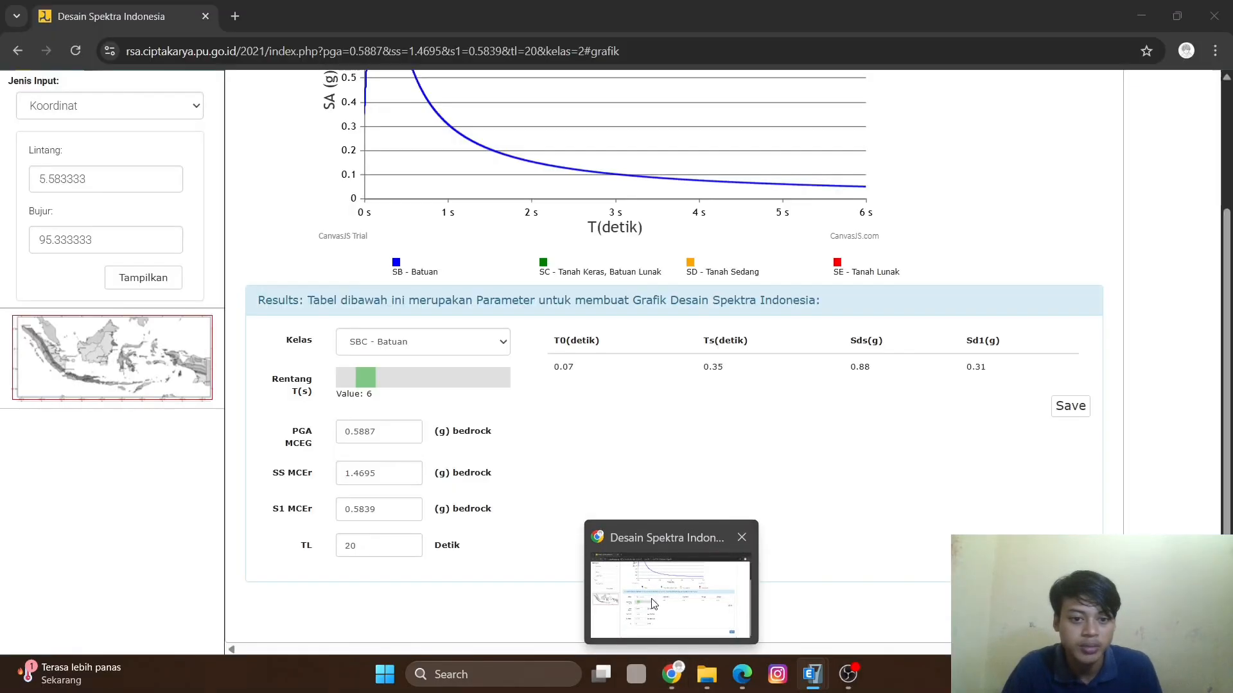
double_click(375, 472)
key("ctrl+c")
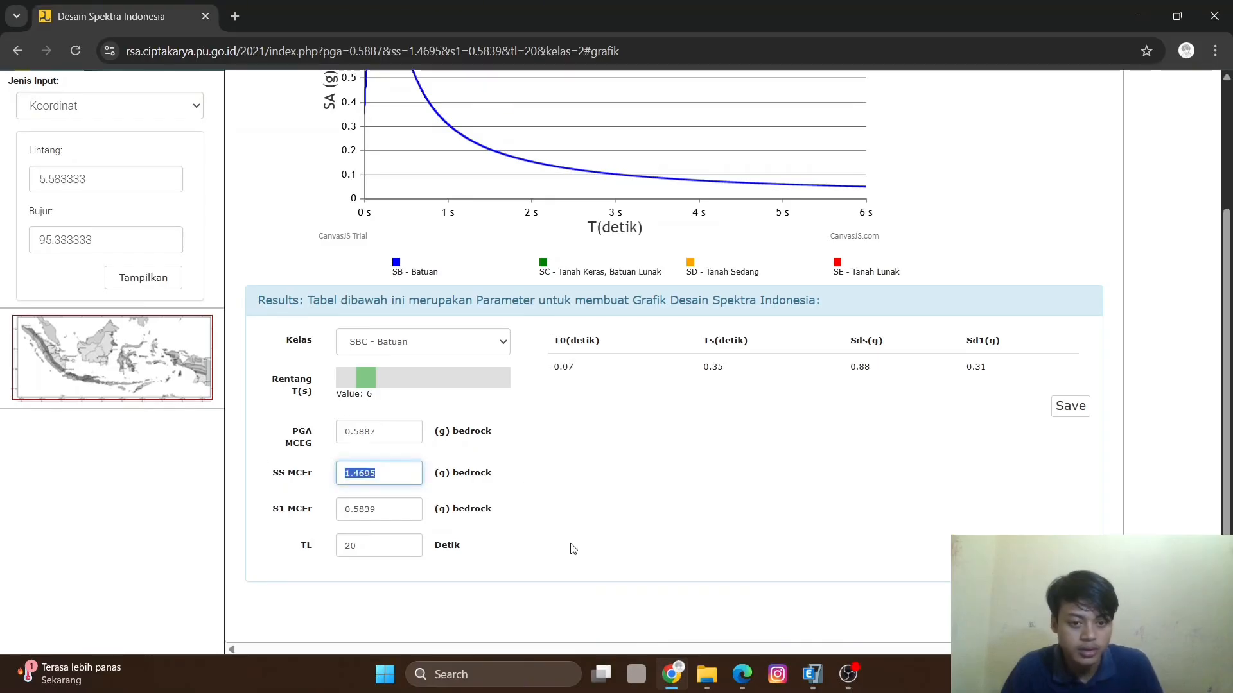
mouse_move(809, 684)
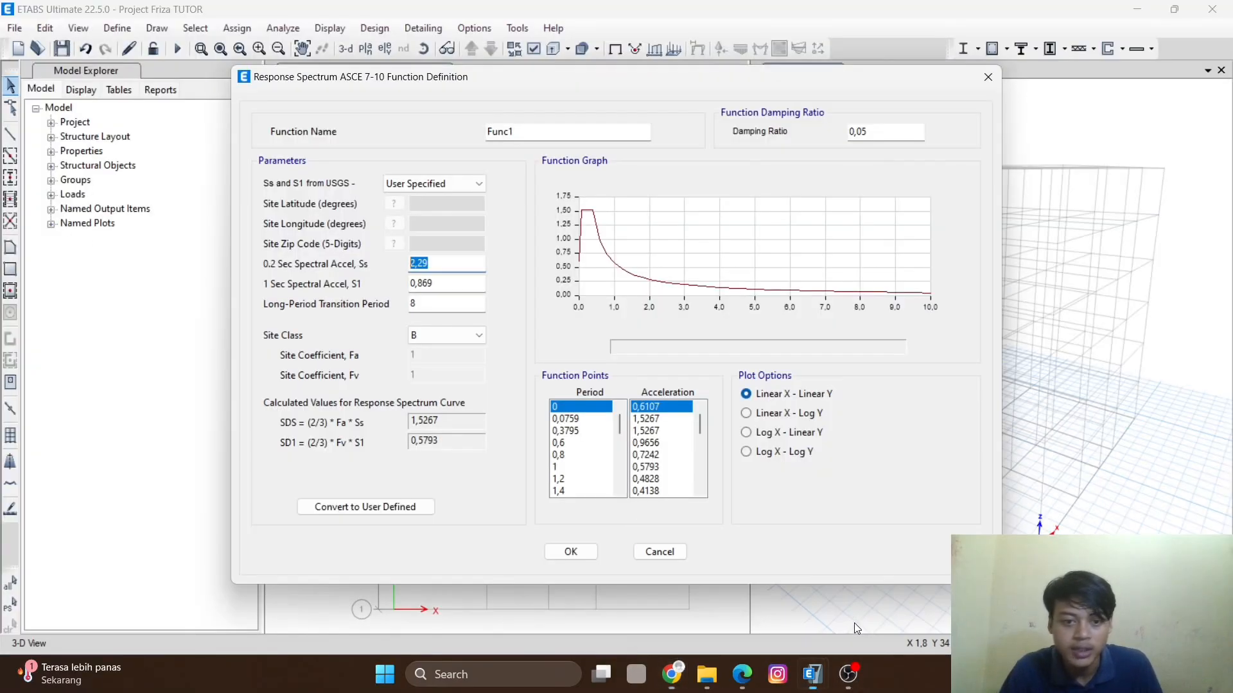
left_click(854, 610)
key("ctrl+v")
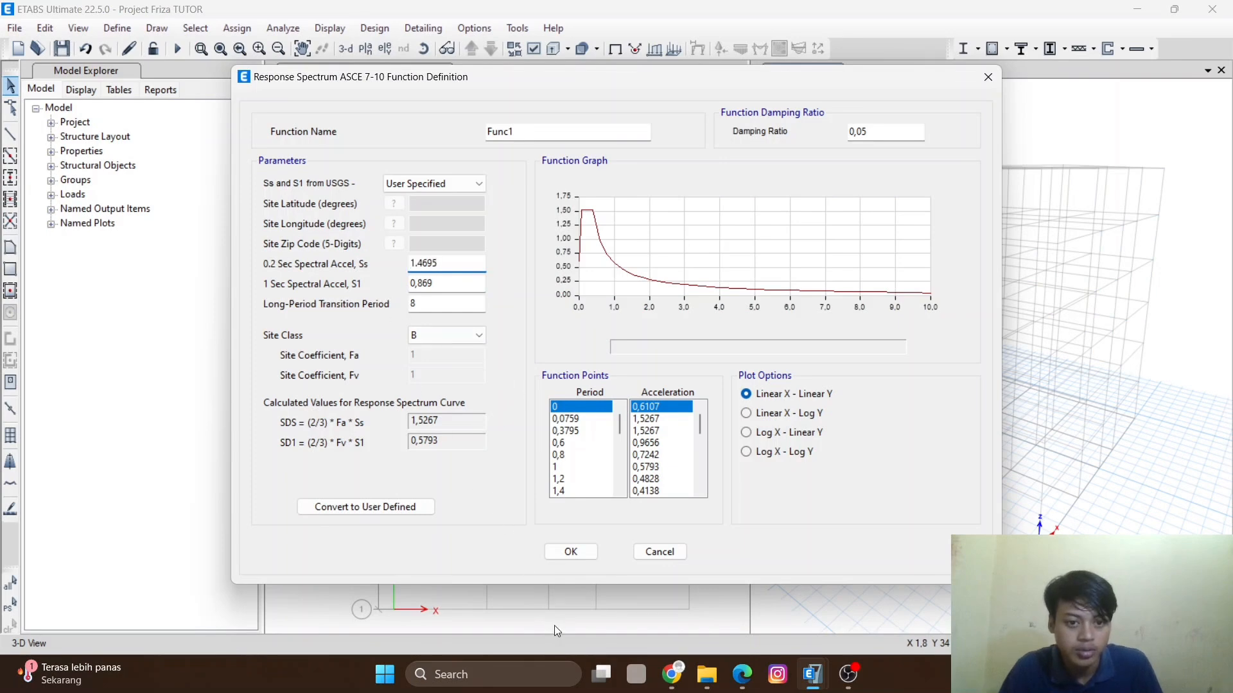
- Copy the S1 MCEr value 0.5839 from the web page into the function's 1 sec spectral acceleration S1
left_click(671, 674)
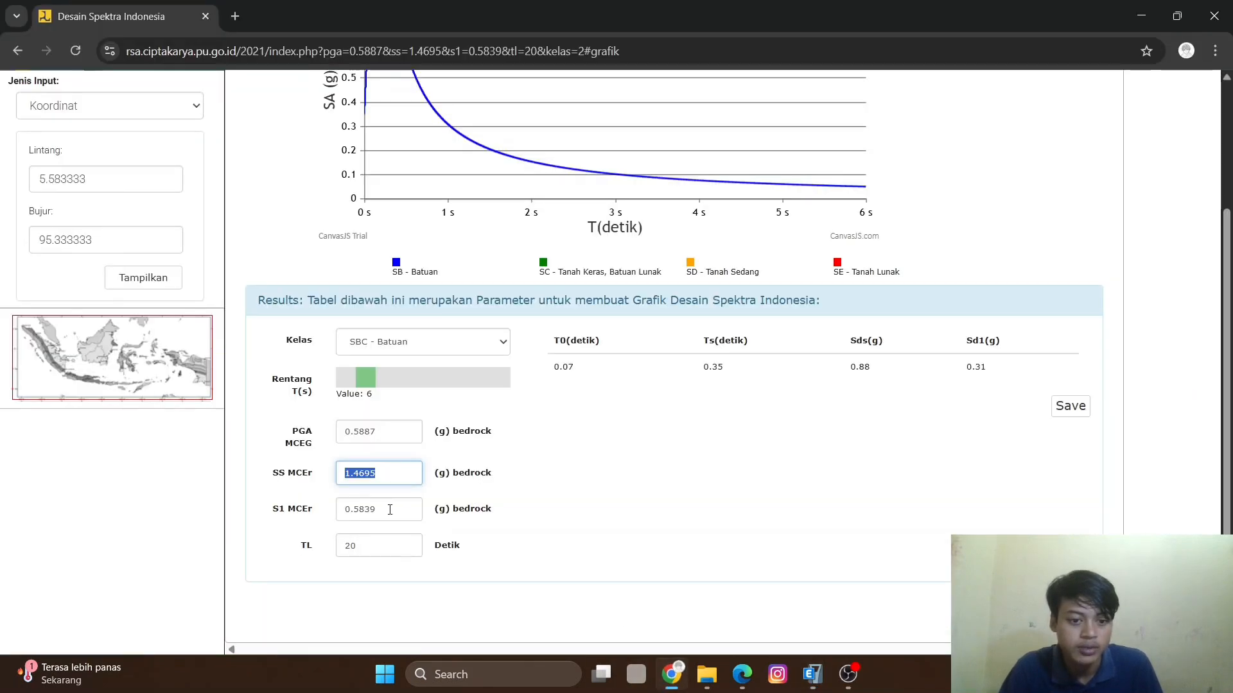
left_click_drag(390, 509, 299, 514)
key("ctrl+c")
mouse_move(812, 674)
left_click(800, 560)
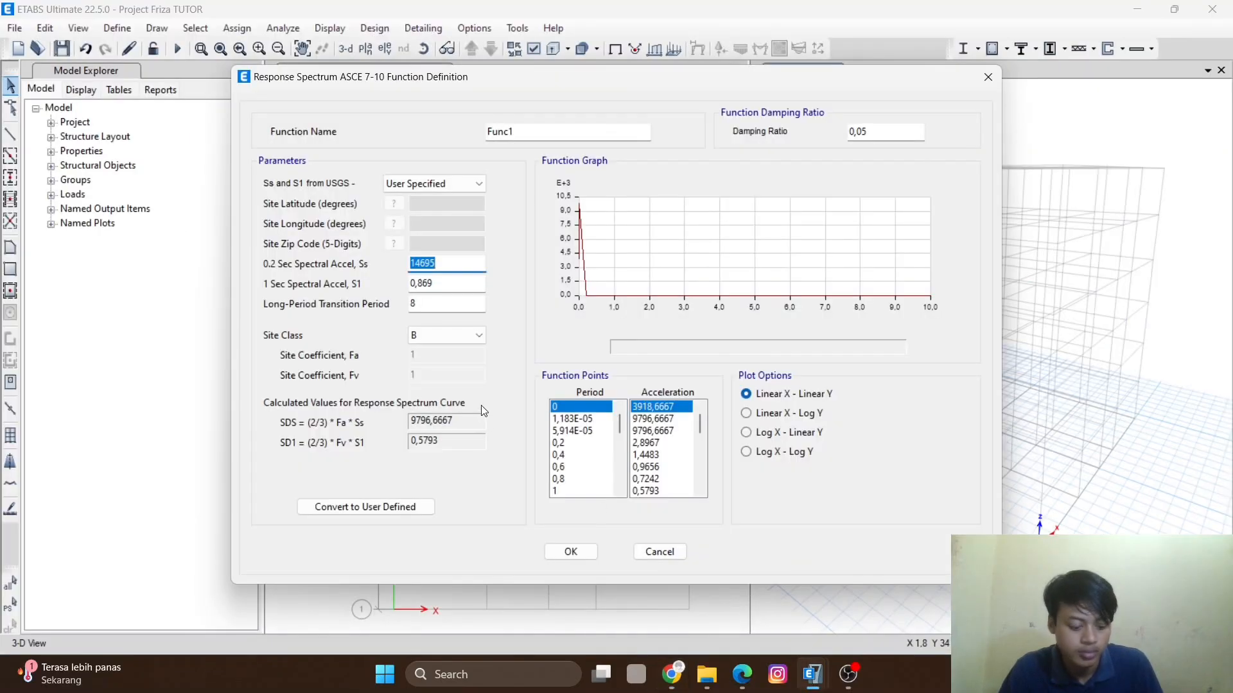
double_click(445, 284)
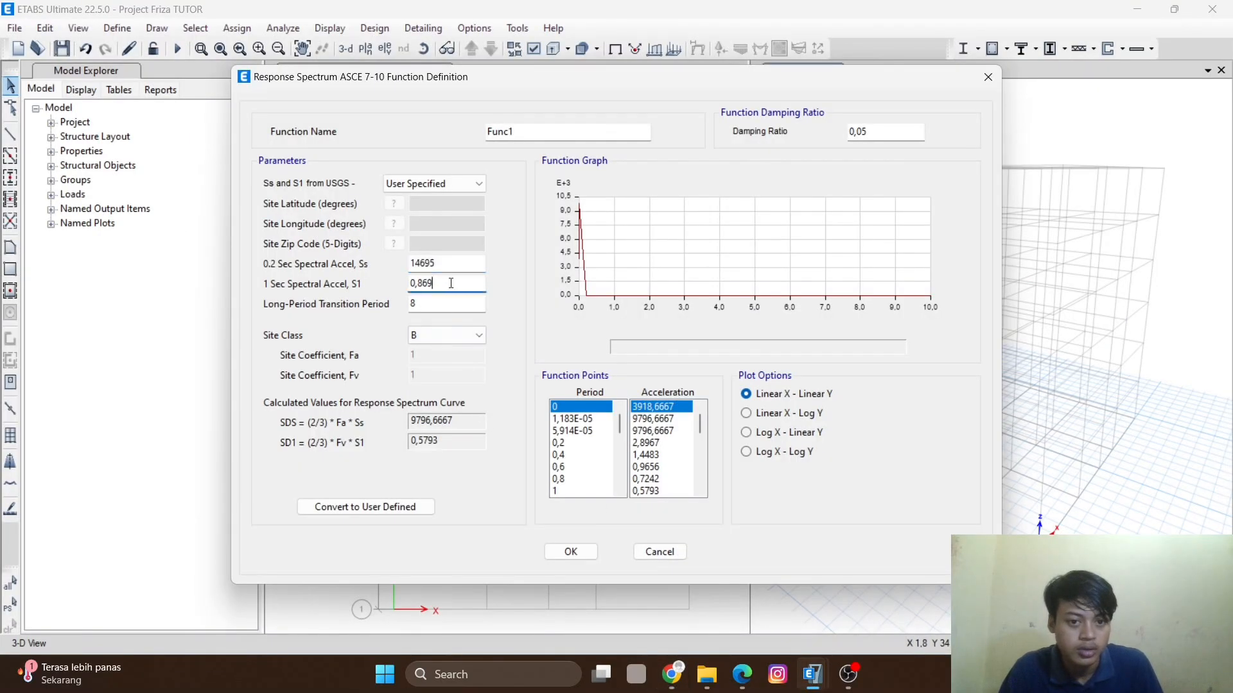
key("ctrl+v")
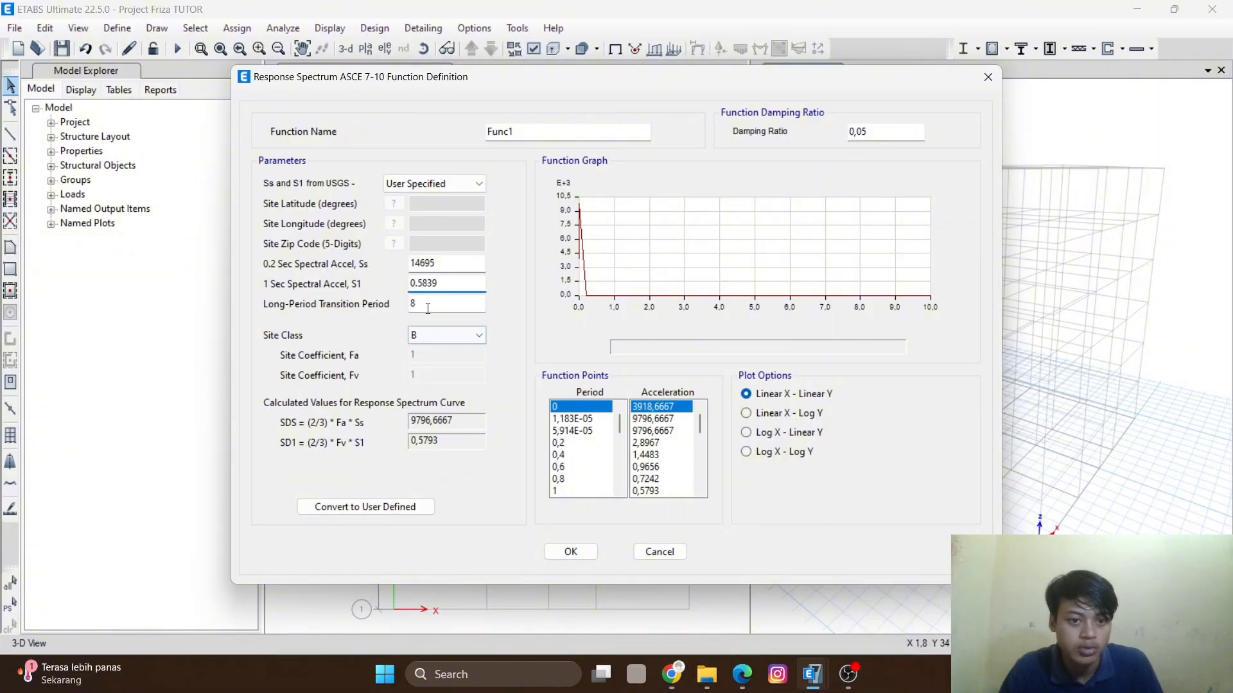
- Set the long-period transition period to 20 and cancel the response spectrum function definition
left_click(671, 674)
left_click(671, 674)
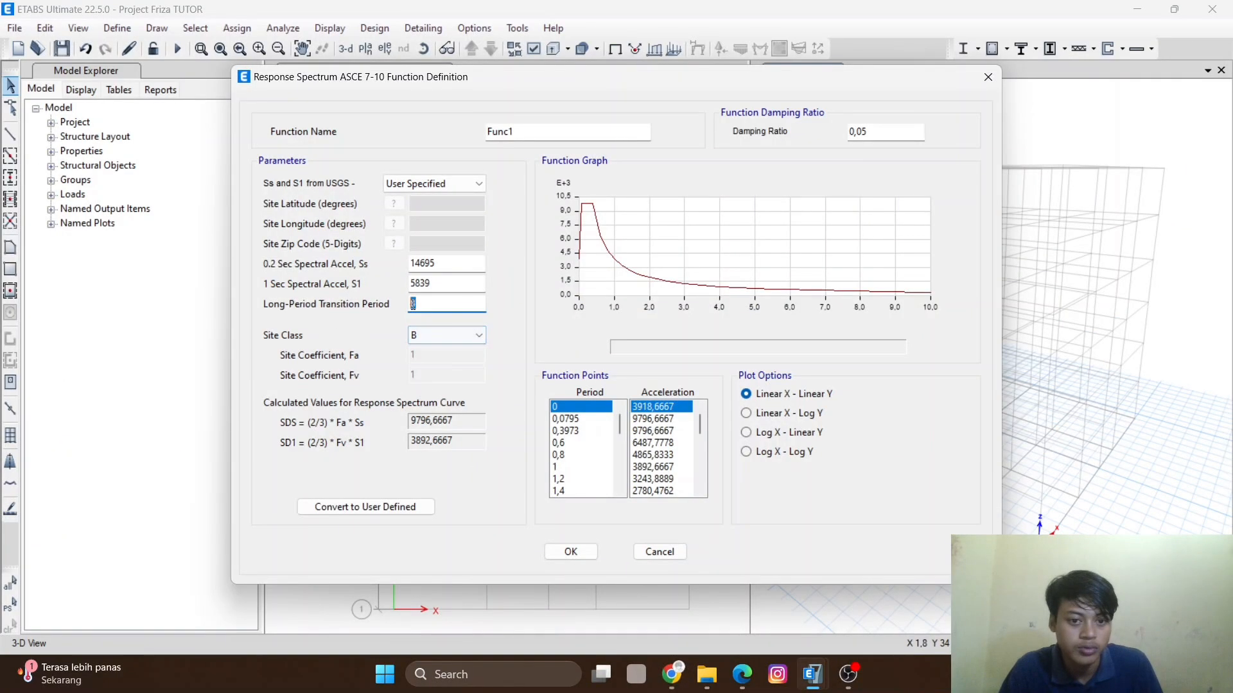
type("20")
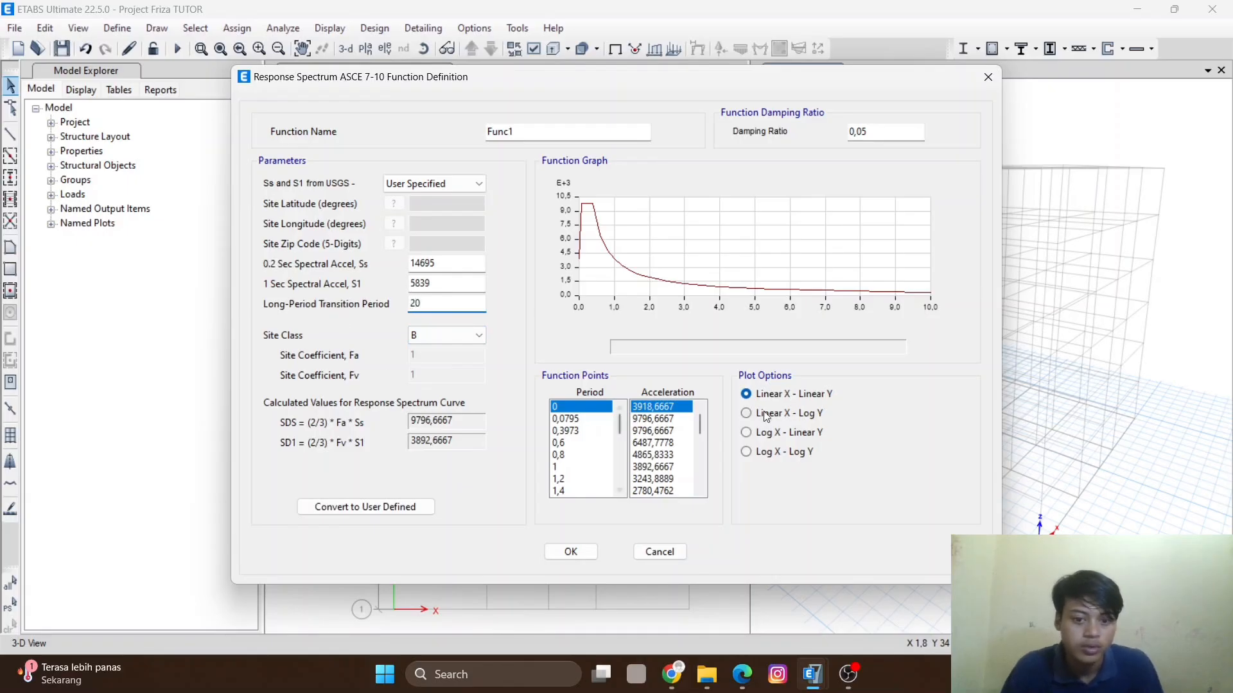
left_click(659, 551)
- Select the Gempa Aceh spectrum and close the response spectrum functions list
left_click(496, 256)
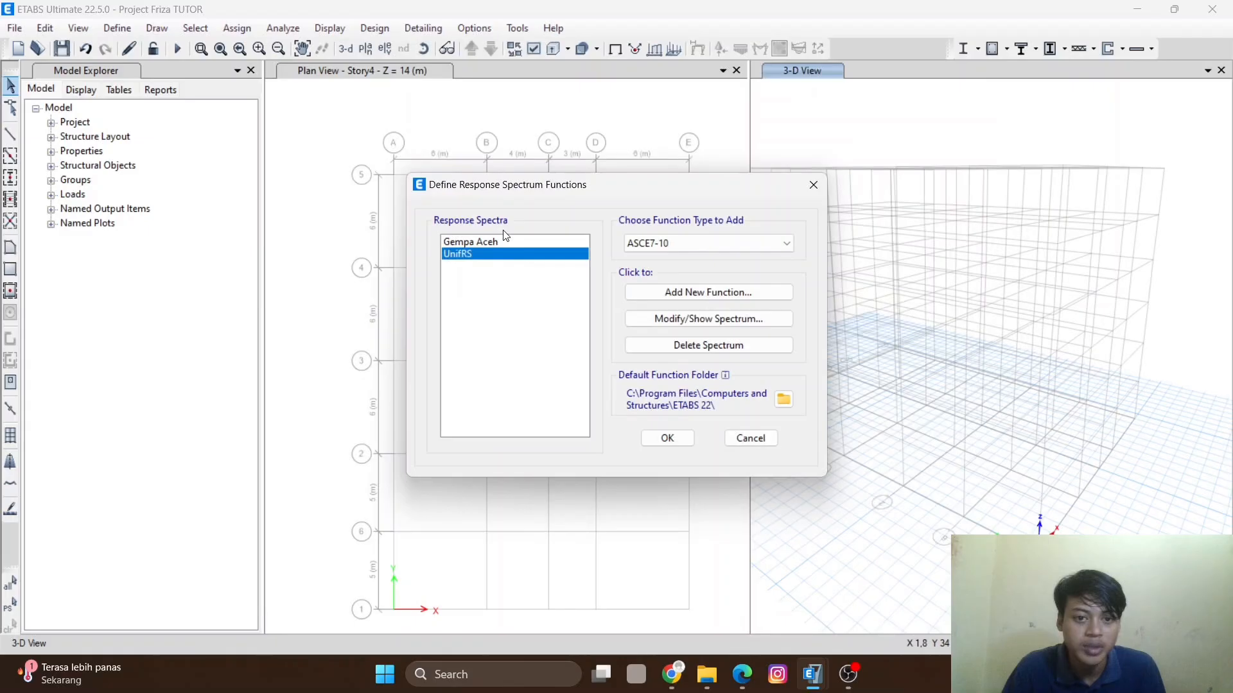
left_click(503, 242)
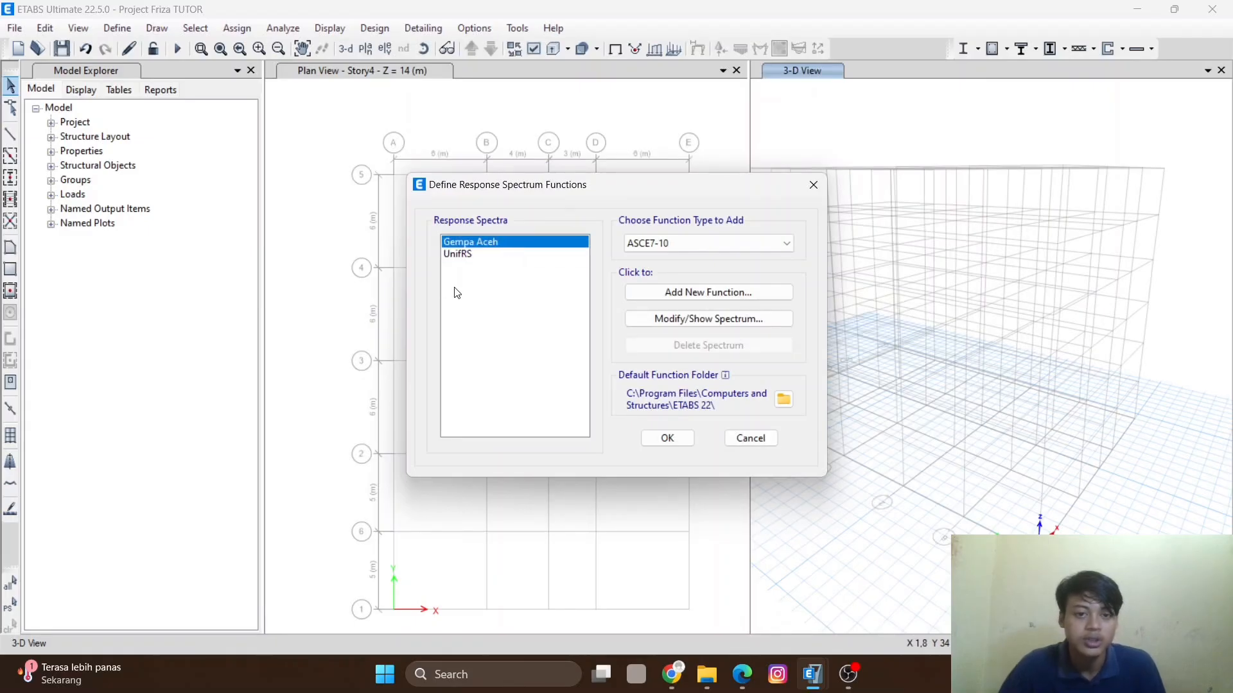
left_click(667, 440)
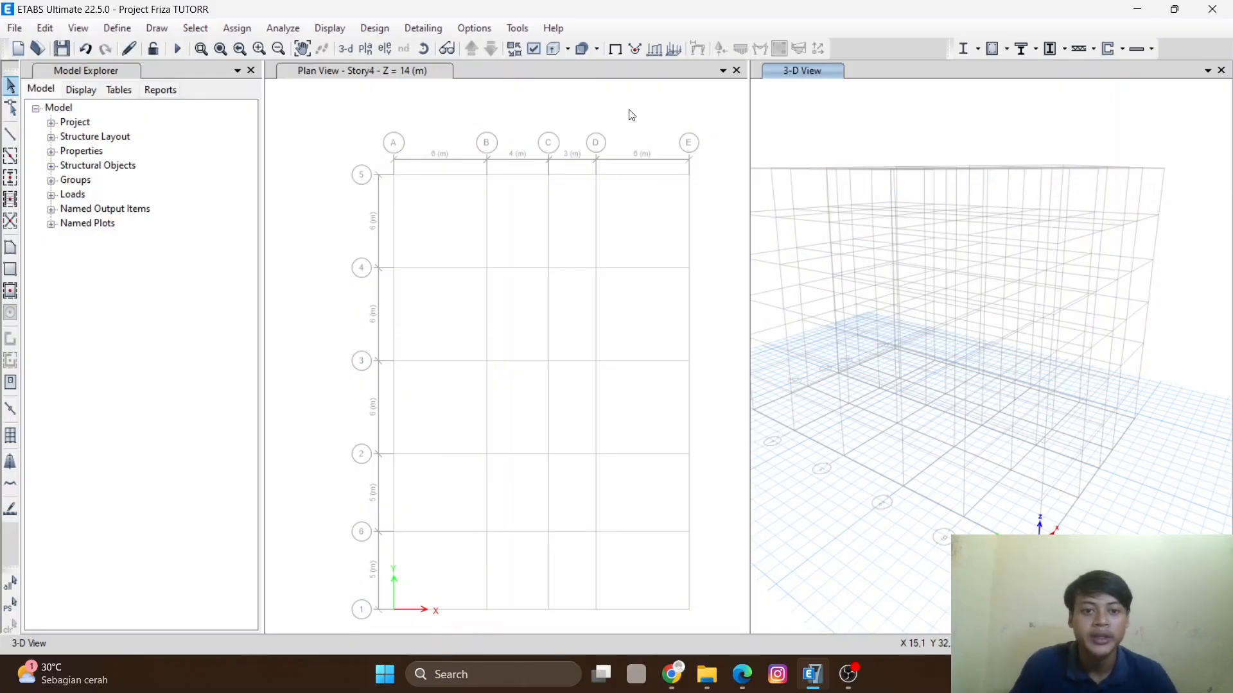
- Open the load patterns definition and try to set the Dead pattern's type to Dead with self-weight multiplier 1
left_click(123, 29)
left_click(124, 30)
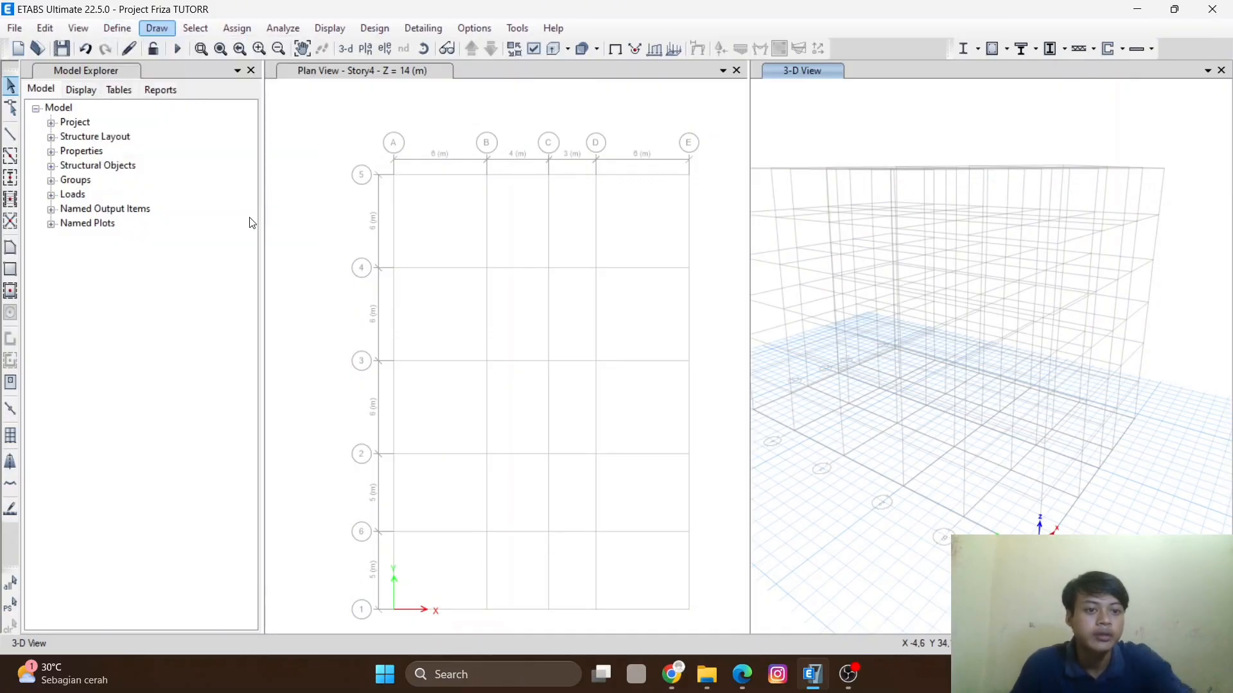
left_click(105, 32)
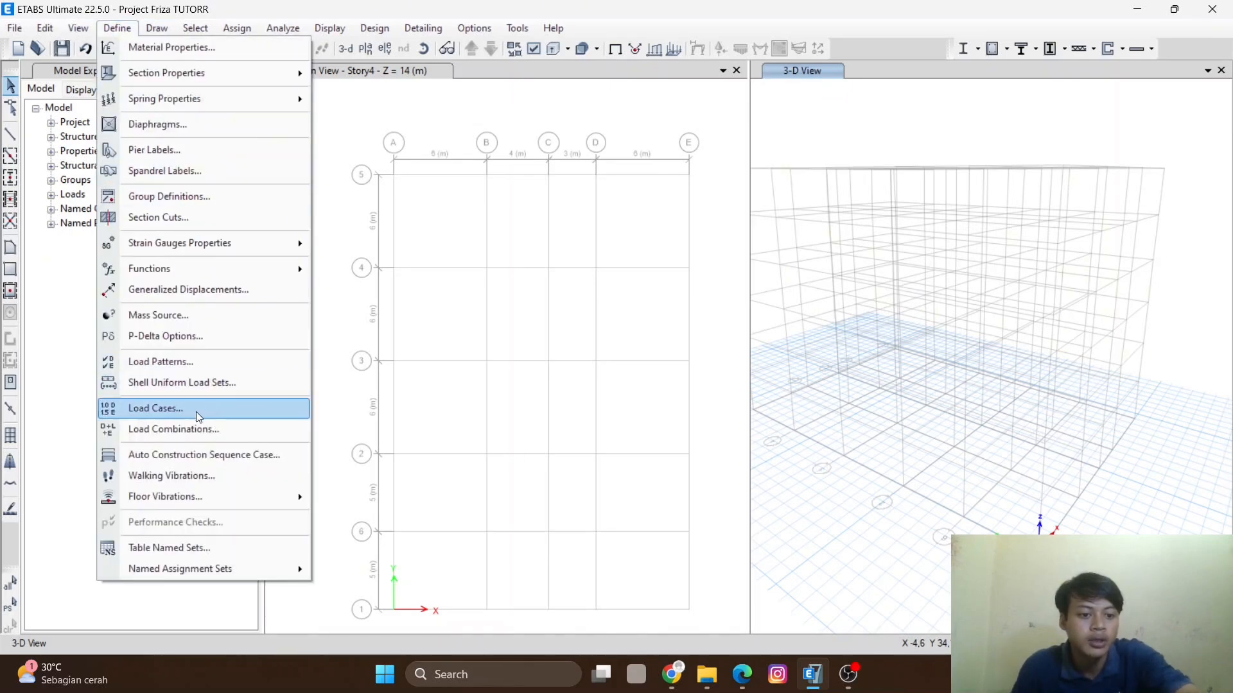
left_click(186, 361)
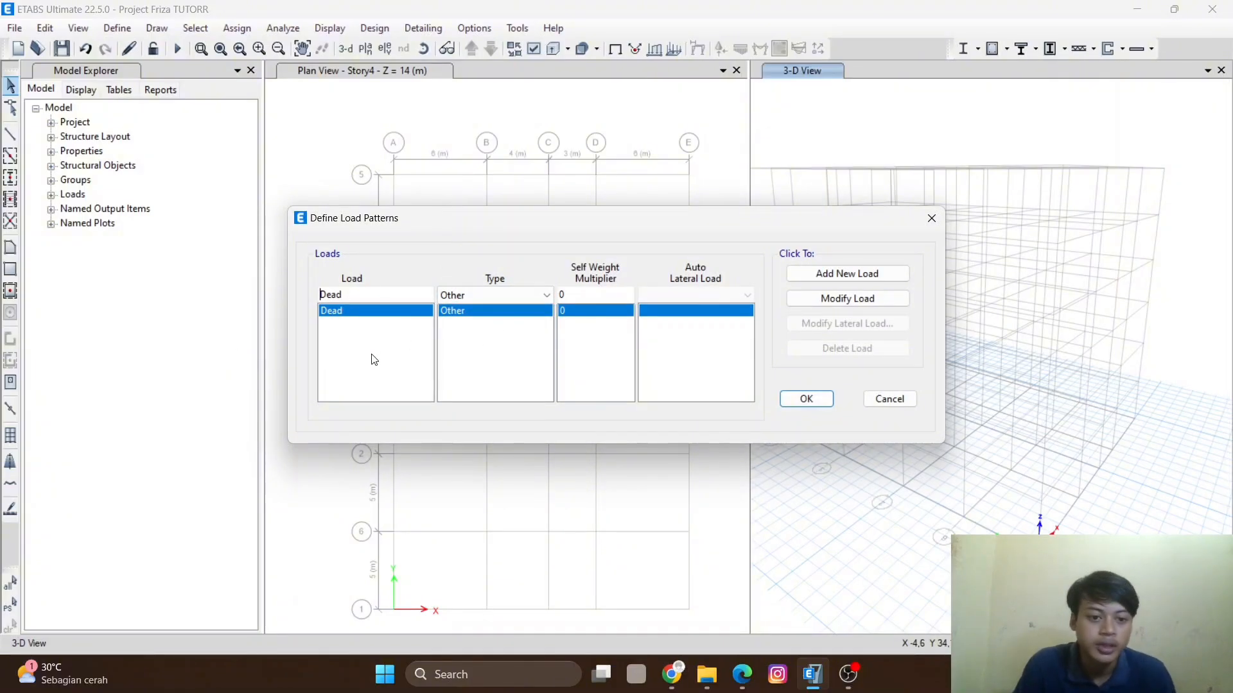
left_click(514, 295)
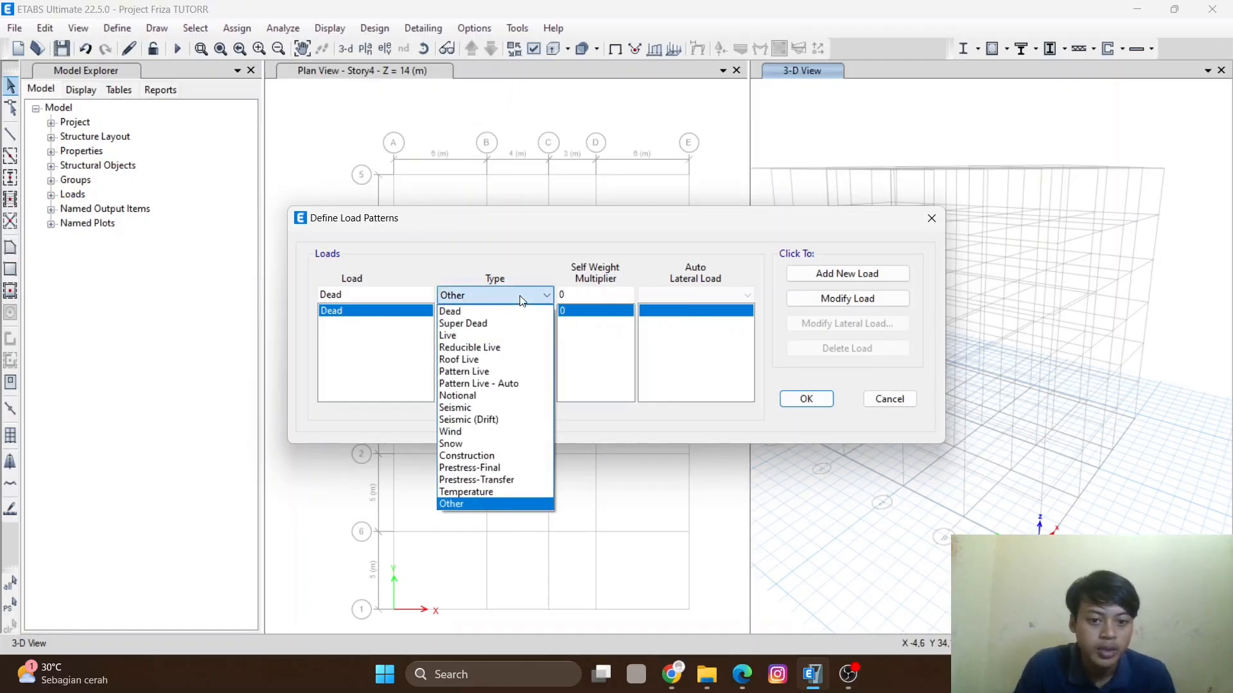
left_click(498, 316)
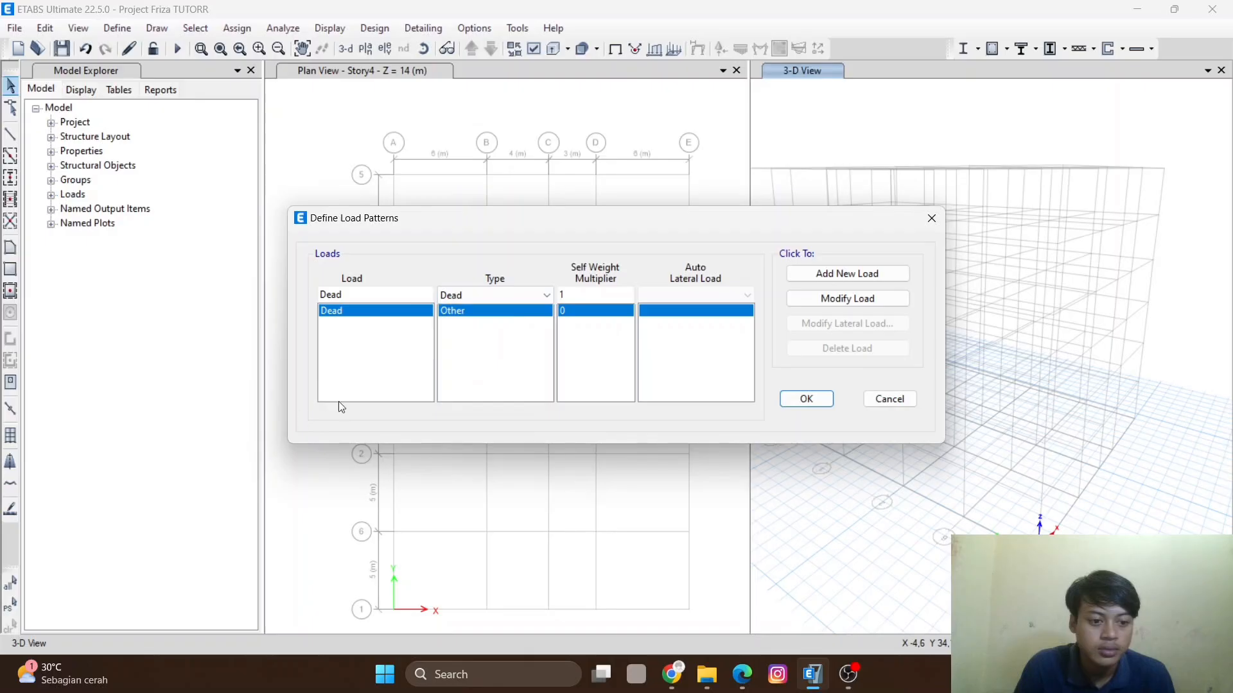
double_click(605, 297)
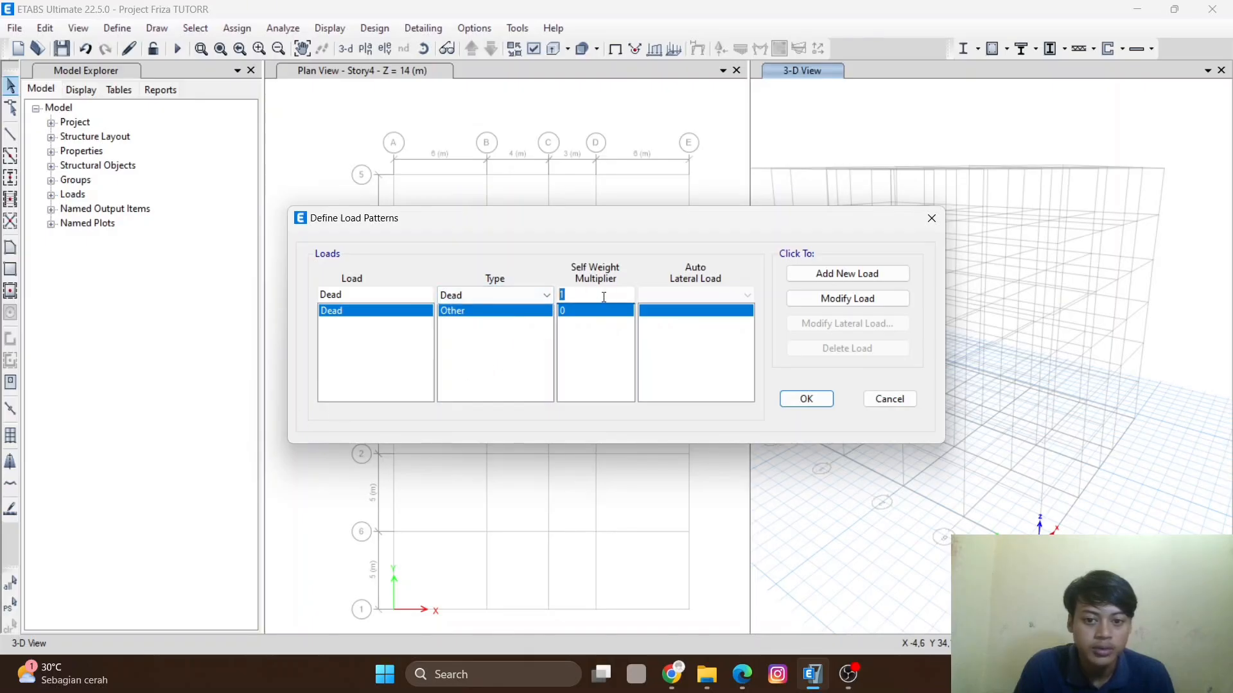
left_click(871, 287)
left_click(662, 392)
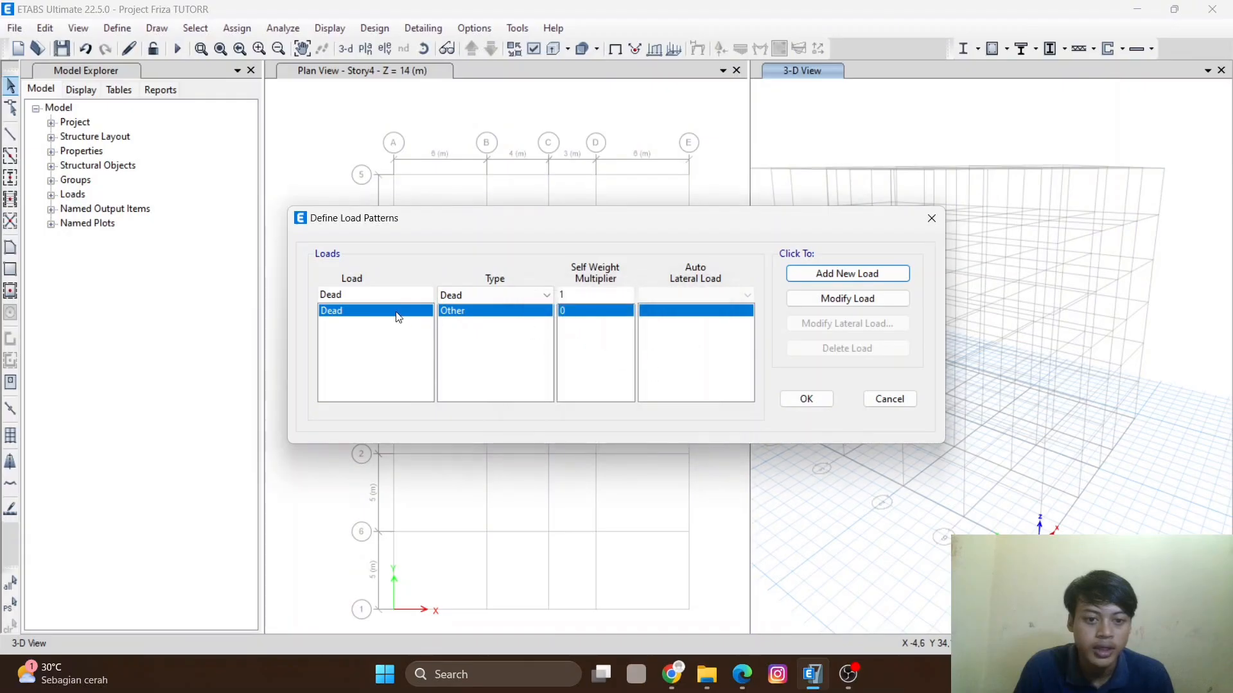
left_click(597, 314)
double_click(564, 294)
type("1")
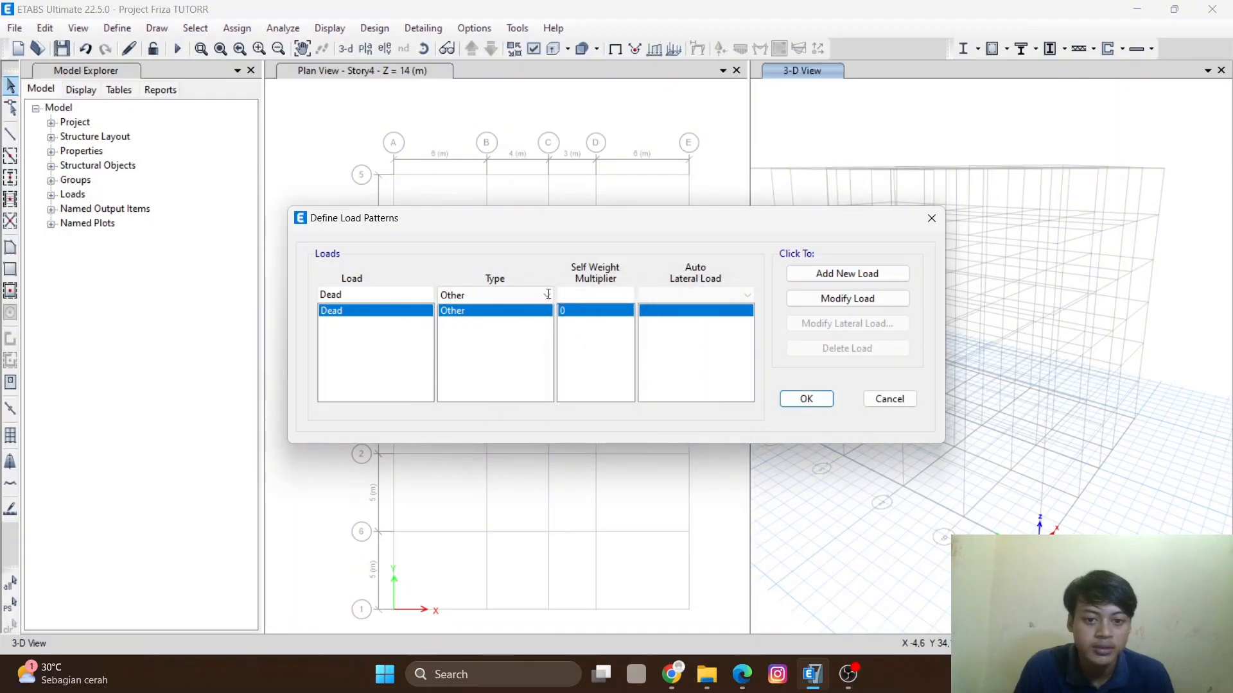
left_click(847, 276)
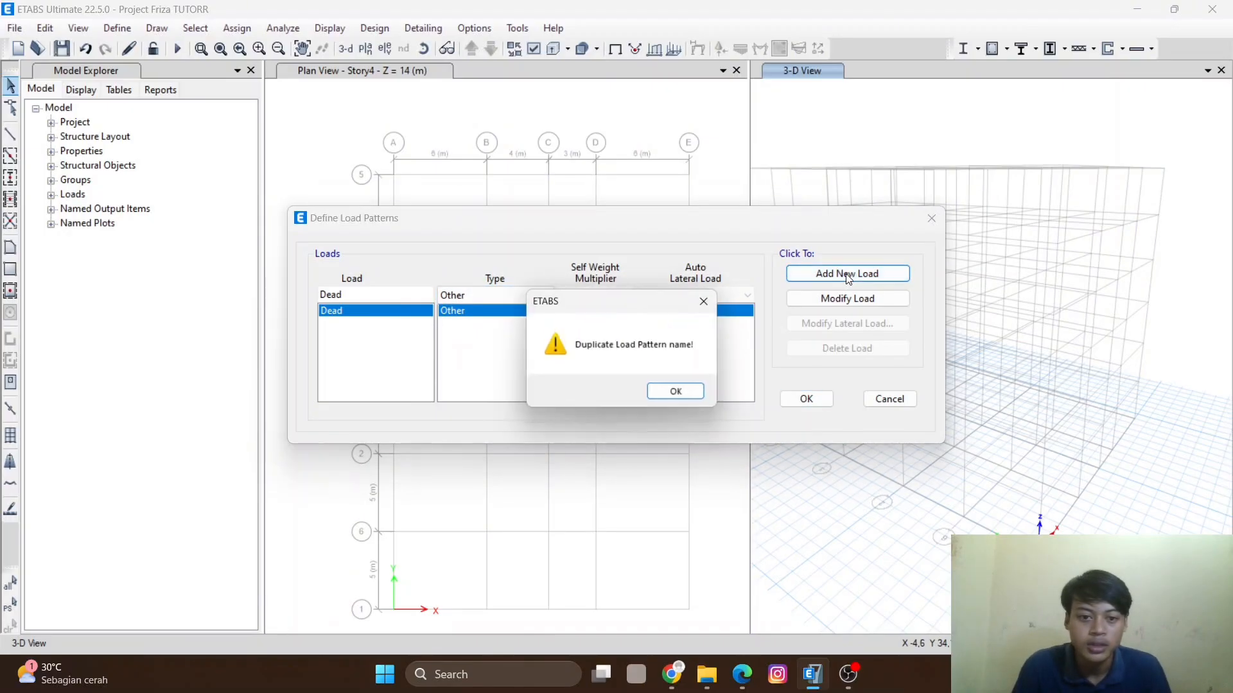
left_click(680, 393)
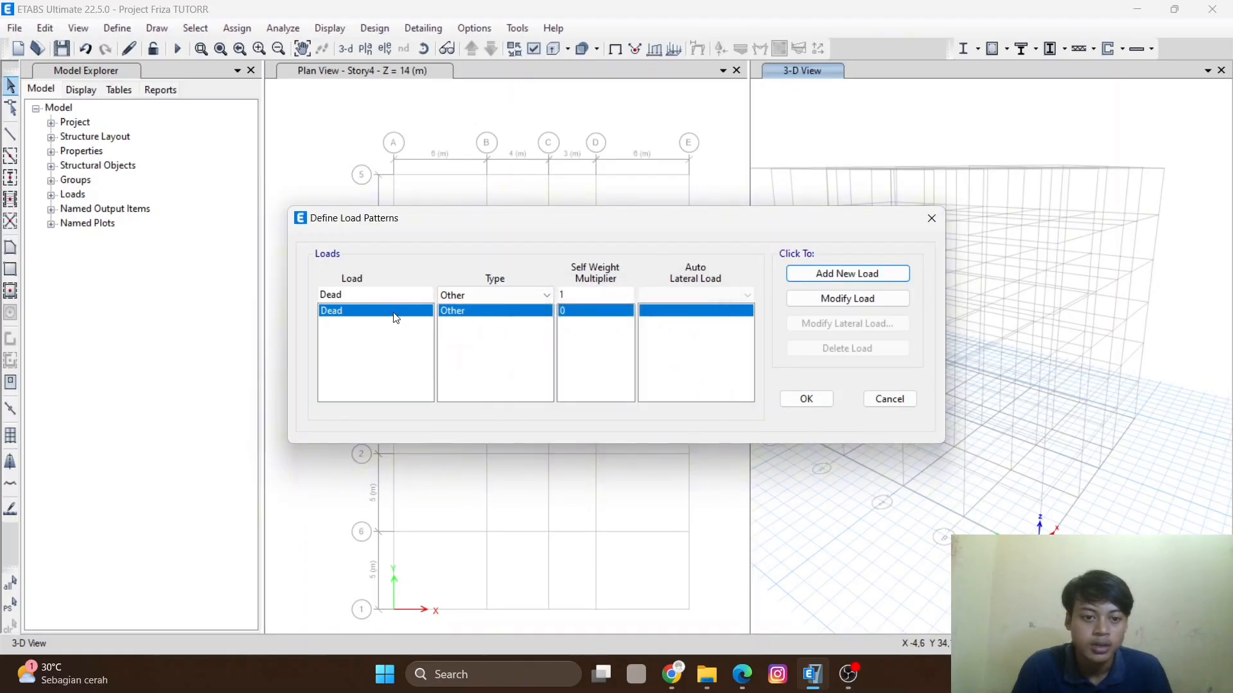
- Add a Live load pattern of type Live with self-weight multiplier 0
double_click(358, 294)
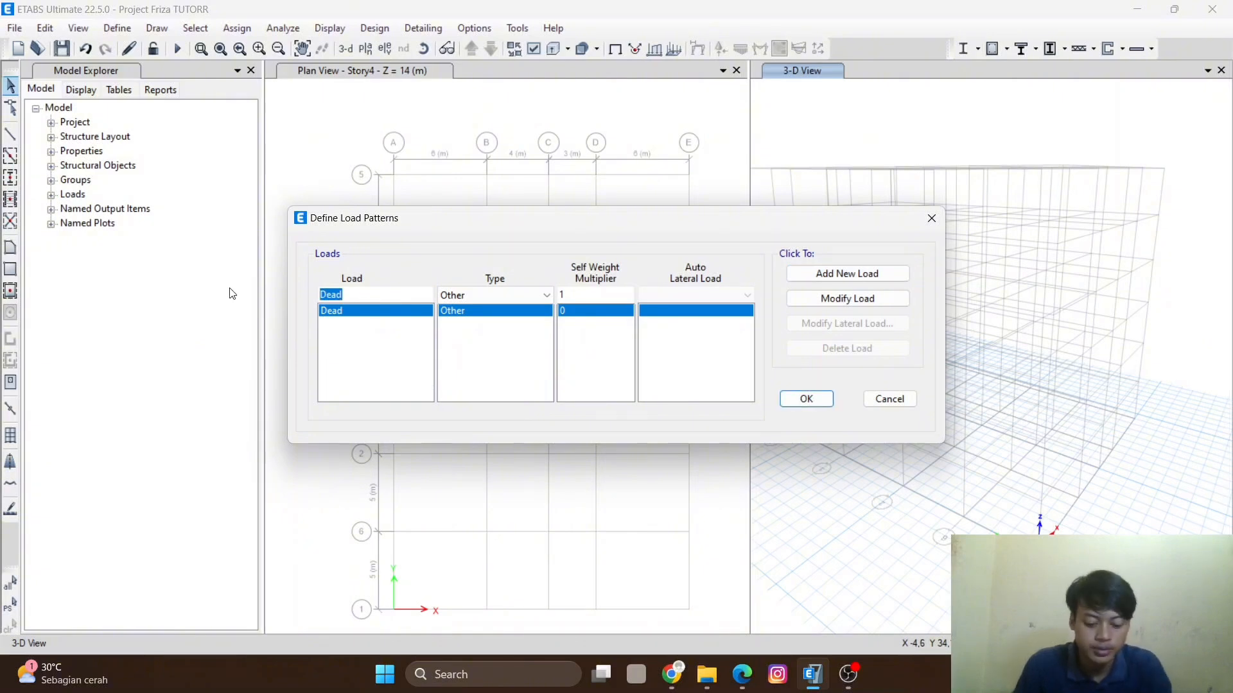
type("Live")
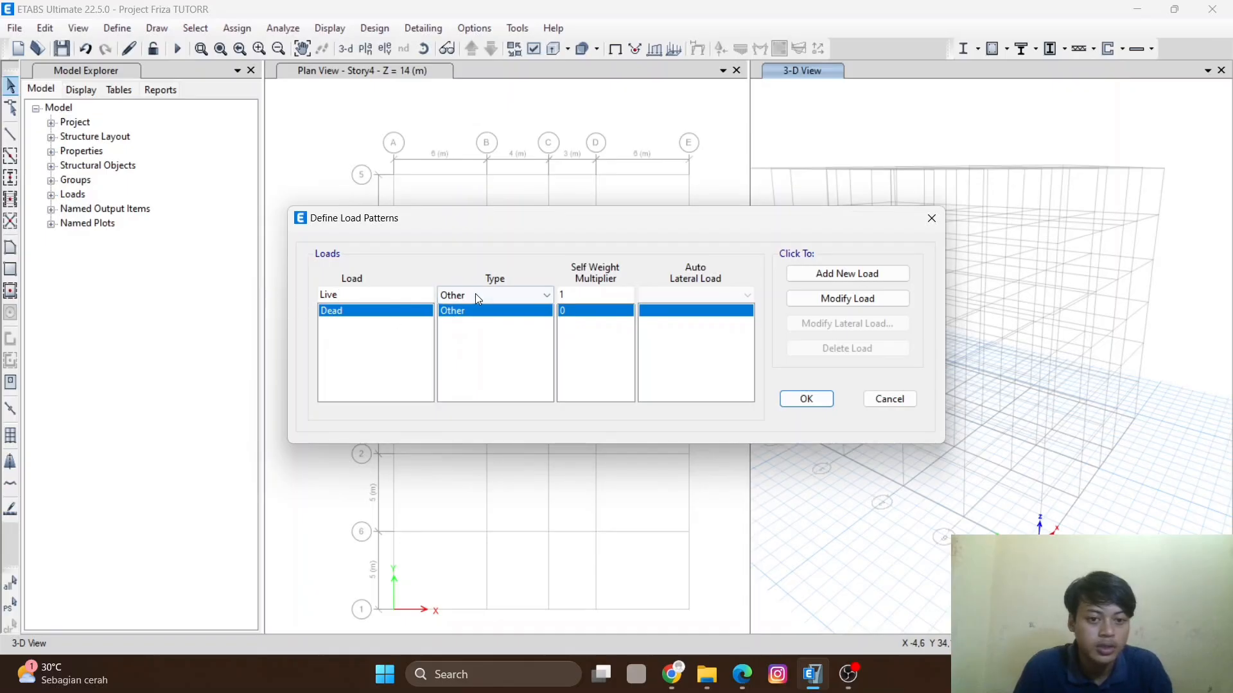
left_click(475, 294)
left_click(475, 337)
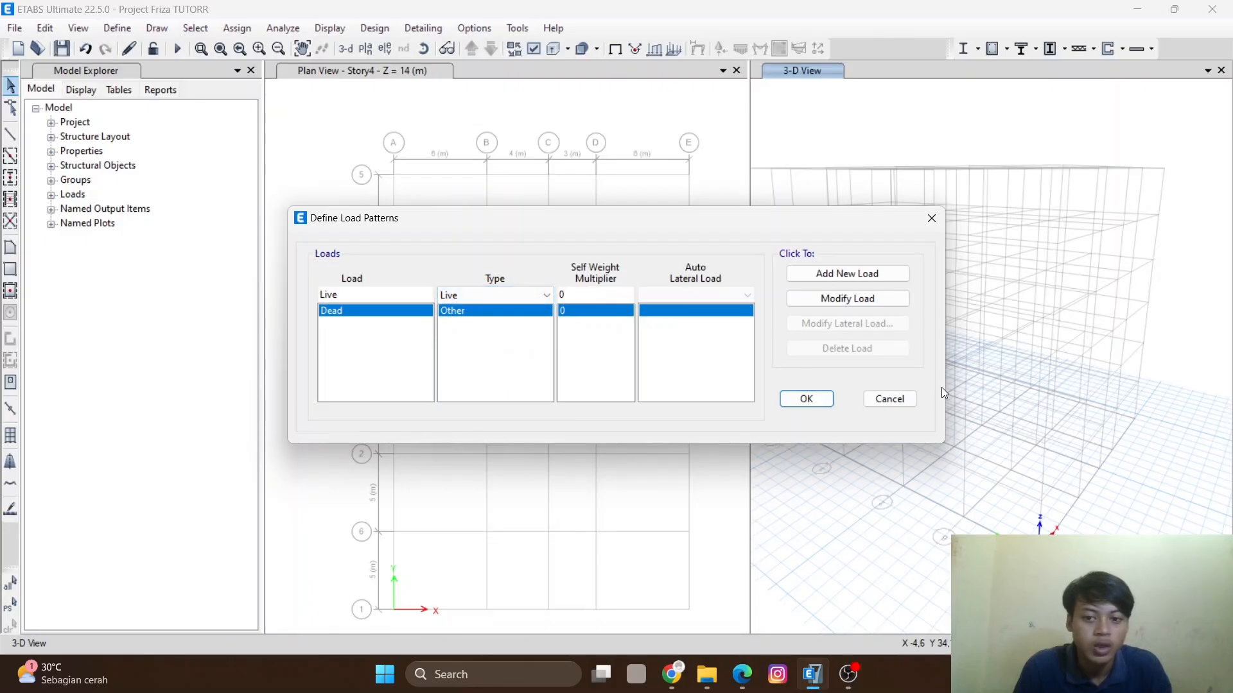
left_click(853, 282)
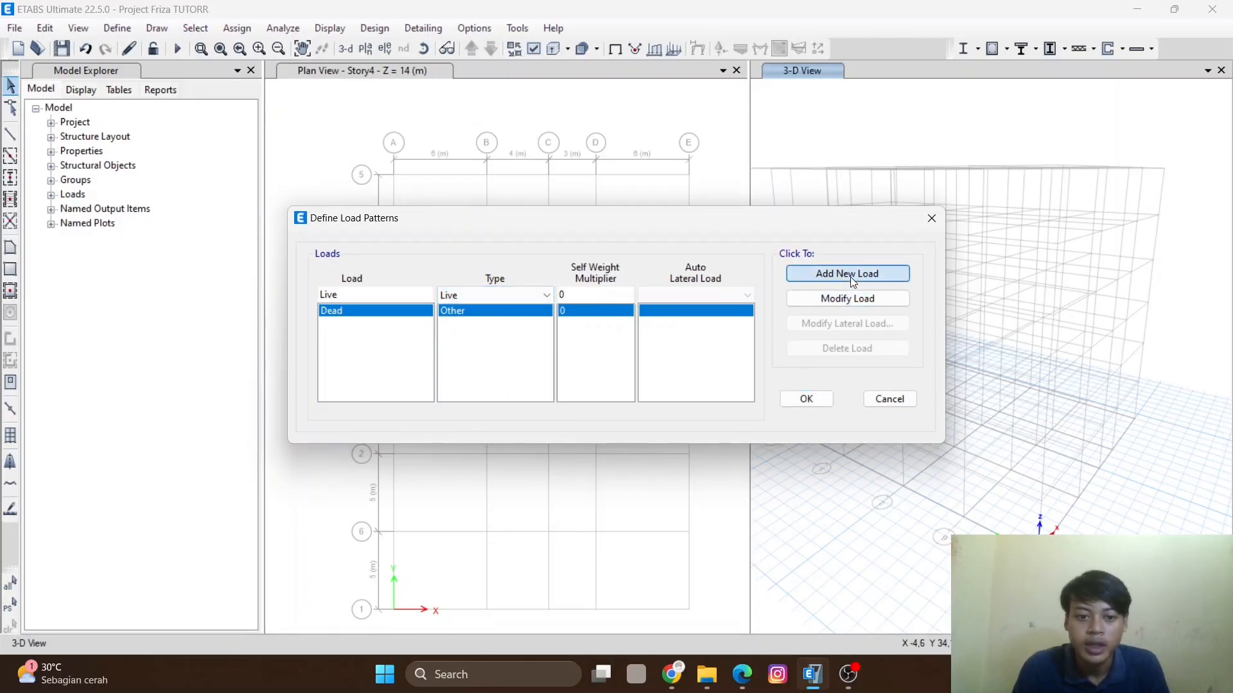
- Add an SIDL load pattern of type Super Dead with self-weight multiplier 0
left_click_drag(353, 296, 300, 300)
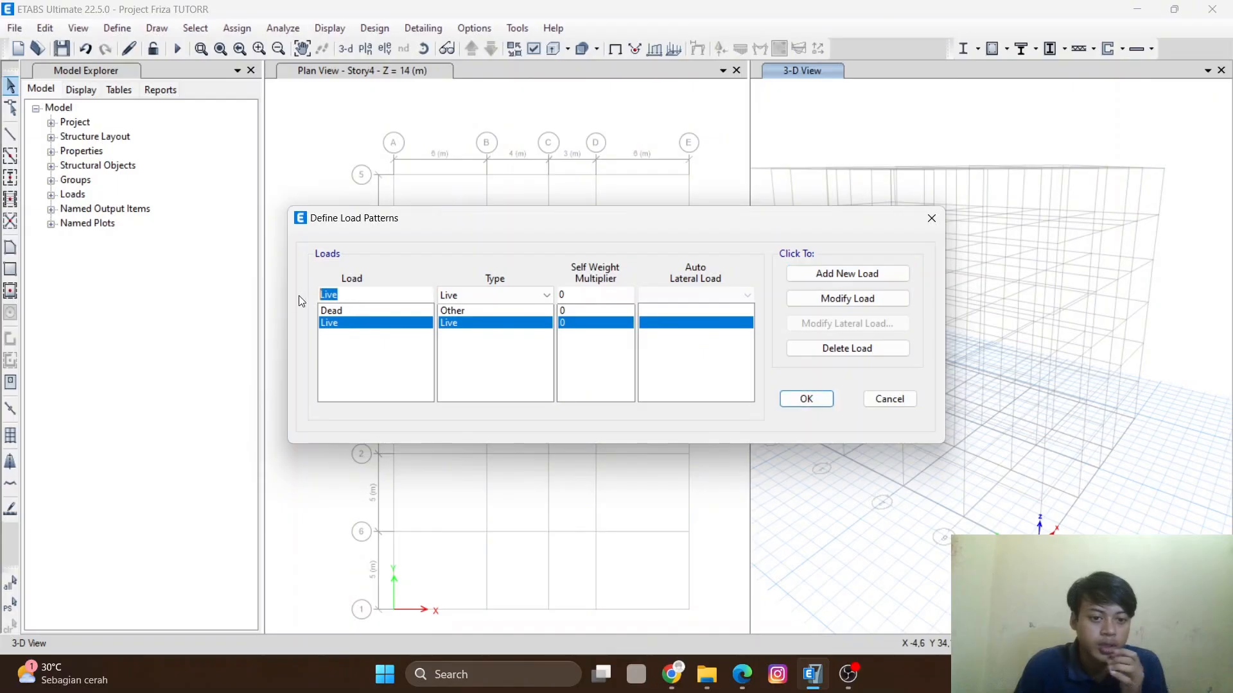
type("SIDLK")
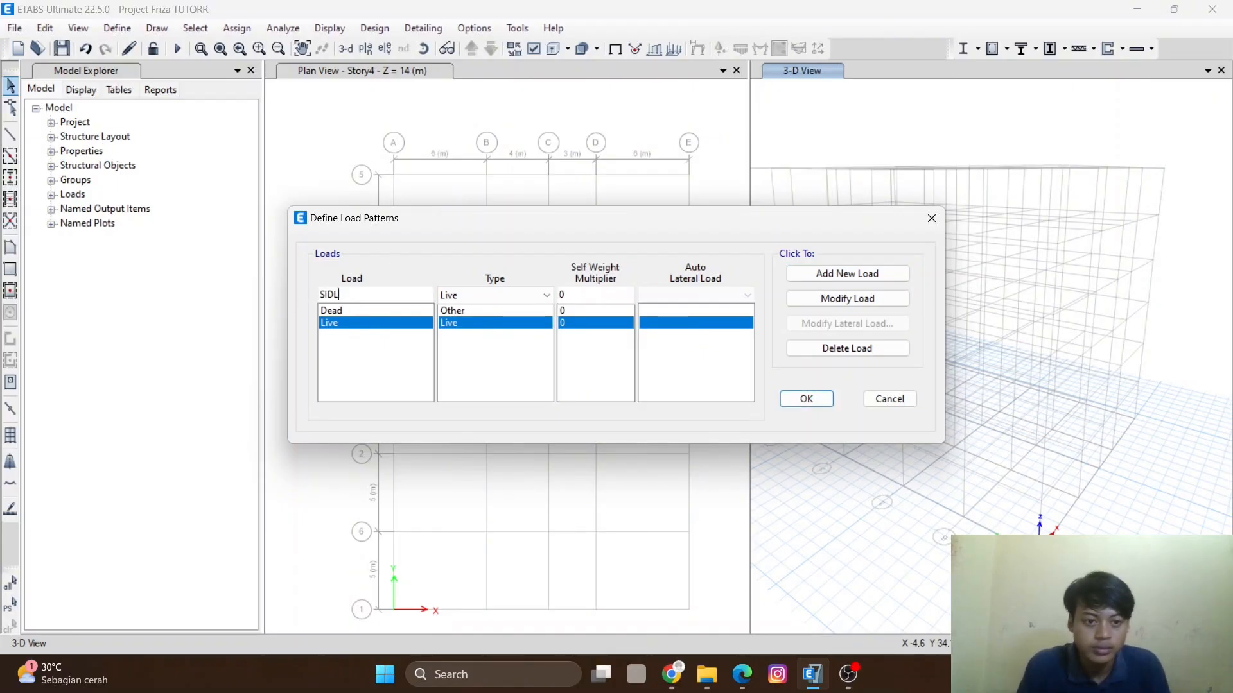
left_click(472, 294)
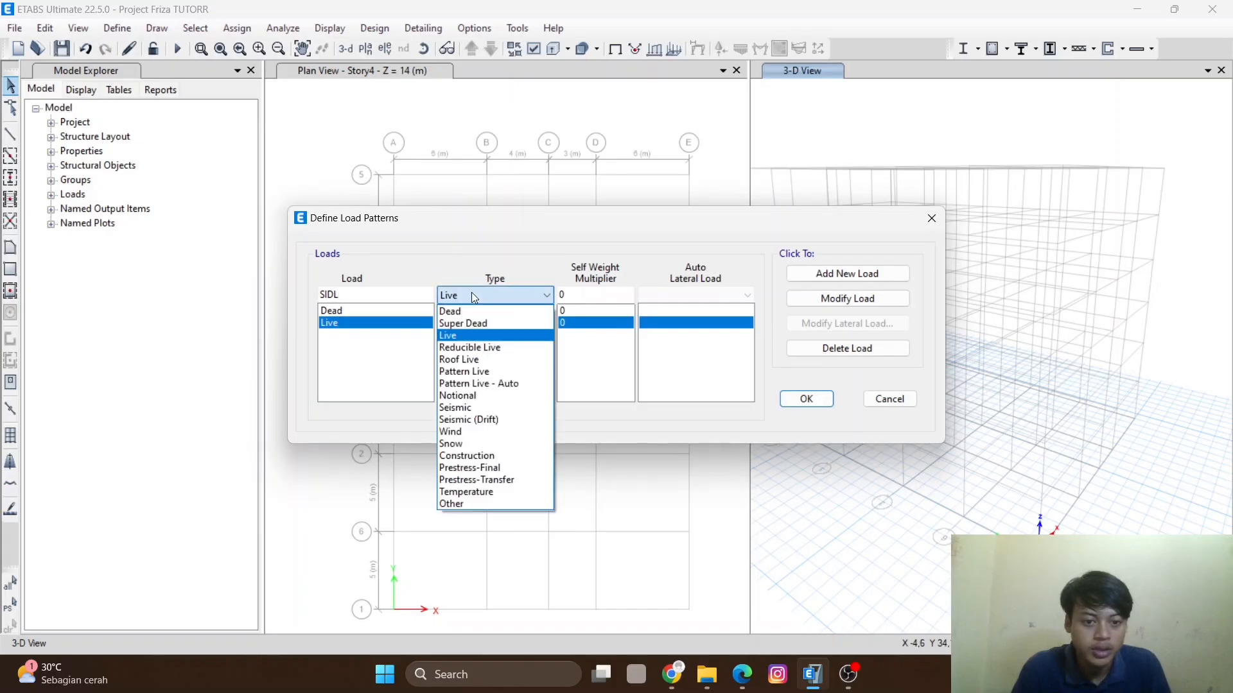
left_click(483, 323)
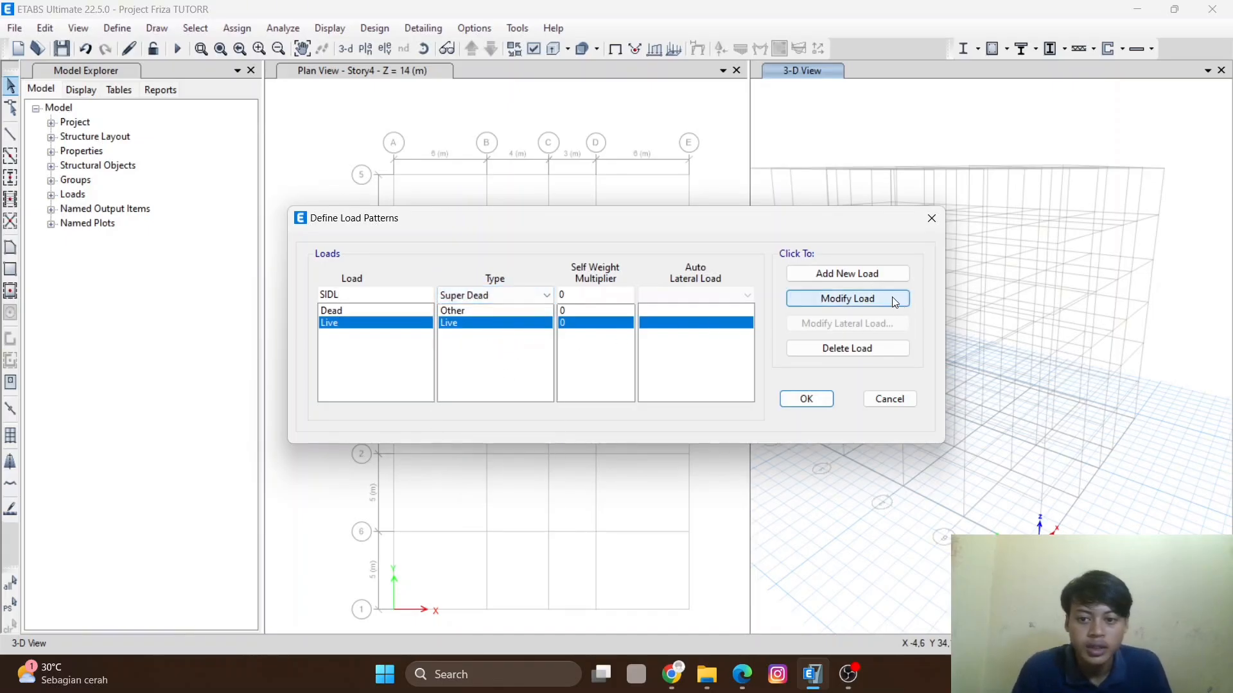
left_click(843, 274)
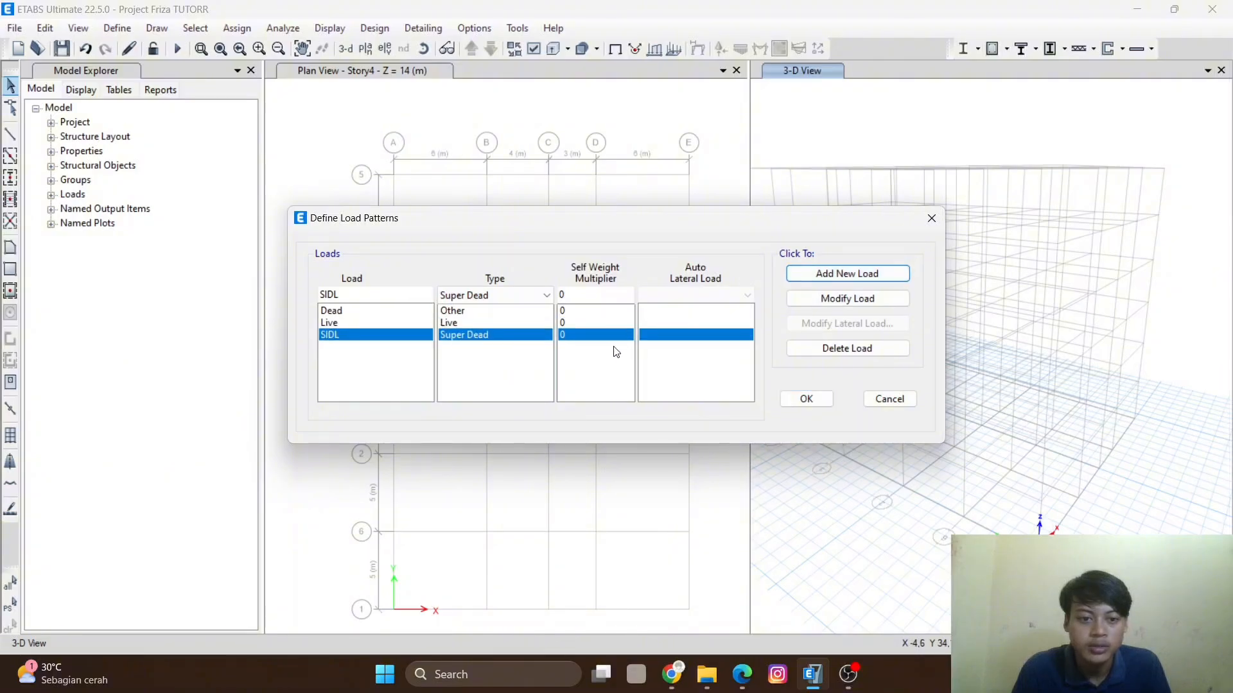
- Set the Dead load pattern's self-weight multiplier to 1
left_click(569, 313)
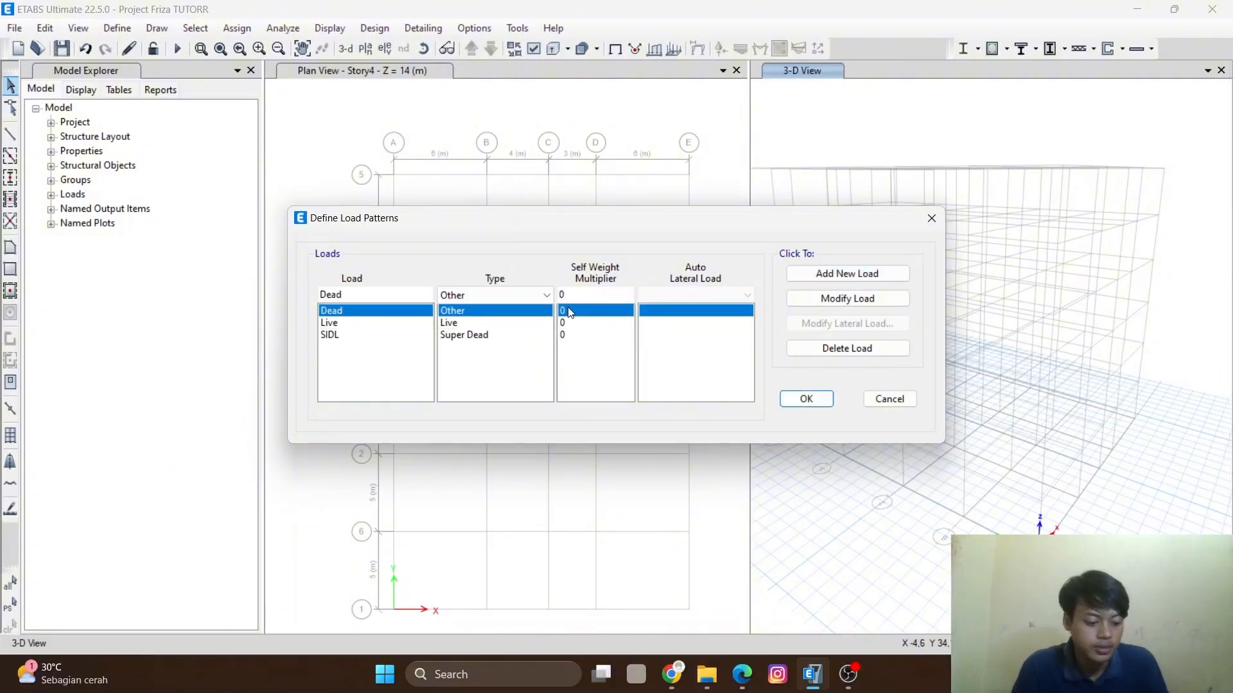
left_click_drag(565, 295, 534, 294)
type("1")
left_click(835, 299)
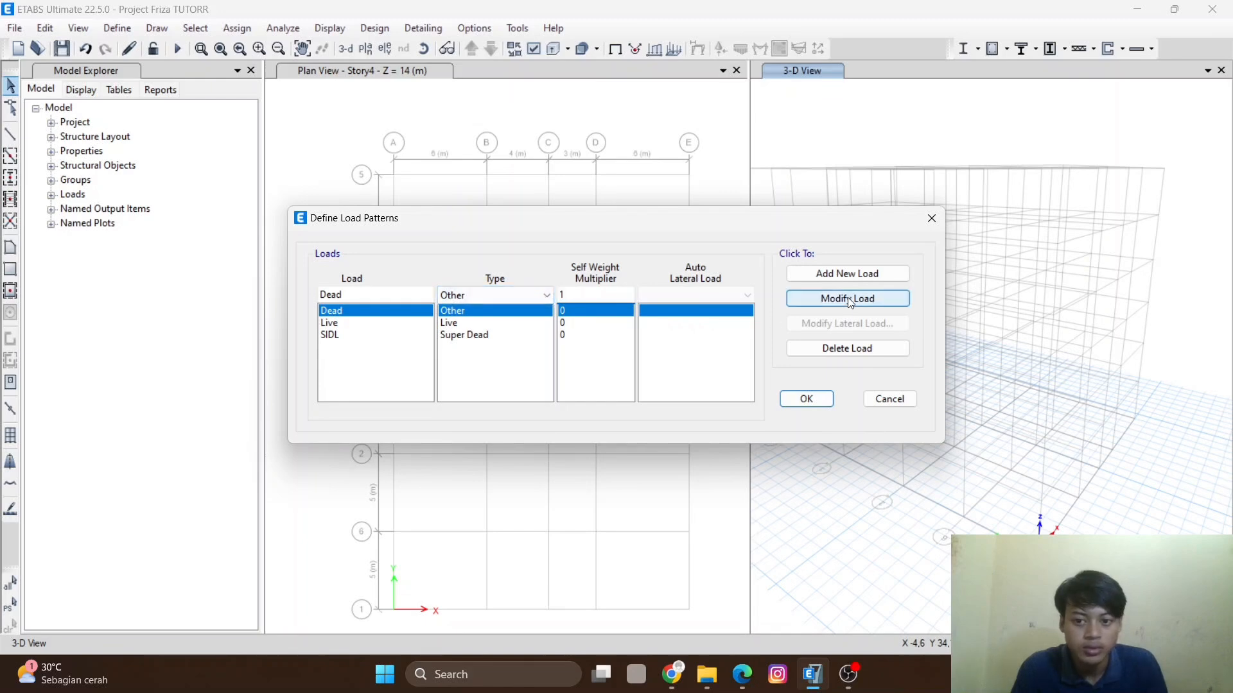
- Add an Lr load pattern of type Roof Live with self-weight multiplier 0
left_click(369, 293)
left_click_drag(341, 295, 314, 297)
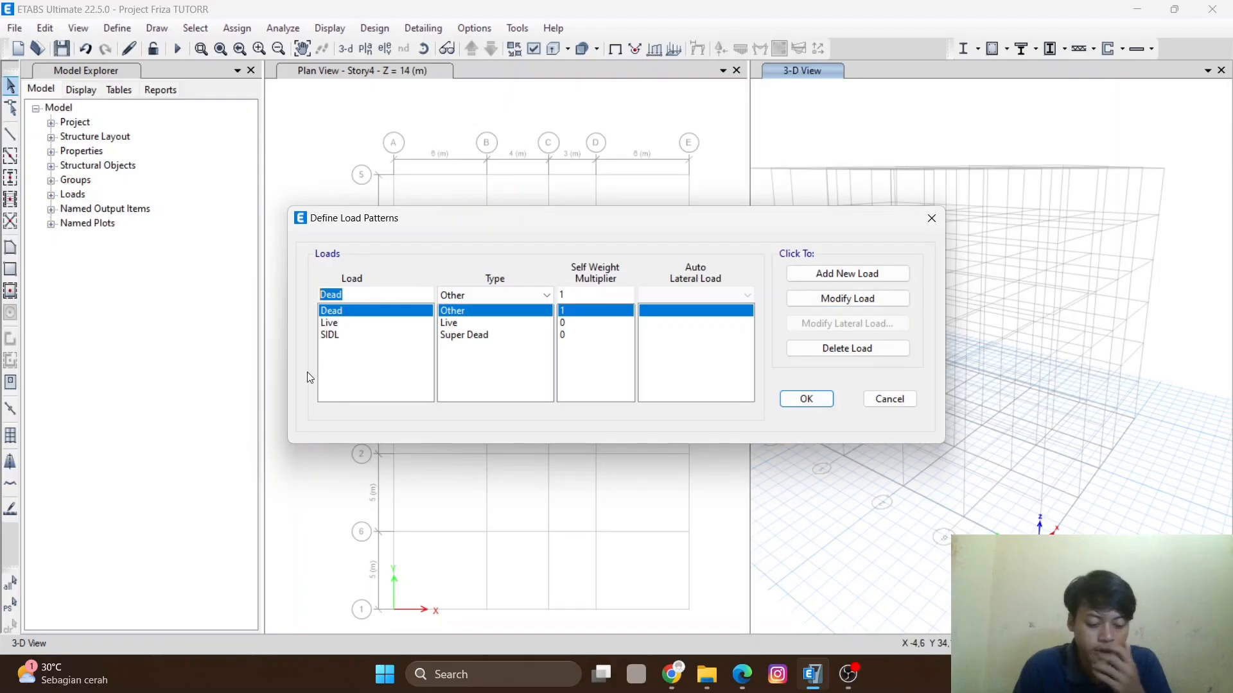
type("L")
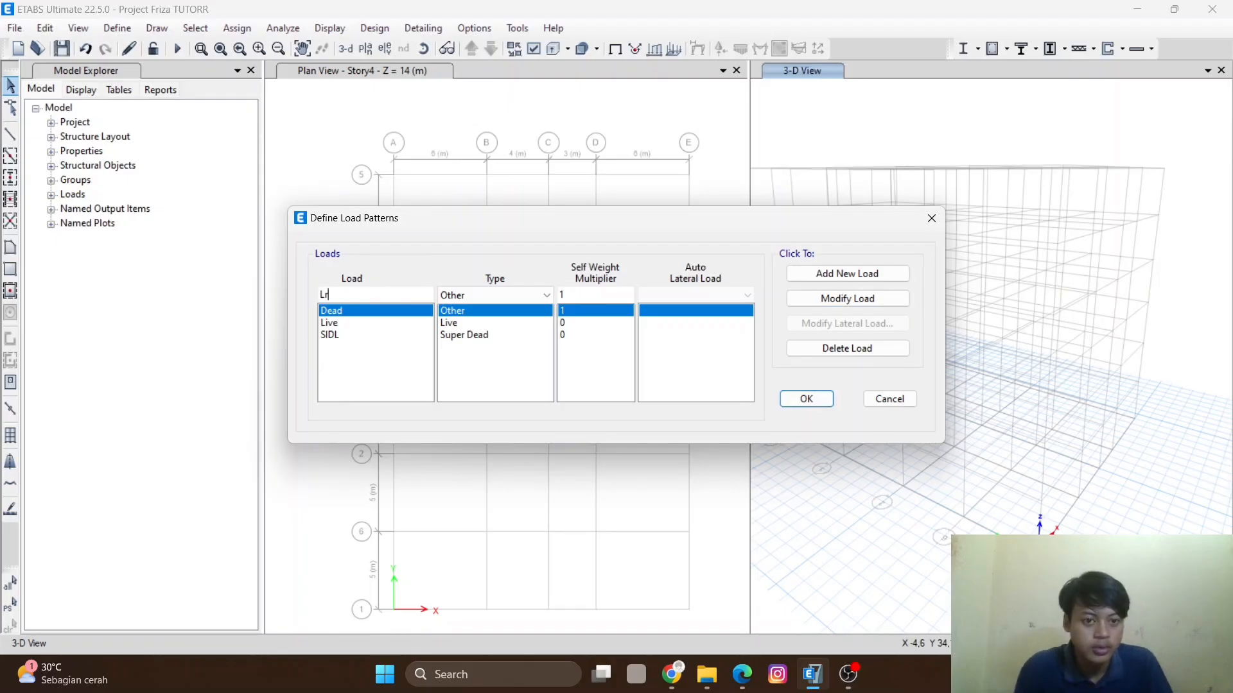
type("r")
left_click(472, 294)
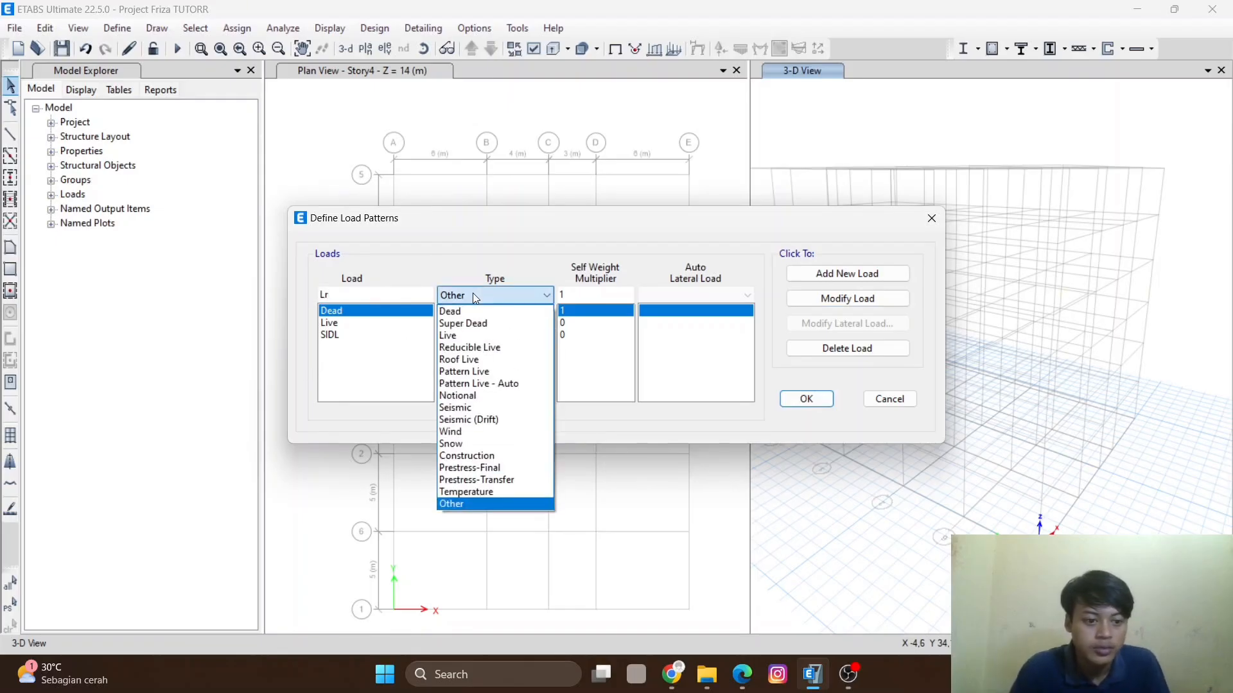
left_click(486, 361)
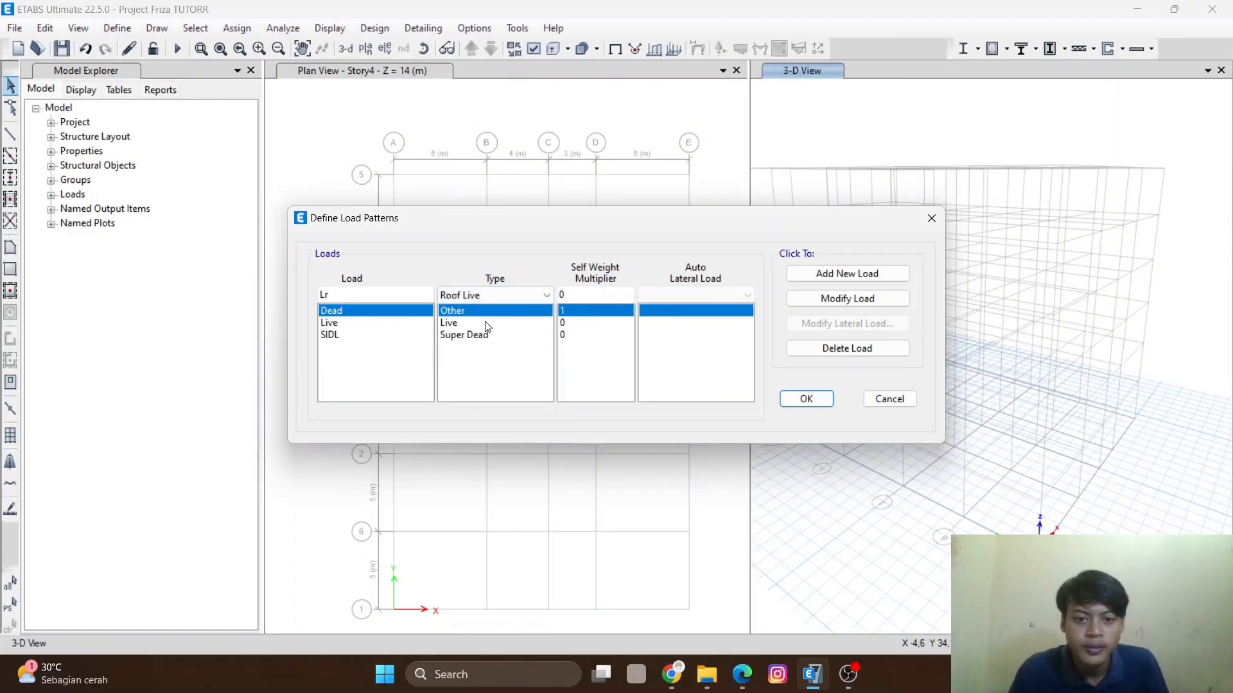
left_click(847, 274)
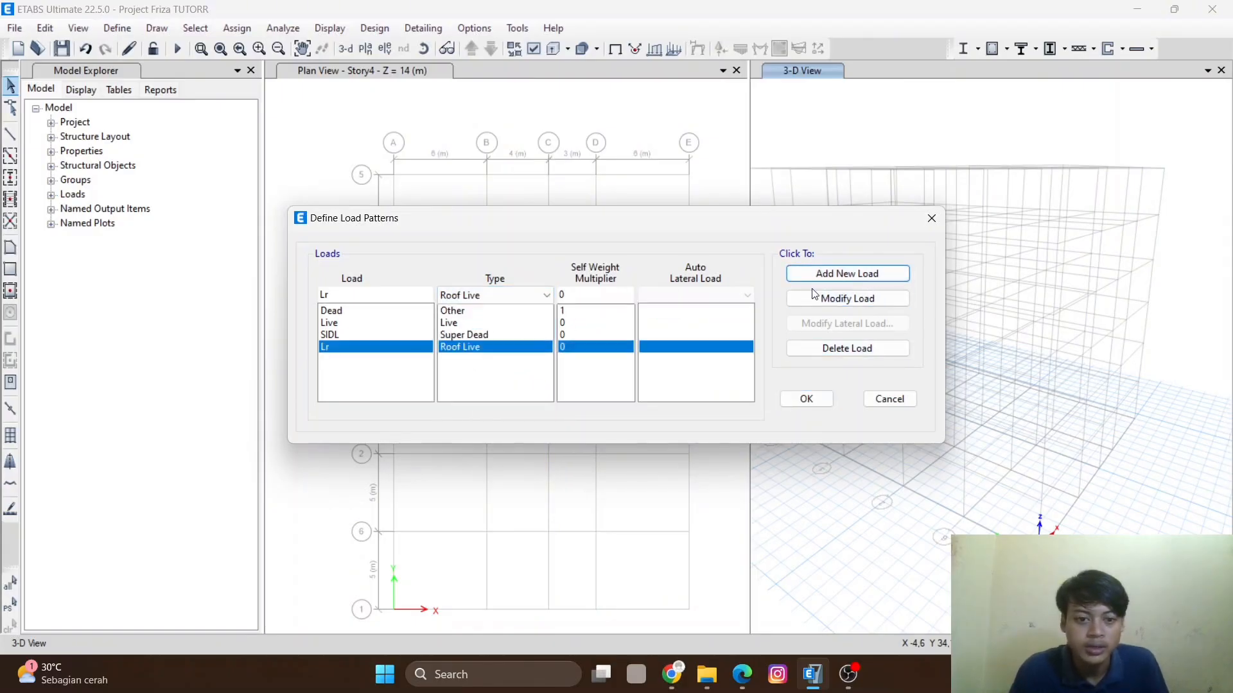
- Add an R load pattern of type Other
double_click(324, 293)
type("R")
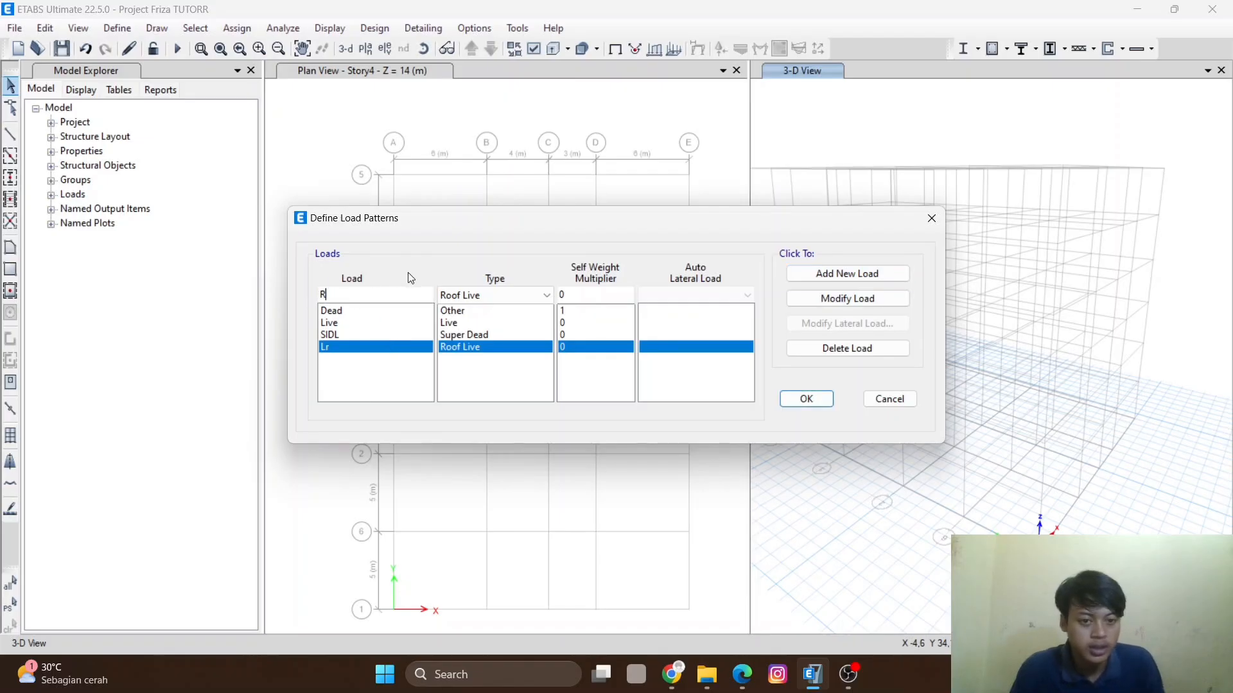
left_click(494, 295)
left_click(475, 504)
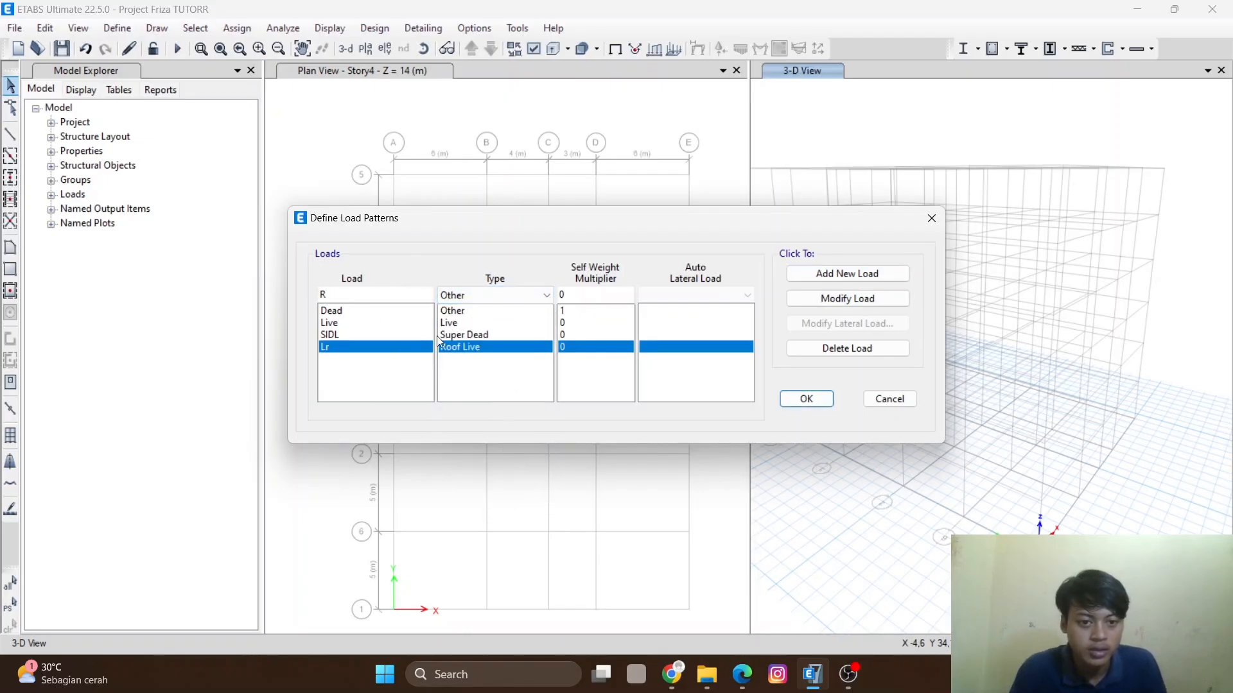
left_click(851, 280)
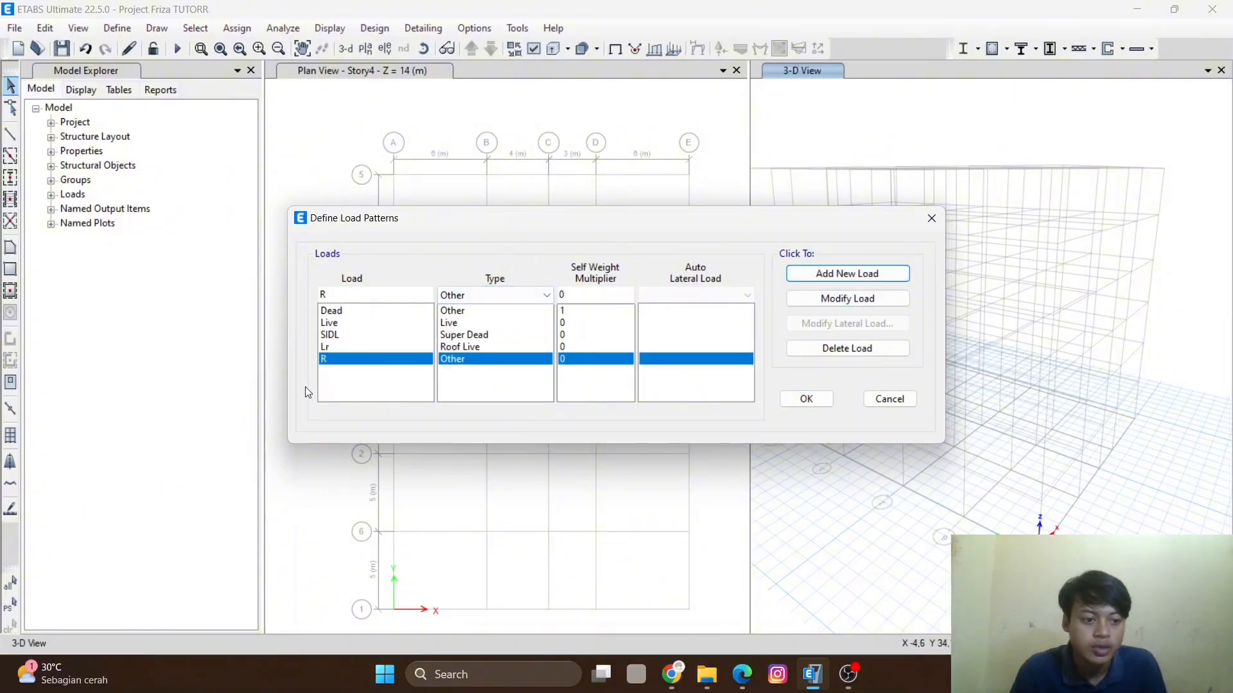
- Add Wx and Wy load patterns of type Wind
double_click(341, 295)
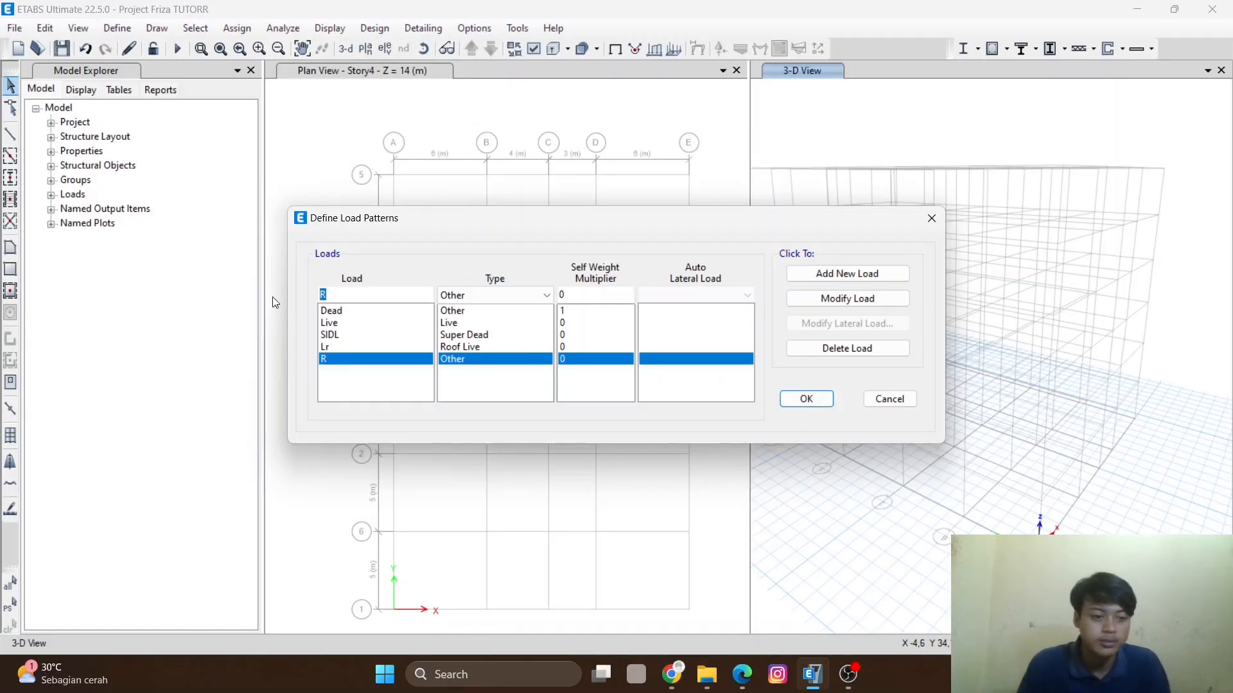
type("Wx")
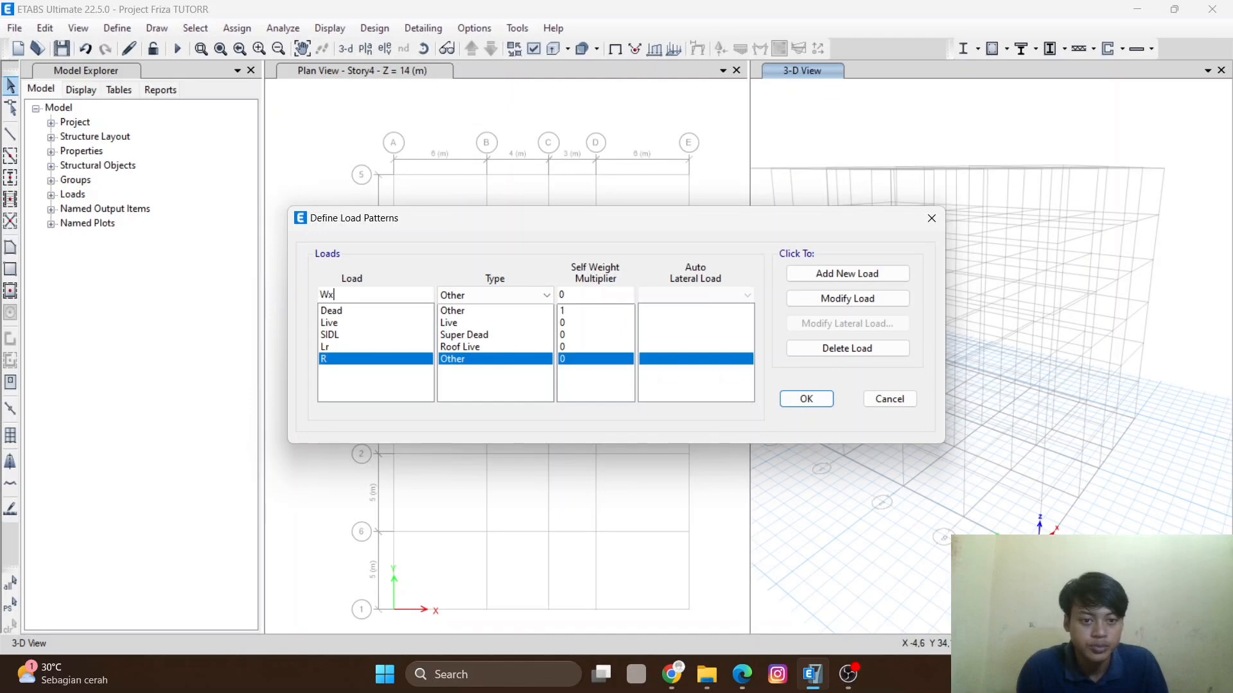
left_click(495, 296)
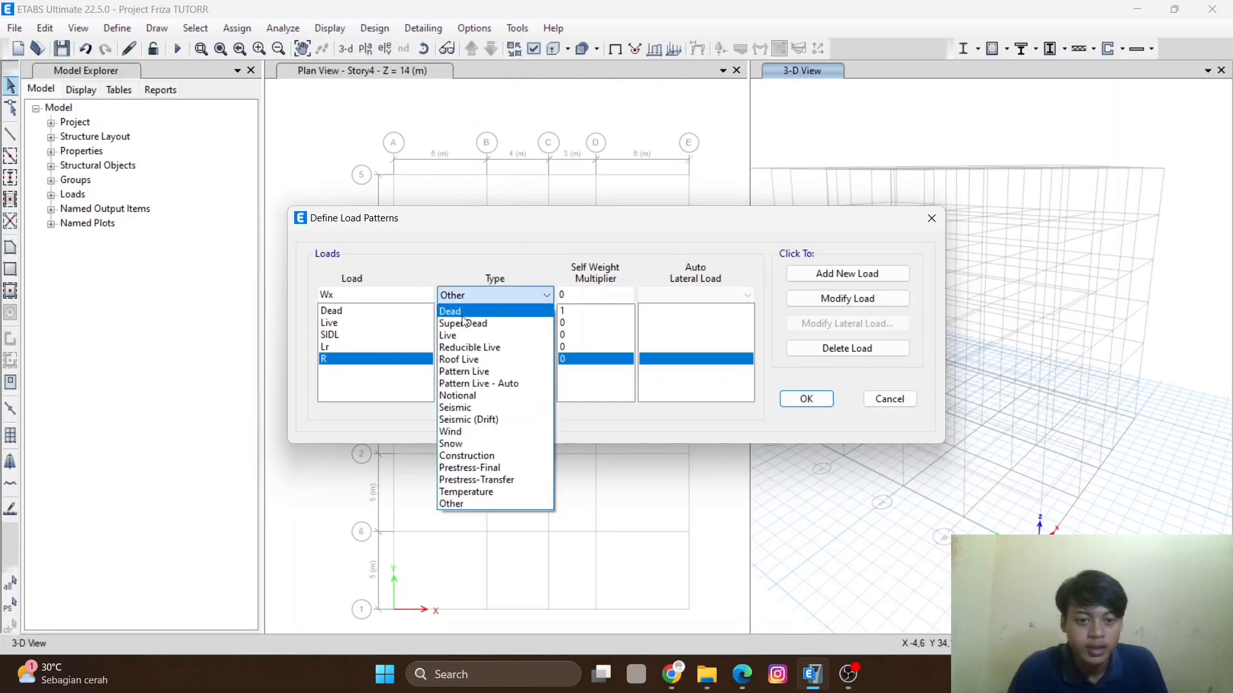
left_click(456, 432)
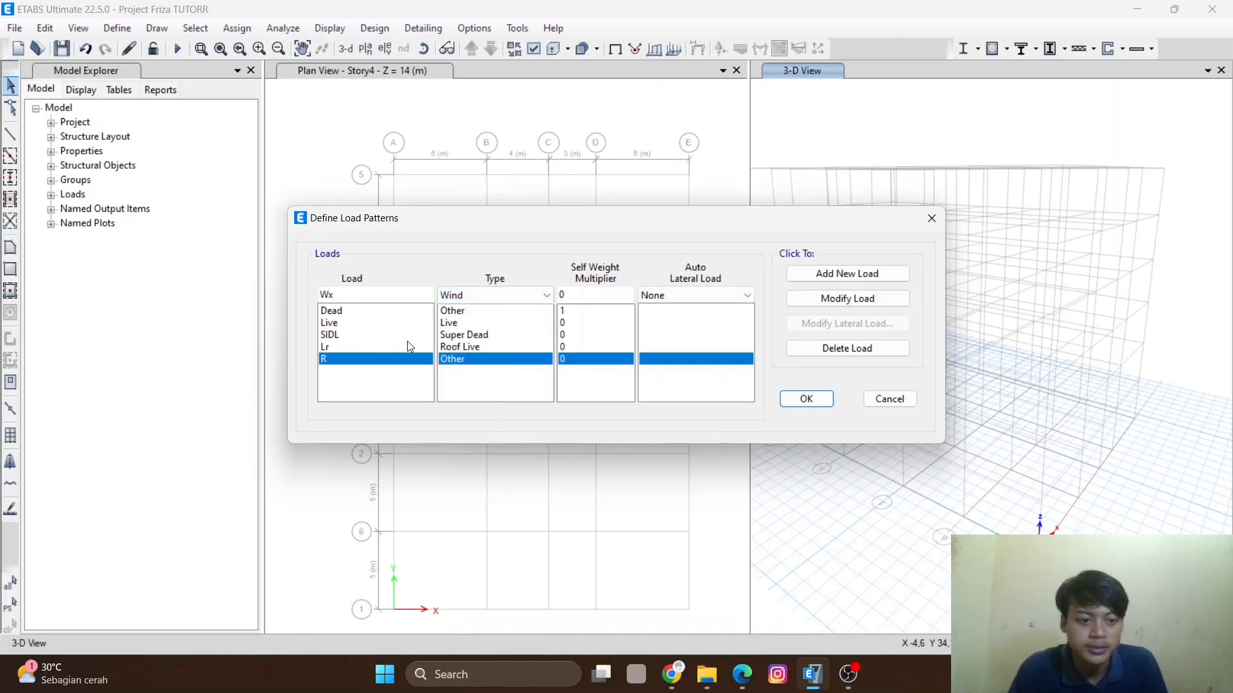
left_click(877, 275)
left_click(344, 294)
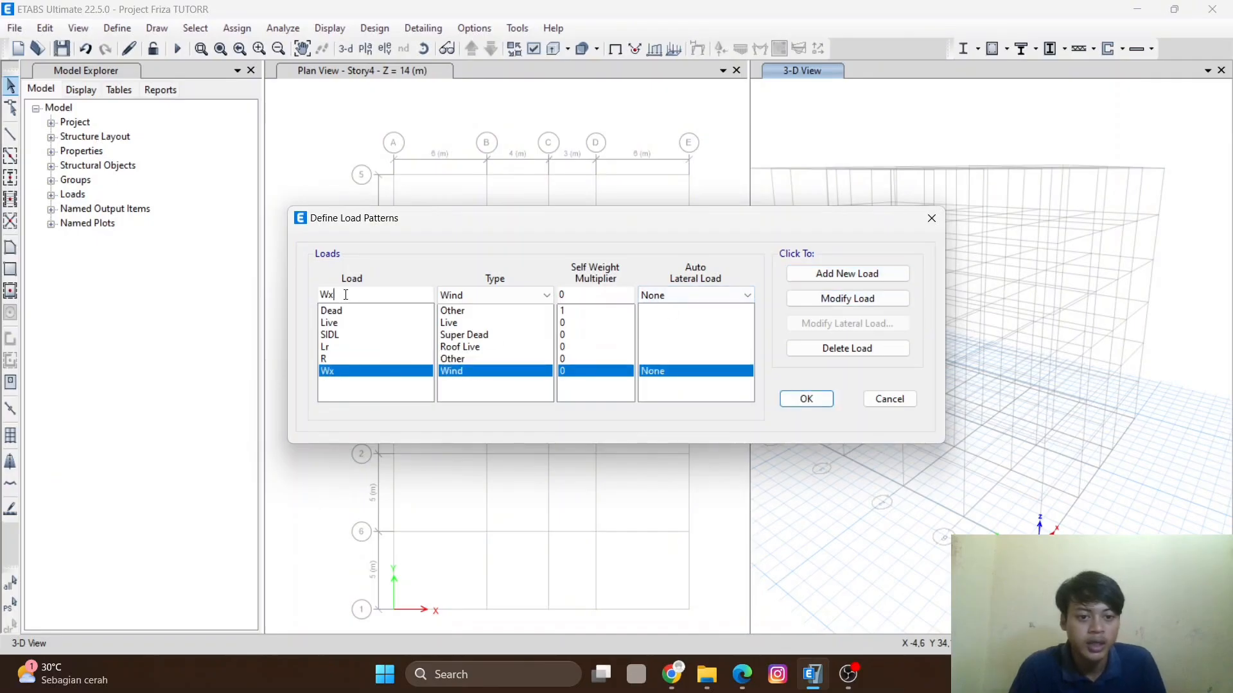
type("y")
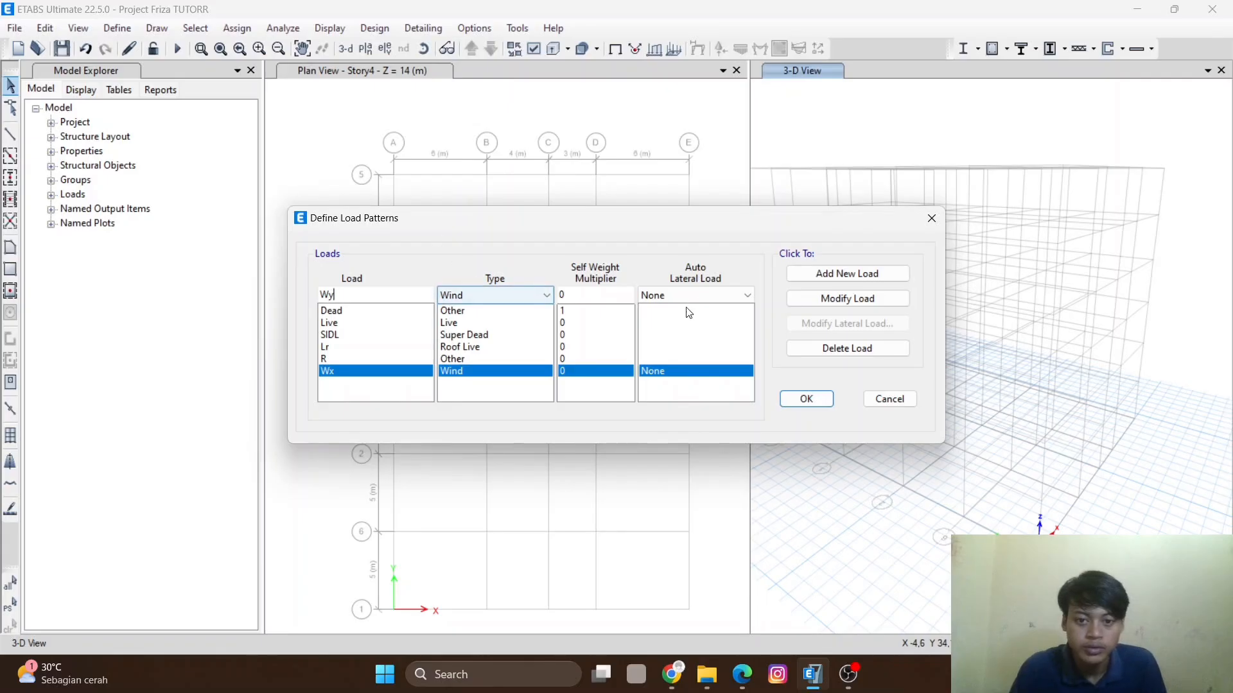
left_click(880, 270)
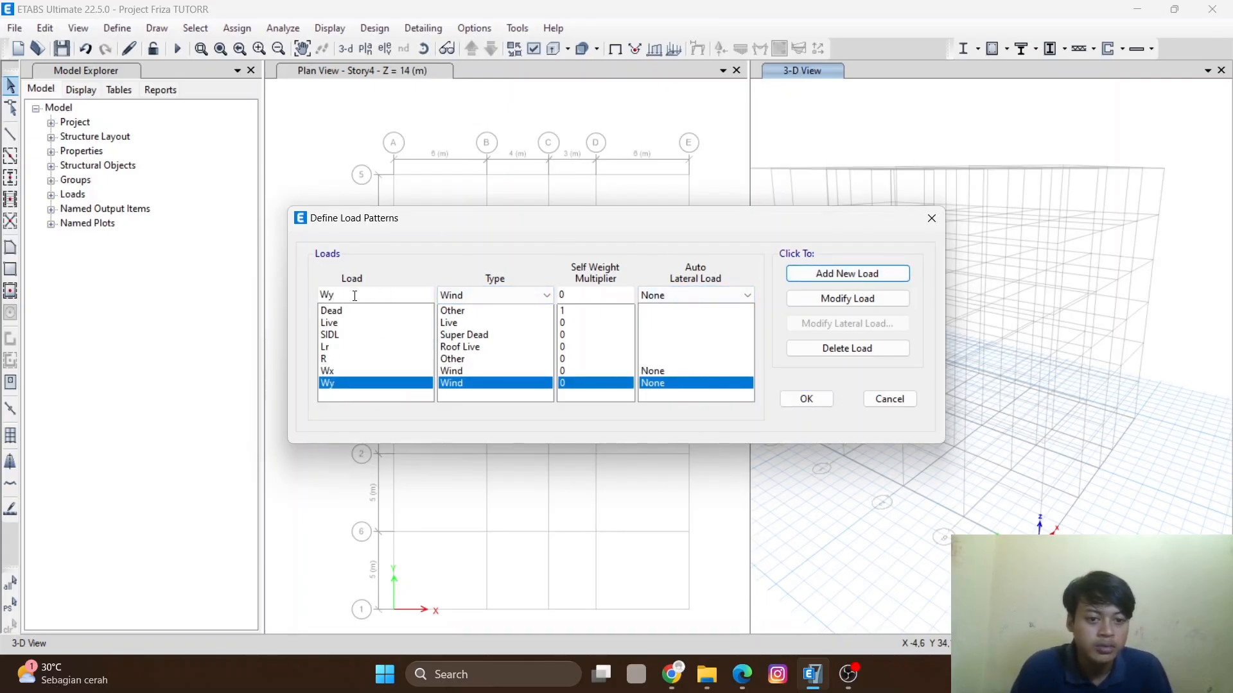
- Add Ex and Ey load patterns of type Seismic
left_click_drag(346, 294, 282, 294)
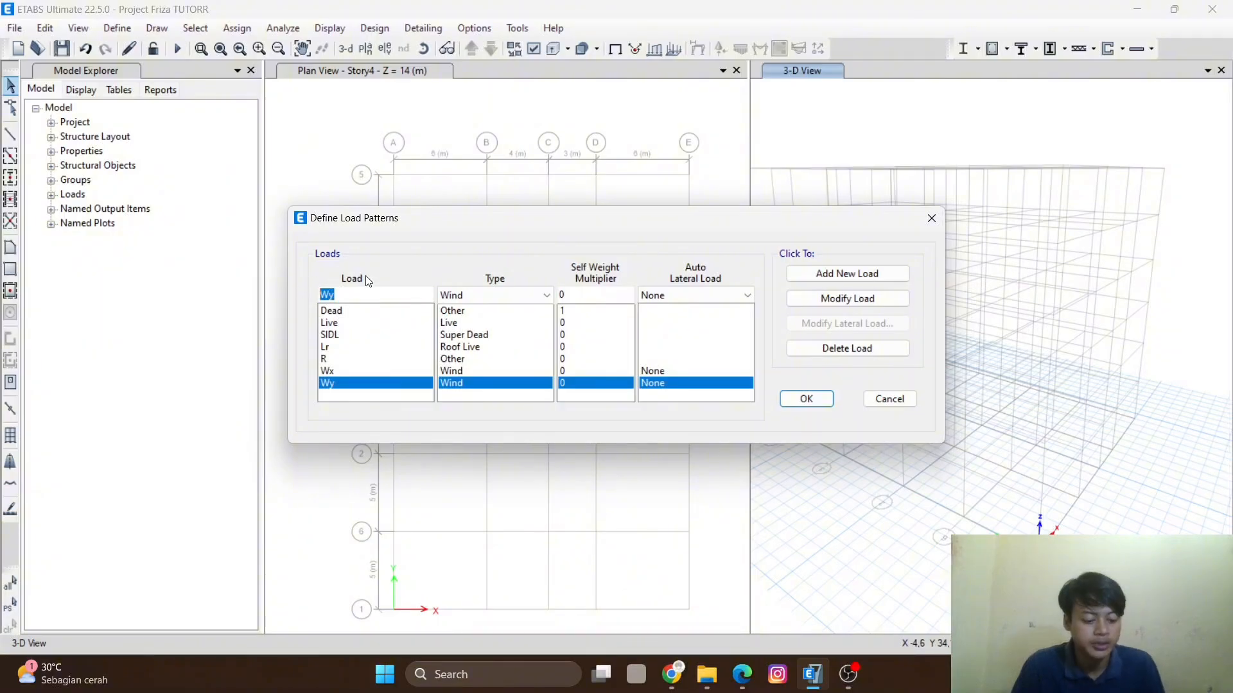
type("E")
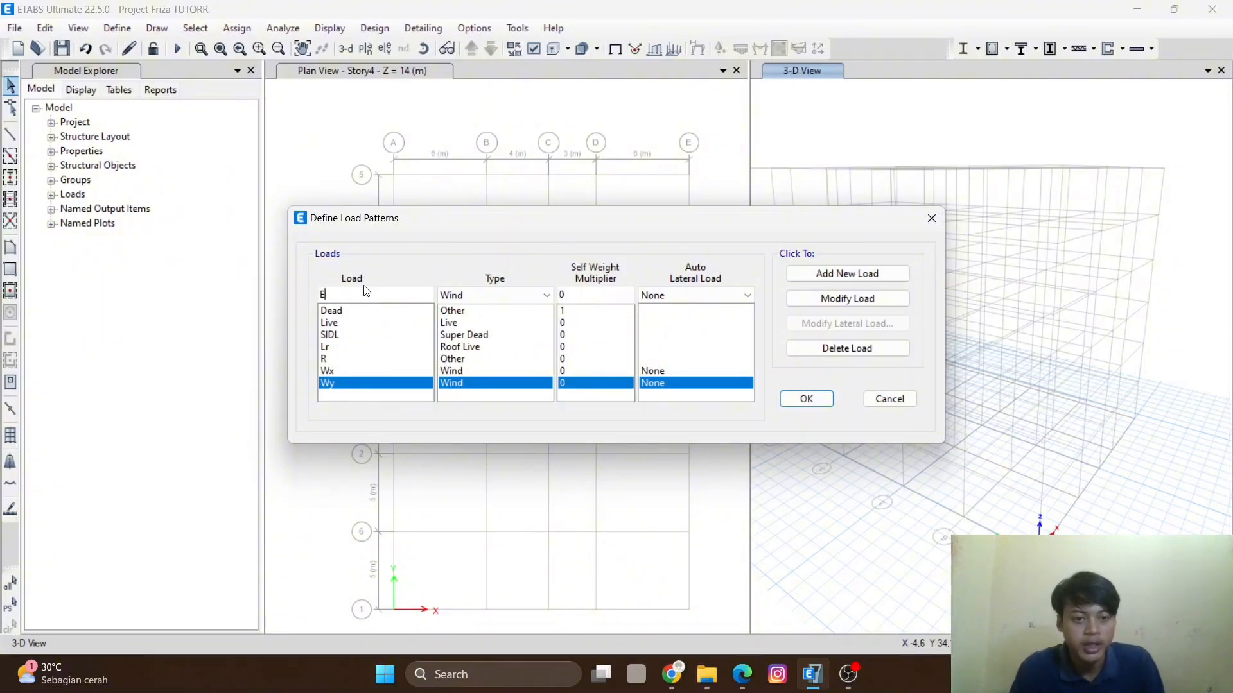
type("x")
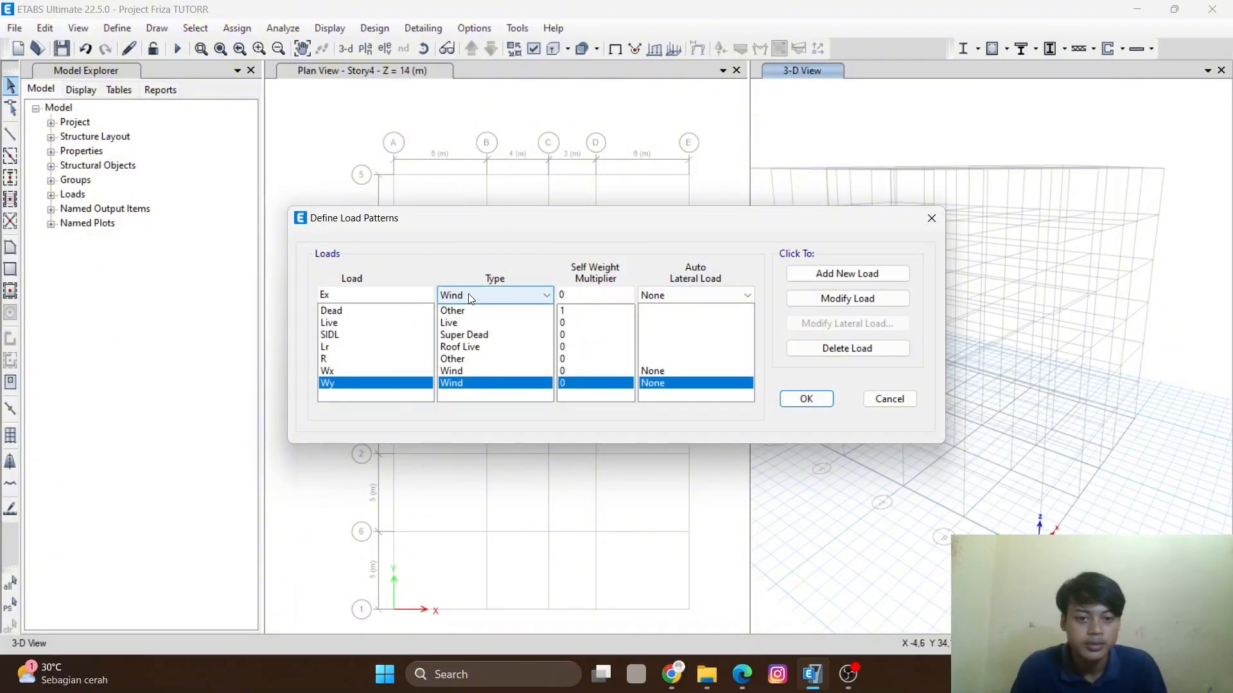
left_click(469, 292)
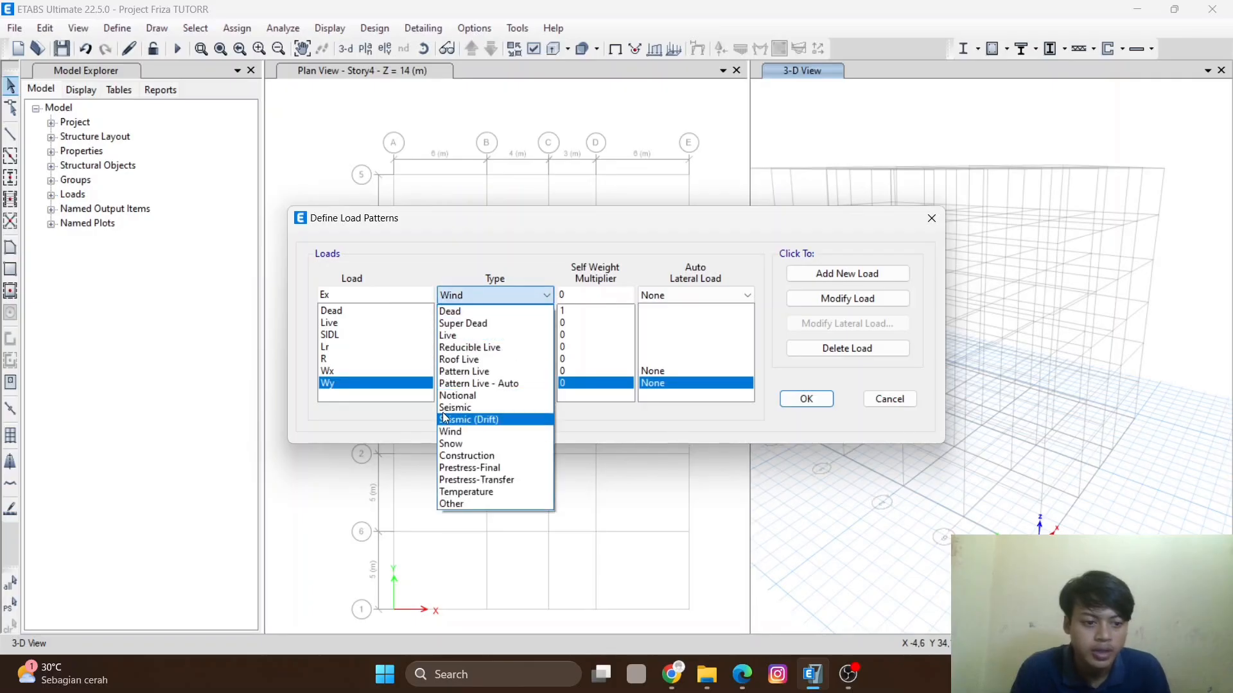
left_click(488, 409)
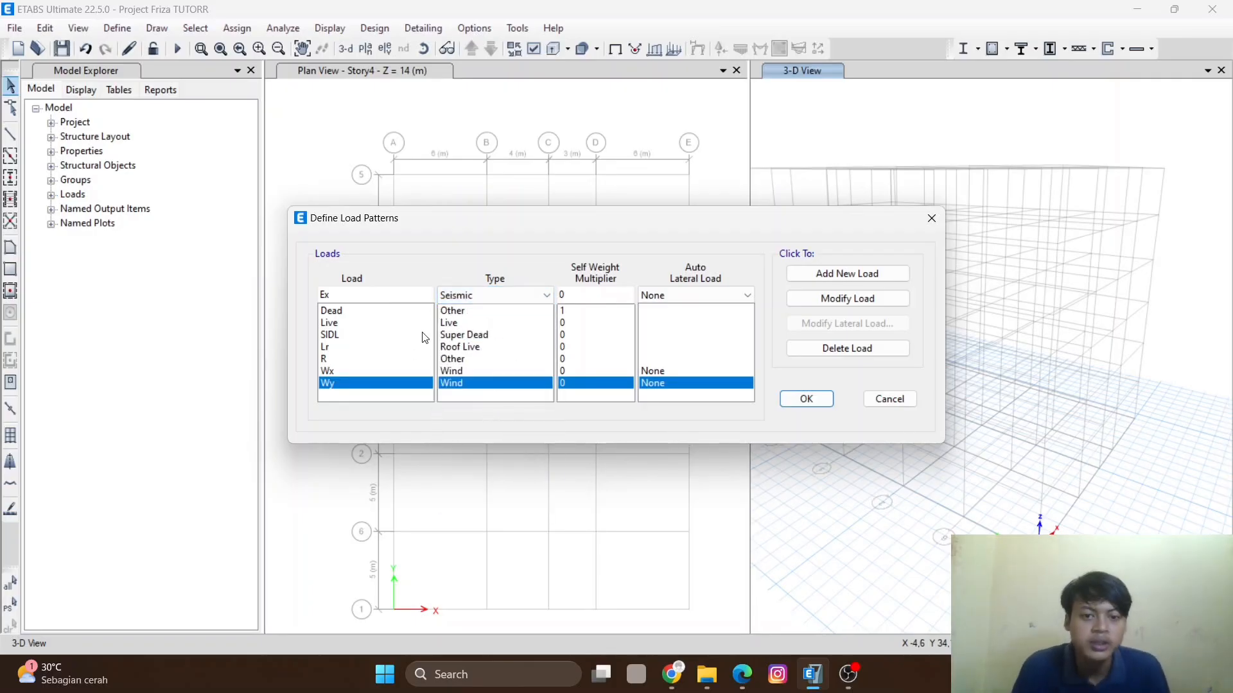
left_click(818, 280)
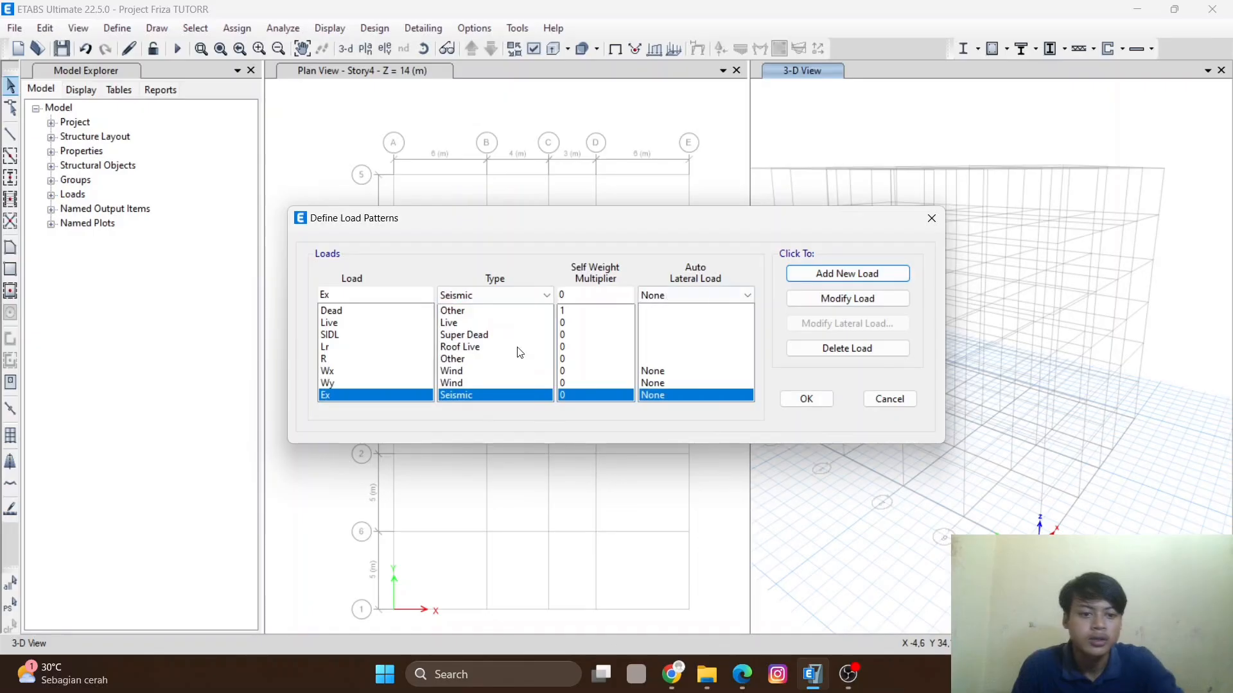
left_click(359, 297)
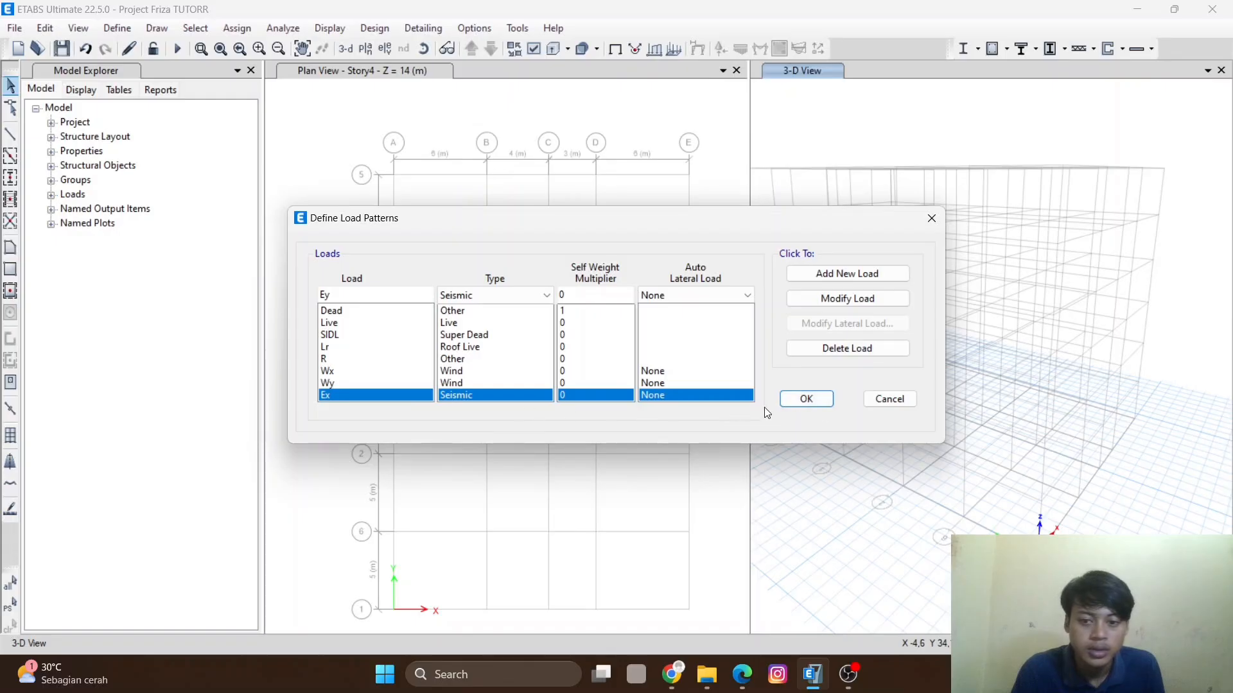
left_click(857, 277)
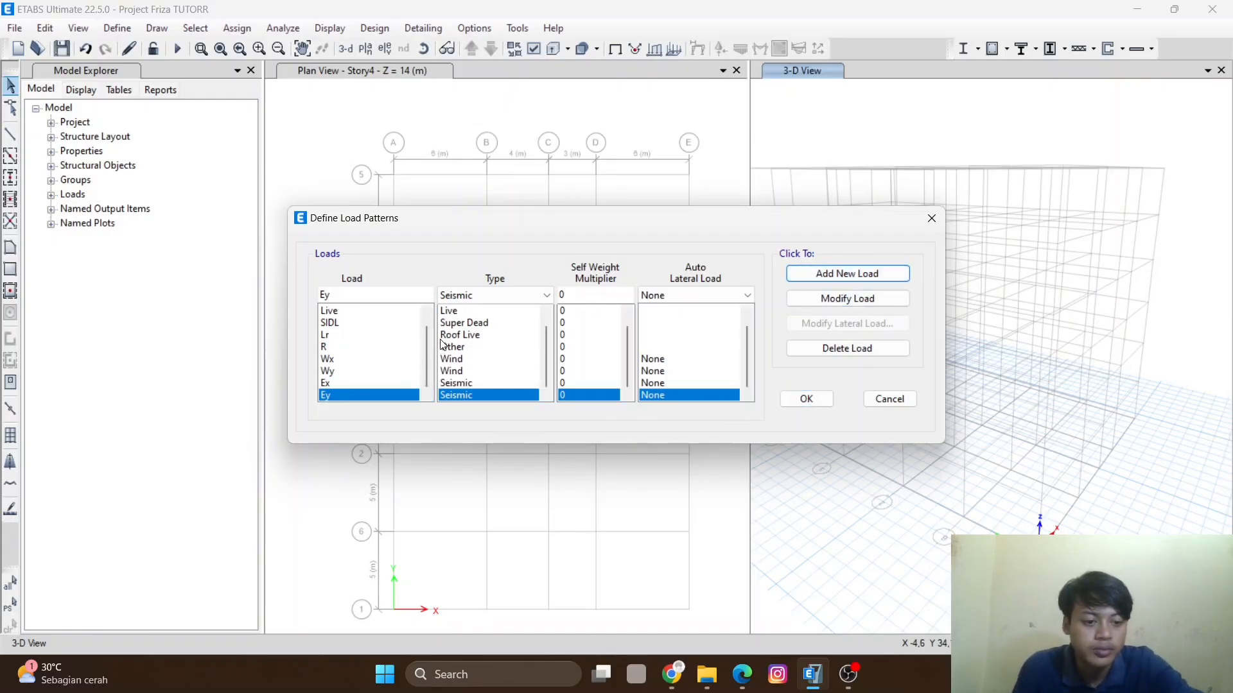
- Set the auto lateral load of the Wx and Wy wind patterns to ASCE 7-16
left_click(702, 360)
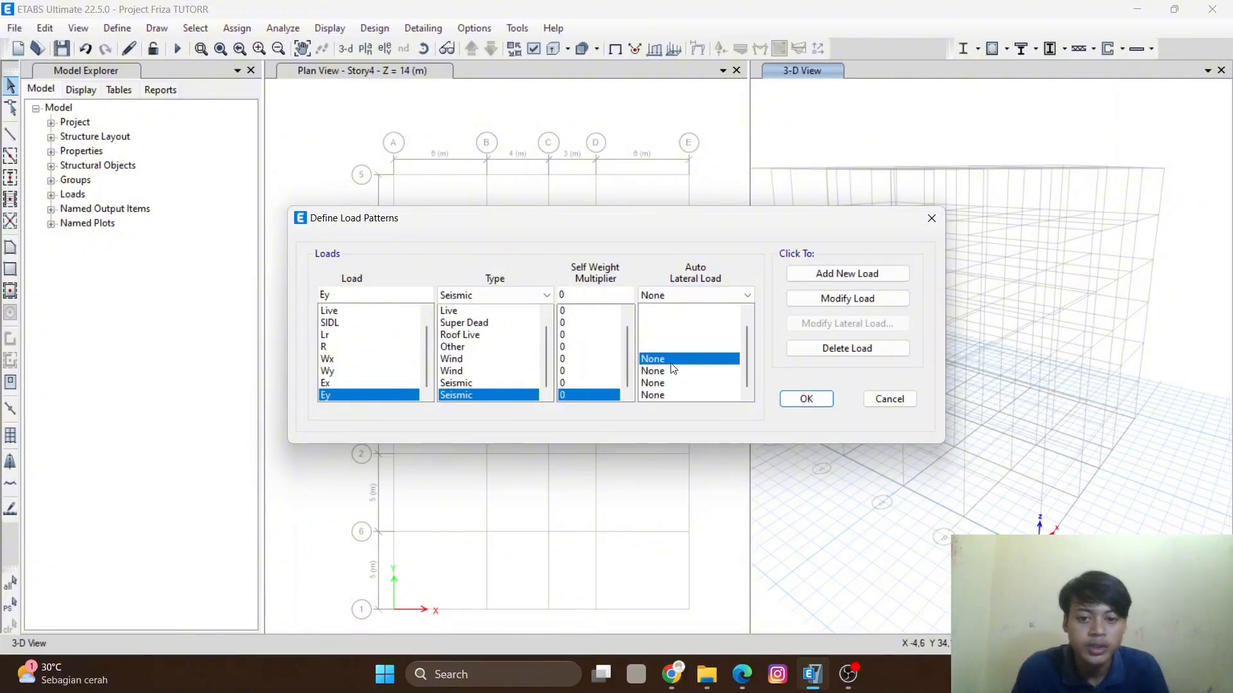
left_click(682, 294)
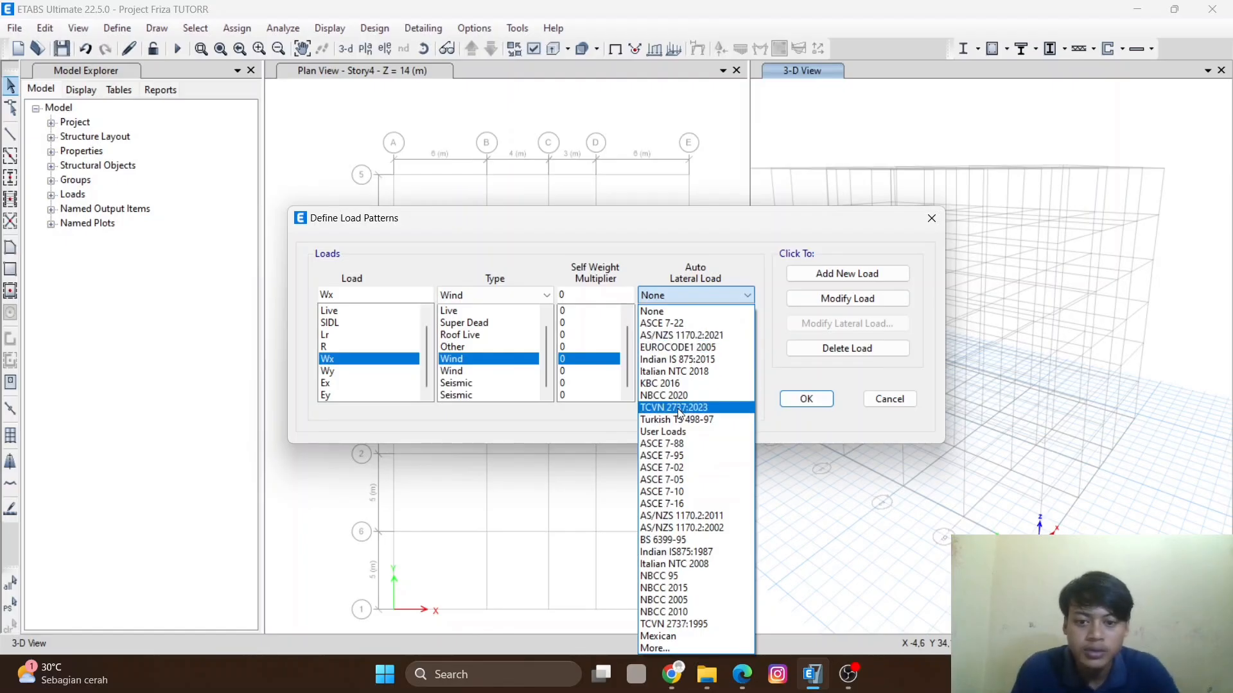
left_click(699, 505)
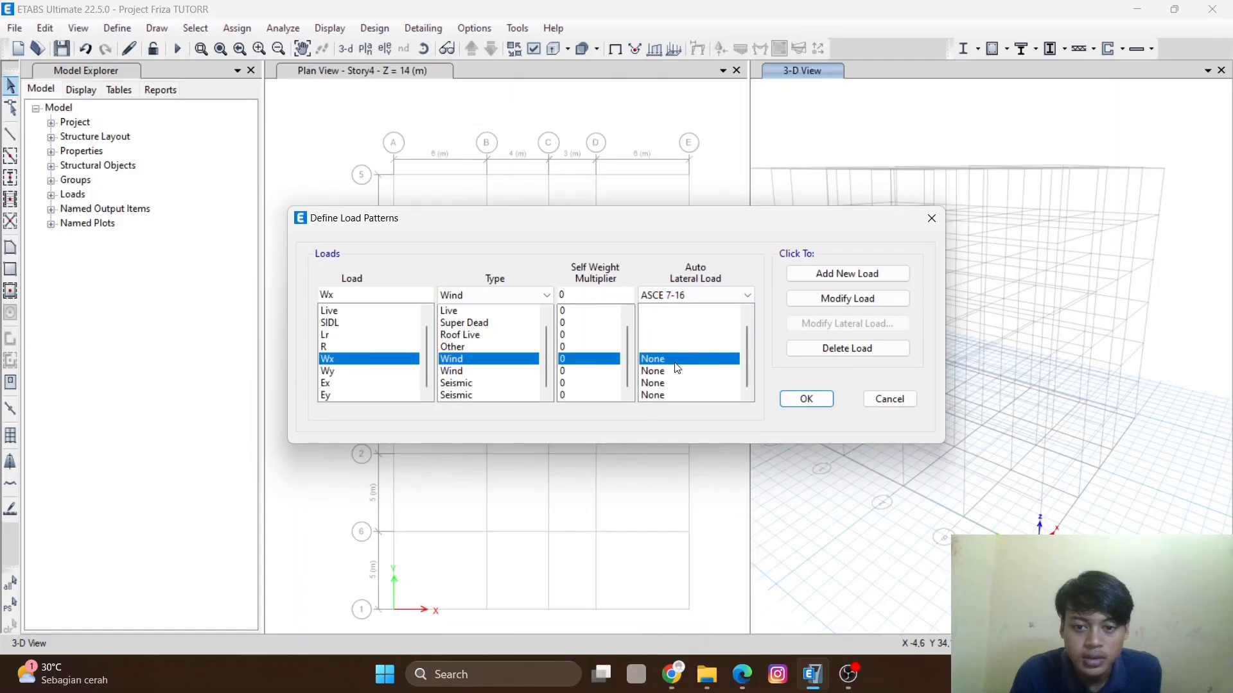
left_click(833, 299)
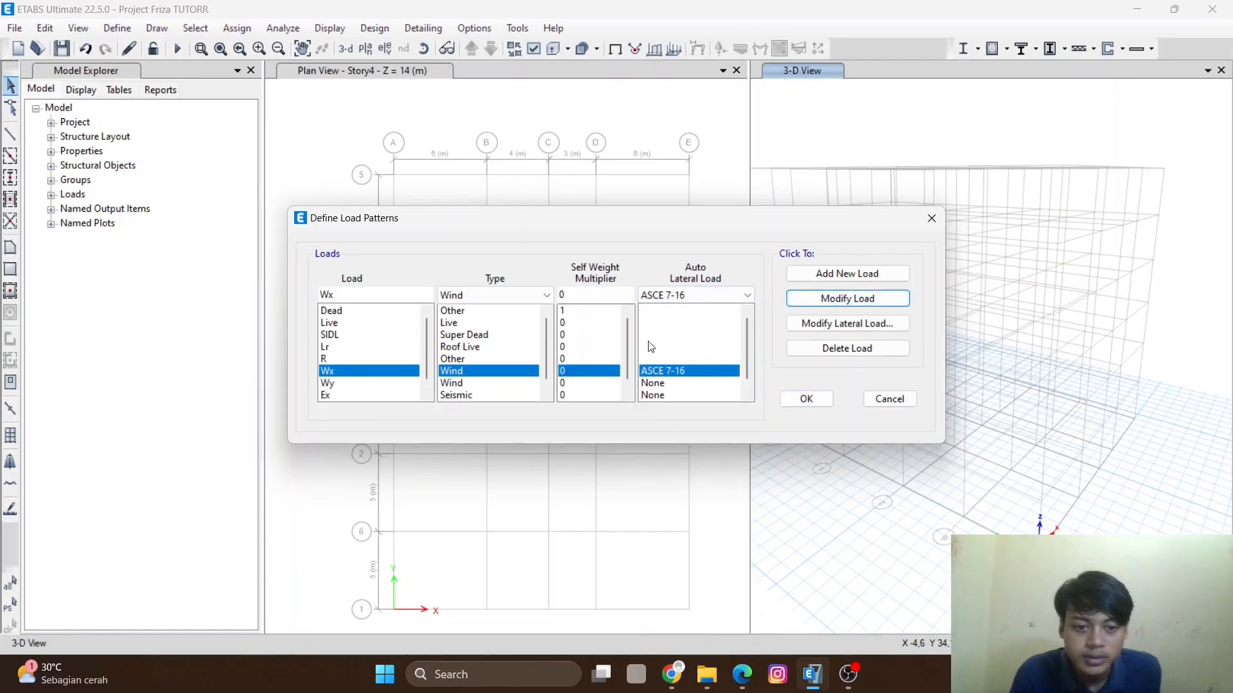
left_click(659, 382)
left_click(694, 298)
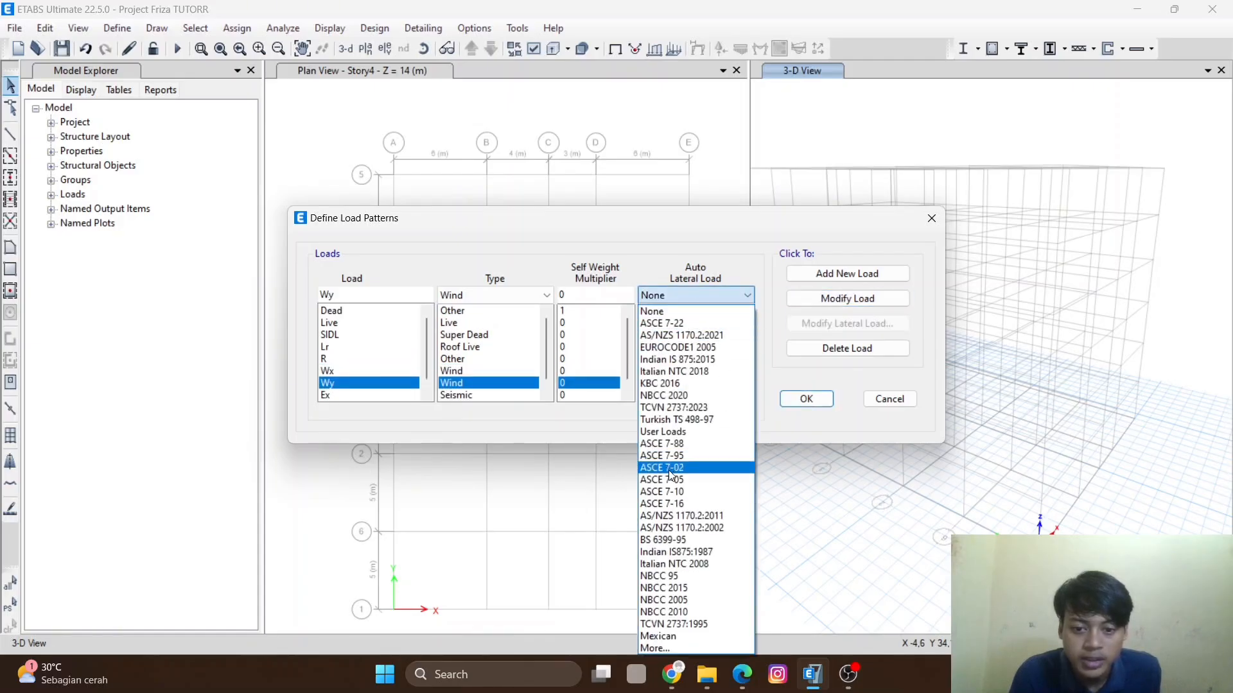
left_click(703, 504)
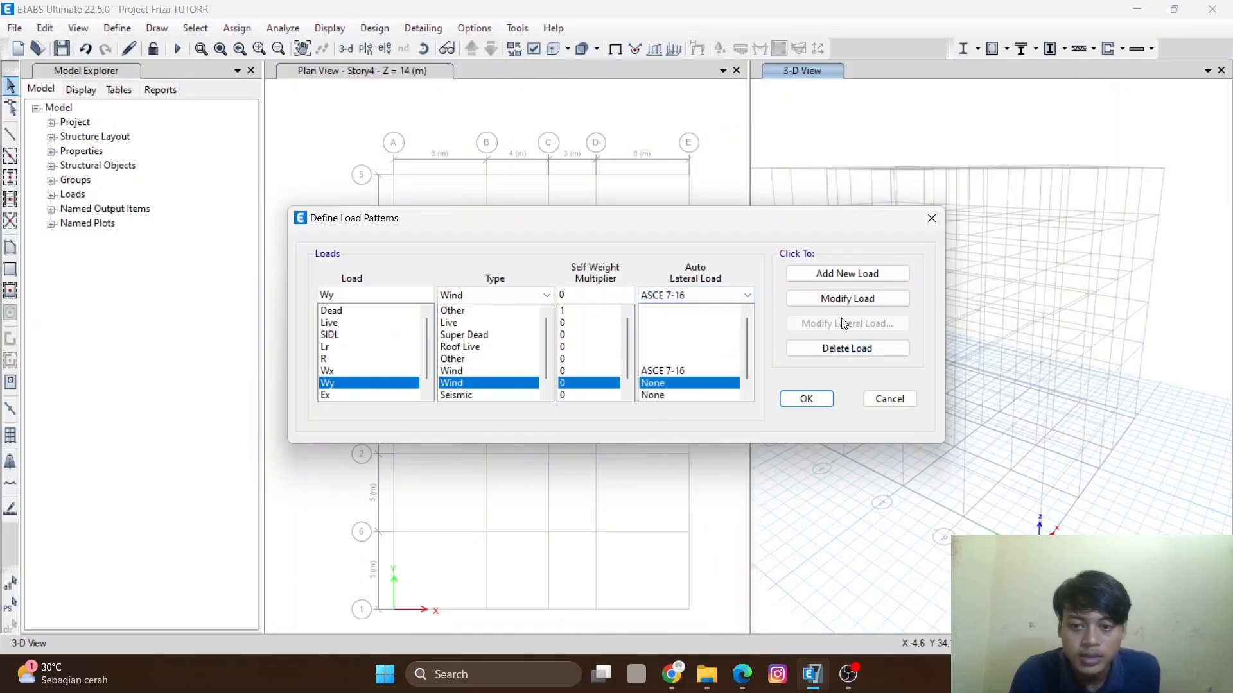
left_click(847, 299)
- Set the Ex seismic pattern's auto lateral load to ASCE 7-16
left_click(673, 393)
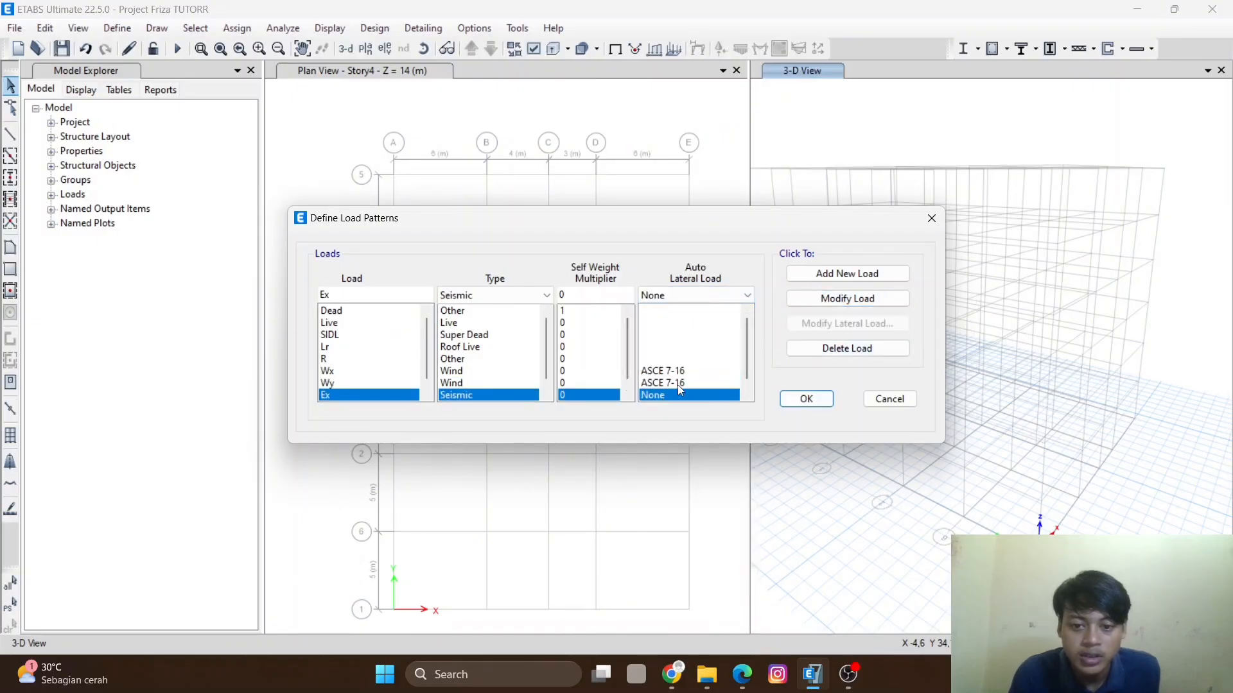
left_click(745, 295)
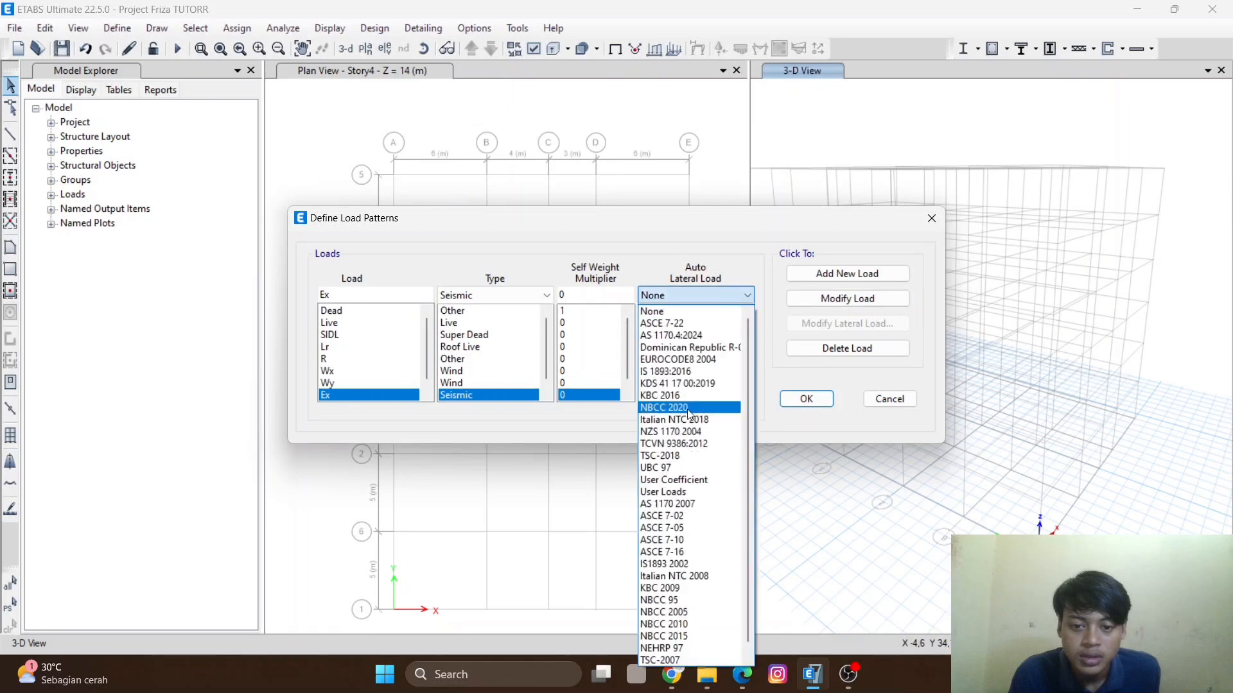
left_click(699, 553)
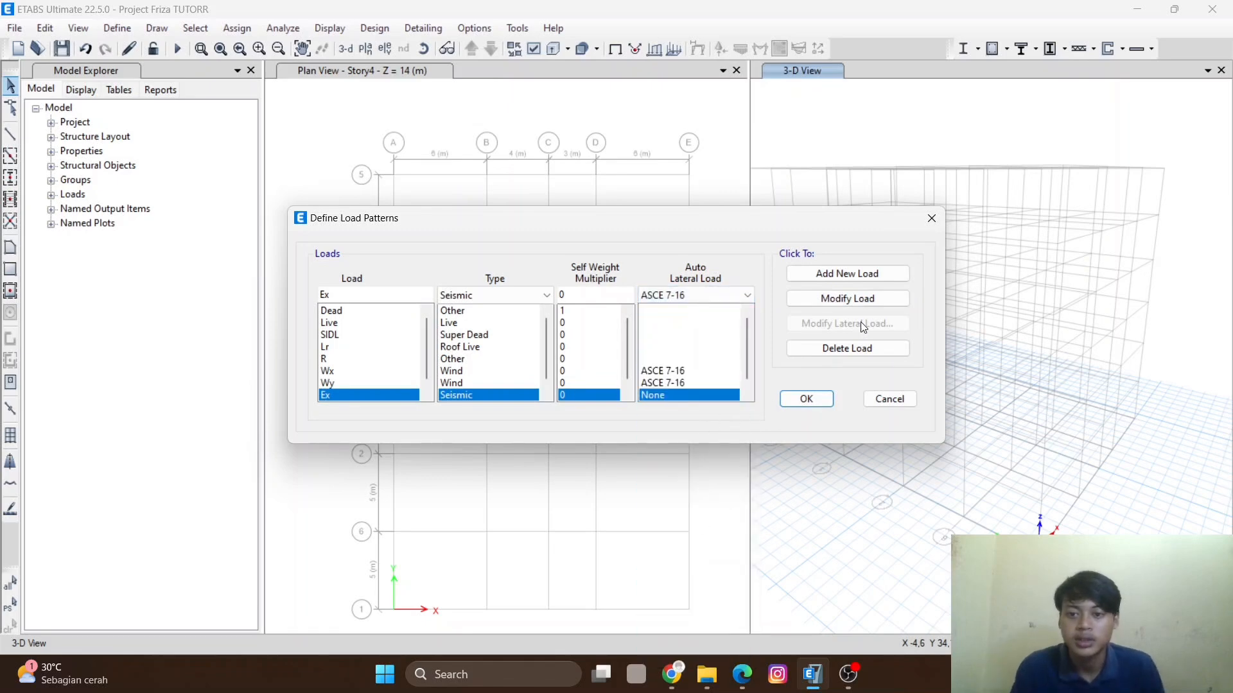
left_click(846, 299)
scroll(587, 382, "down", 1)
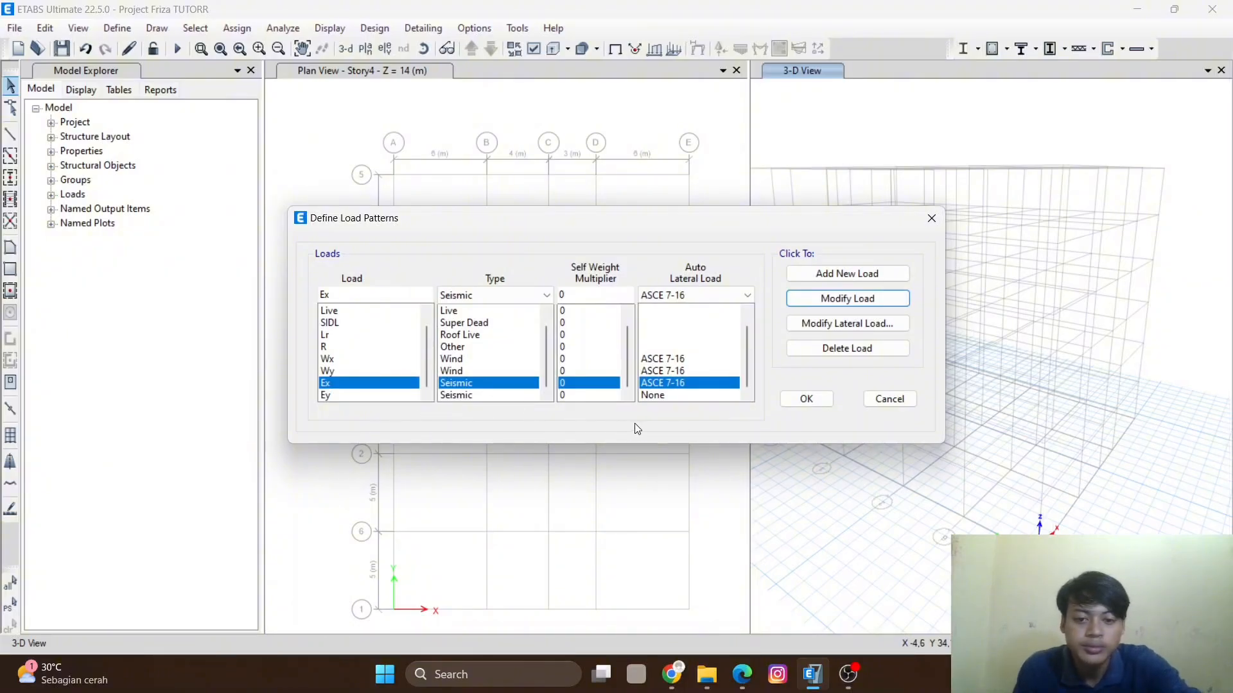
- Set the Ey seismic pattern's auto lateral load to ASCE 7-16
left_click(677, 396)
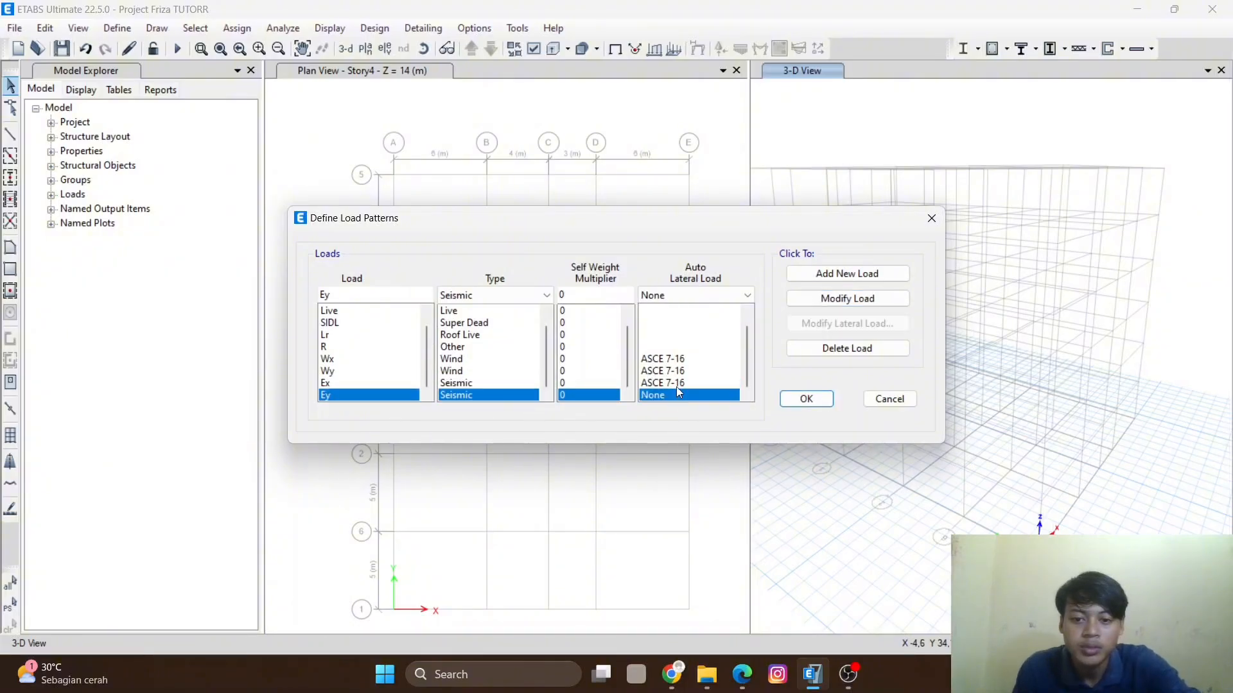
left_click(687, 294)
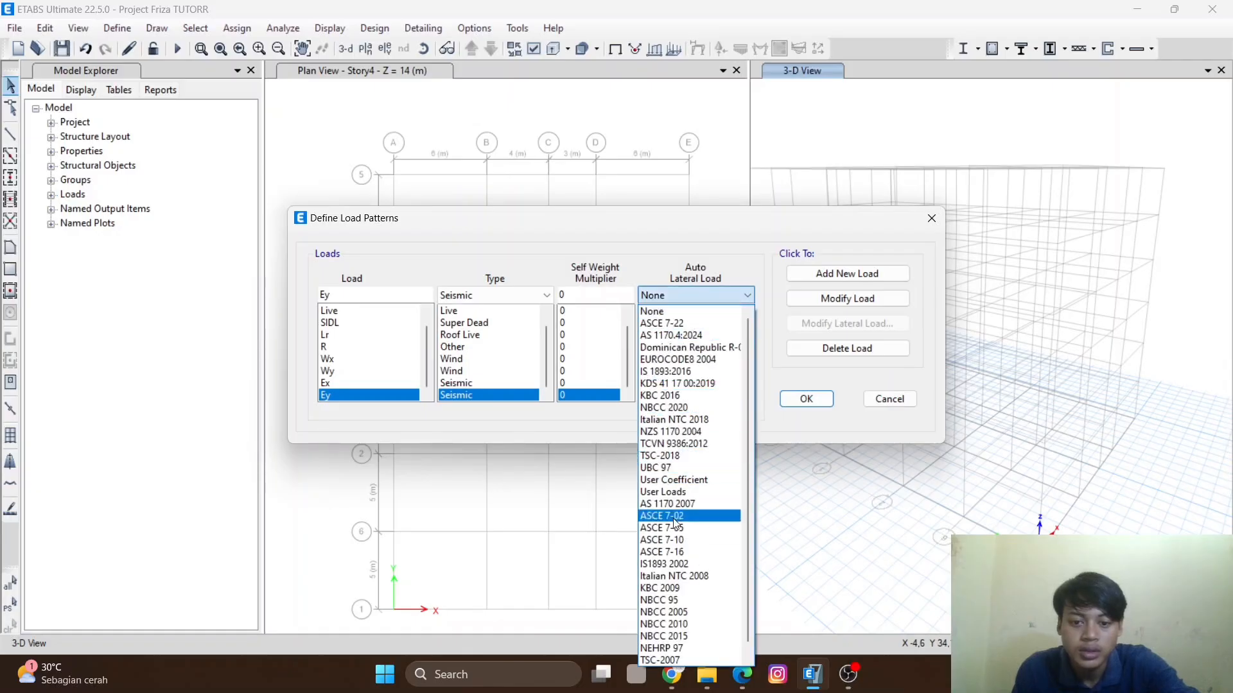
left_click(676, 554)
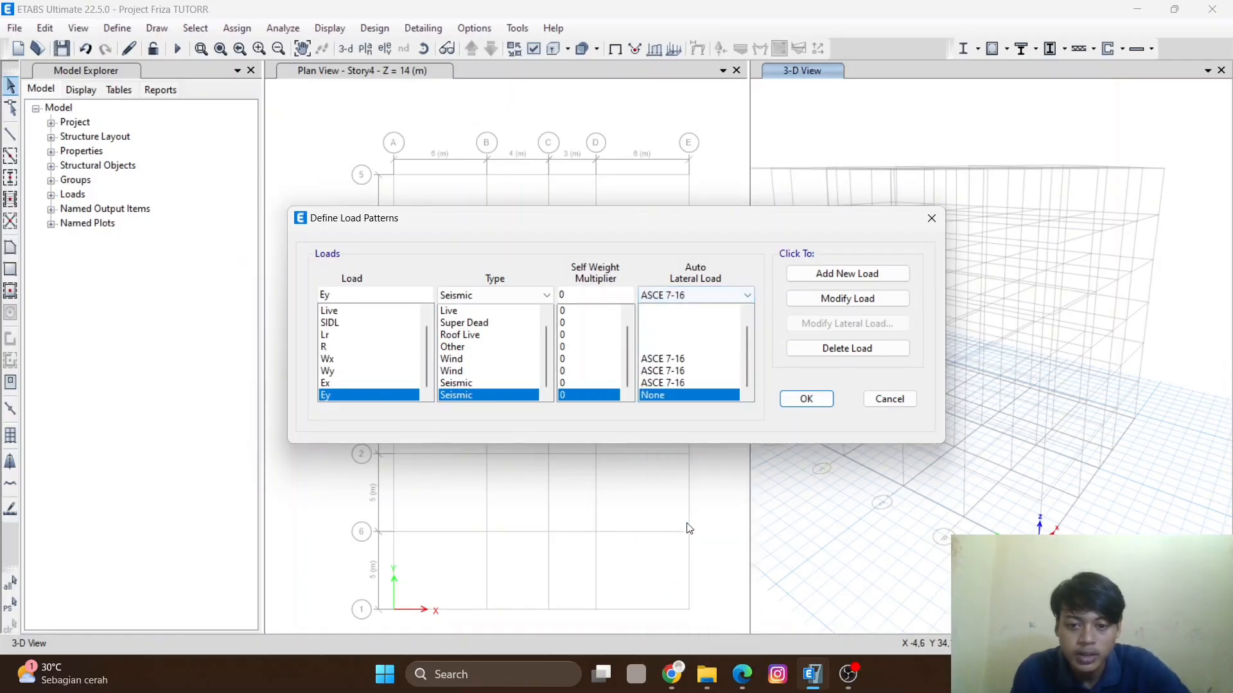
left_click(848, 299)
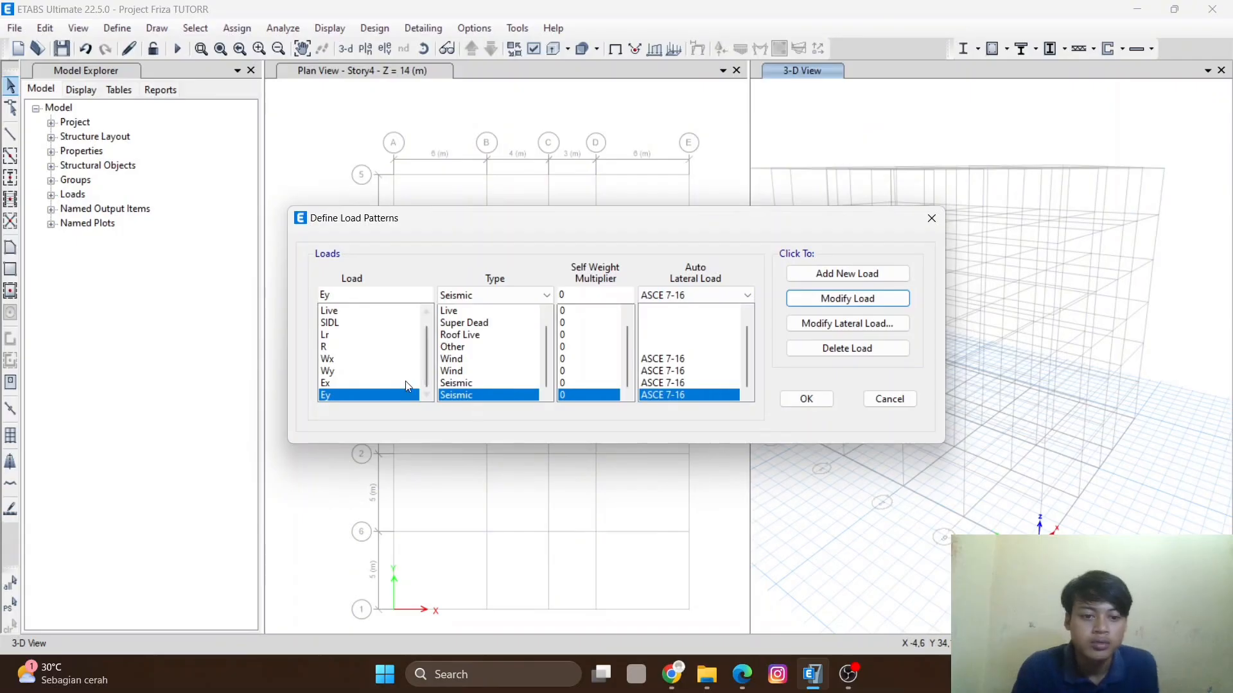
- Add a new load pattern named Water with type Other
key("Tab")
type("W")
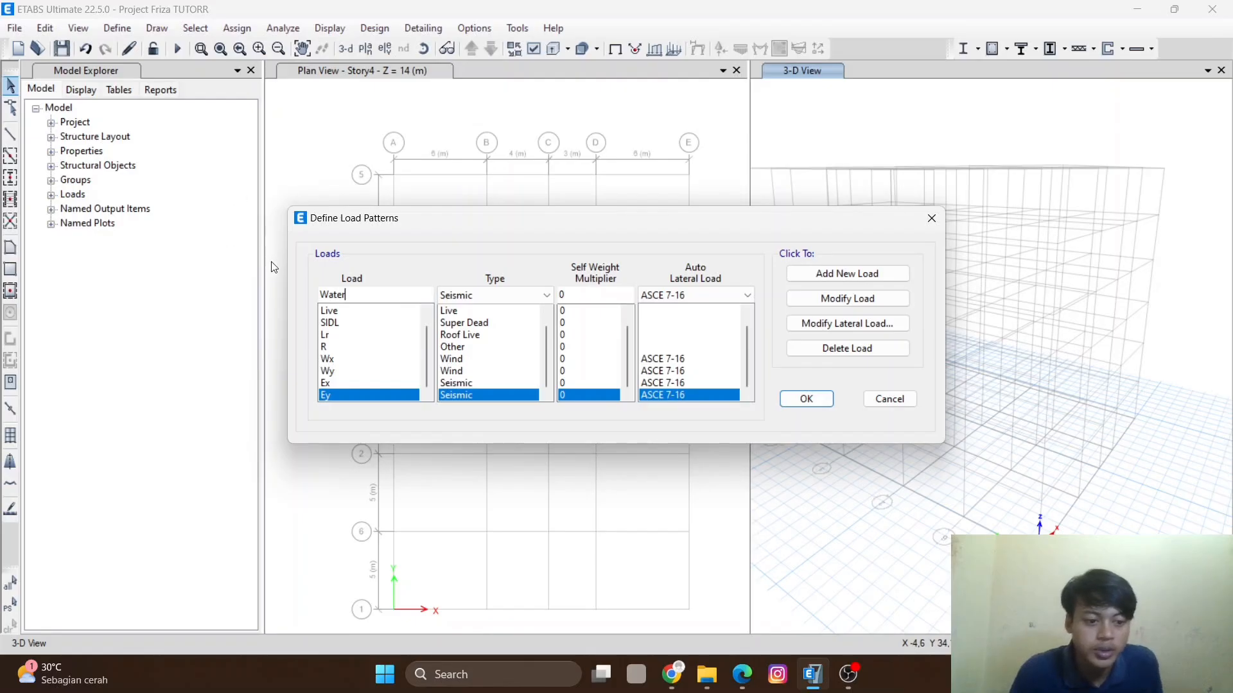
left_click(438, 298)
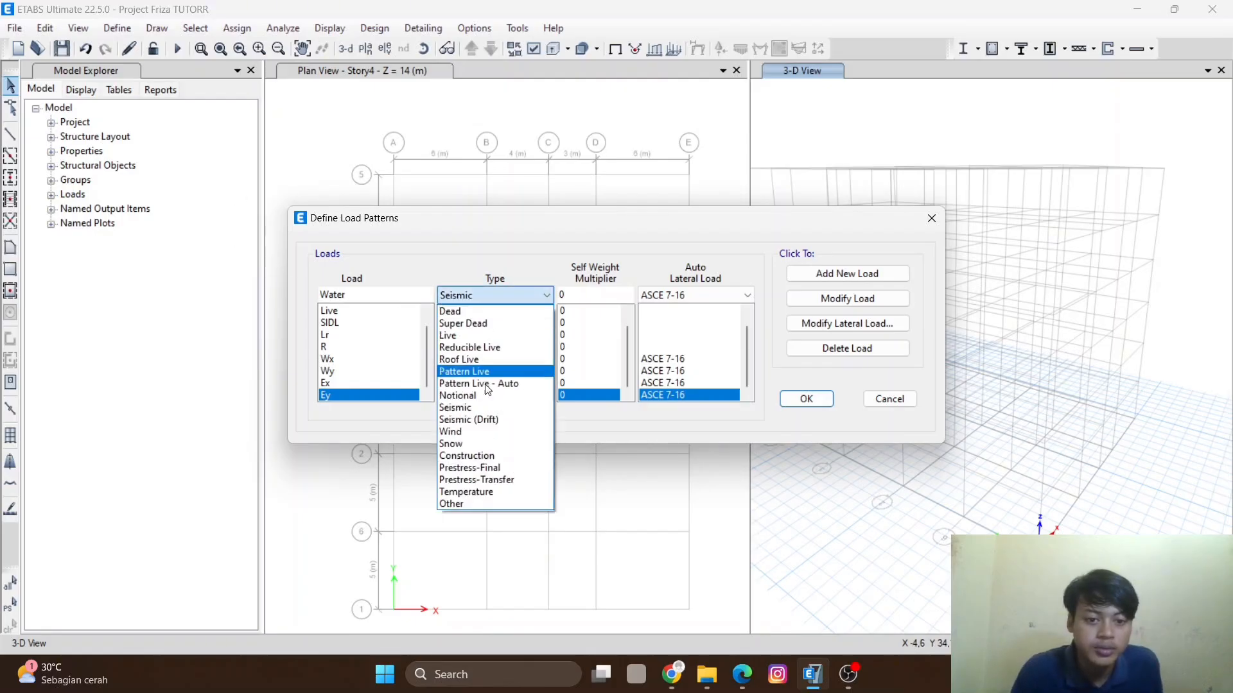
left_click(481, 505)
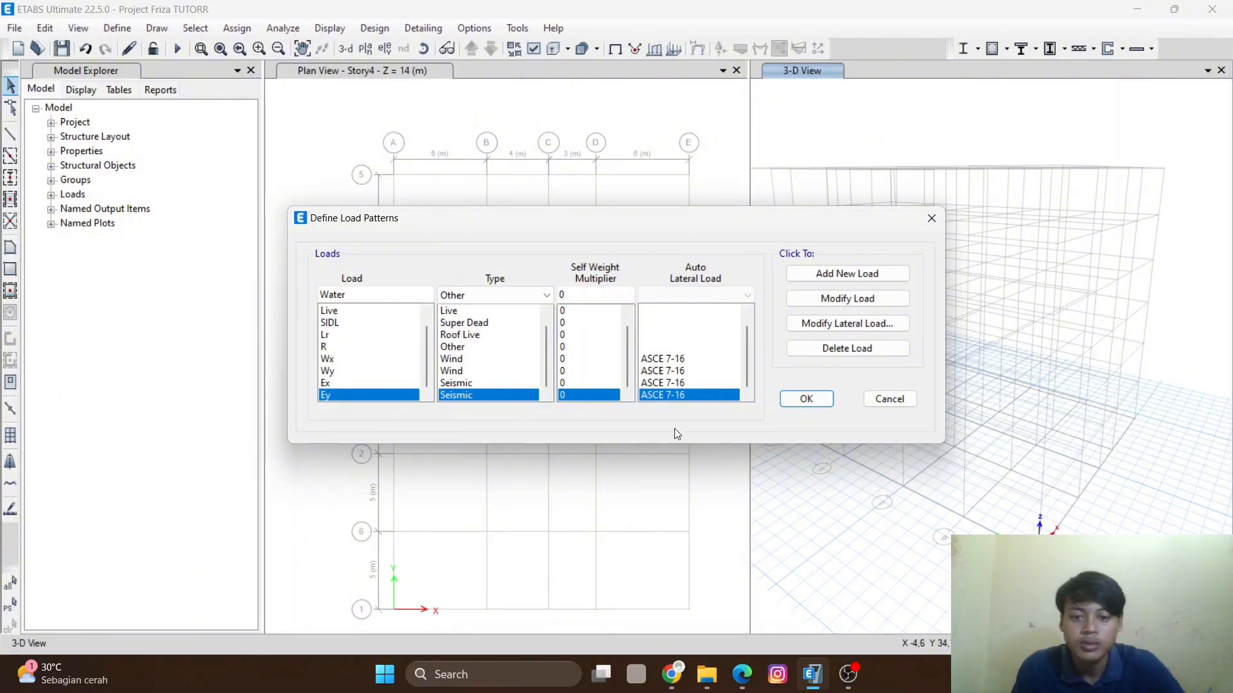
left_click(857, 285)
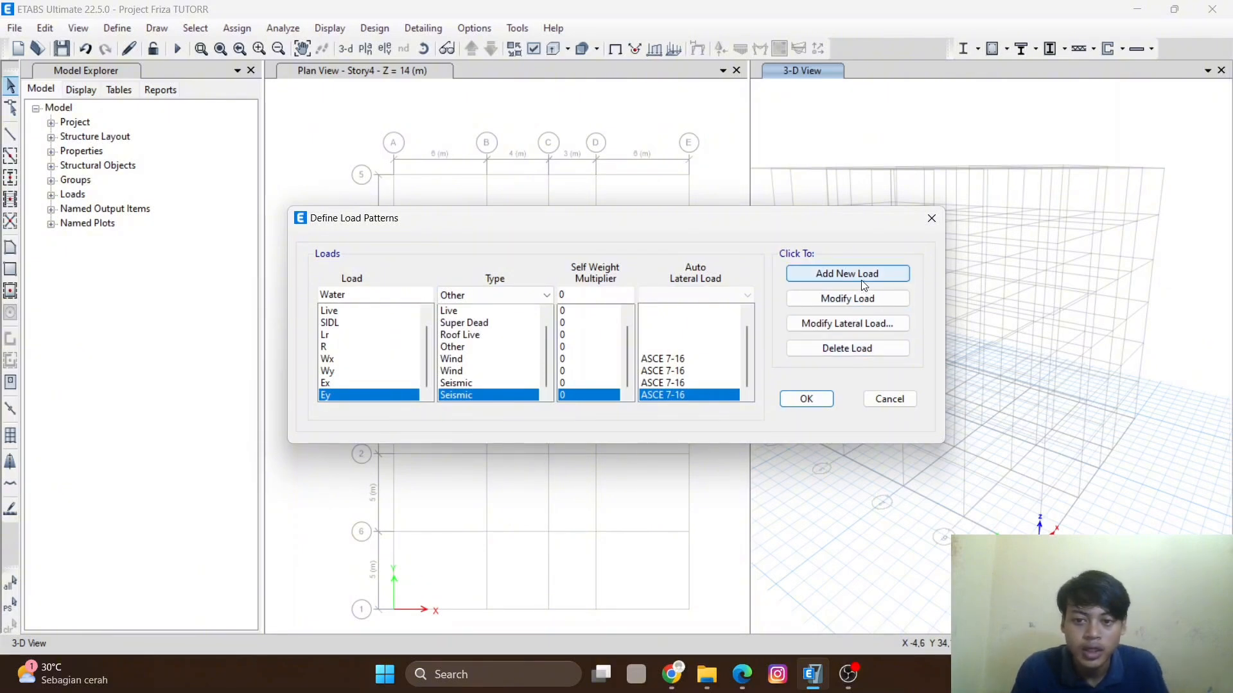
- Add a new load pattern named Soil with type Other
left_click_drag(364, 293, 284, 294)
type("Soil")
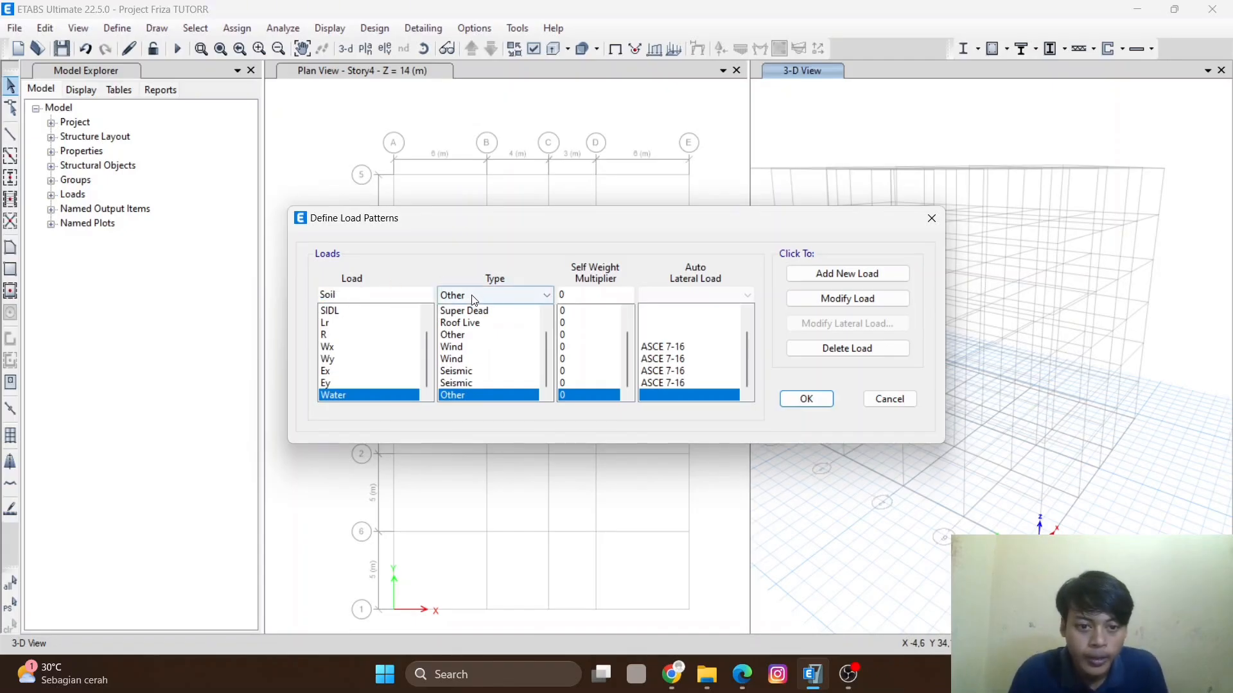
left_click(848, 274)
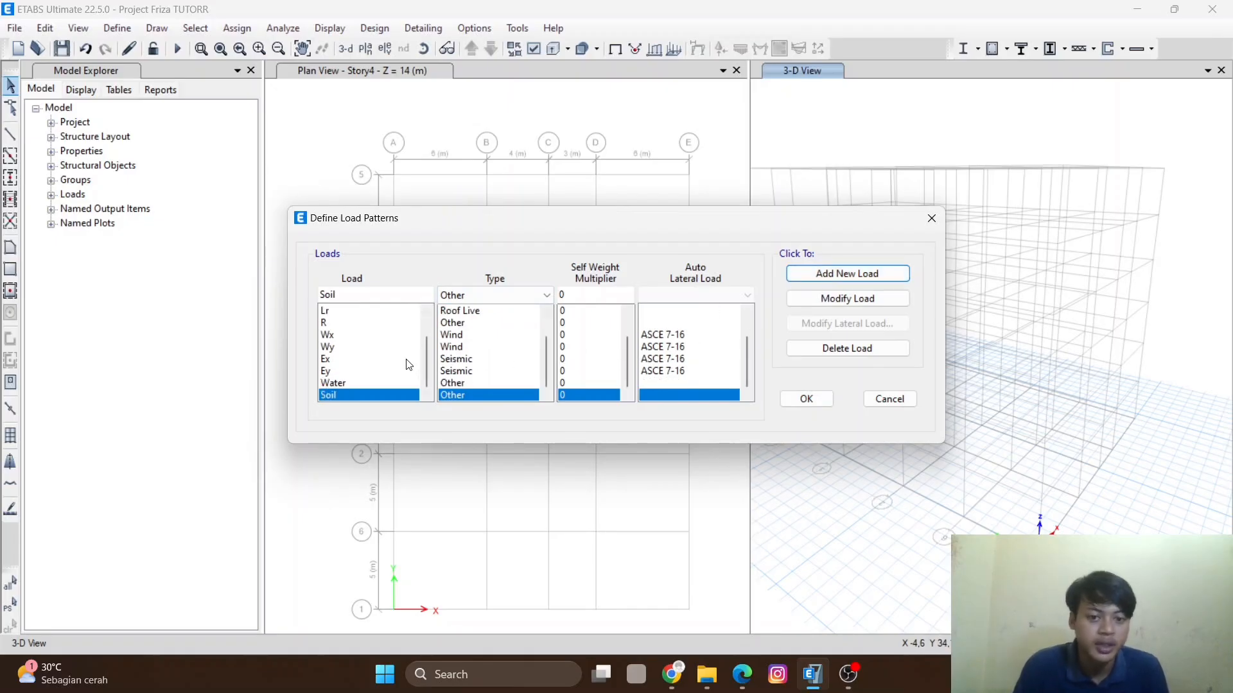
- Review the full list of defined load patterns and apply the load pattern definitions
scroll(398, 371, "up", 1)
scroll(425, 340, "down", 1)
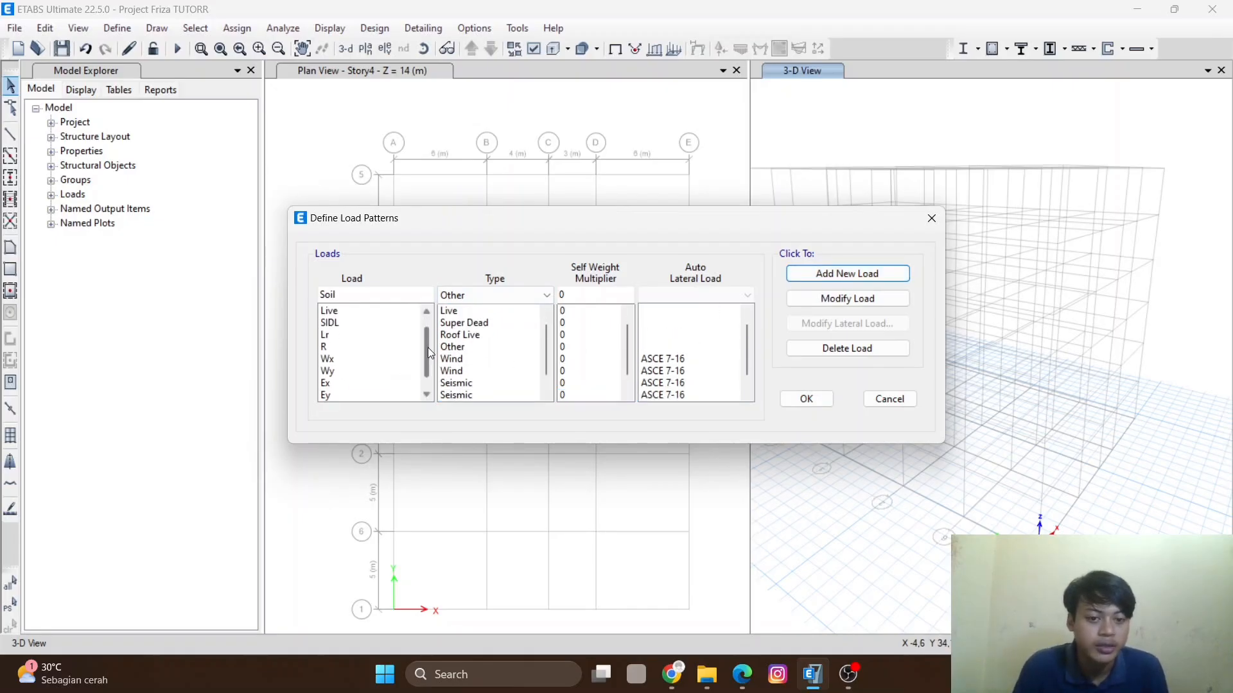
scroll(433, 362, "up", 1)
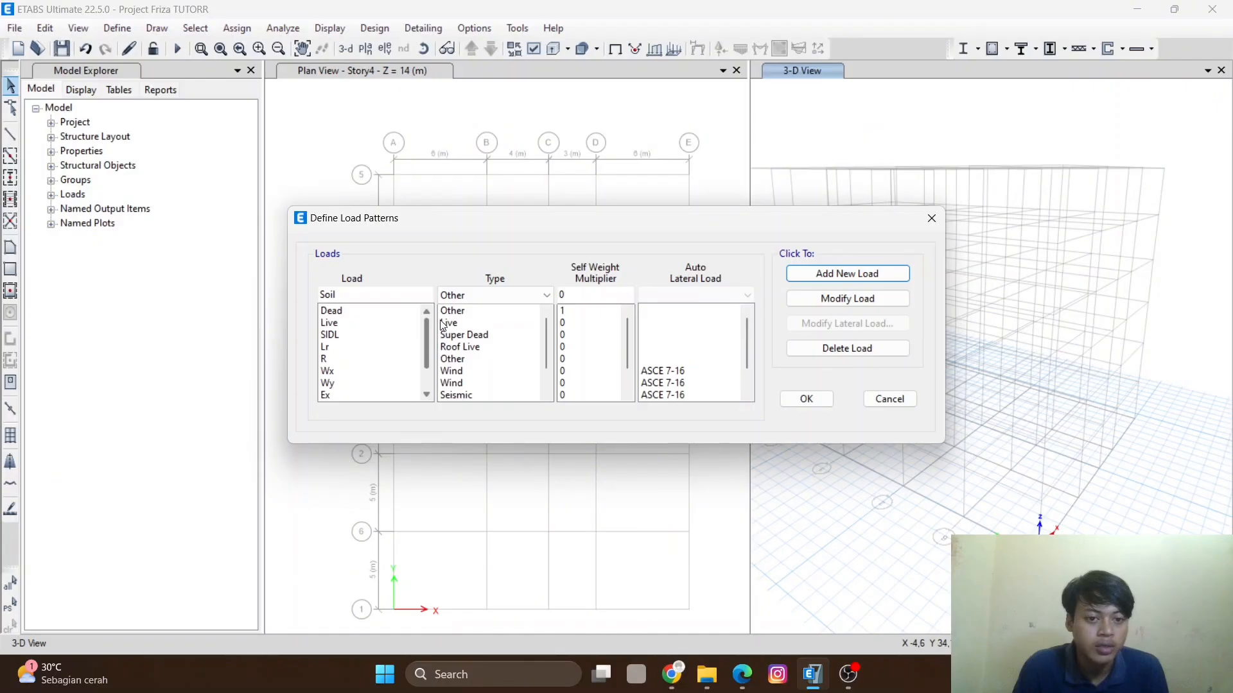
scroll(434, 357, "down", 1)
scroll(434, 351, "up", 2)
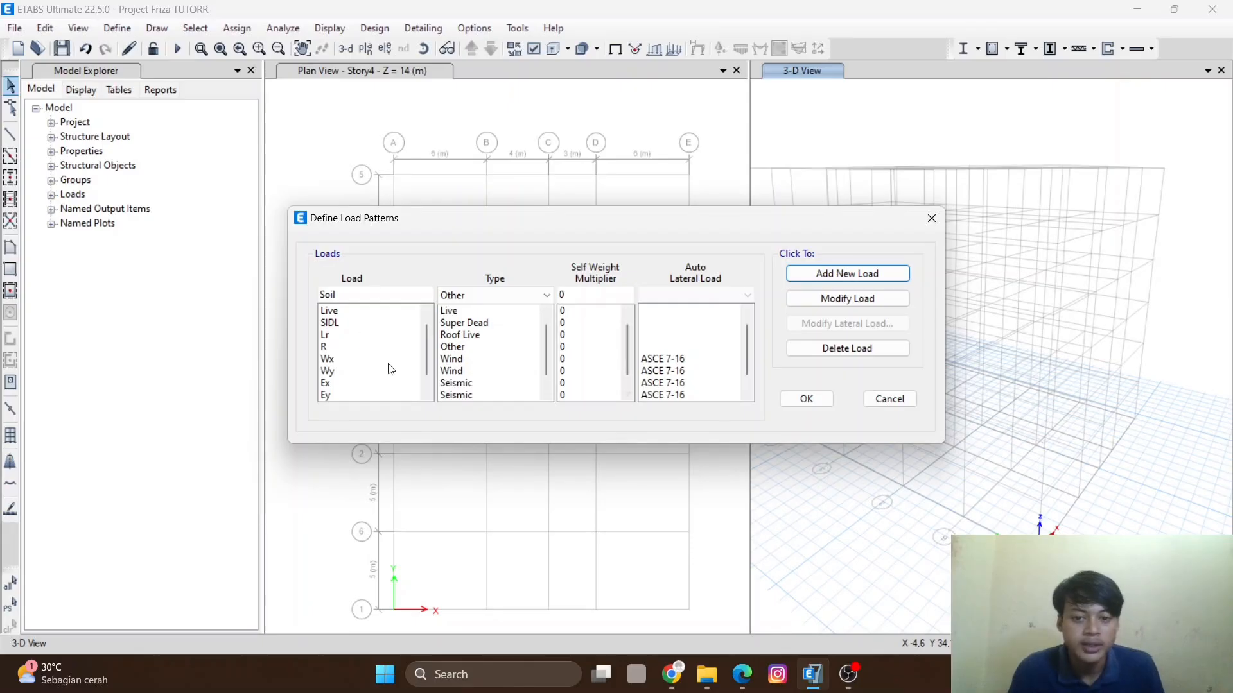
scroll(399, 369, "up", 1)
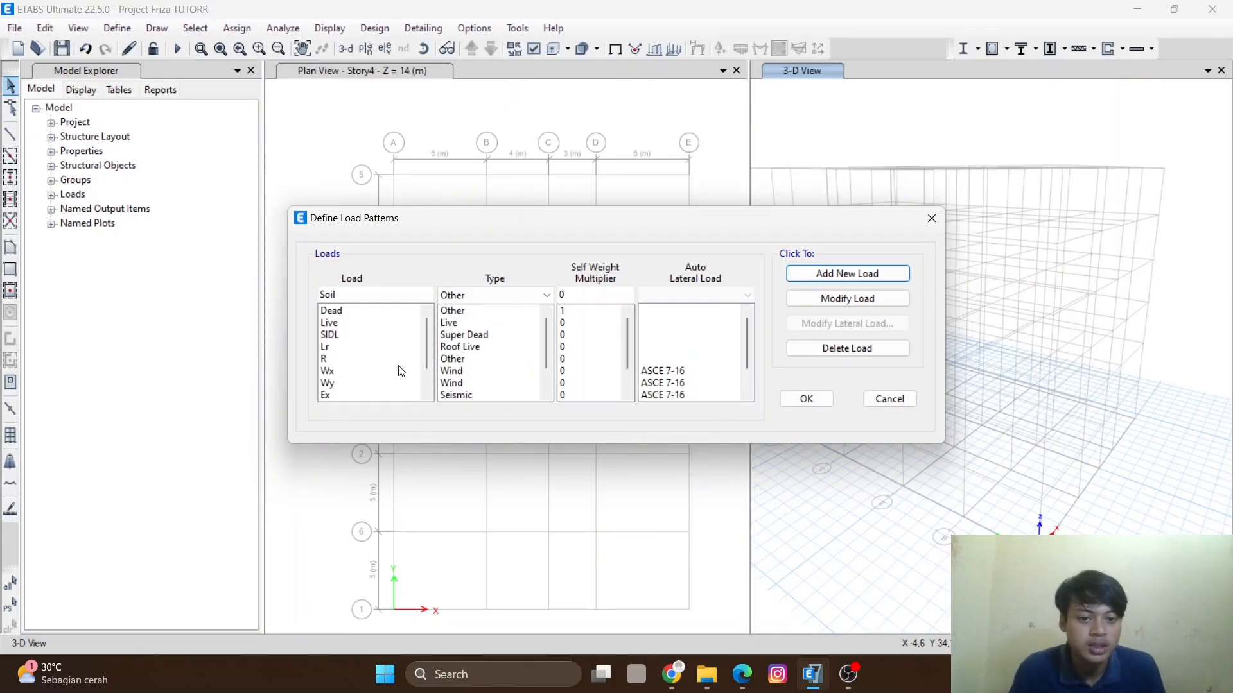
scroll(362, 370, "down", 1)
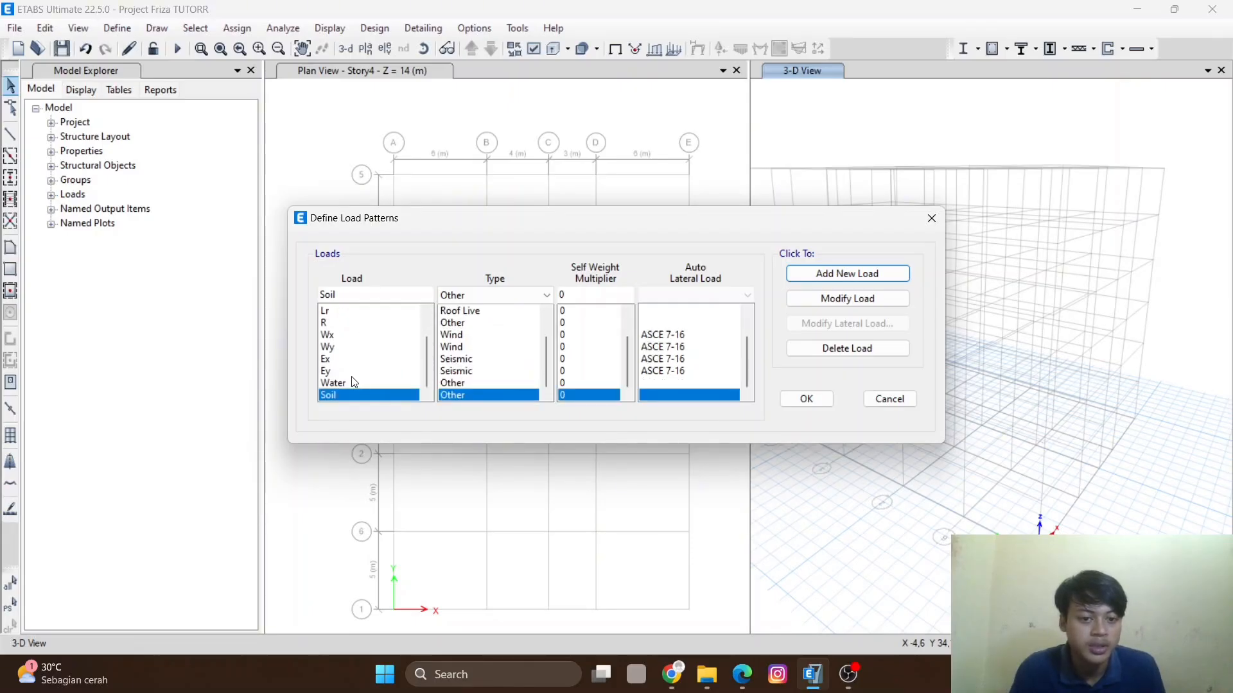
scroll(357, 379, "up", 1)
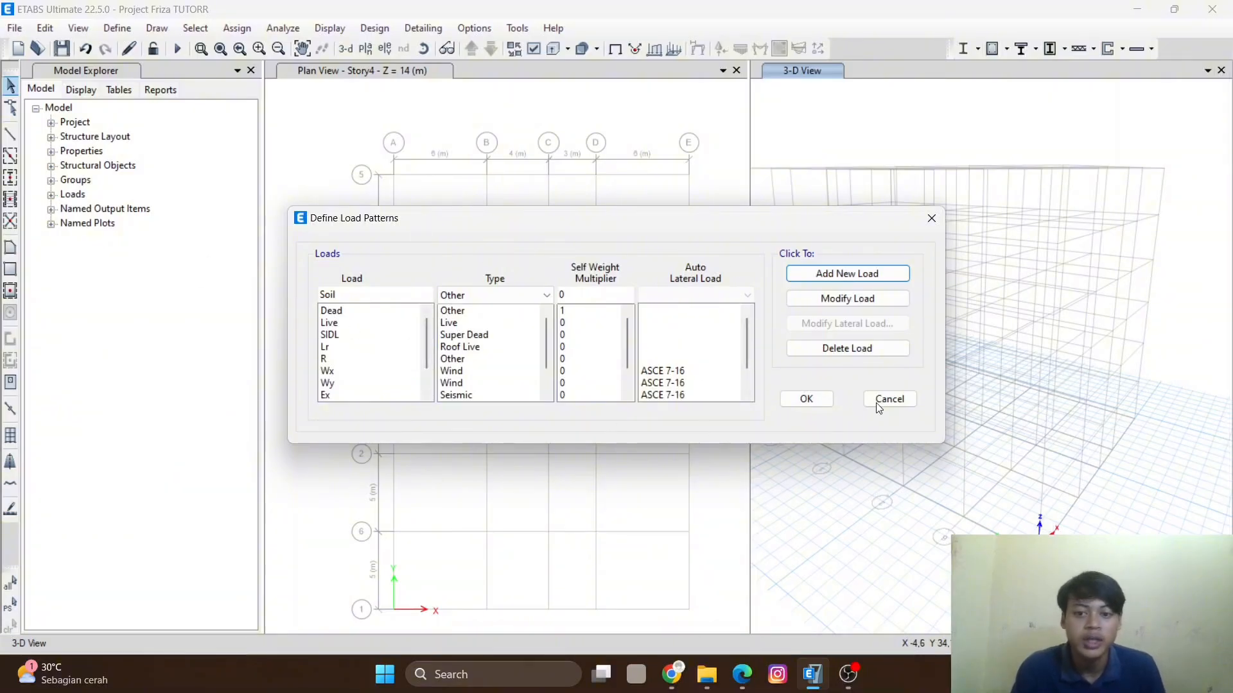
left_click(807, 399)
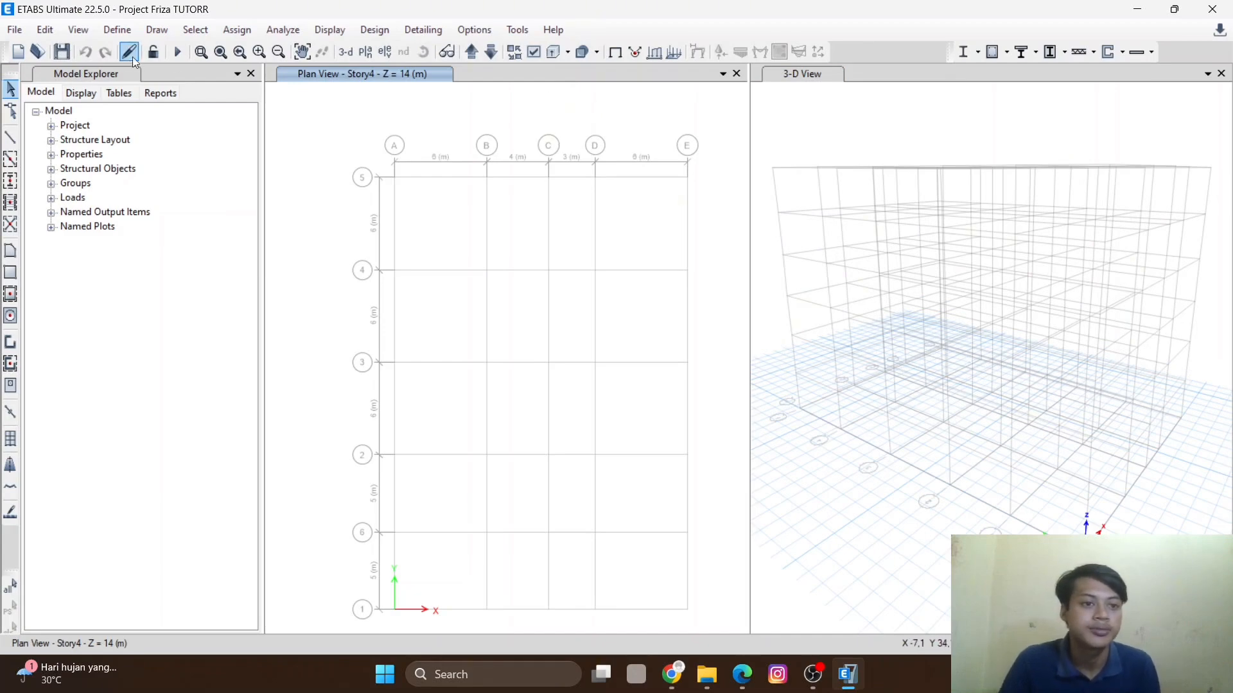
- Open the load cases definitions
left_click(117, 31)
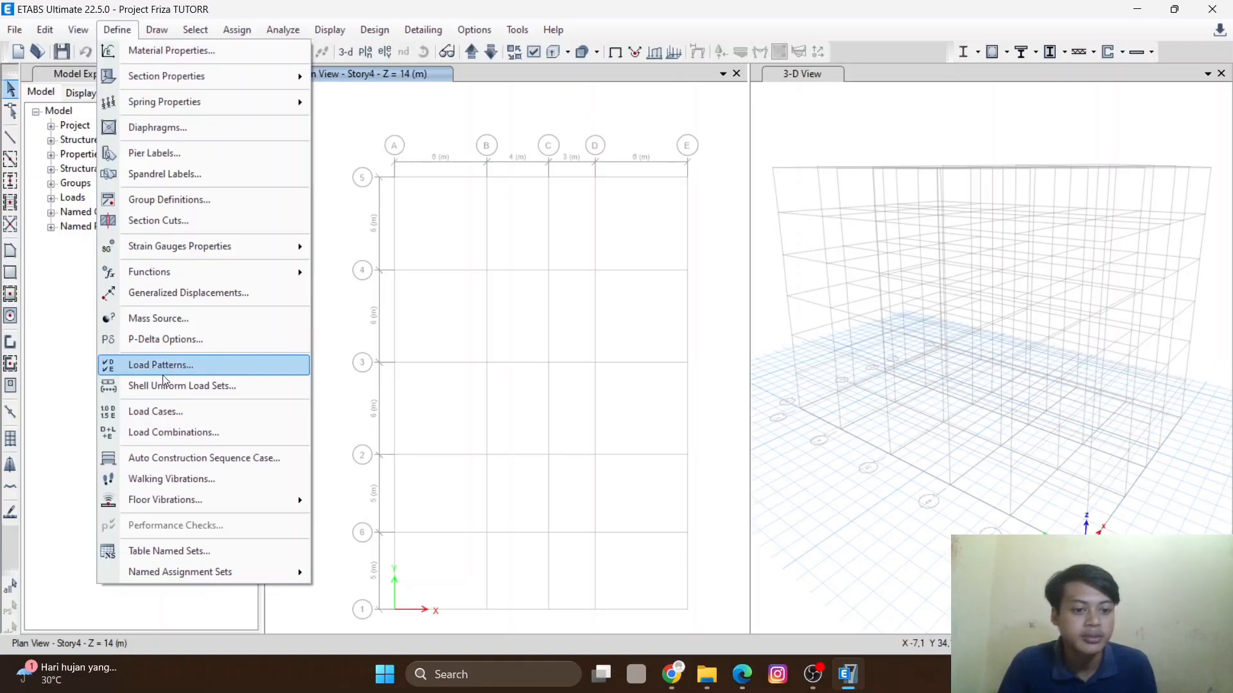
left_click(196, 417)
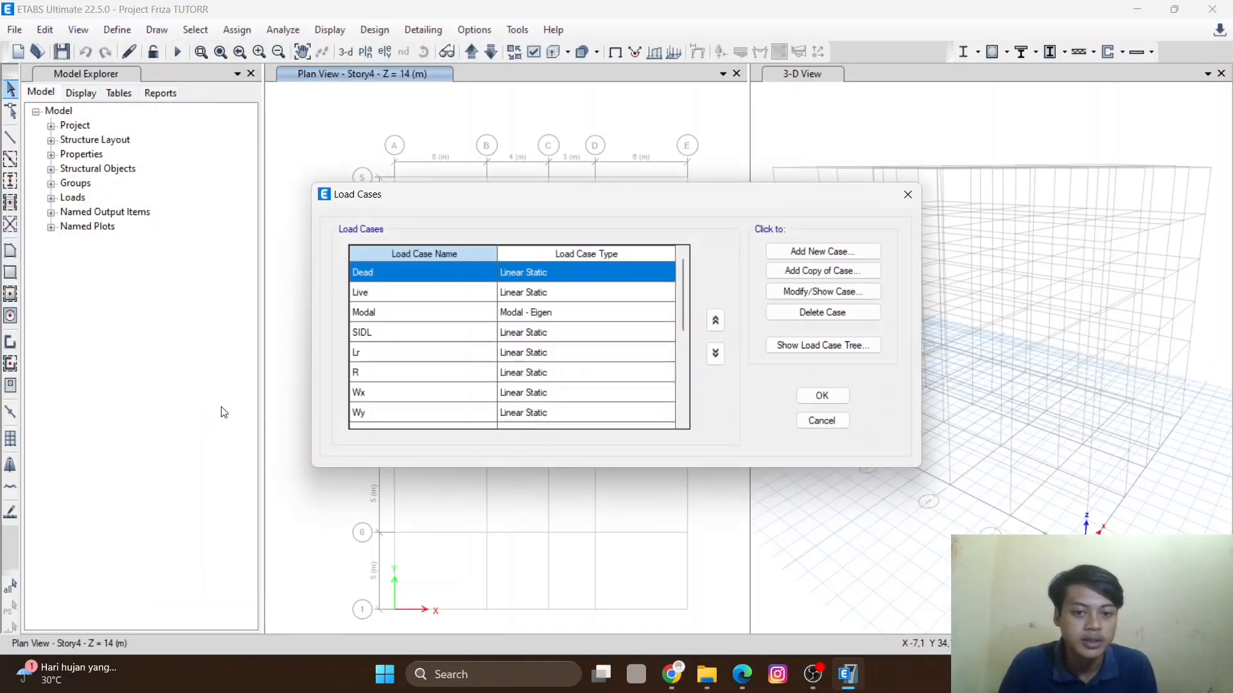
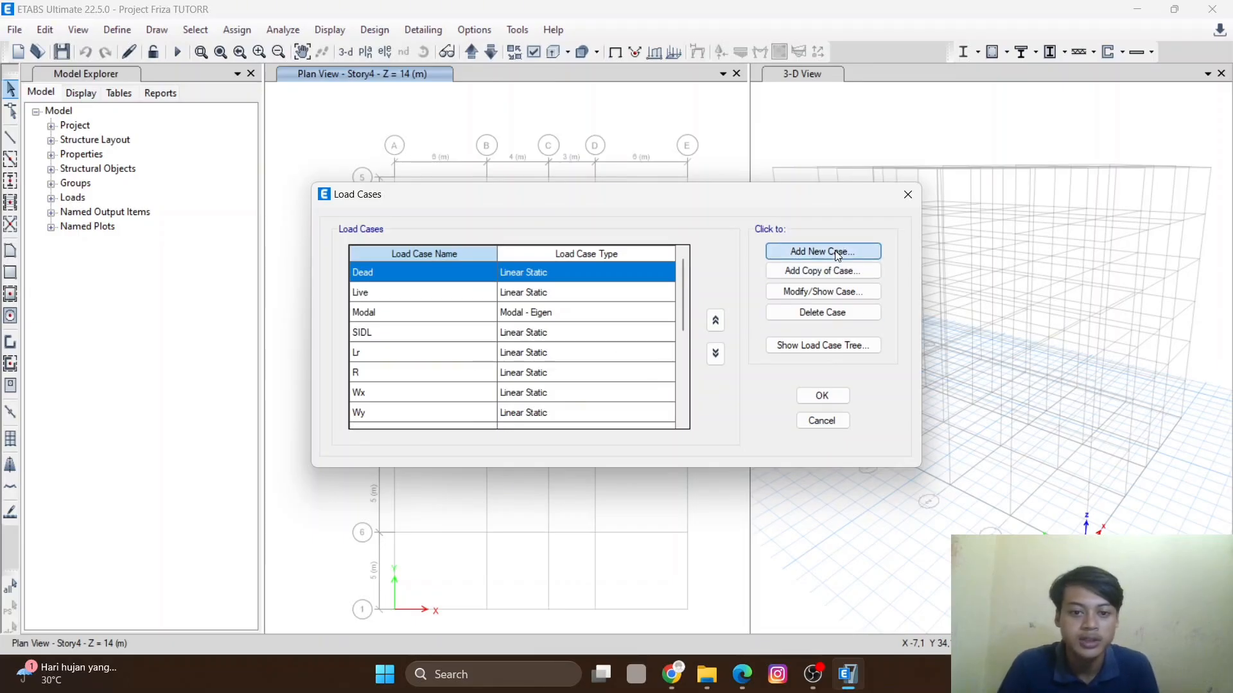
- Add a new load case named Resp x with load case type Response Spectrum
left_click_drag(655, 112, 530, 128)
type("Resp x")
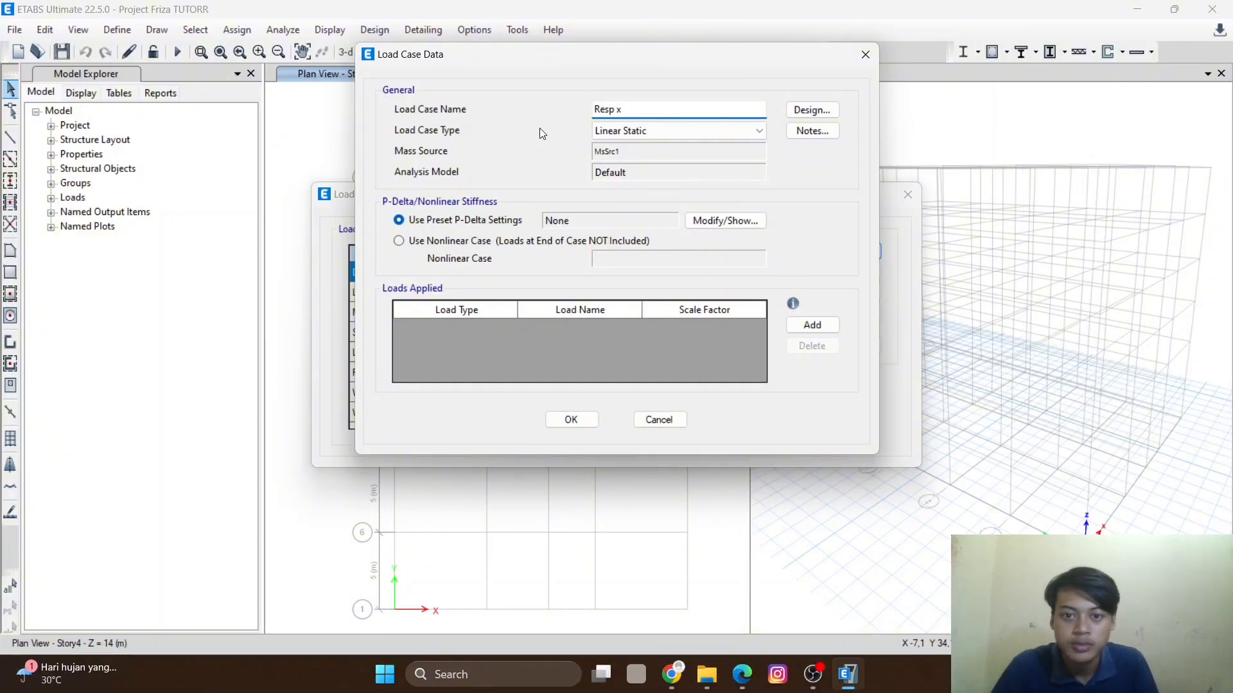
left_click(640, 131)
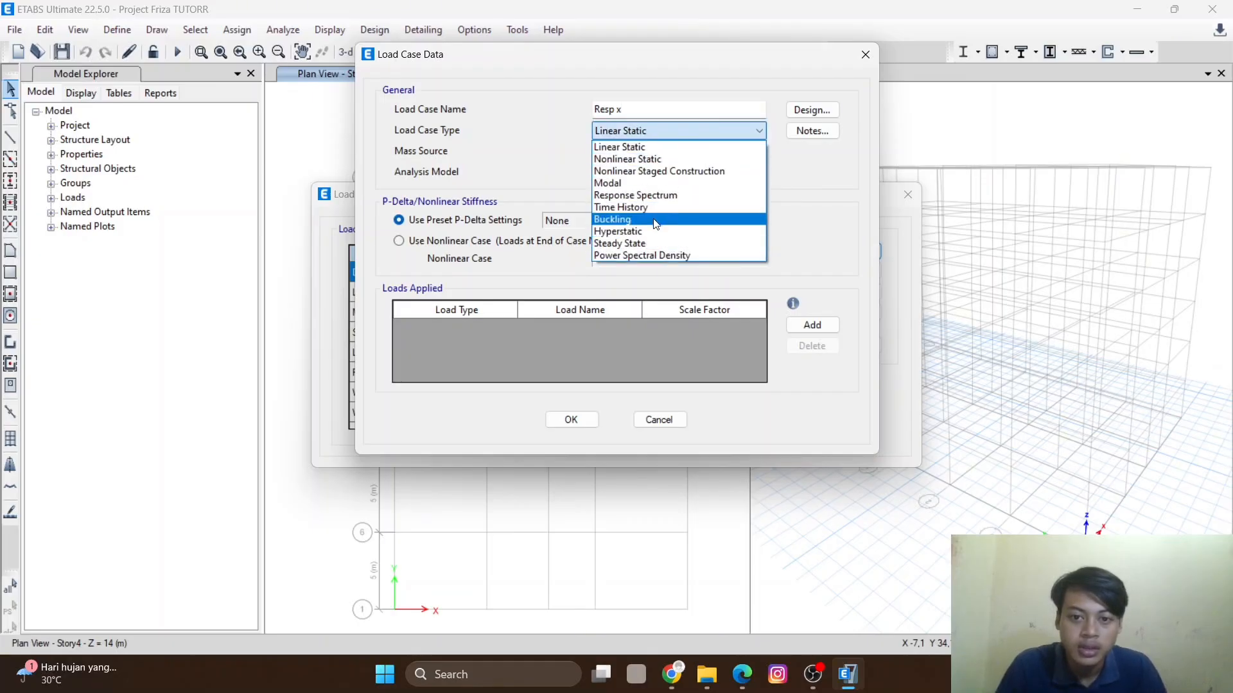
left_click(656, 195)
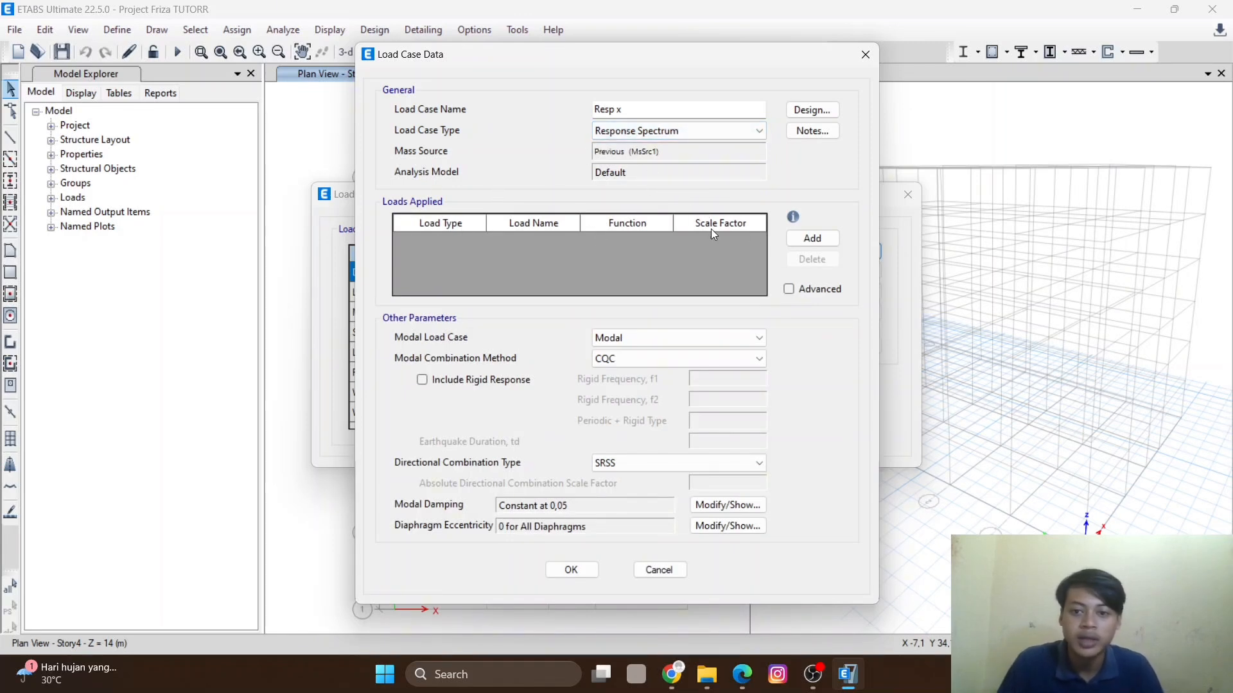
- Apply an acceleration load in U1 using the Gempa Aceh function with scale factor 1400,95, and confirm the load case
left_click(812, 239)
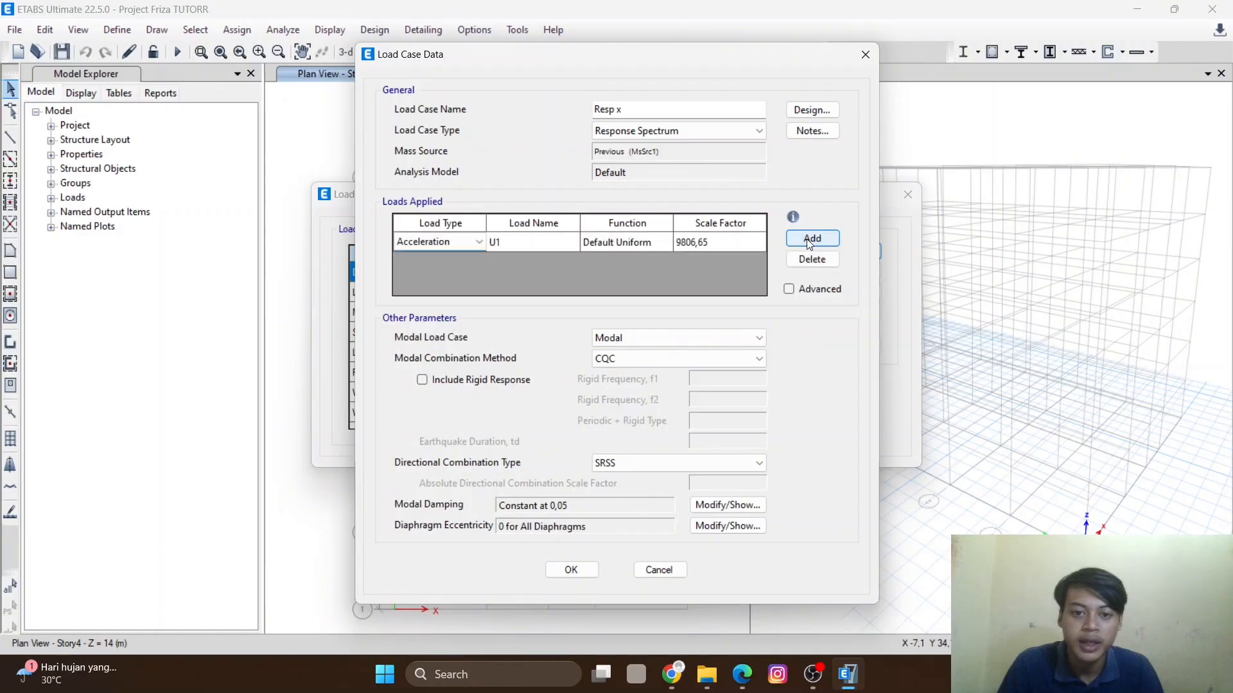
left_click(472, 248)
left_click(471, 245)
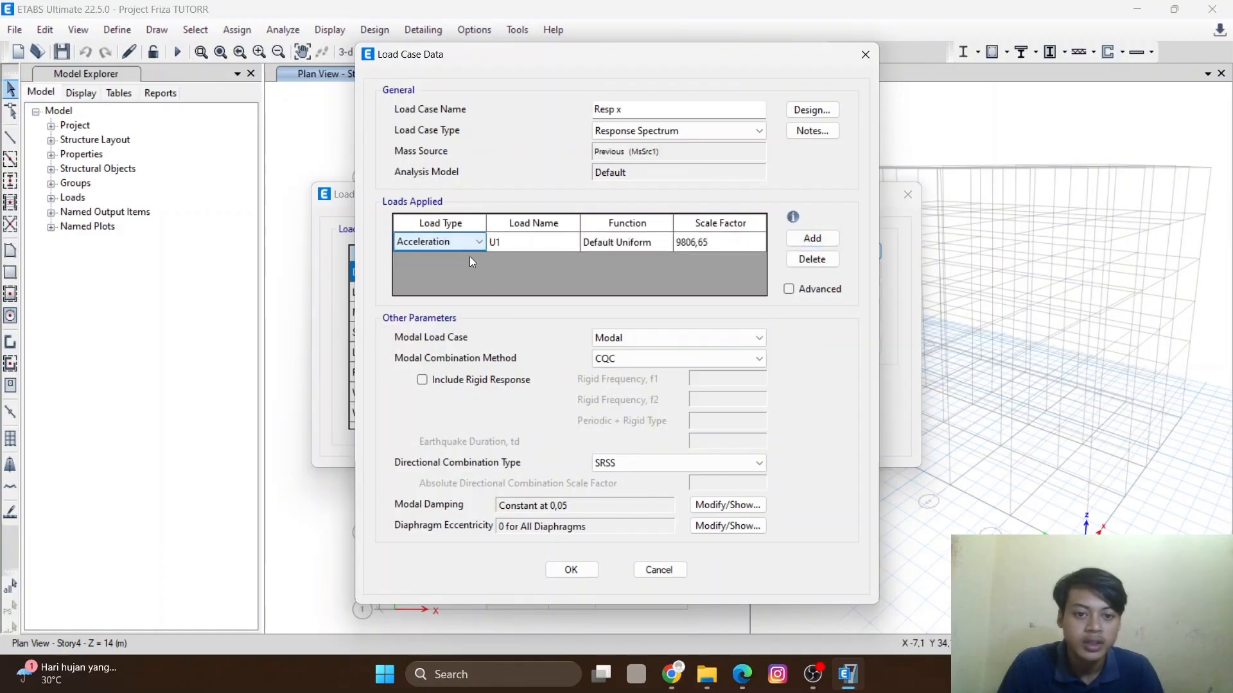
left_click(657, 241)
left_click(666, 242)
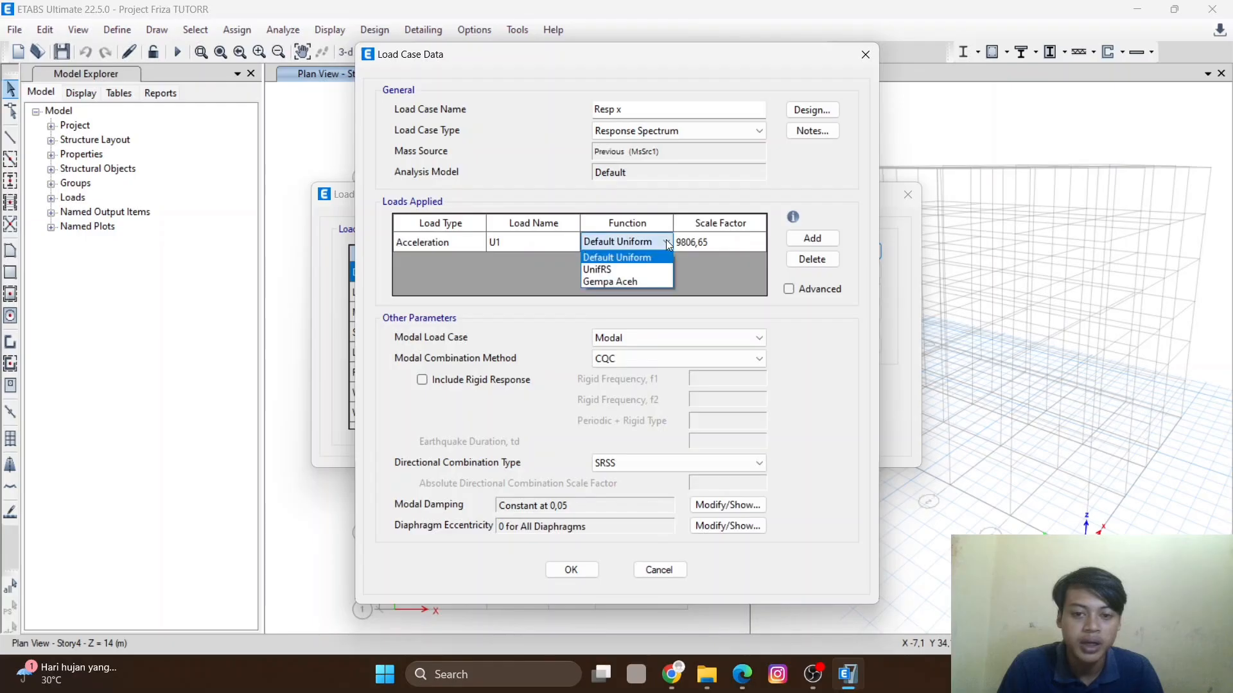
left_click(603, 281)
left_click(719, 243)
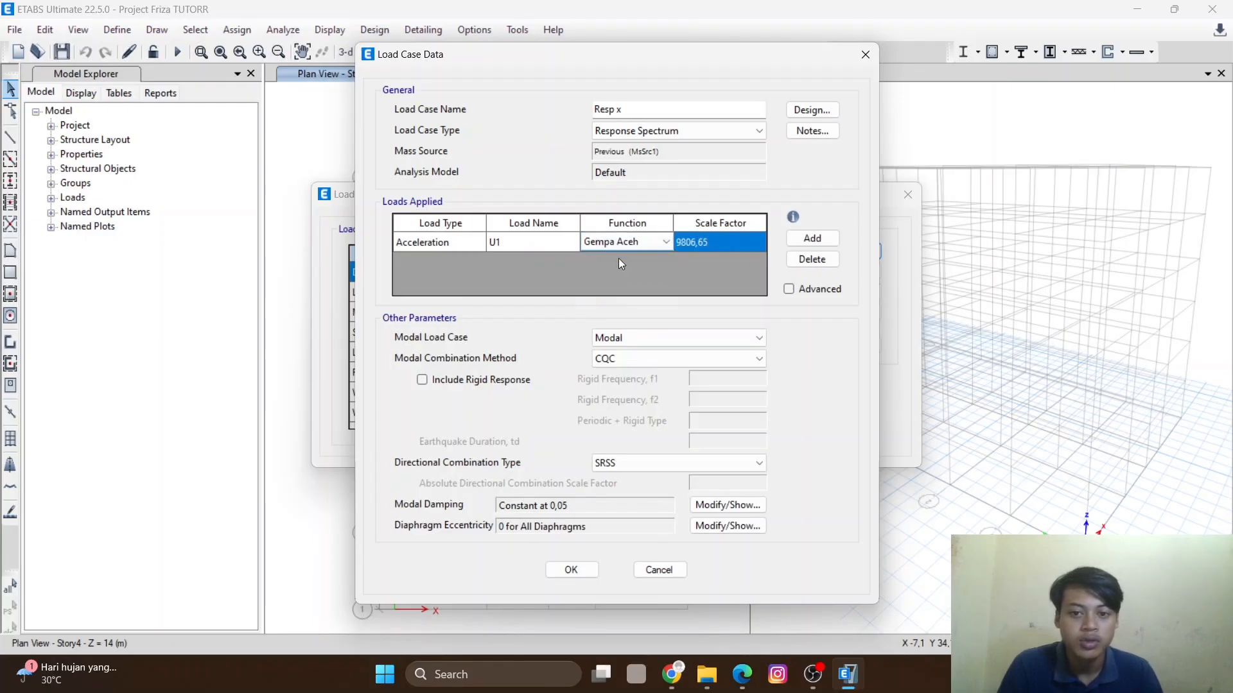
left_click(718, 237)
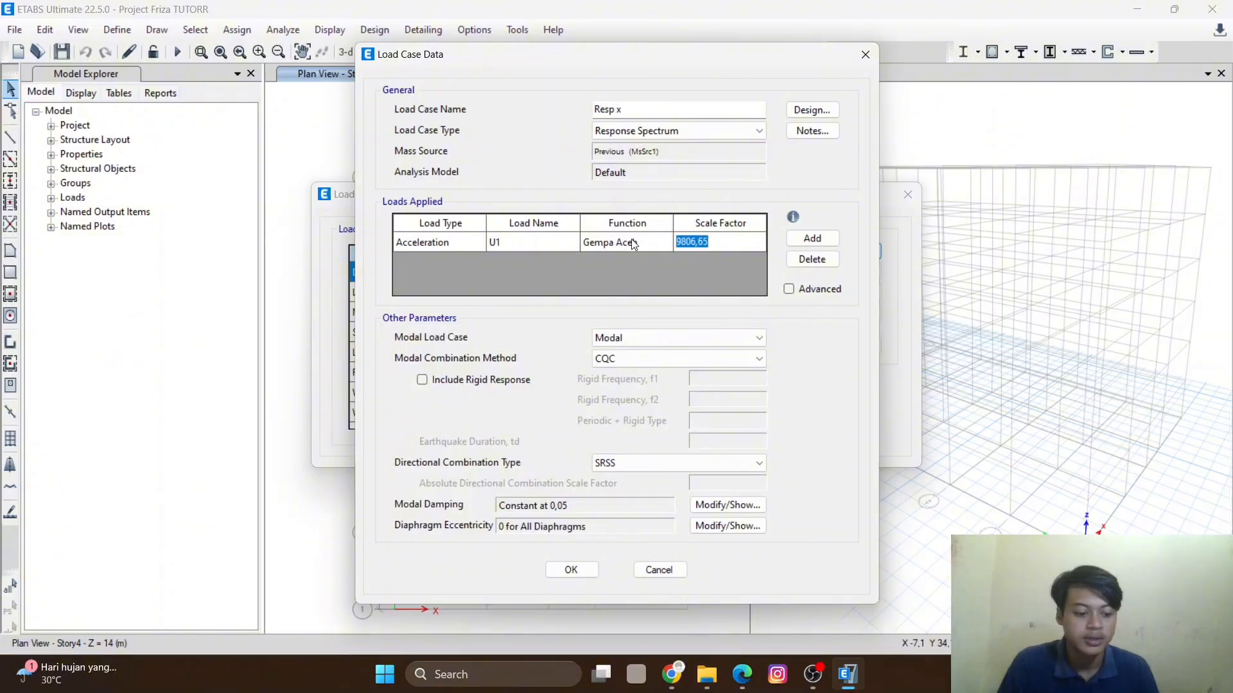
type("1400,95")
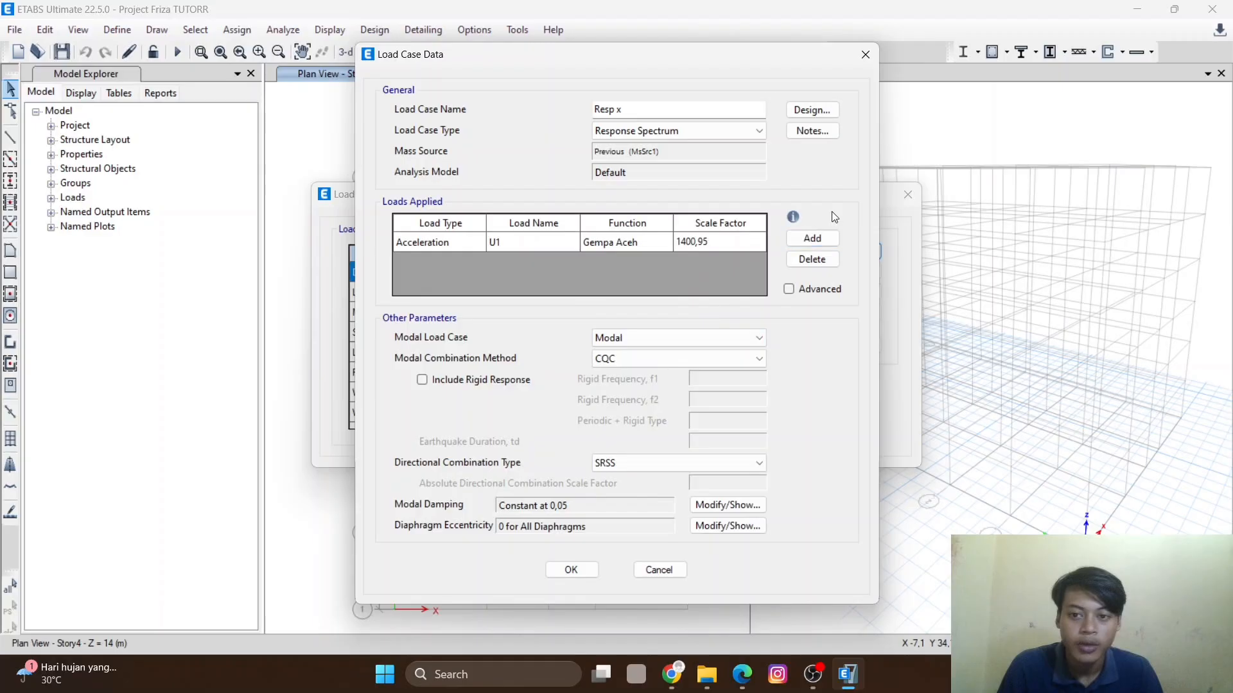
left_click(571, 569)
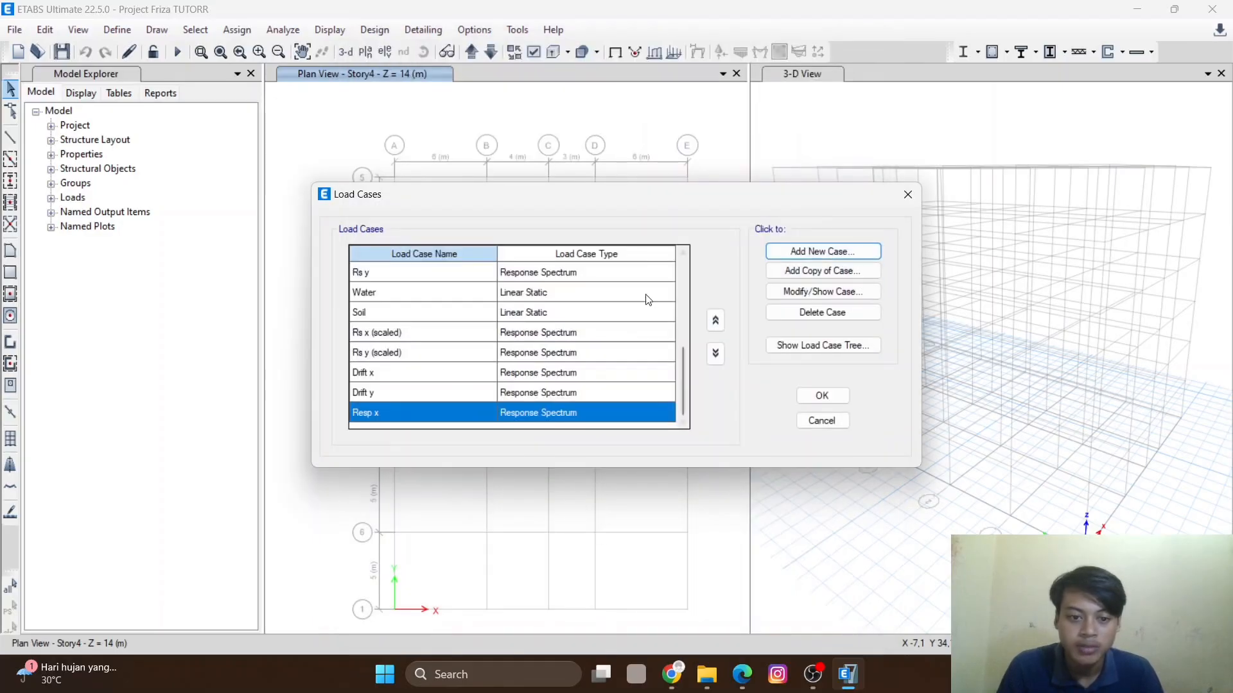
- Add a new load case named Resp y with load case type Response Spectrum
left_click(823, 251)
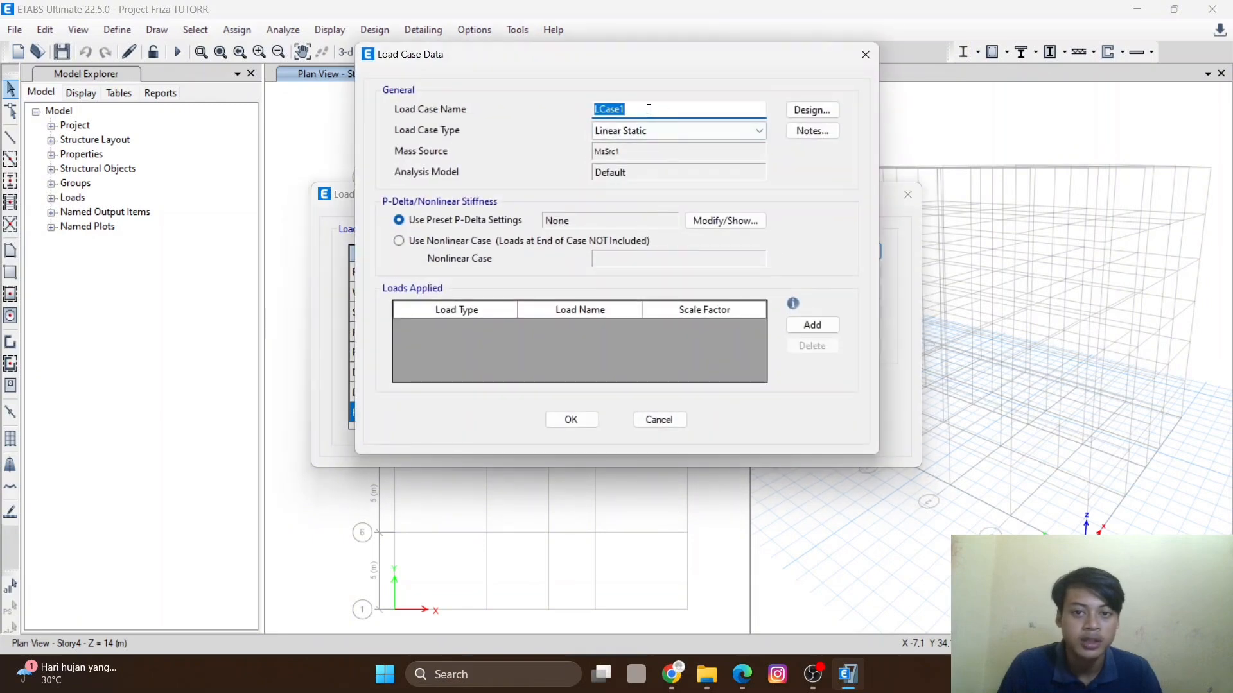
type("Resp")
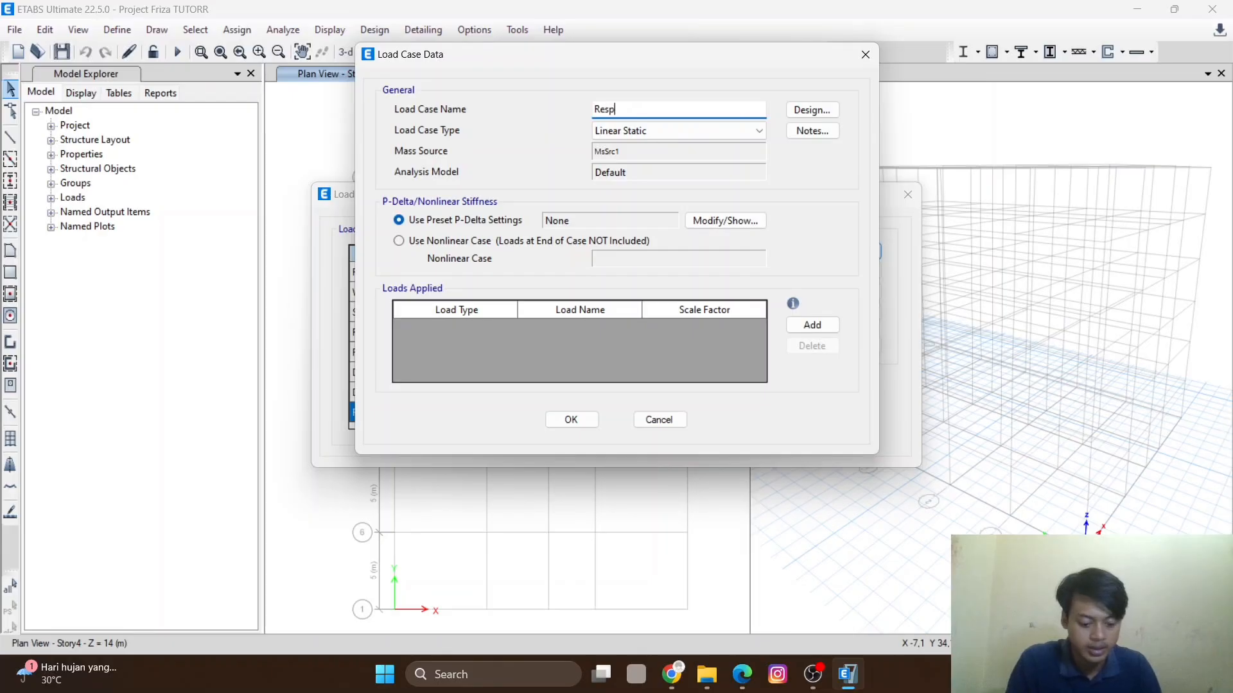
type(" y")
left_click(672, 131)
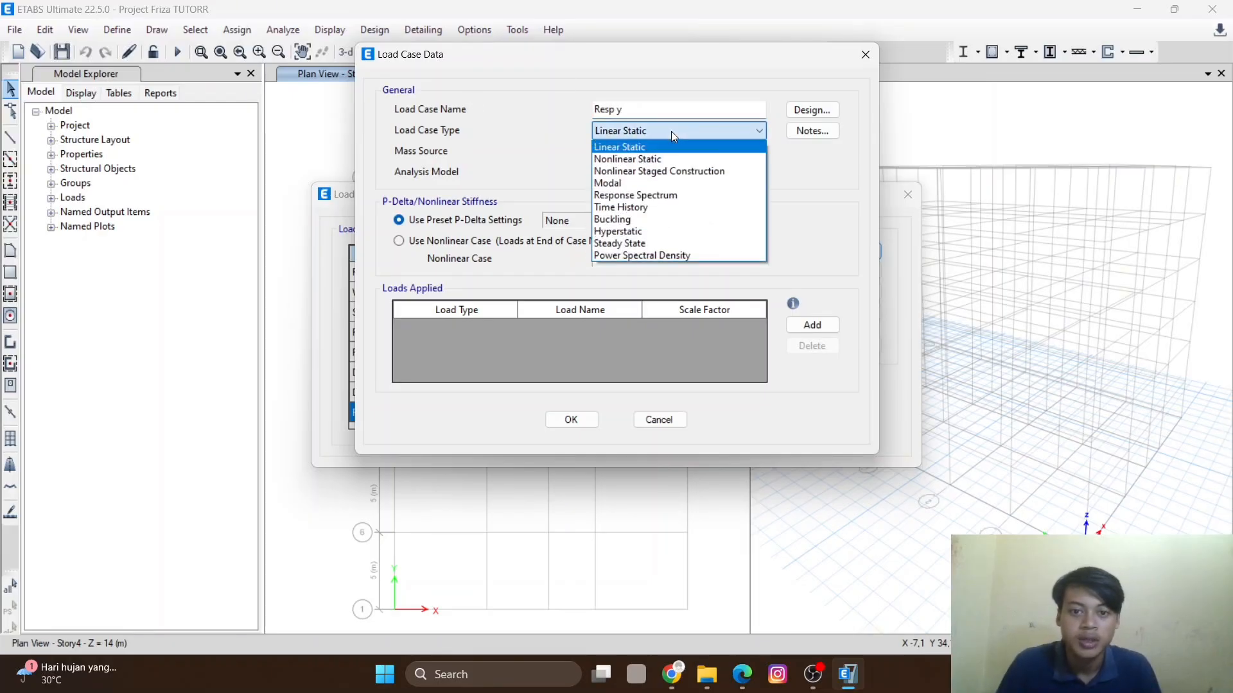
left_click(657, 196)
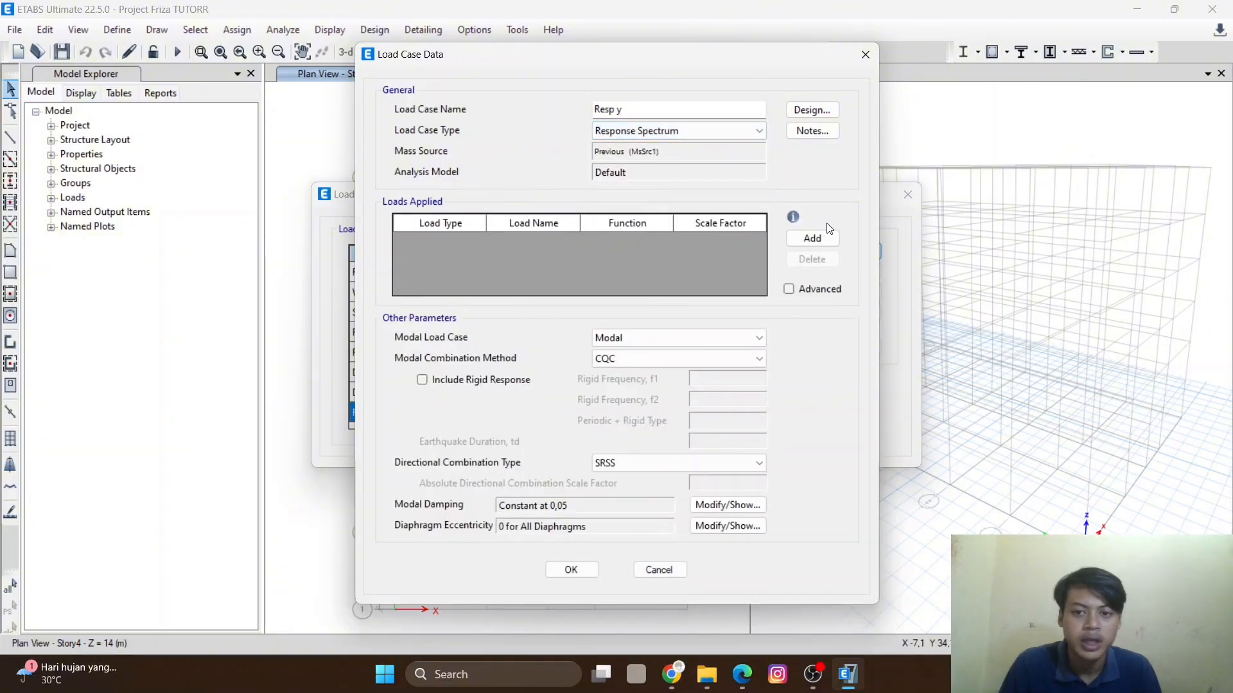
- Apply an acceleration load in U1 using the Gempa Aceh function with scale factor 1400,95, and confirm all load cases
left_click(809, 237)
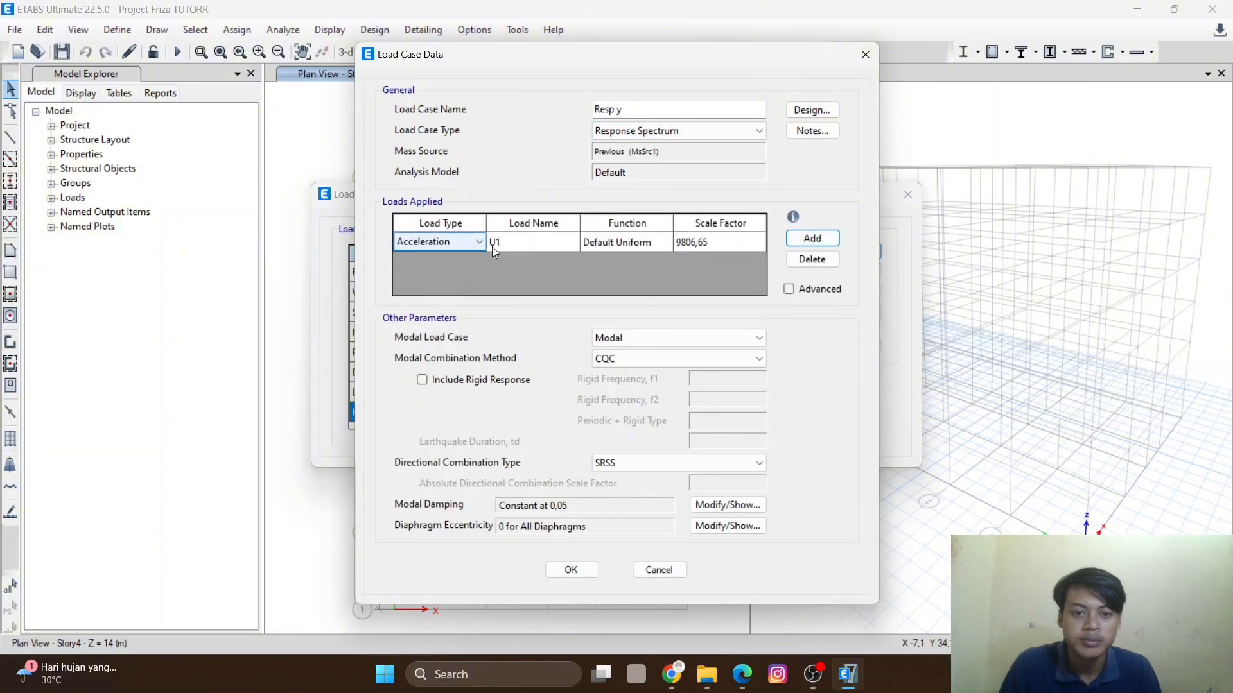
left_click(639, 244)
left_click(660, 241)
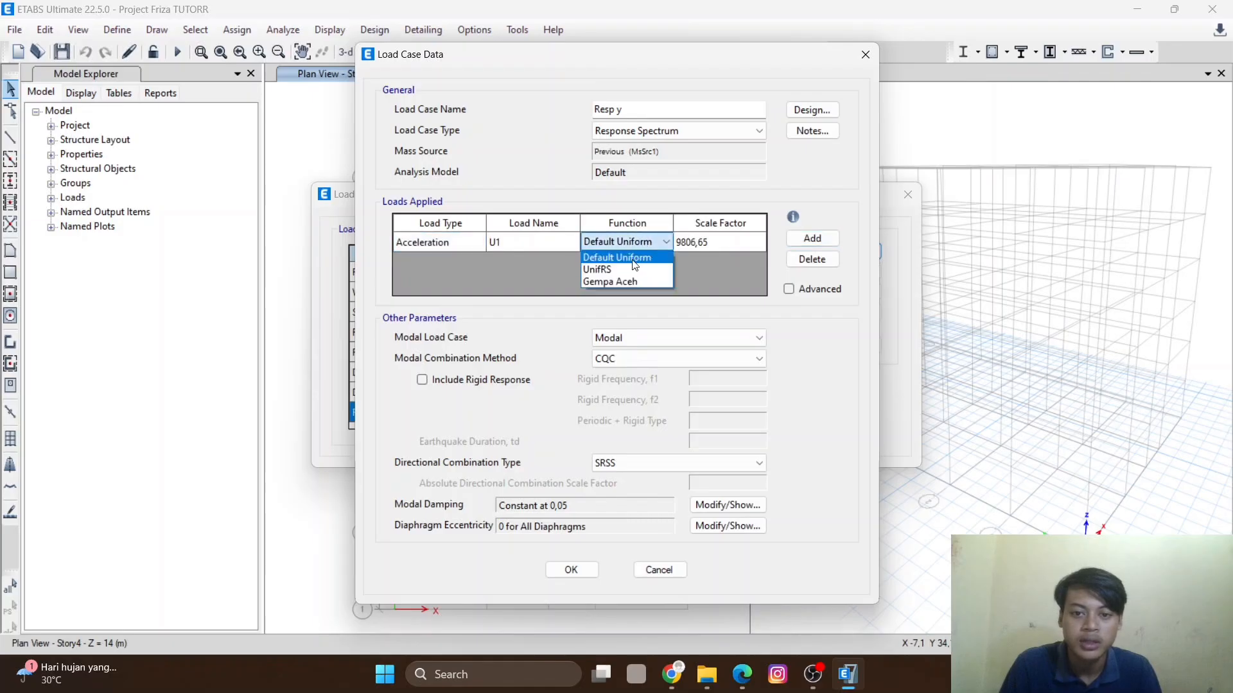
left_click(625, 280)
left_click(709, 243)
left_click(709, 242)
type("12")
key("BackSpace")
type("400,95")
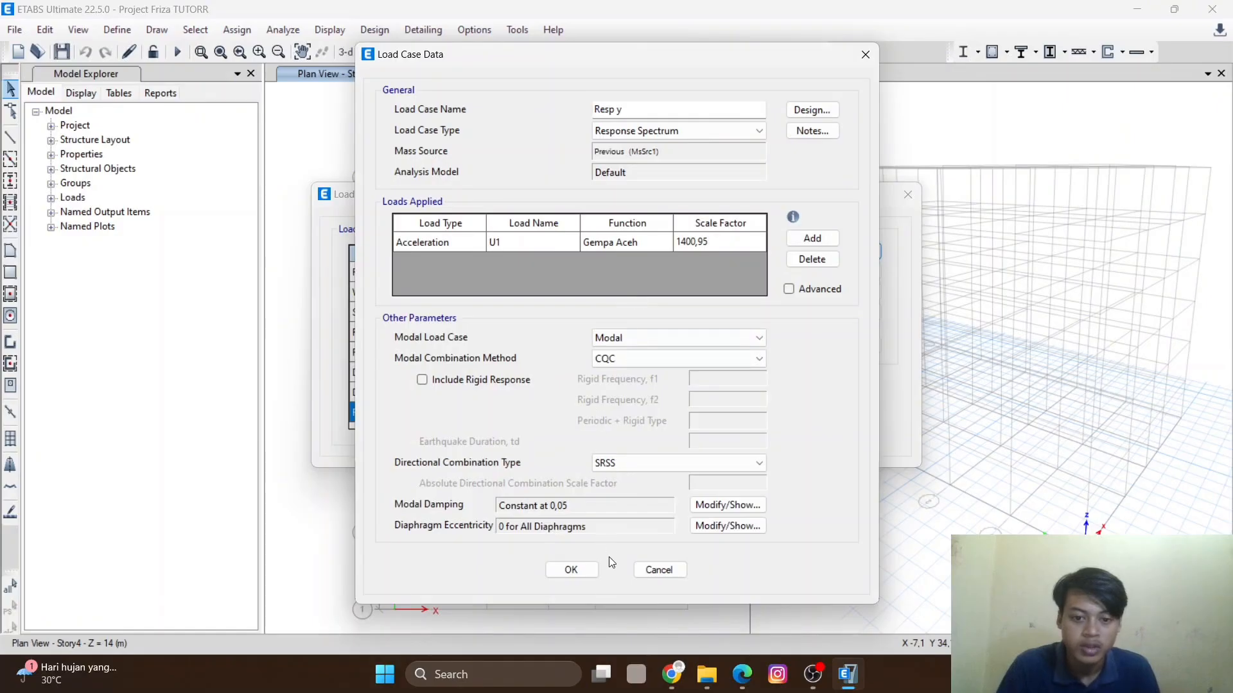
left_click(570, 570)
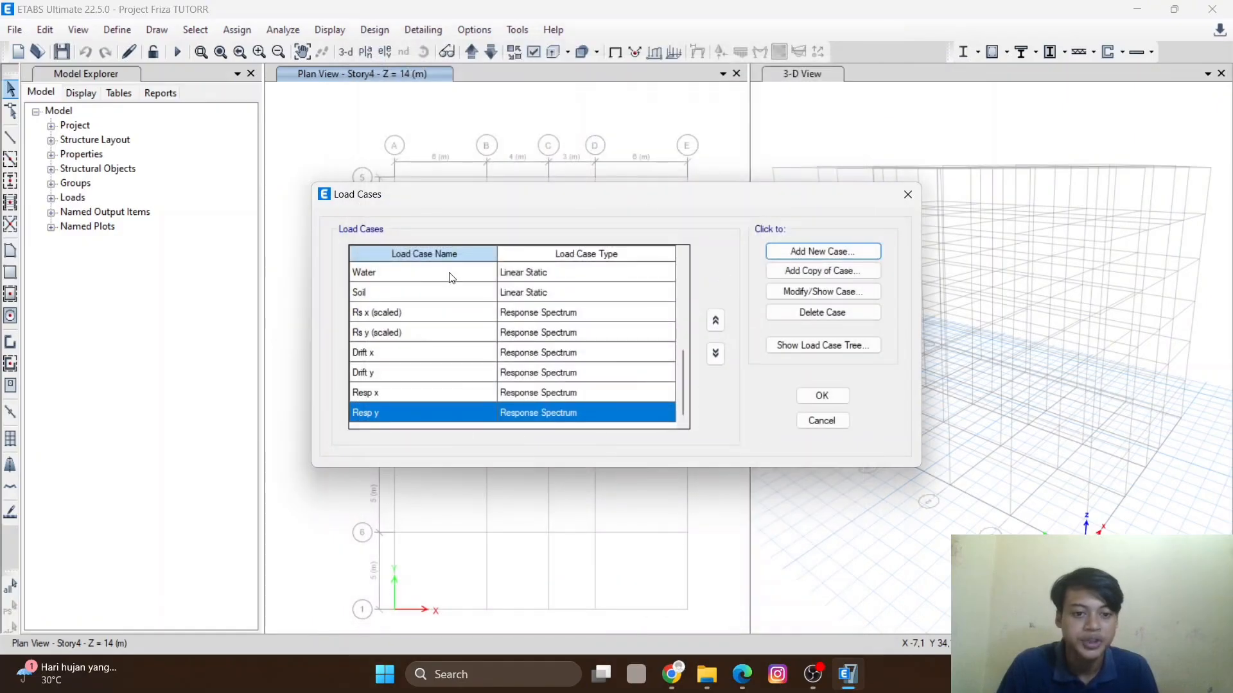
left_click(812, 396)
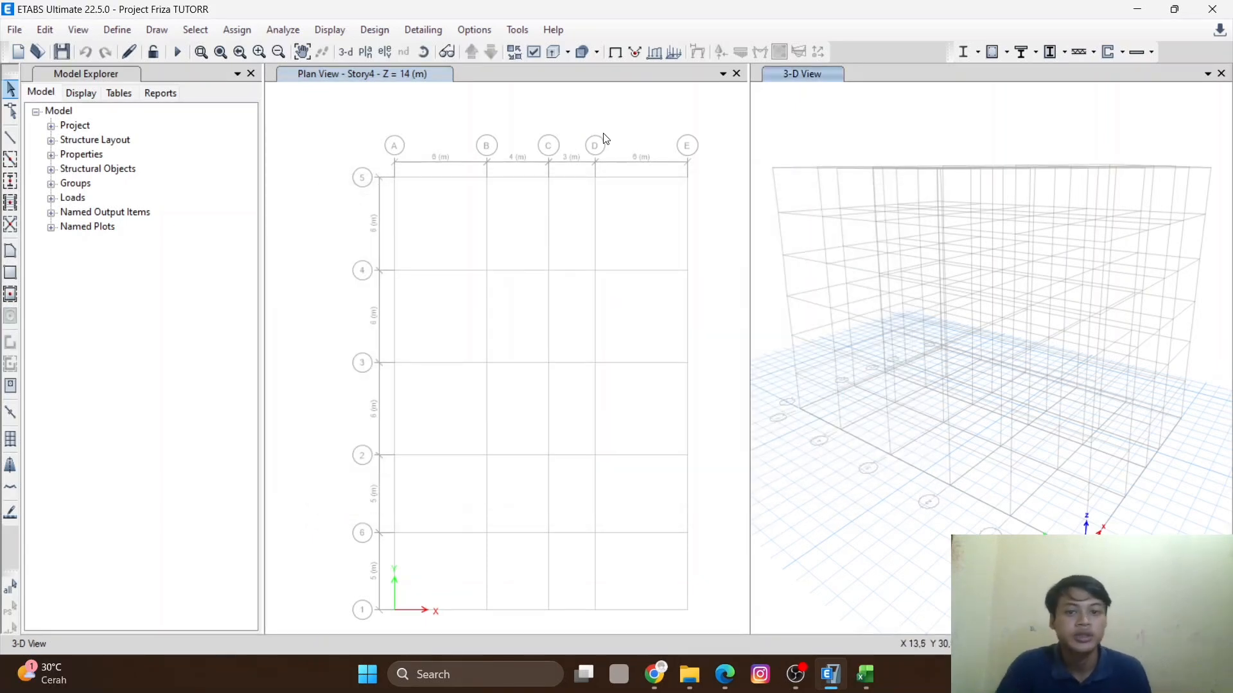
- Open the load combinations definitions and add a new linear add combination named LRFD 1-1
left_click(126, 30)
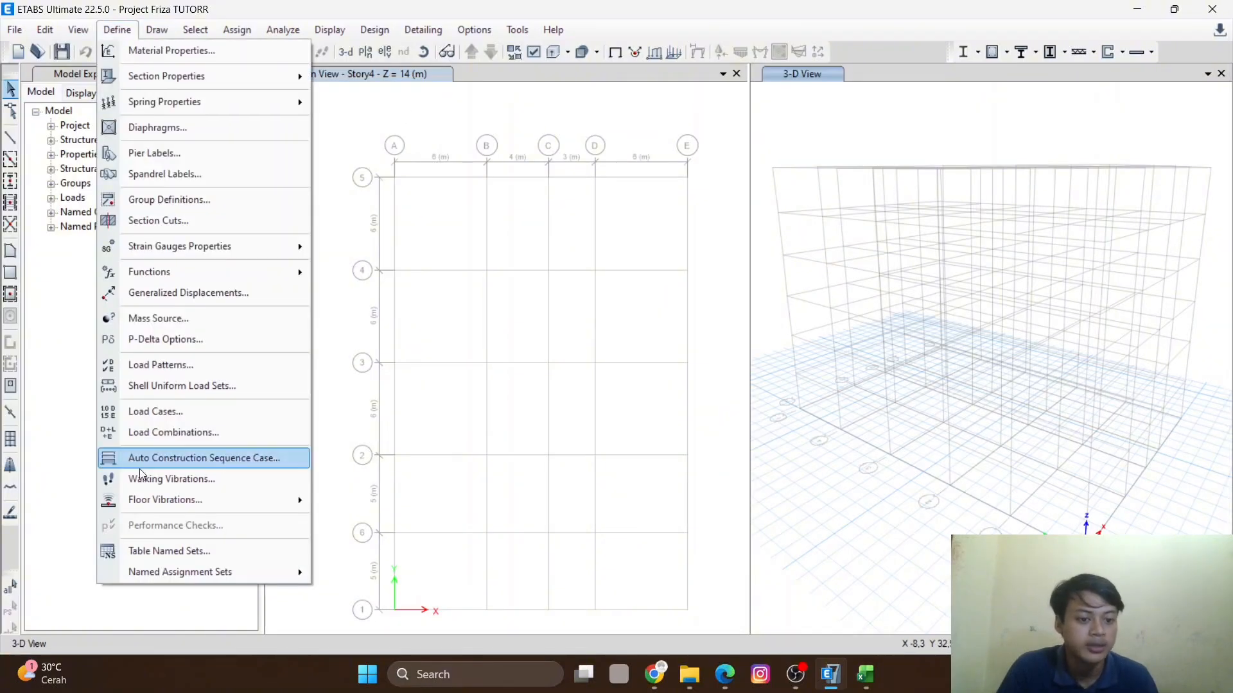
left_click(175, 433)
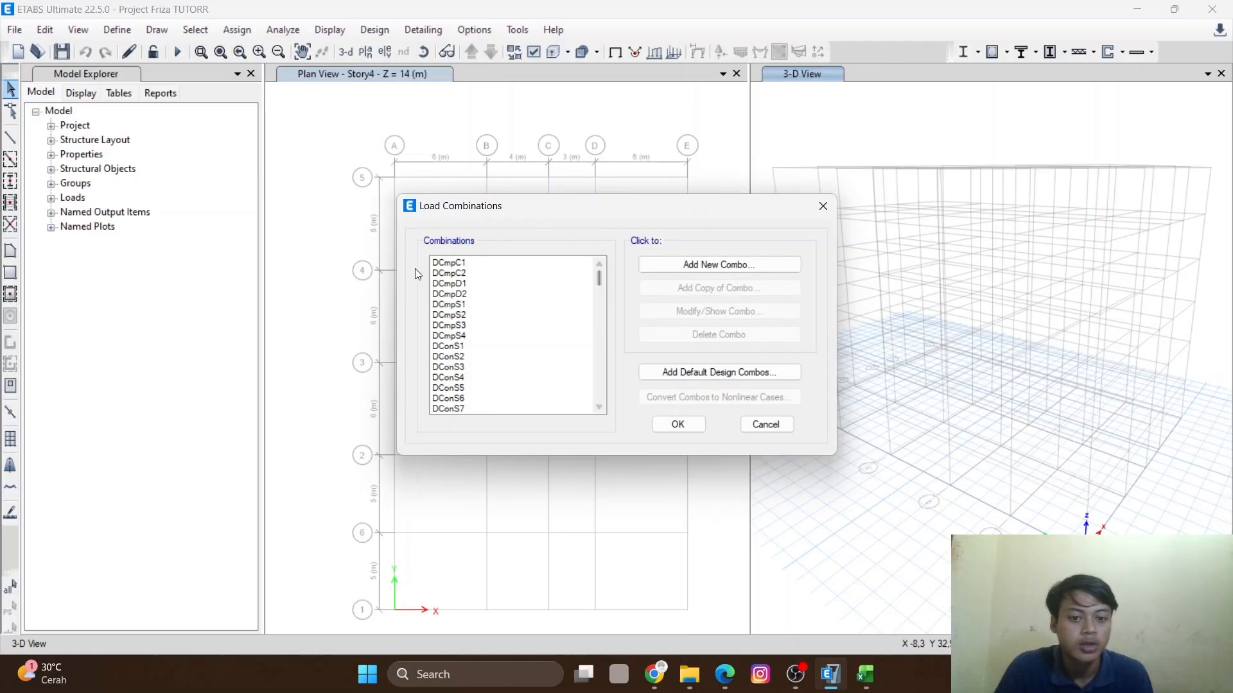
left_click(674, 266)
left_click_drag(644, 204, 479, 206)
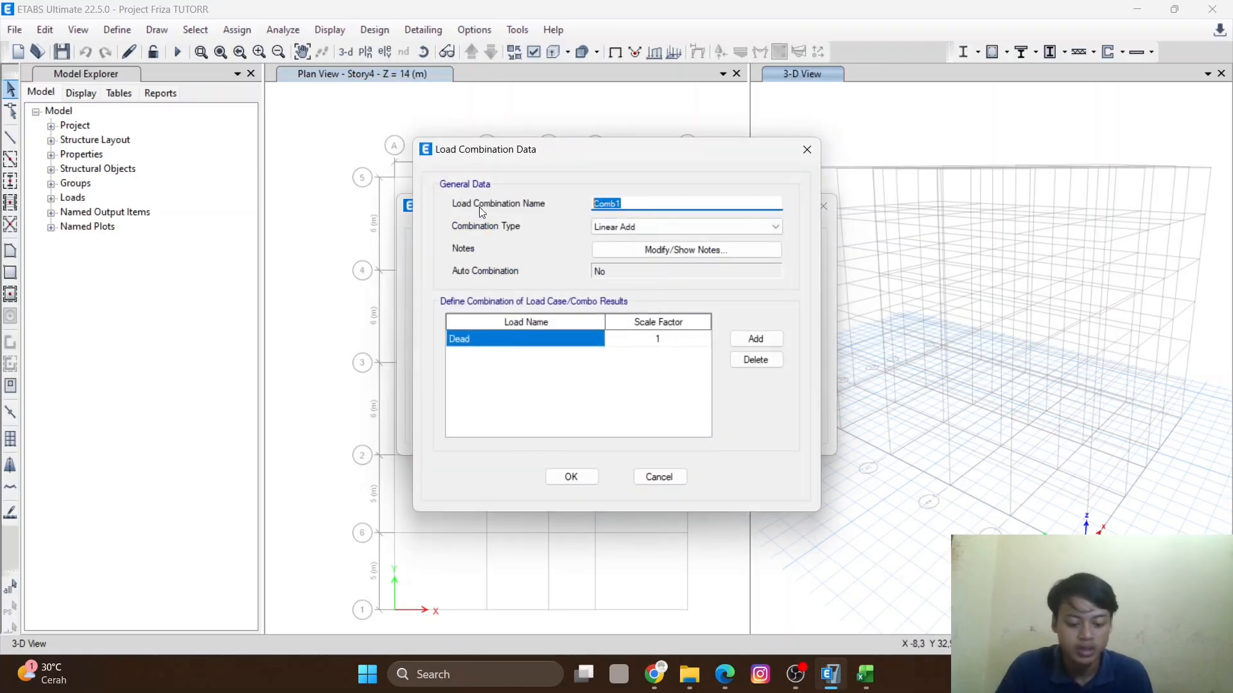
key("Caps_Lock")
type("LRFD 1-1")
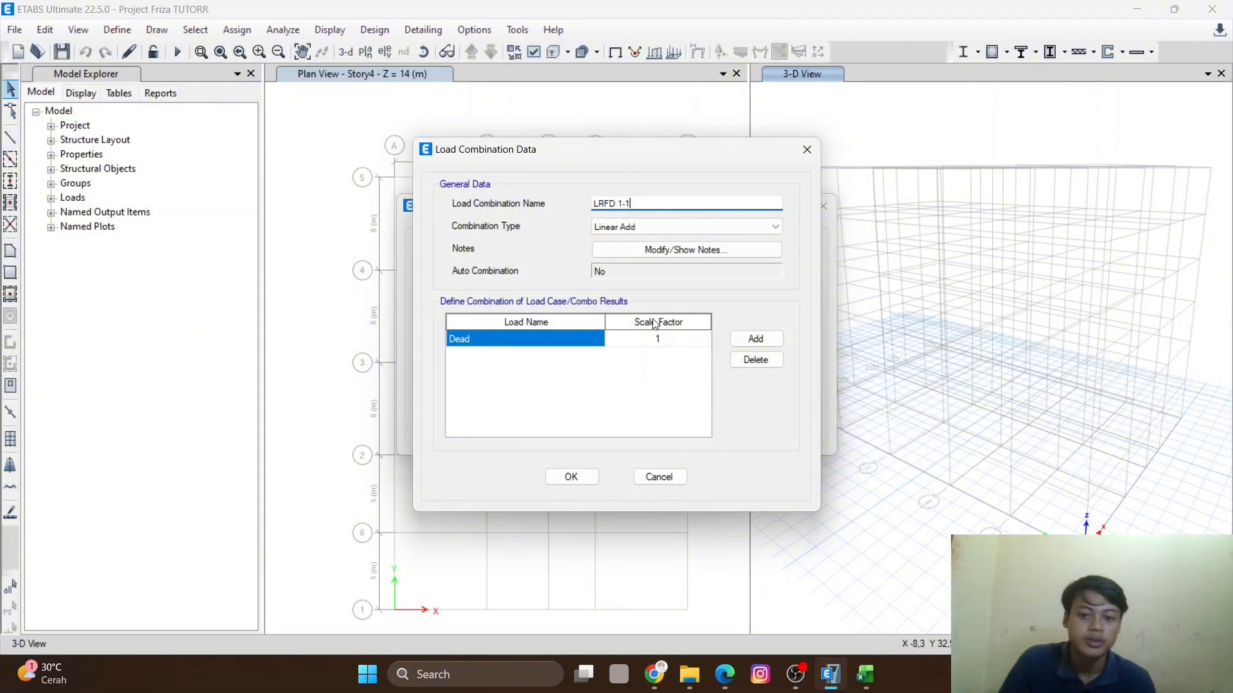
- Switch to the Excel load combination spreadsheet and review the load factors of combination 1.1
left_click(865, 675)
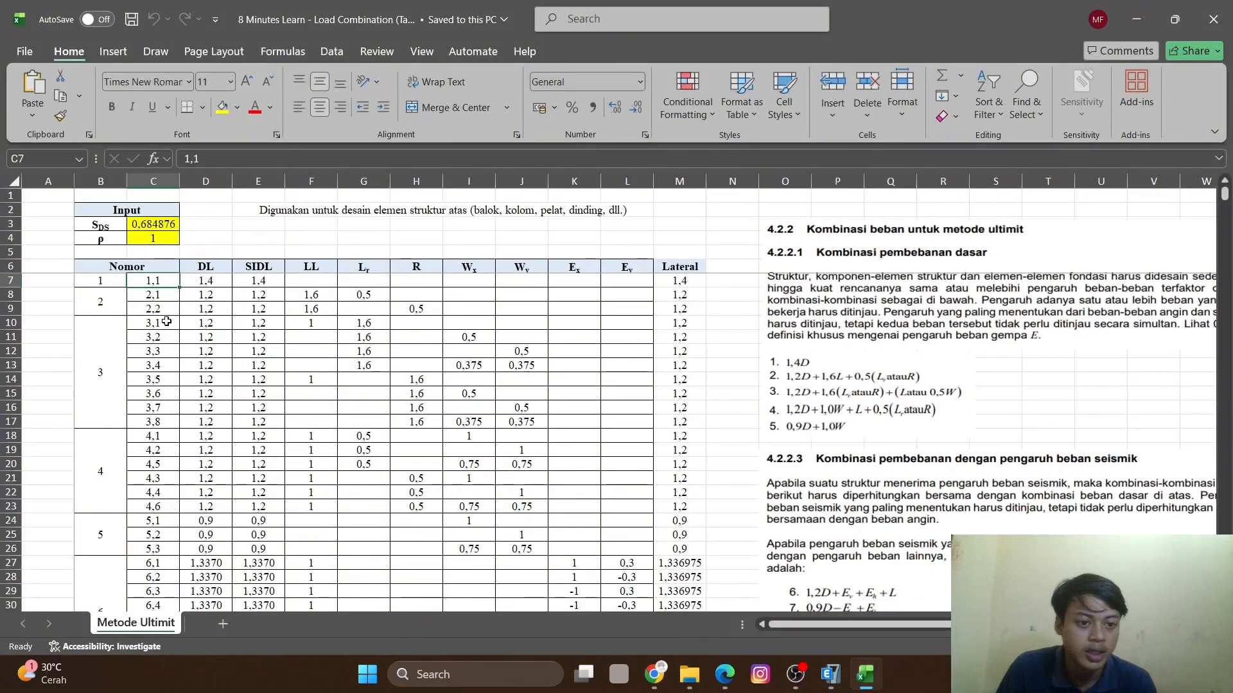
scroll(417, 385, "down", 9)
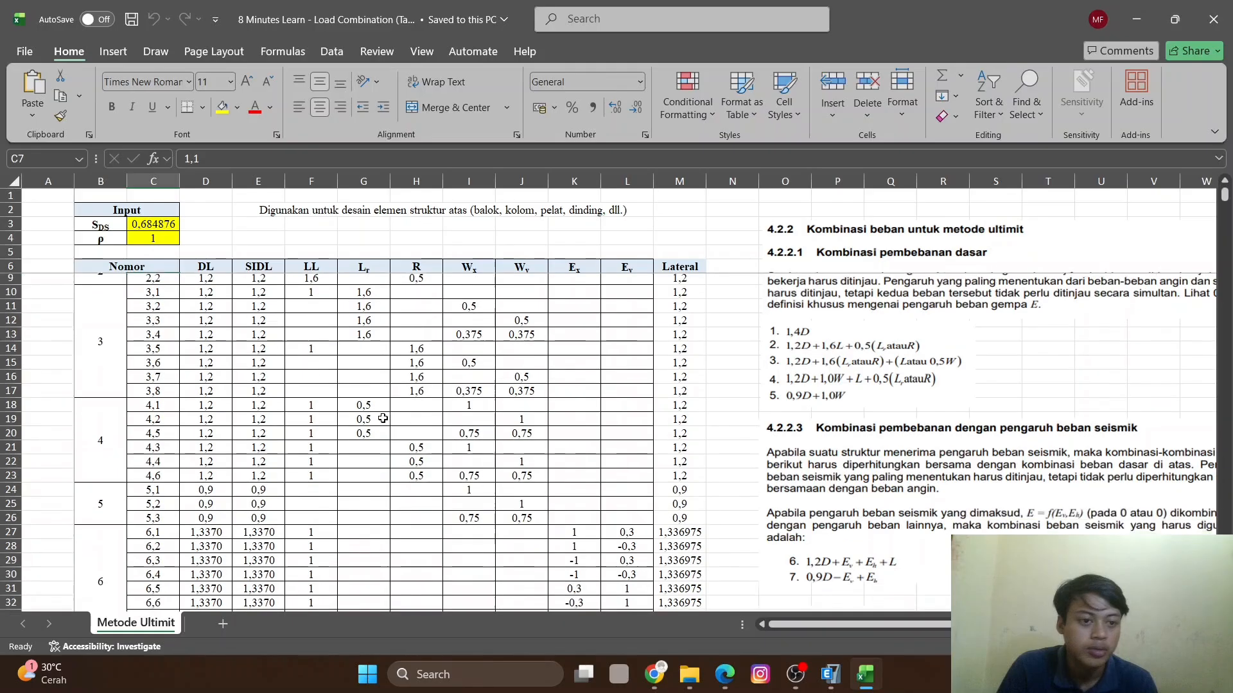
scroll(255, 384, "down", 2)
scroll(261, 366, "up", 9)
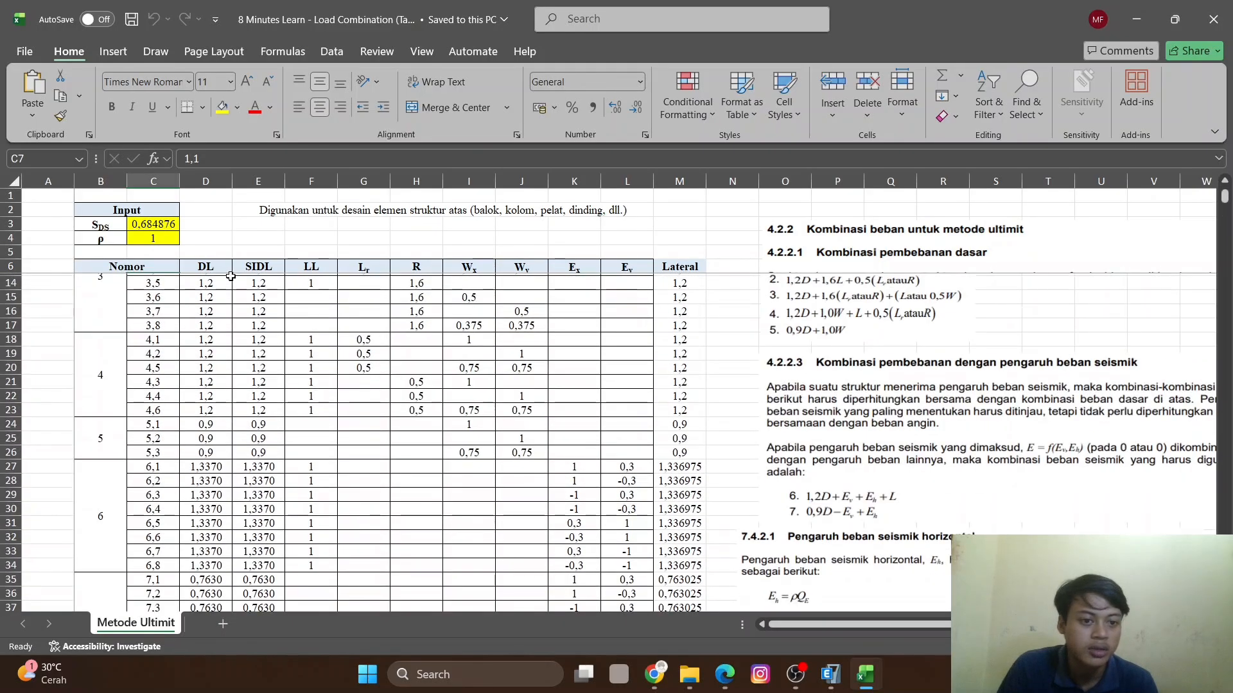
left_click_drag(220, 272, 542, 285)
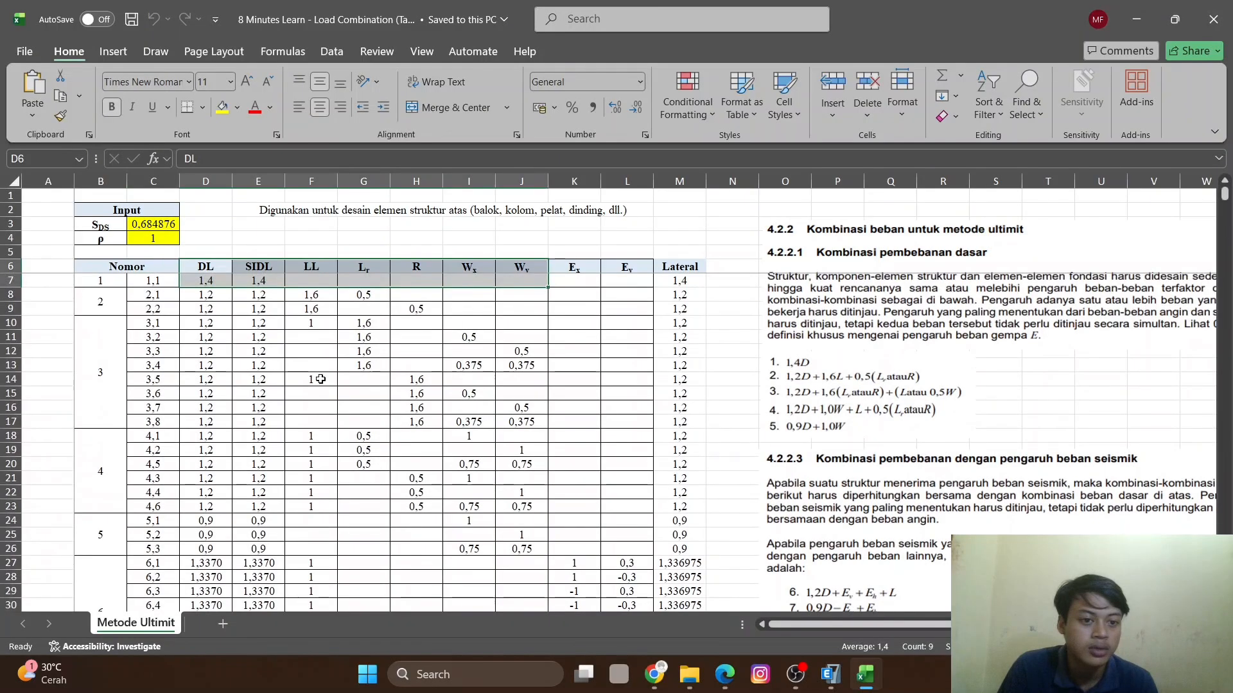
left_click(520, 421)
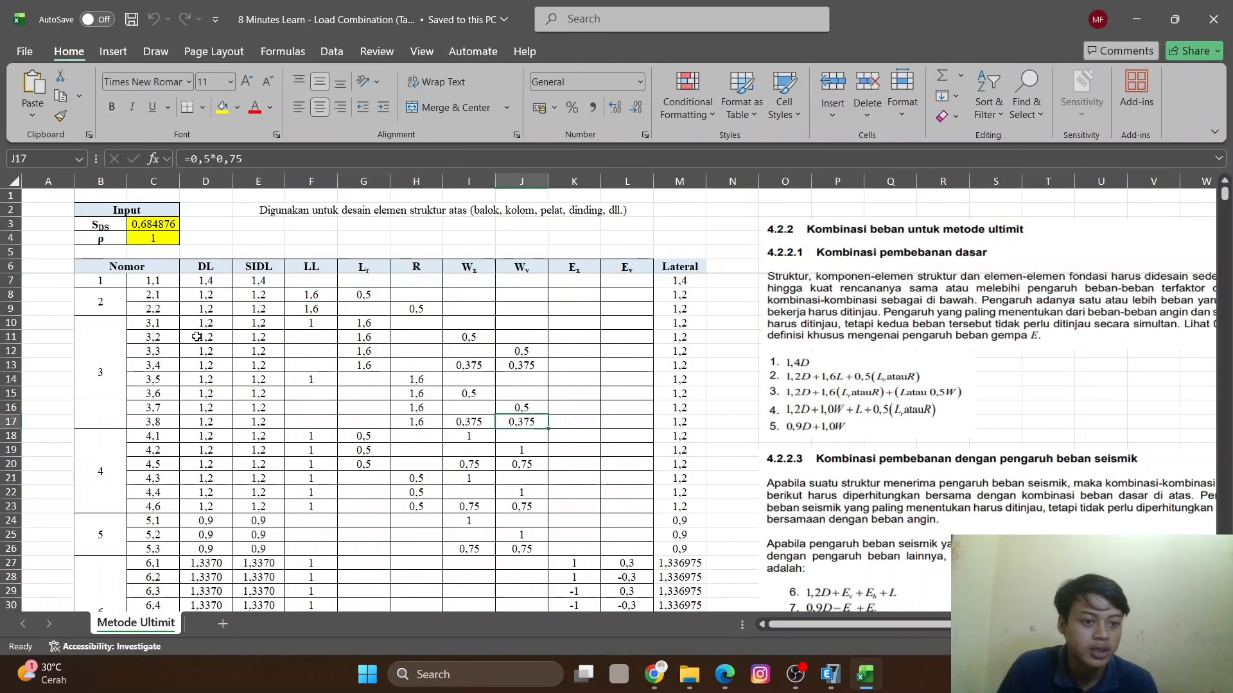
left_click(154, 282)
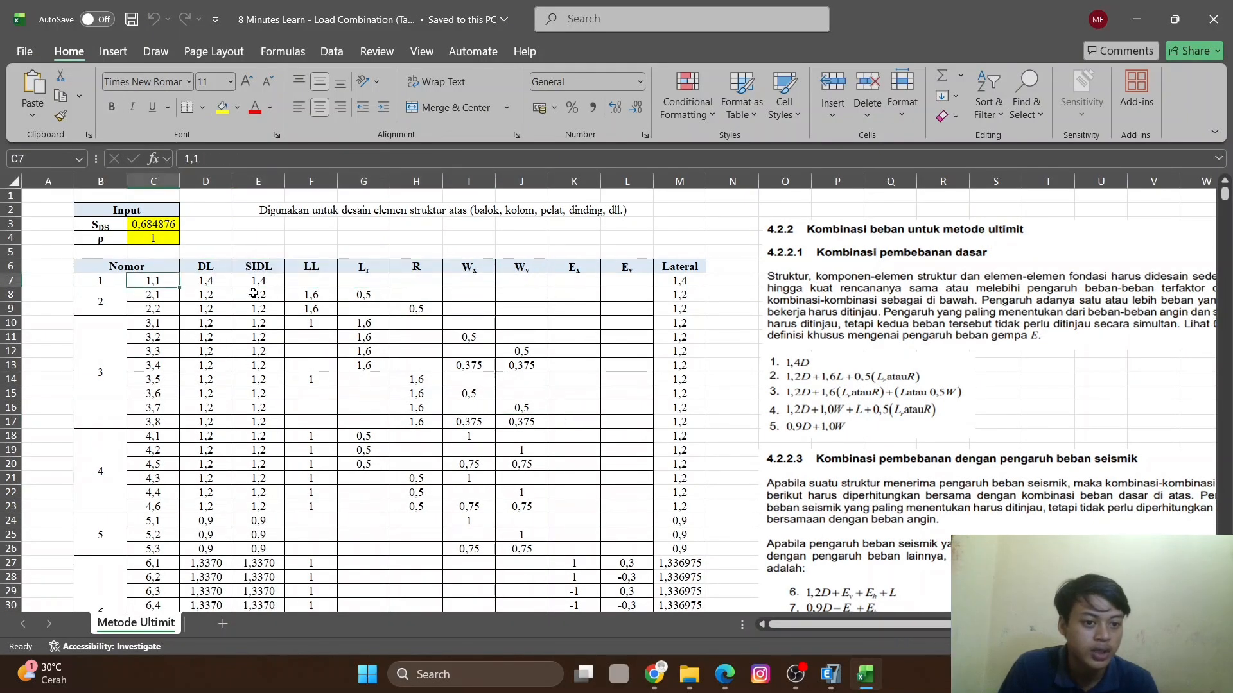
left_click(211, 281)
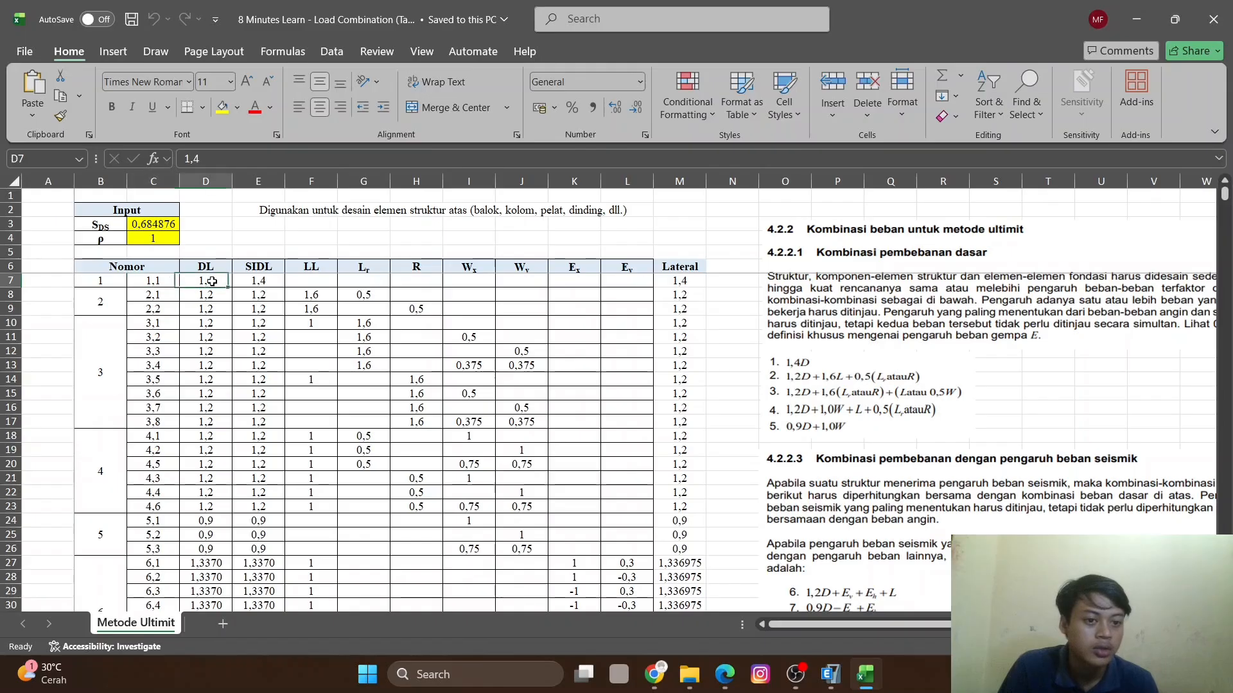
left_click(260, 281)
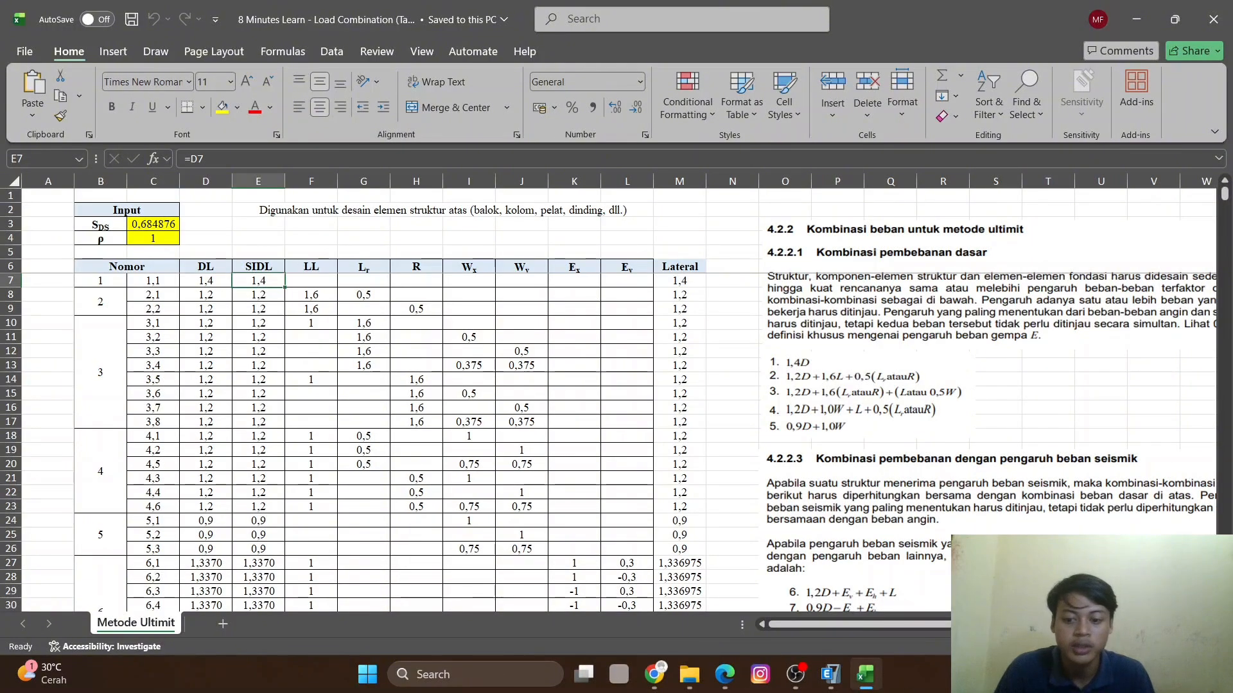
left_click(830, 674)
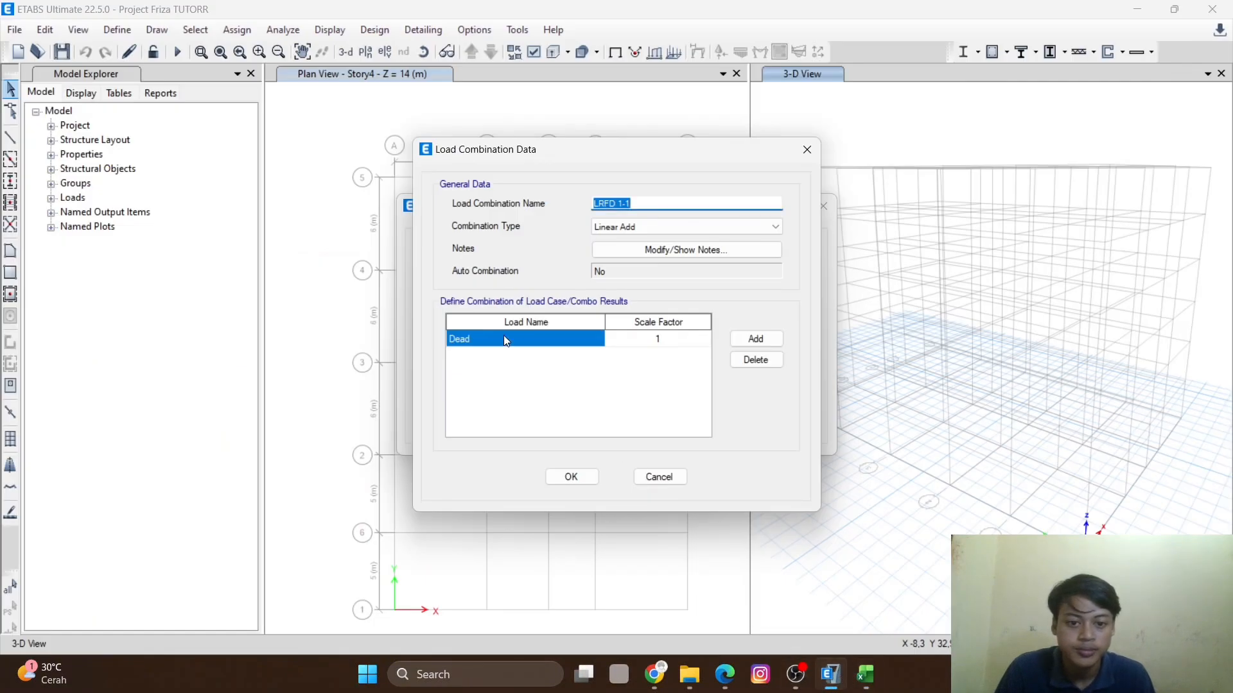
left_click(880, 682)
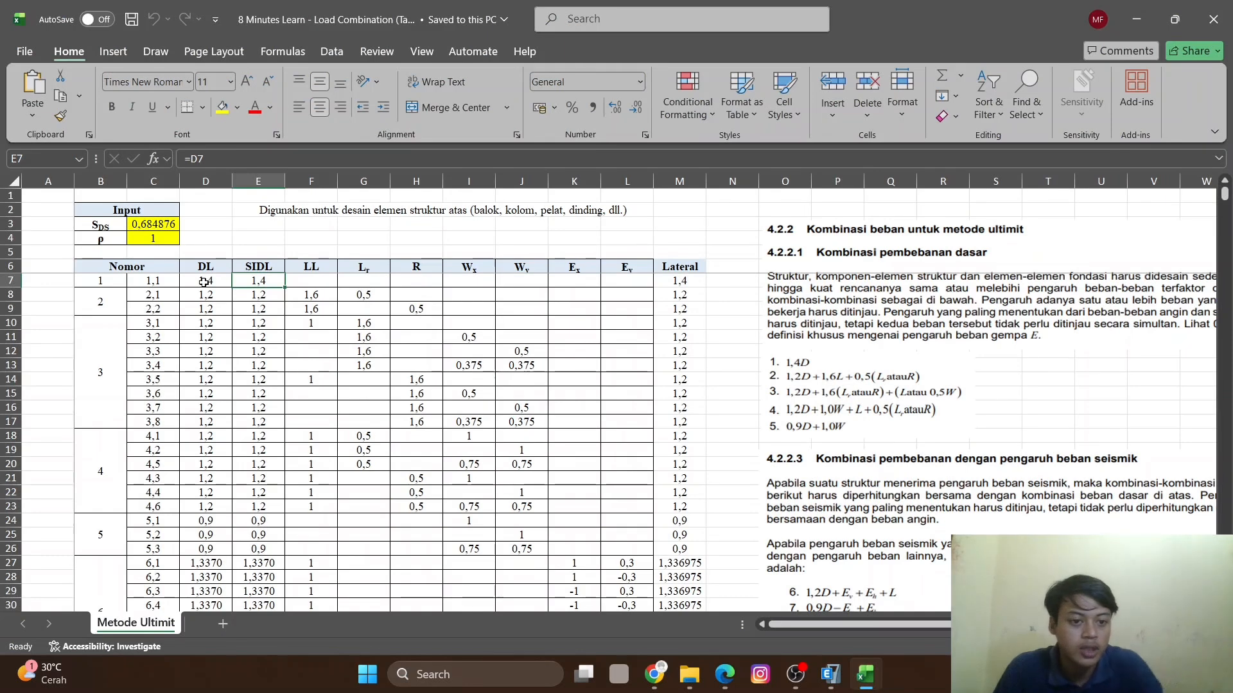
left_click(834, 678)
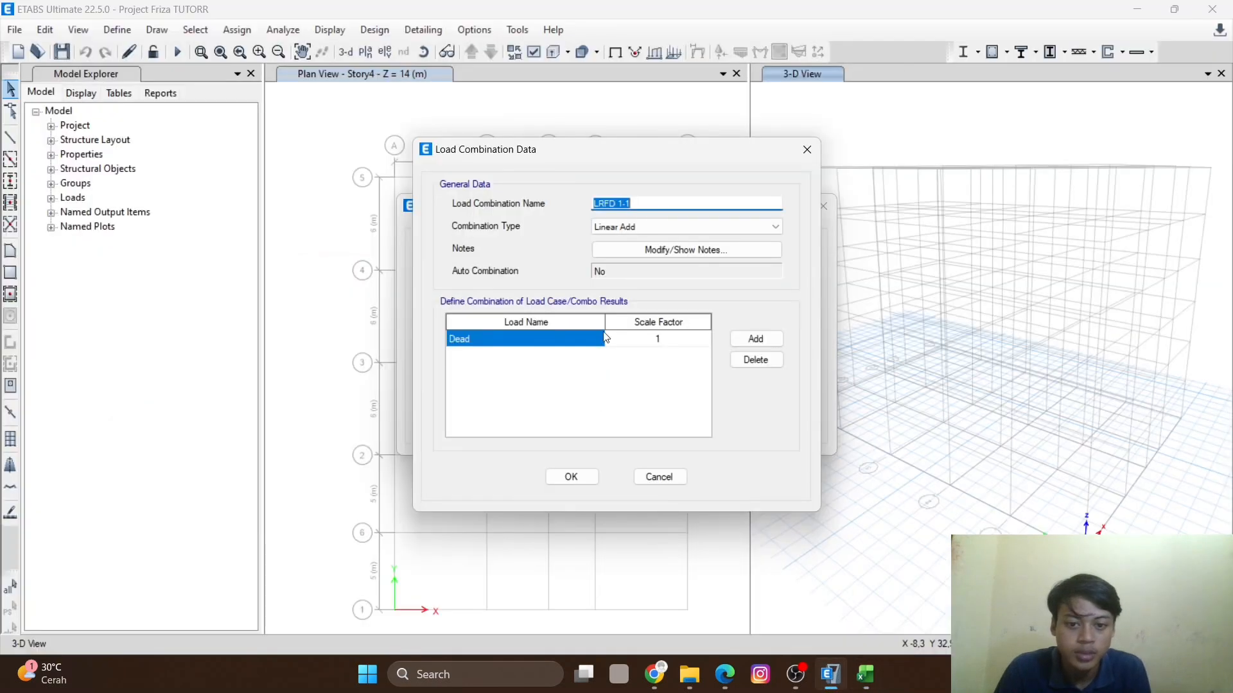
- Set the Dead load scale factor of LRFD 1-1 to 1,4 and add another load row
left_click(666, 343)
left_click(672, 337)
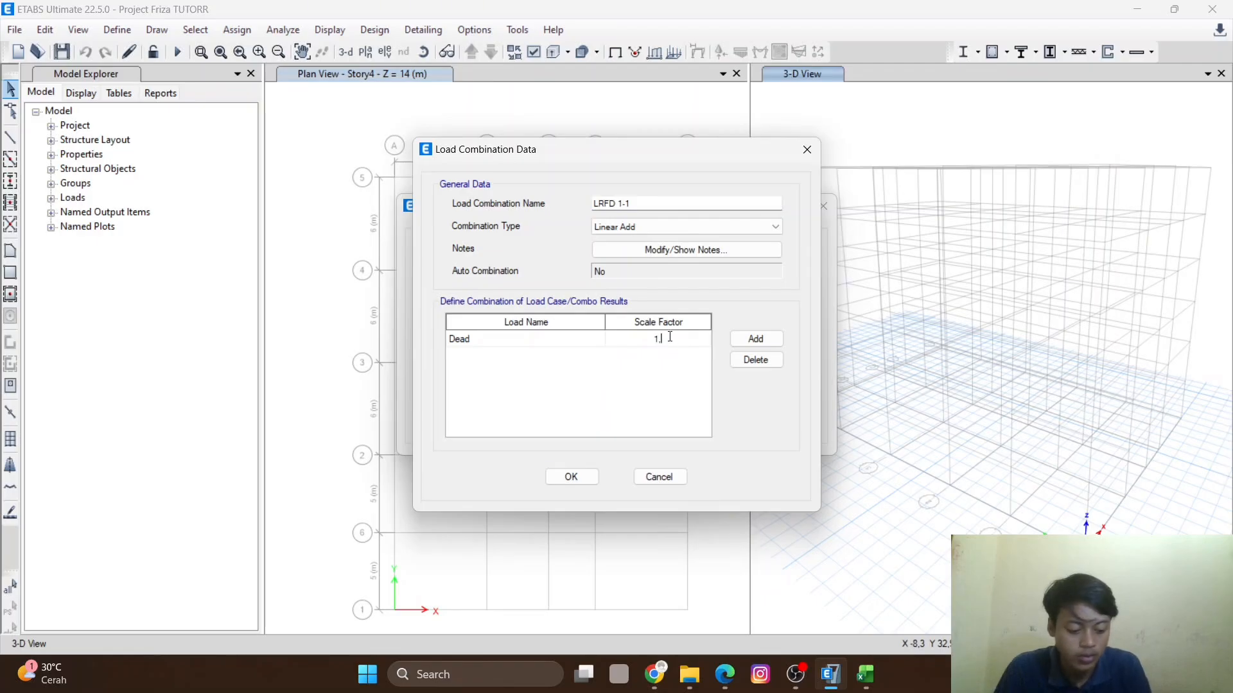
left_click(757, 338)
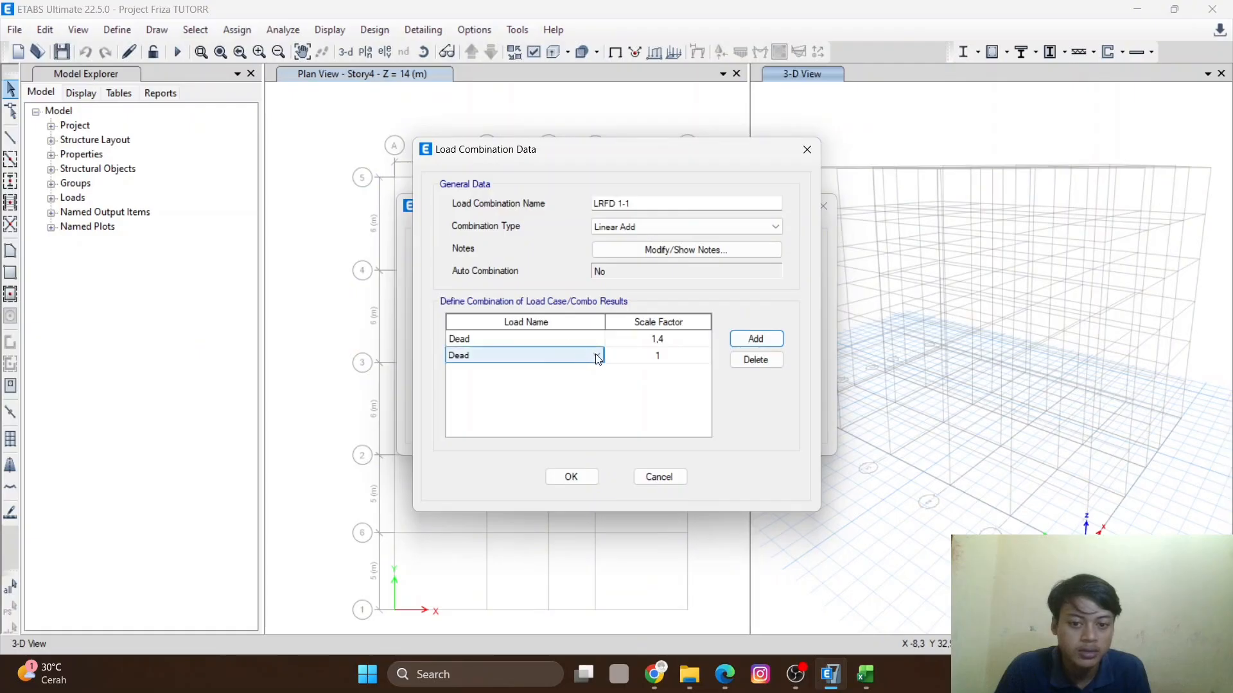
- Check the SIDL factor of combination 1.1 in the spreadsheet, add SIDL with scale factor 1,4, and confirm LRFD 1-1
key("alt+Tab")
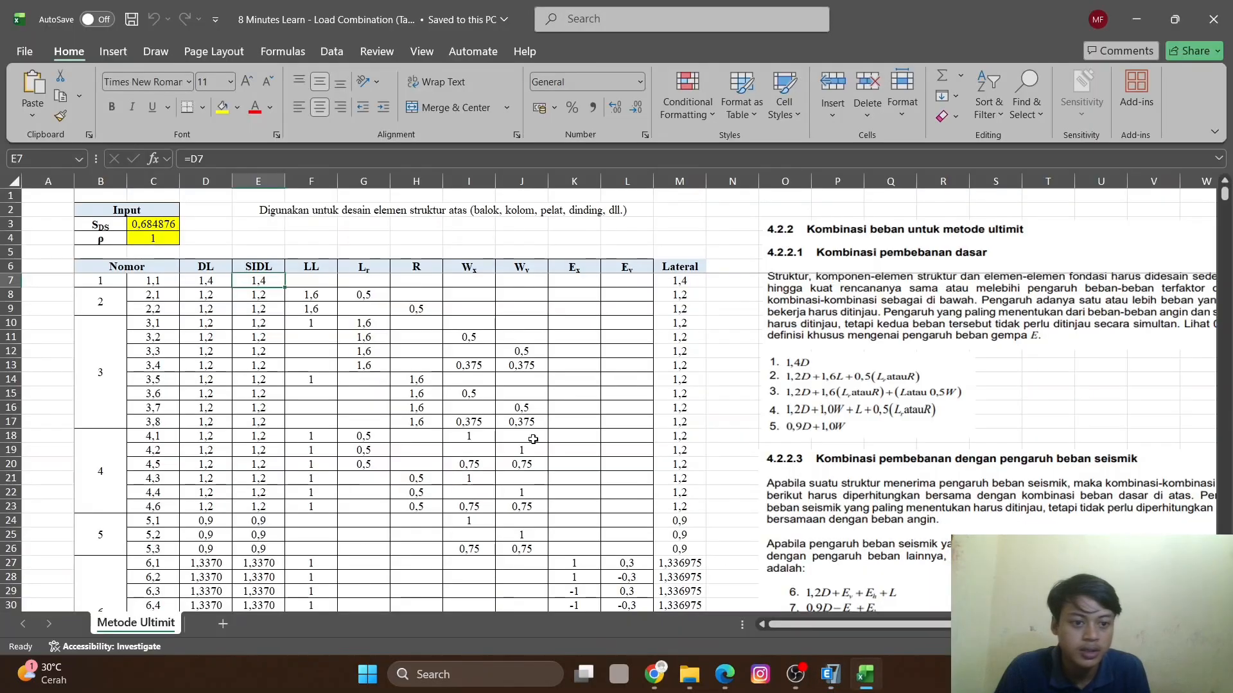
left_click(218, 283)
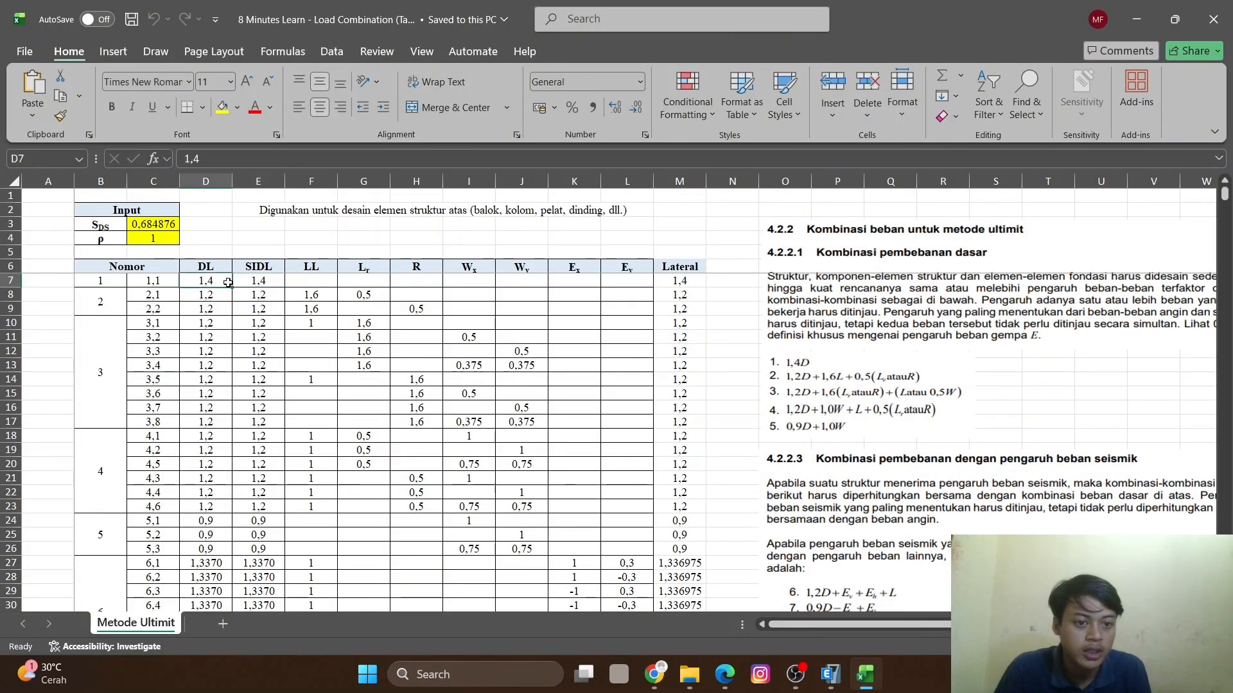
left_click(262, 284)
mouse_move(830, 674)
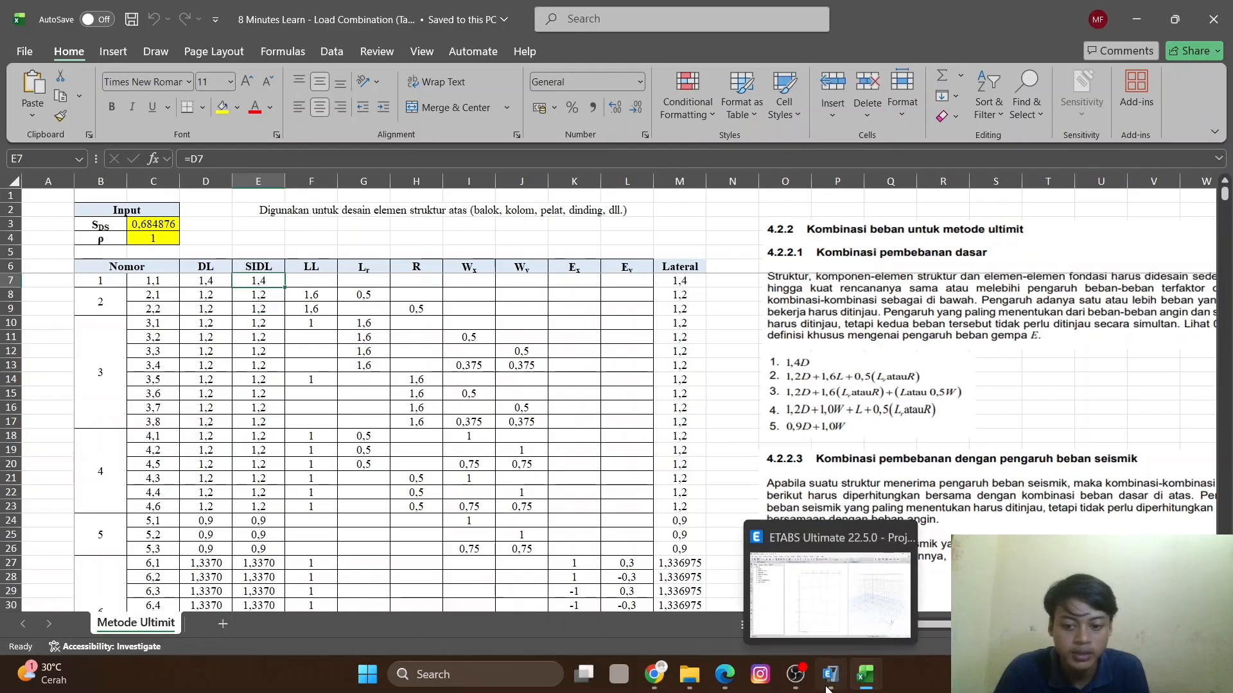
left_click(721, 542)
left_click(597, 355)
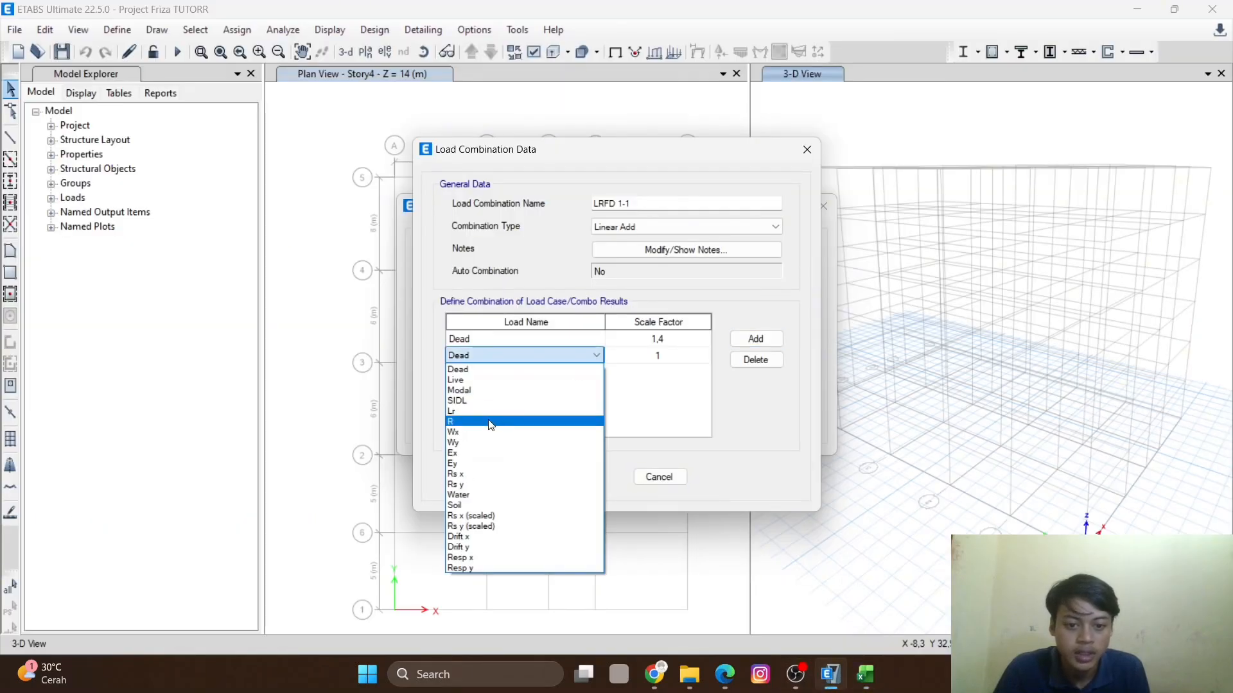
left_click(469, 401)
left_click(666, 366)
left_click(674, 358)
left_click(676, 358)
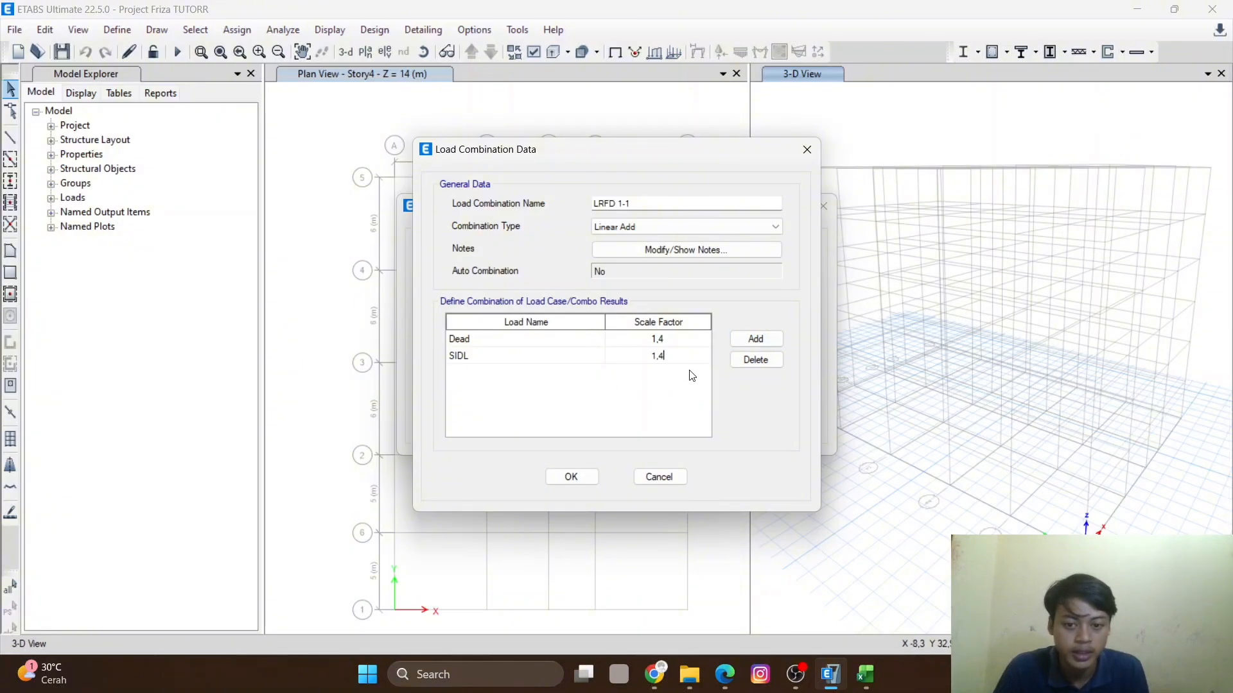
left_click(571, 478)
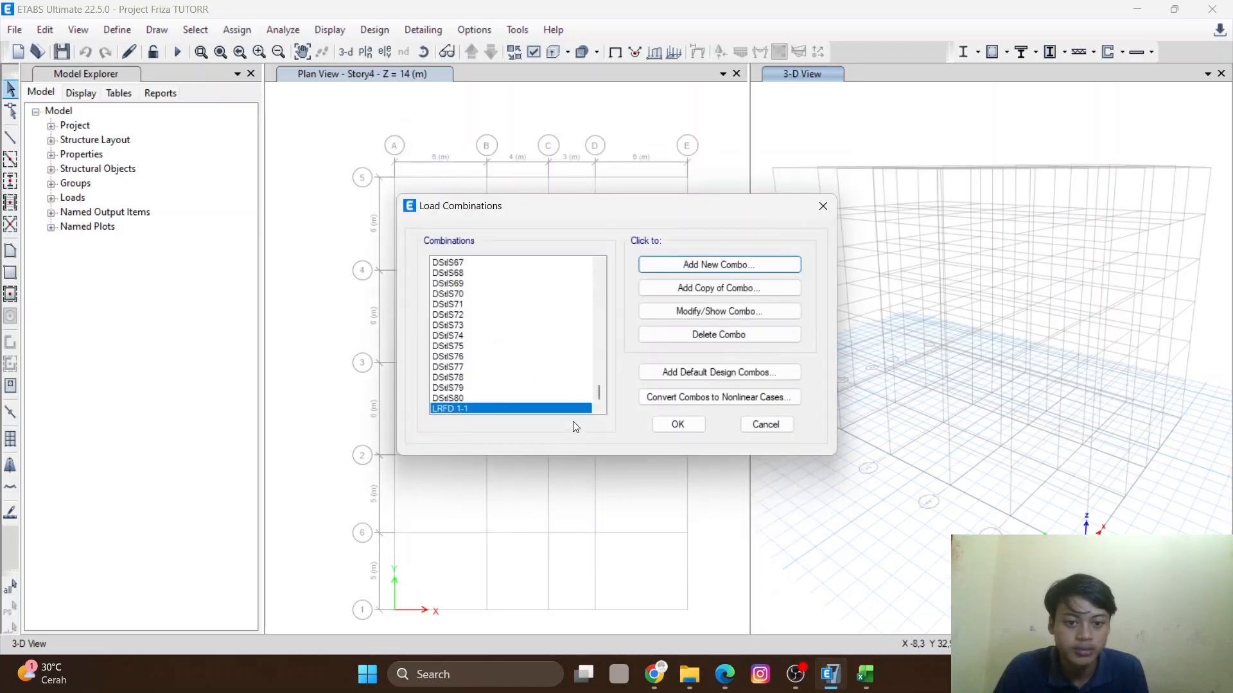
- Add a new load combination and name it LRFD 2-1, checking combination 2.1 in the spreadsheet
left_click(706, 268)
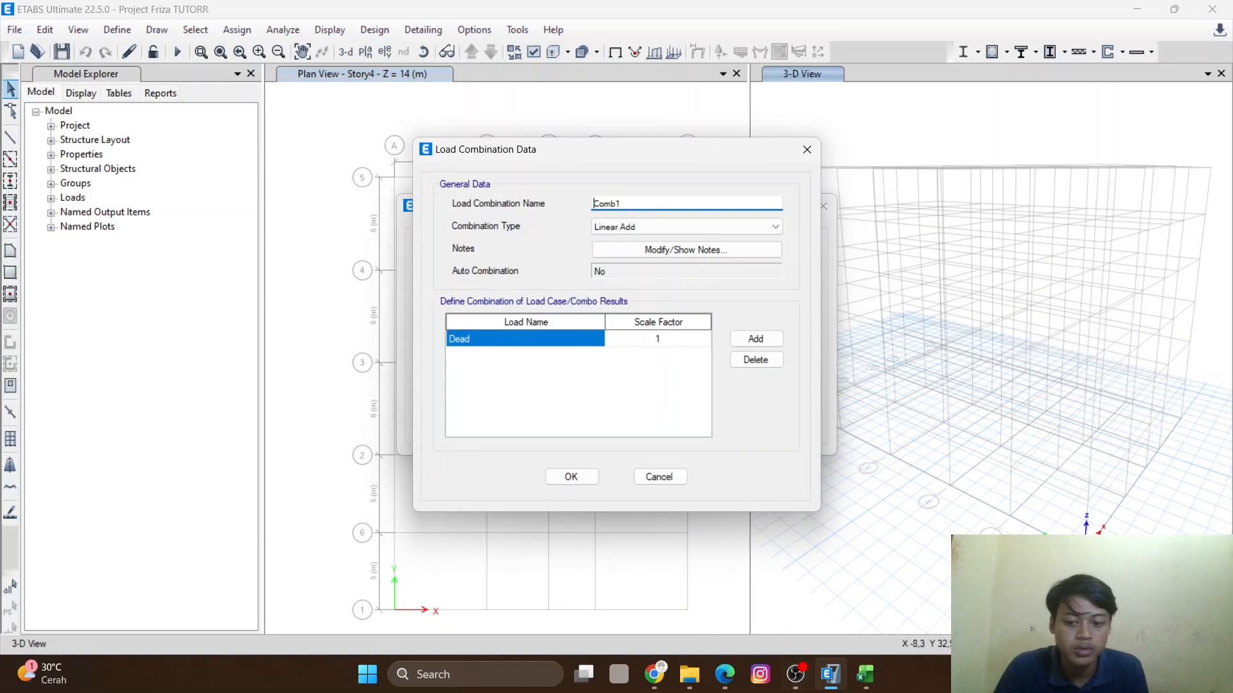
left_click(865, 675)
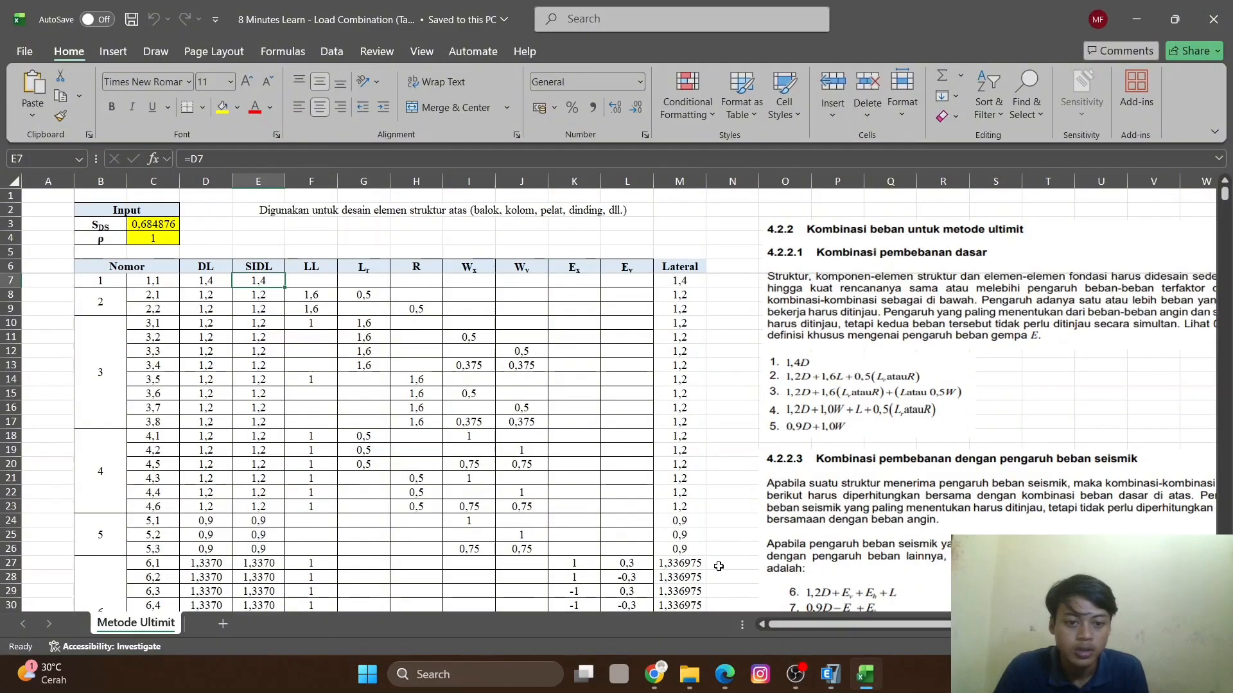
left_click(147, 299)
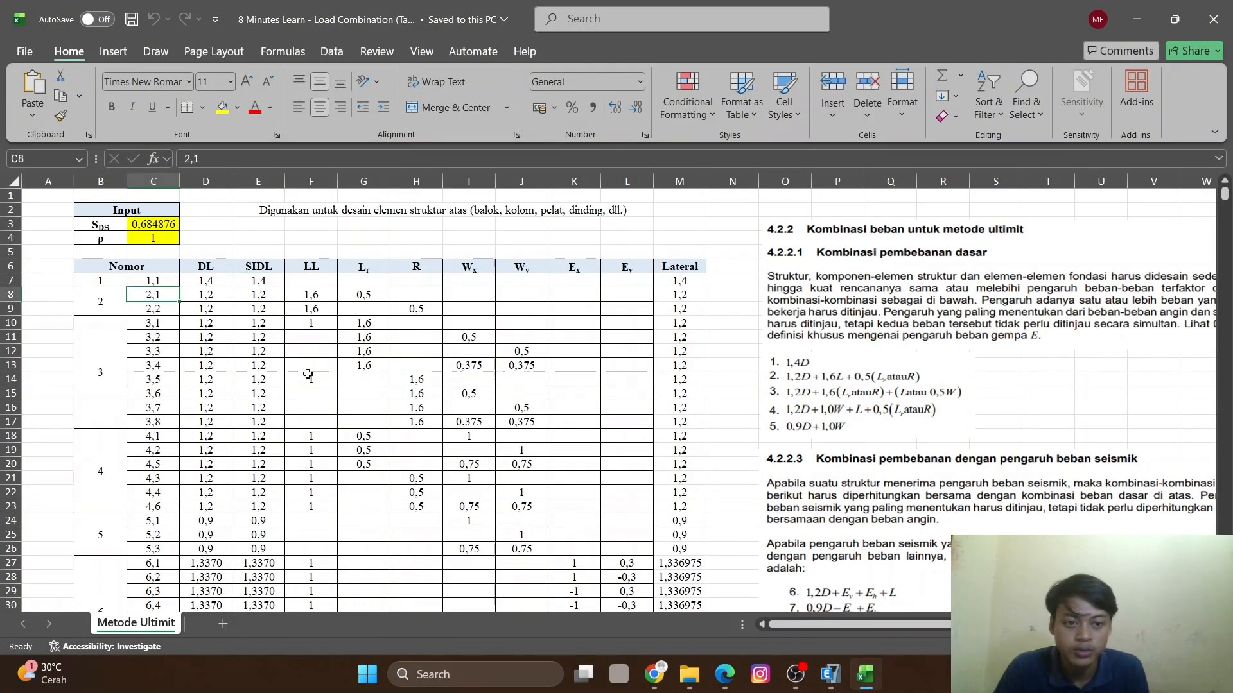
left_click(830, 674)
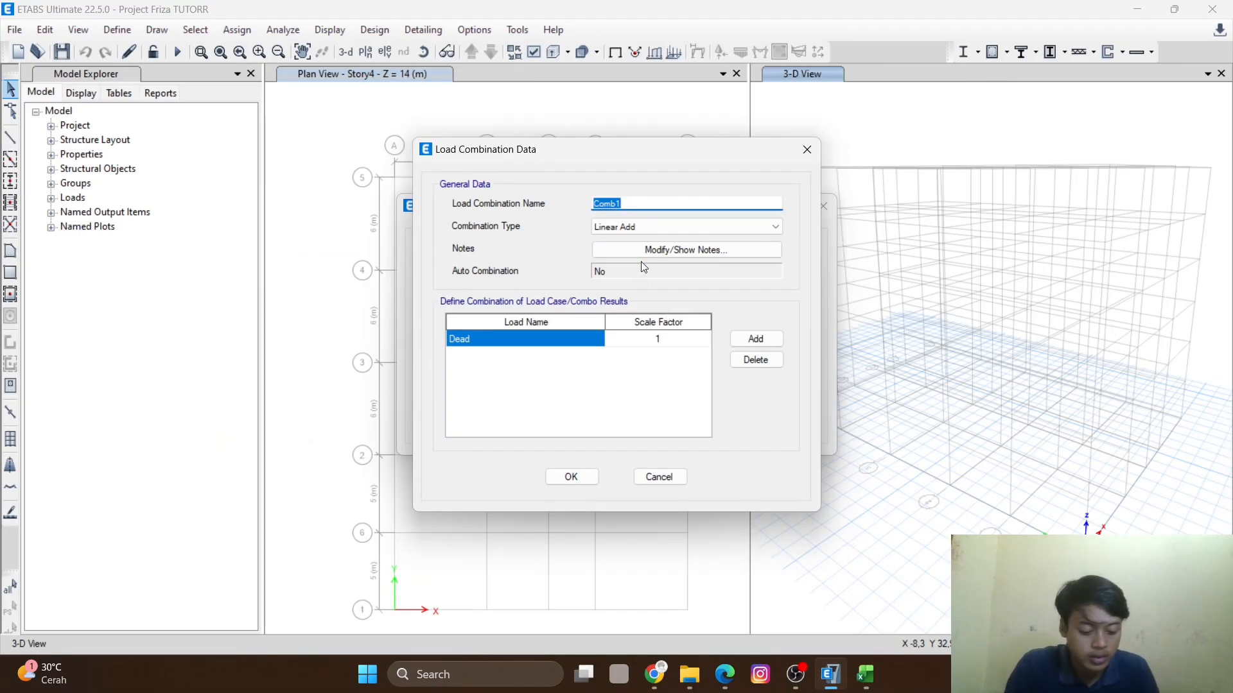
type("LR")
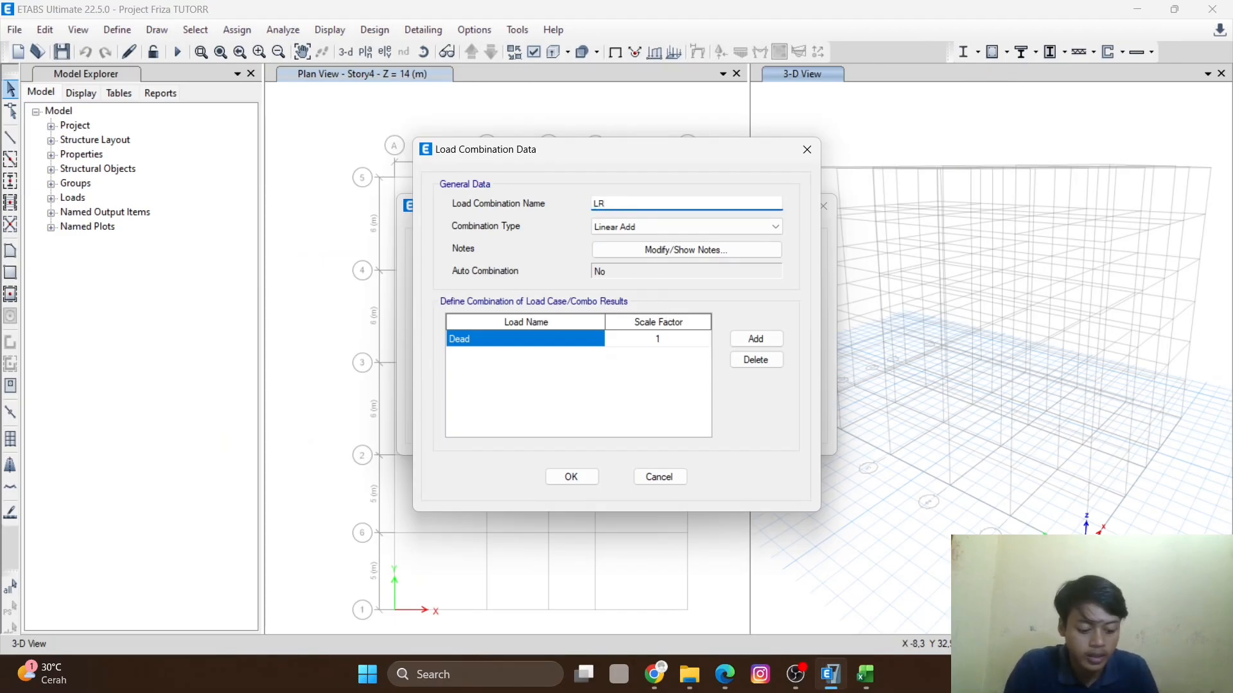
type("FD 2-1")
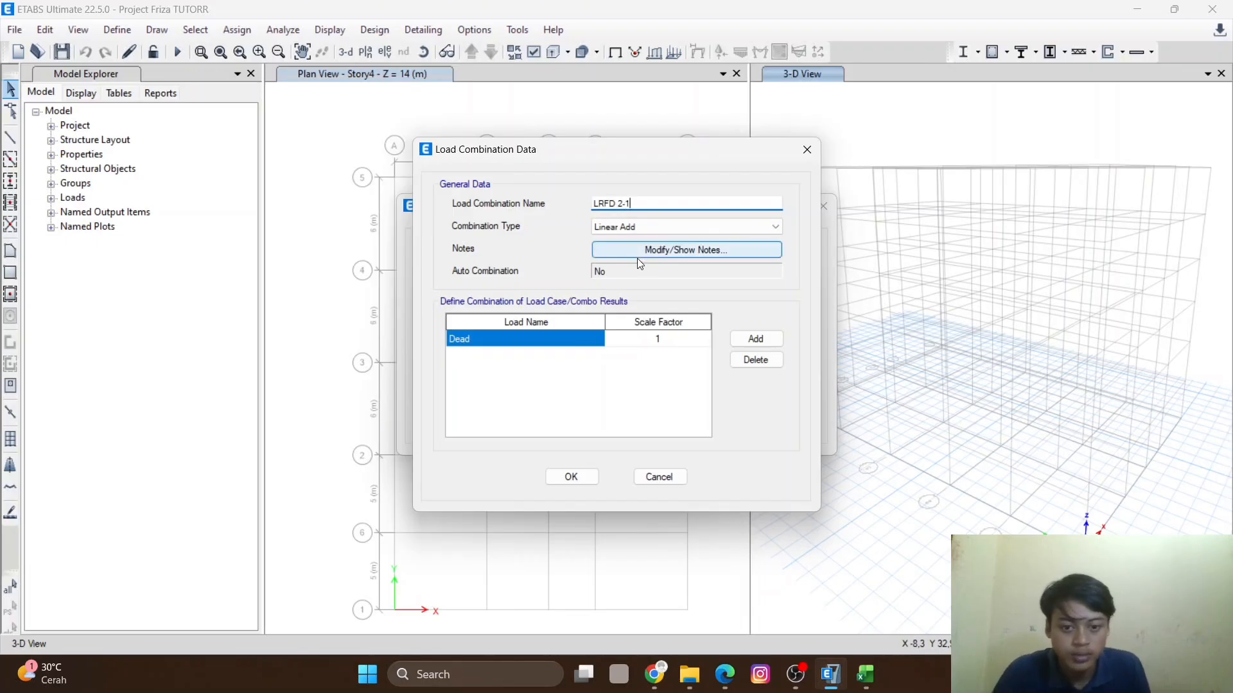
- Review the load factors of combination 2.1 in the spreadsheet row
left_click(865, 674)
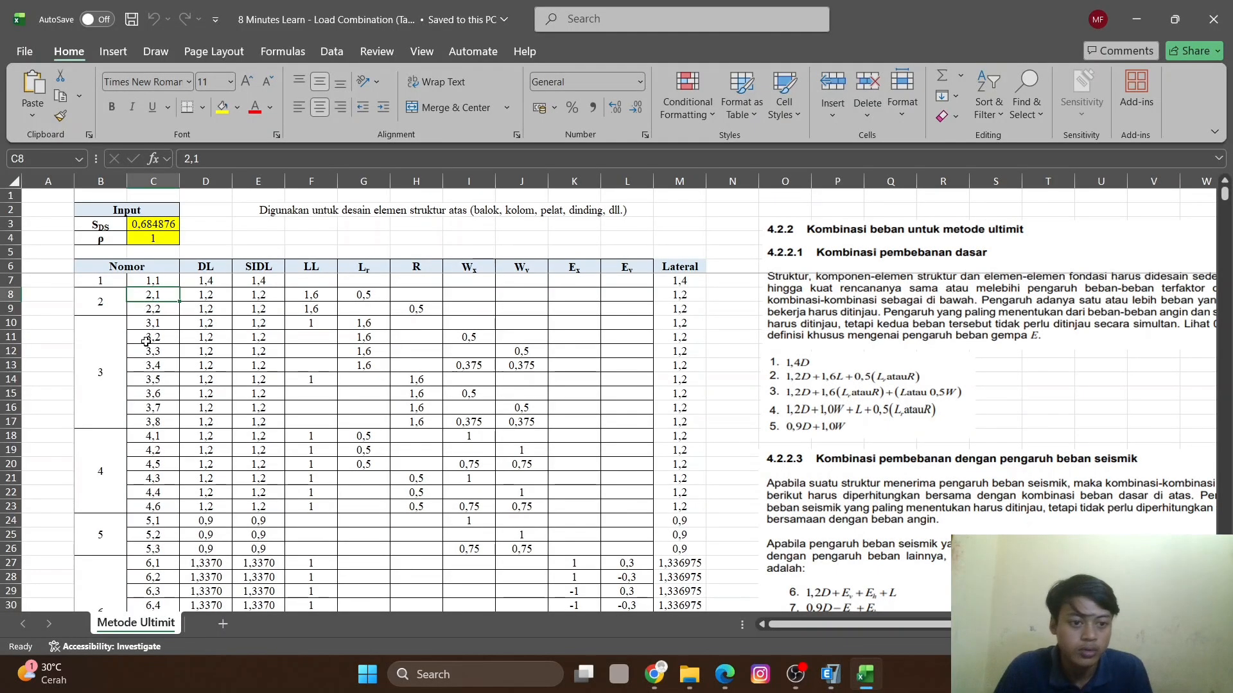
left_click(210, 298)
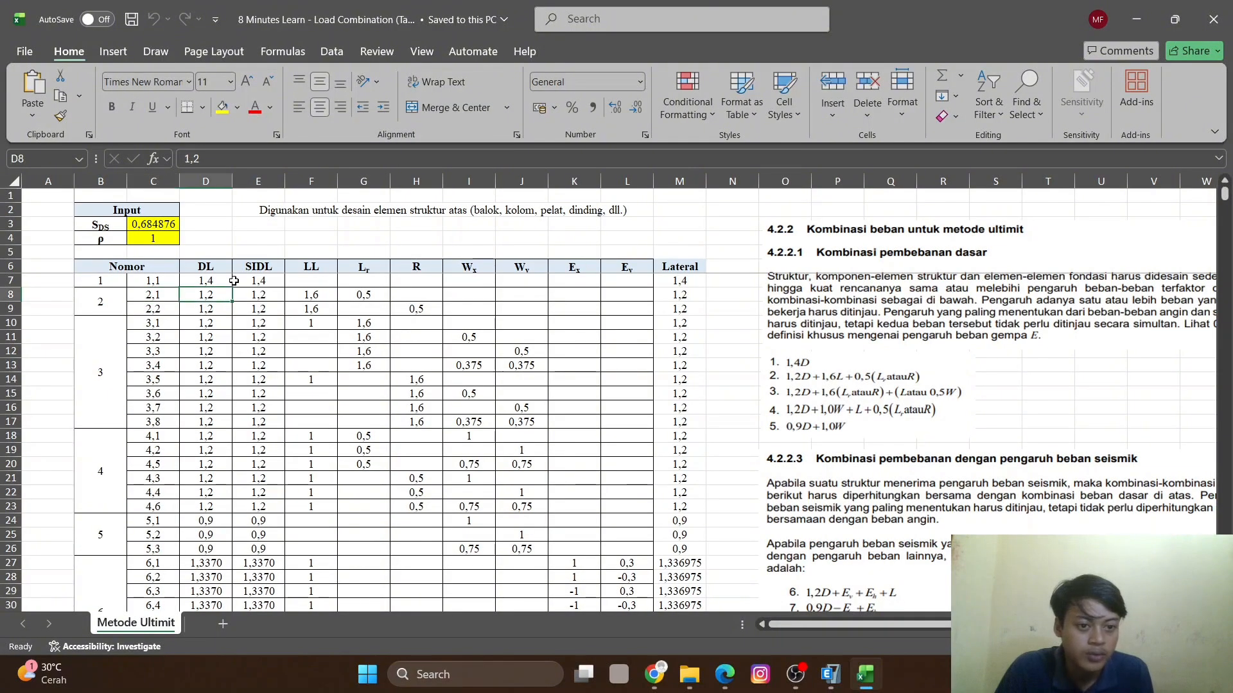
left_click(264, 294)
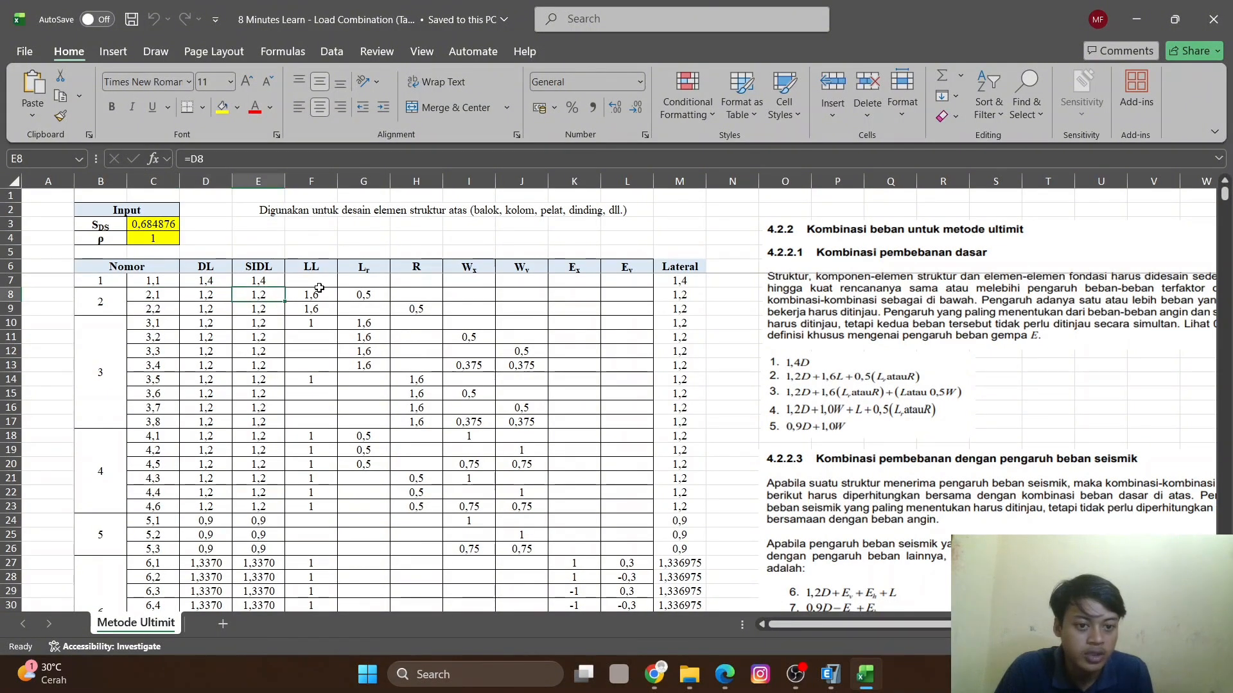
left_click(318, 295)
left_click(364, 296)
left_click(215, 292)
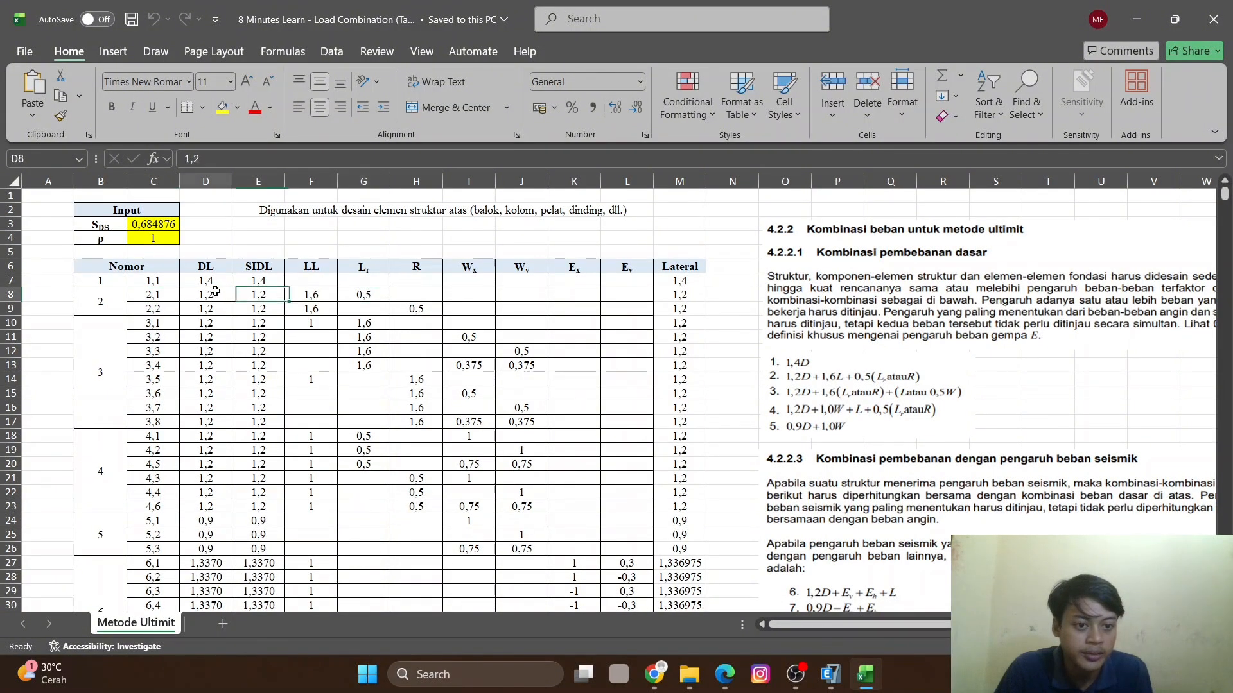
left_click(829, 676)
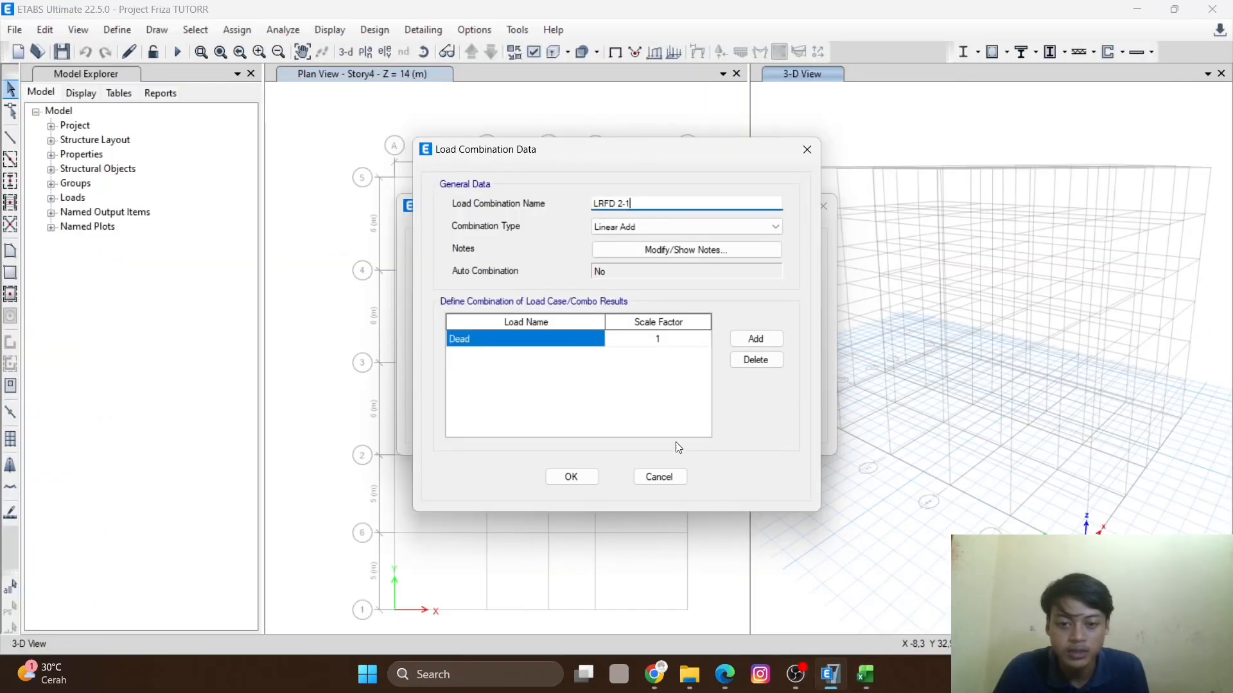
left_click(867, 679)
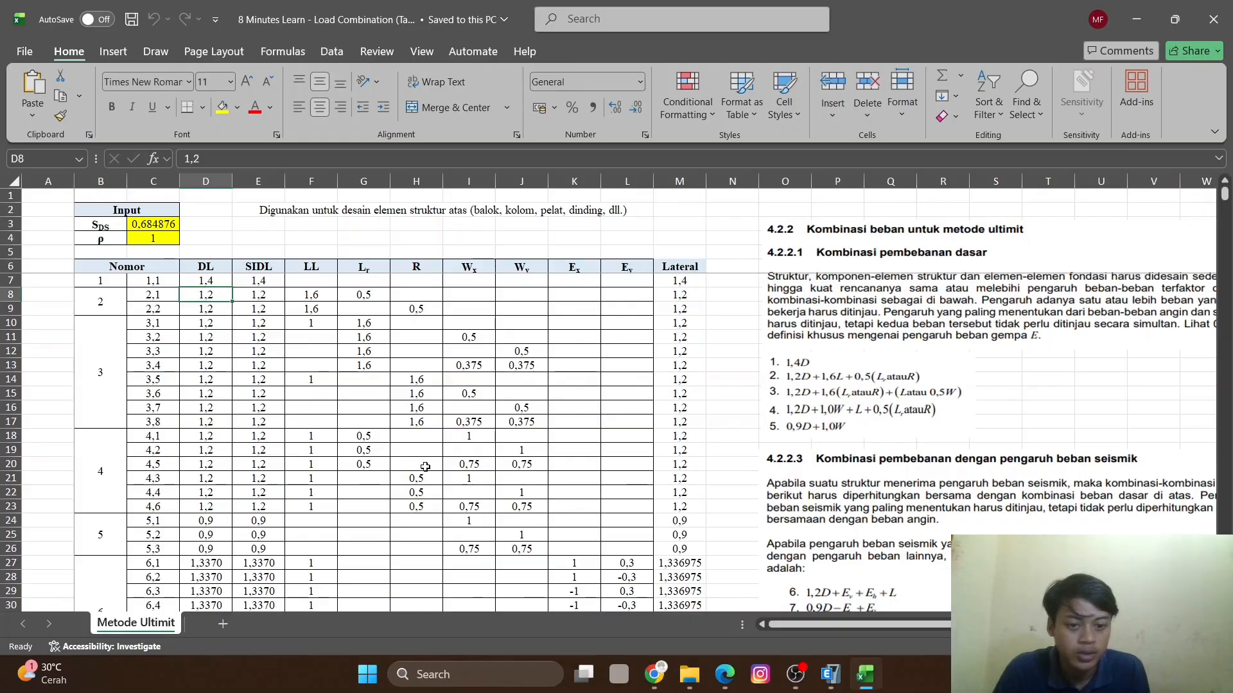
left_click(829, 674)
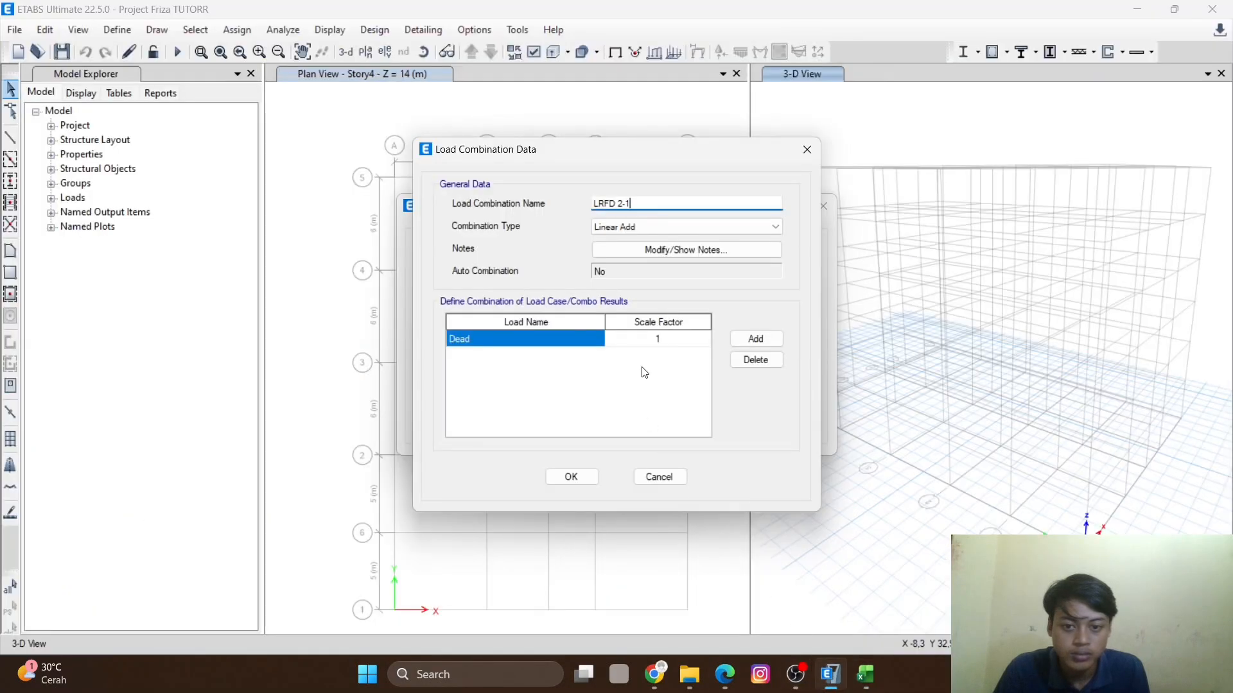
- Set the Dead load scale factor of LRFD 2-1 to 1,2 and add another load row
left_click(679, 340)
left_click(679, 339)
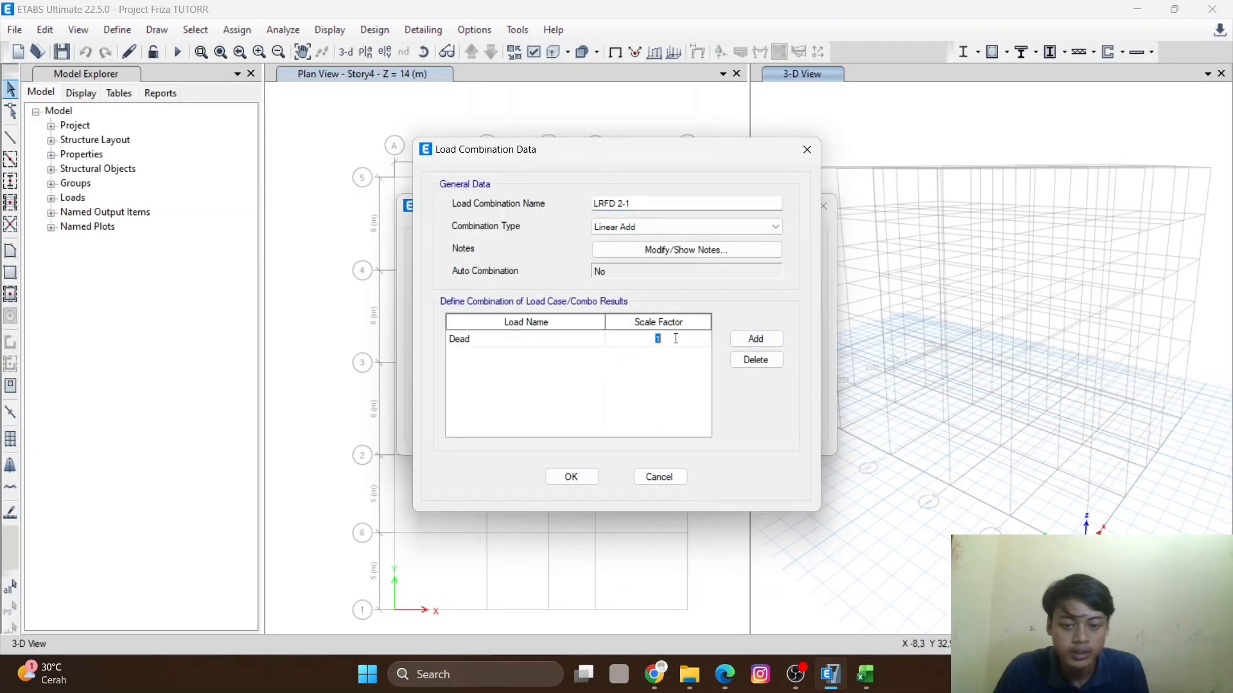
type(",2")
left_click(752, 340)
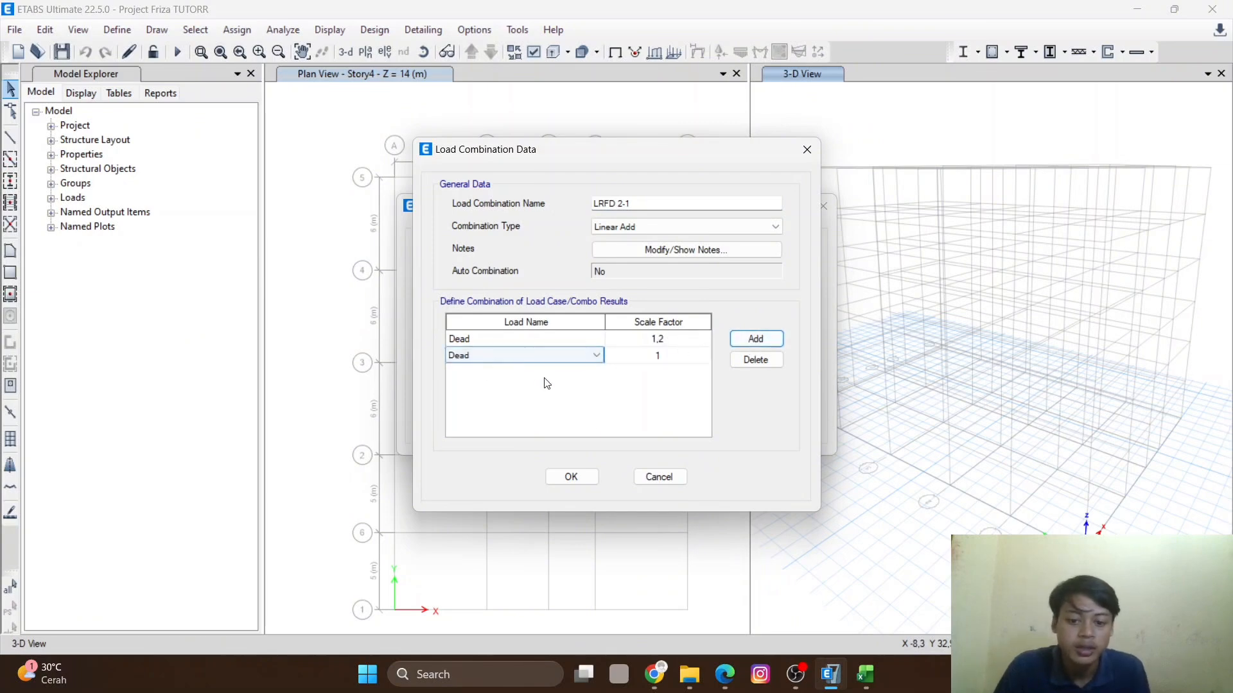
- Set the second load of LRFD 2-1 to SIDL with scale factor 1,2 and add another row
left_click(864, 674)
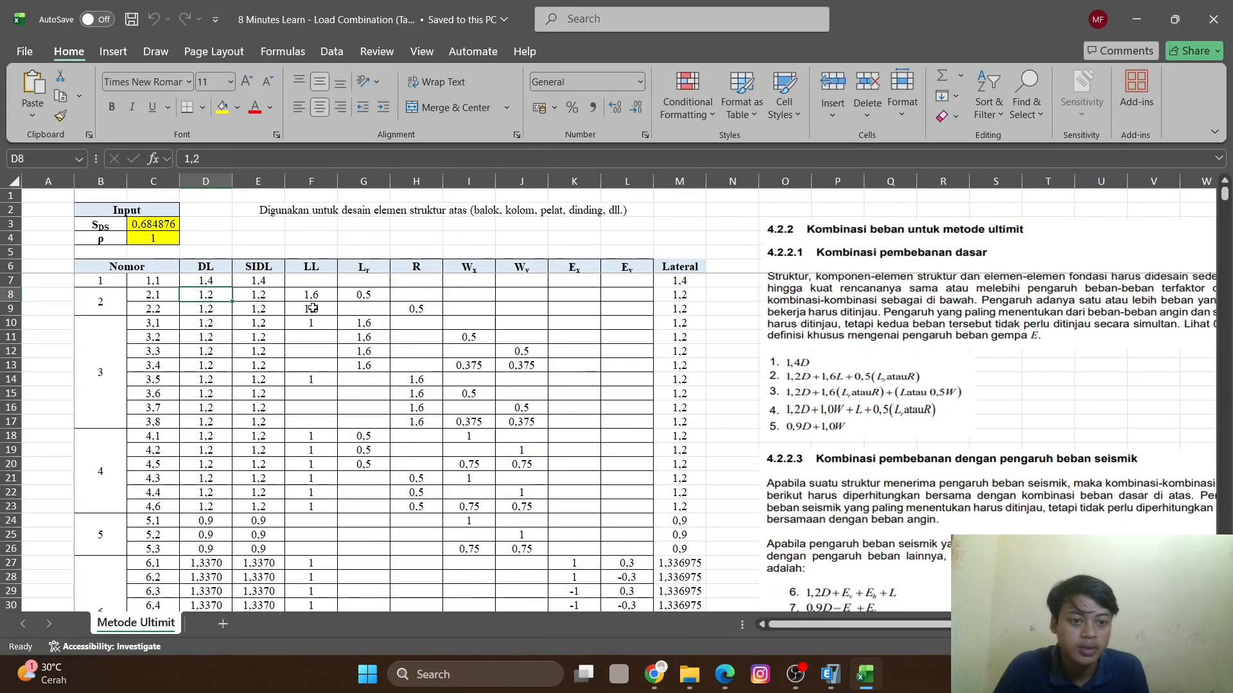
left_click(831, 674)
left_click(551, 355)
left_click(586, 355)
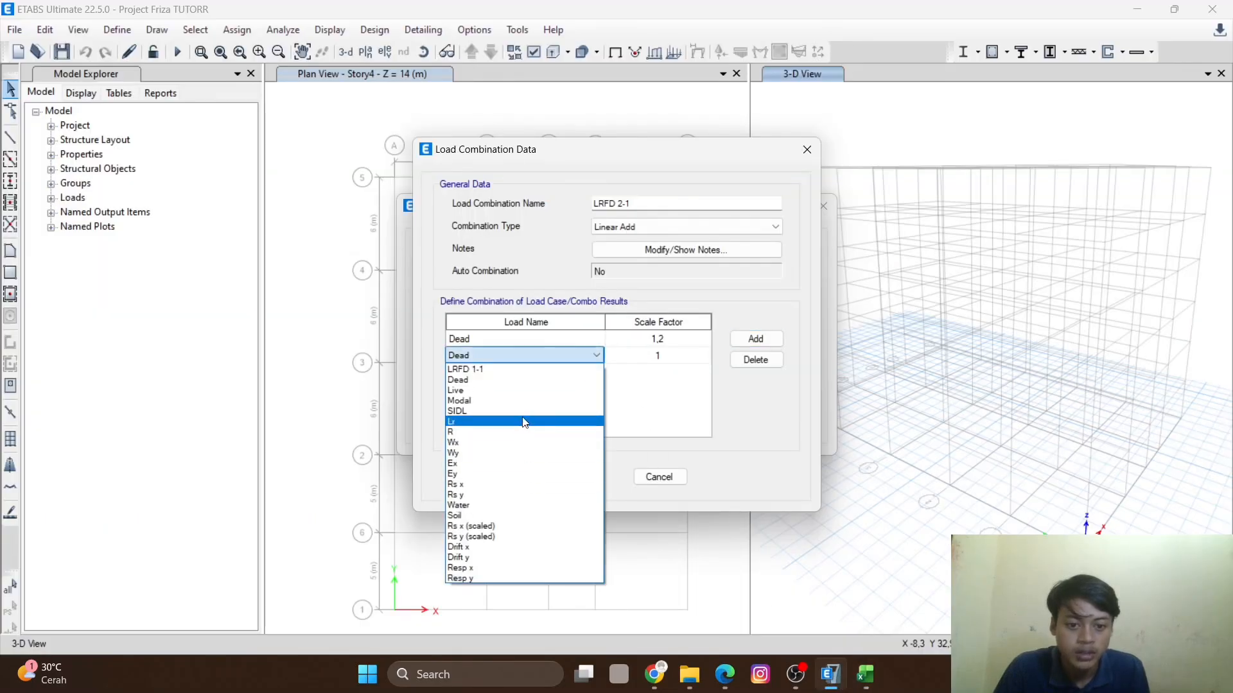
left_click(525, 412)
left_click(680, 355)
left_click(680, 355)
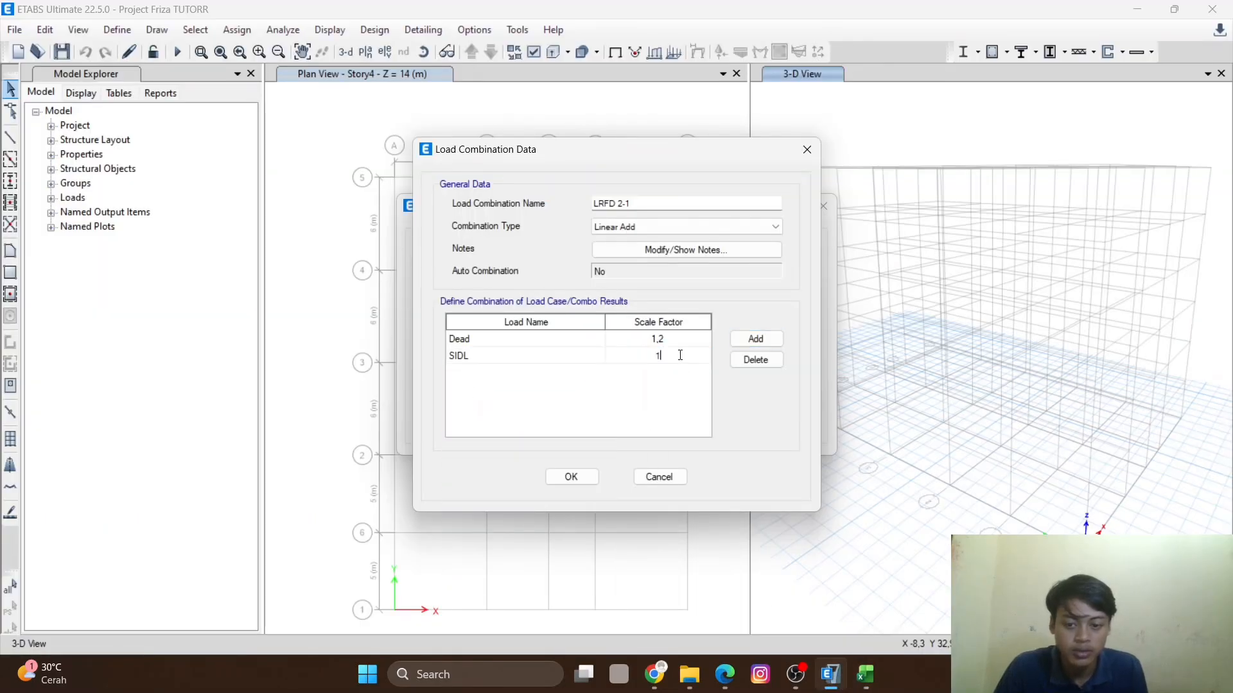
type("1,2")
left_click(753, 341)
- Set the third load of LRFD 2-1 to Live with scale factor 1,6 and add another row
left_click(865, 674)
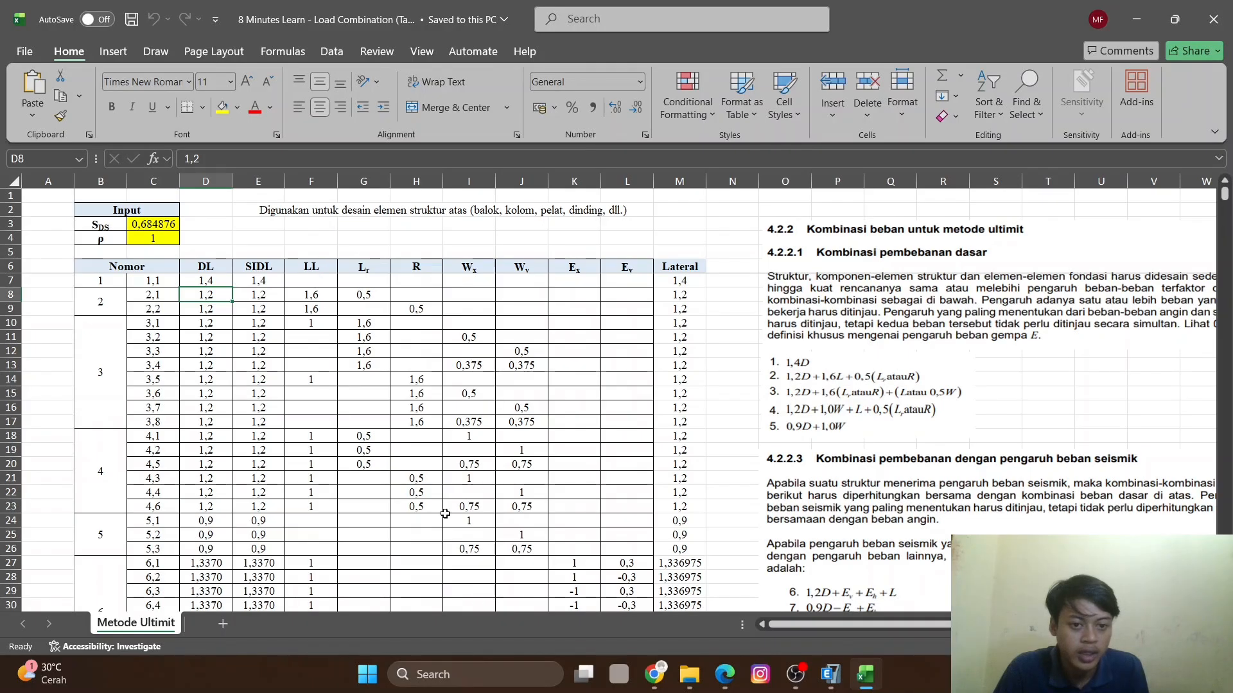
left_click(830, 674)
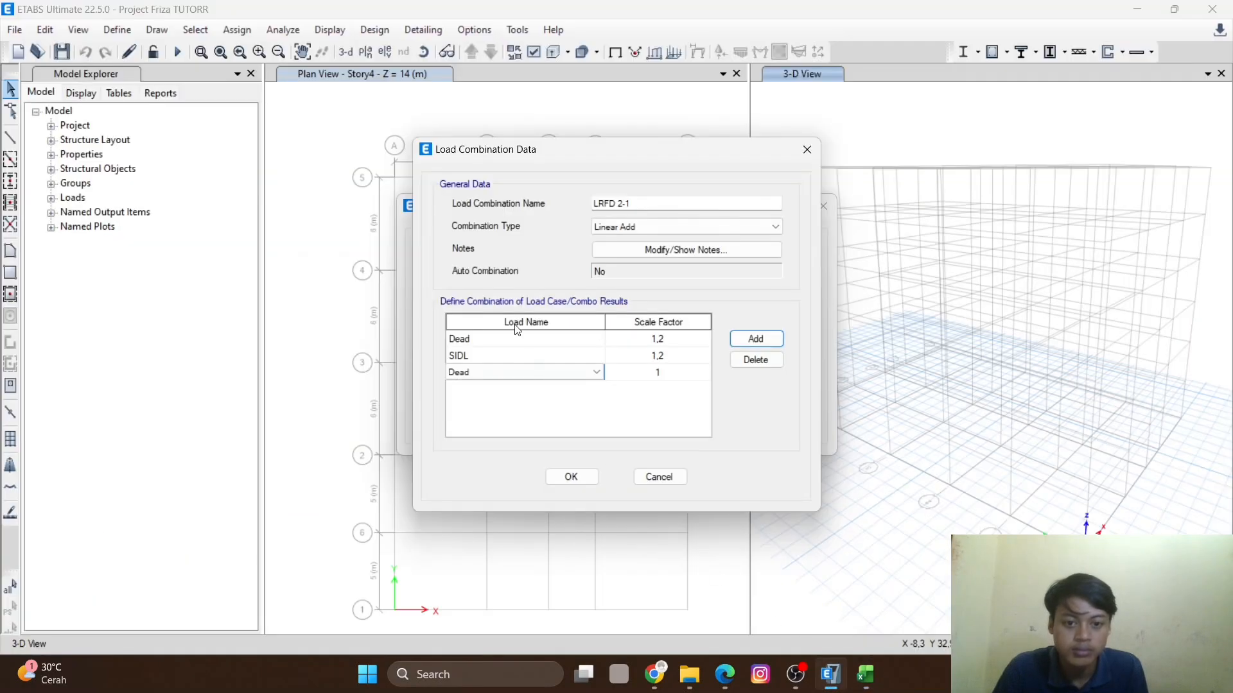
left_click(589, 373)
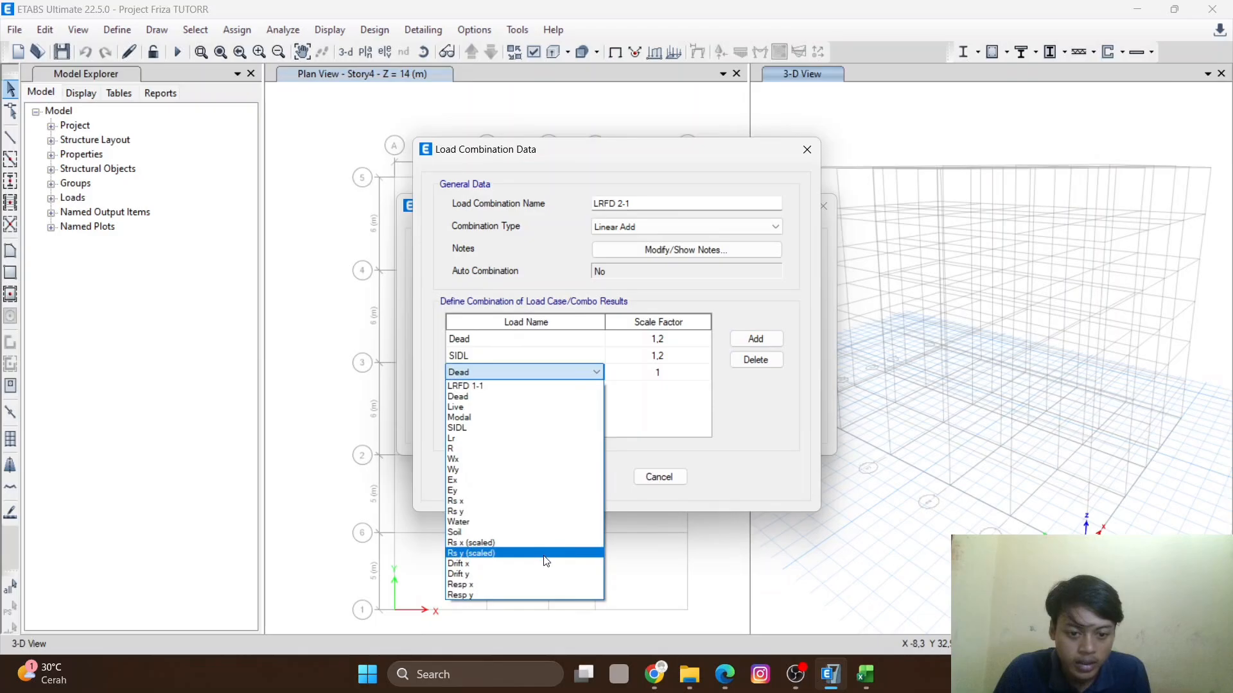
left_click(496, 407)
left_click(657, 371)
left_click(661, 370)
type(".")
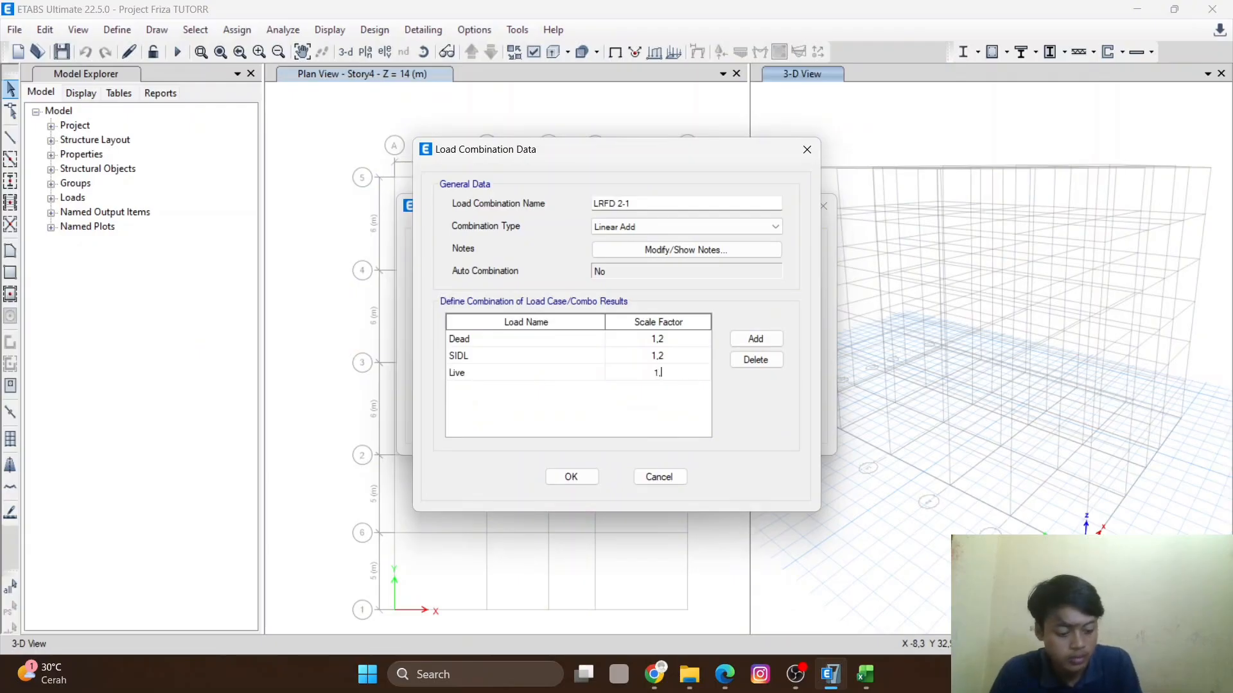
left_click(746, 340)
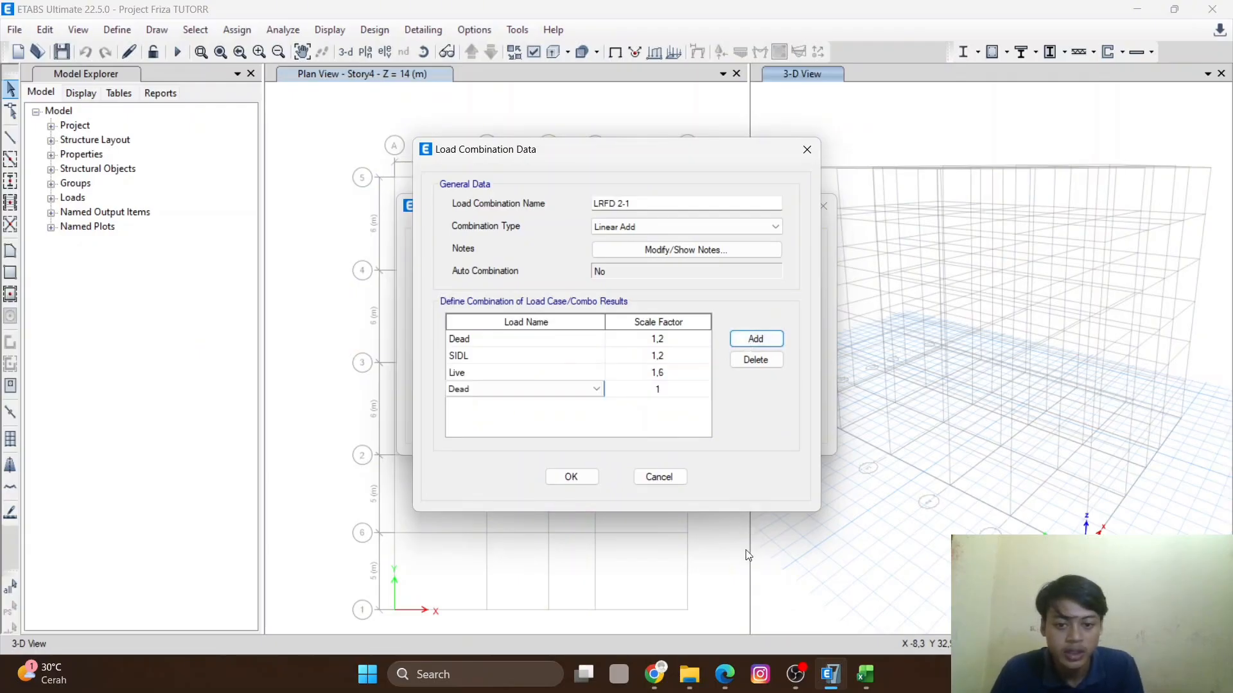
- Set the fourth load of LRFD 2-1 to Lr with scale factor 0,5 and confirm the combination
left_click(865, 681)
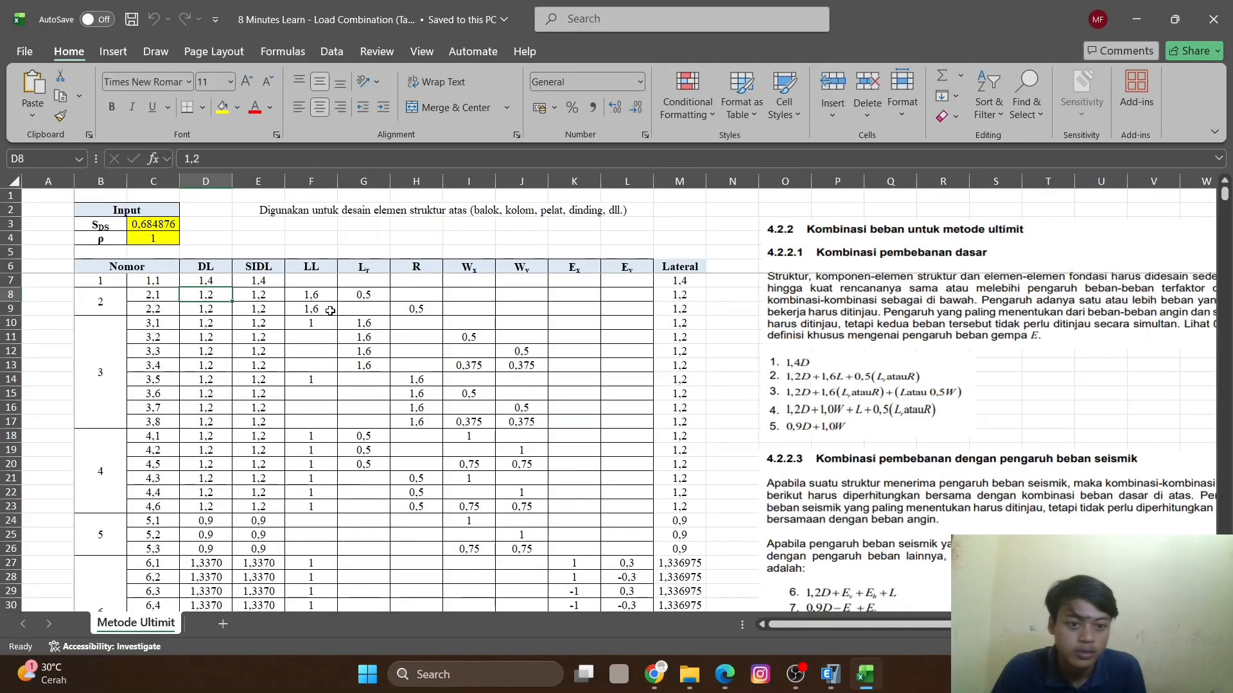
left_click(312, 294)
left_click(364, 296)
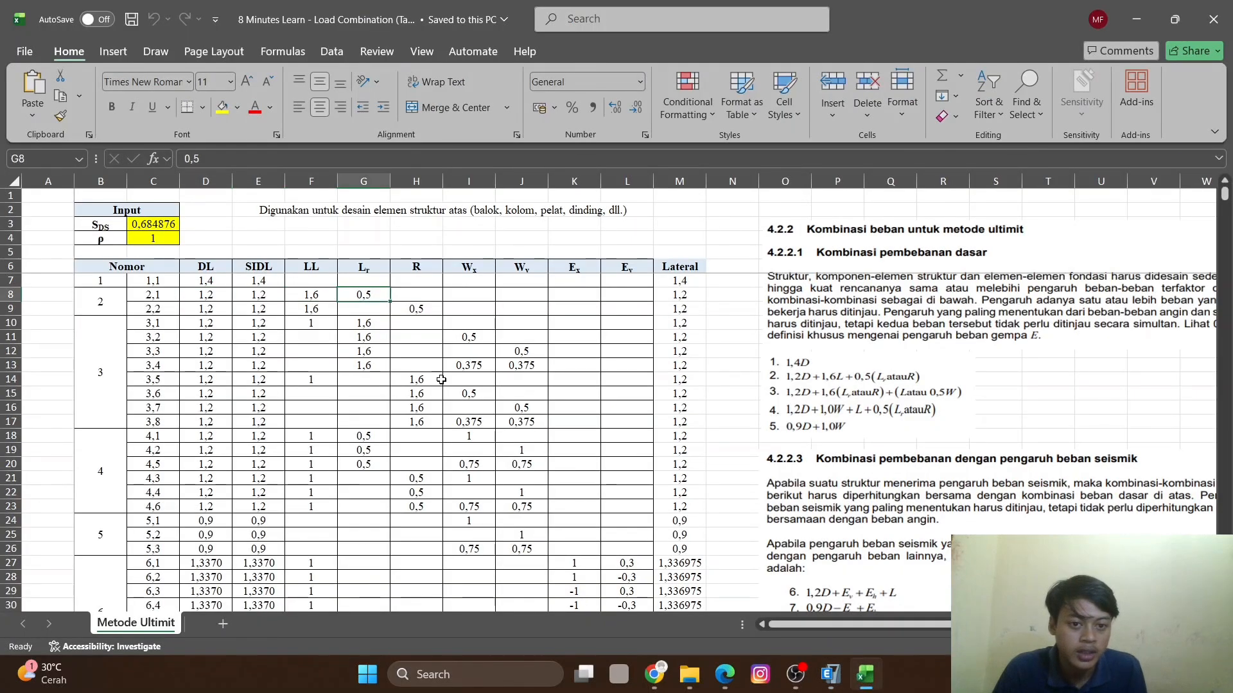
left_click(834, 679)
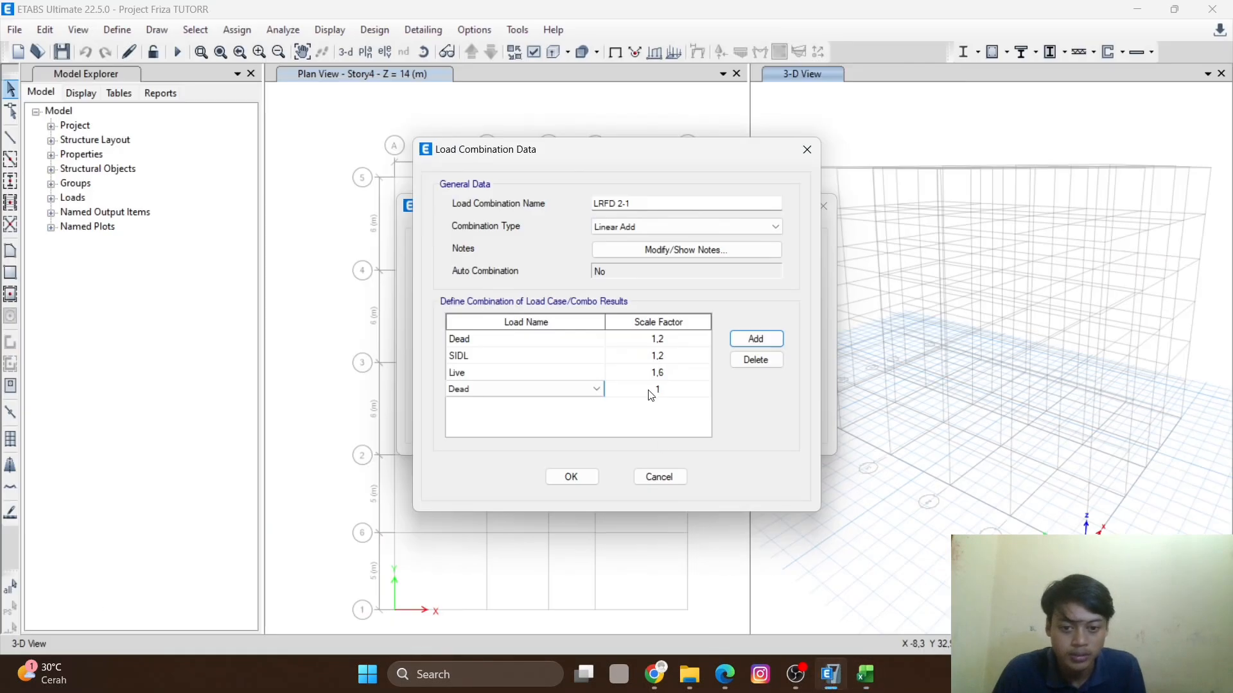
left_click(592, 387)
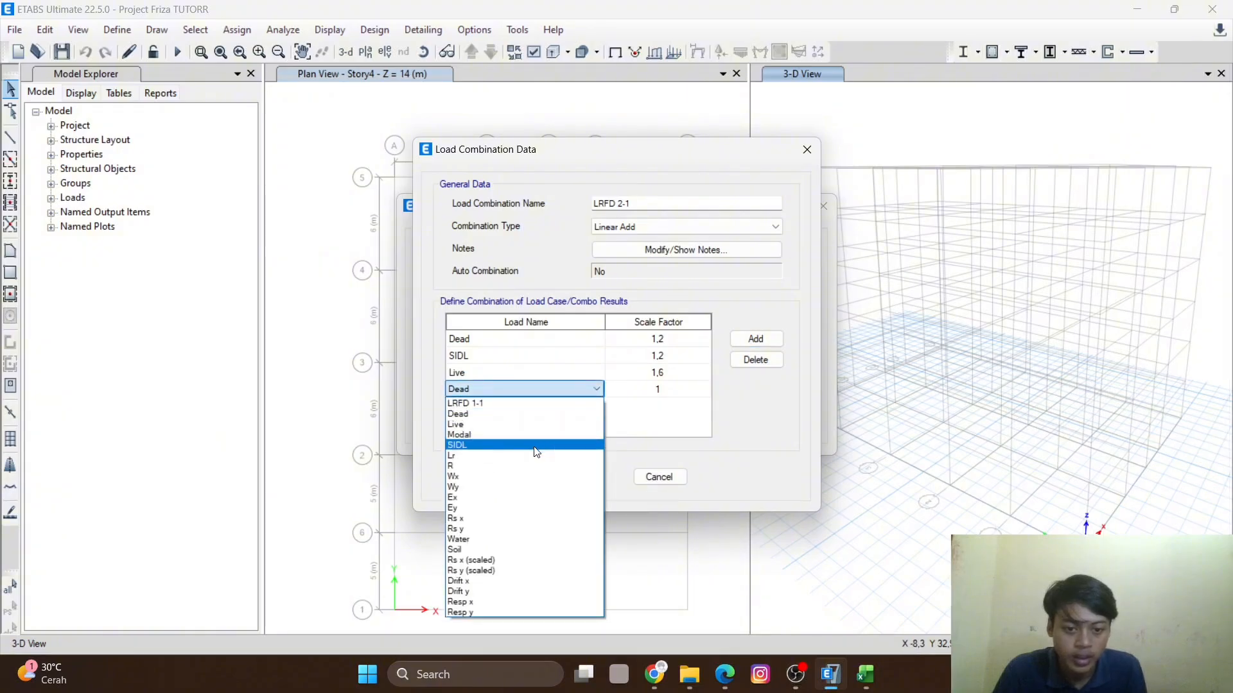
left_click(508, 456)
left_click(675, 392)
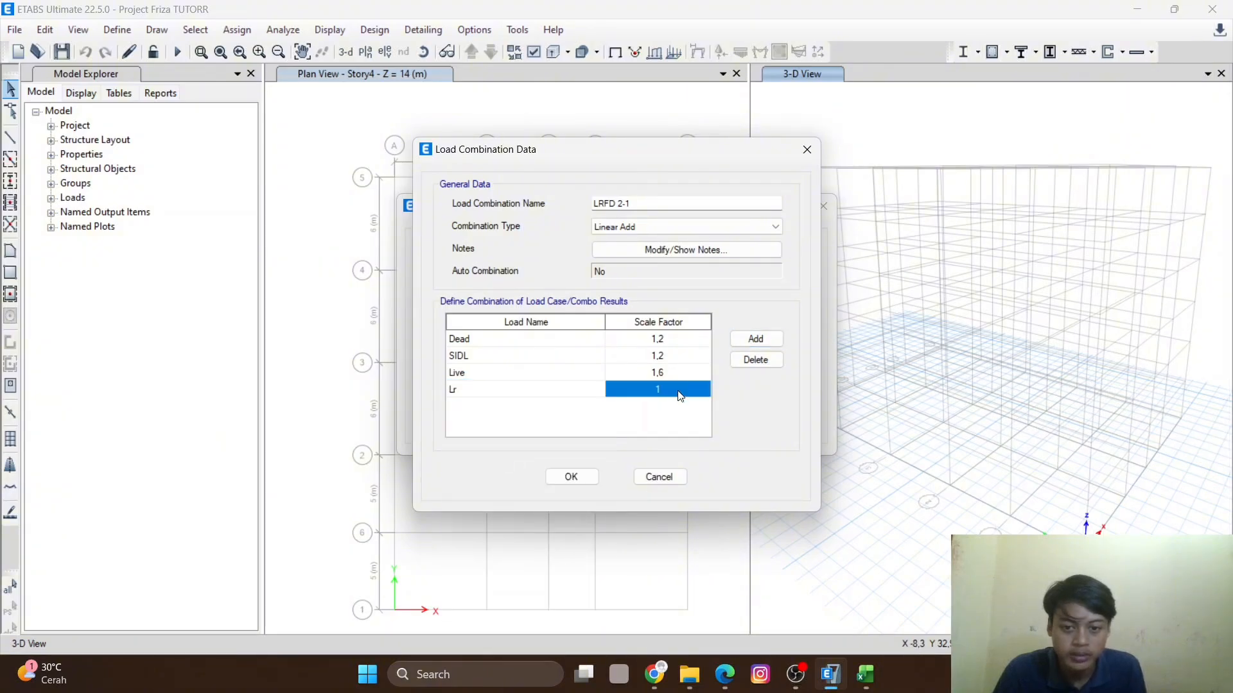
left_click(679, 389)
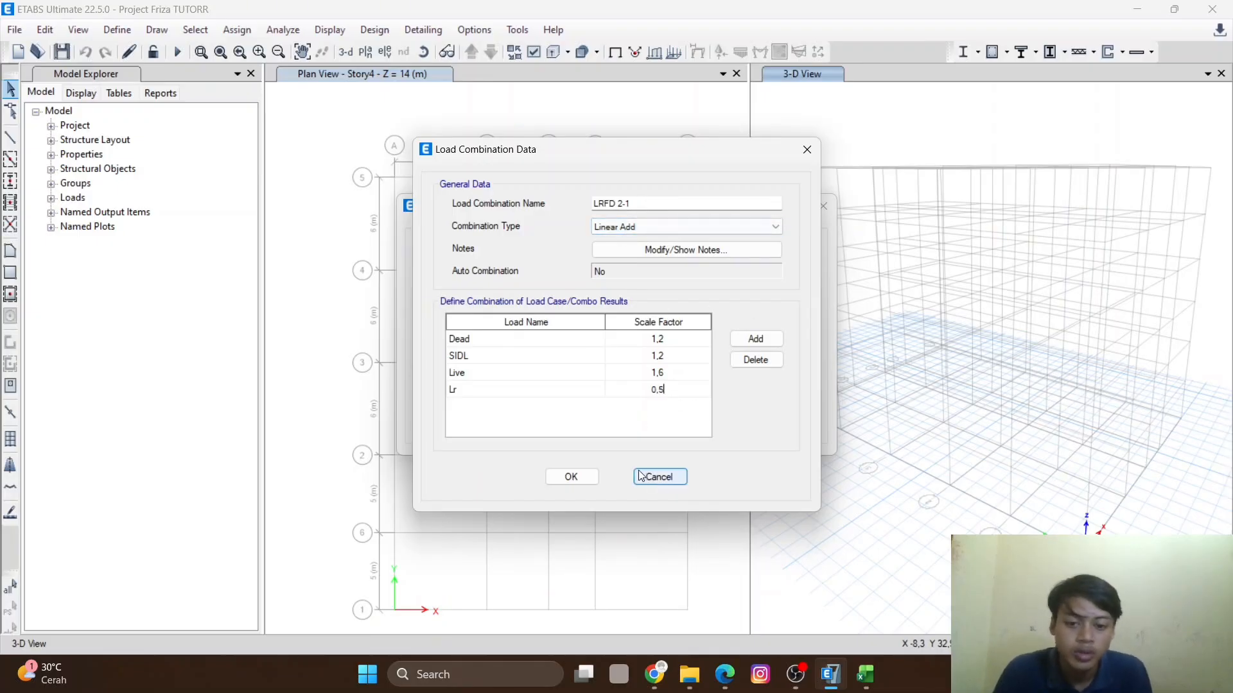
left_click(865, 674)
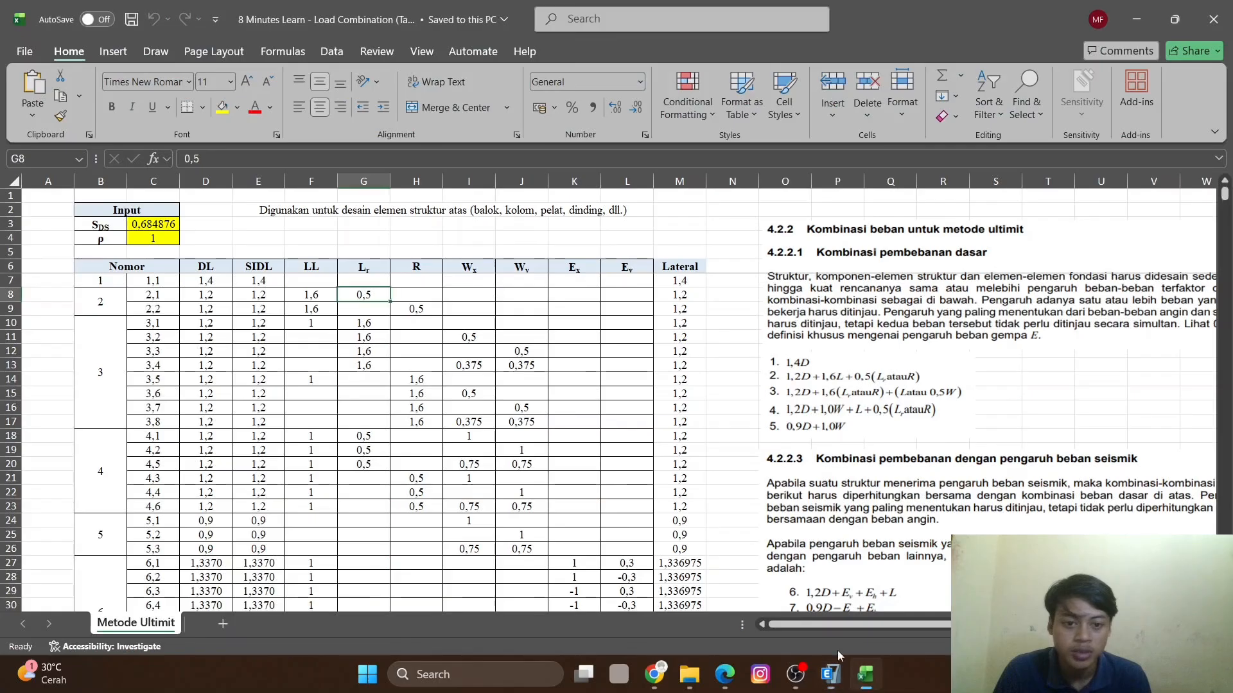
scroll(155, 321, "down", 6)
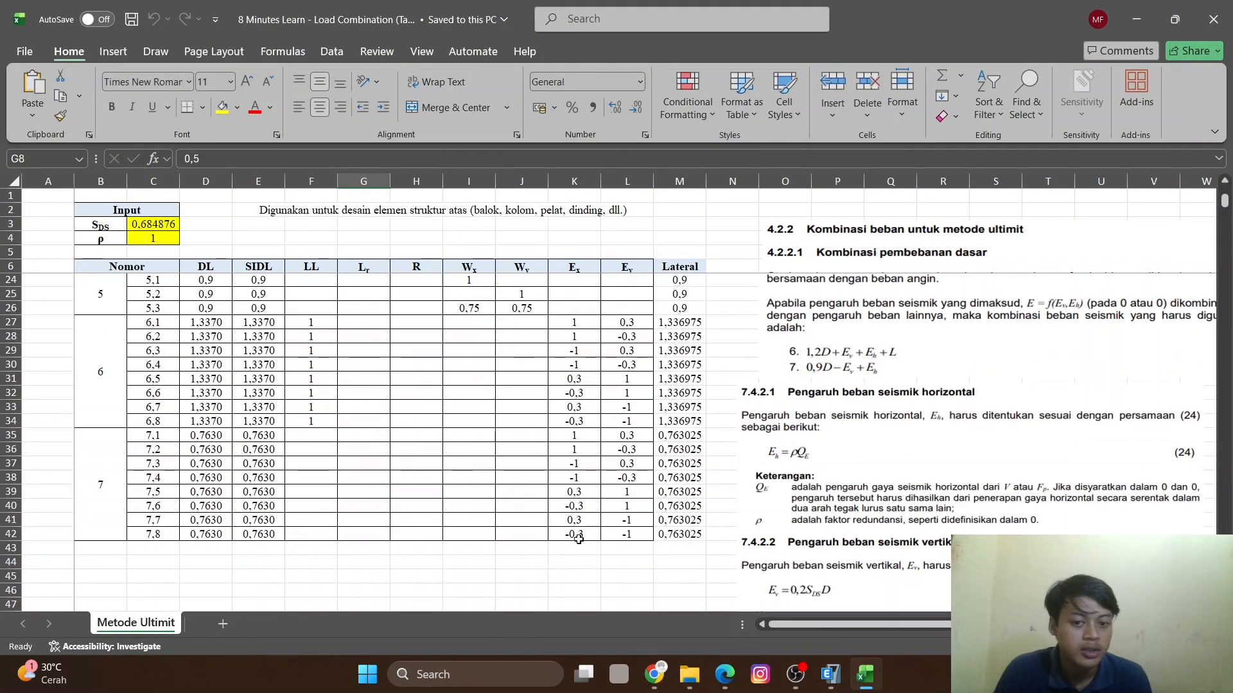
scroll(578, 449, "up", 6)
scroll(454, 342, "down", 6)
scroll(454, 342, "up", 6)
left_click(830, 674)
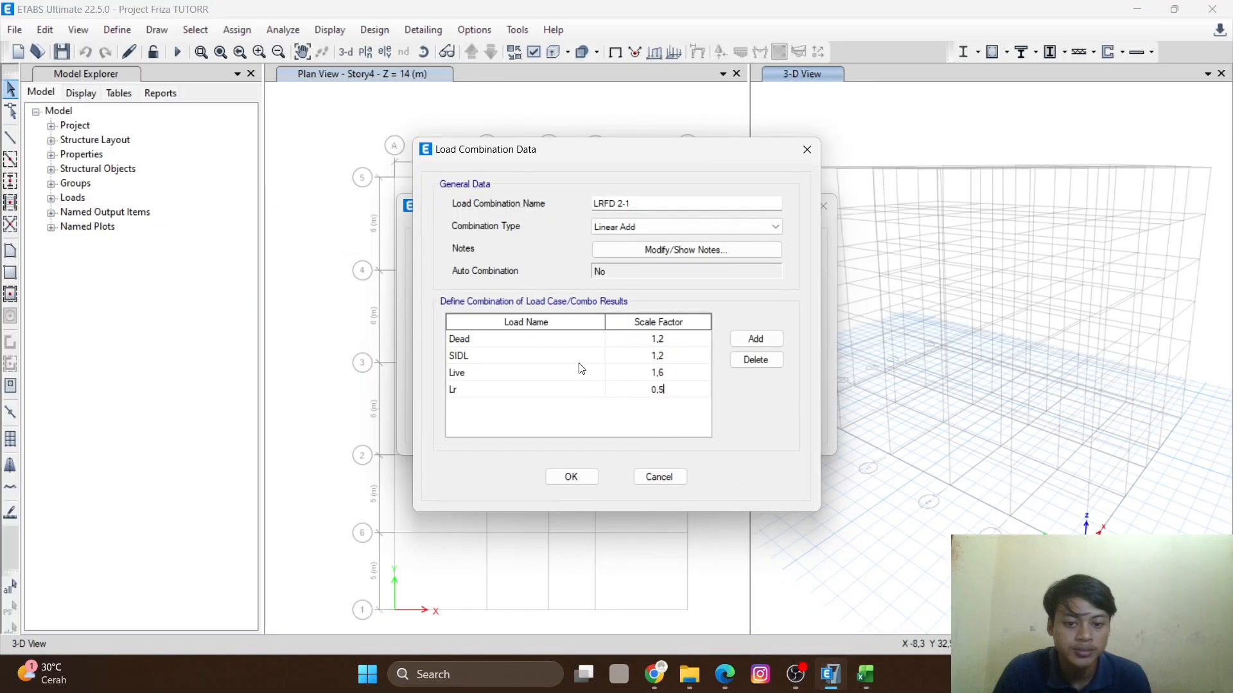
left_click(578, 477)
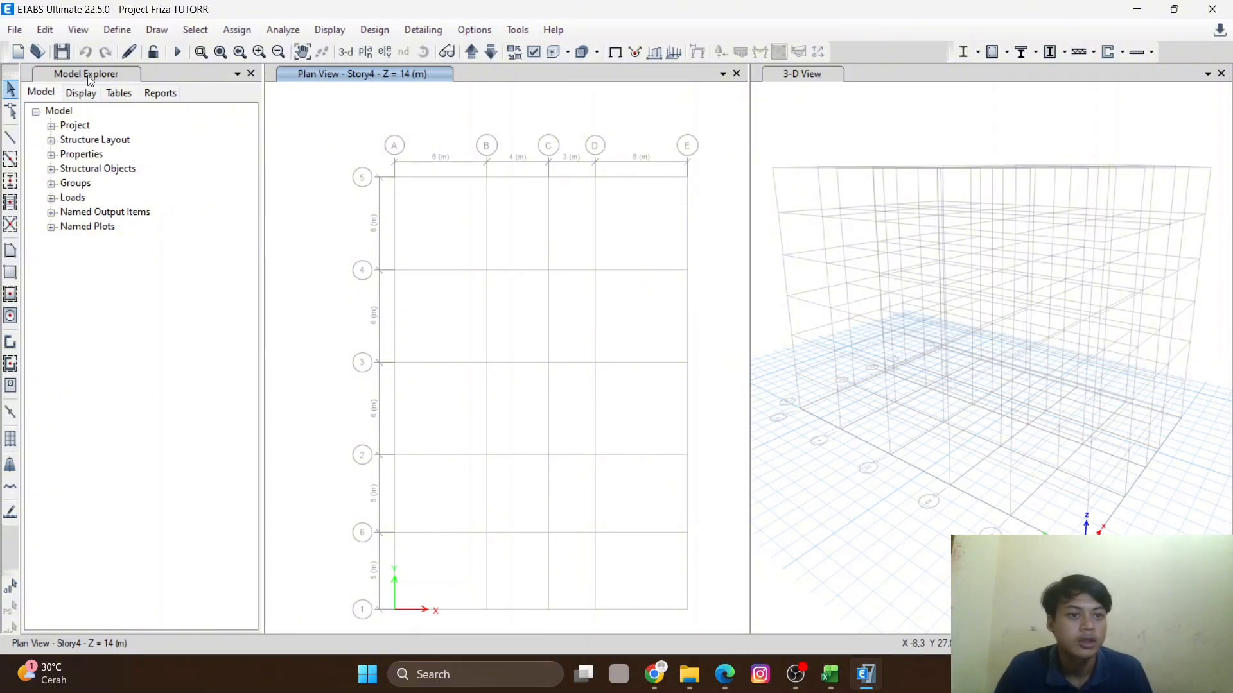
- Modify mass source MsSrc1 to use Dead and SIDL load patterns with multiplier 1
left_click(118, 30)
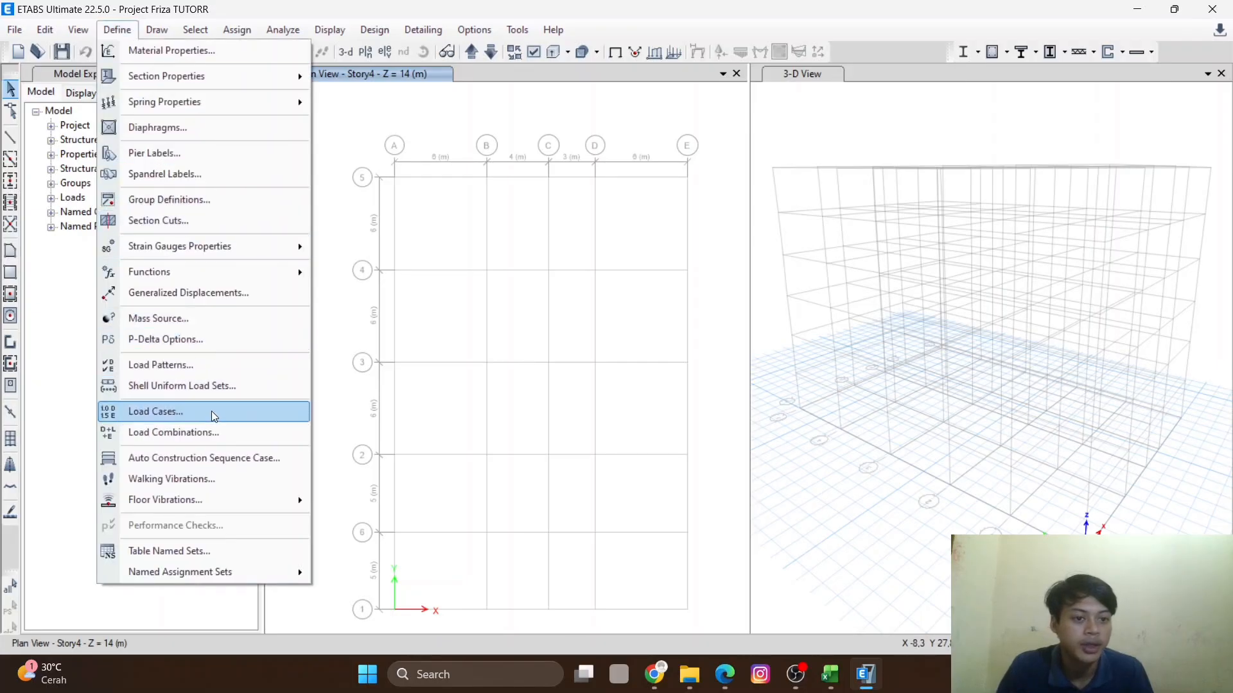
left_click(186, 319)
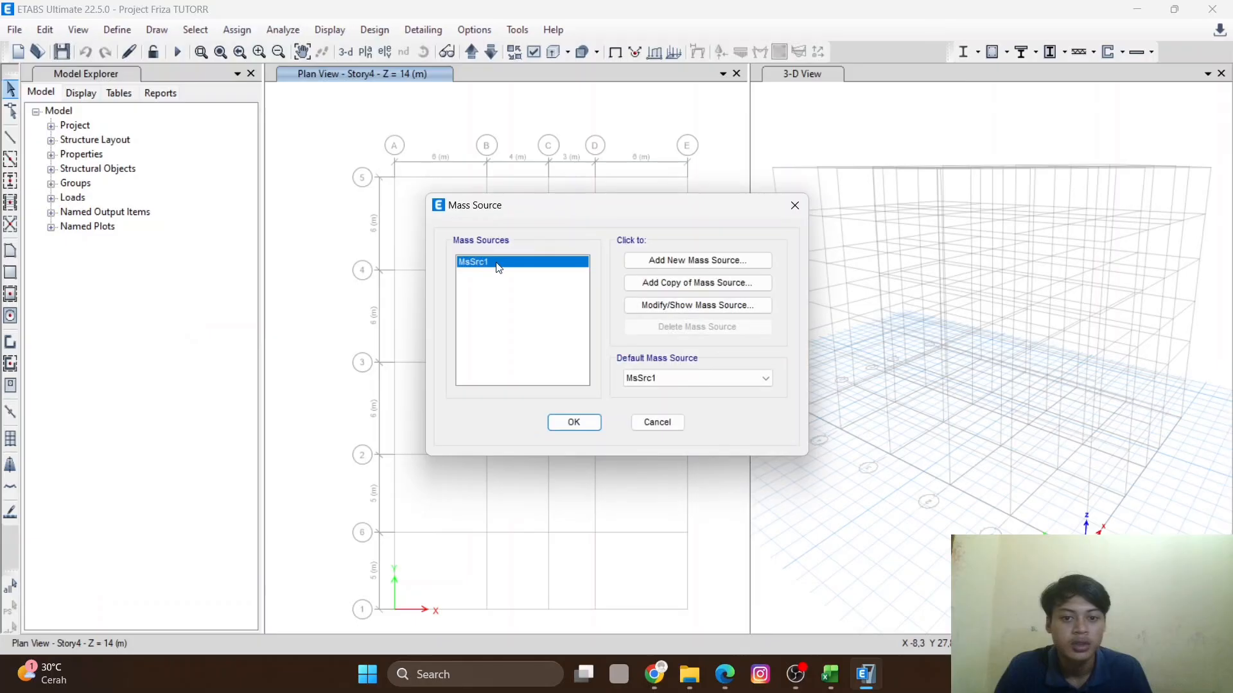
left_click(657, 306)
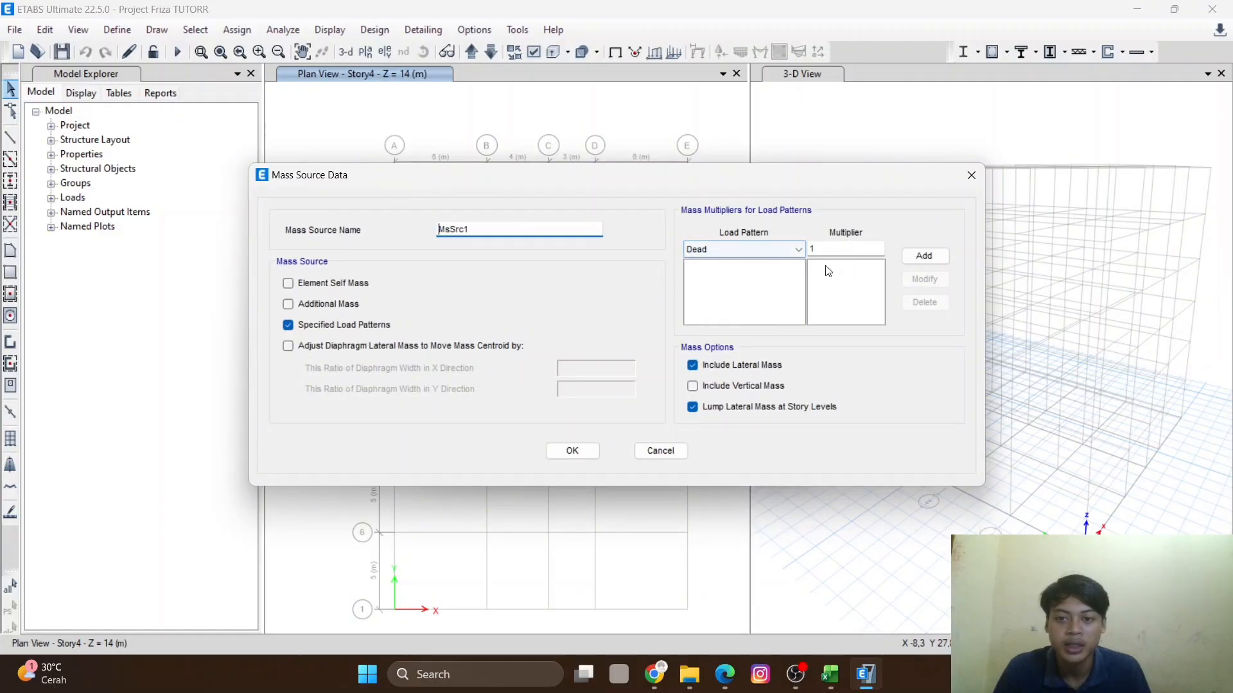
left_click(925, 256)
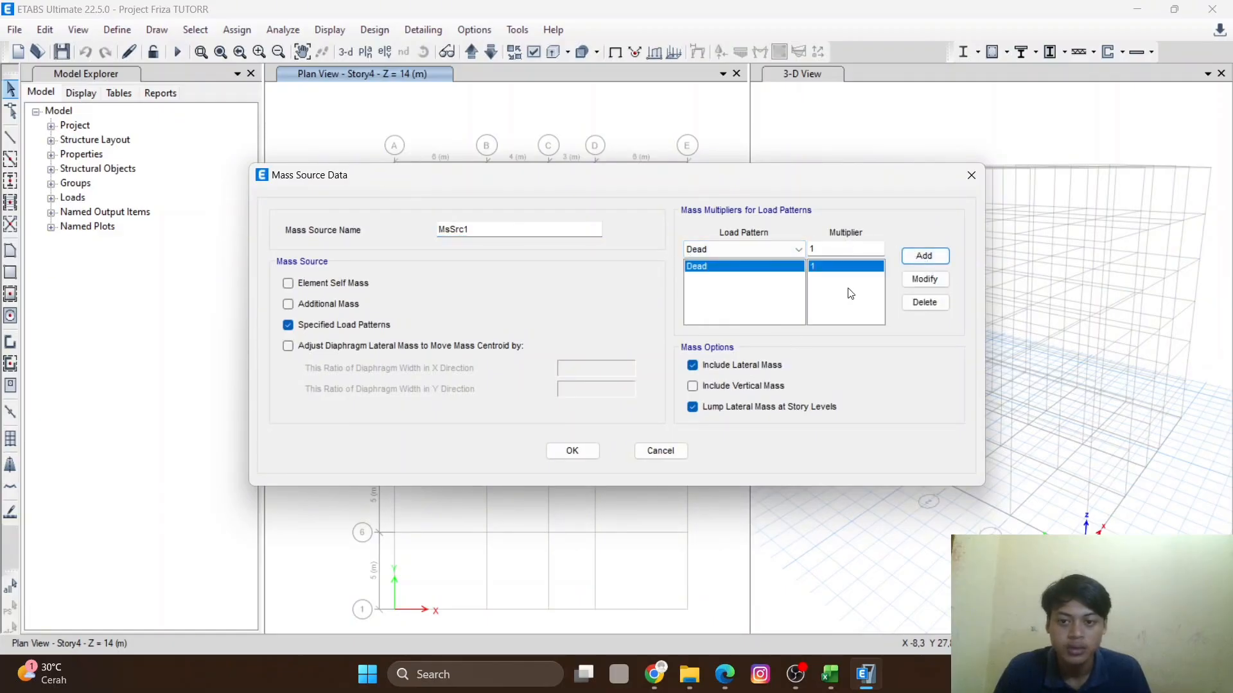
left_click(781, 249)
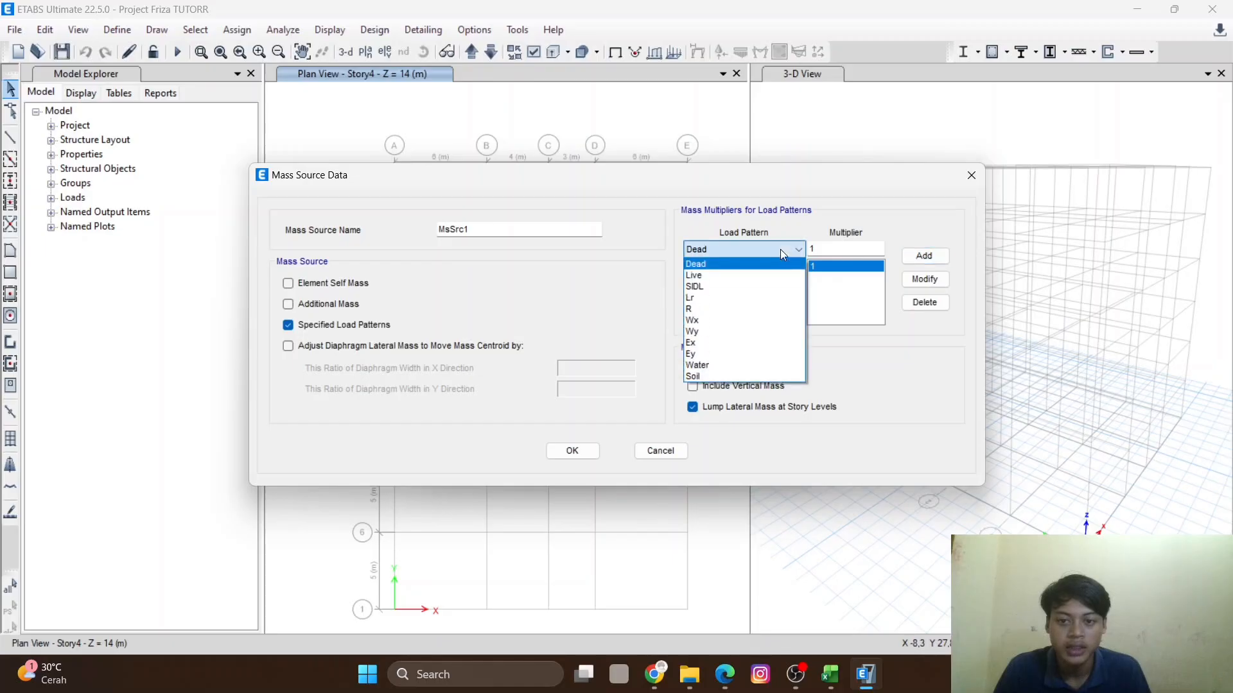
left_click(737, 283)
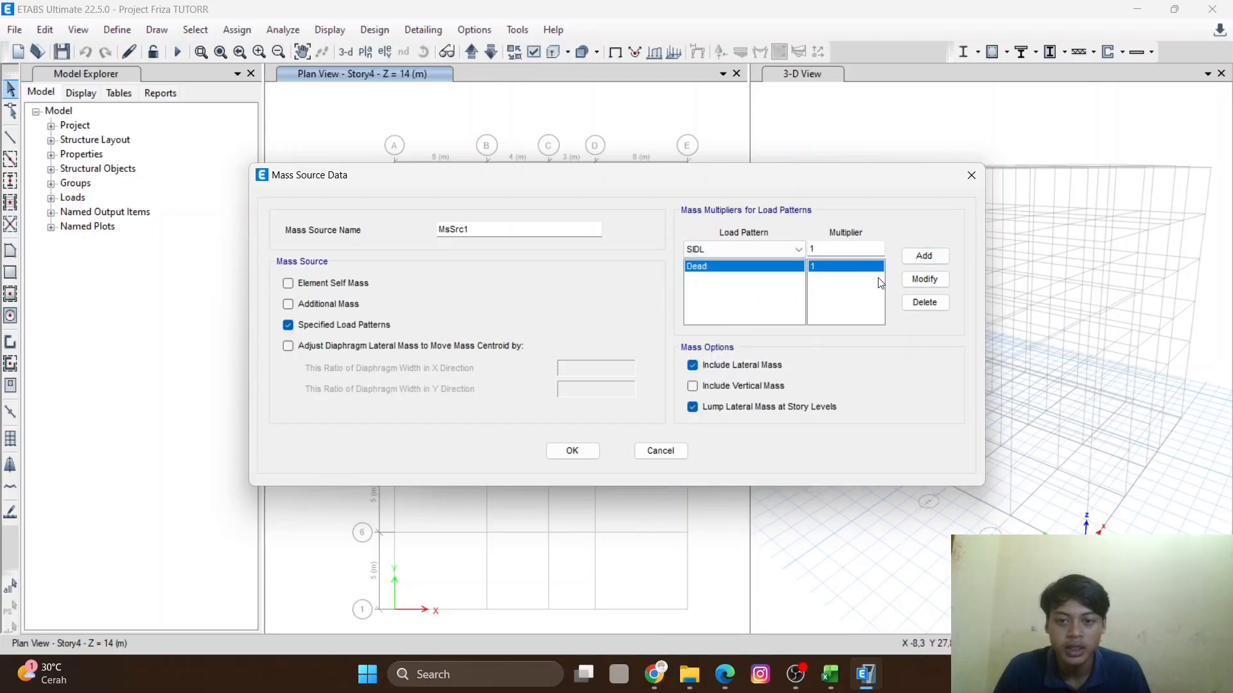
left_click(925, 256)
- Add the Live load pattern with multiplier 0,3 to mass source MsSrc1 and confirm the mass source
left_click(777, 248)
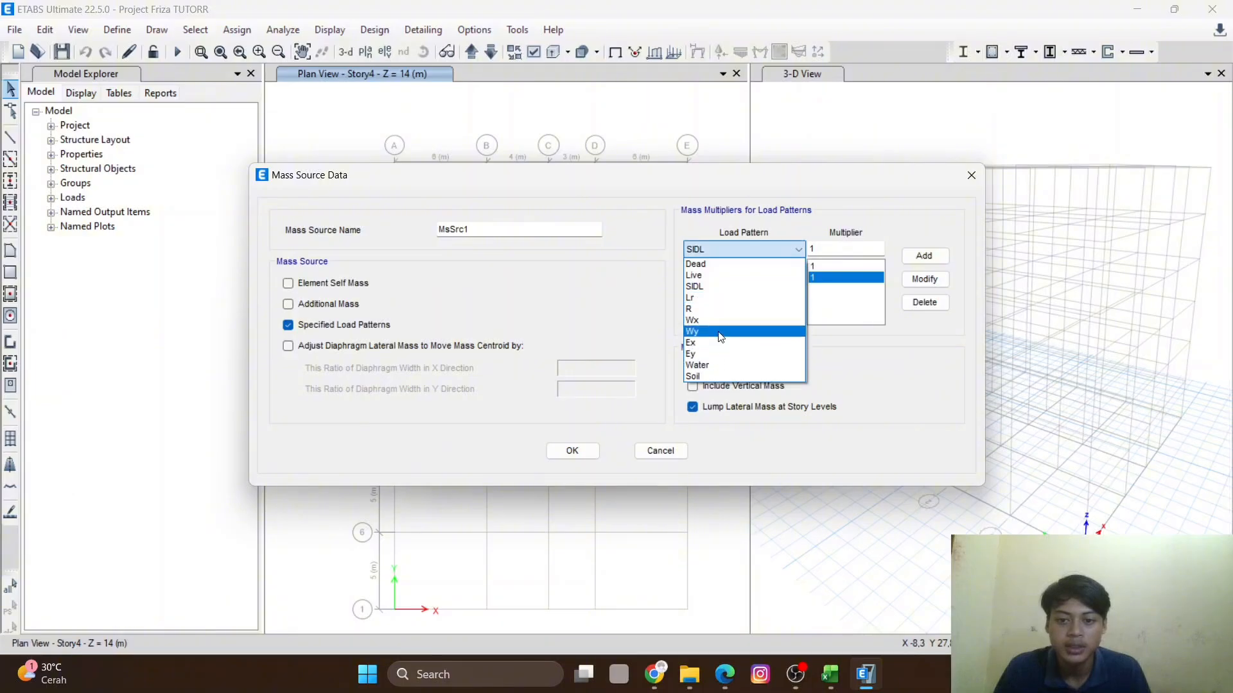
left_click(740, 275)
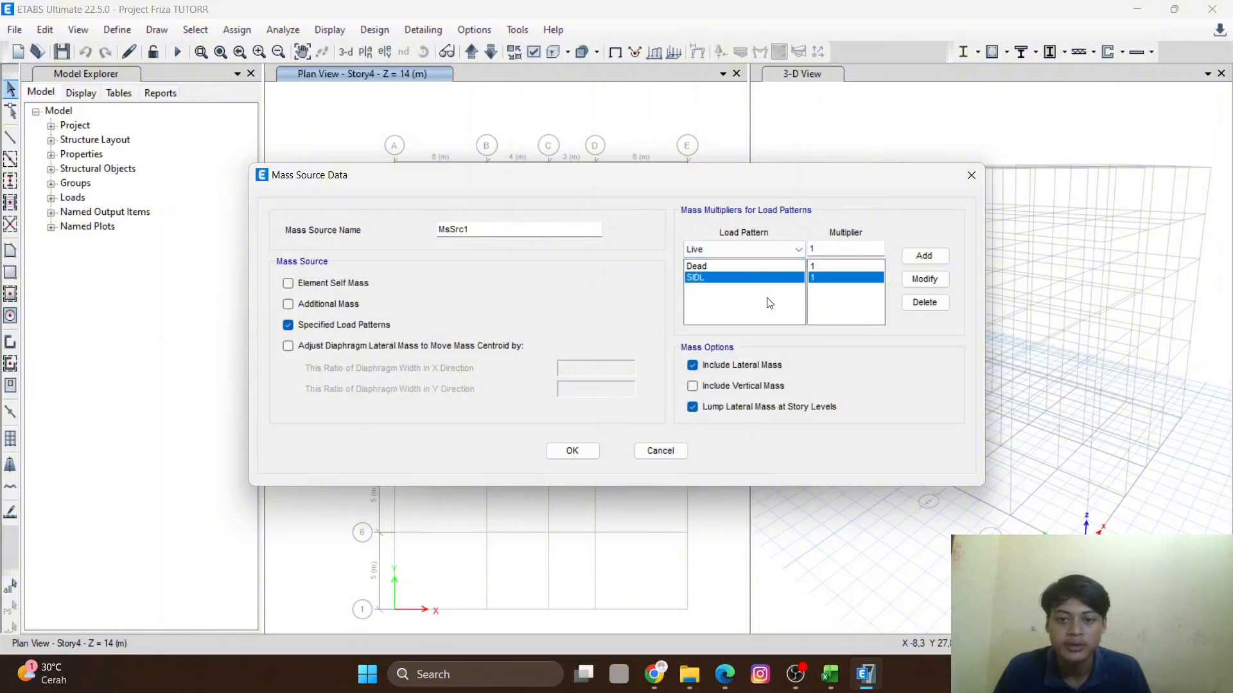
double_click(836, 247)
type("0,3")
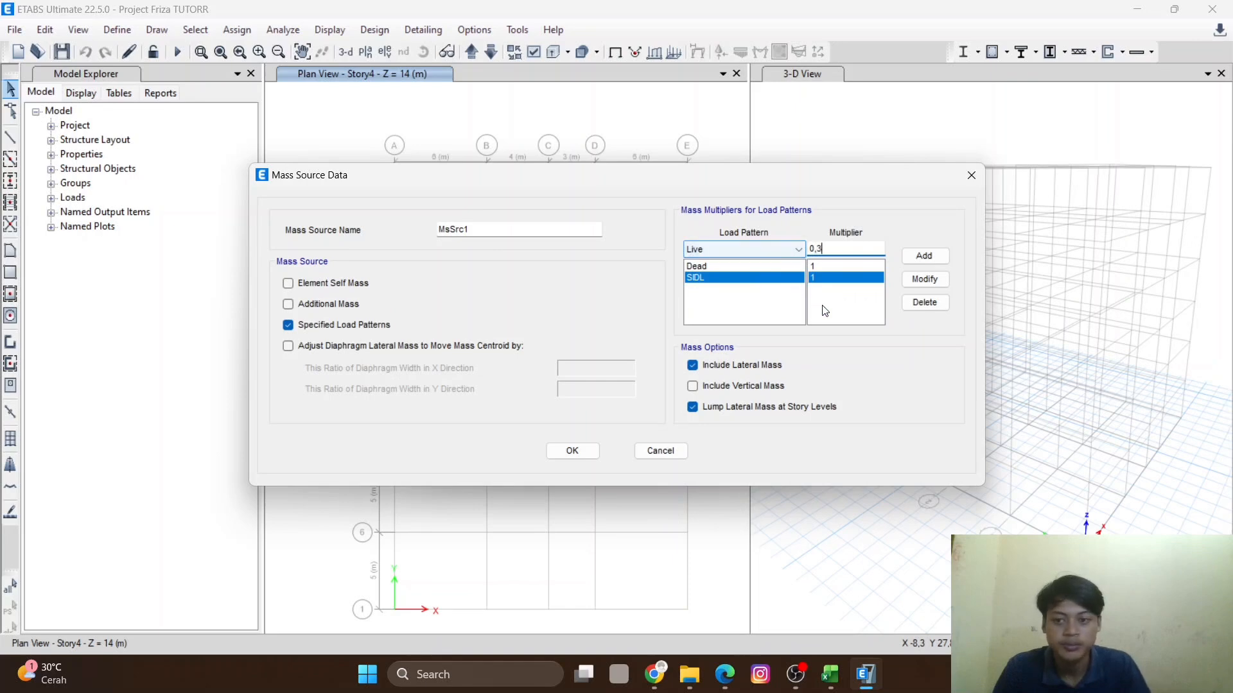
left_click(926, 260)
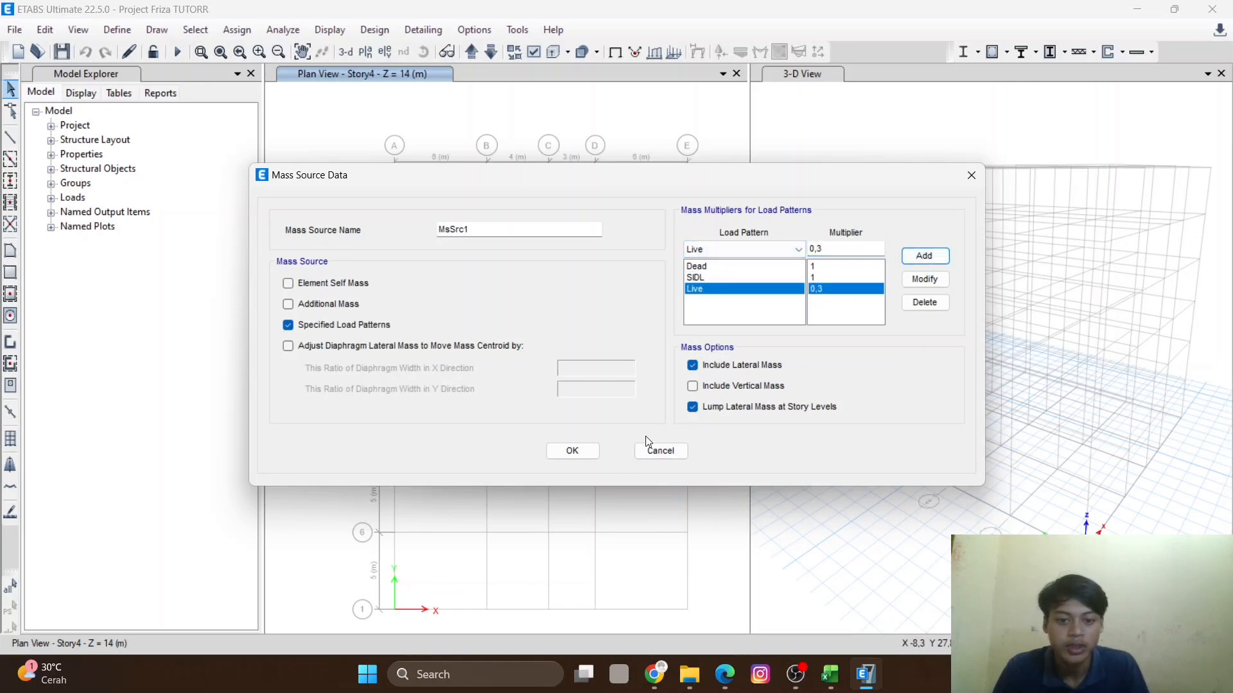
left_click(570, 453)
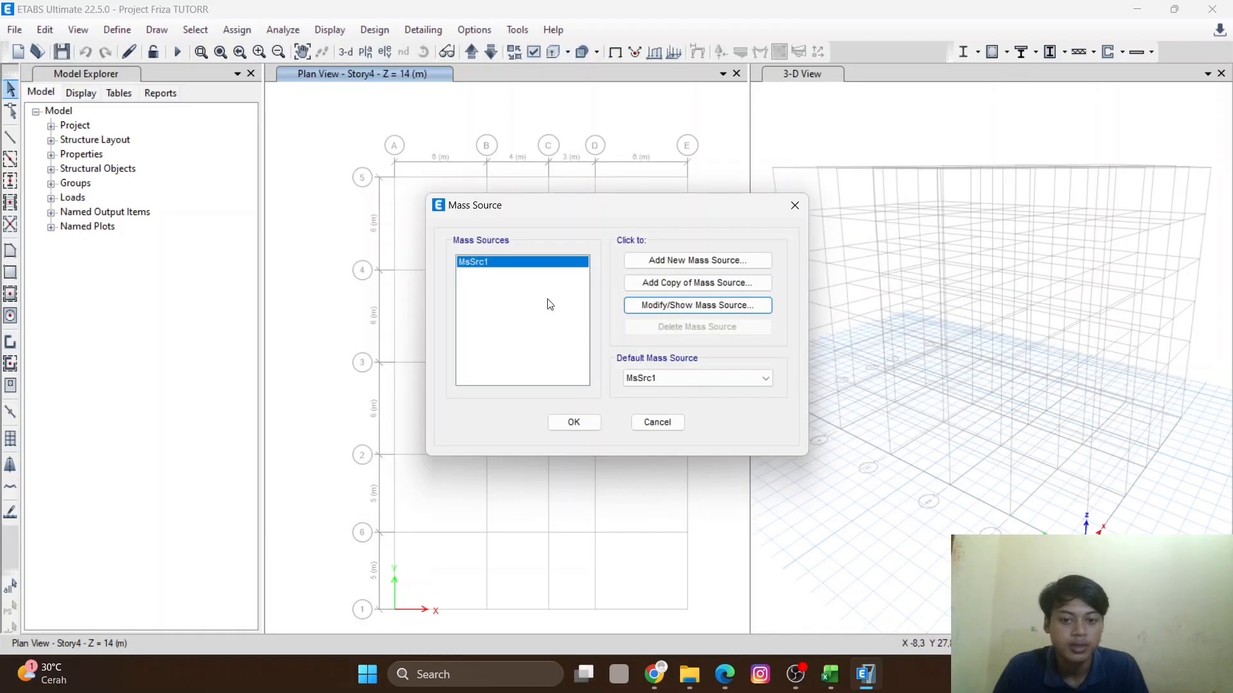
left_click(574, 423)
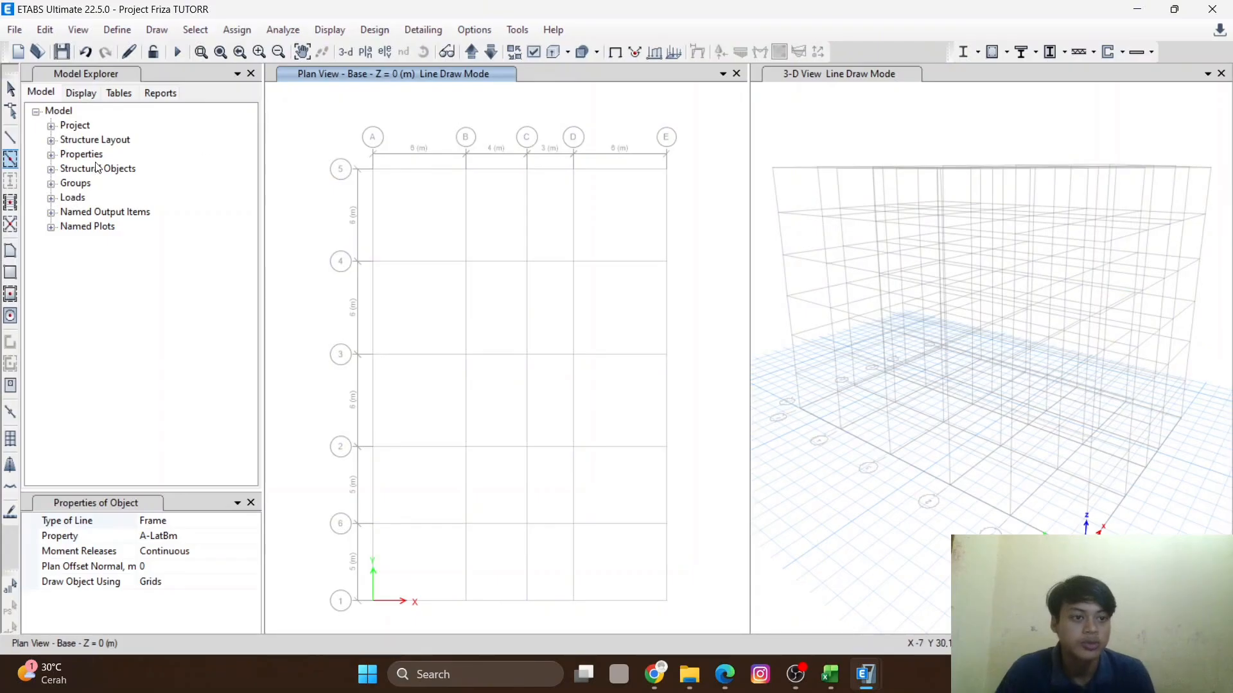
- Start Quick Draw Beams with section B1 and draw beams along the outer perimeter grid lines of the base plan
left_click(10, 160)
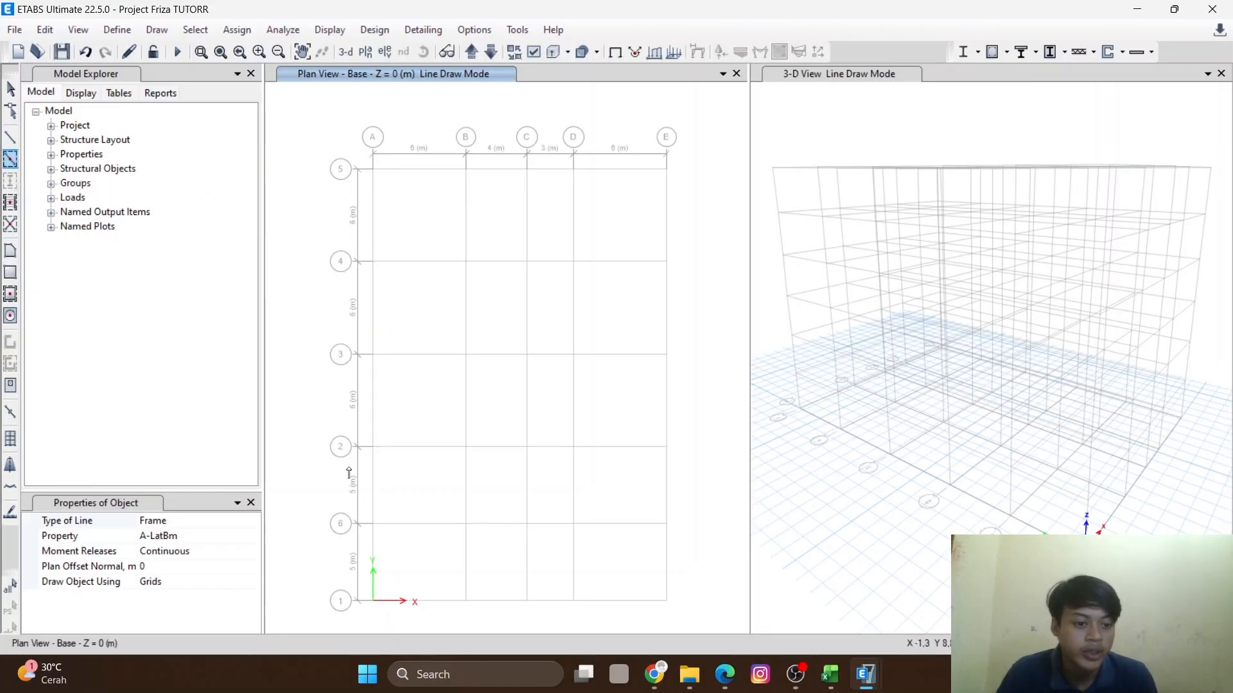
left_click(204, 538)
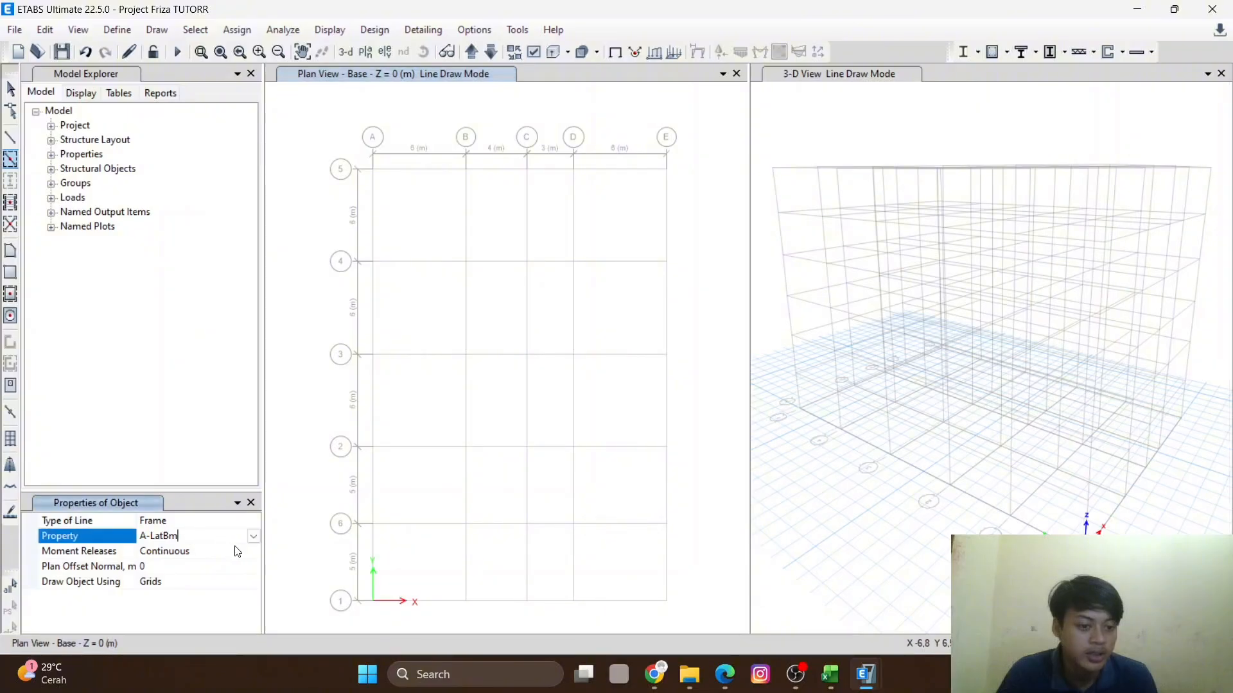
left_click(253, 536)
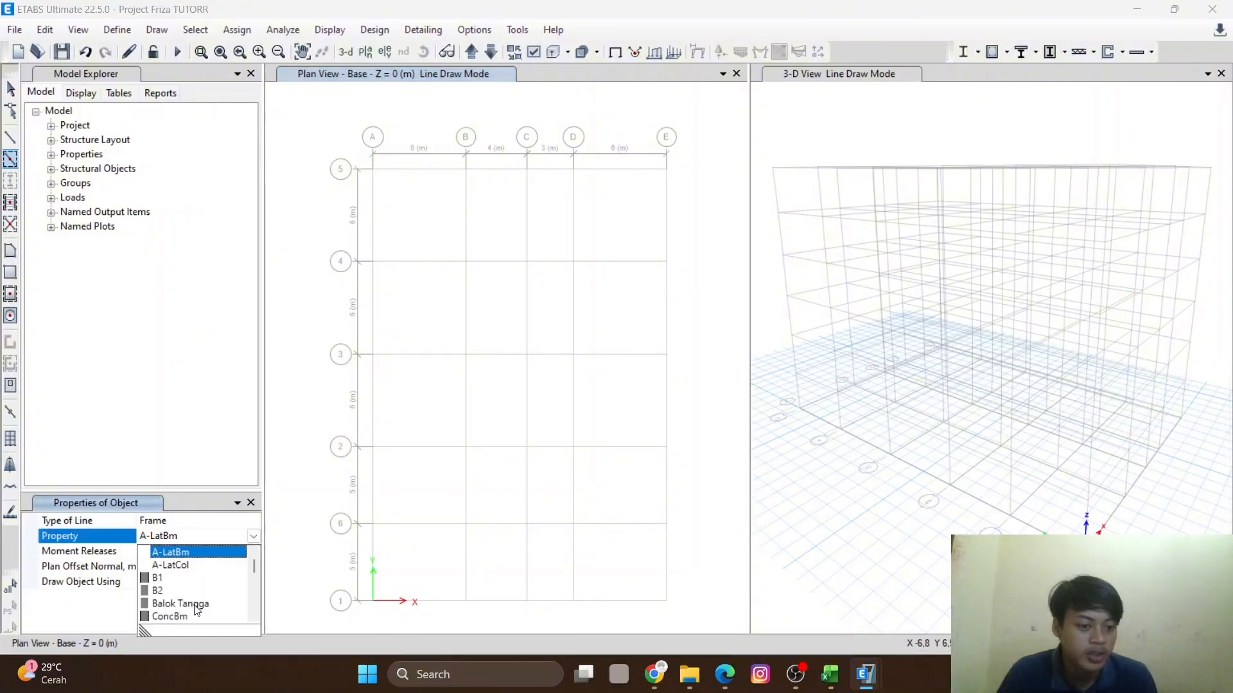
left_click(157, 579)
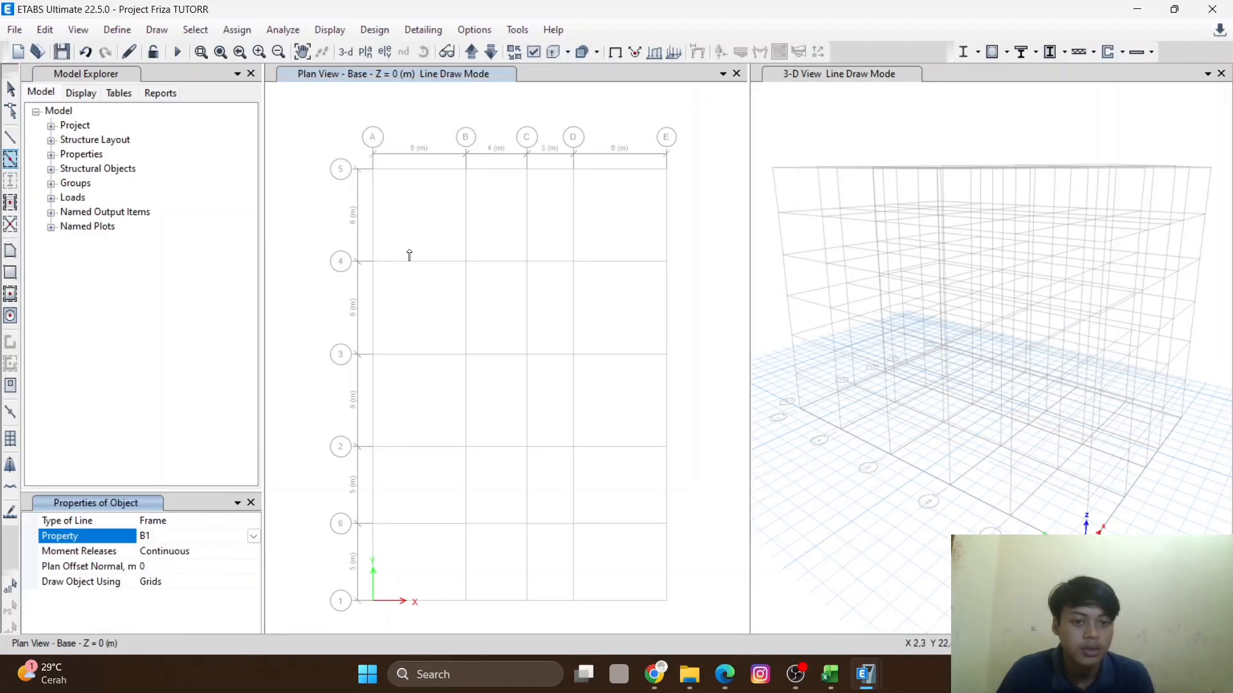
left_click(386, 217)
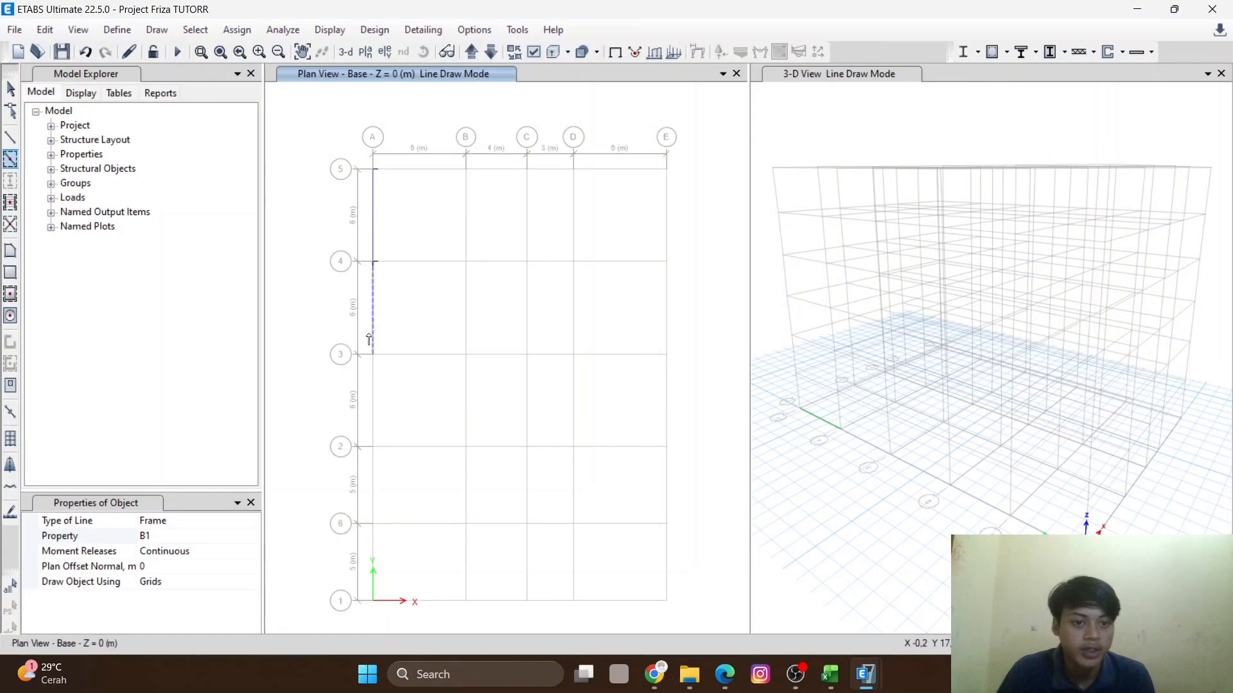
left_click(375, 420)
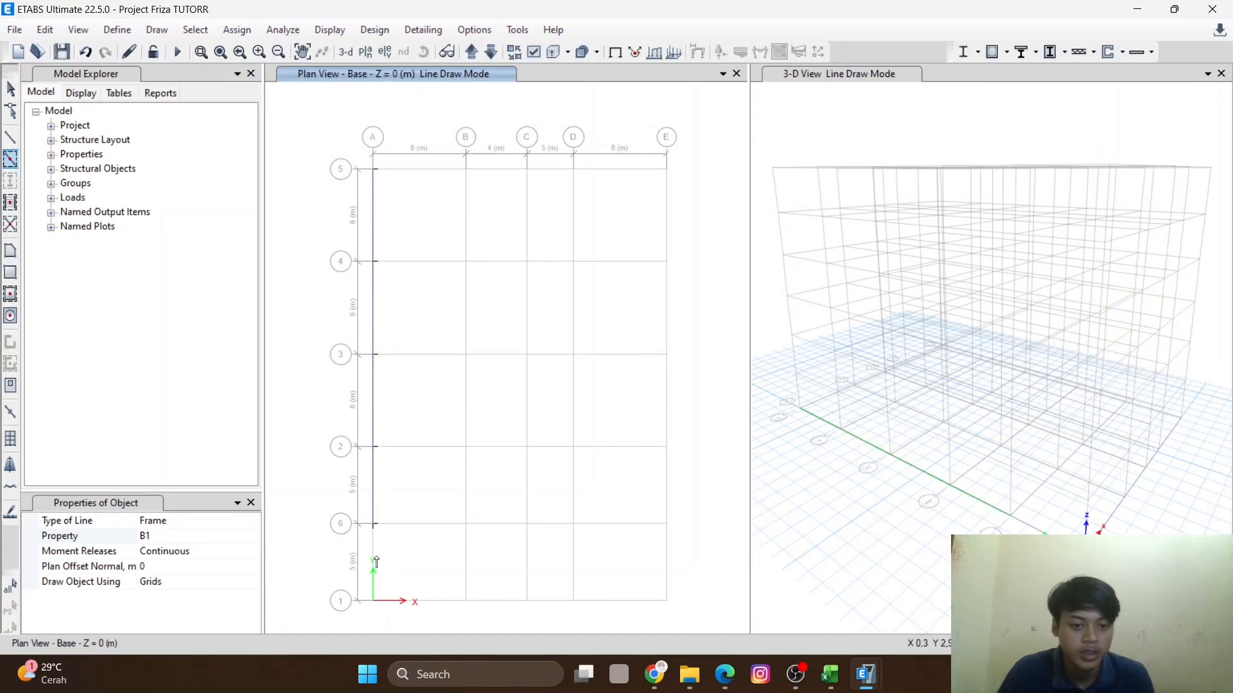
left_click(439, 603)
left_click(489, 603)
left_click(548, 604)
left_click(611, 604)
left_click(666, 562)
left_click(666, 403)
left_click(667, 482)
left_click(667, 309)
left_click(666, 219)
left_click(618, 169)
left_click(548, 169)
left_click(496, 170)
left_click(431, 170)
- Draw B1 beams along all remaining interior grid segments of the base plan
left_click(426, 261)
left_click(468, 235)
left_click(467, 321)
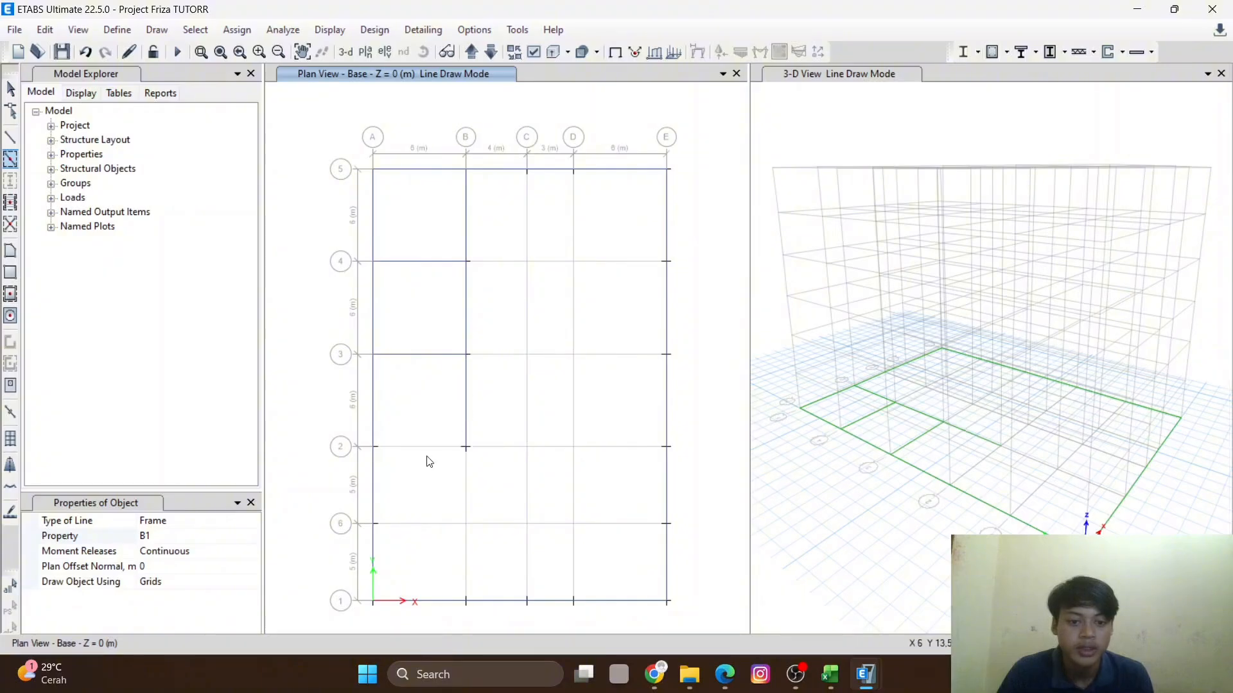
left_click(426, 530)
left_click(527, 560)
left_click(527, 510)
left_click(572, 492)
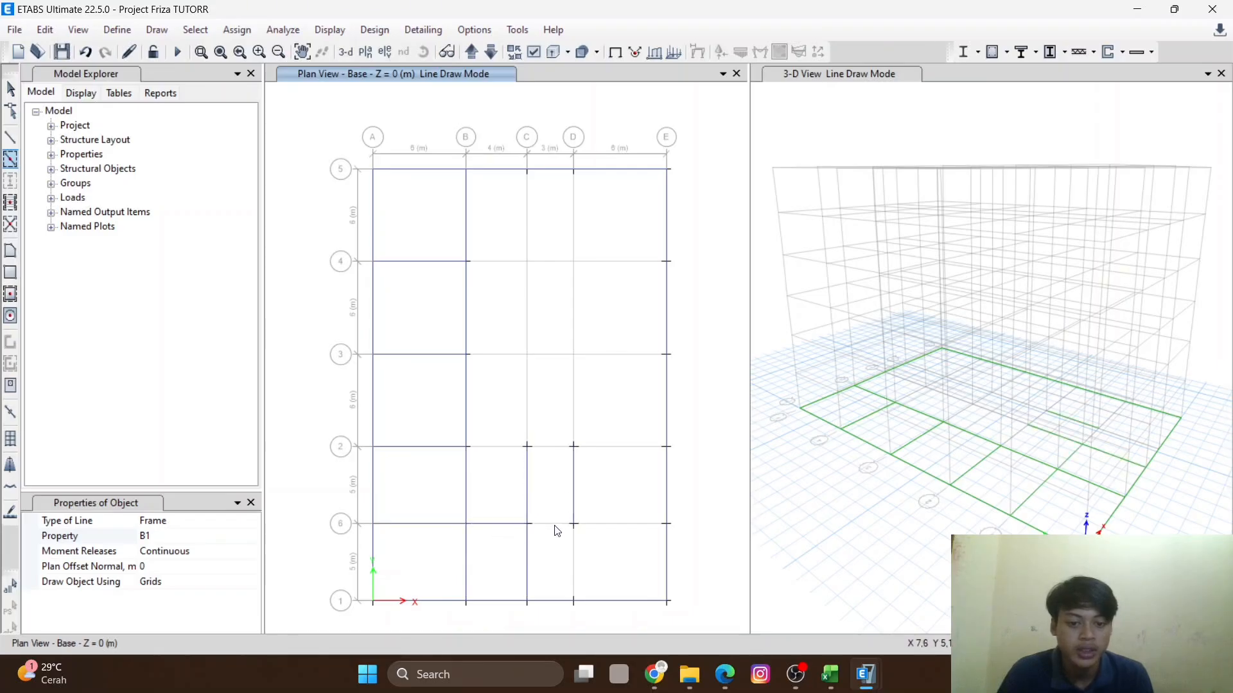
left_click(549, 543)
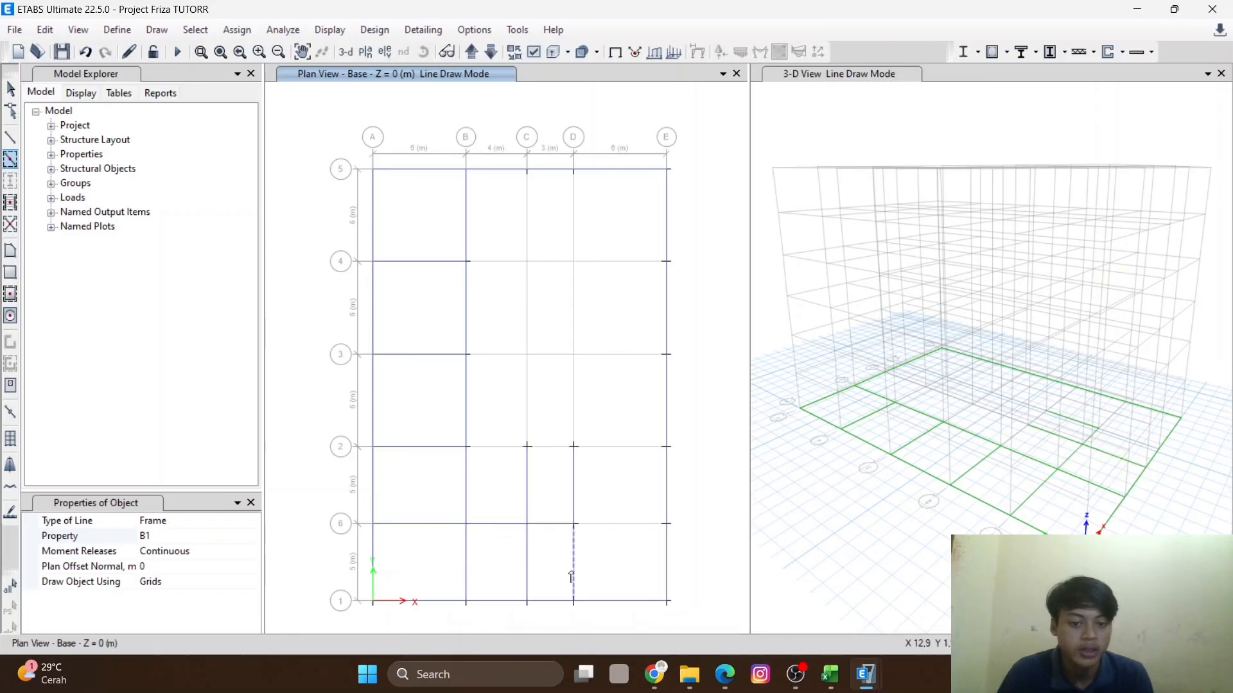
left_click(621, 523)
left_click(611, 449)
left_click(489, 448)
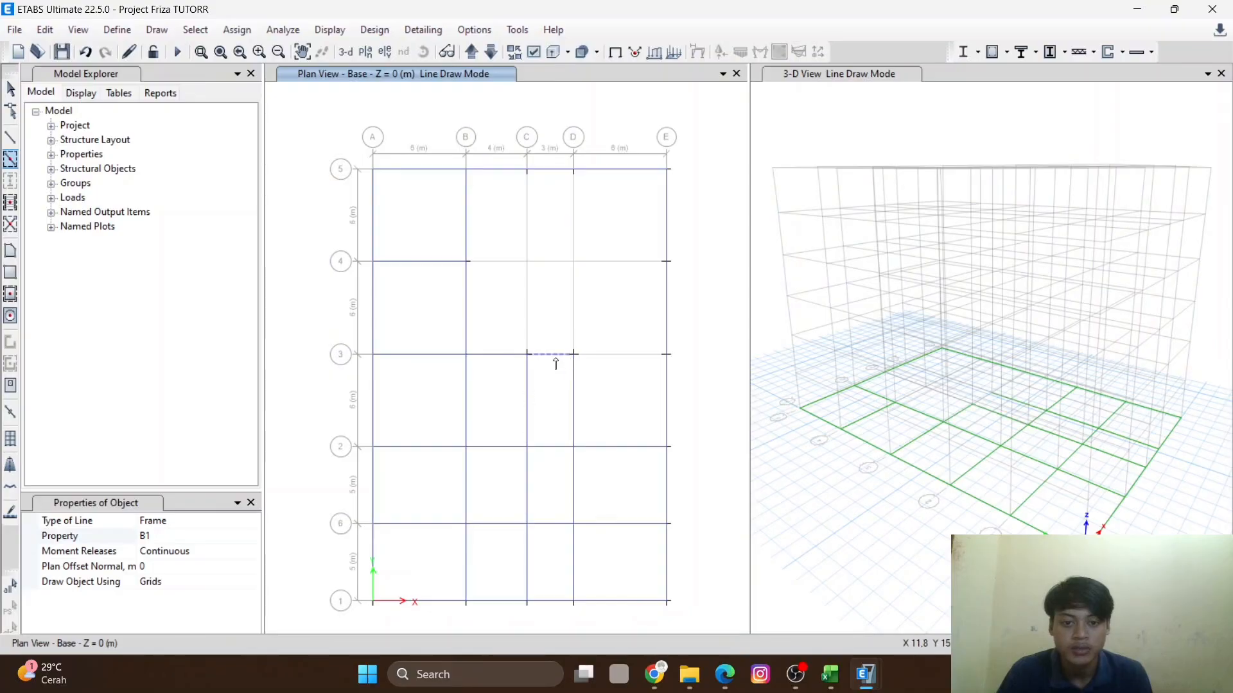
left_click(597, 262)
left_click(574, 222)
left_click(527, 241)
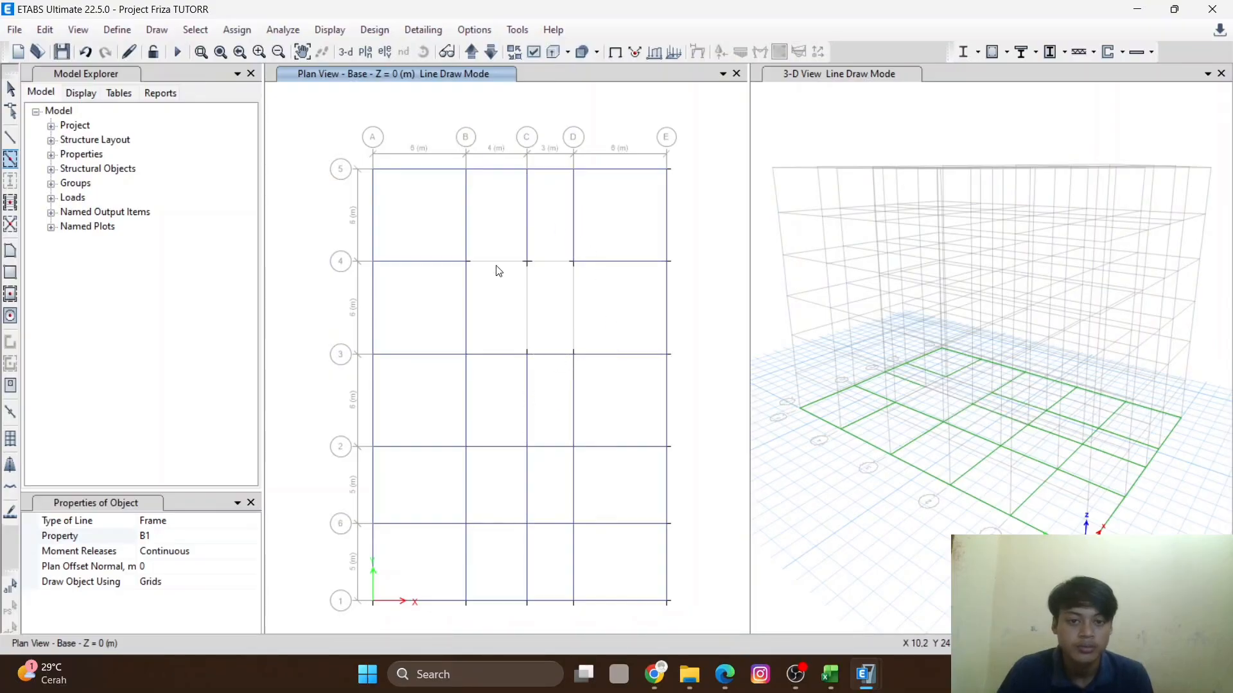
left_click(571, 303)
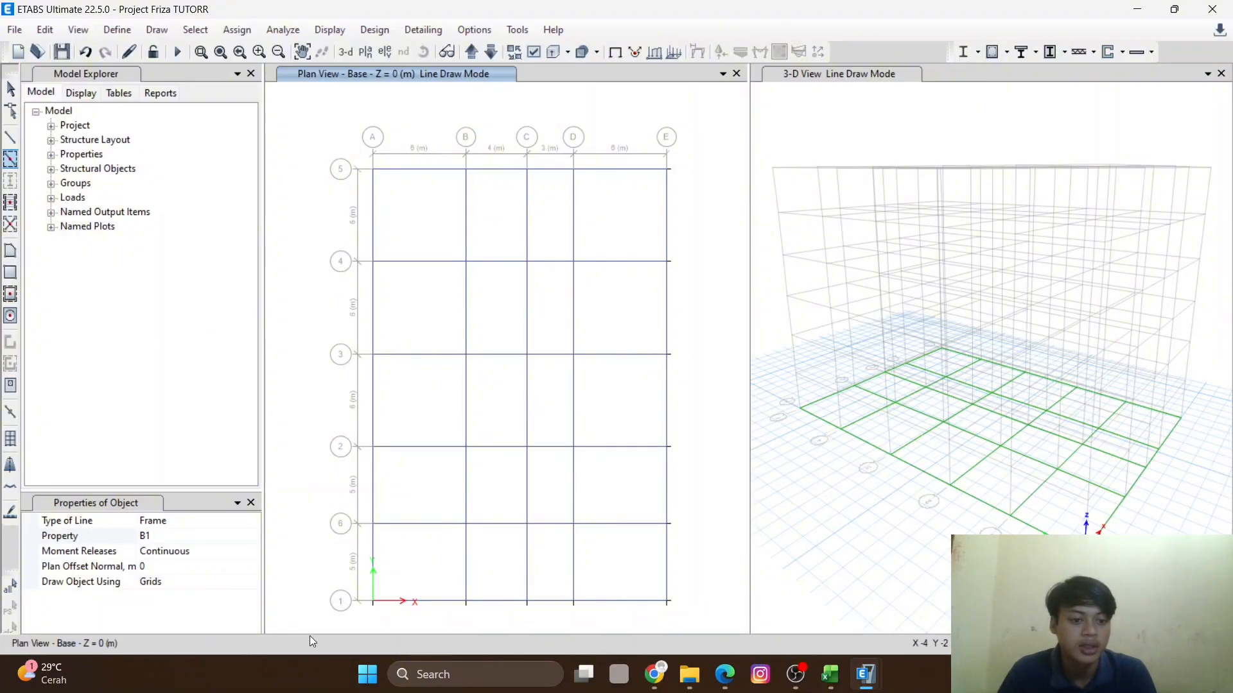
left_click(217, 539)
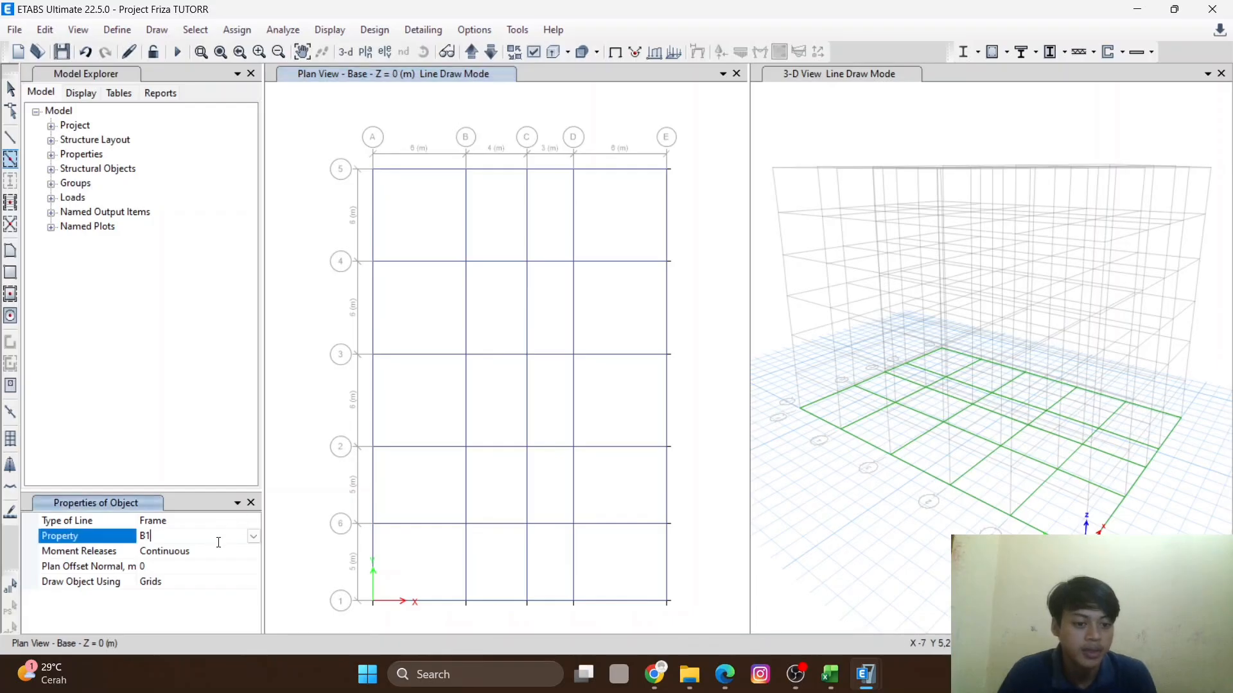
left_click(253, 537)
scroll(206, 607, "down", 4)
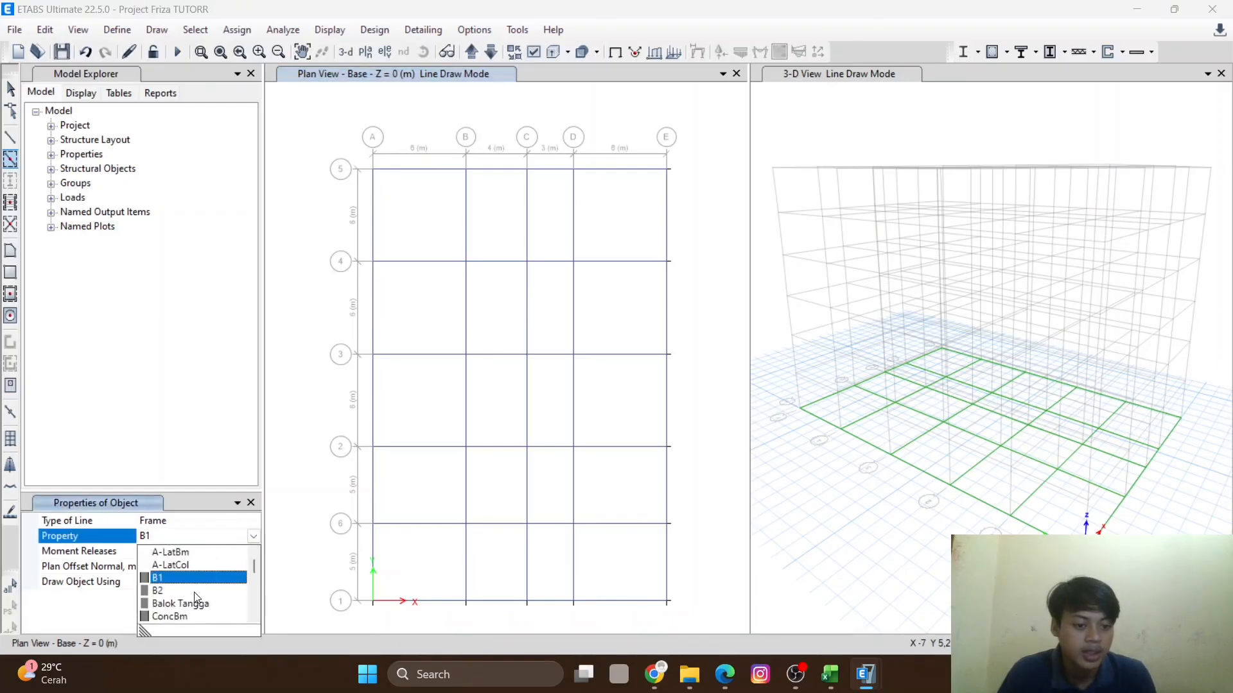
scroll(207, 607, "down", 10)
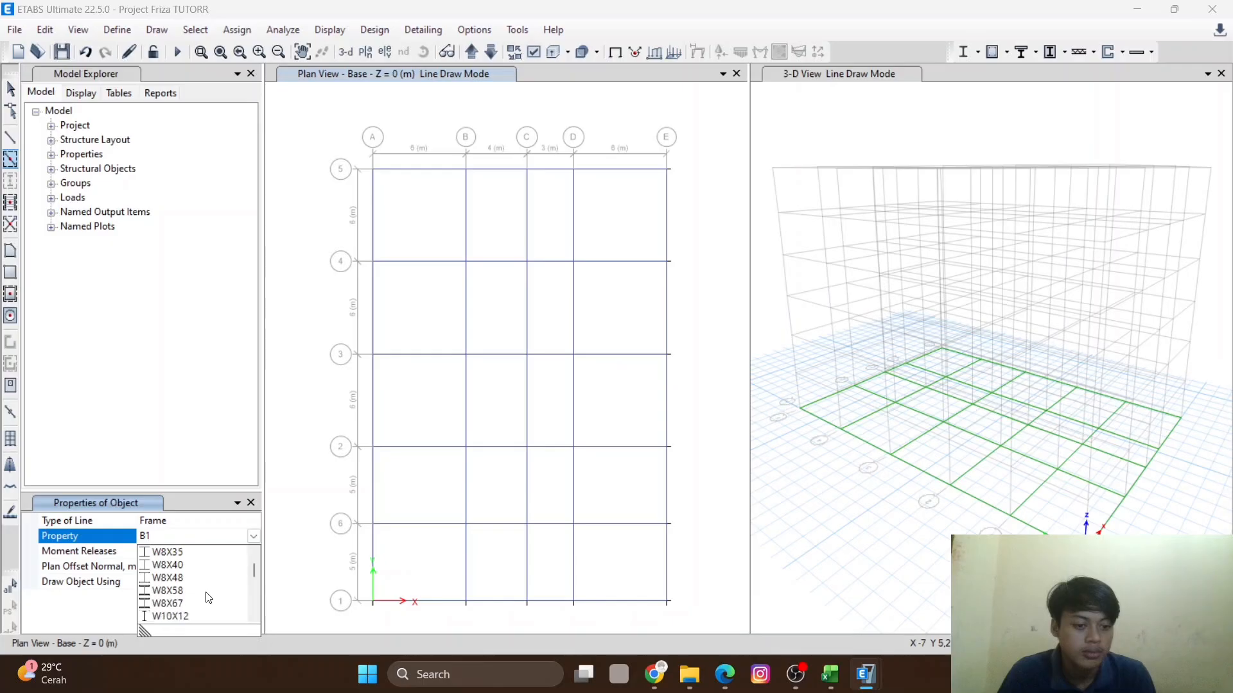
scroll(209, 598, "down", 3)
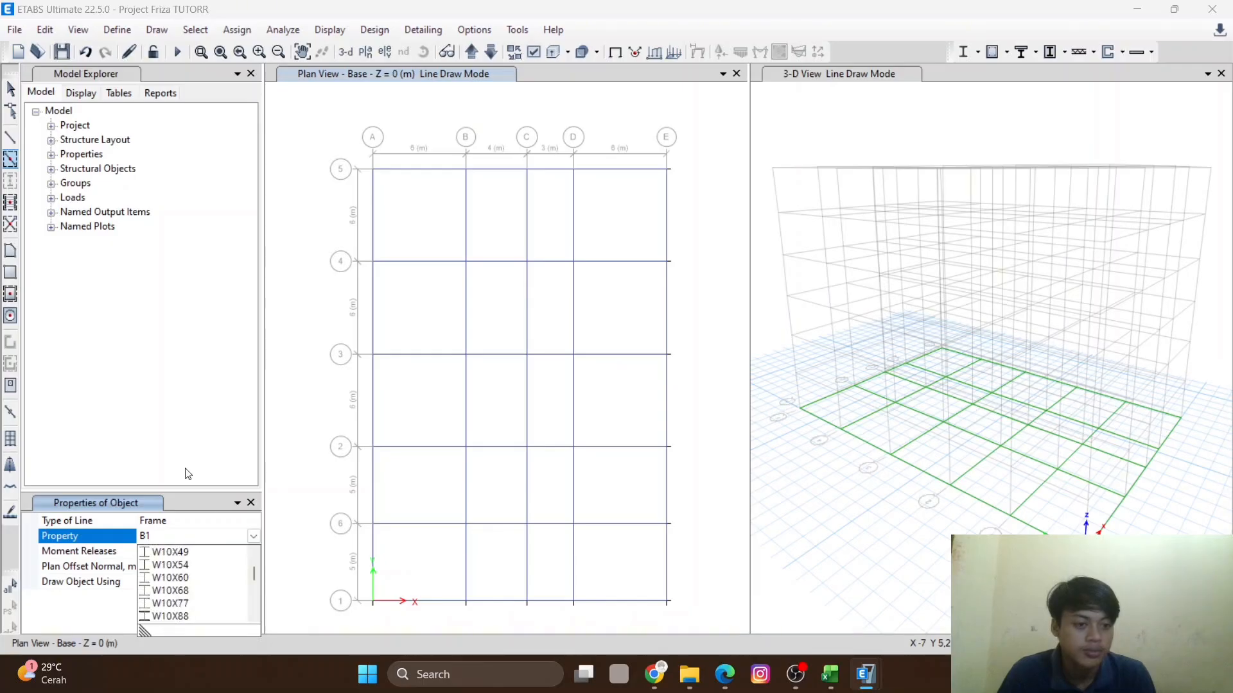
left_click(27, 261)
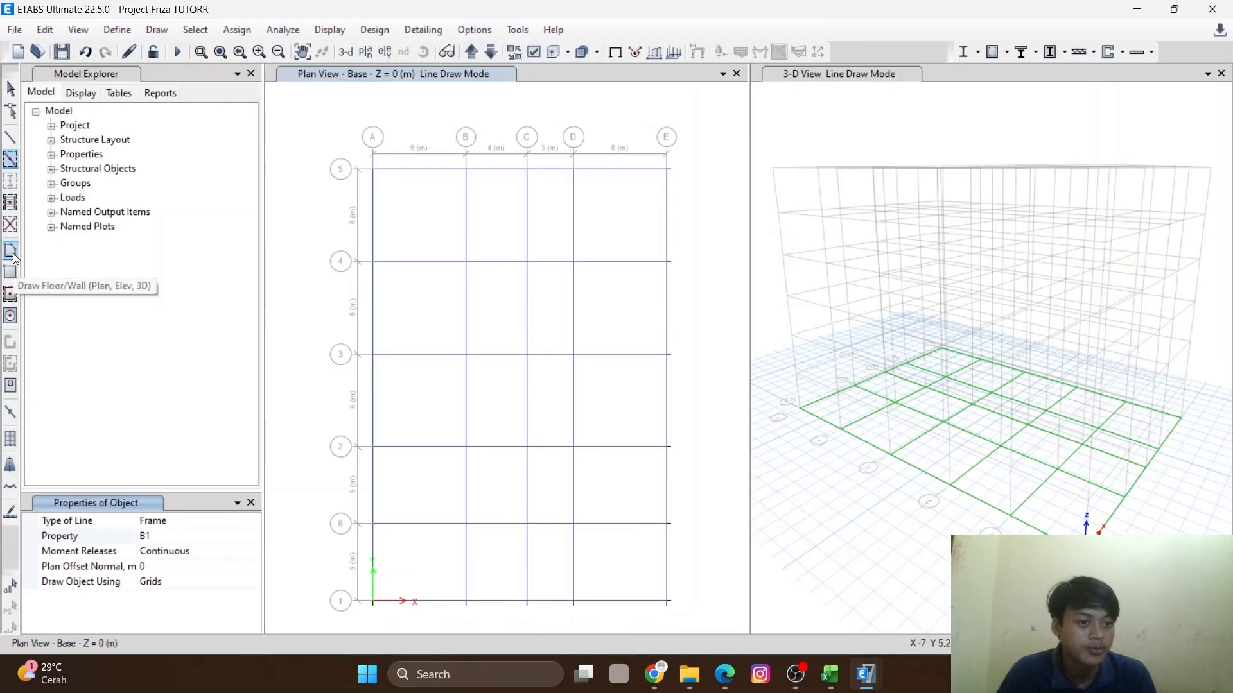
- Start Quick Draw Floor/Wall with the Basement property and place floor panels in the four bays between grid lines 5 and 4
left_click(10, 294)
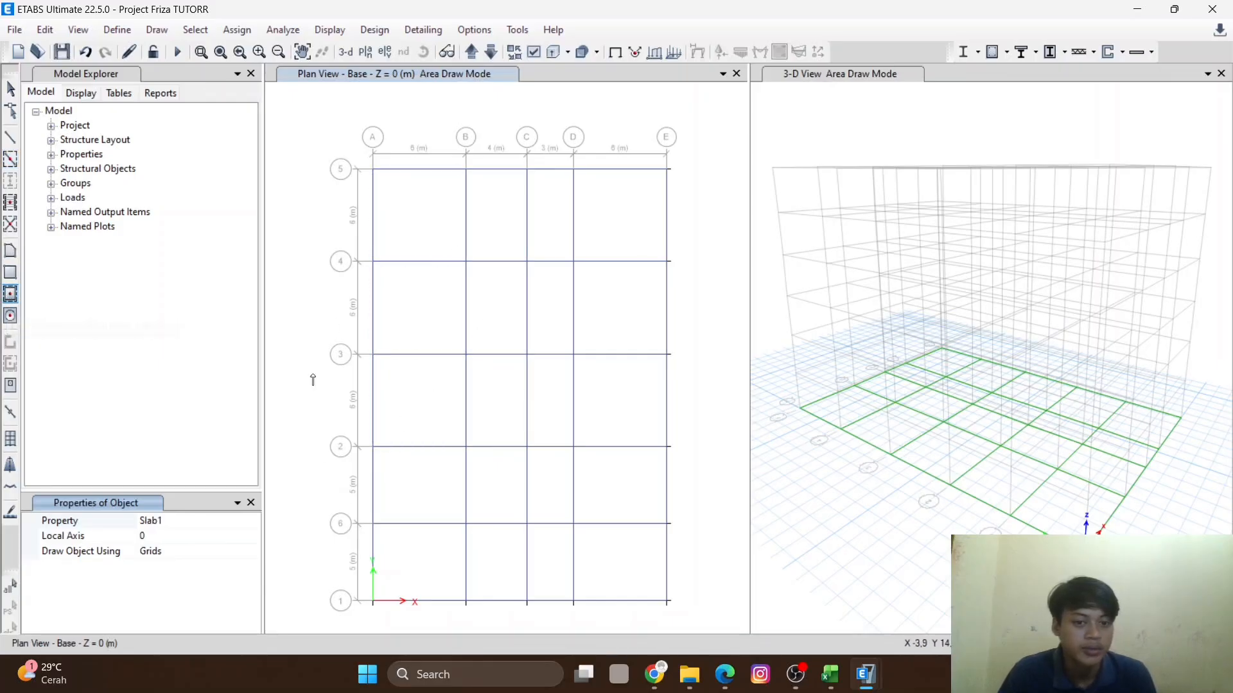
left_click(210, 524)
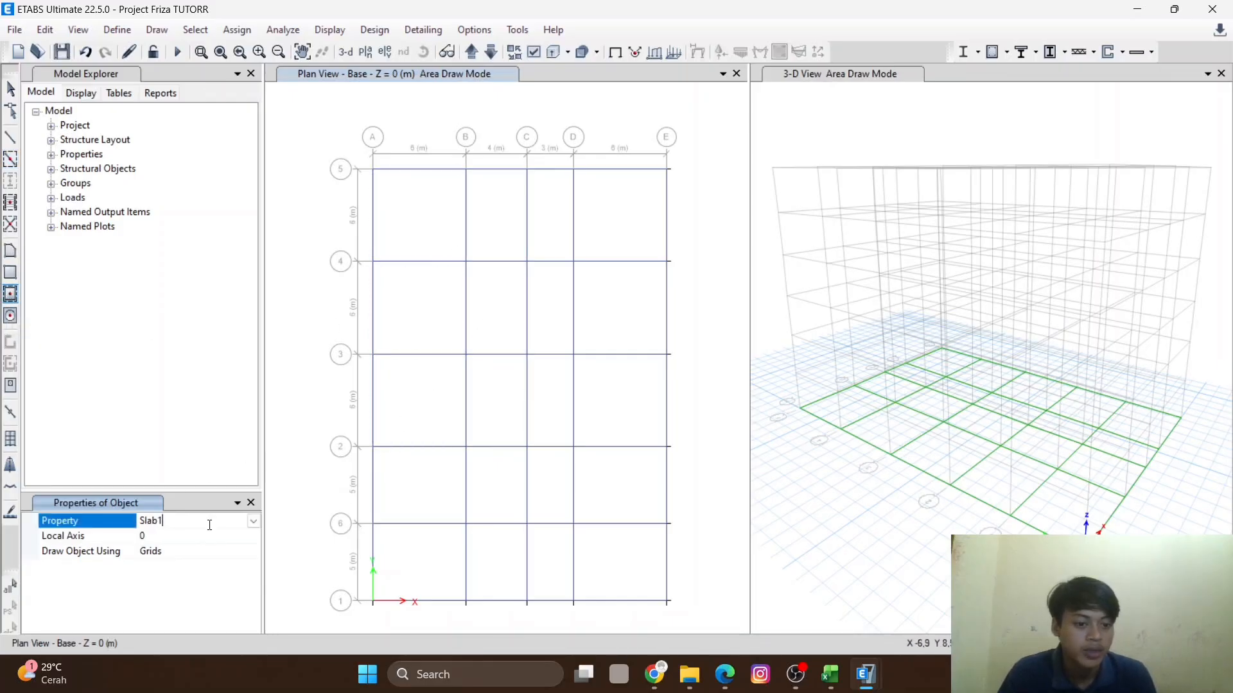
left_click(253, 522)
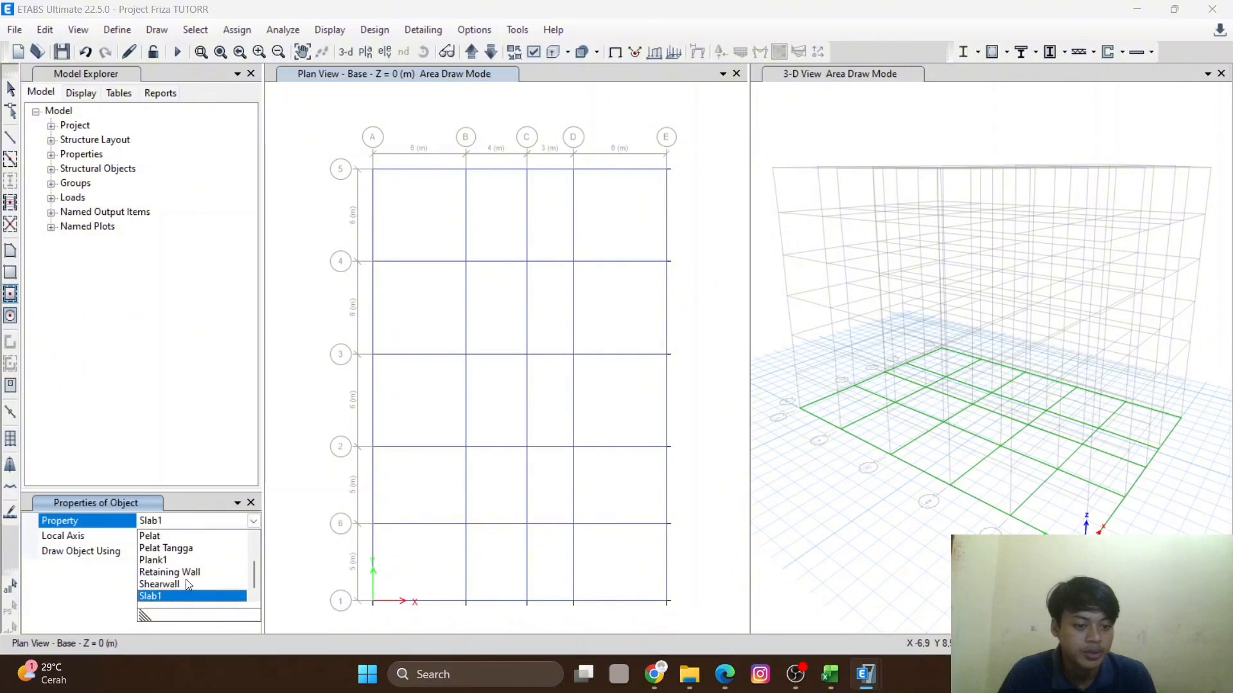
scroll(187, 584, "up", 2)
left_click(174, 541)
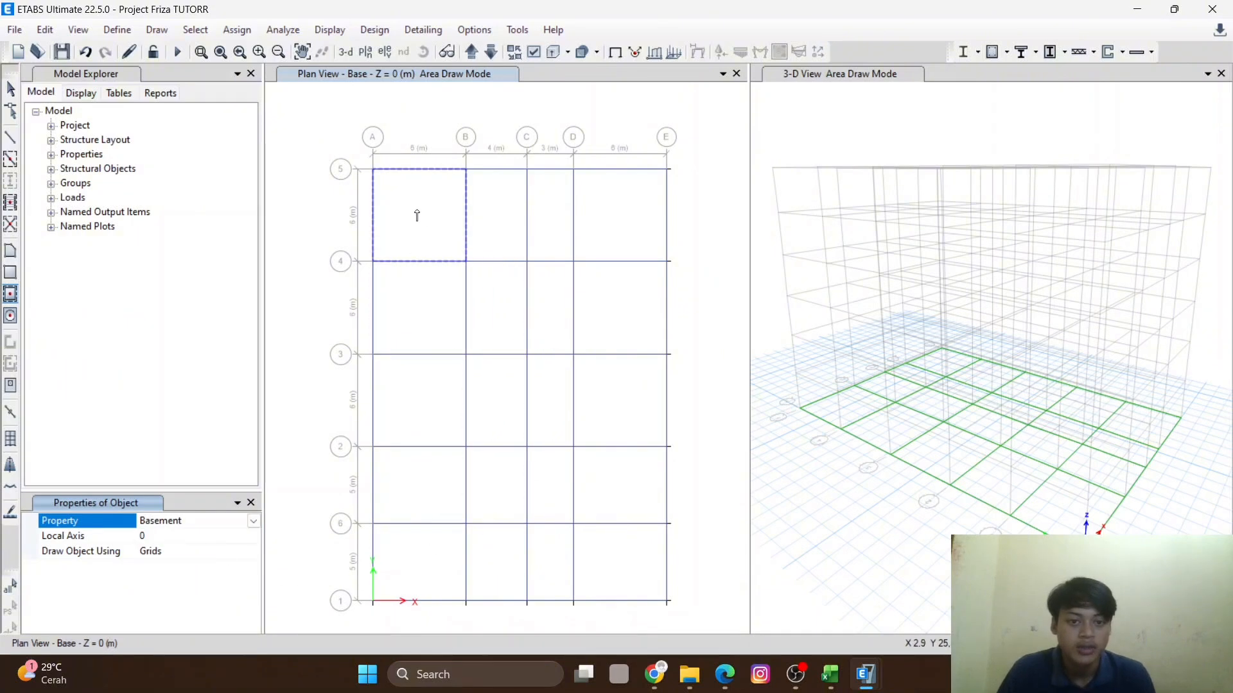
left_click(414, 215)
left_click(486, 220)
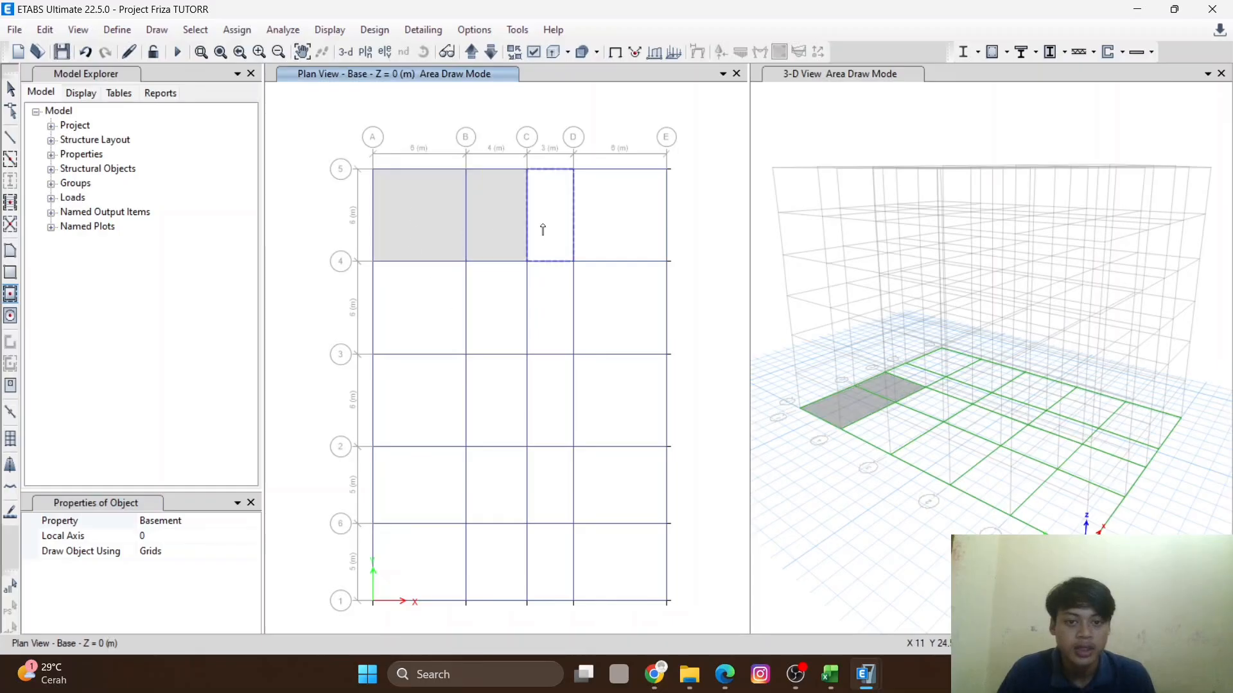
left_click(546, 224)
left_click(615, 216)
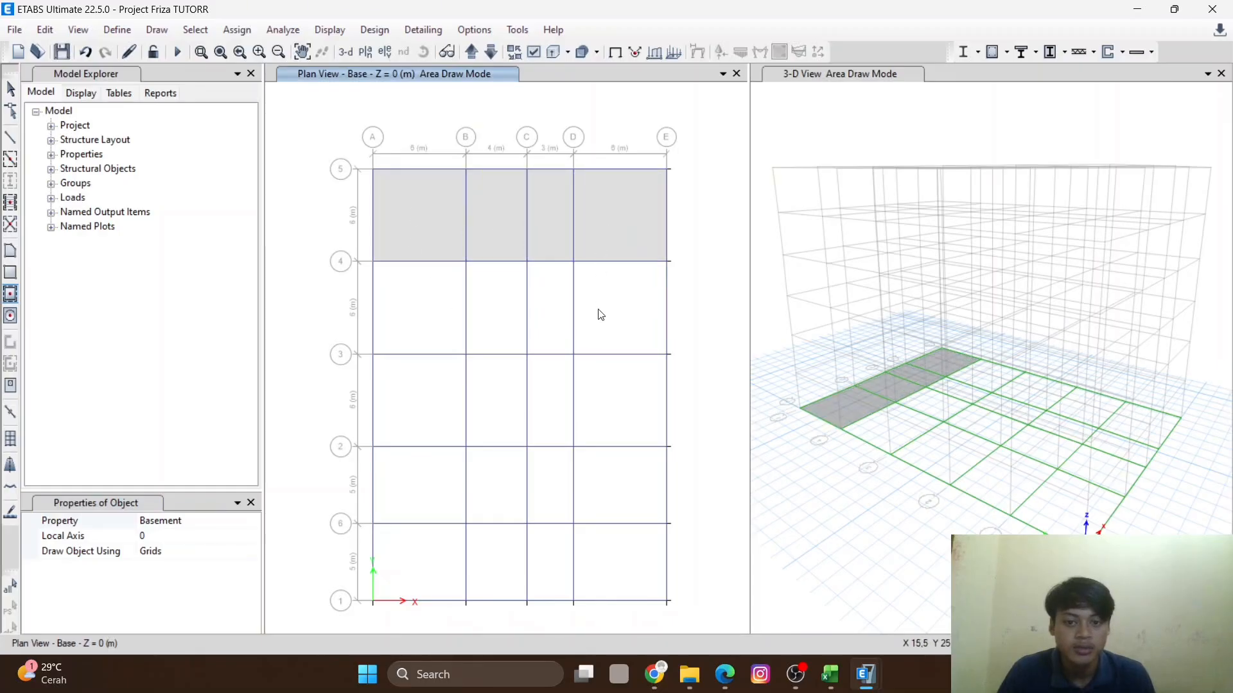
- Fill all remaining bays of the base plan with Basement floor panels
left_click(596, 315)
left_click(551, 314)
left_click(505, 313)
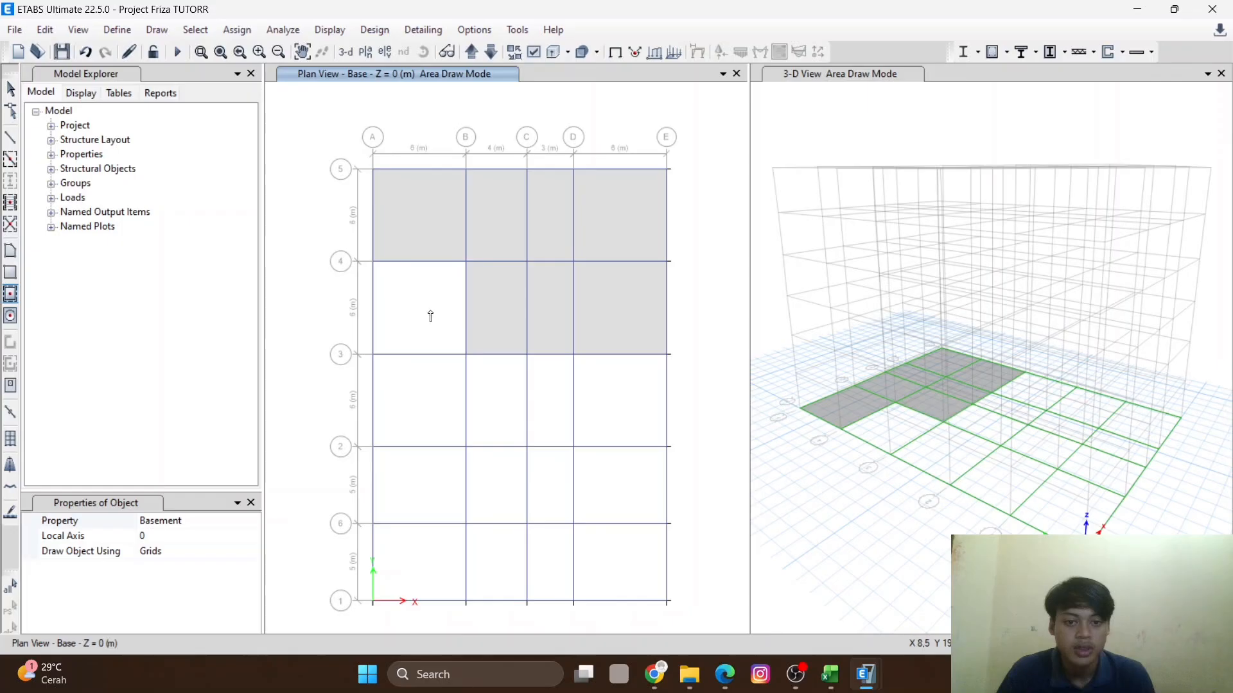
left_click(430, 316)
left_click(417, 405)
left_click(480, 403)
left_click(550, 406)
left_click(608, 413)
left_click(610, 481)
left_click(555, 485)
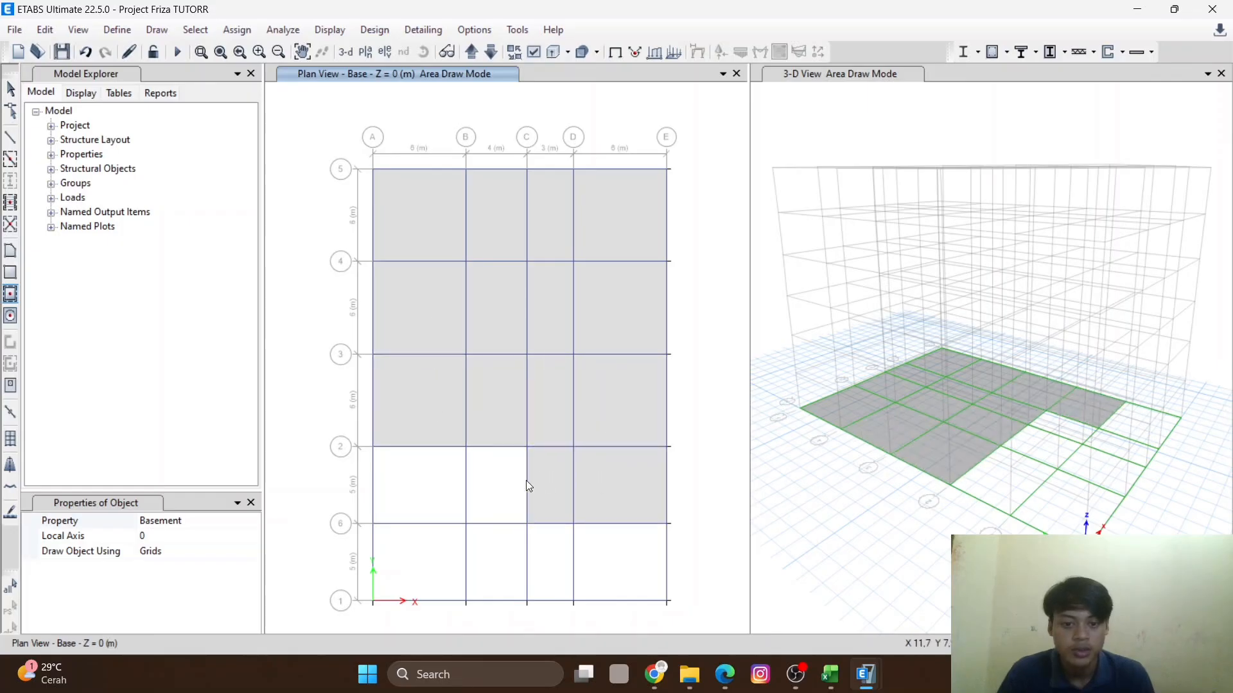
left_click(502, 486)
left_click(422, 491)
left_click(421, 561)
left_click(495, 563)
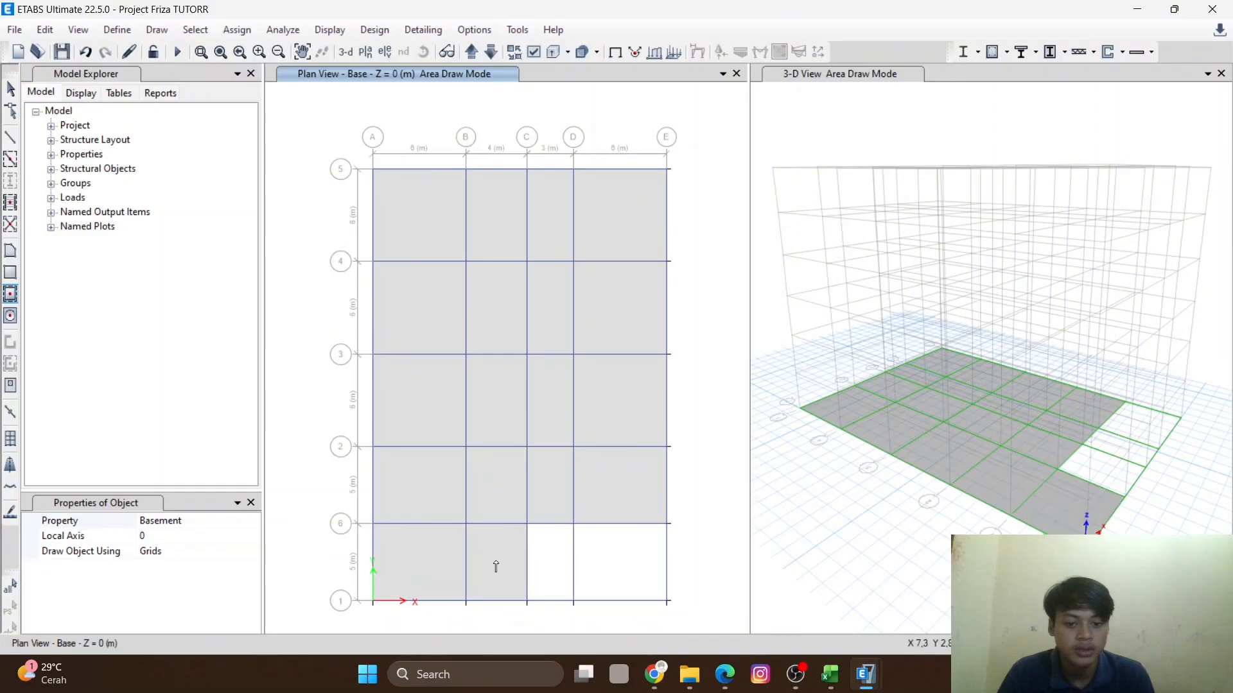
left_click(552, 565)
left_click(601, 567)
key("Escape")
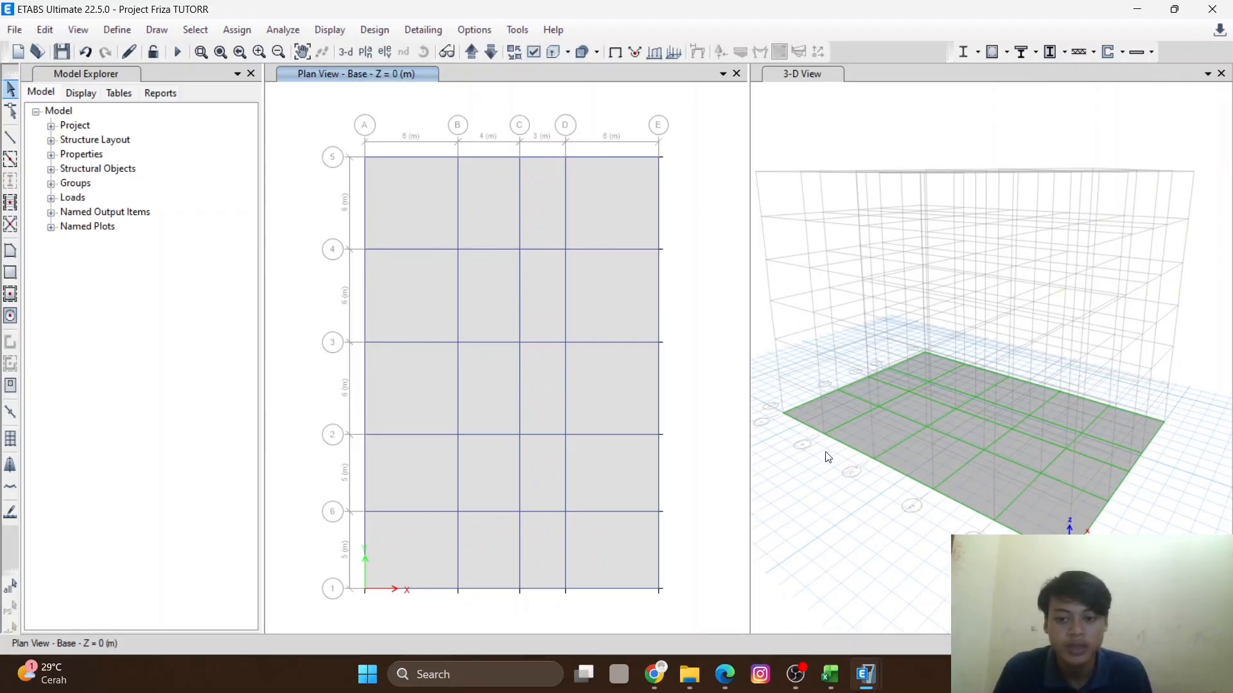
- Switch the Quick Draw Floor/Wall property to Retaining Wall and open the elevation view along grid A
scroll(806, 422, "up", 5)
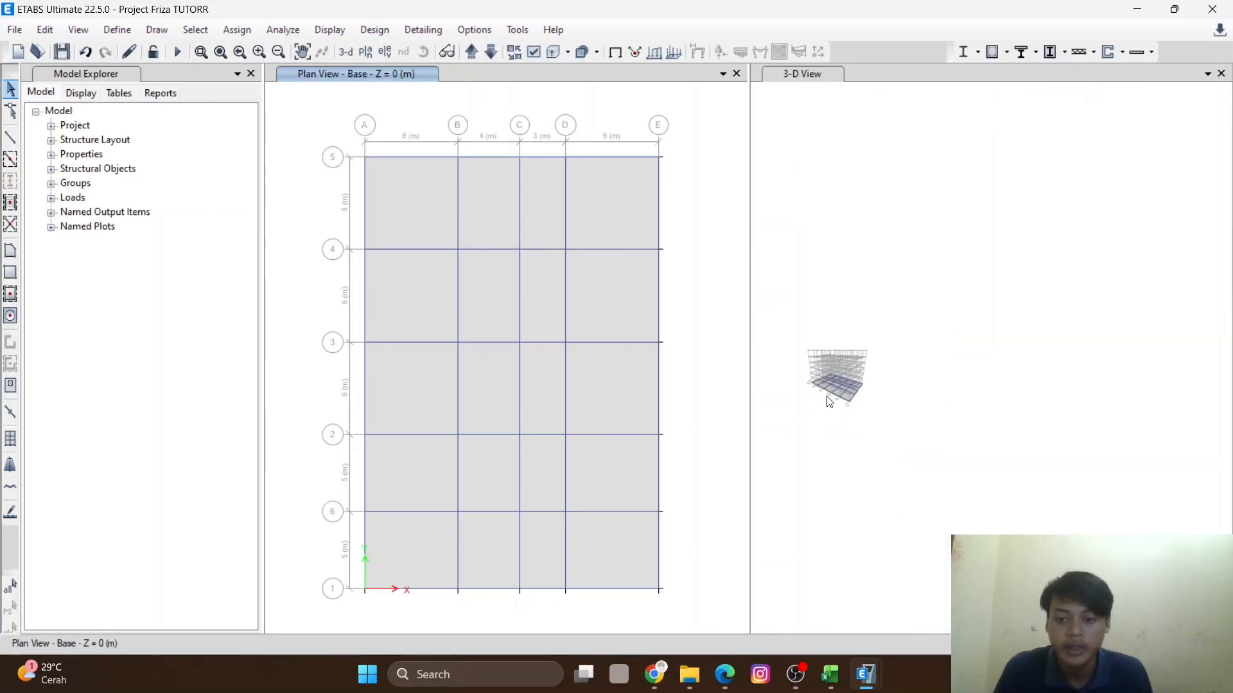
scroll(869, 424, "down", 5)
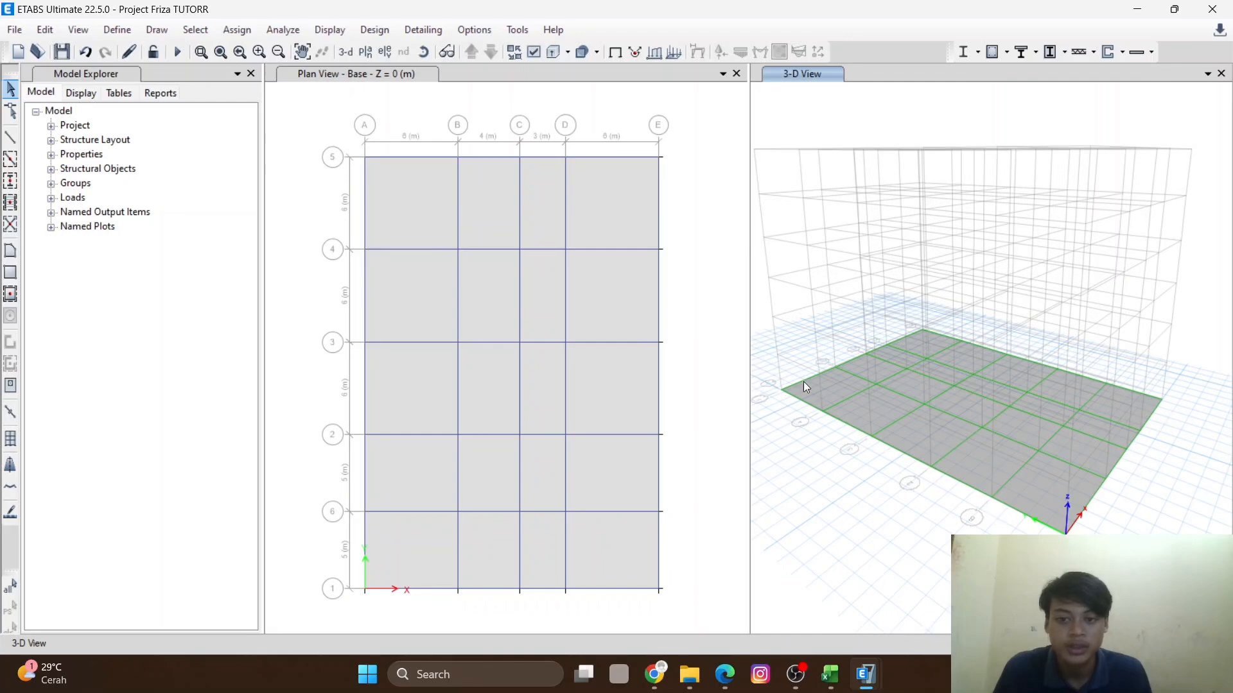
left_click(11, 294)
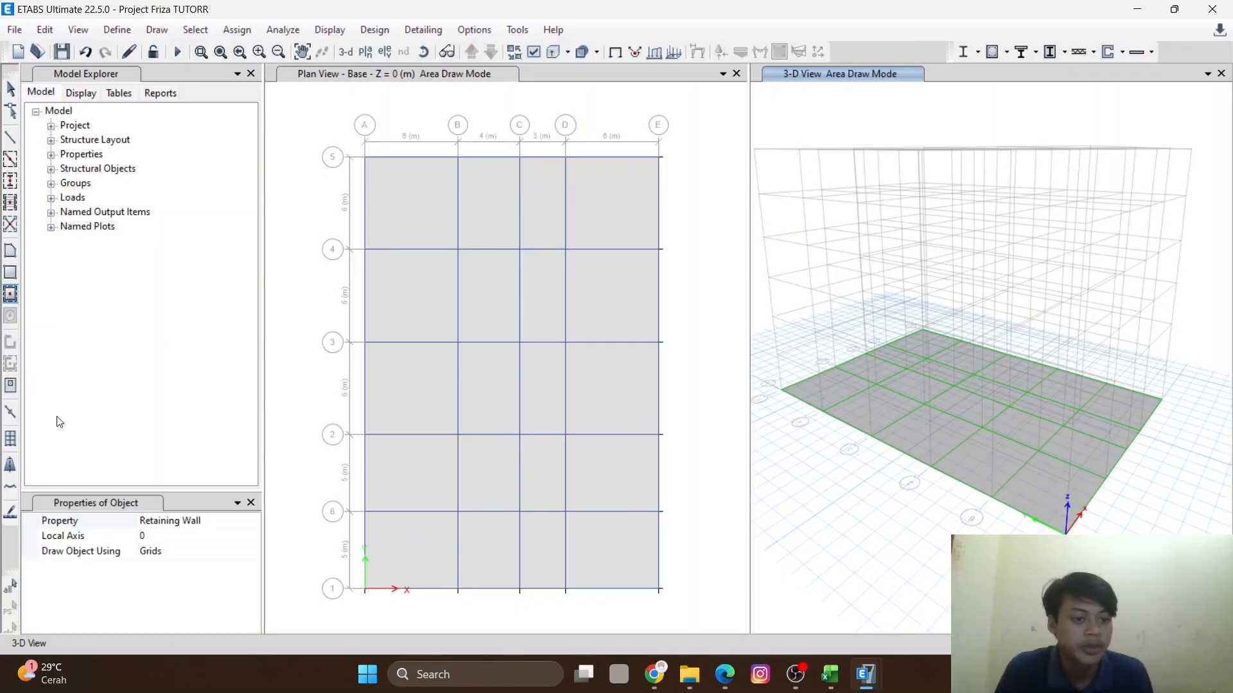
left_click(217, 526)
left_click(253, 521)
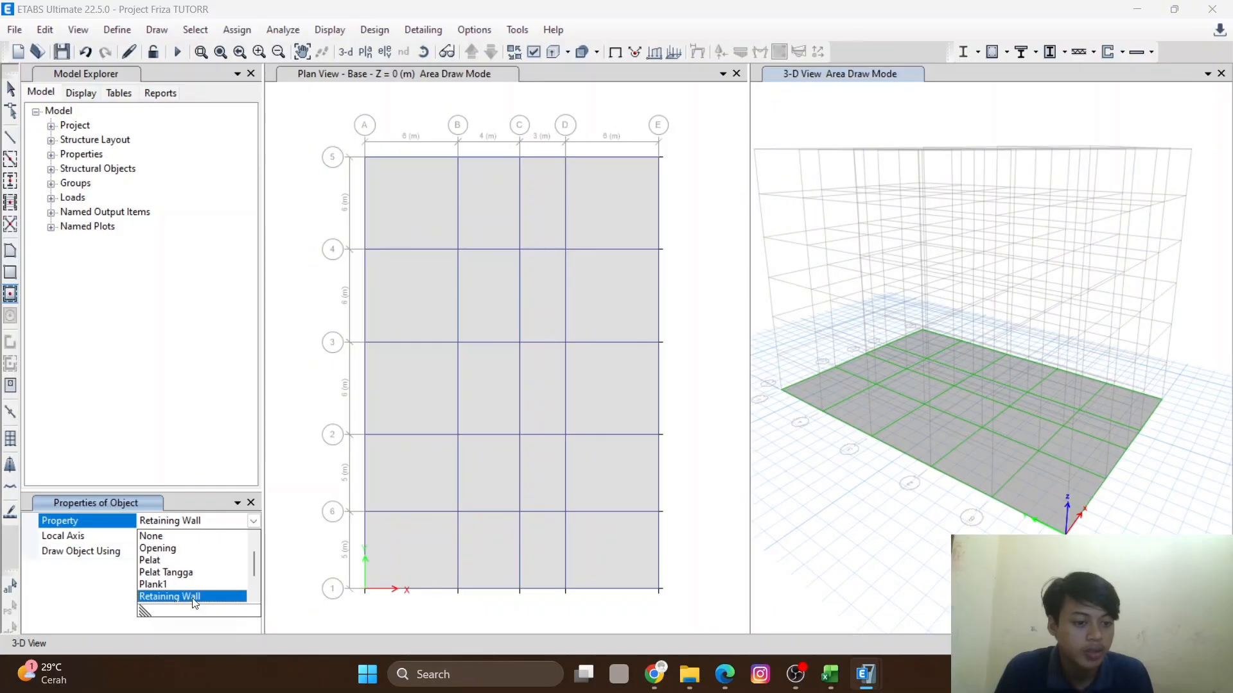
left_click(170, 597)
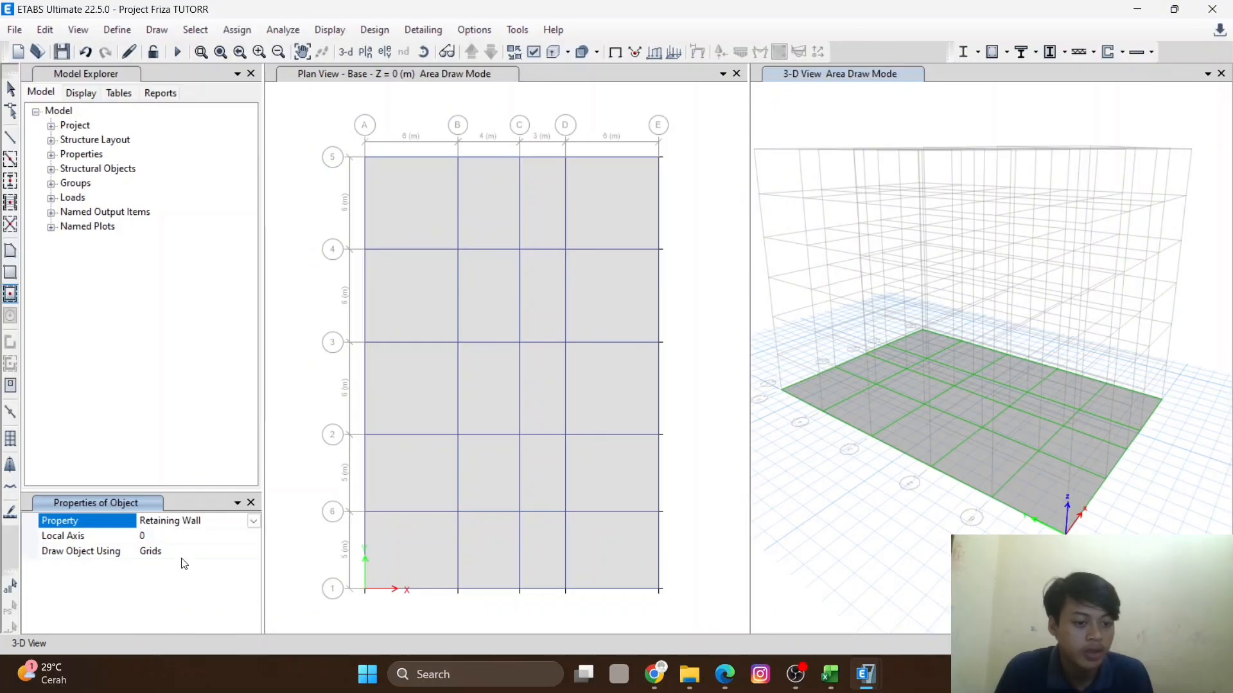
left_click(479, 100)
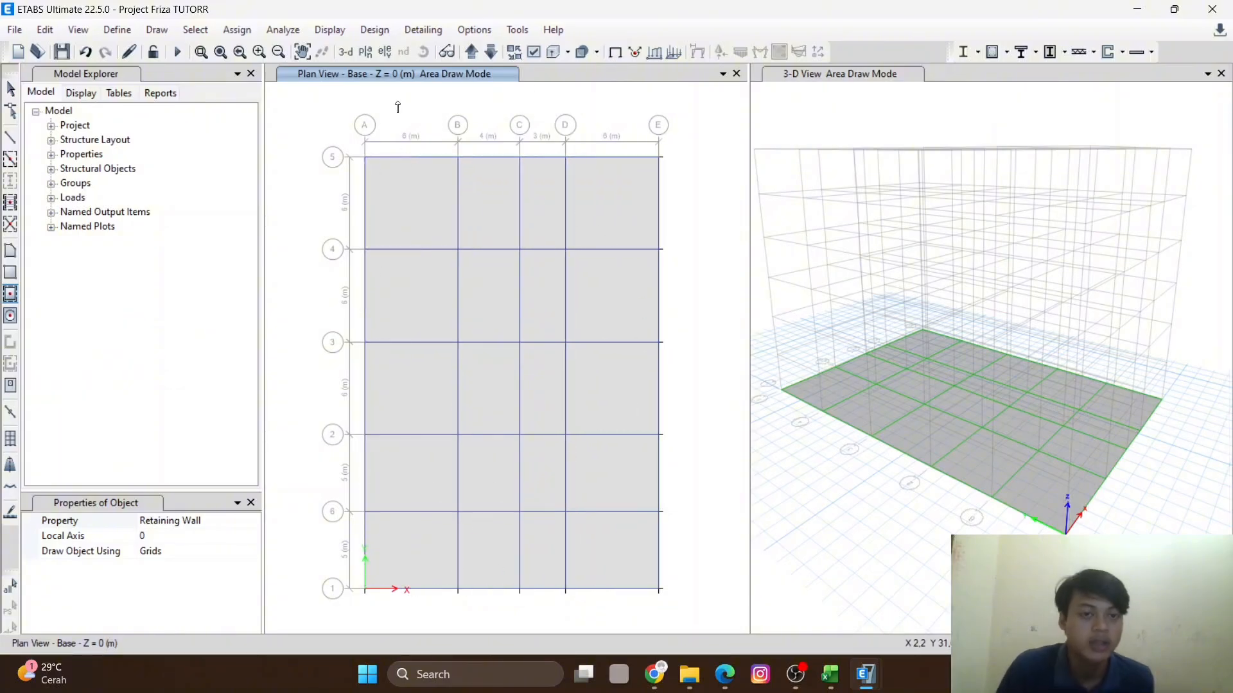
left_click(387, 53)
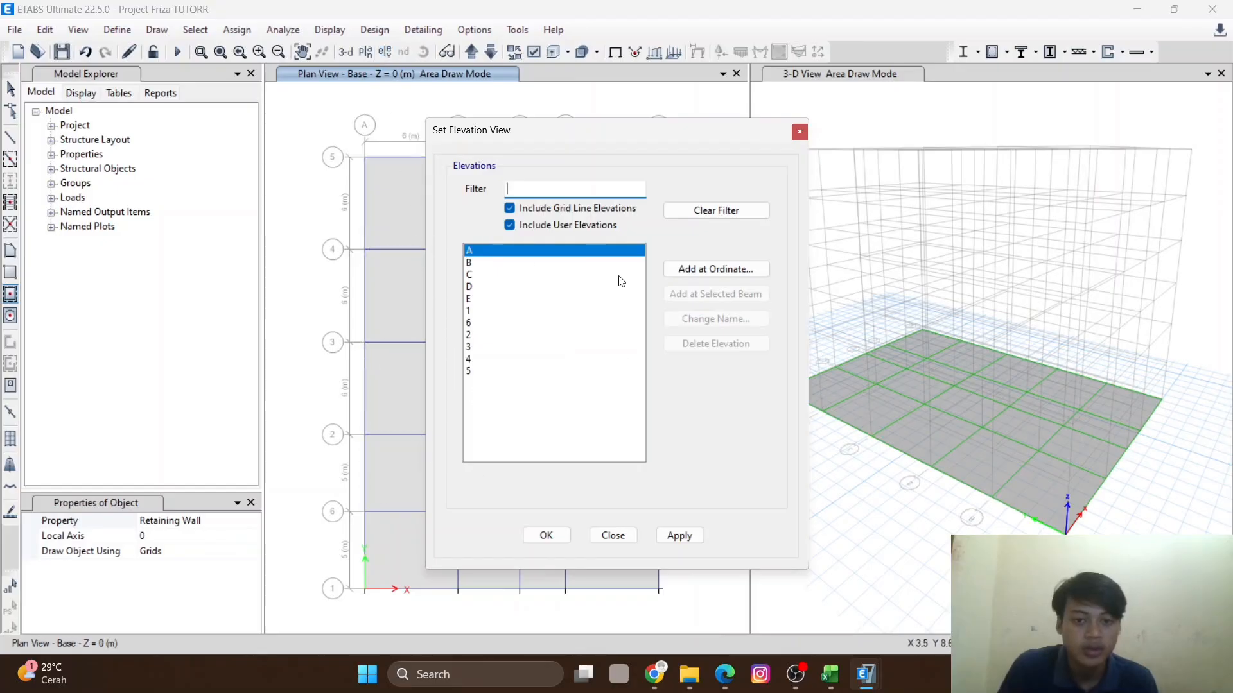
left_click(678, 535)
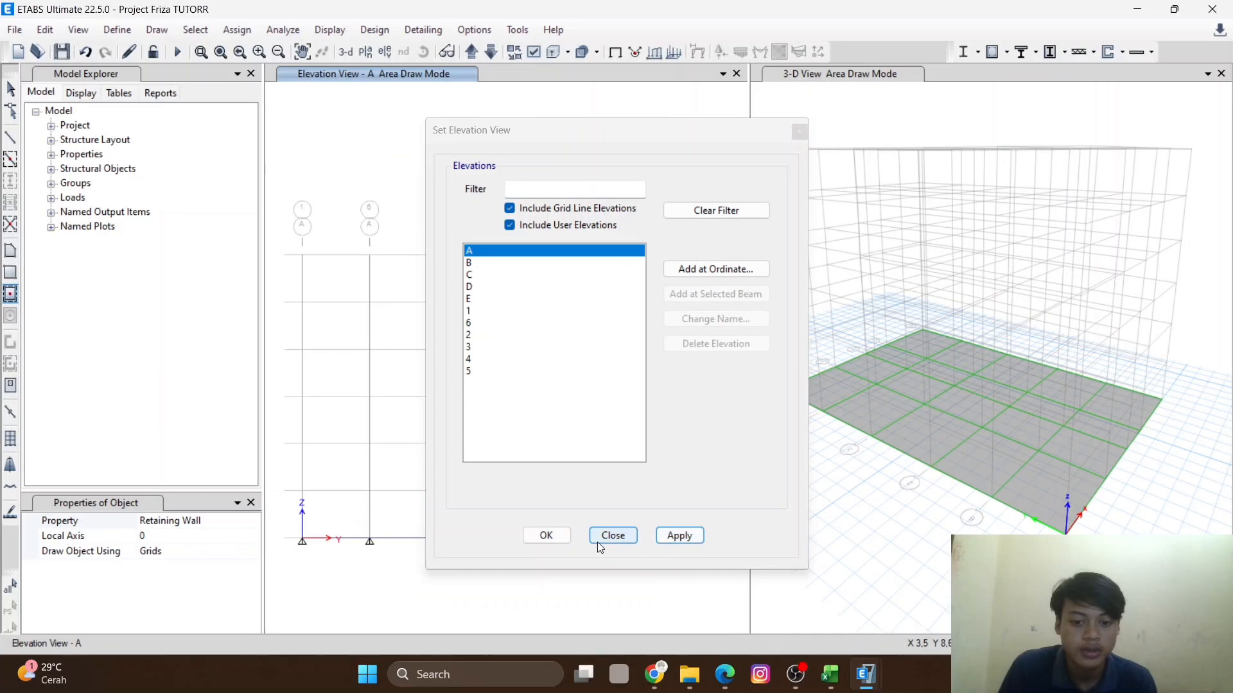
left_click(547, 536)
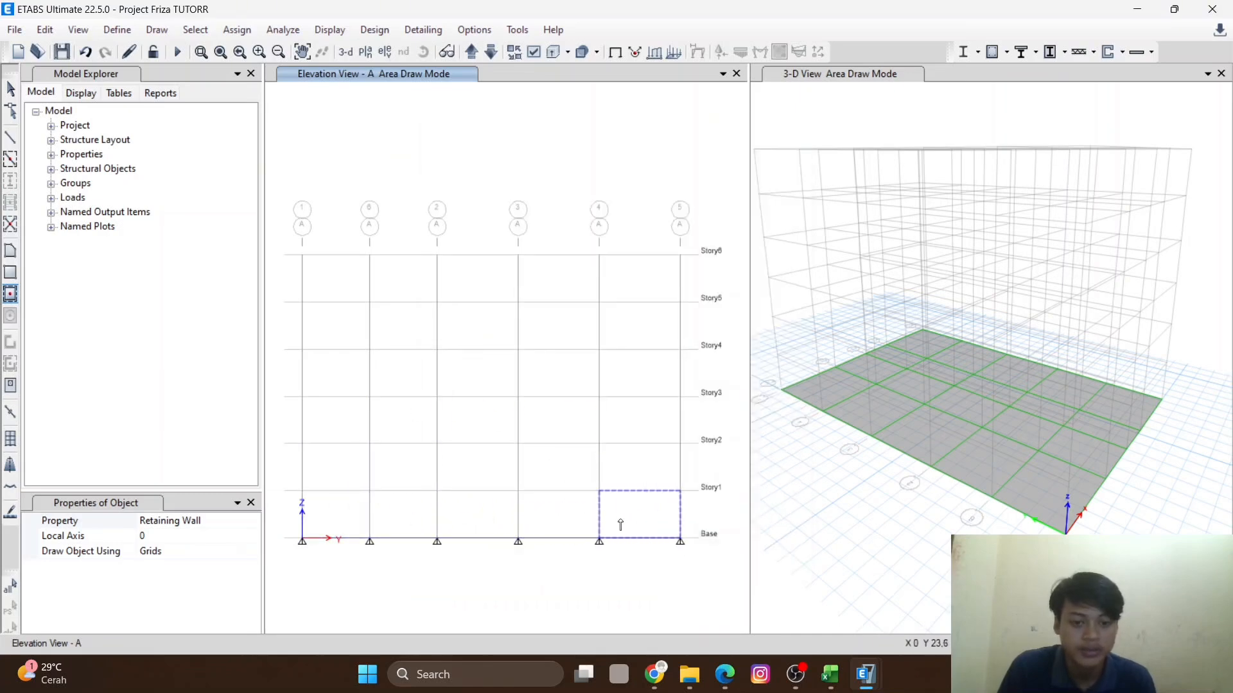
- Draw Retaining Wall panels in every bay of elevation A between Base and Story1
scroll(305, 537, "up", 3)
scroll(365, 532, "down", 3)
mouse_move(396, 544)
middle_mouse_down()
mouse_move(385, 537)
mouse_move(379, 554)
middle_mouse_up()
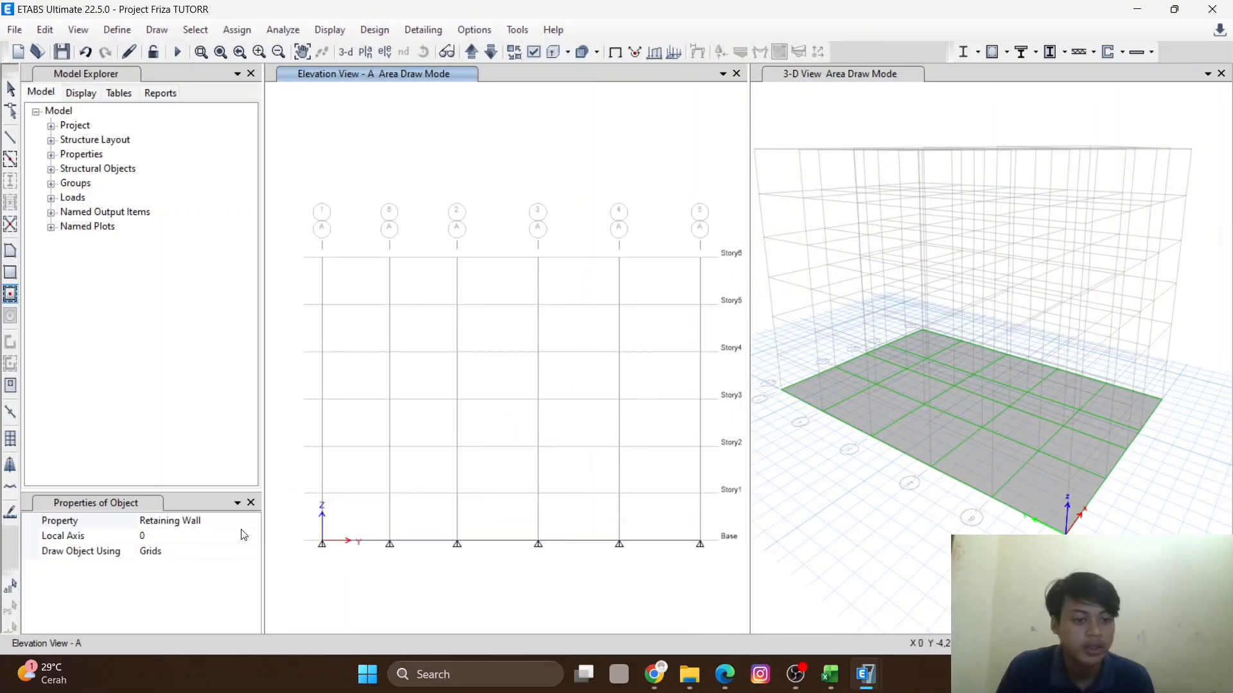
left_click(362, 518)
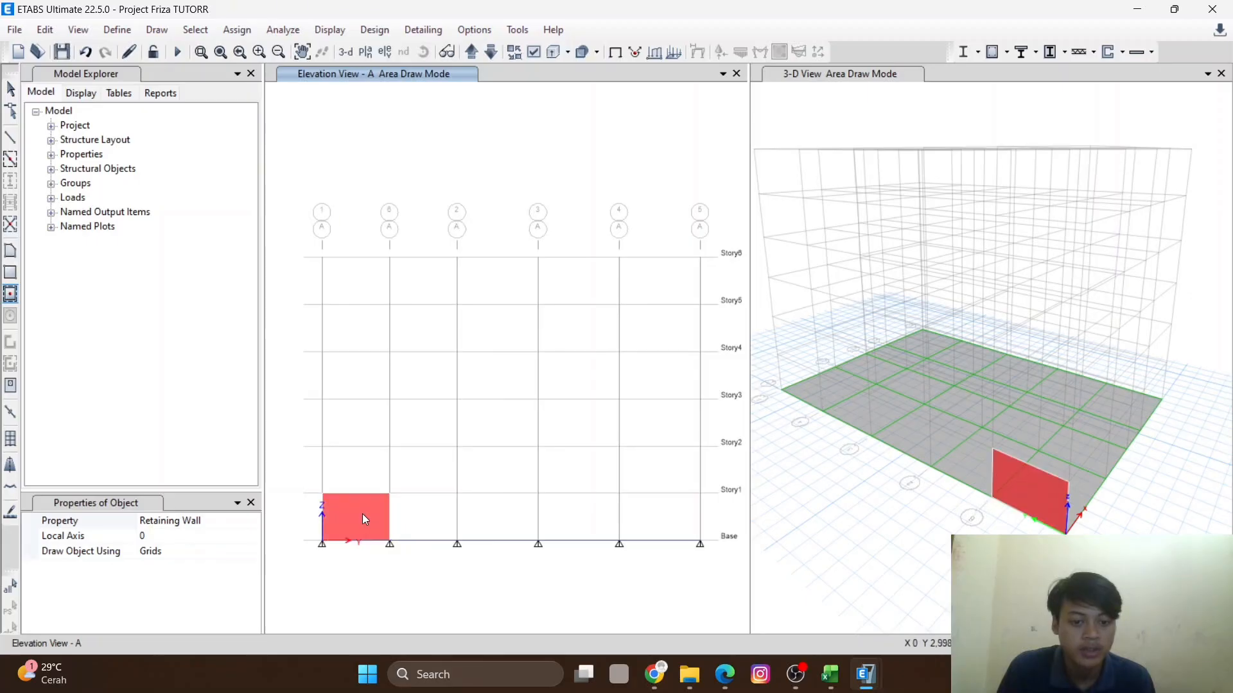
left_click(419, 523)
left_click(507, 521)
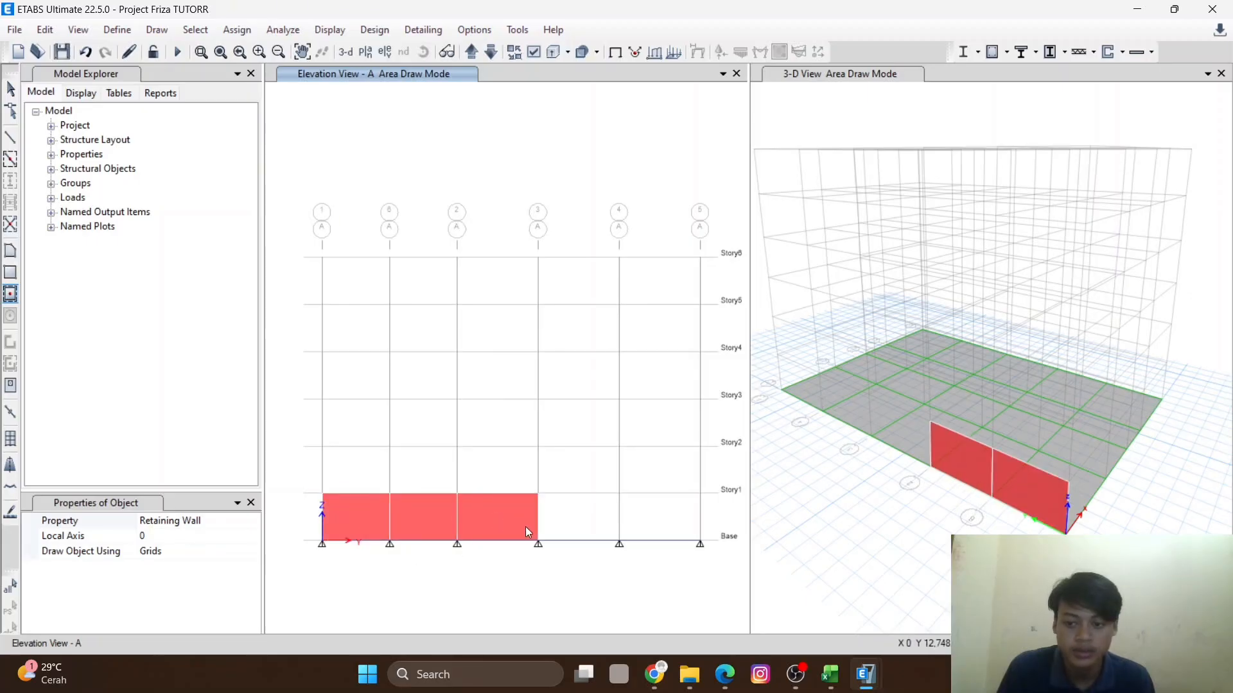
left_click(583, 518)
left_click(651, 518)
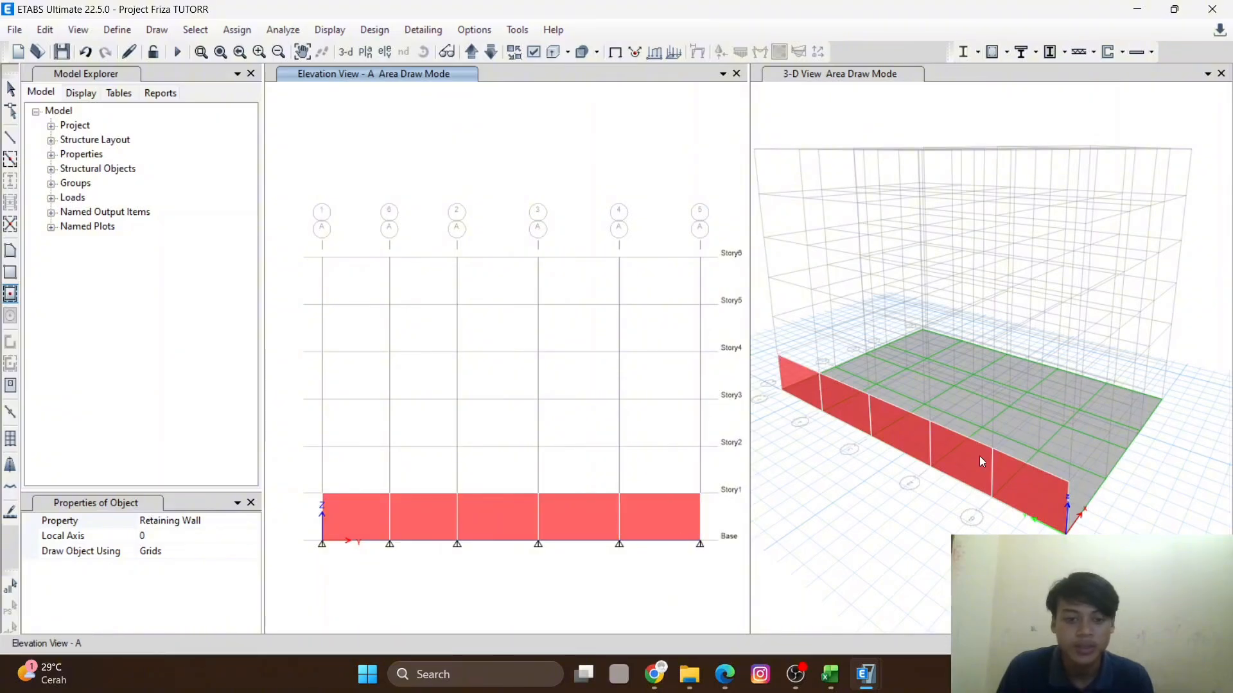
- Switch to elevation view B and draw a Retaining Wall panel in its first bay between Base and Story1
left_click(385, 52)
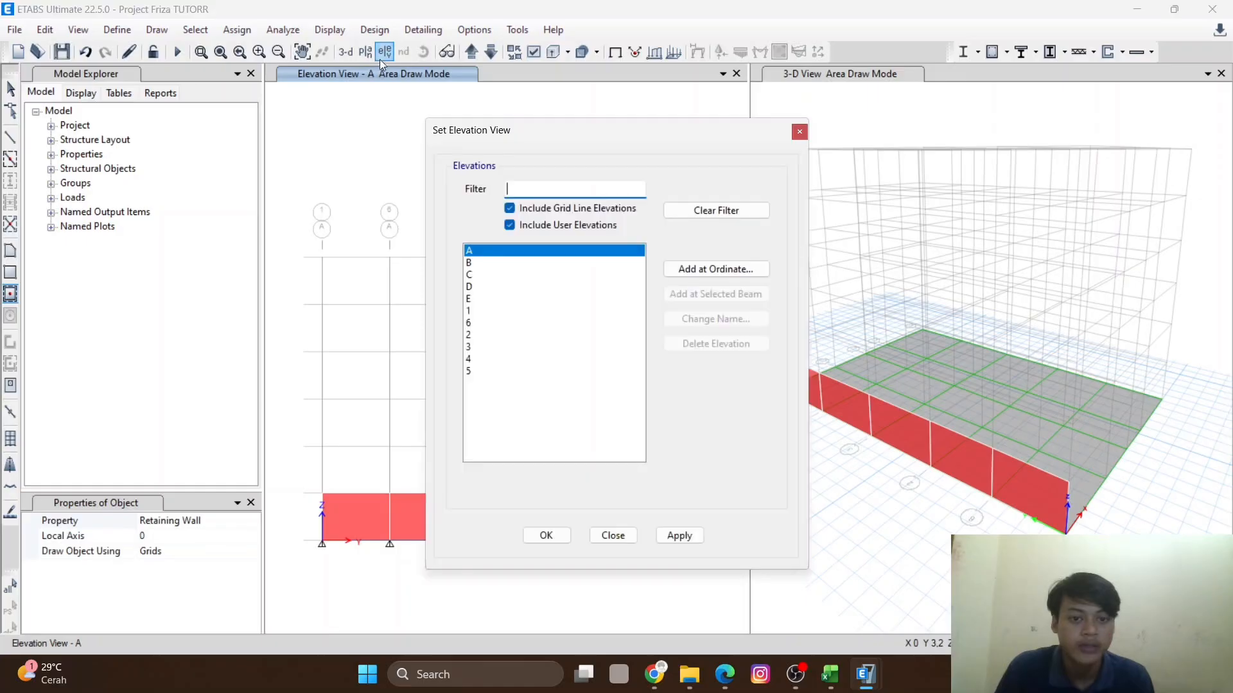
left_click(478, 263)
left_click(671, 538)
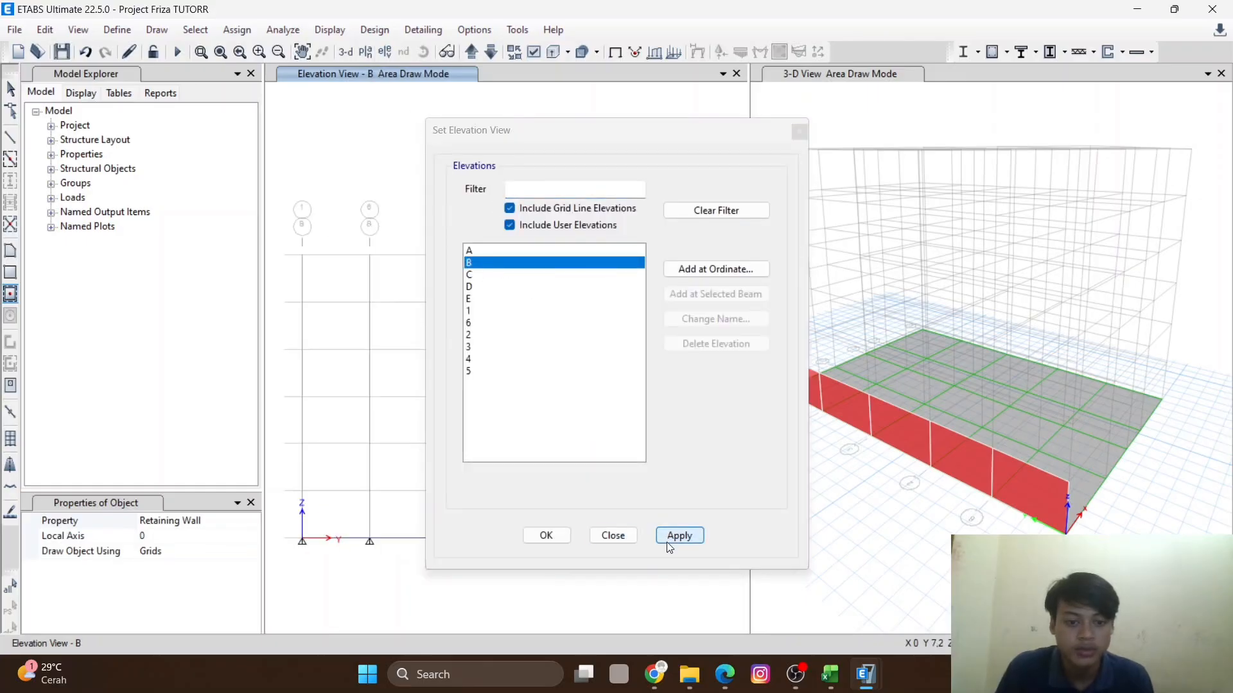
left_click(546, 536)
left_click(339, 513)
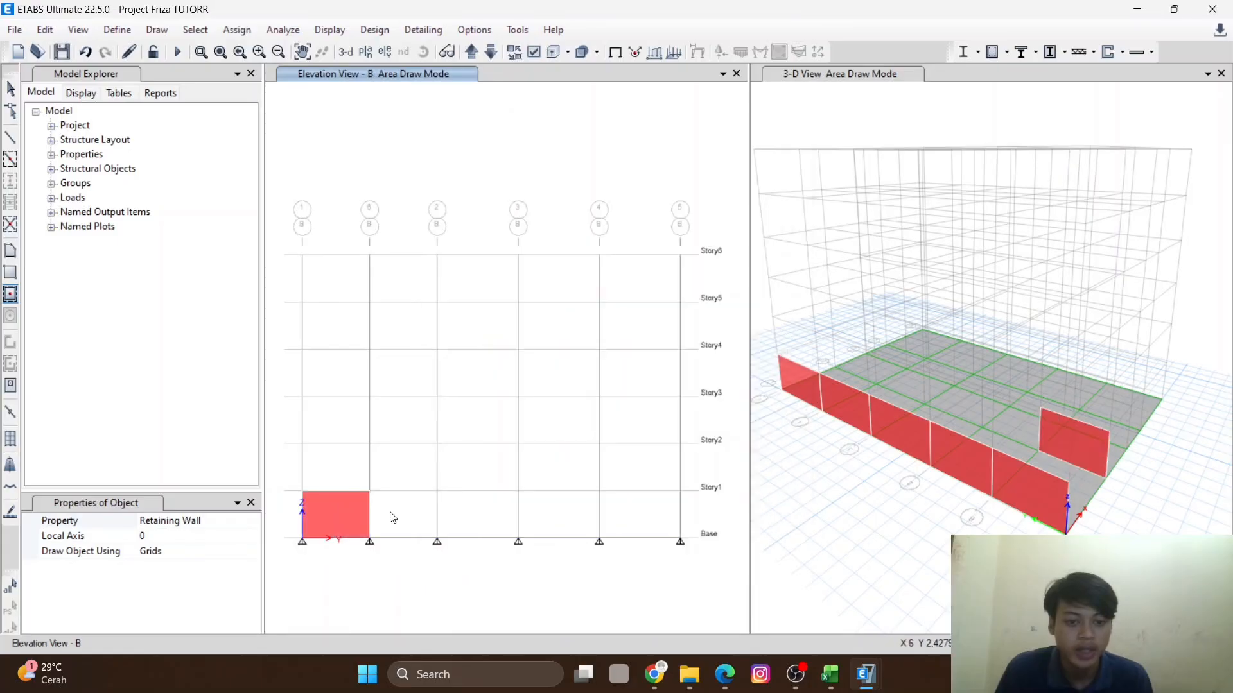
key("Escape")
- Select and delete the retaining wall panel just drawn on elevation B
left_click(333, 519)
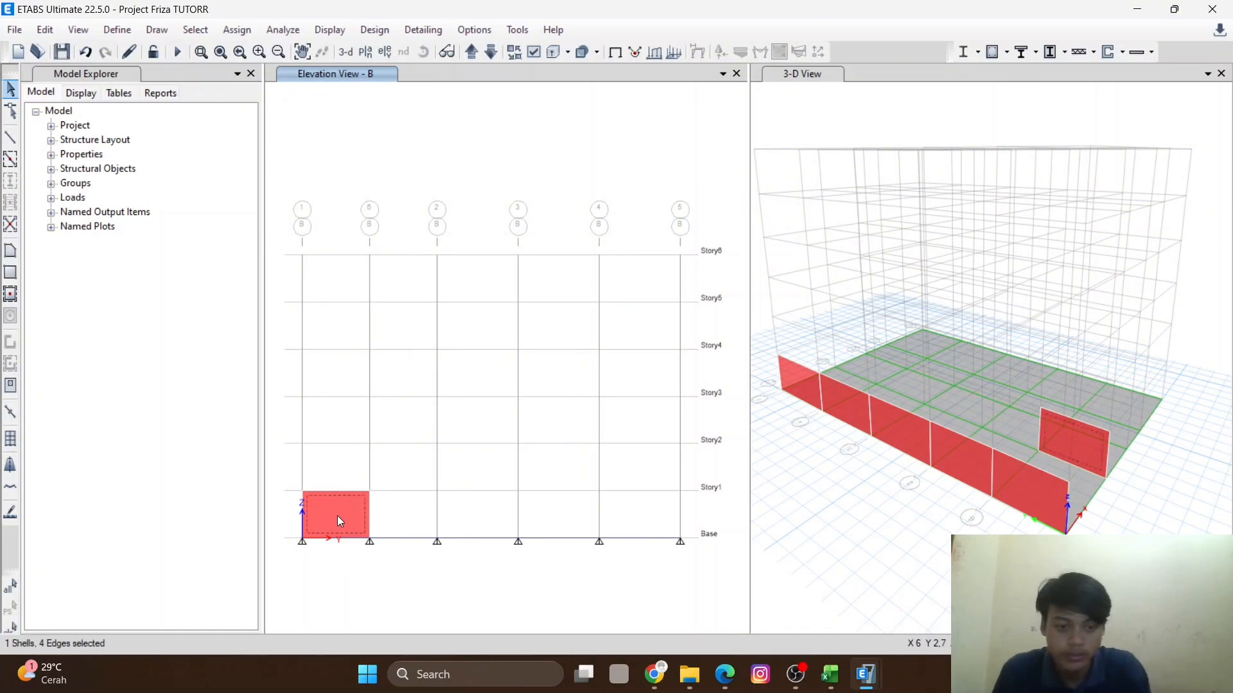
right_click(337, 515)
left_click(662, 580)
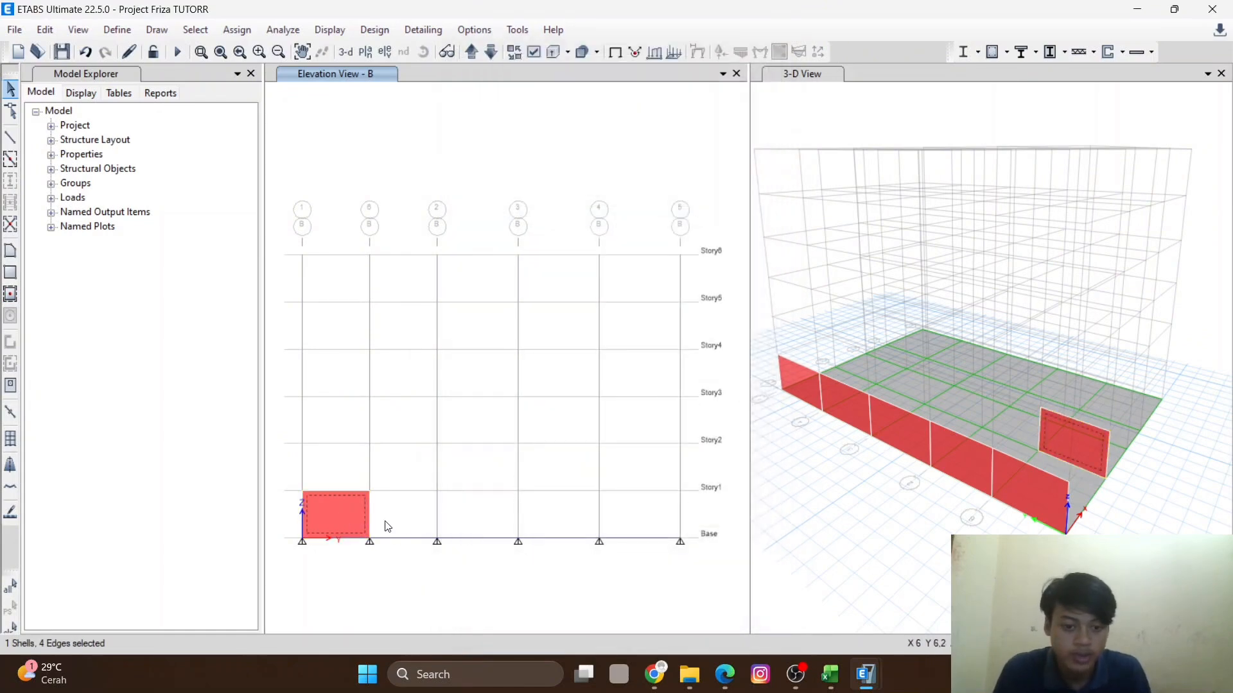
key("Delete")
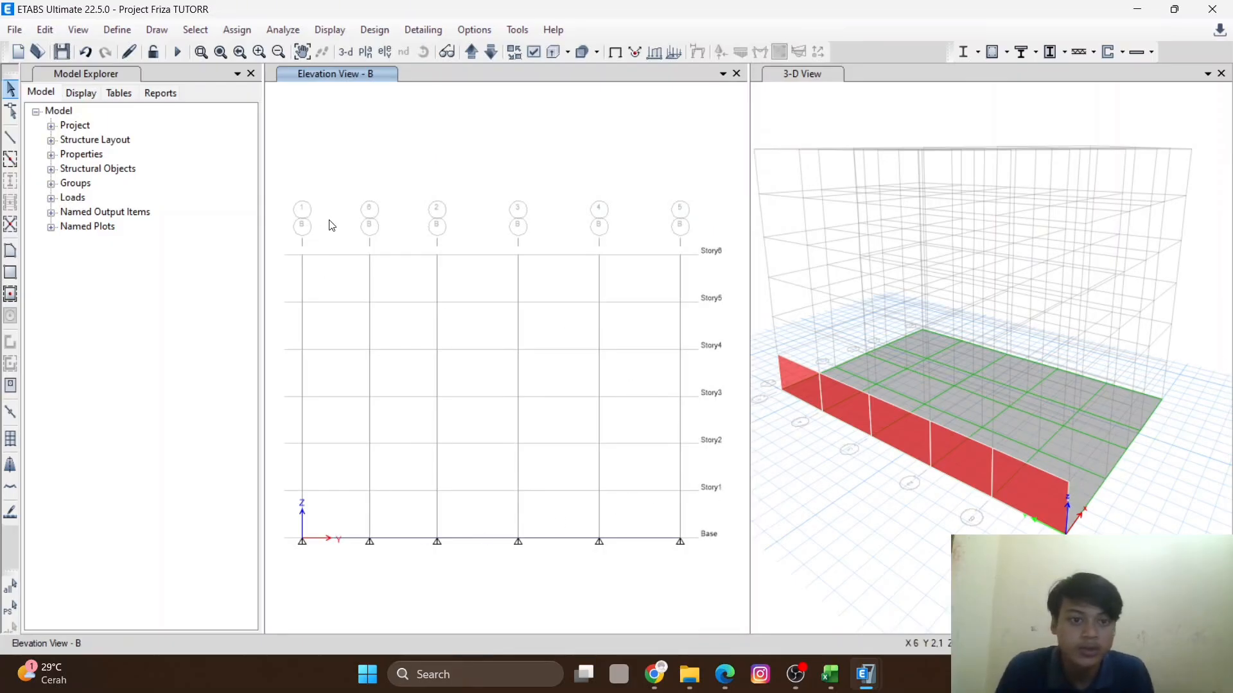
- Open elevation view 1 with the Quick Draw Floor/Wall tool on Wall1, then switch back to the plan view
left_click(387, 52)
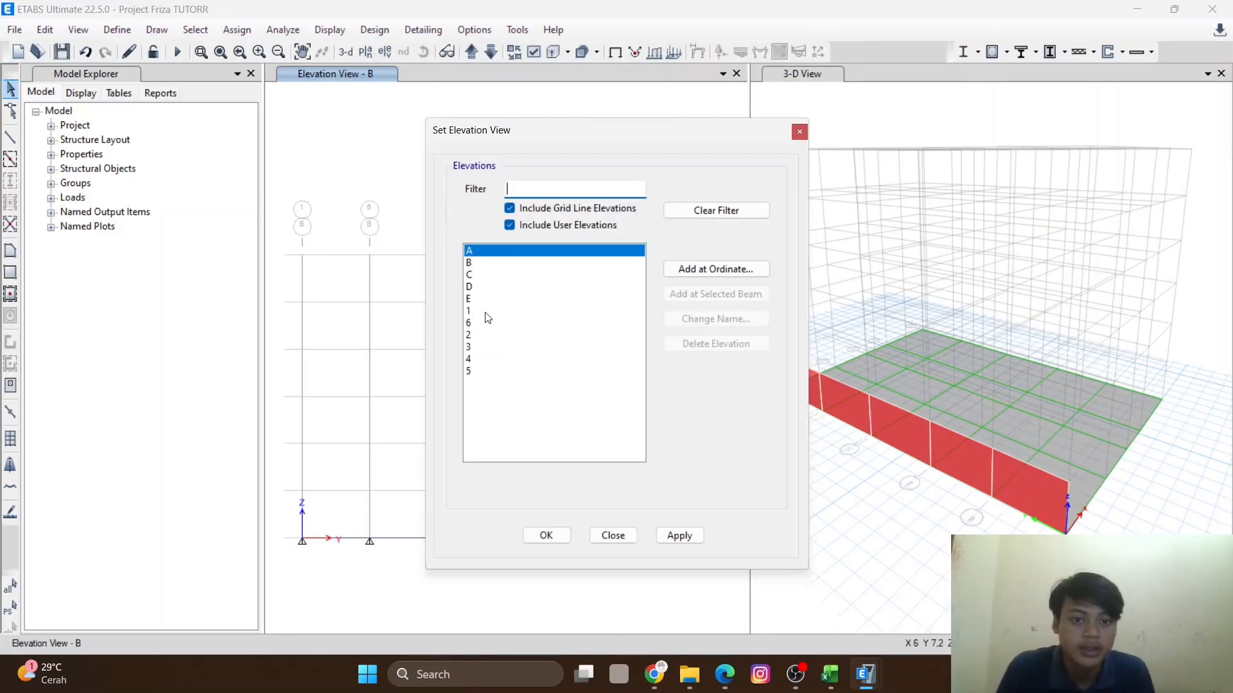
left_click(488, 312)
left_click(547, 535)
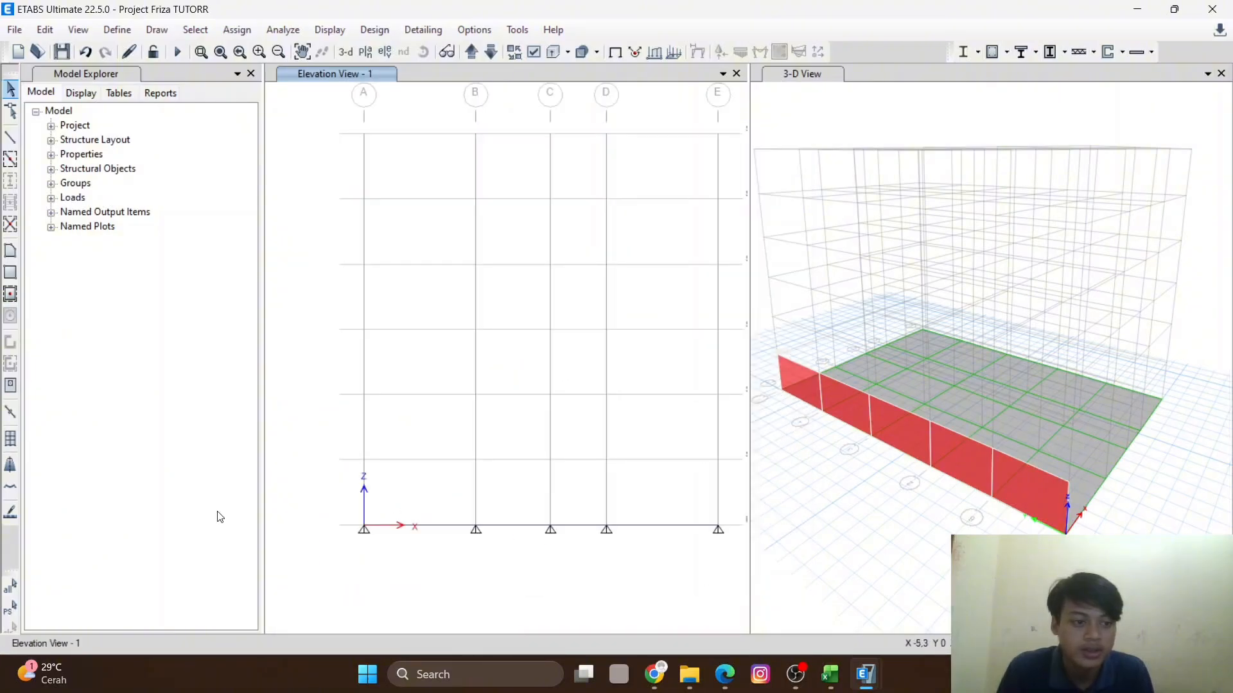
left_click(11, 294)
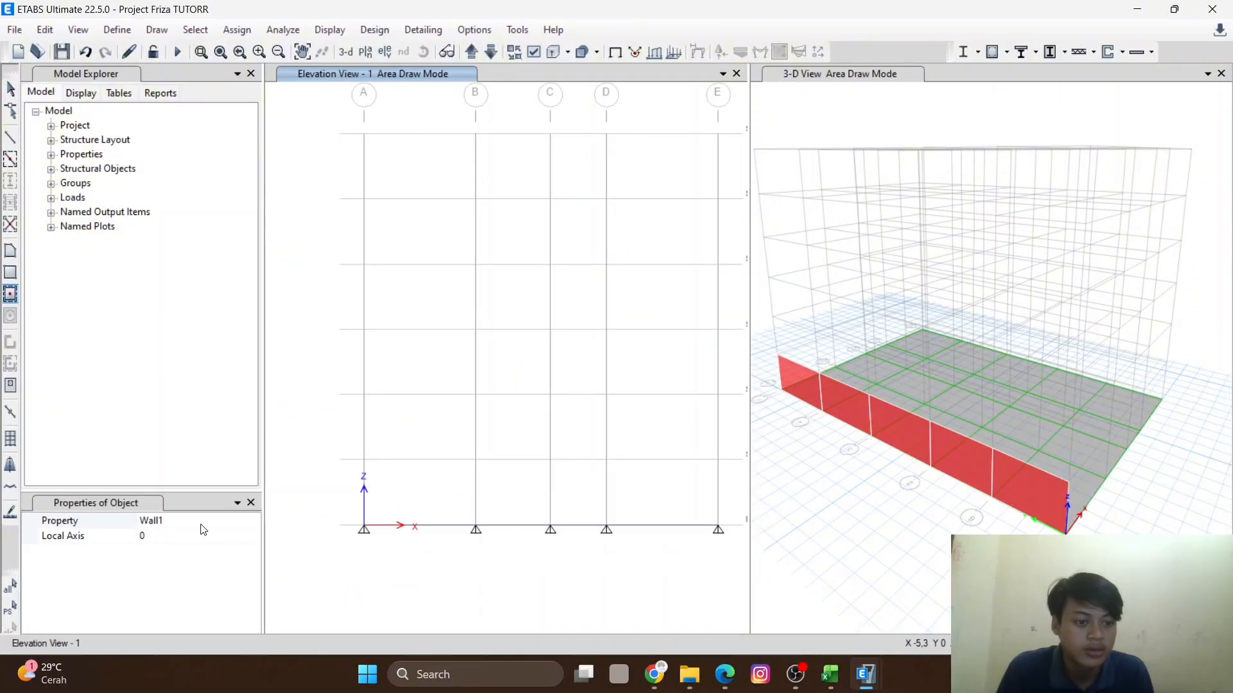
left_click(232, 519)
left_click(254, 522)
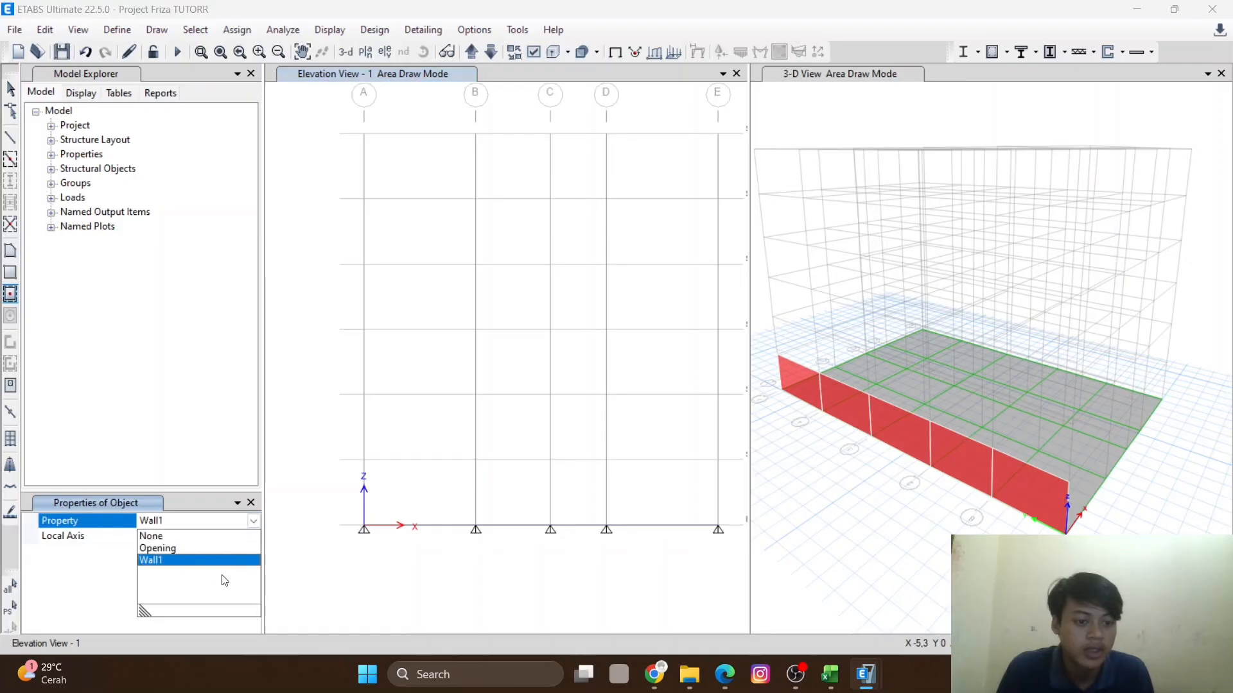
left_click(193, 560)
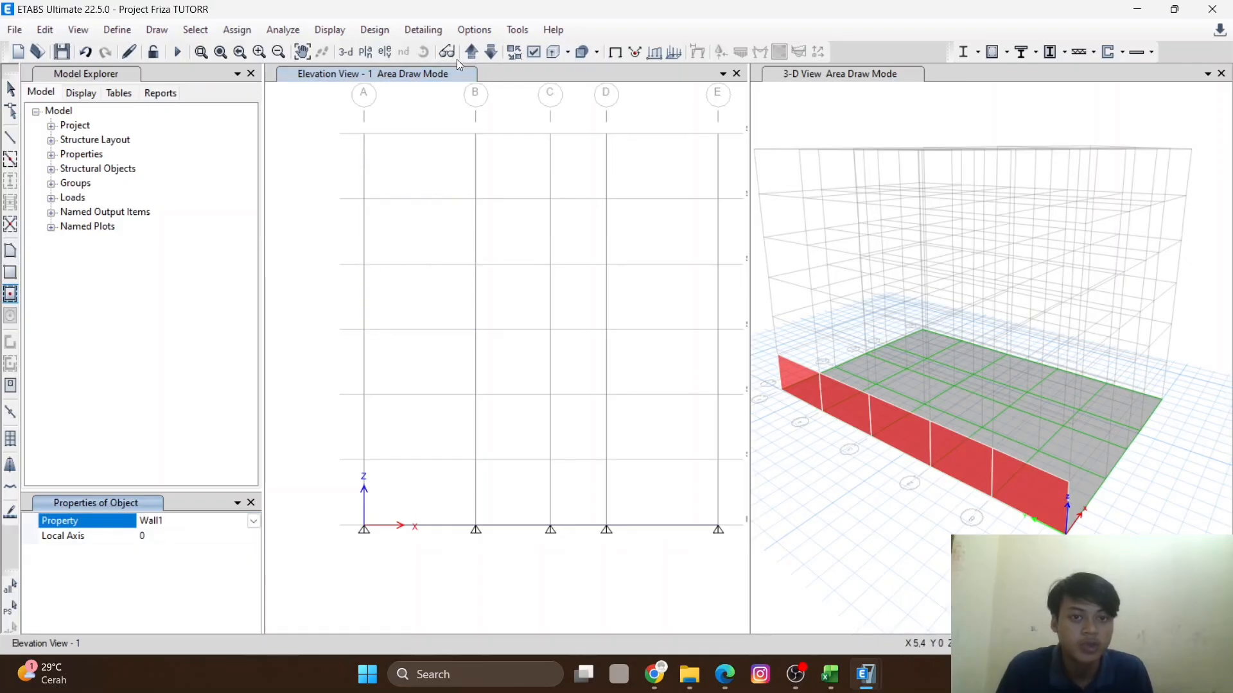
left_click(364, 52)
left_click(545, 528)
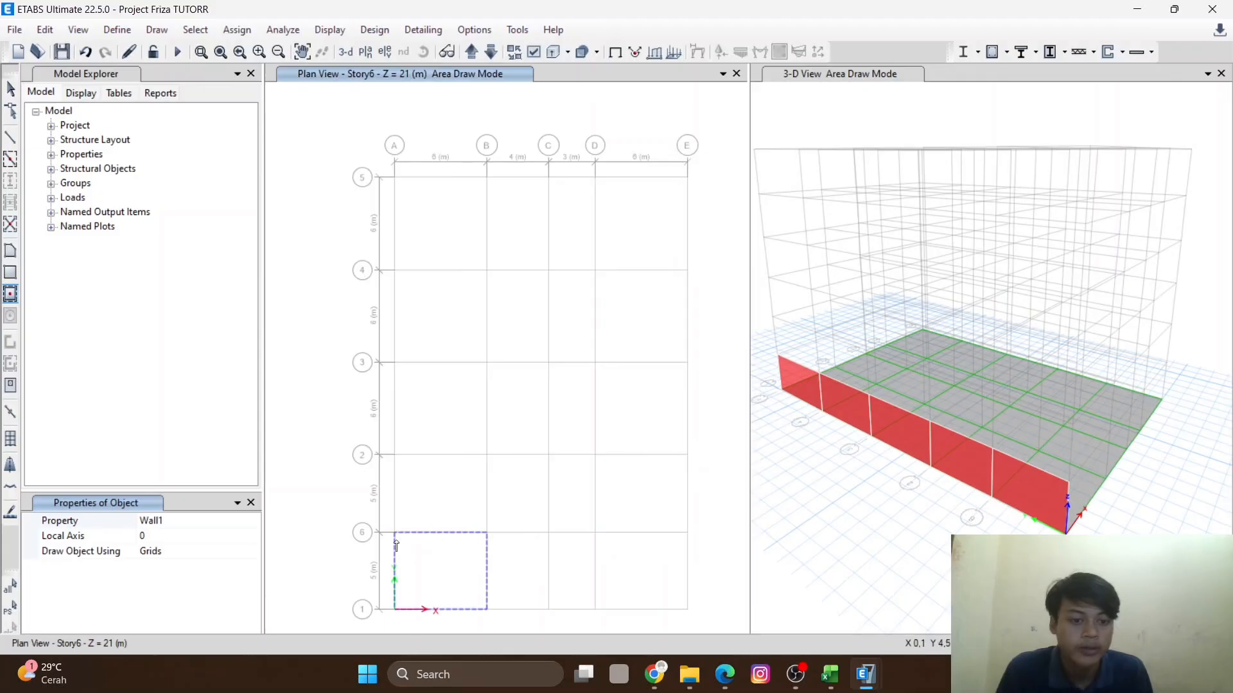
- Switch to the Story5 plan view and set the floor drawing property to Retaining Wall
left_click(222, 519)
left_click(254, 522)
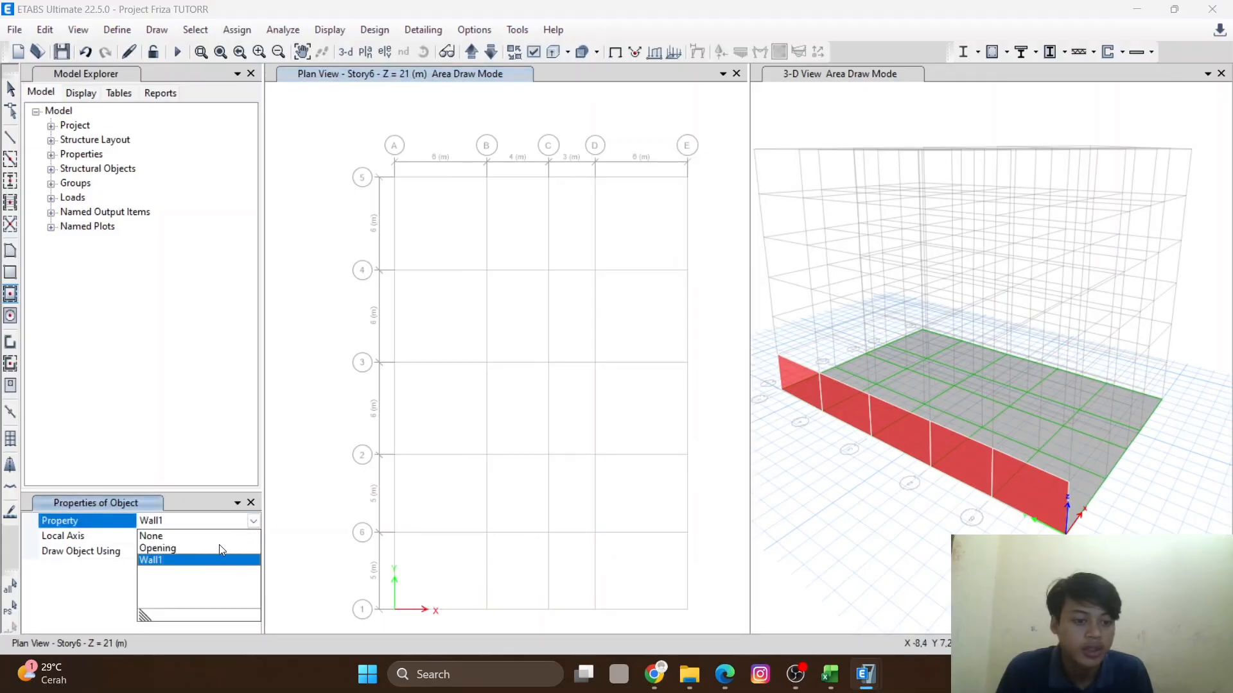
left_click(10, 294)
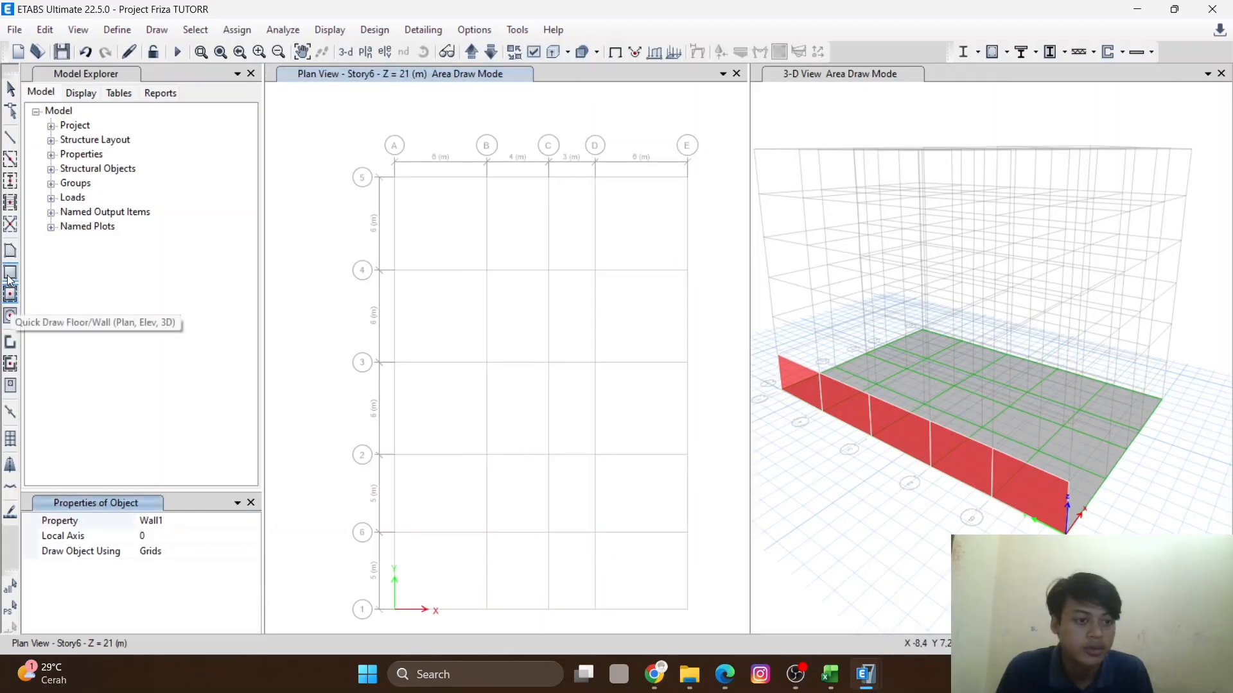
left_click(366, 52)
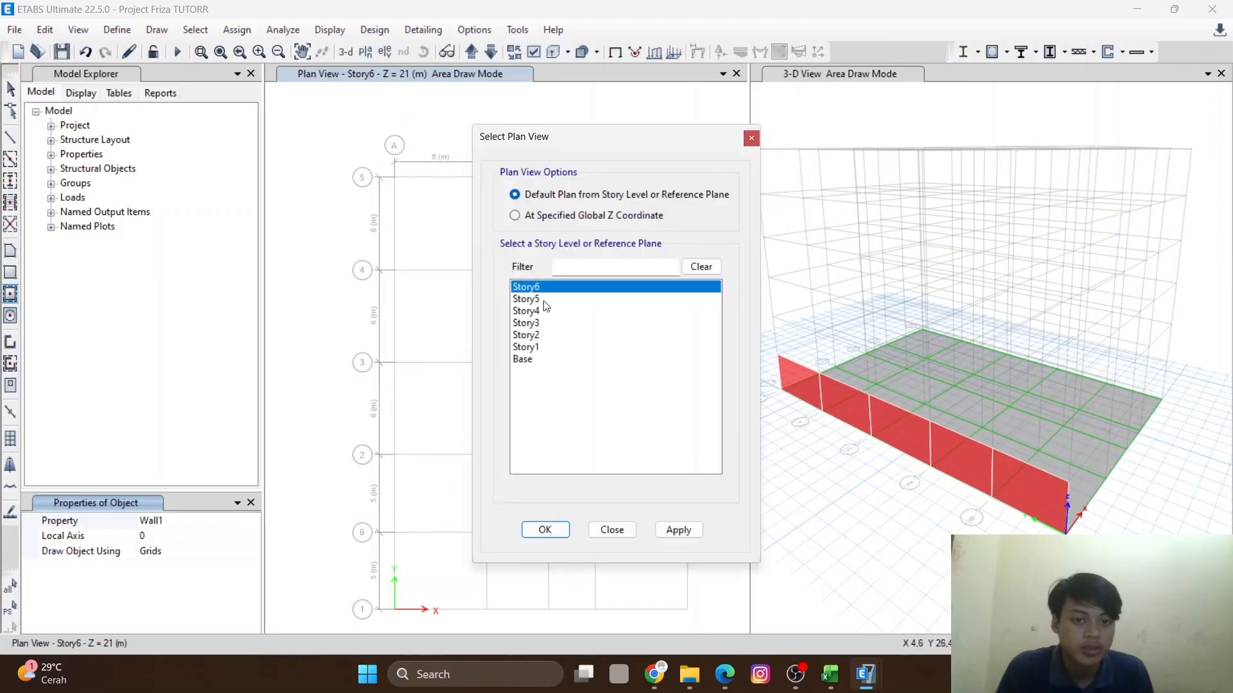
left_click(543, 299)
left_click(689, 535)
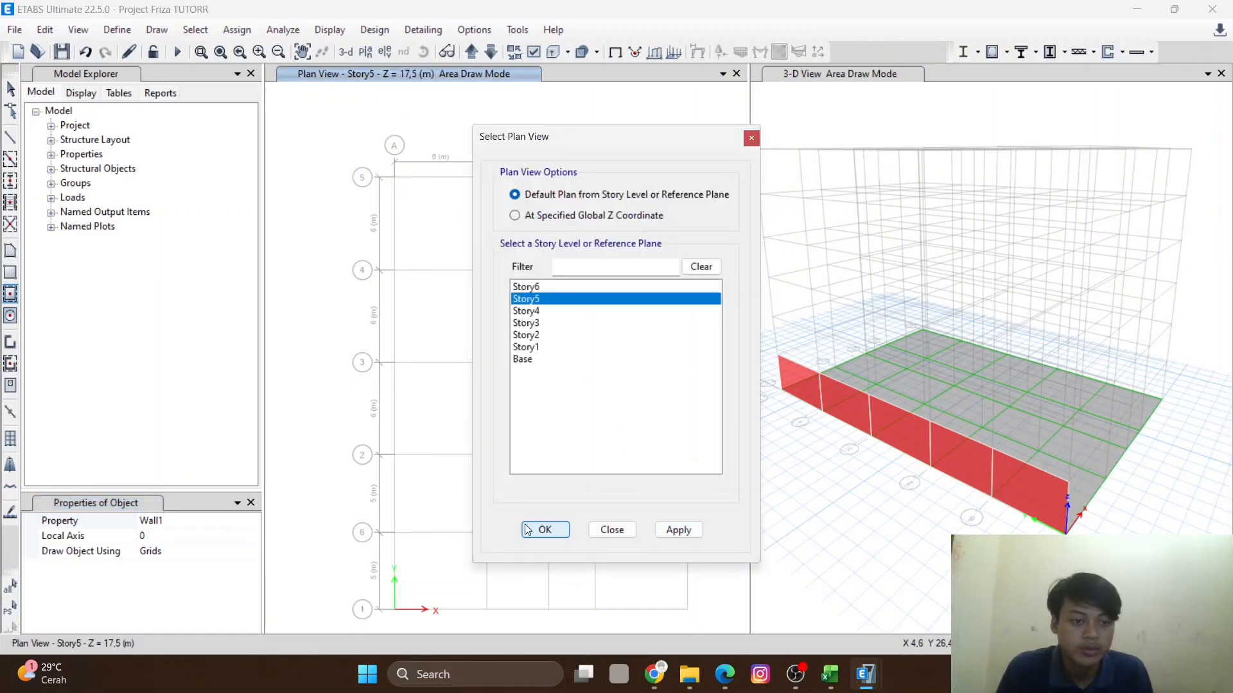
left_click(531, 529)
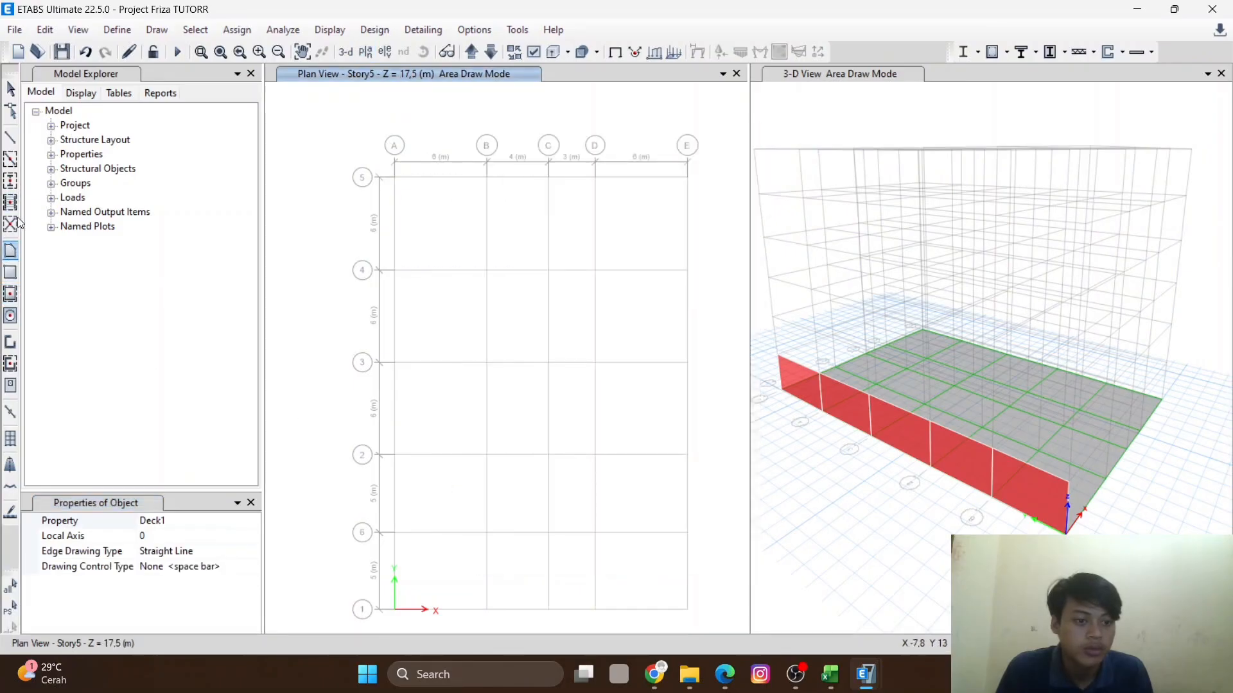
left_click(247, 521)
left_click(253, 521)
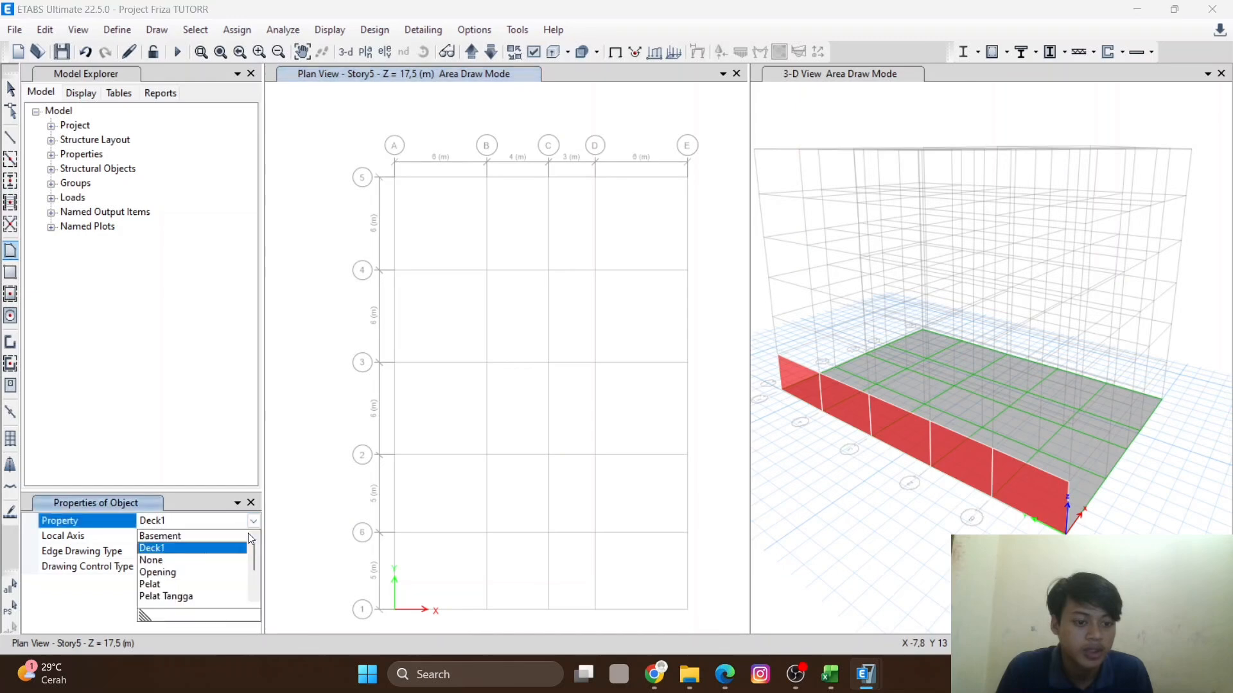
scroll(188, 591, "down", 2)
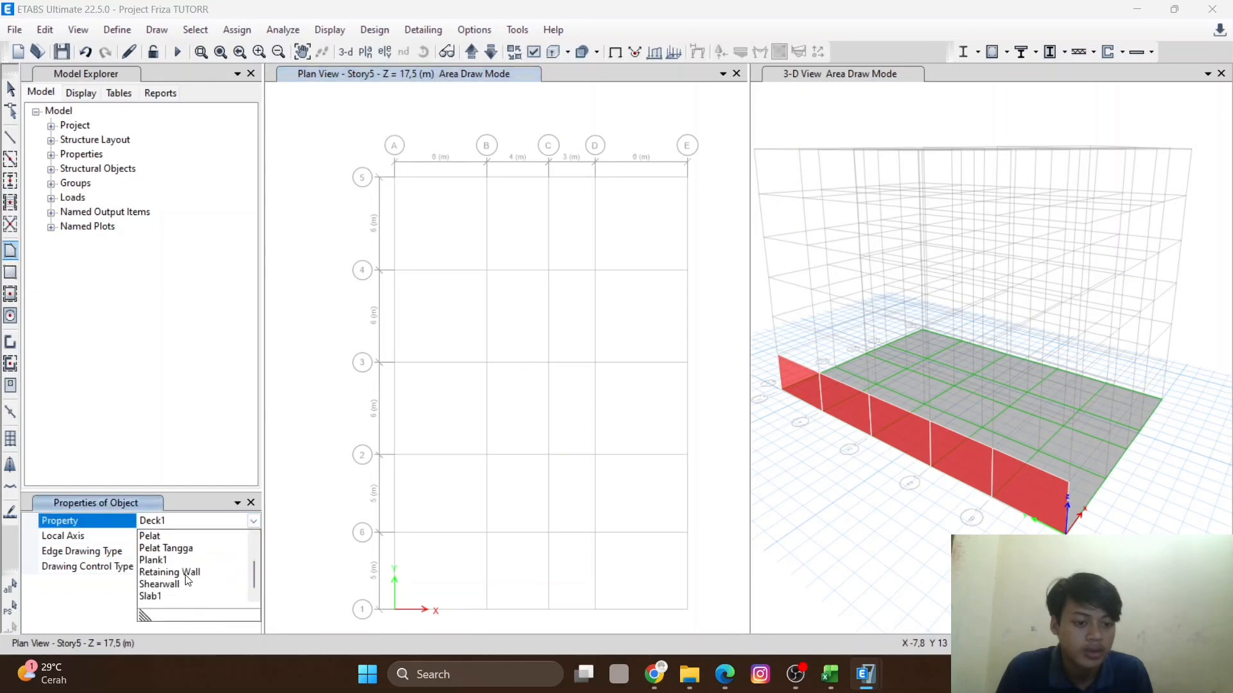
left_click(185, 574)
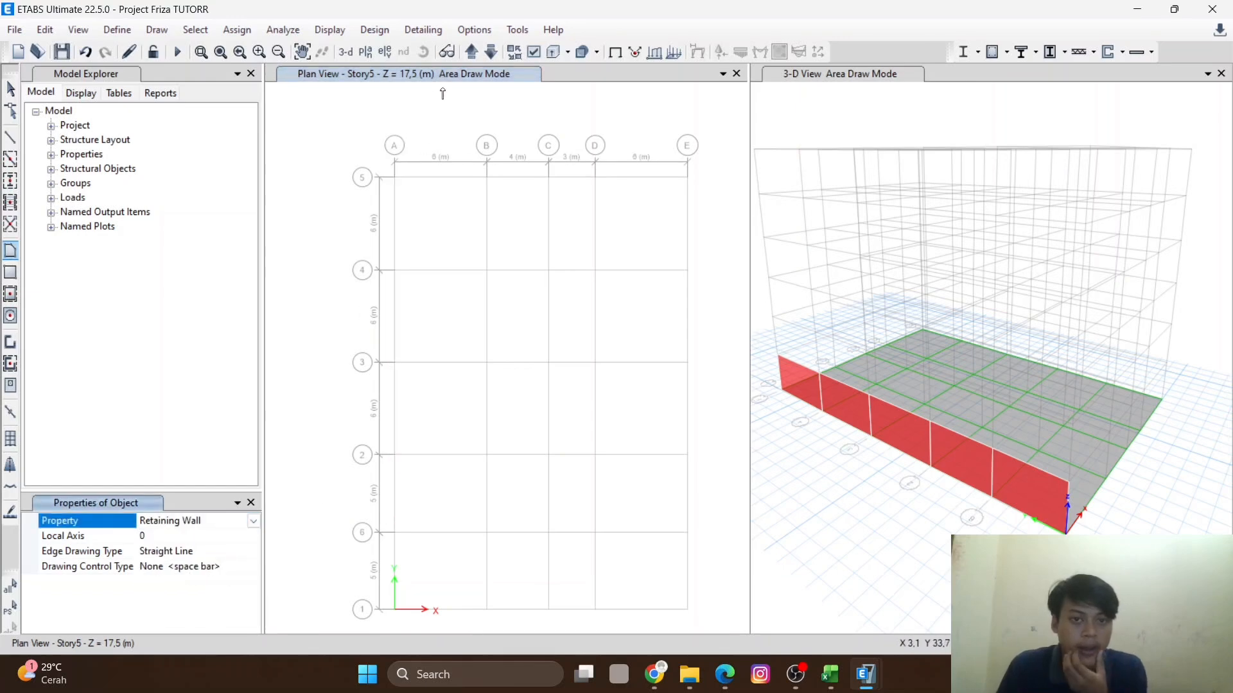
- Open elevation view 1 with Quick Draw Floor/Wall, then return to the Story6 plan view
left_click(386, 52)
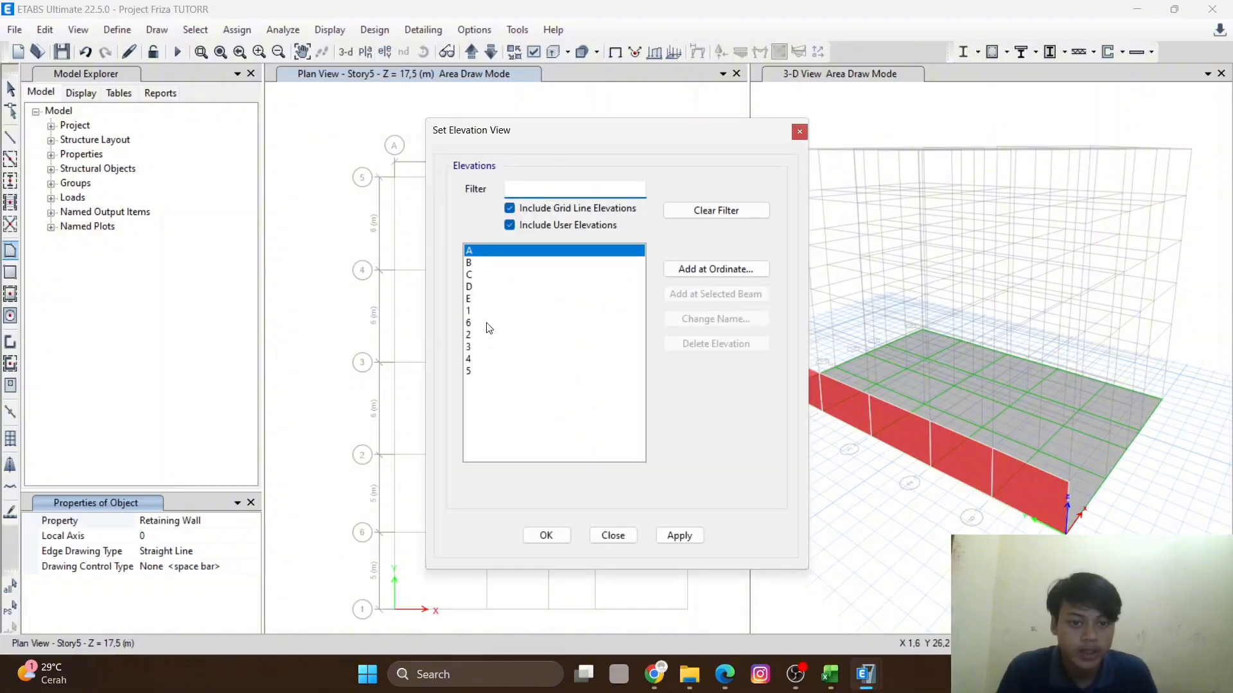
left_click(486, 312)
left_click(546, 536)
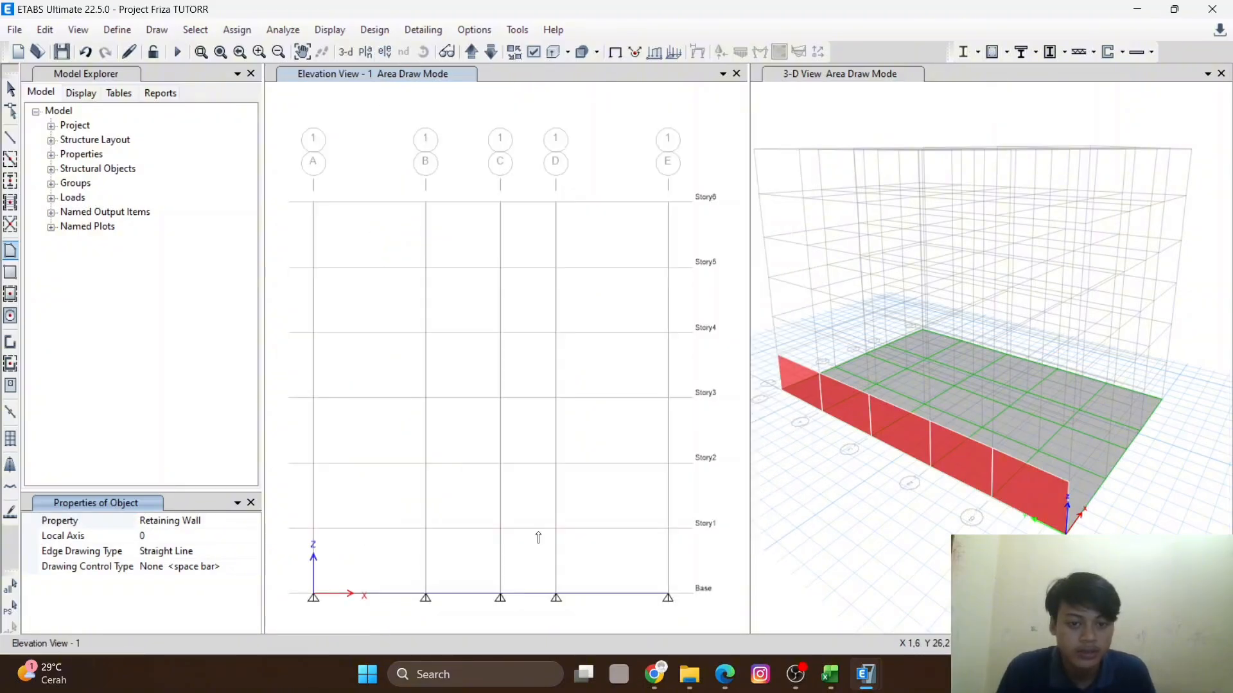
left_click(11, 295)
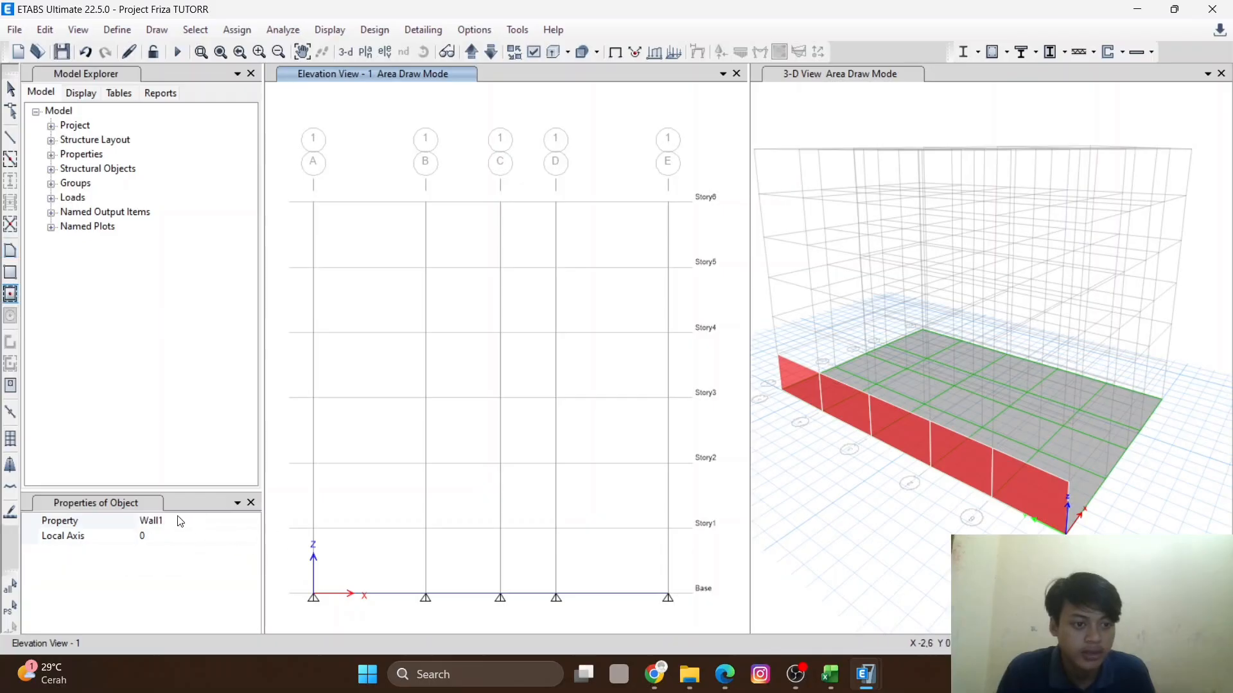
left_click(218, 520)
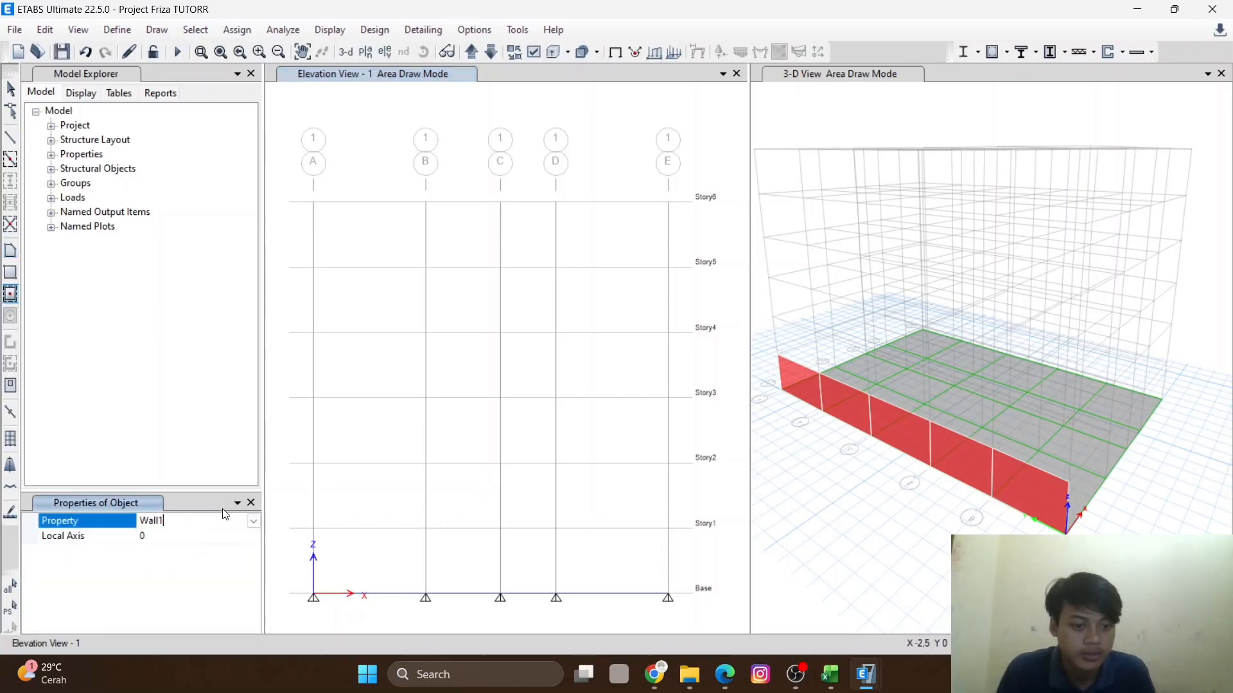
left_click(255, 521)
left_click(253, 521)
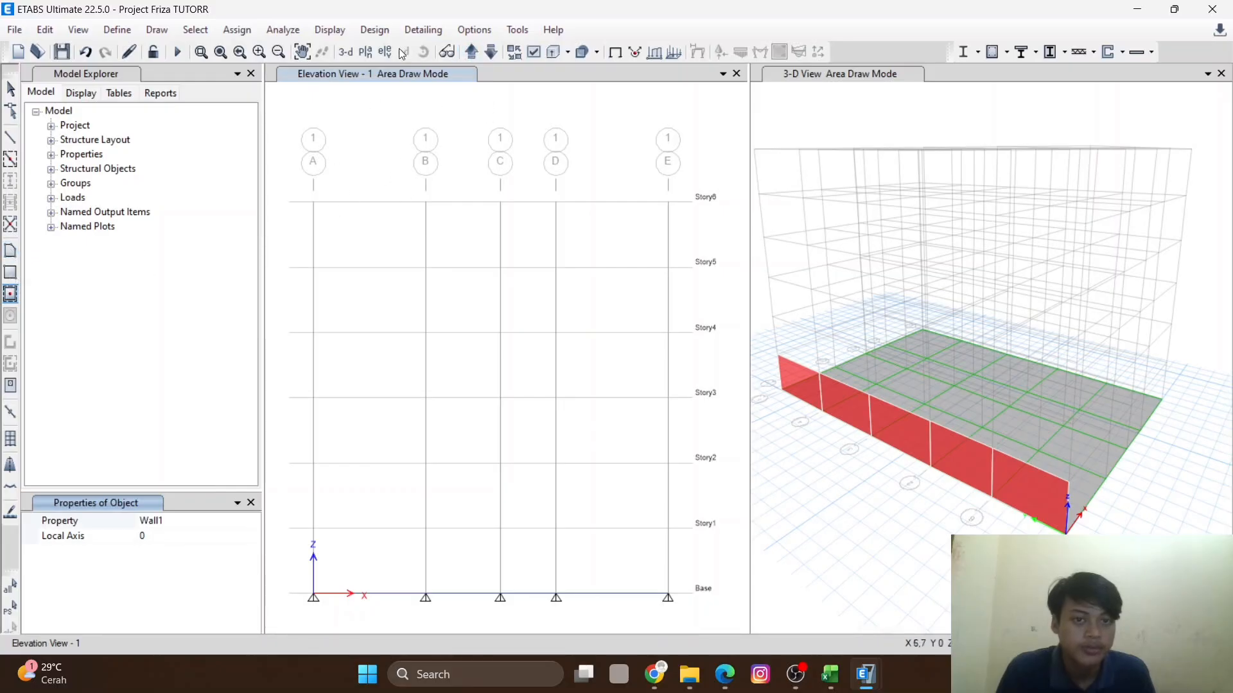
left_click(365, 51)
left_click(545, 530)
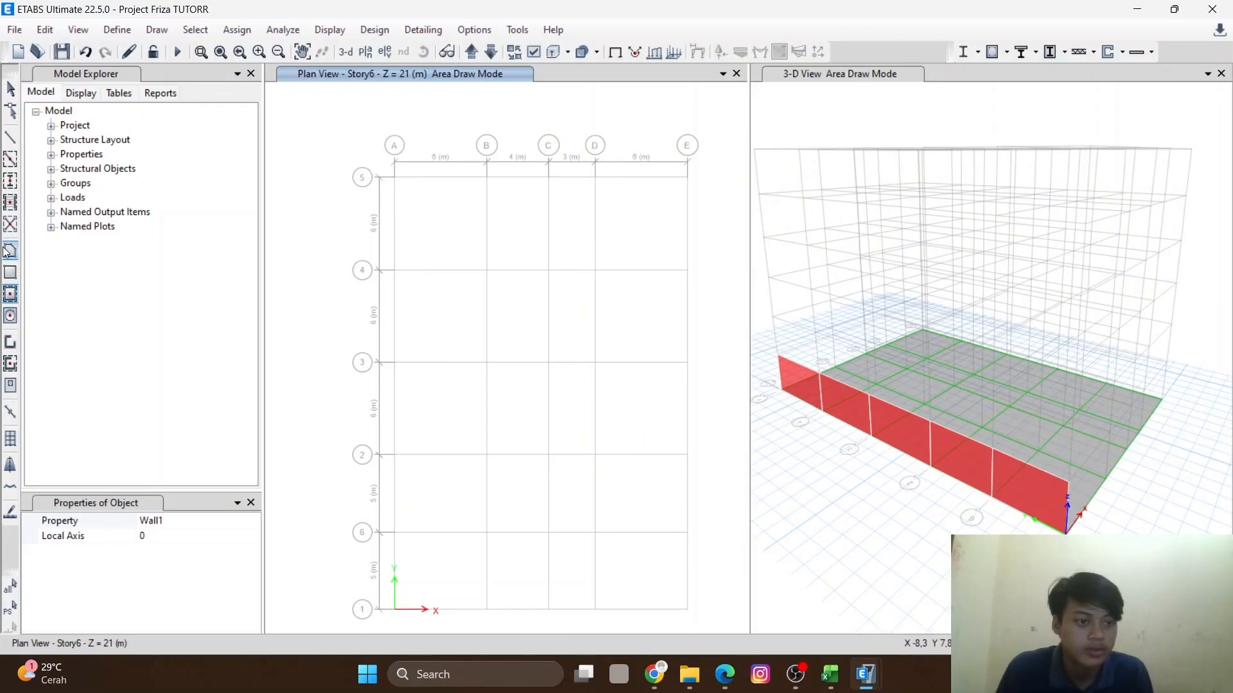
- Set the area drawing property to Retaining Wall and activate Quick Draw Floor/Wall with that property
left_click(11, 251)
left_click(251, 522)
left_click(253, 521)
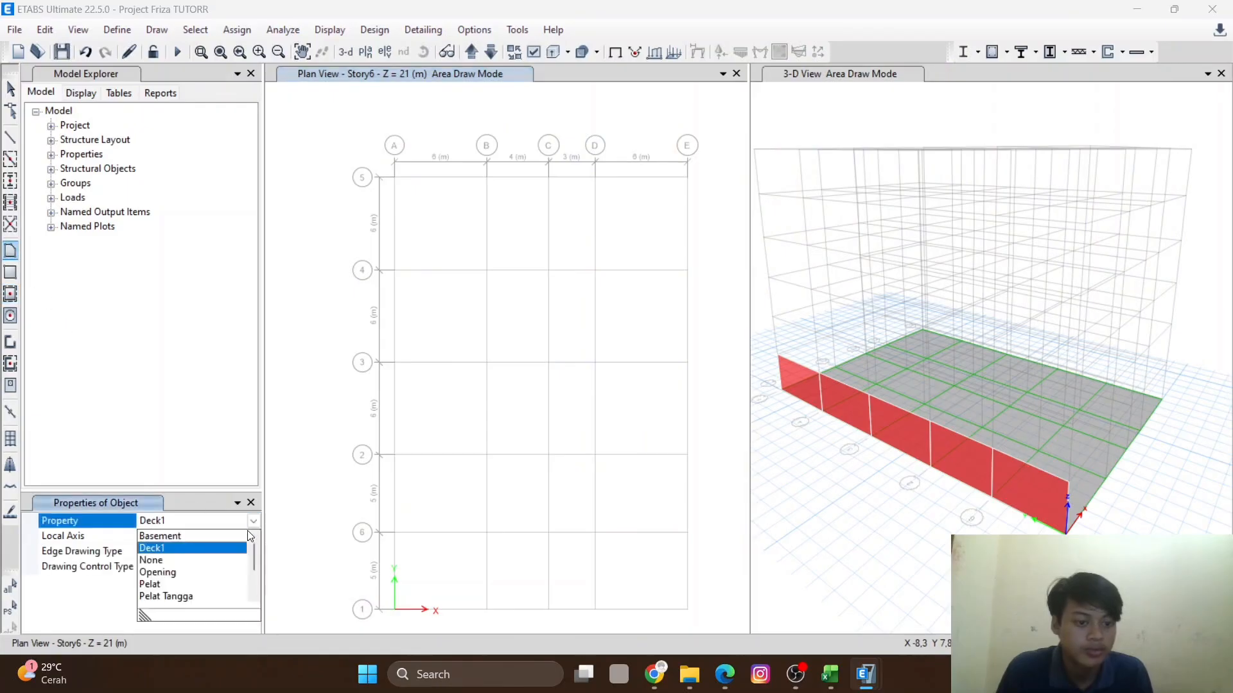
scroll(187, 599, "down", 2)
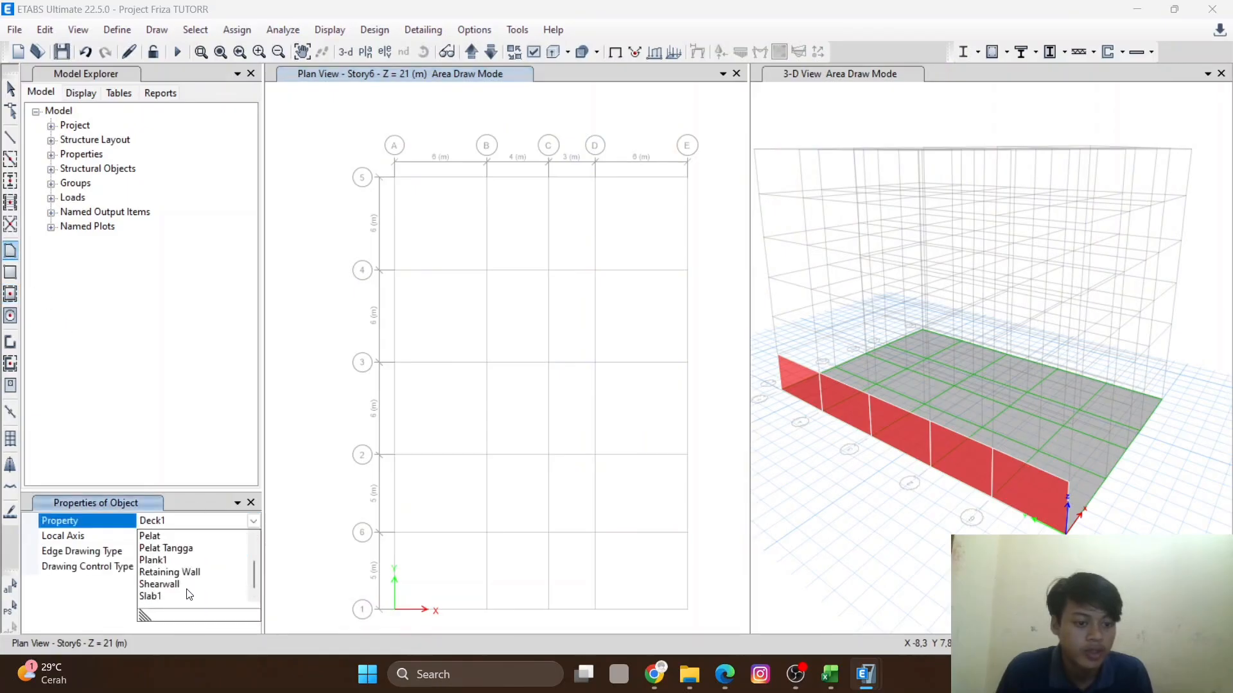
left_click(186, 577)
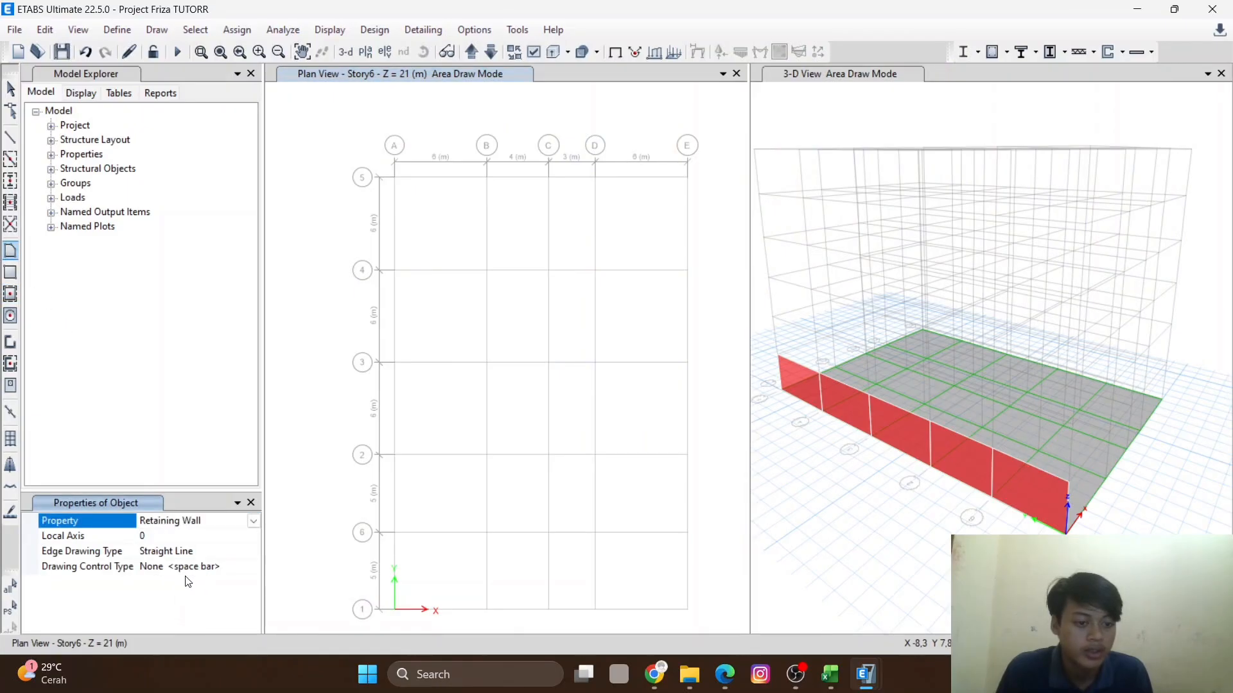
left_click(11, 294)
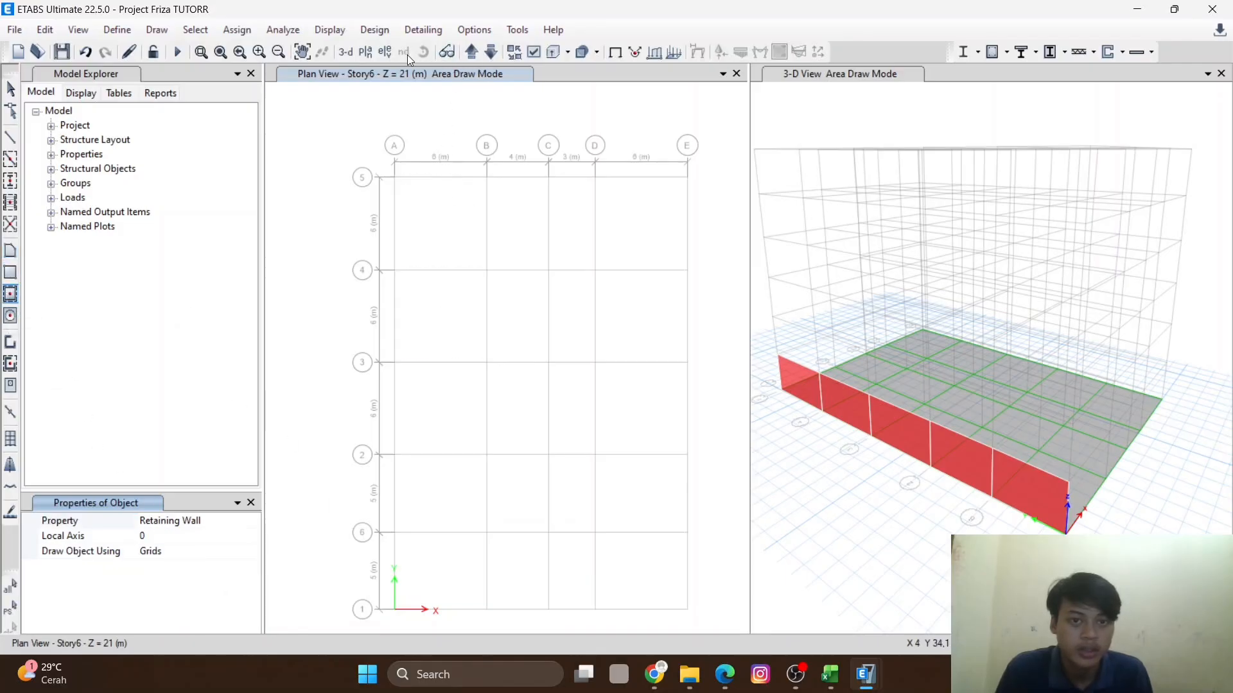
- Open elevation view 1 and draw Retaining Wall panels in all four bays between Base and Story1
left_click(383, 52)
left_click(481, 312)
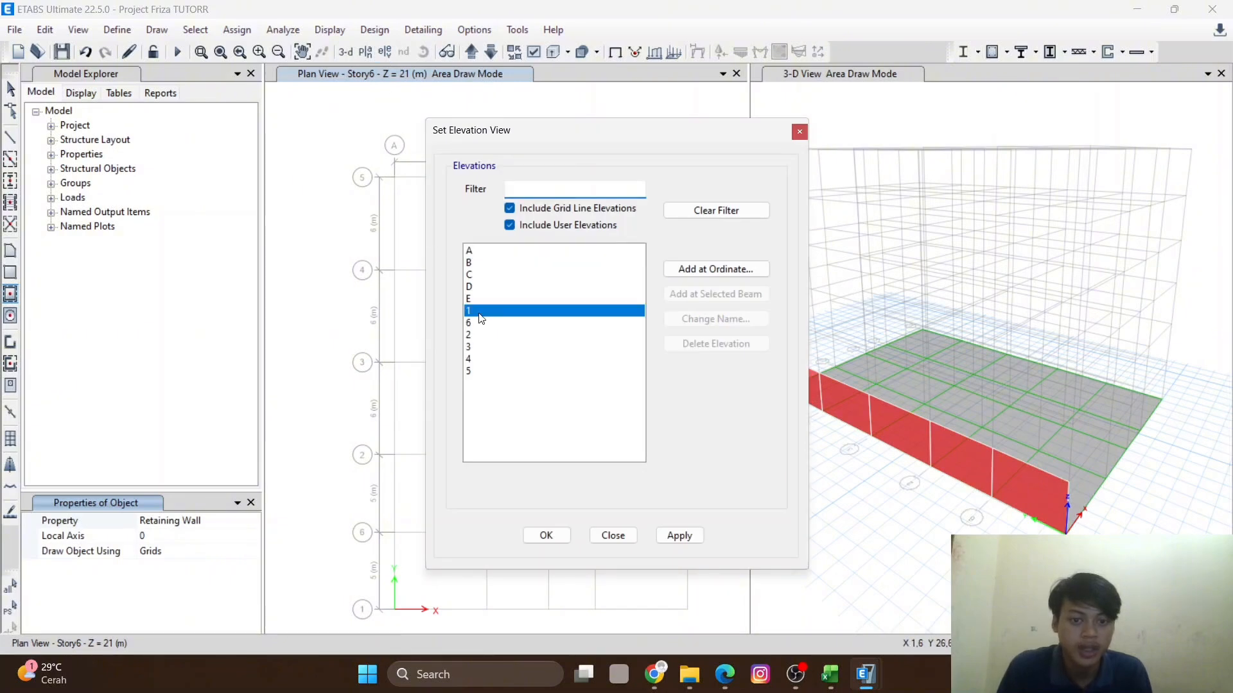
left_click(545, 535)
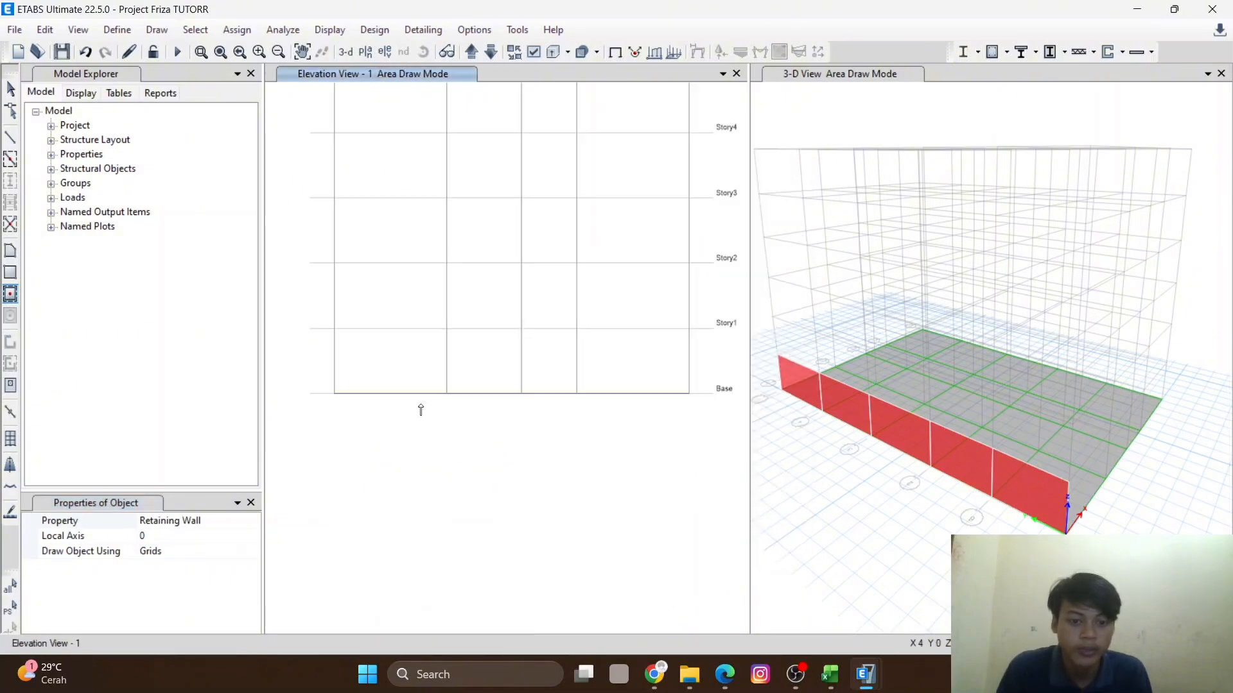
left_click(412, 367)
left_click(482, 363)
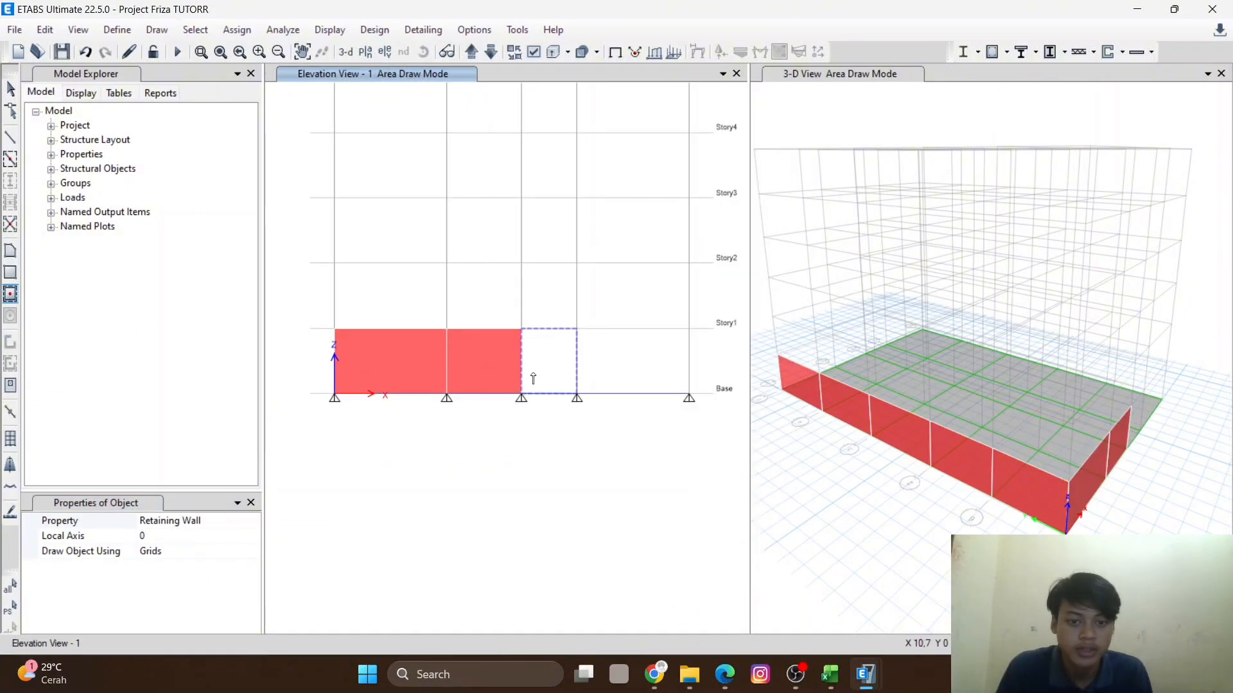
left_click(547, 364)
left_click(601, 365)
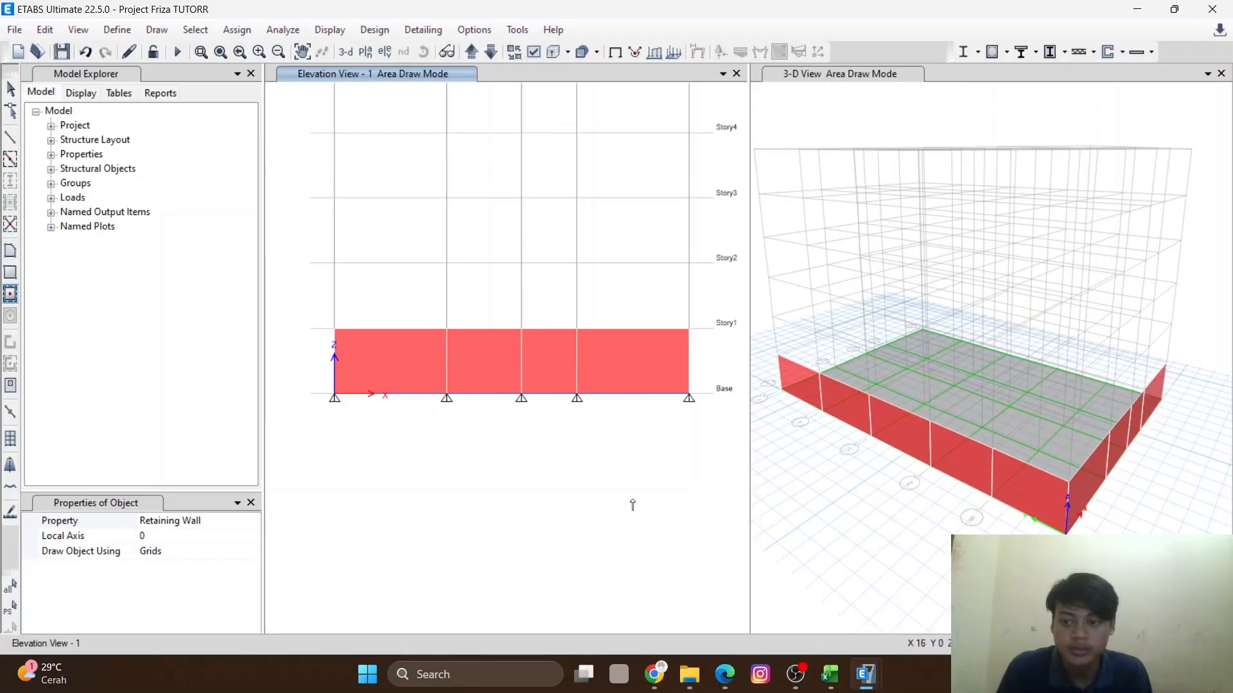
scroll(1025, 427, "down", 2)
scroll(1001, 462, "up", 10)
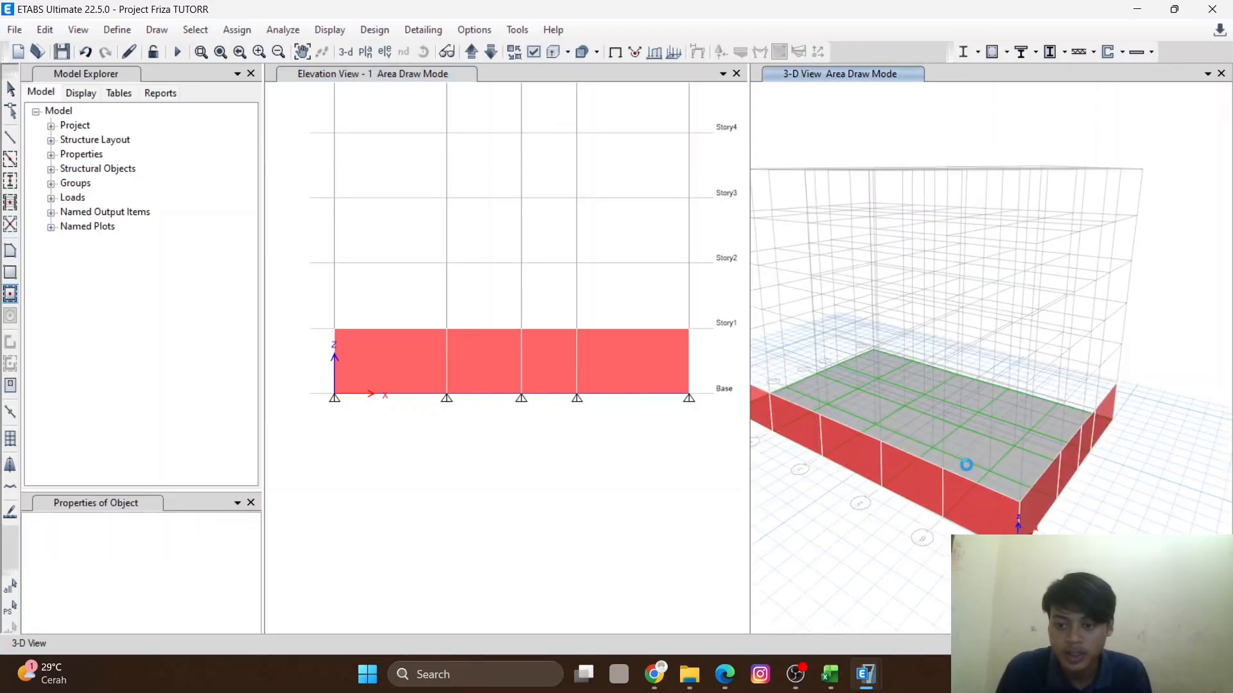
scroll(1016, 495, "down", 10)
scroll(918, 495, "up", 6)
middle_click_drag(916, 495, 925, 513)
scroll(924, 514, "up", 3)
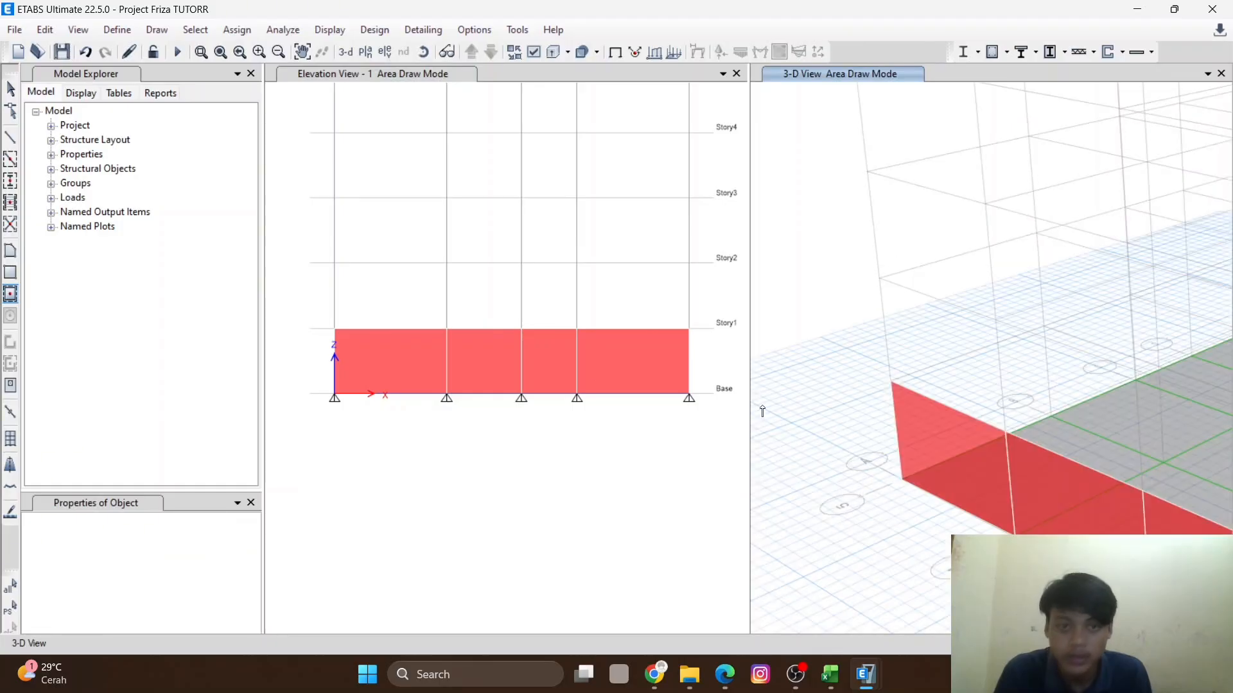
- Show elevation view 5 in the second window, then switch that window back to the 3D view
left_click(385, 53)
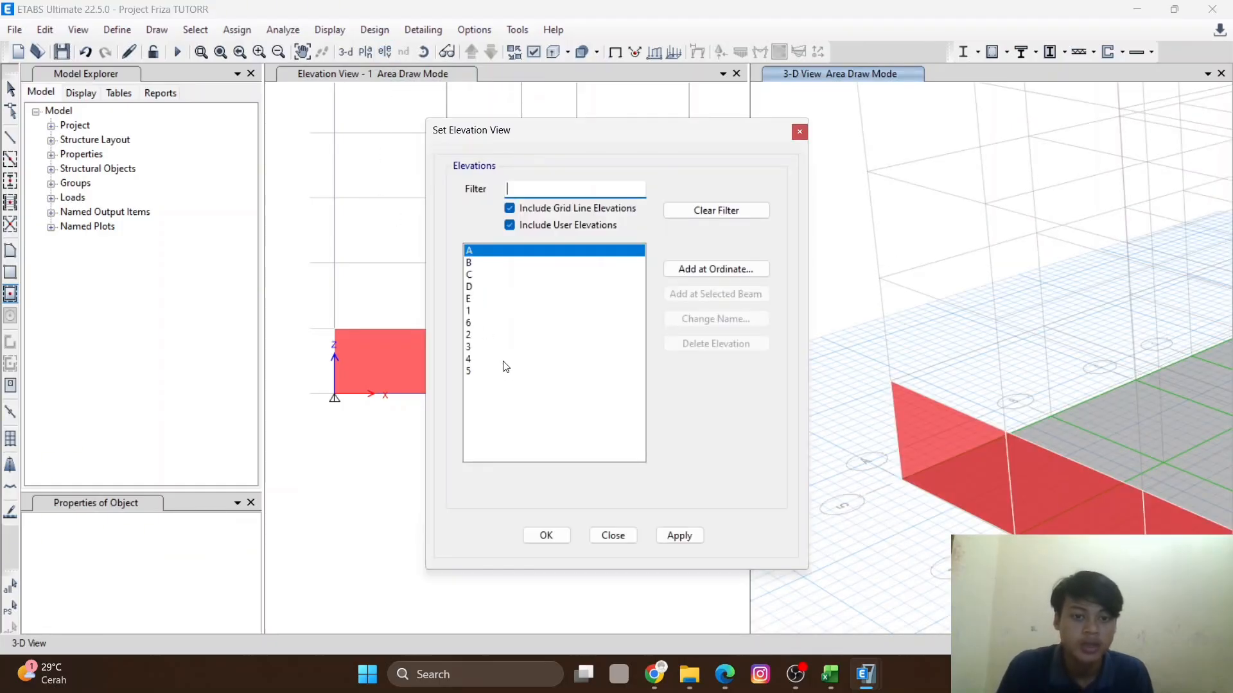
left_click(469, 373)
left_click(674, 537)
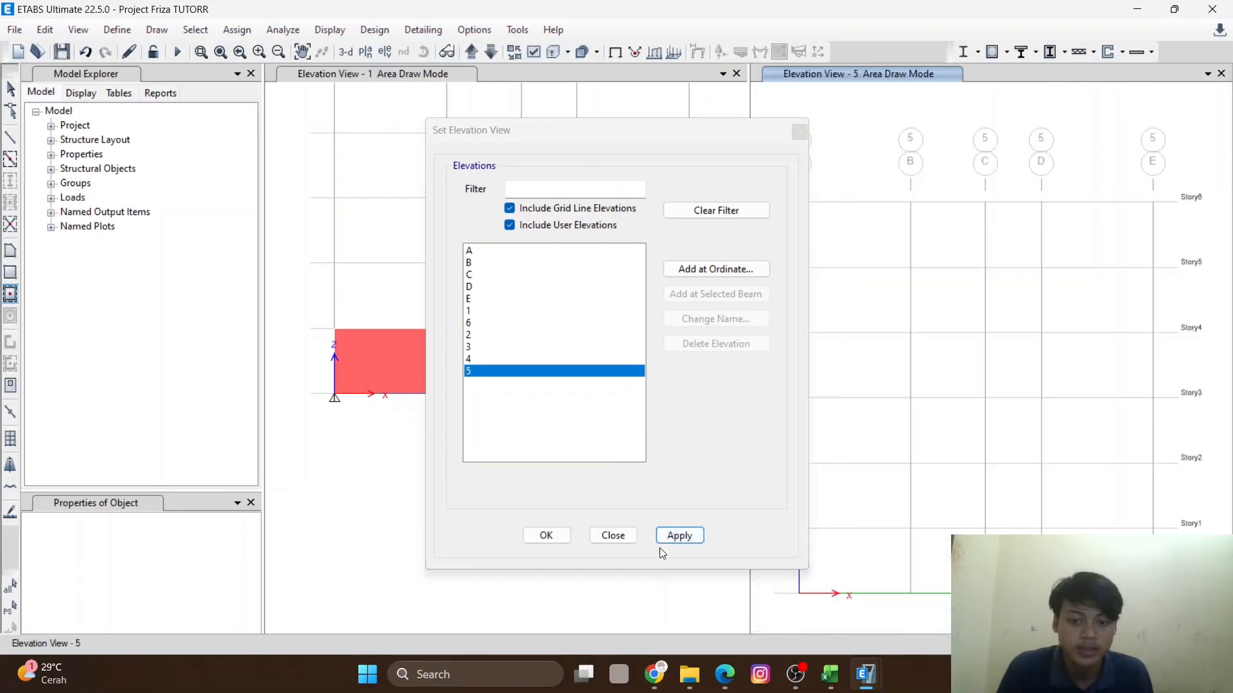
left_click(547, 537)
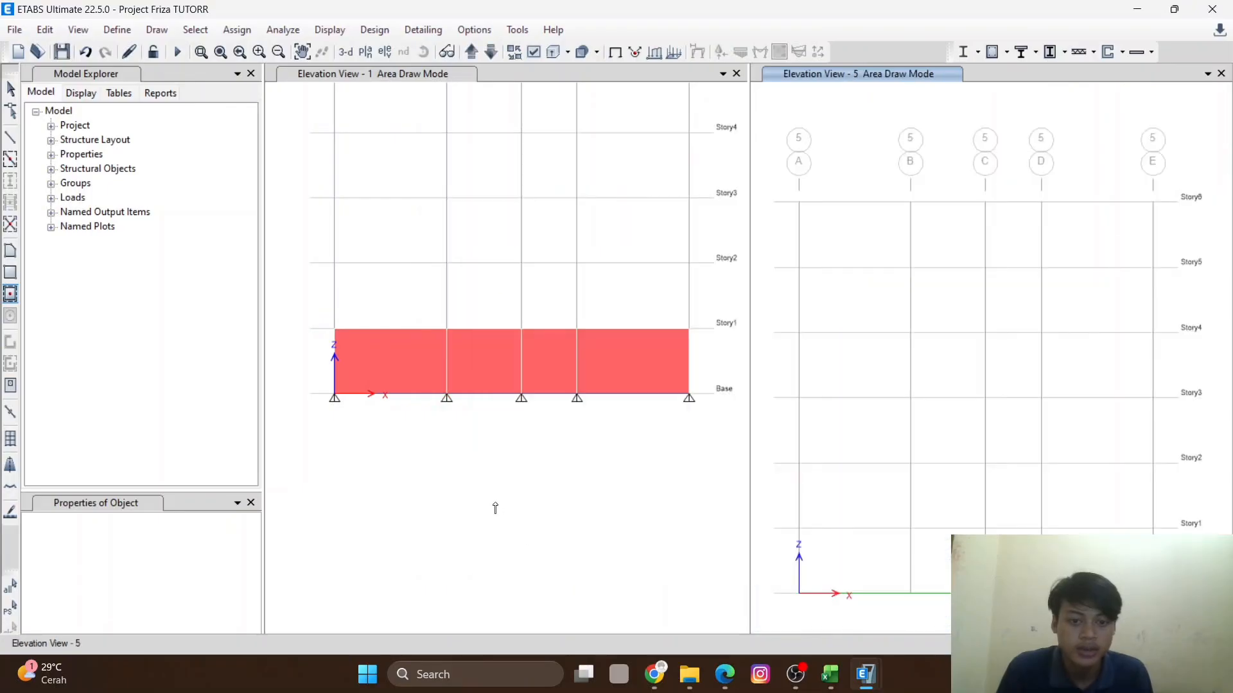
left_click(476, 523)
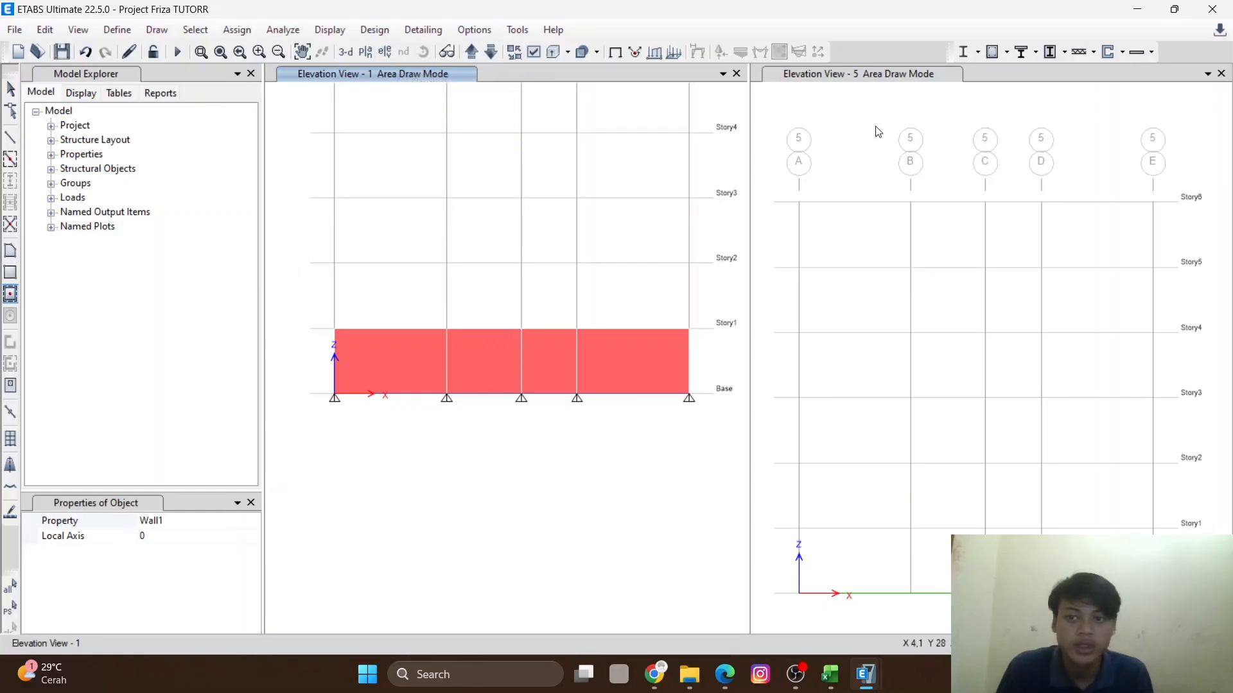
left_click(878, 132)
left_click(345, 52)
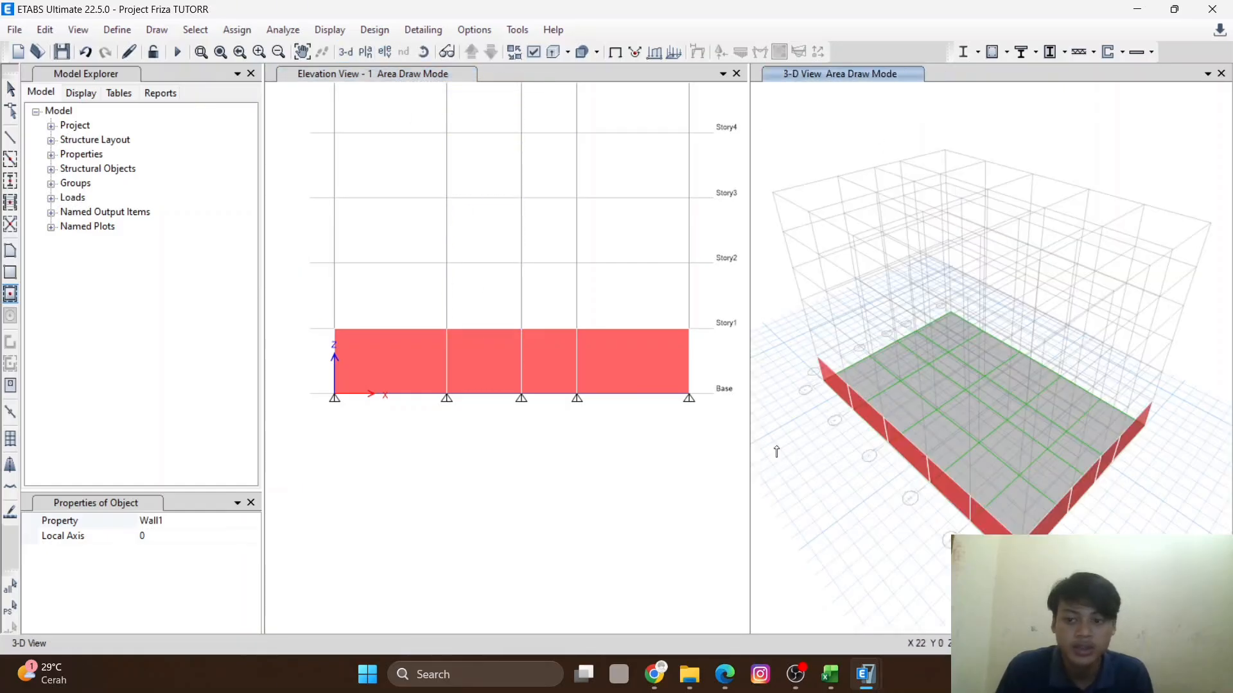
scroll(954, 435, "up", 4)
scroll(951, 441, "down", 2)
scroll(951, 441, "down", 2)
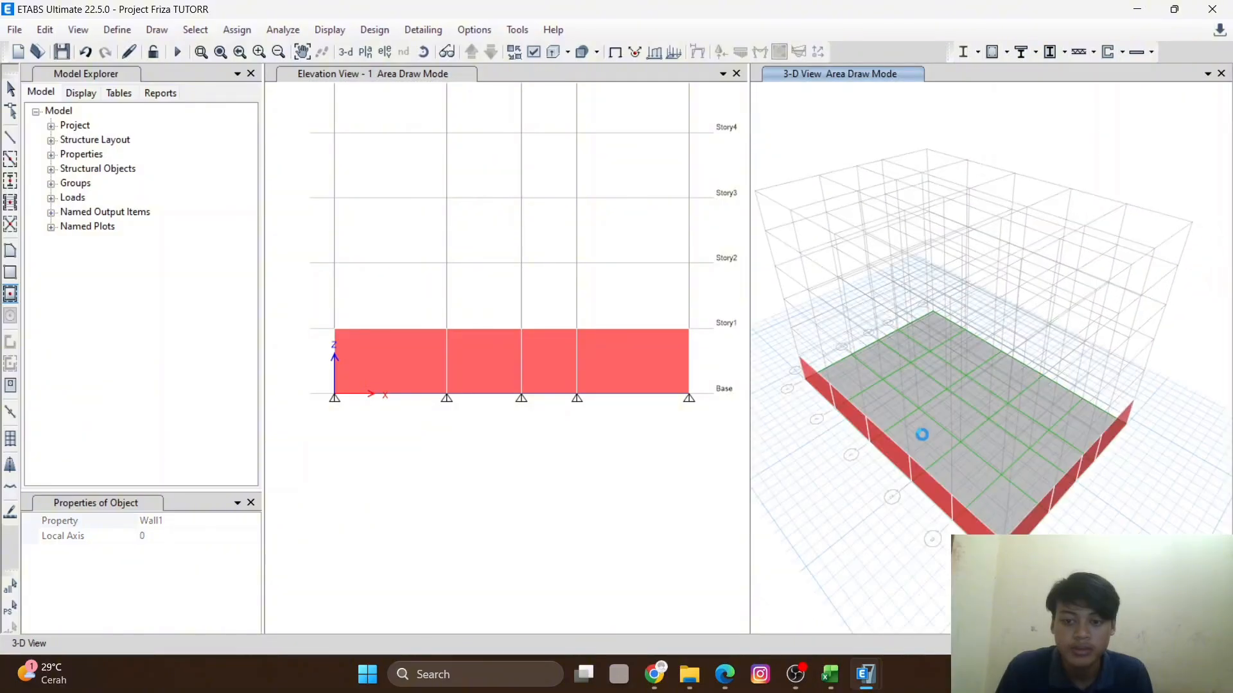
- Open elevation view 5, pick the floor drawing tool, then return to the Story6 plan view
left_click(433, 489)
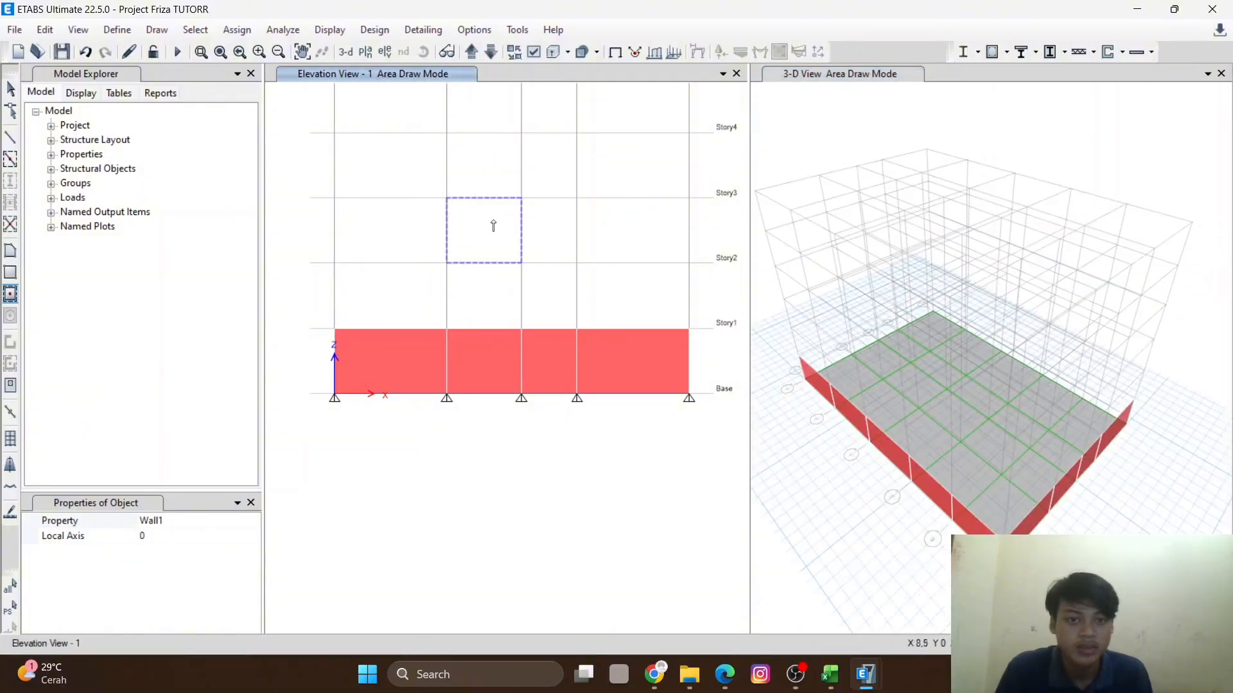
left_click(383, 53)
left_click(496, 373)
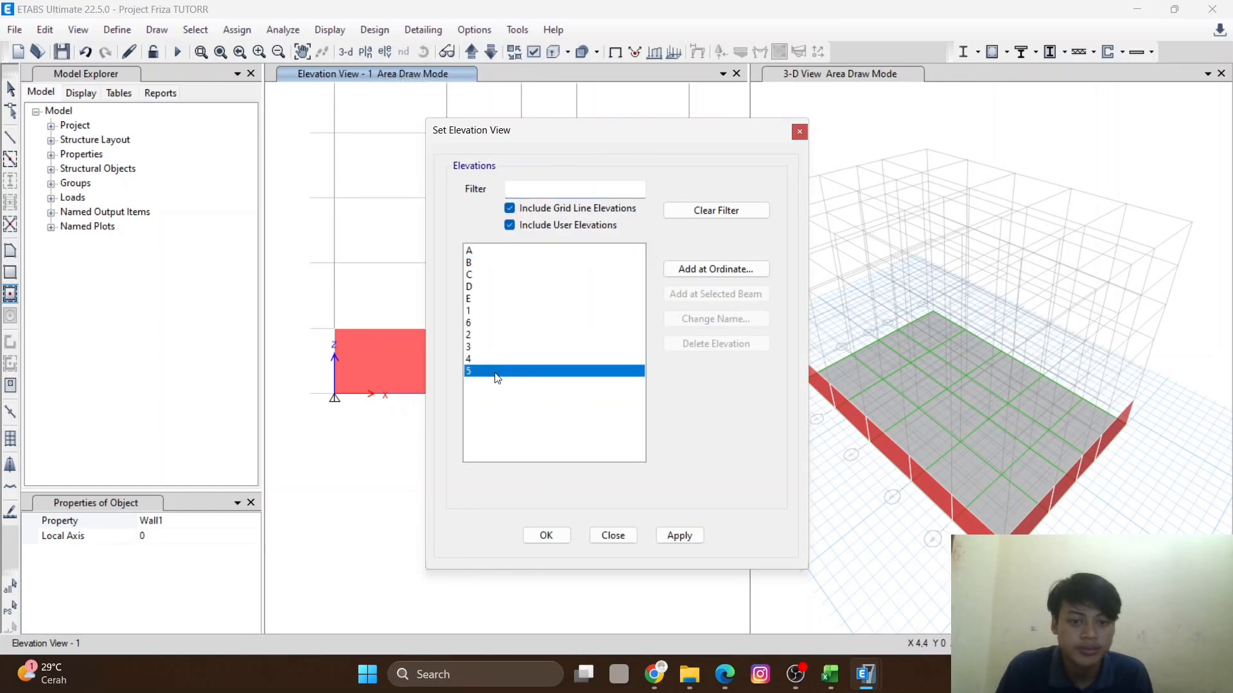
left_click(556, 537)
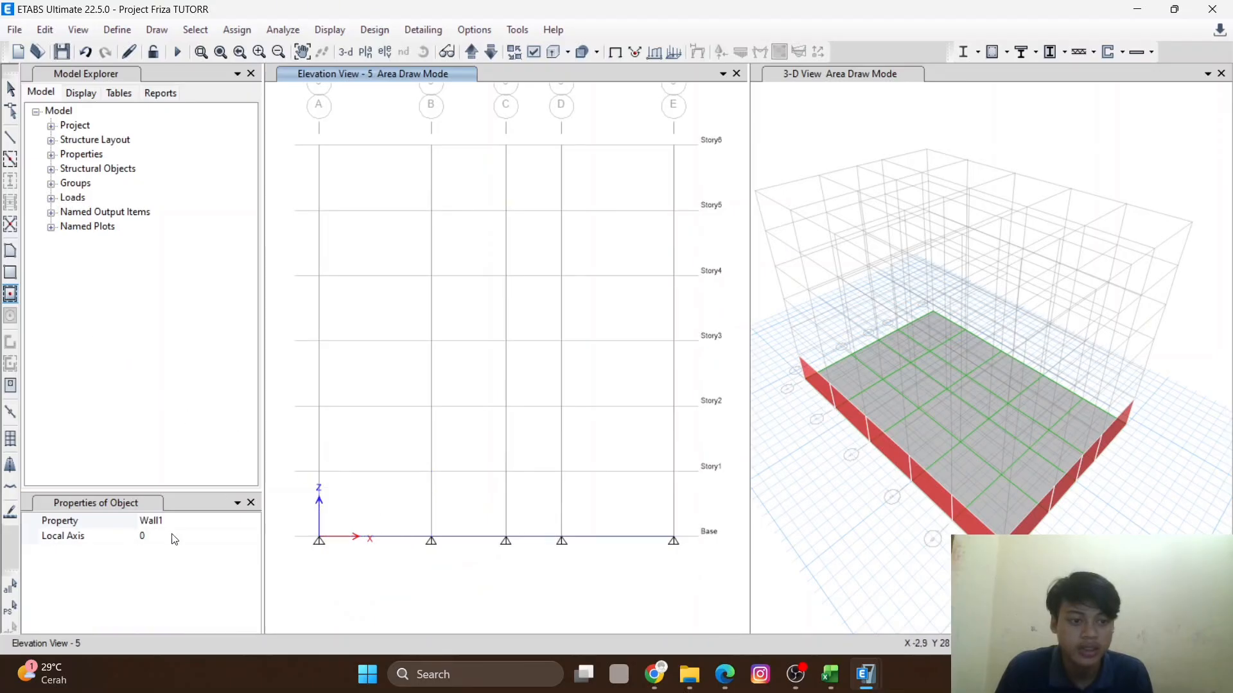
left_click(10, 250)
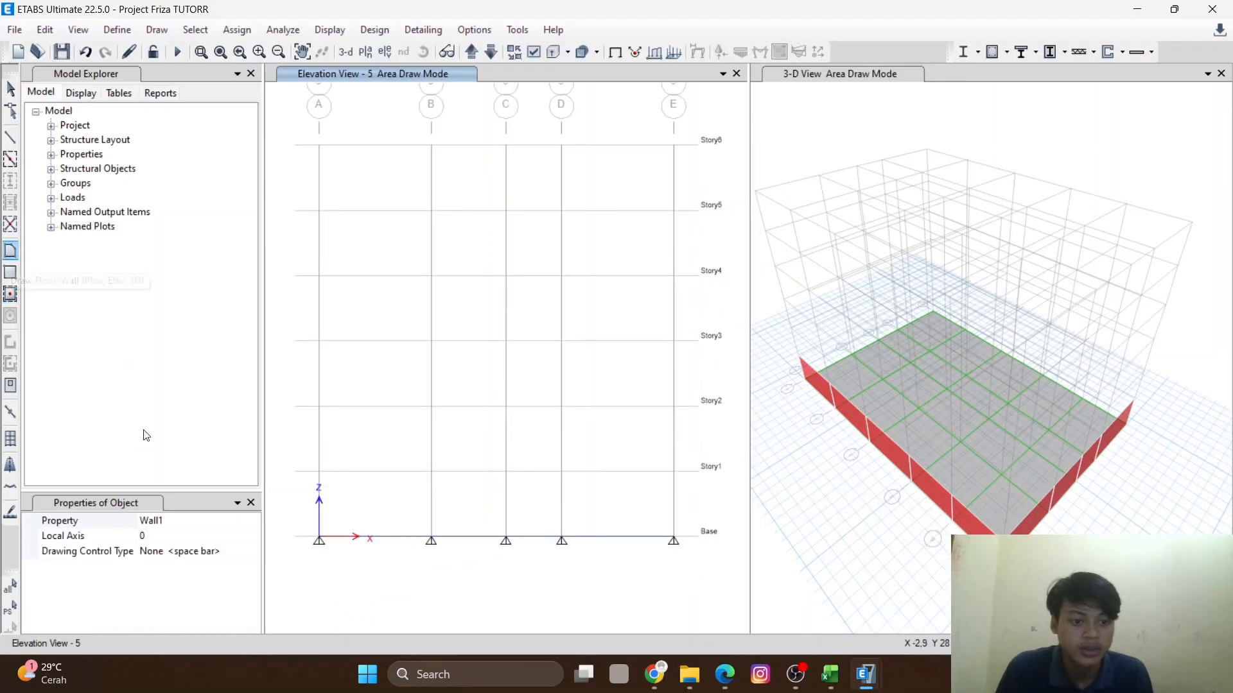
left_click(371, 53)
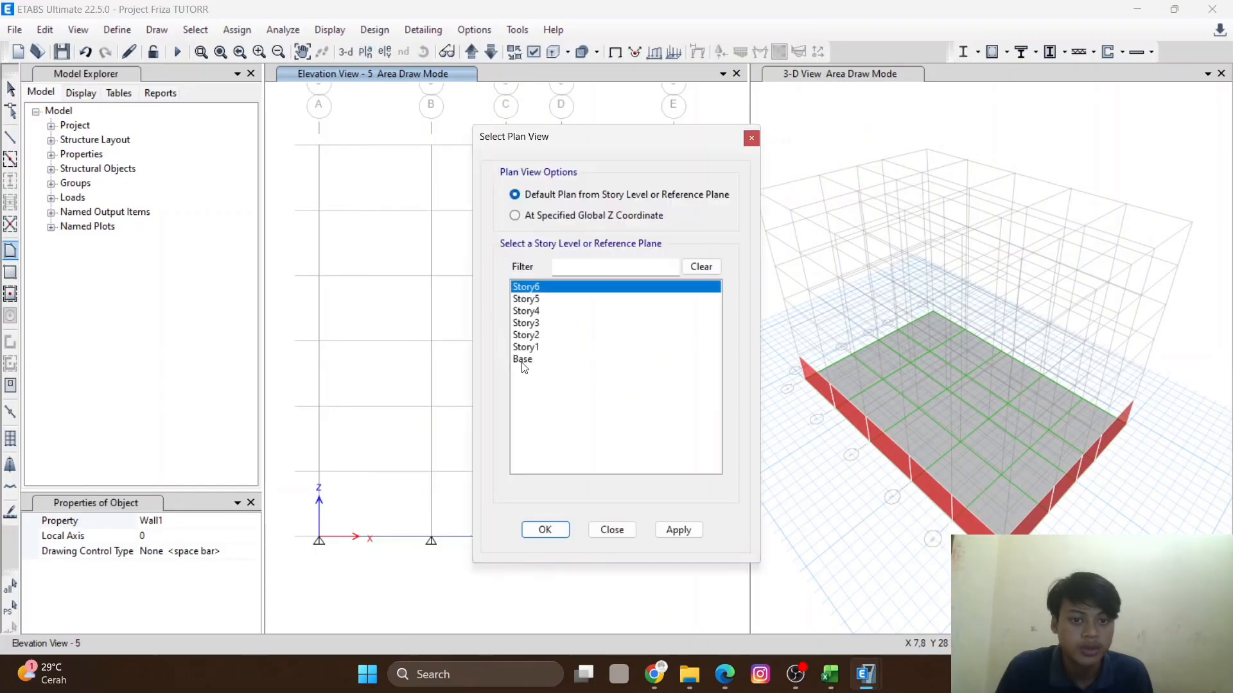
left_click(545, 530)
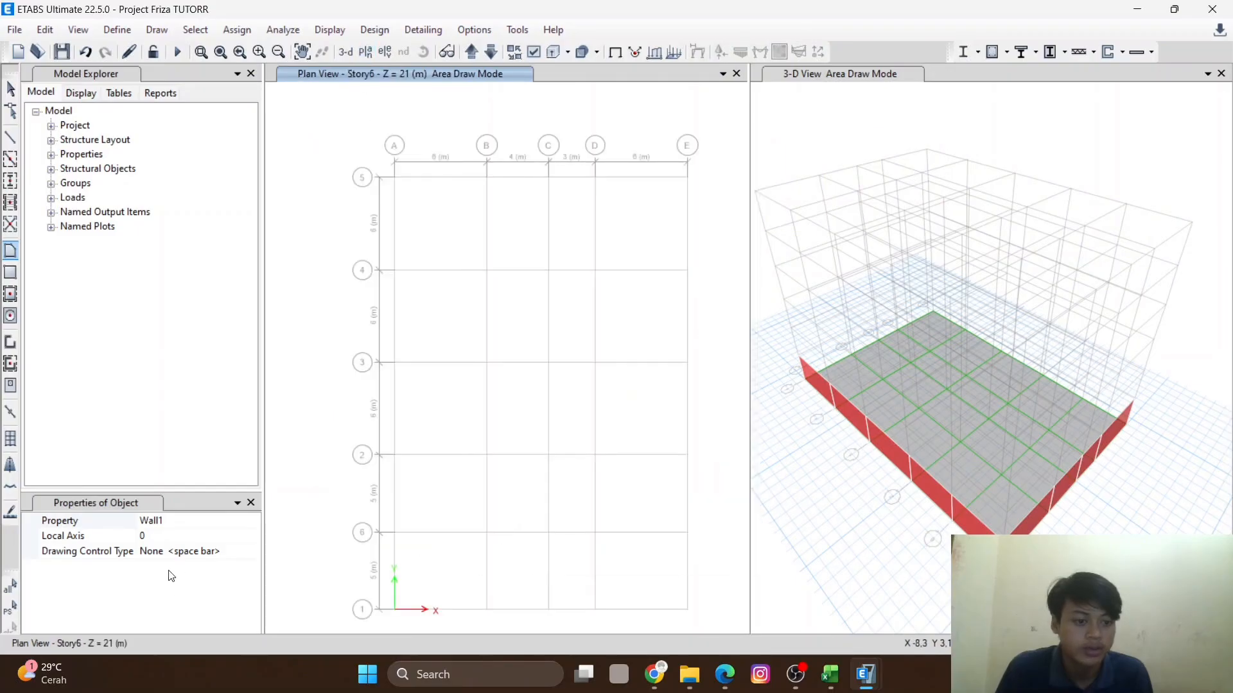
- Choose Retaining Wall as the area property in the floor drawing tool and switch to Quick Draw Floor/Wall
left_click(10, 251)
left_click(160, 520)
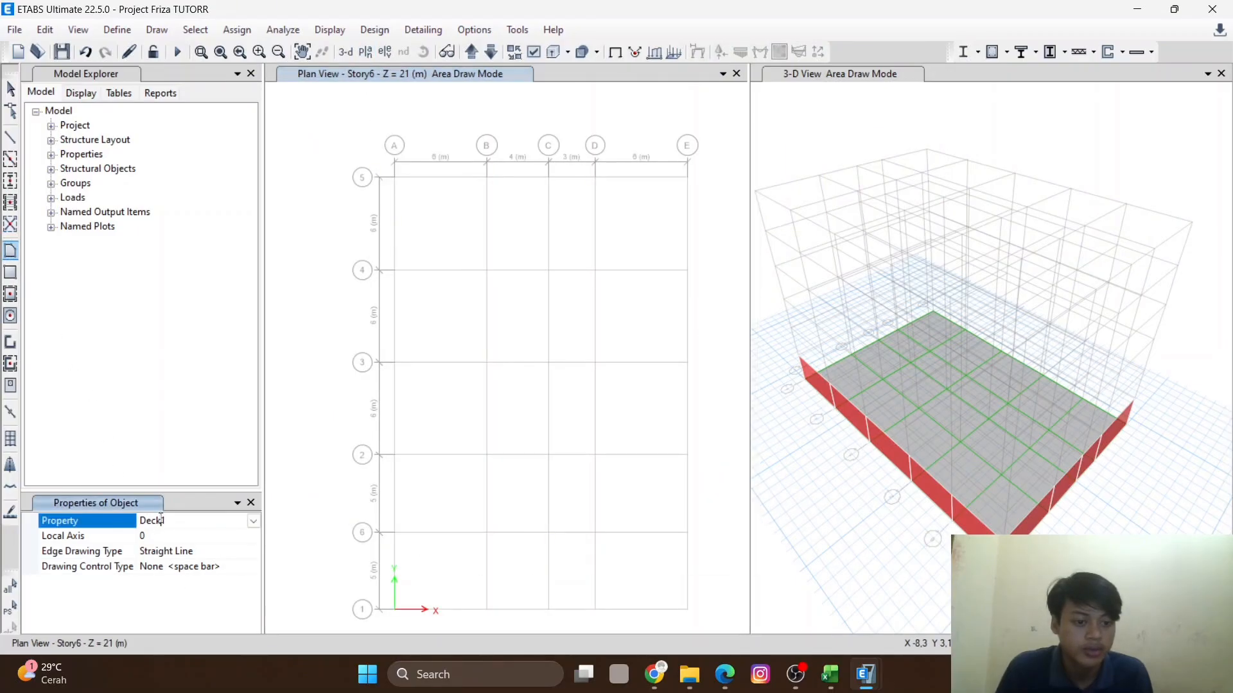
left_click(254, 522)
scroll(181, 594, "down", 1)
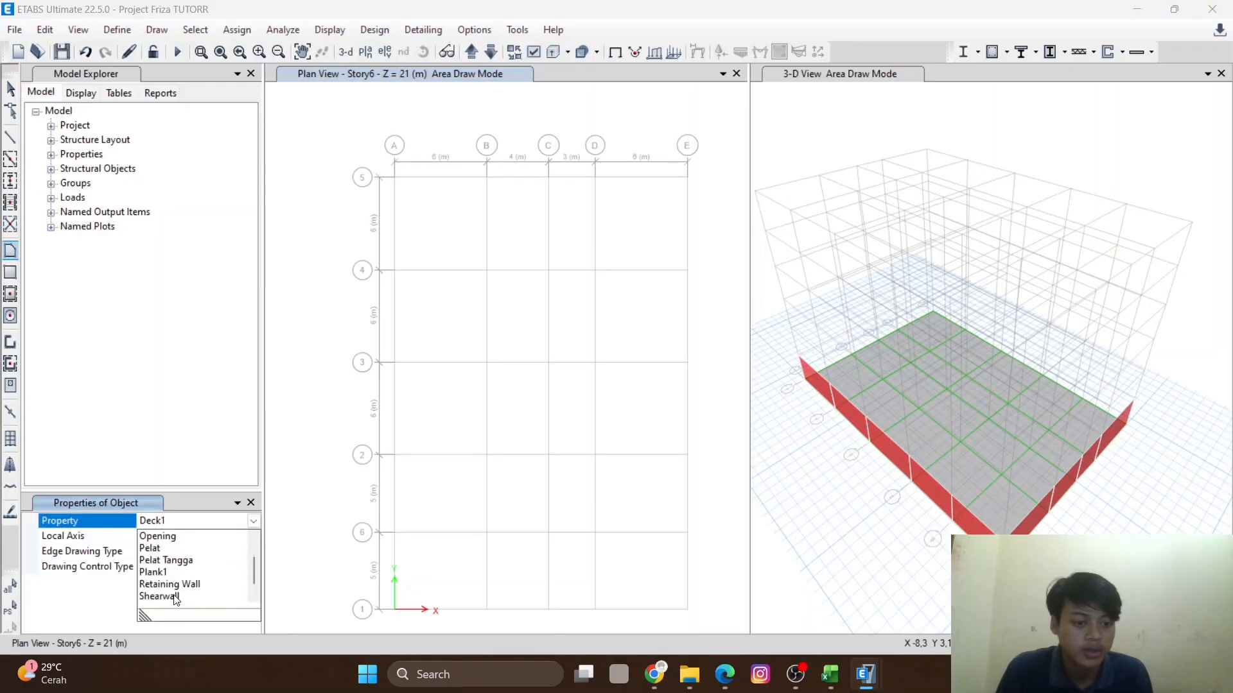
left_click(178, 585)
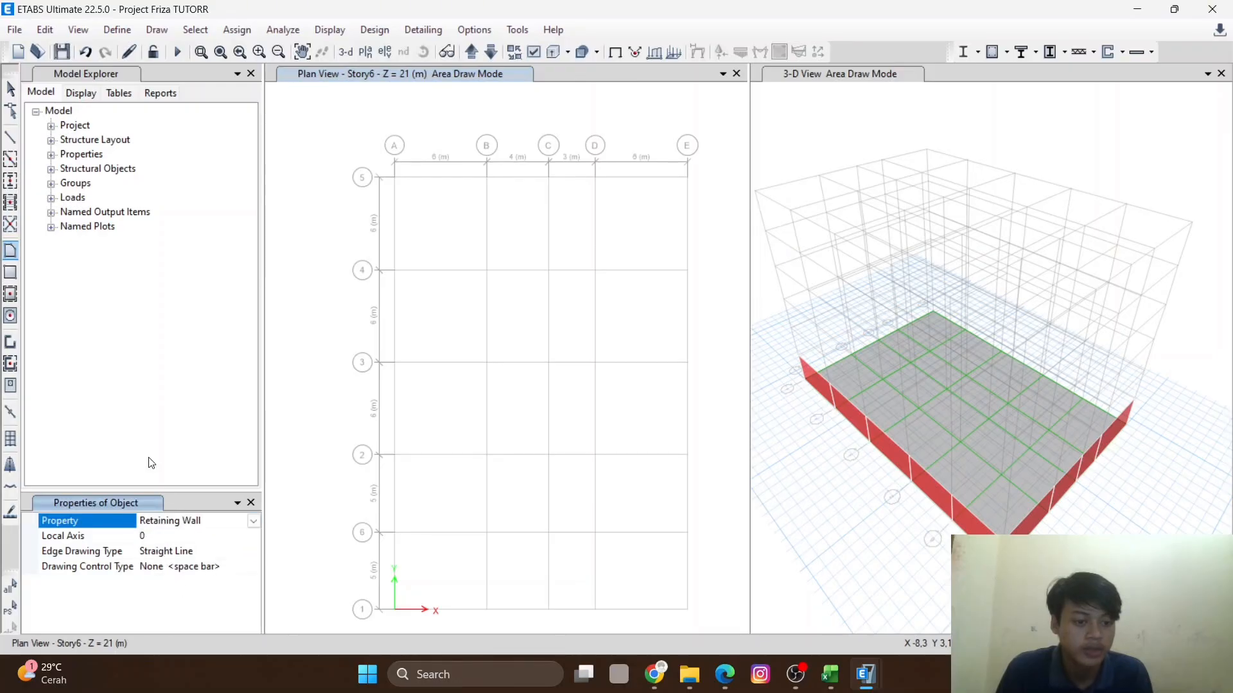
left_click(10, 293)
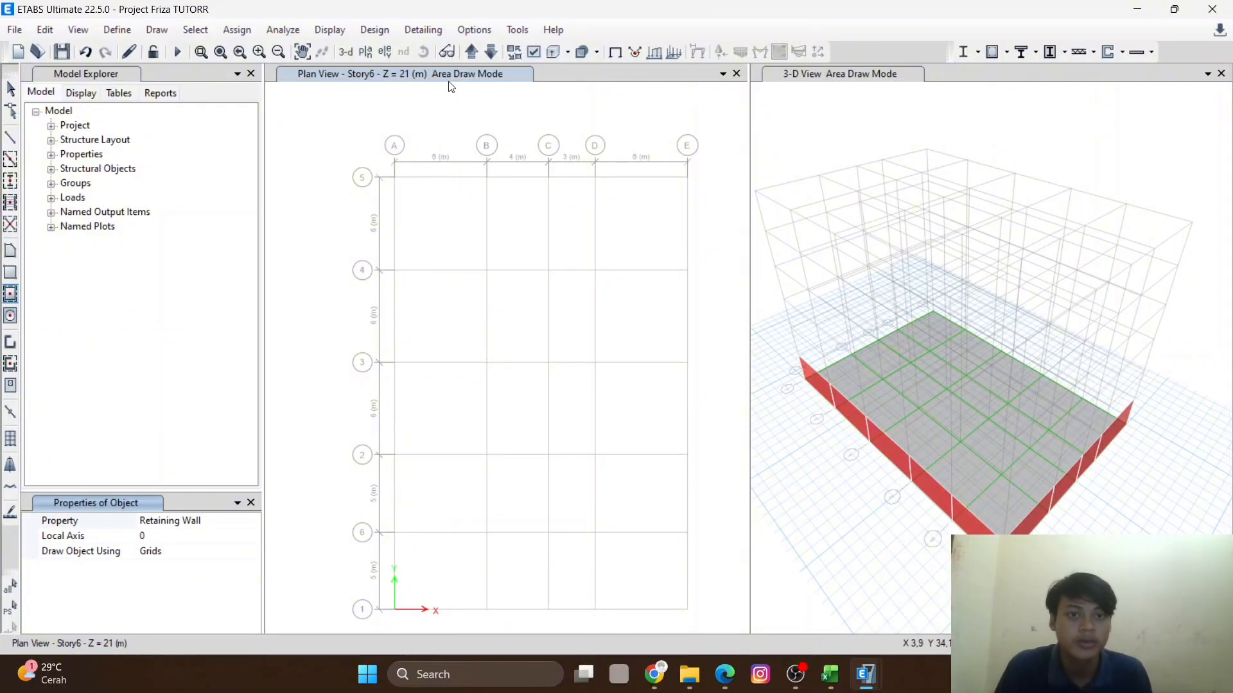
- Open elevation view 5 and draw Retaining Wall panels in all four bays between Base and Story1
left_click(386, 52)
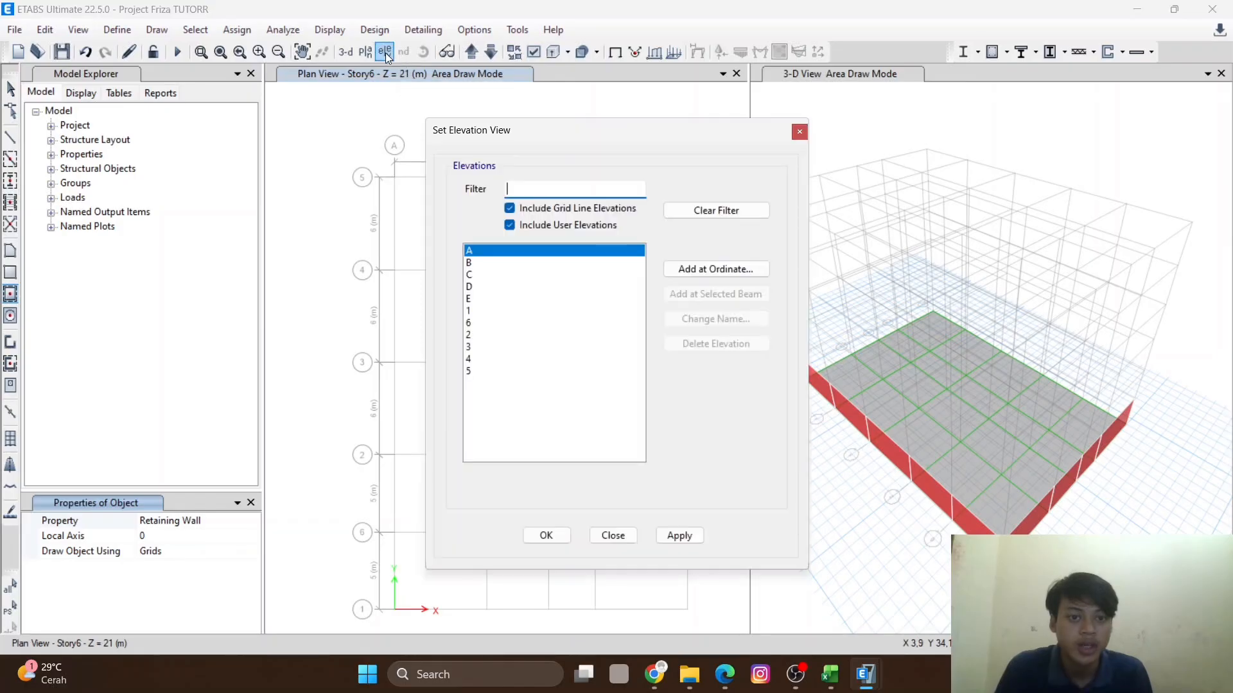
left_click(493, 313)
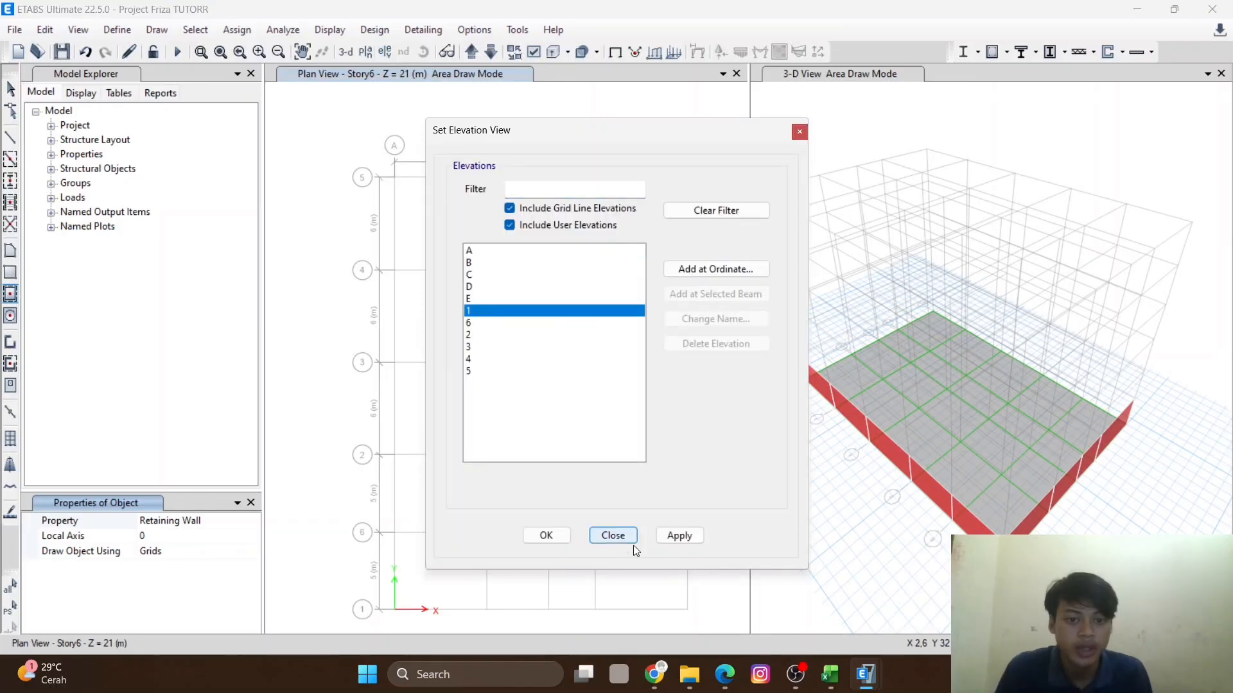
left_click(677, 536)
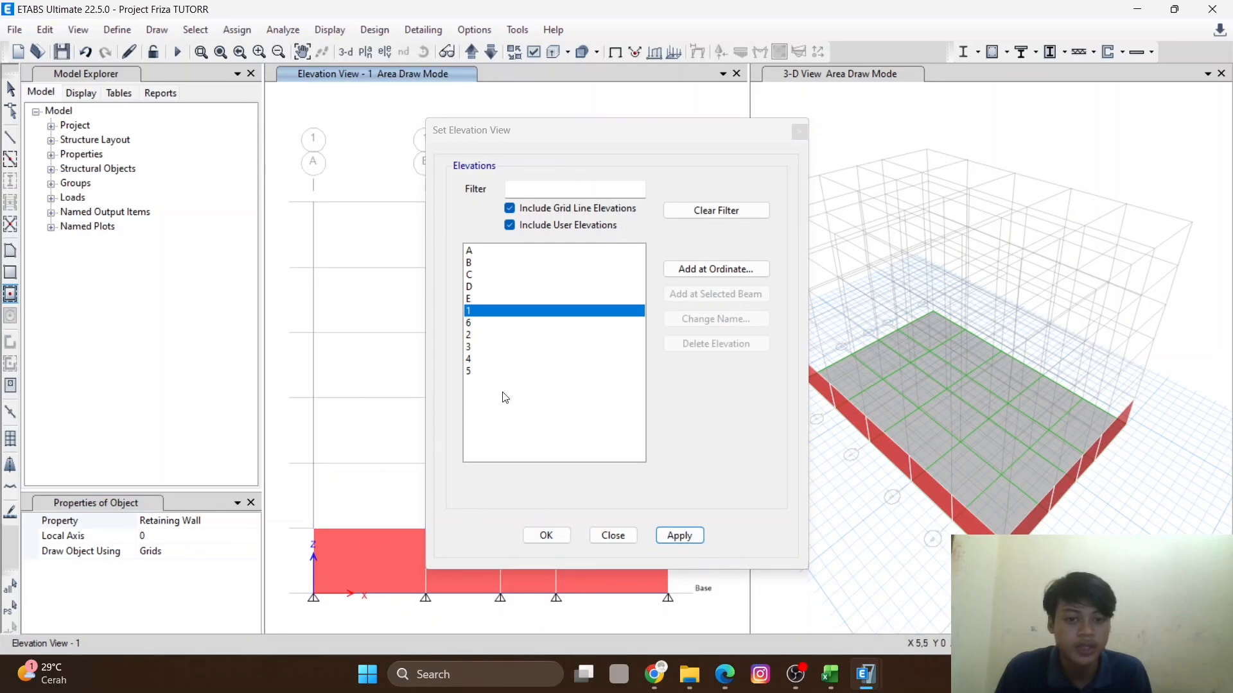
left_click(489, 374)
left_click(703, 542)
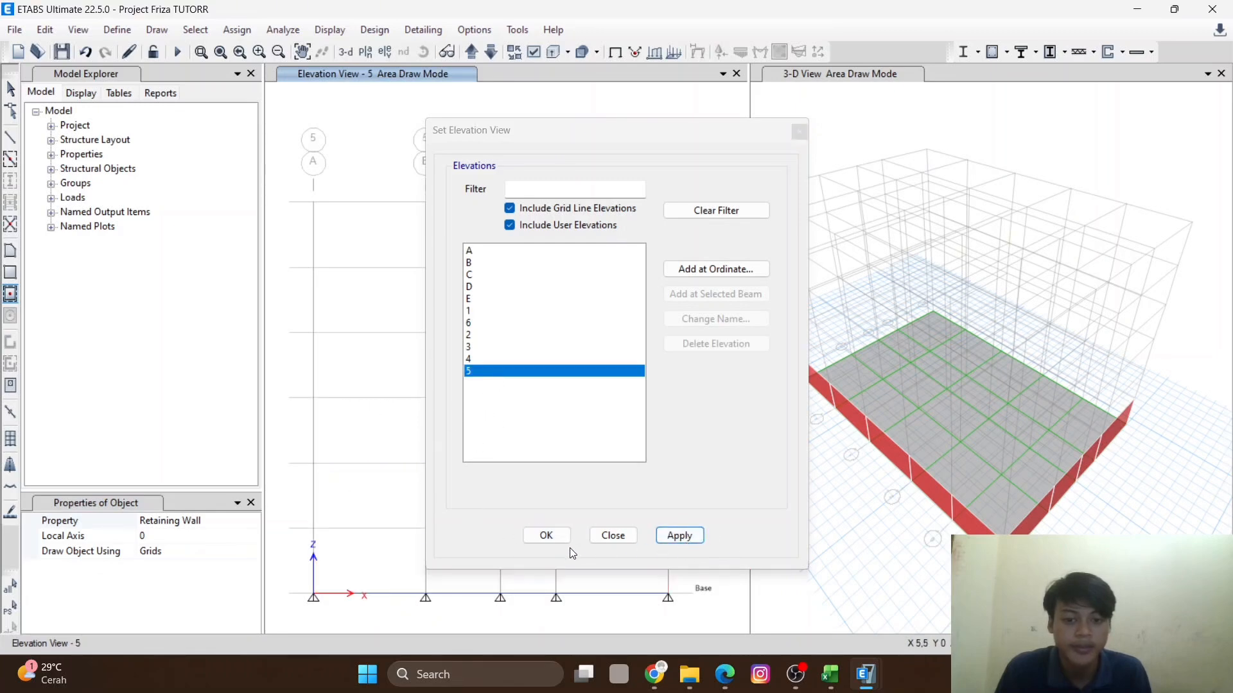
left_click(547, 536)
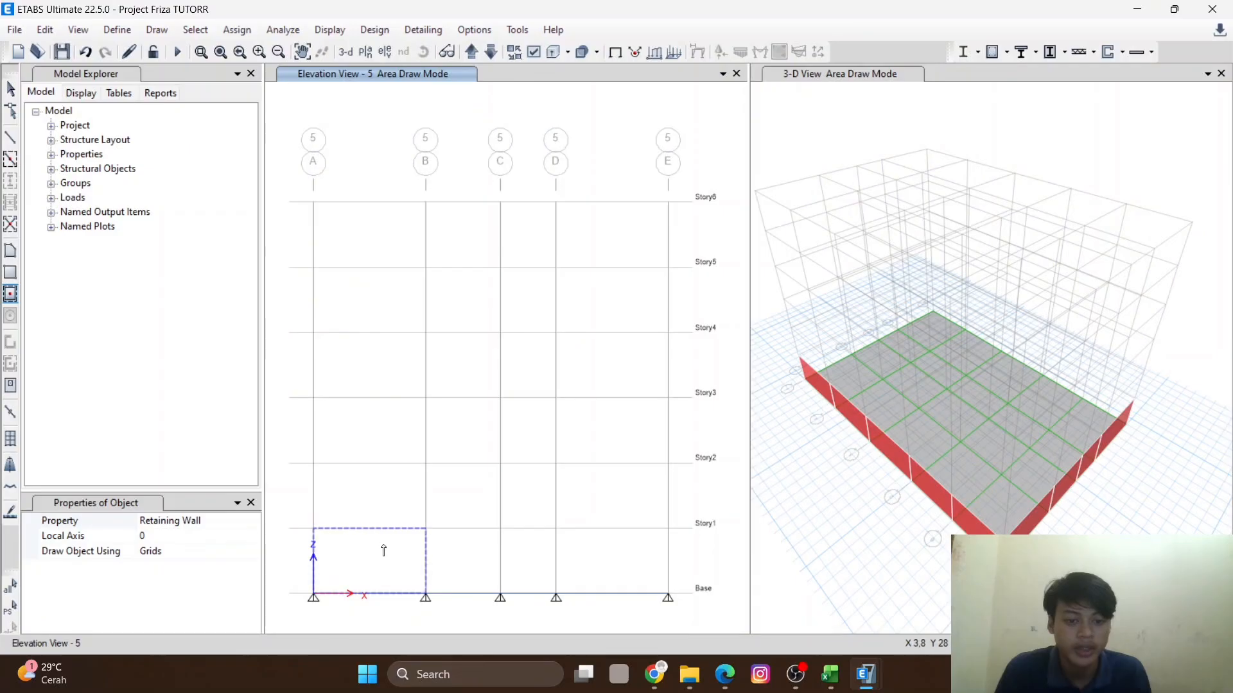
left_click(384, 553)
left_click(456, 567)
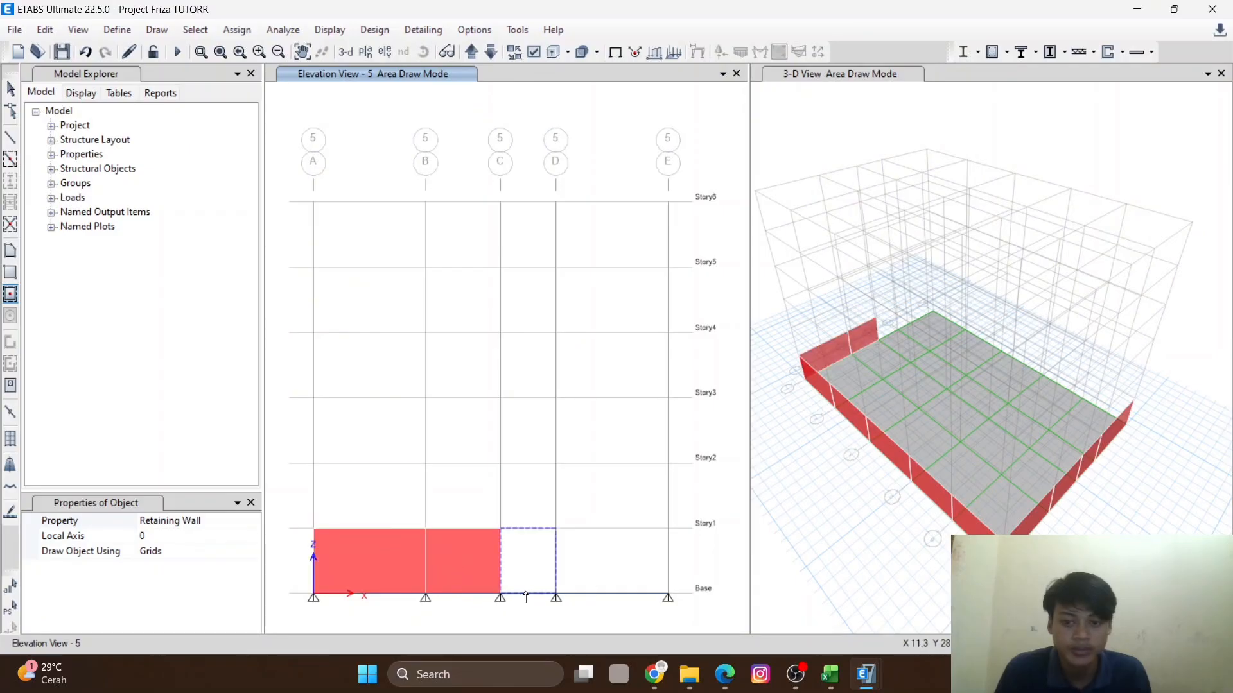
left_click(546, 575)
left_click(610, 564)
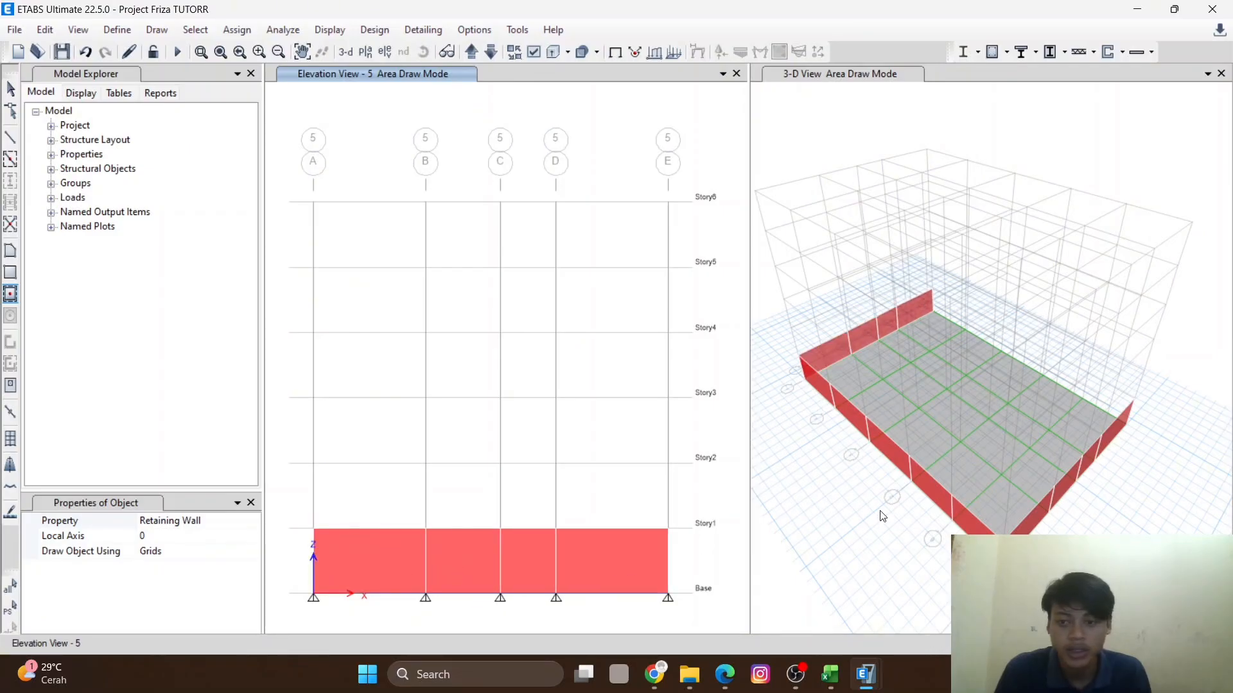
- Inspect the new retaining walls in the 3D view
scroll(1151, 433, "up", 3)
scroll(1107, 459, "down", 5)
scroll(894, 358, "up", 4)
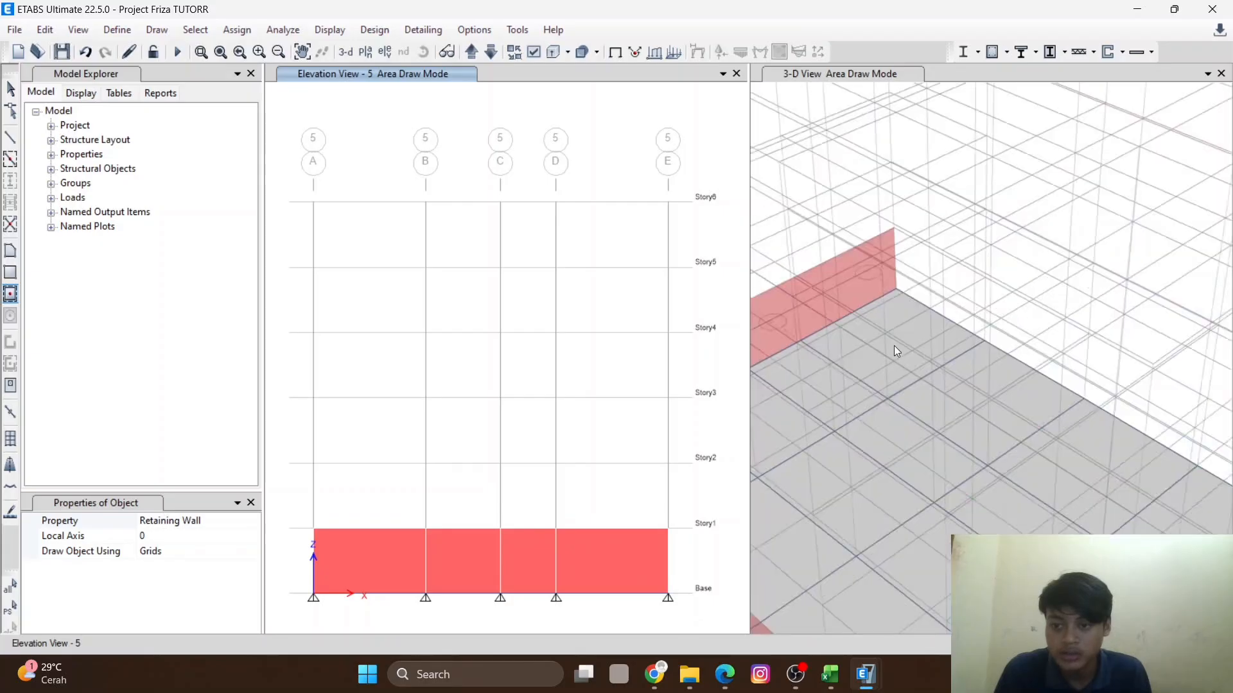
scroll(895, 198, "up", 3)
scroll(856, 139, "up", 2)
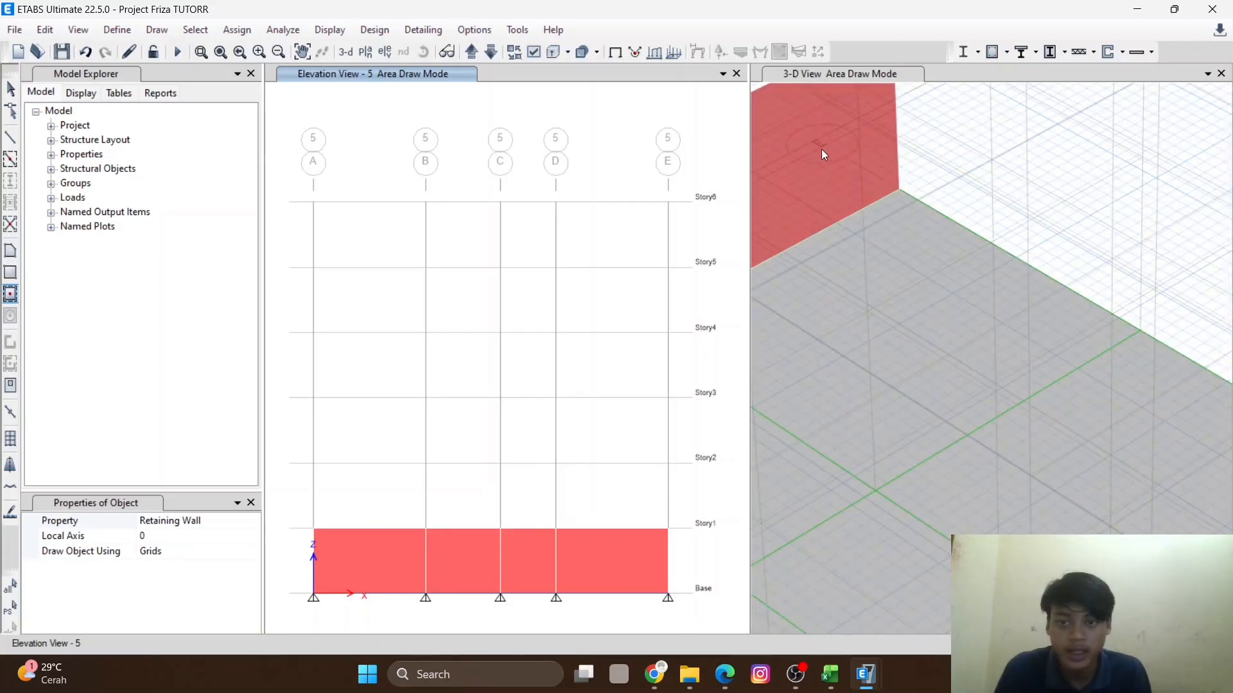
scroll(879, 289, "down", 2)
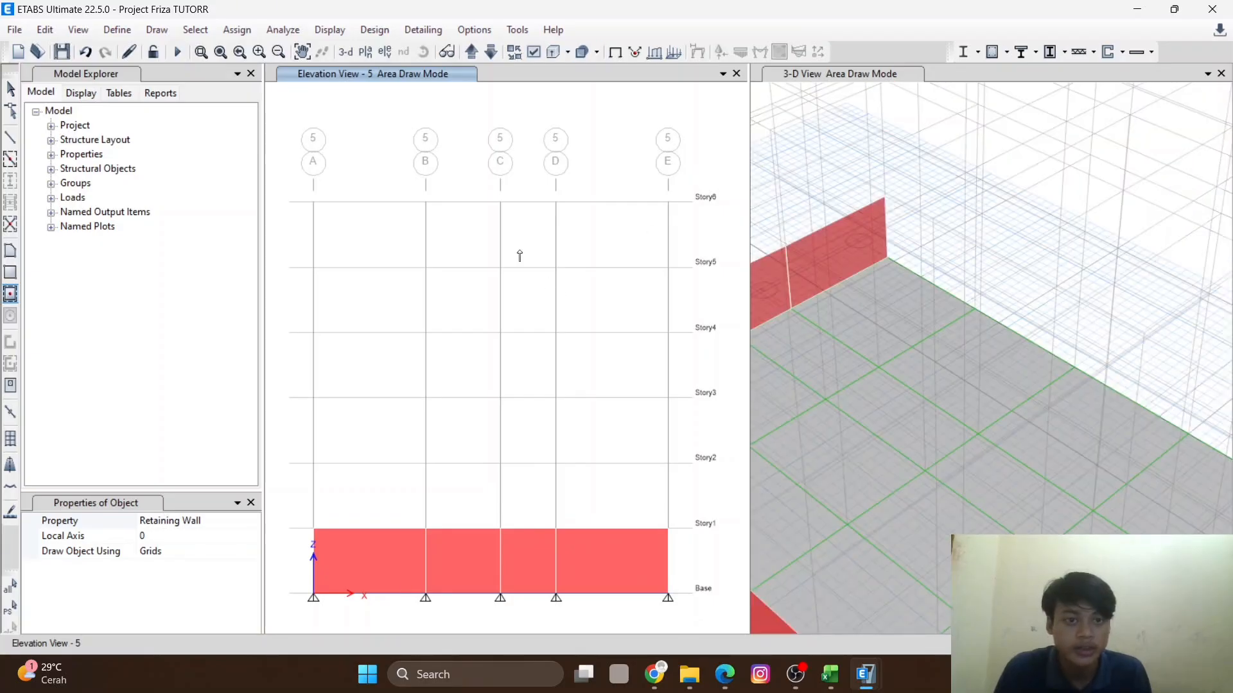
- Open elevation view E, then return to the Story6 plan view
left_click(385, 52)
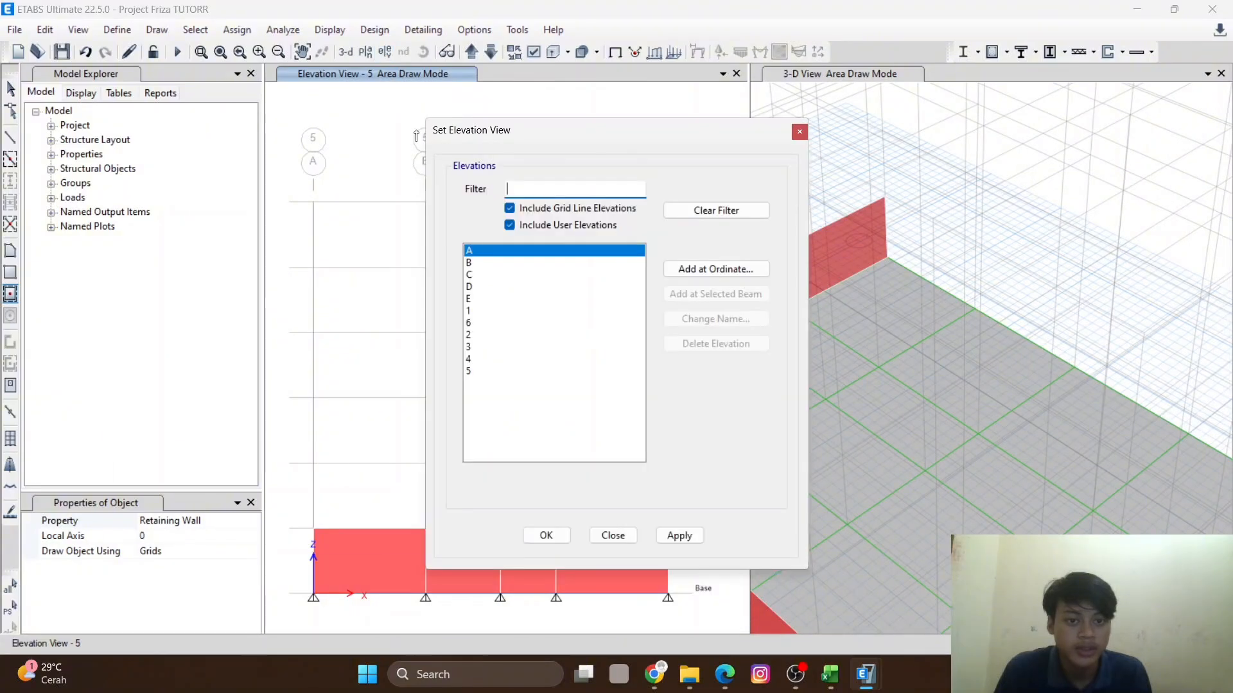
left_click(501, 300)
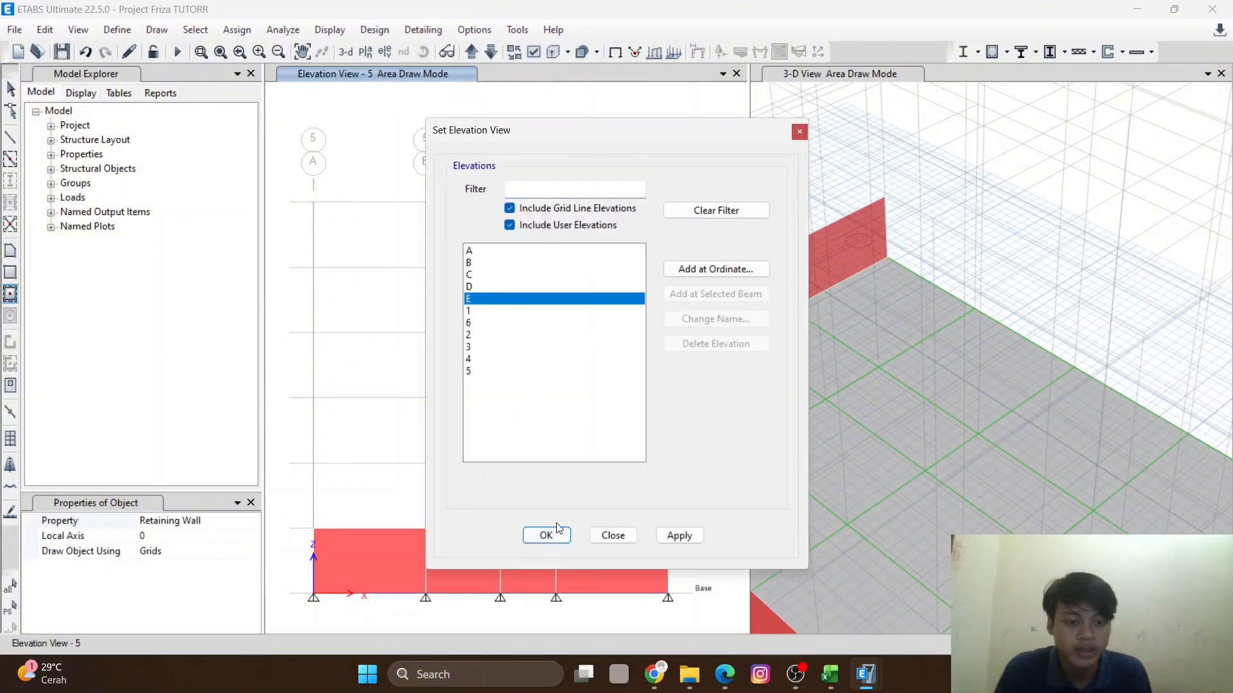
left_click(545, 538)
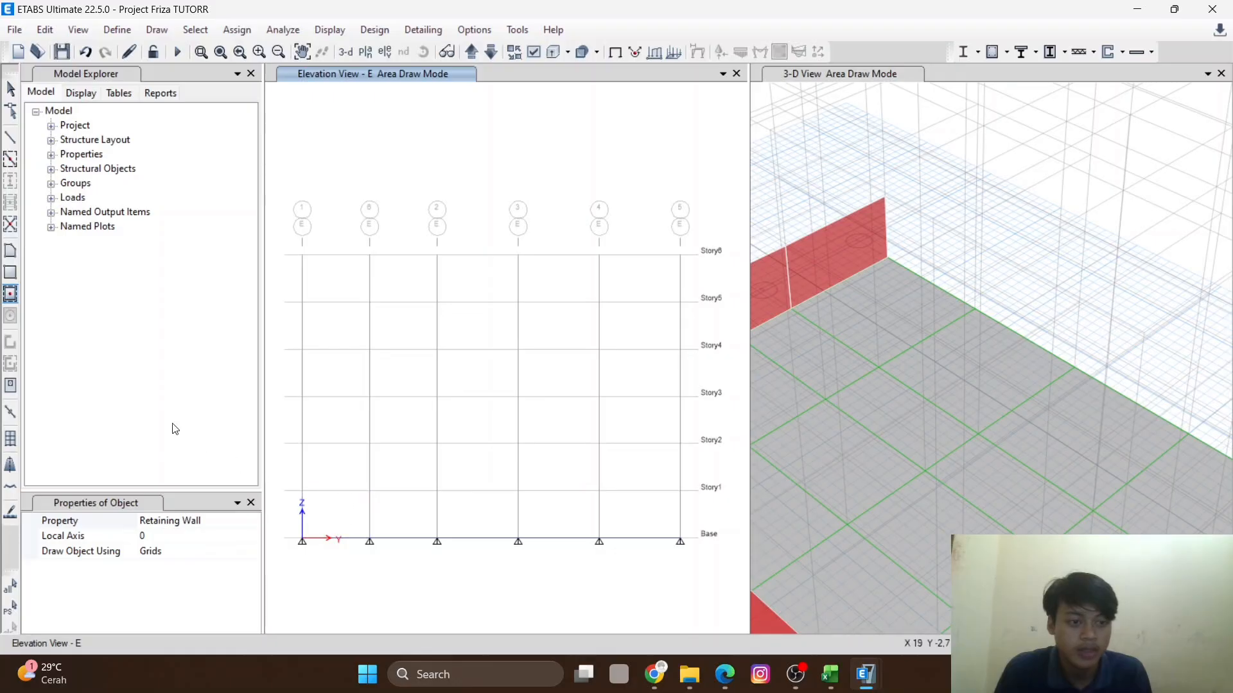
left_click(10, 295)
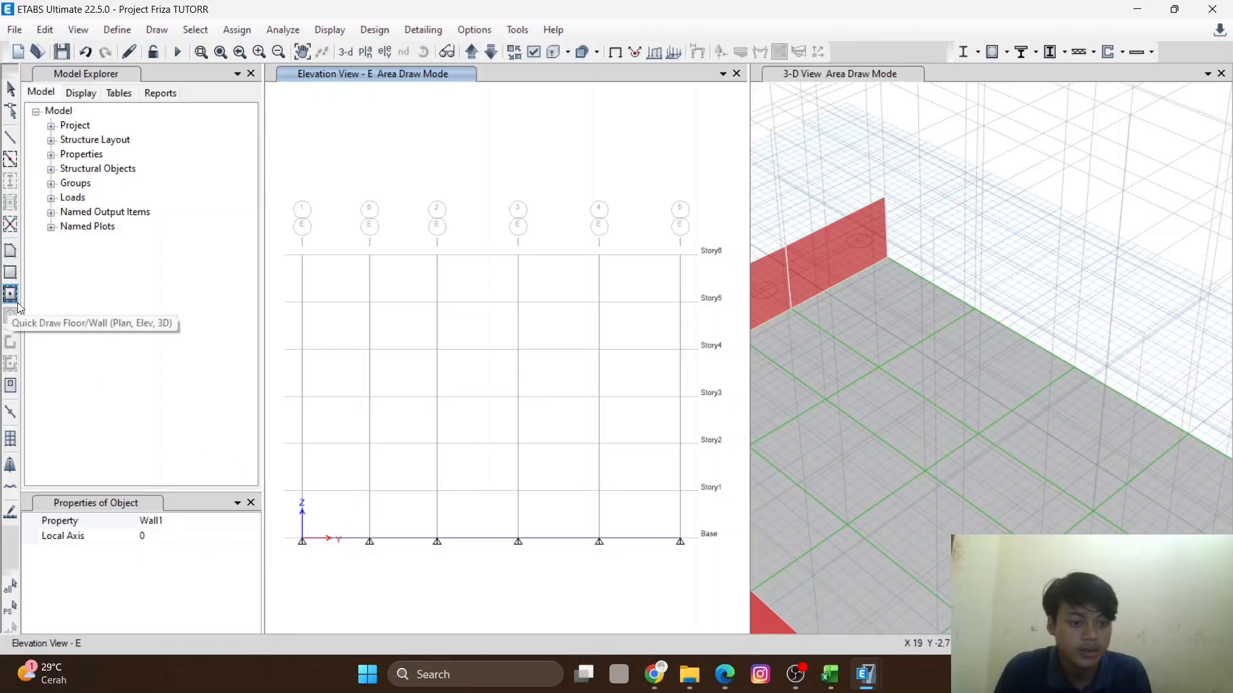
left_click(372, 57)
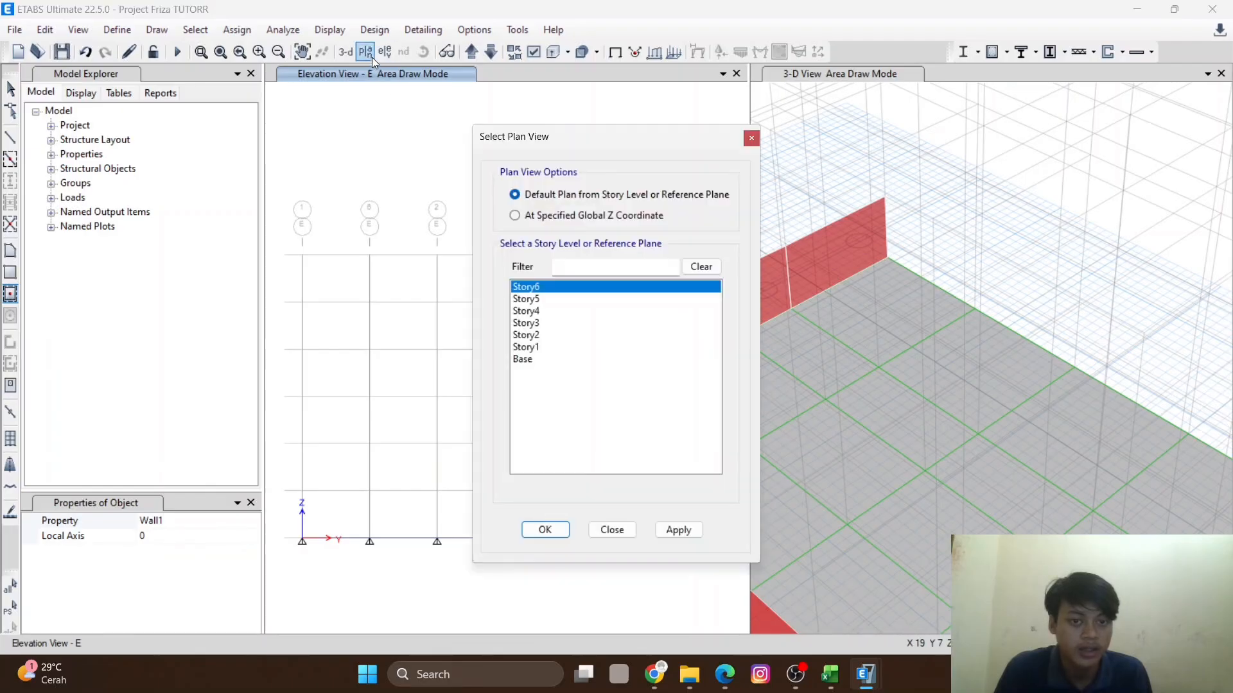
left_click(546, 530)
- Set the area drawing property to Retaining Wall and activate Quick Draw Floor/Wall with that property
left_click(10, 251)
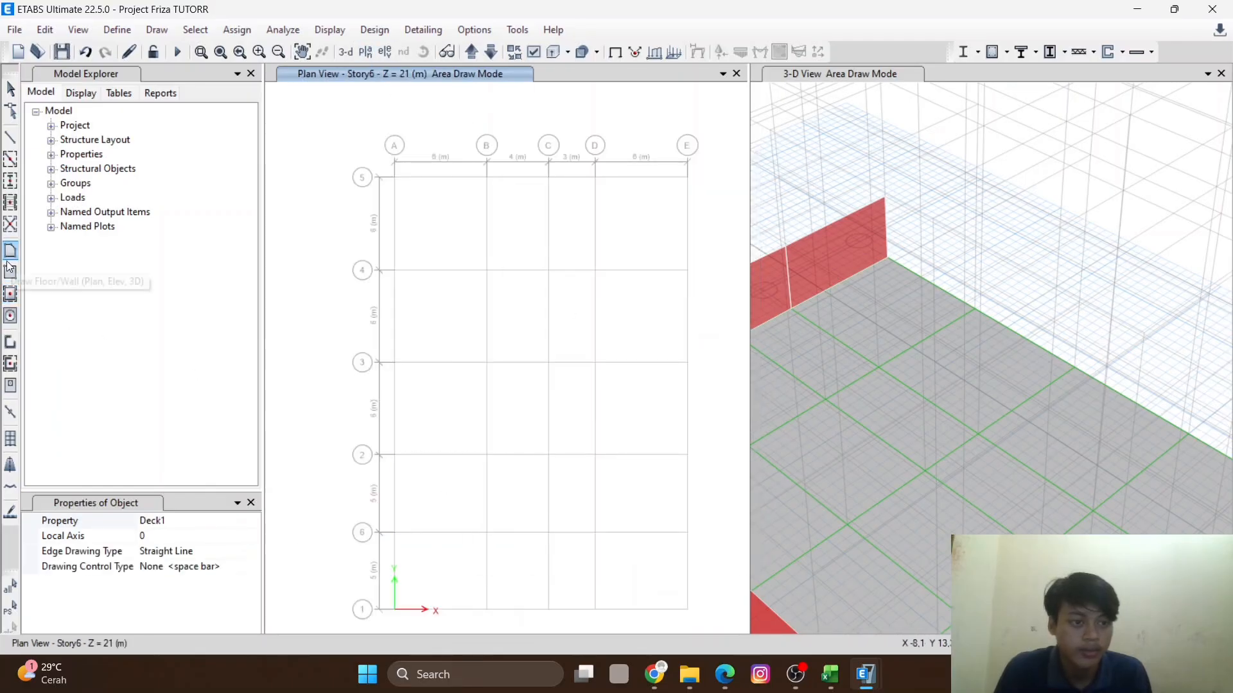
left_click(156, 524)
scroll(173, 589, "down", 2)
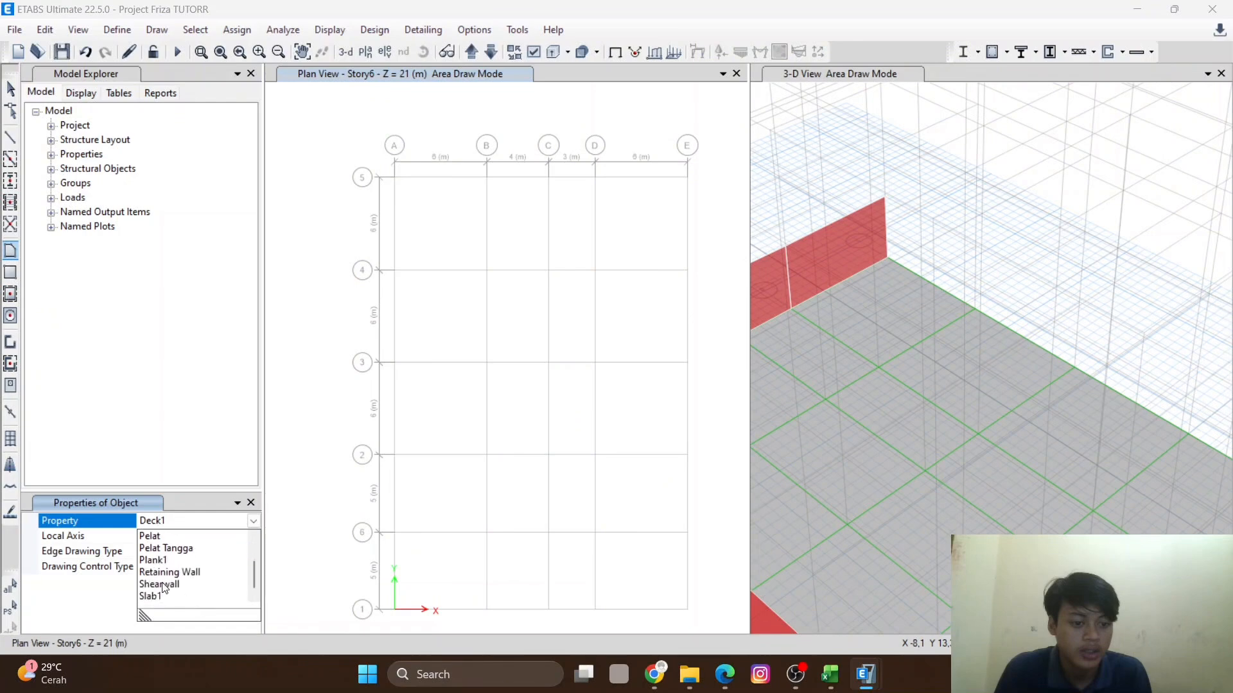
left_click(181, 573)
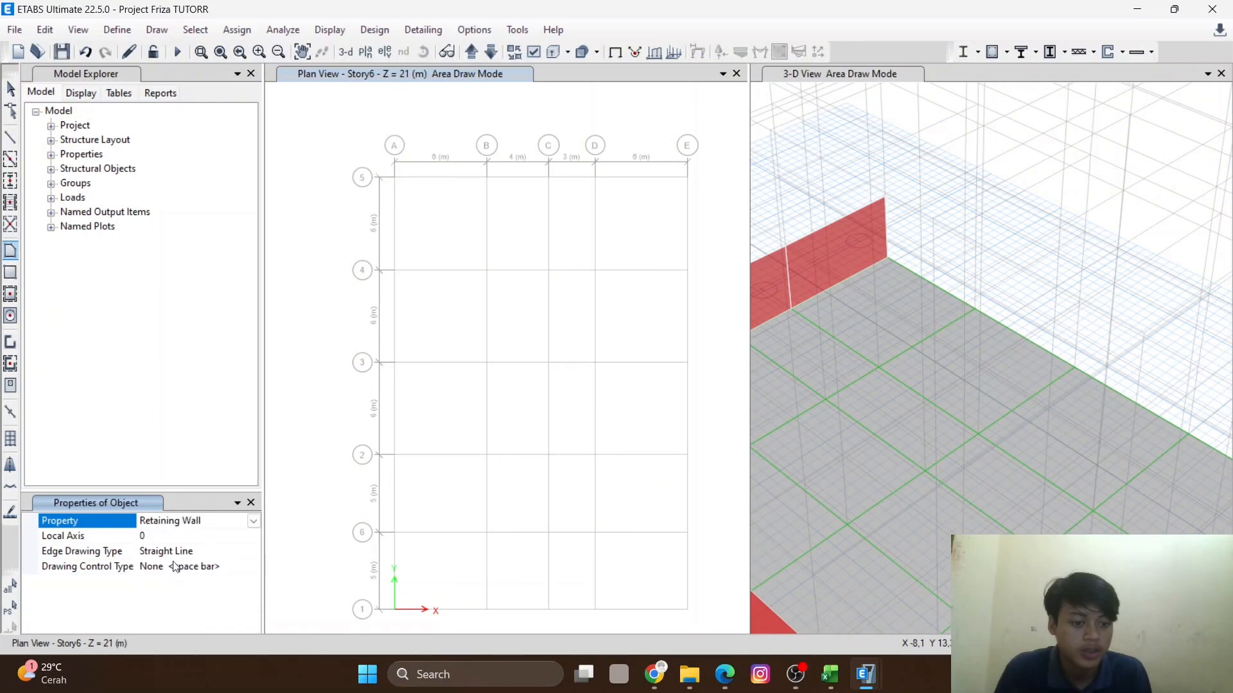
left_click(10, 294)
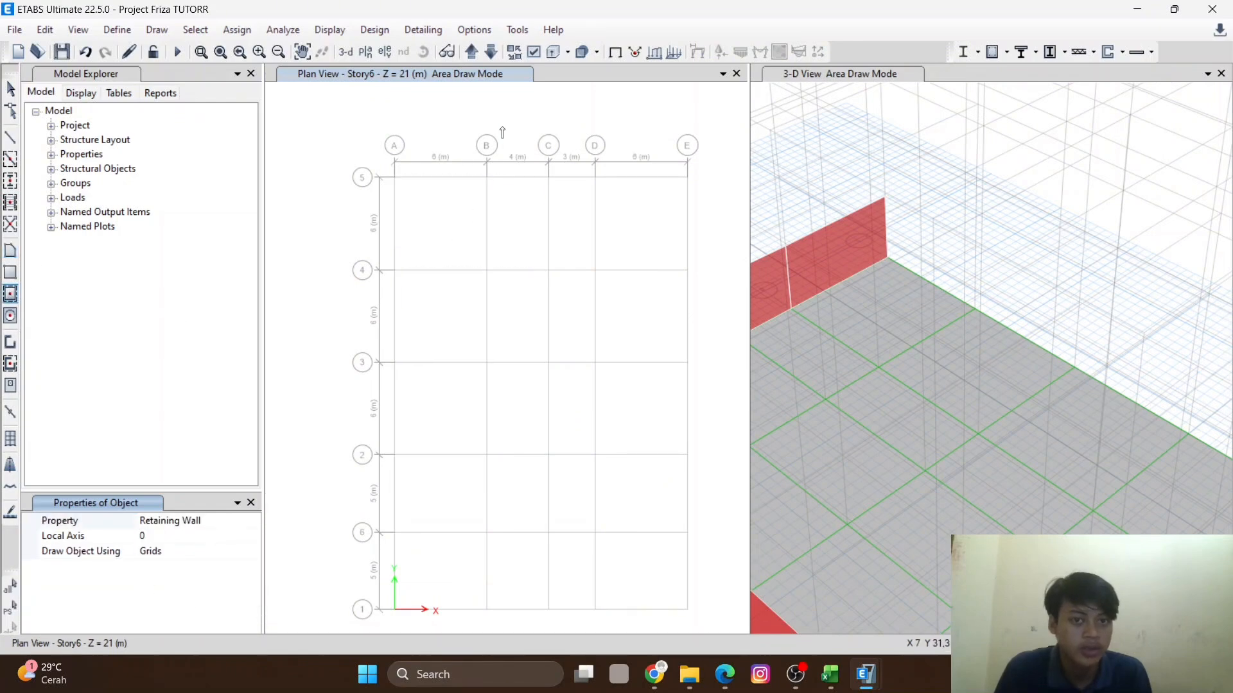
- Open elevation view E and draw Retaining Wall panels in its first two bays between Base and Story1
left_click(384, 52)
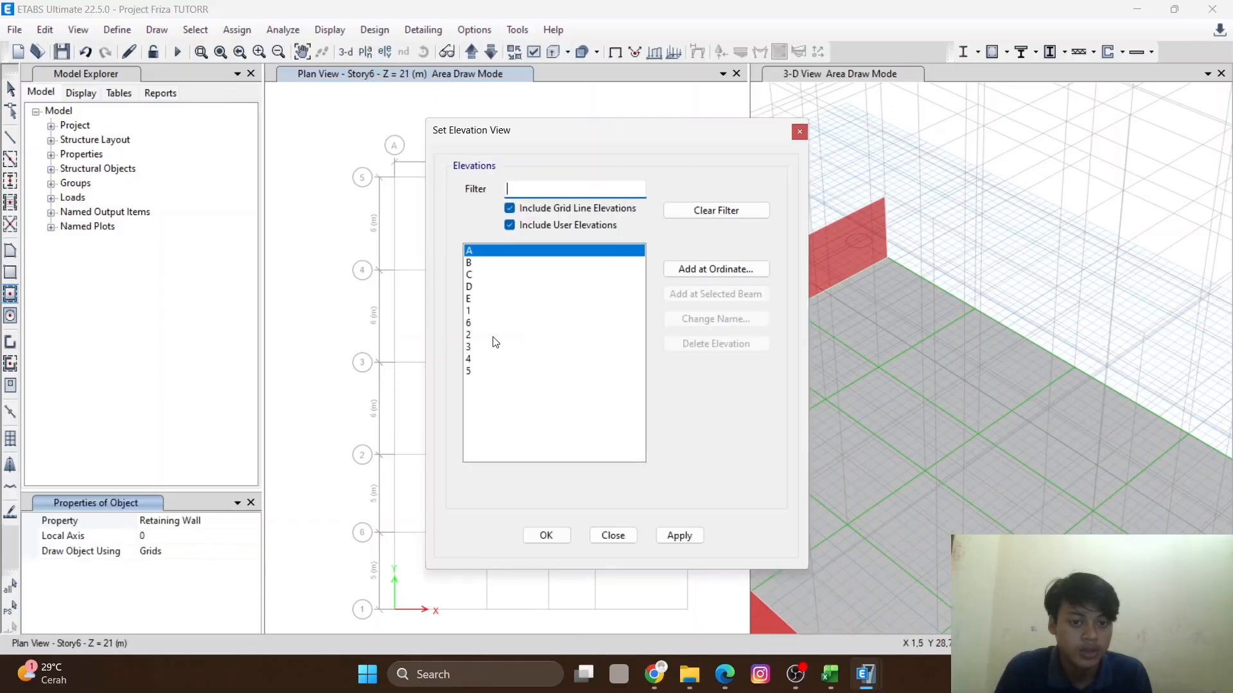
left_click(483, 300)
left_click(547, 535)
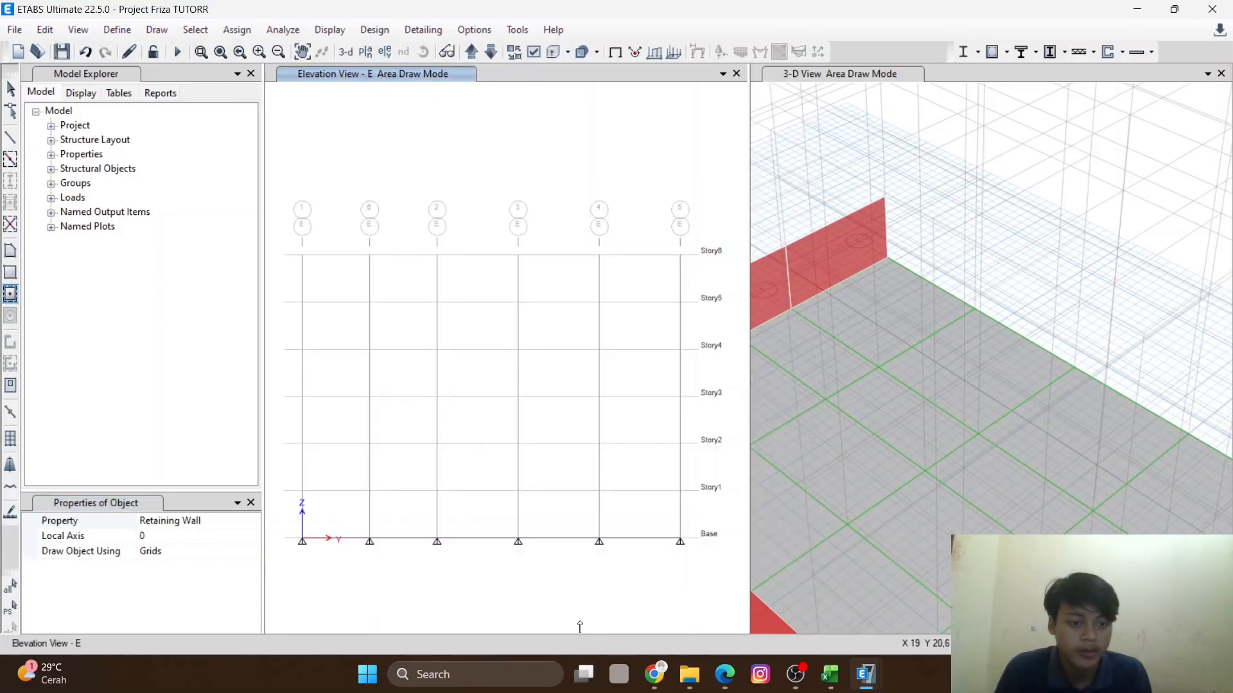
left_click(336, 519)
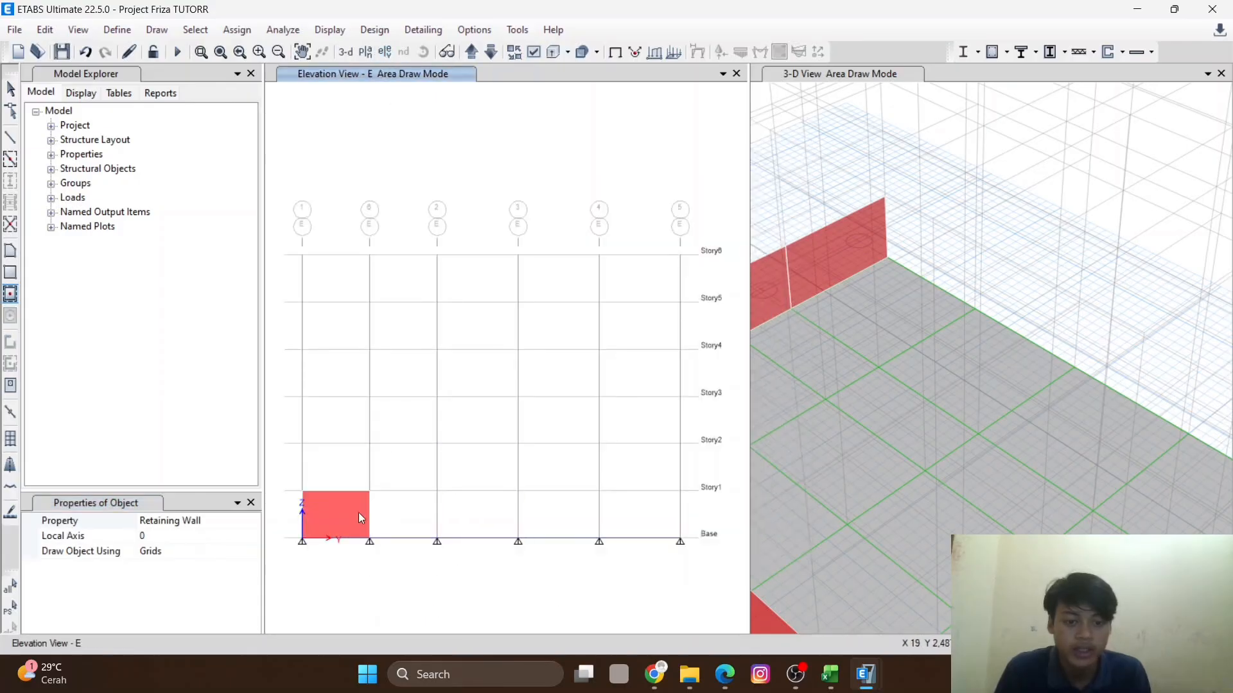
left_click(403, 518)
- Draw Retaining Wall panels in the remaining bays of elevation E between Base and Story1
scroll(745, 340, "down", 5)
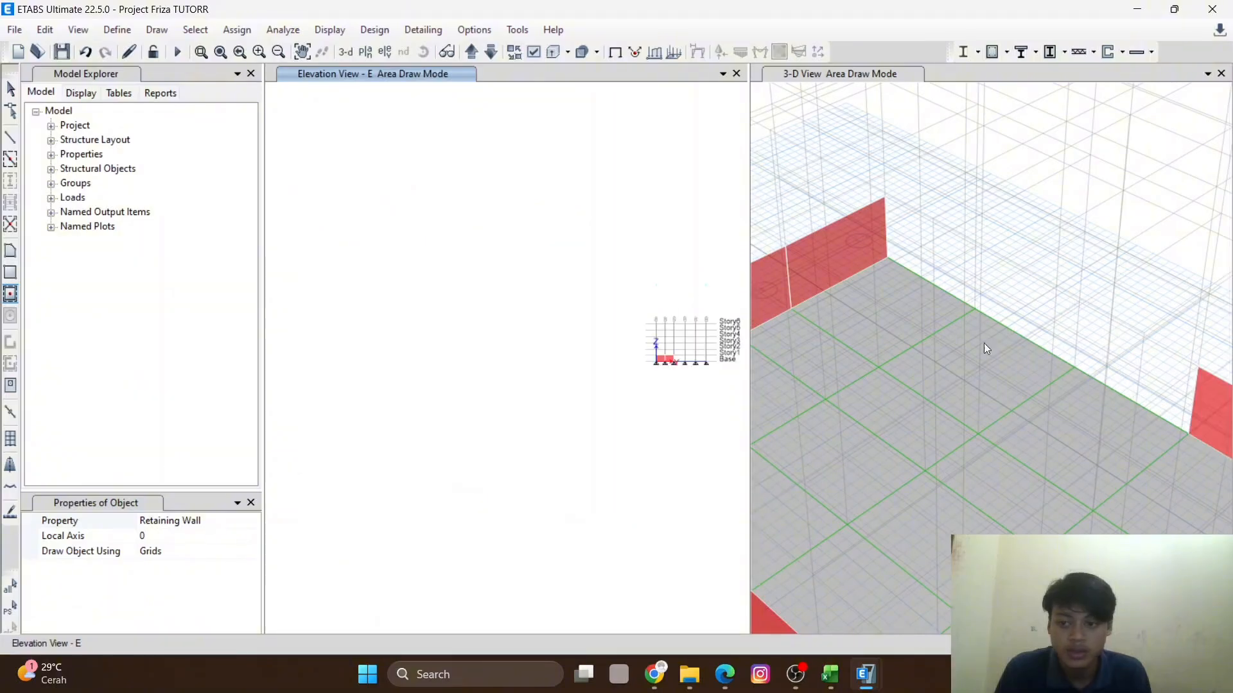
scroll(976, 333, "down", 5)
scroll(1107, 374, "up", 5)
scroll(1019, 371, "down", 5)
scroll(723, 377, "up", 3)
scroll(378, 366, "down", 3)
scroll(352, 372, "up", 3)
left_click(575, 369)
middle_click_drag(590, 418, 503, 473)
left_click(581, 409)
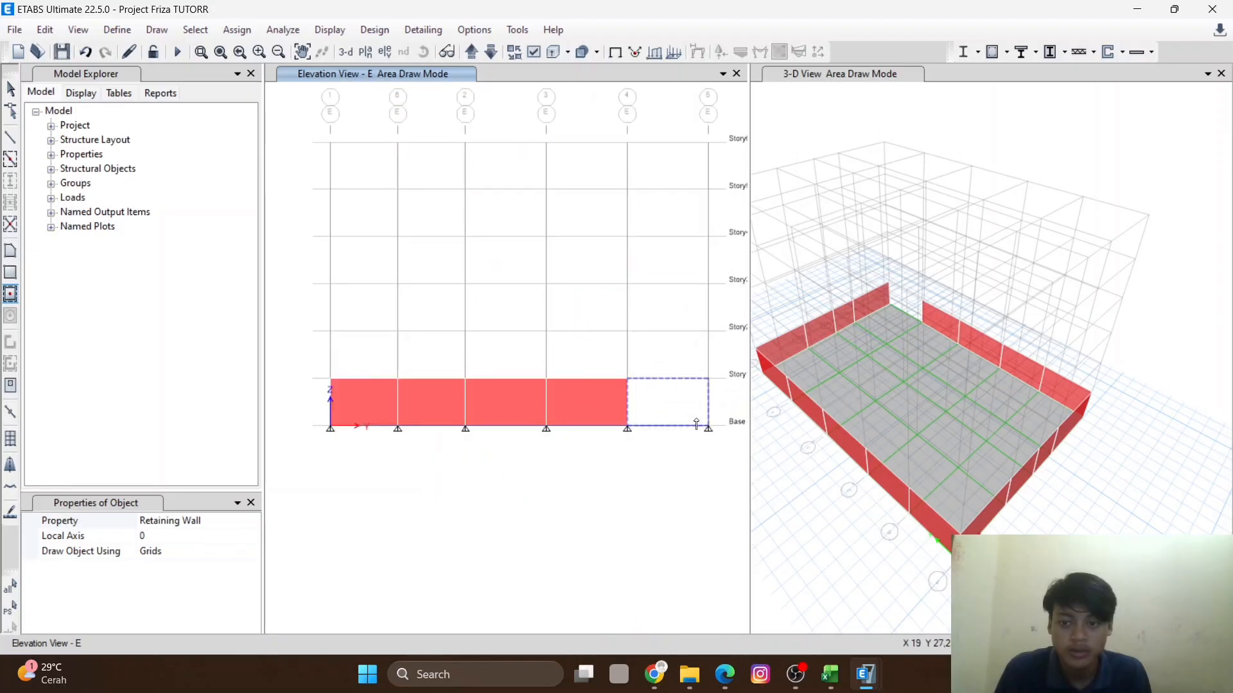
left_click(677, 416)
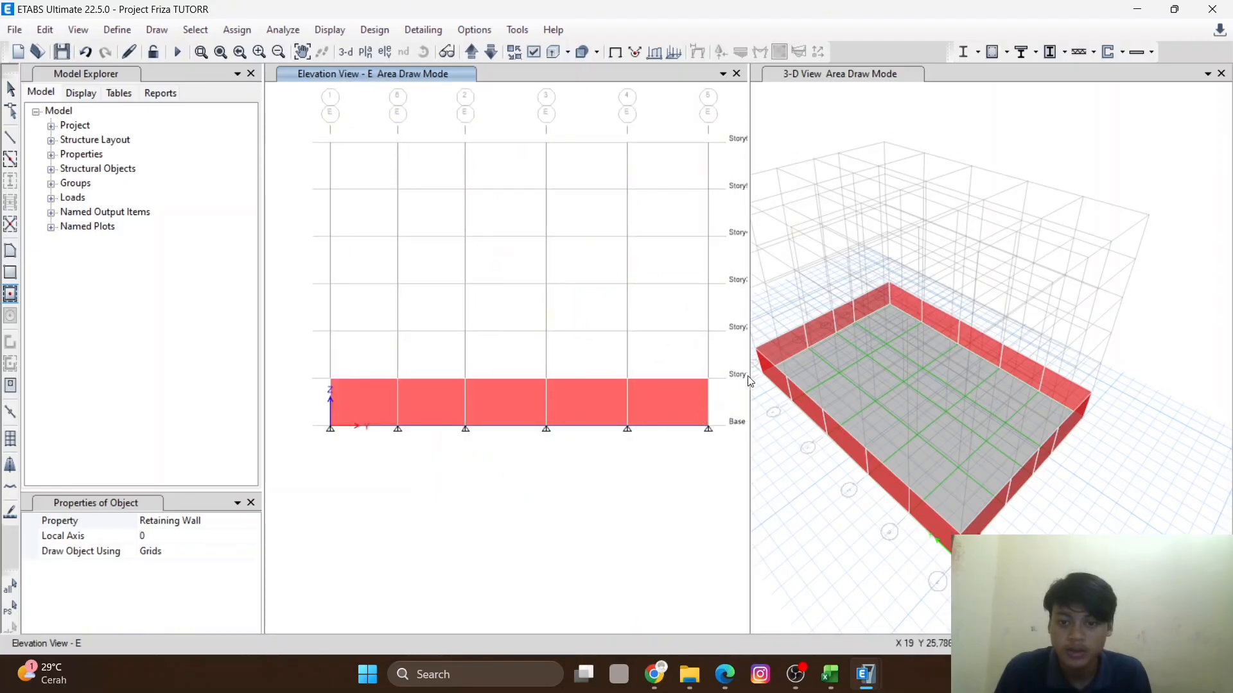
- Orbit and zoom the 3D view to inspect the completed perimeter retaining walls
left_click(916, 393)
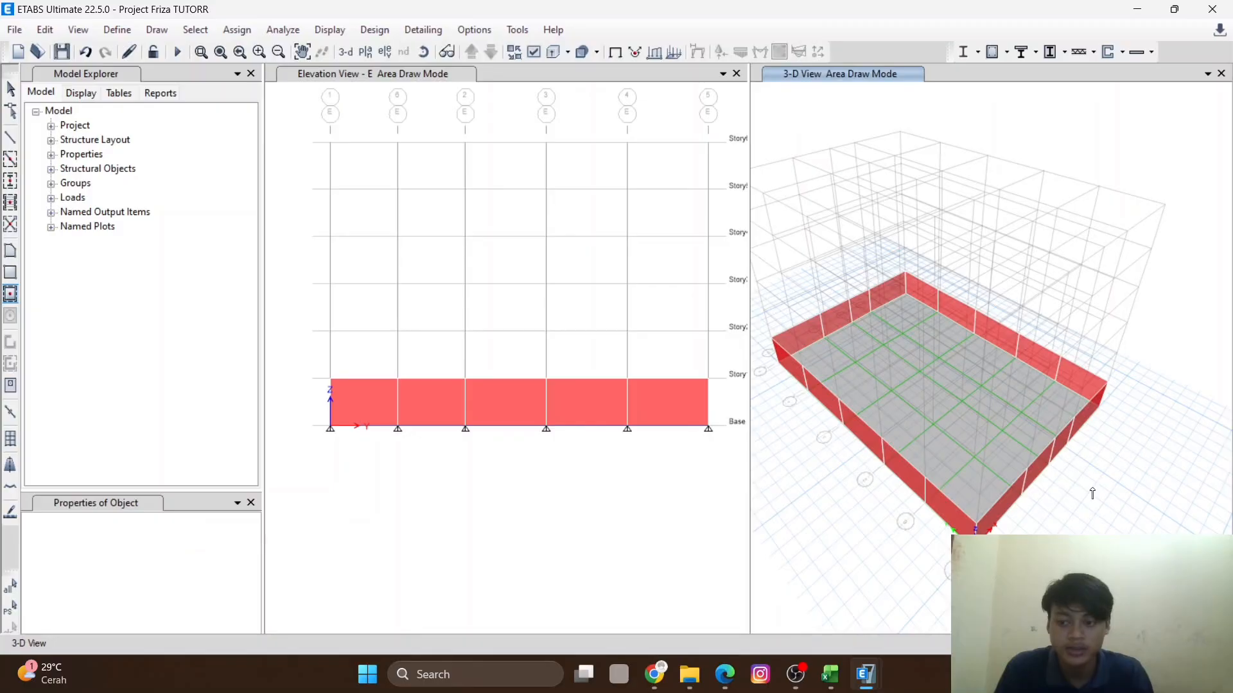
middle_click_drag(950, 485, 931, 445, "shift")
scroll(931, 444, "up", 5)
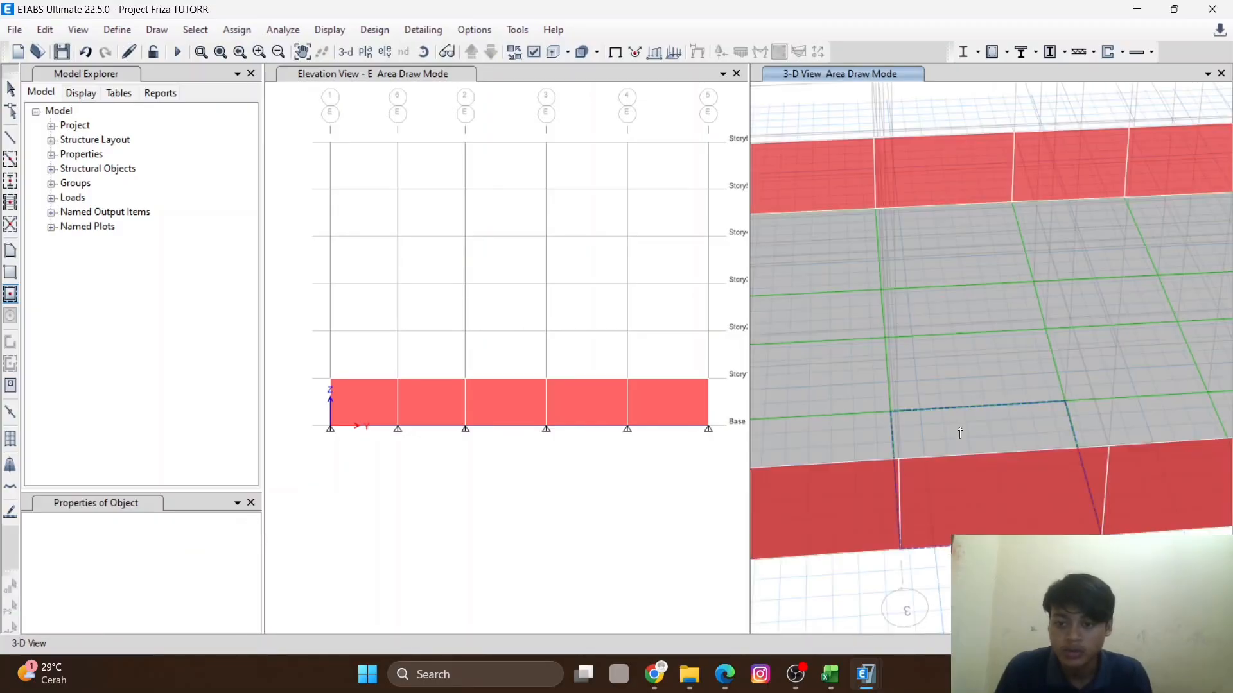
scroll(957, 428, "down", 5)
scroll(1003, 493, "up", 5)
scroll(1003, 494, "down", 5)
scroll(936, 468, "up", 5)
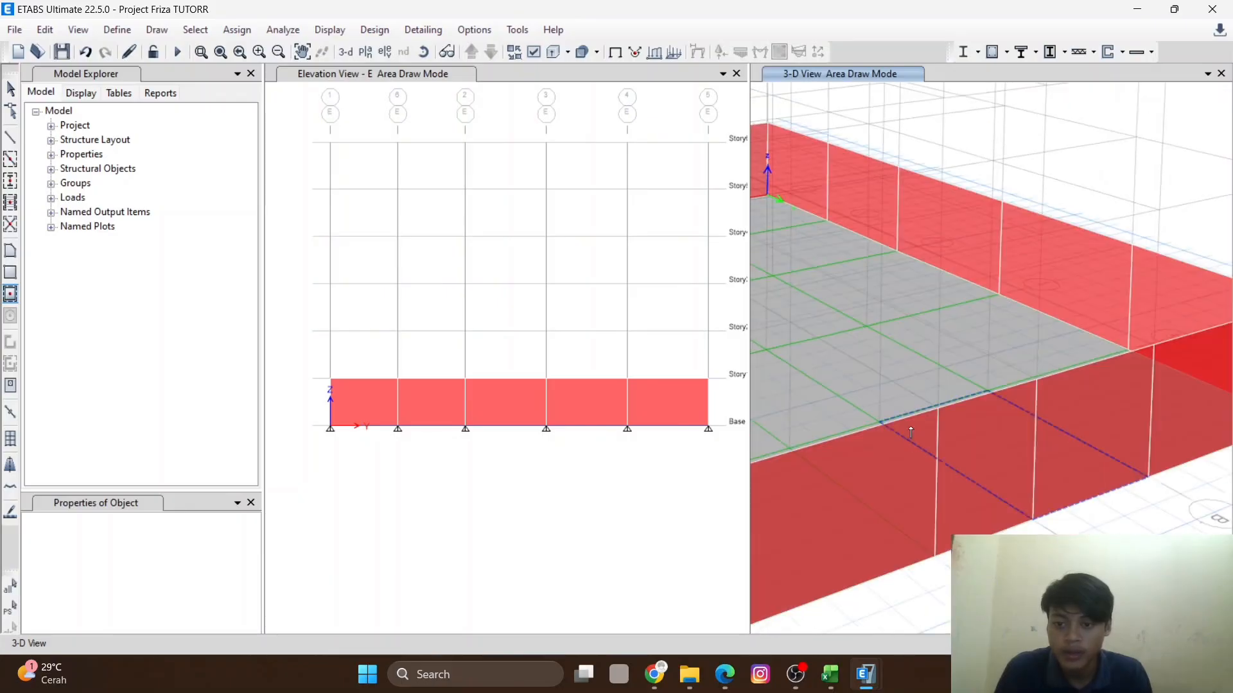
scroll(913, 432, "down", 5)
- Switch the elevation view to the Story6 plan view
left_click(562, 420)
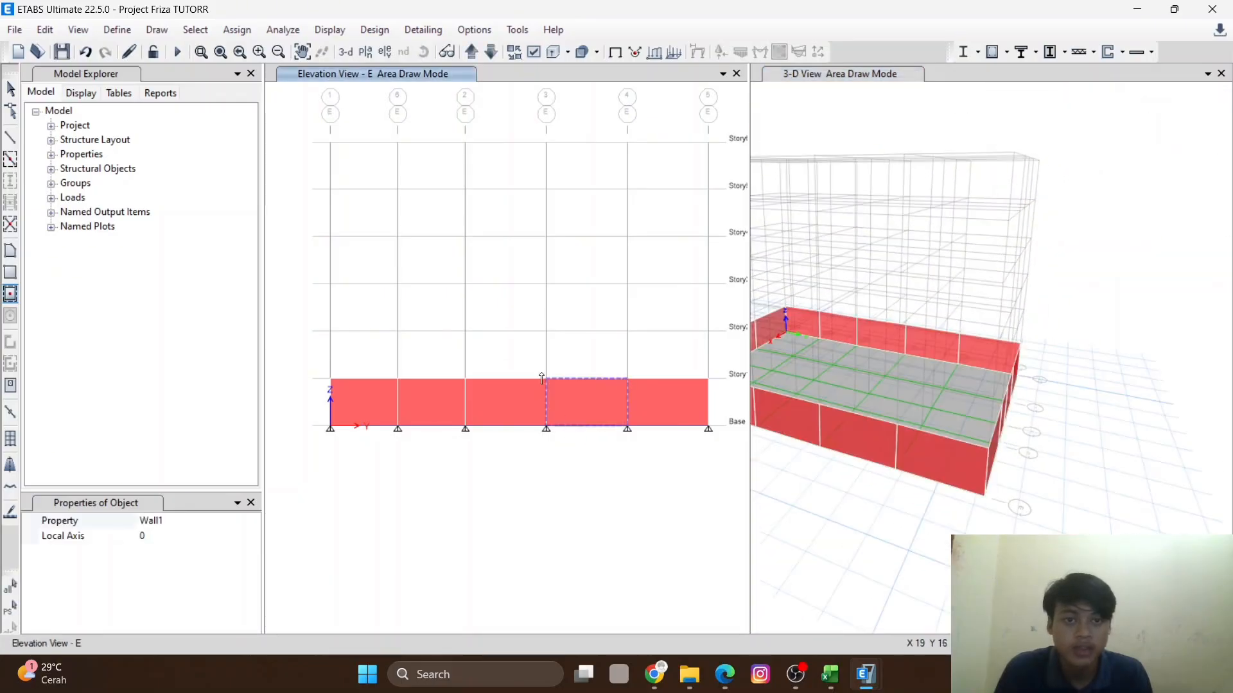
scroll(450, 247, "down", 5)
scroll(385, 119, "up", 5)
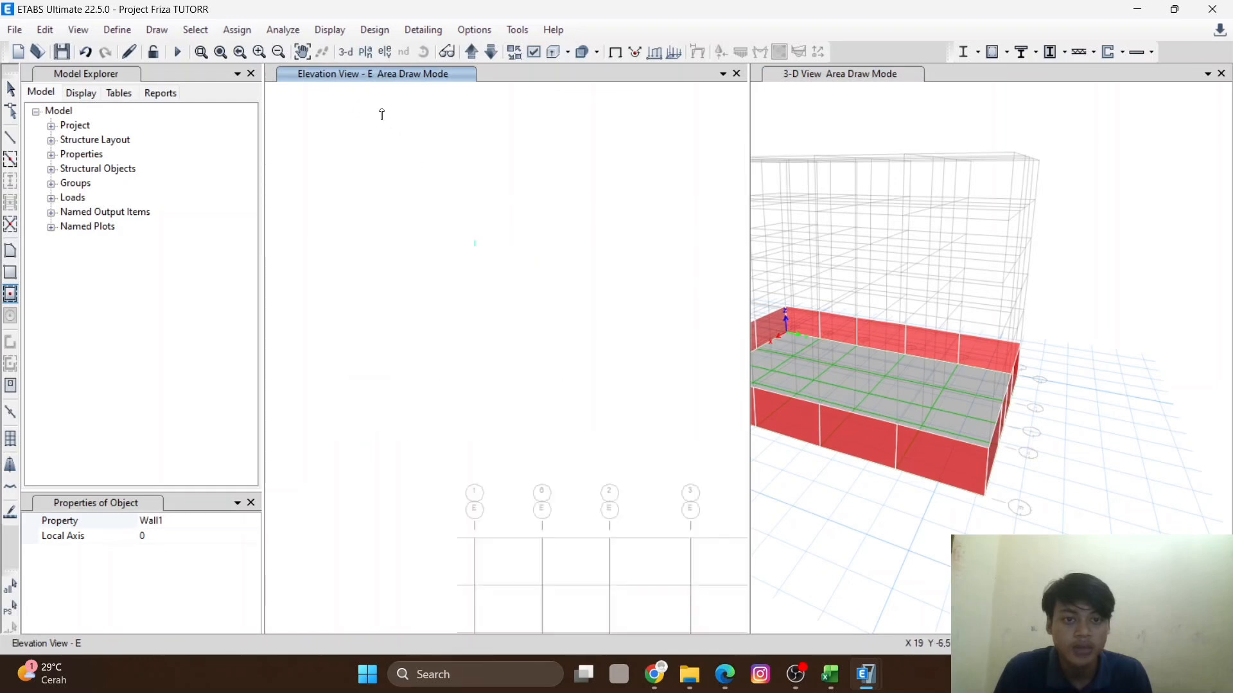
left_click(368, 52)
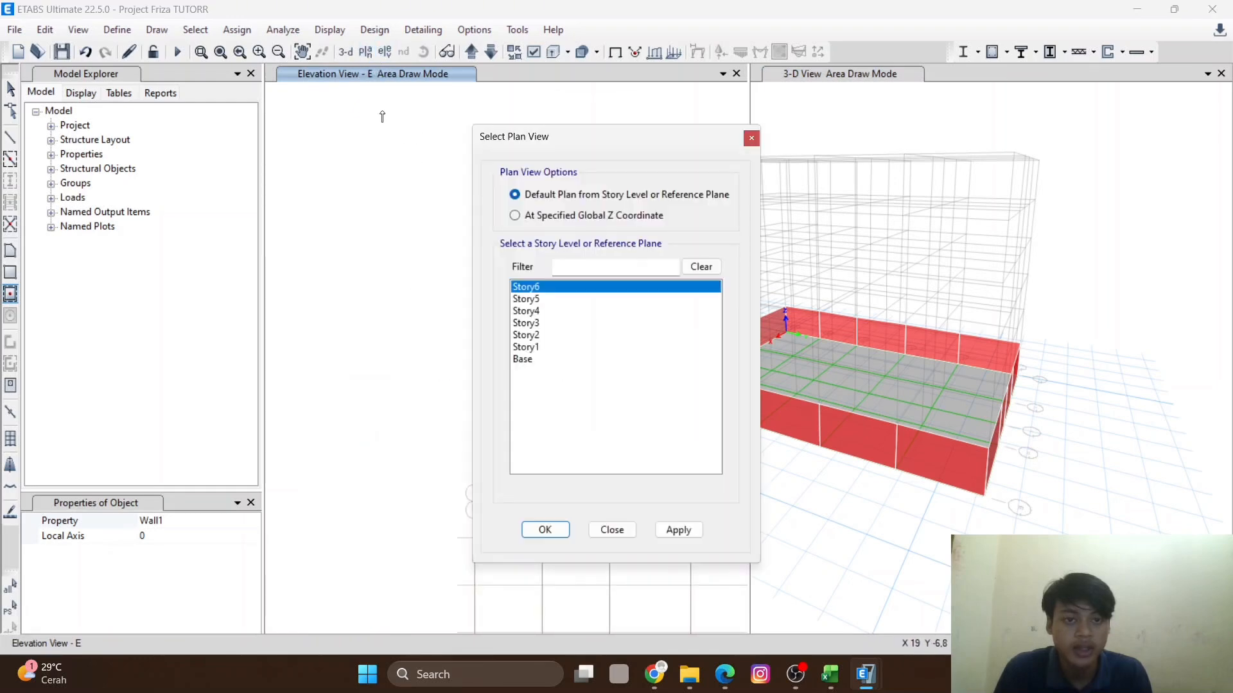
left_click(545, 529)
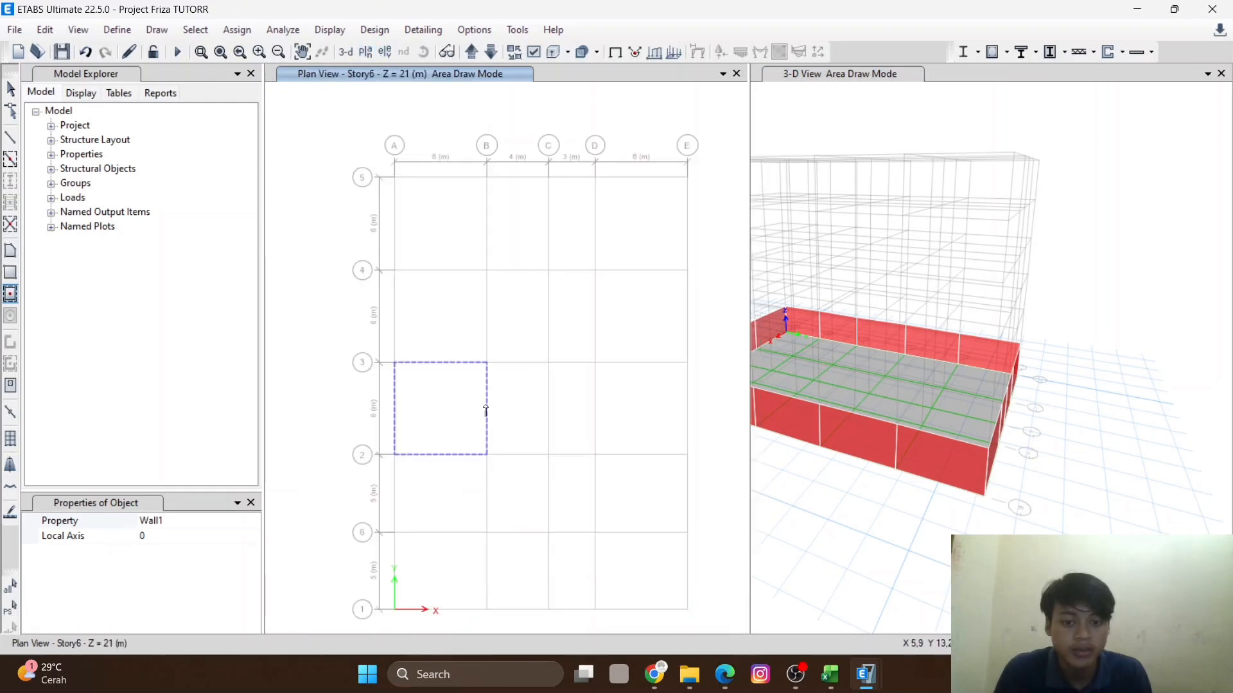
- Step through the plan views from Base up to Story4
scroll(471, 344, "down", 4)
scroll(462, 347, "up", 5)
scroll(465, 278, "down", 4)
scroll(492, 333, "up", 4)
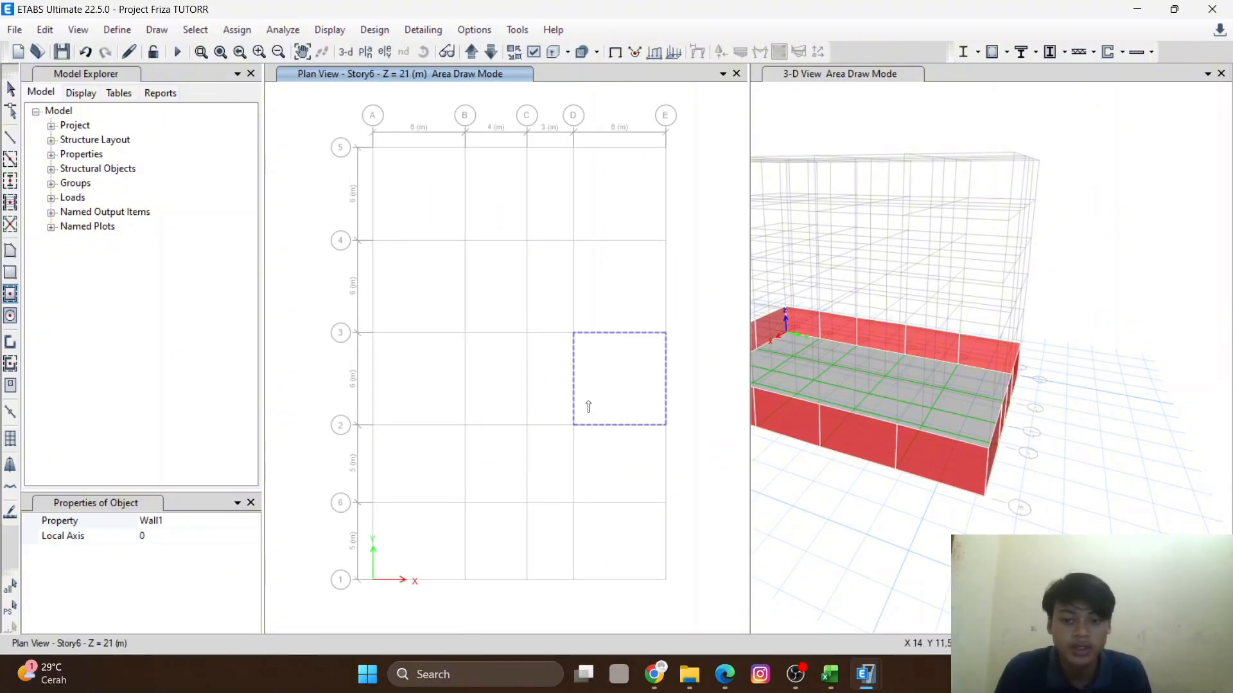
middle_click_drag(538, 343, 506, 339)
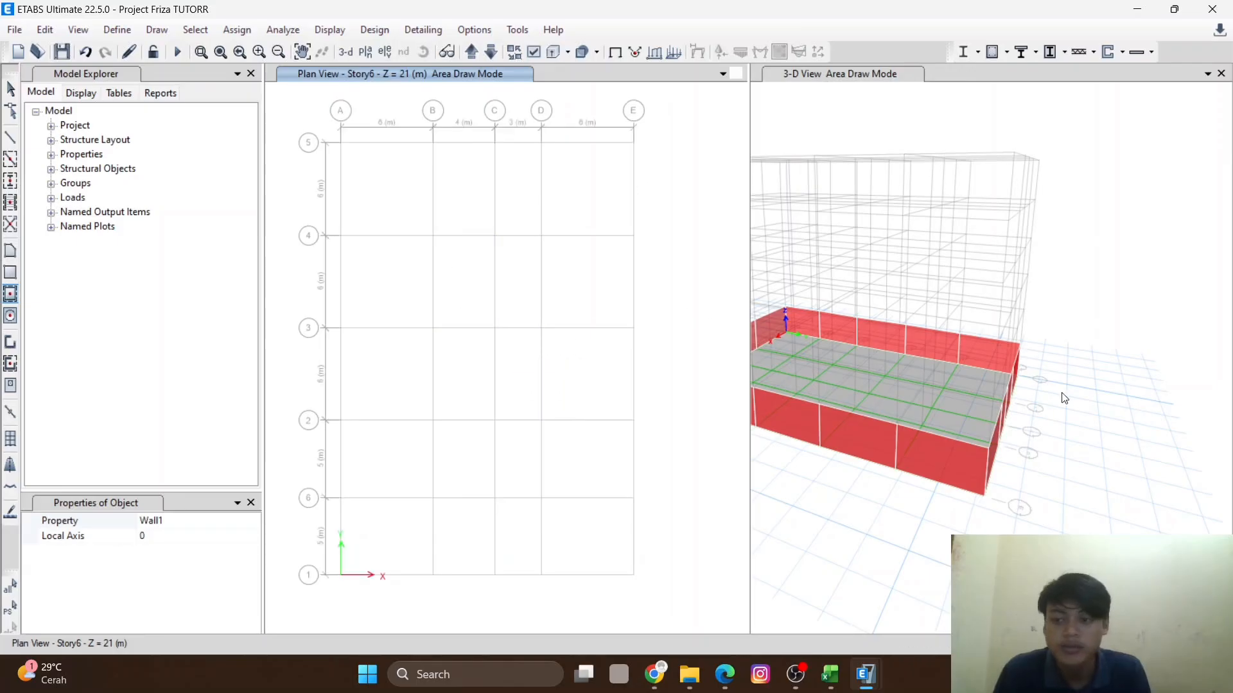
middle_click_drag(1058, 396, 1119, 409)
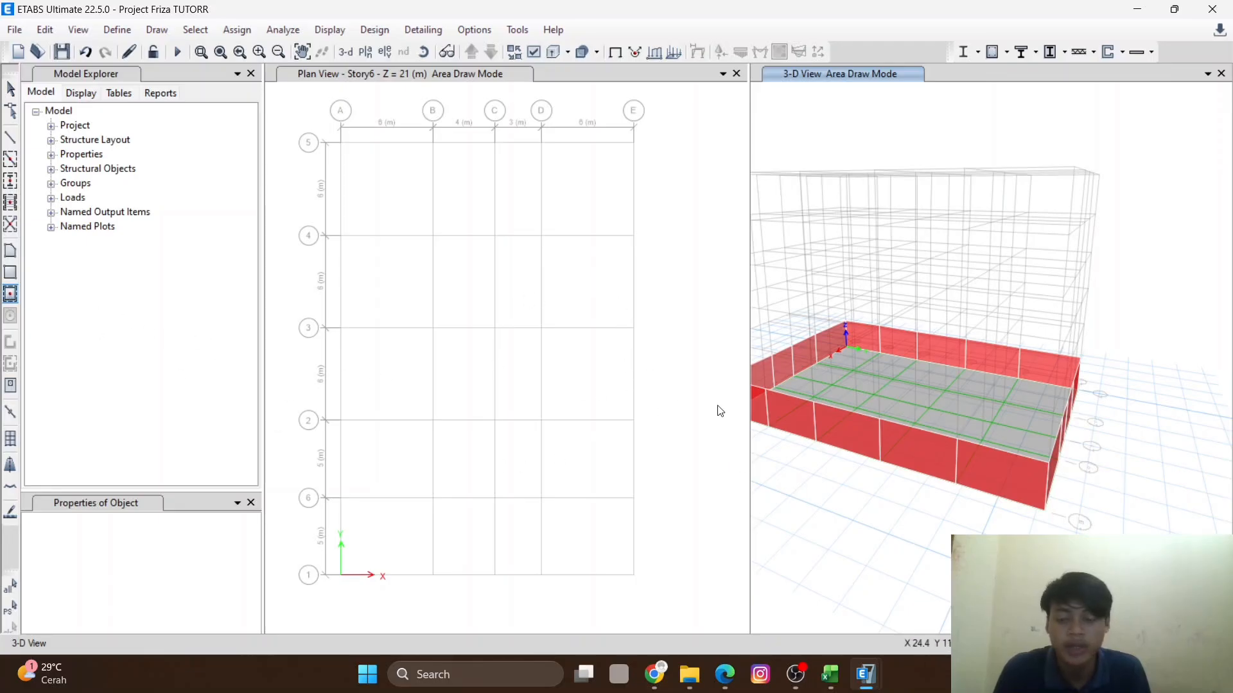
left_click(693, 152)
left_click(473, 52)
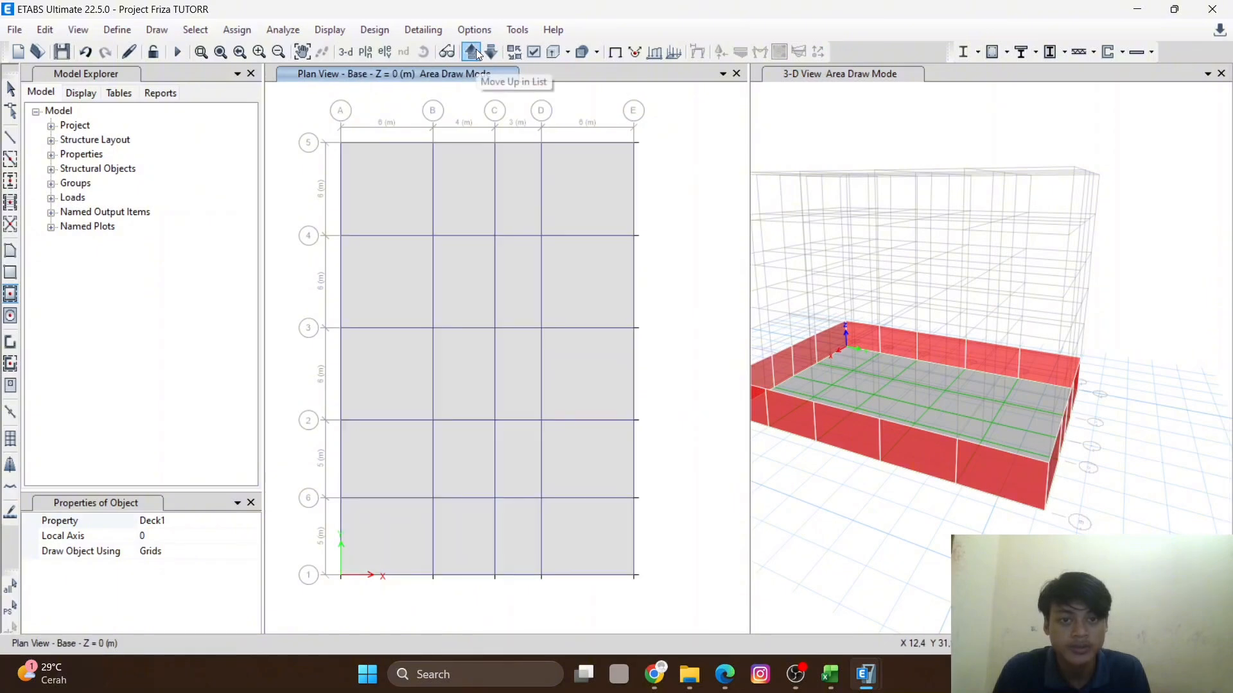
left_click(472, 52)
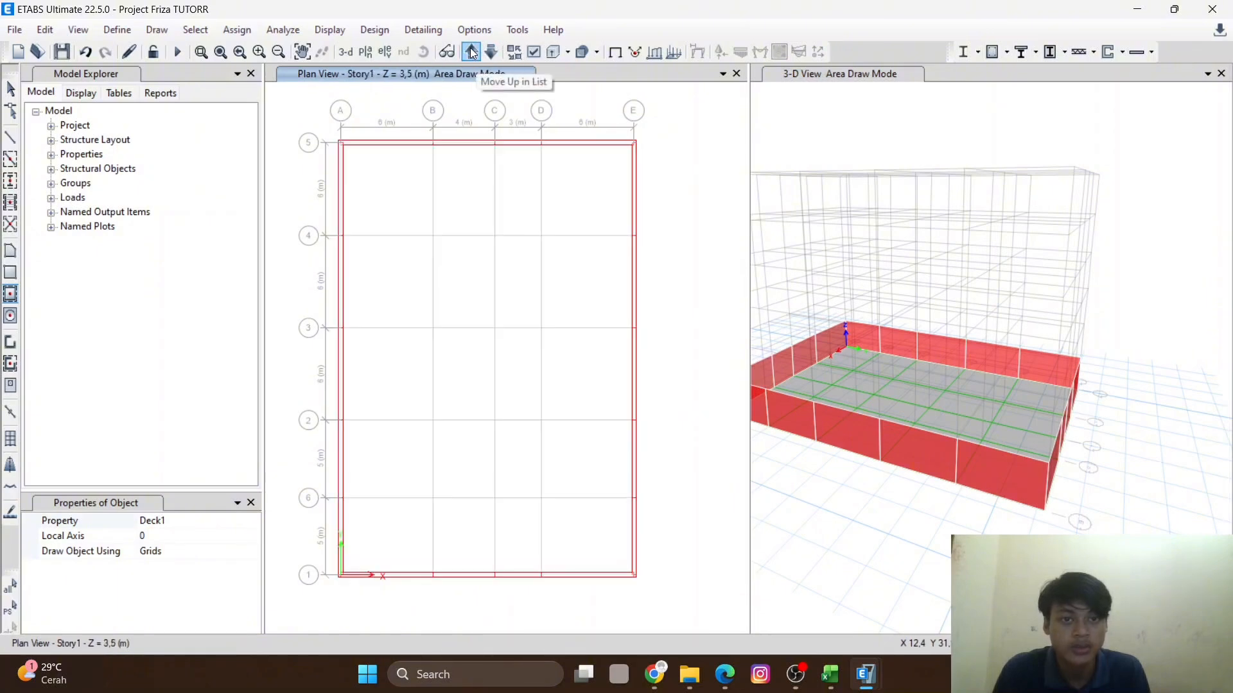
left_click(473, 52)
left_click(472, 52)
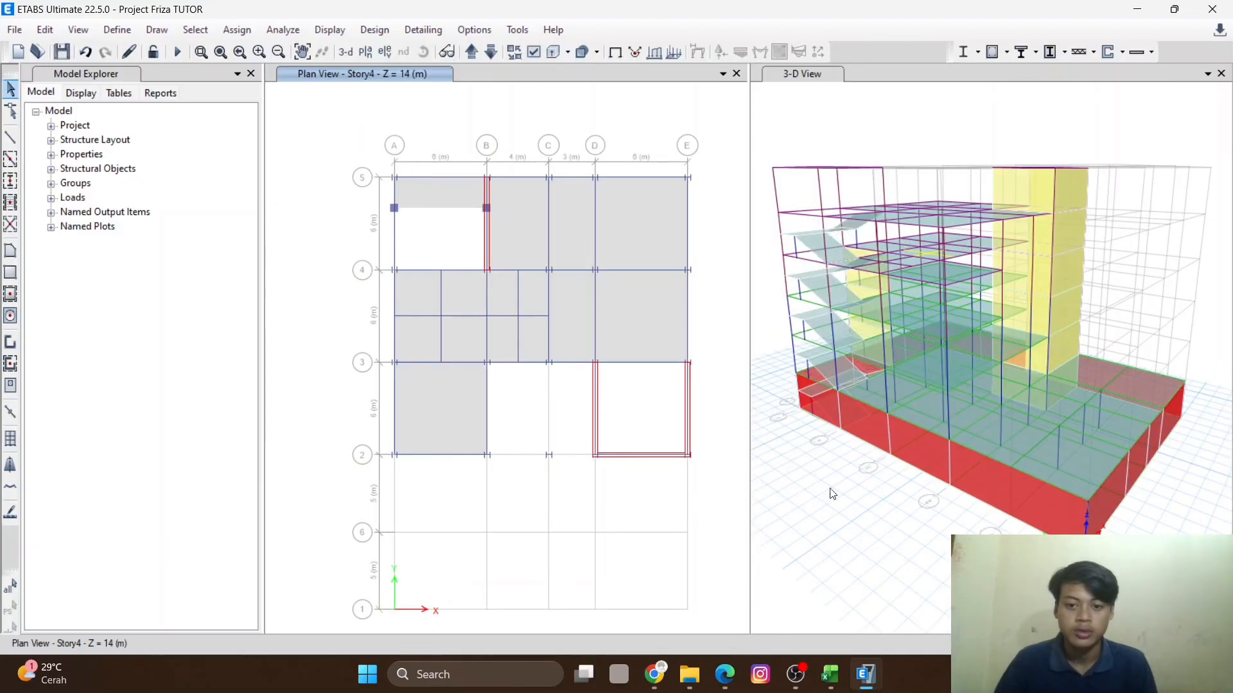
- Orbit and zoom the 3D view to examine the whole building model
middle_click_drag(912, 432, 870, 456)
middle_click_drag(908, 494, 980, 438, "shift")
scroll(1019, 429, "up", 5)
scroll(952, 390, "down", 5)
scroll(977, 306, "up", 4)
scroll(977, 306, "down", 5)
middle_click_drag(980, 361, 943, 349, "shift")
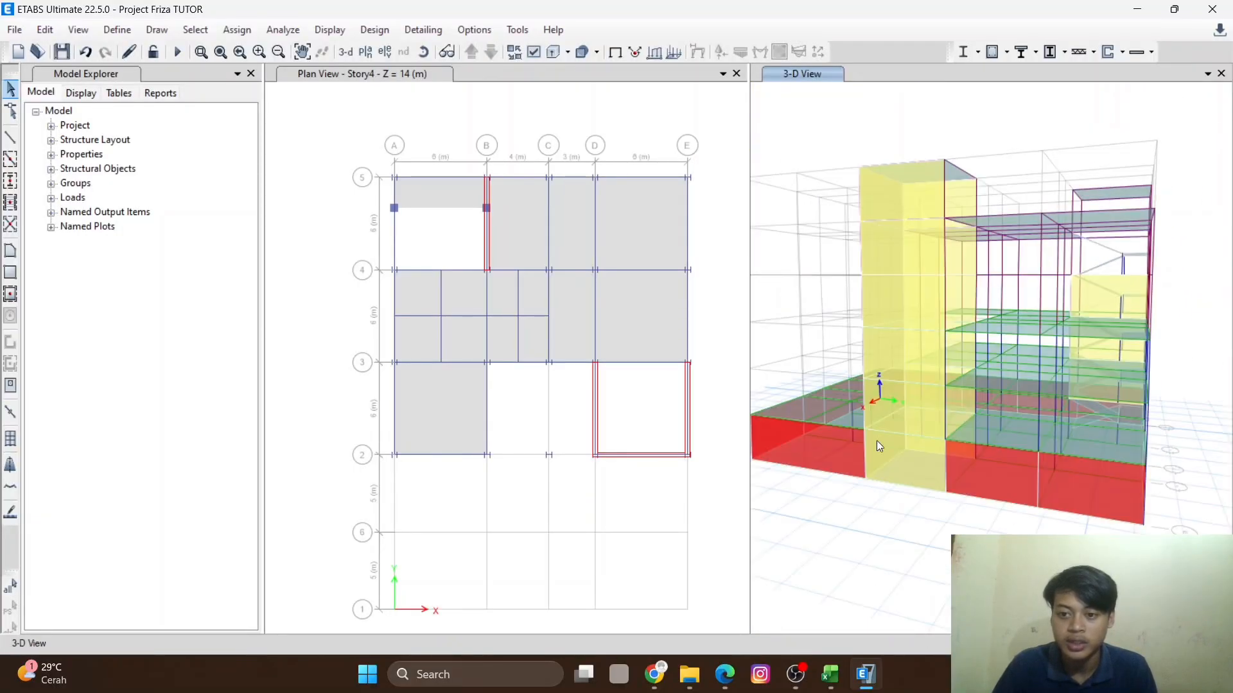
middle_click_drag(926, 464, 939, 333, "shift")
scroll(937, 456, "down", 5)
scroll(936, 456, "up", 5)
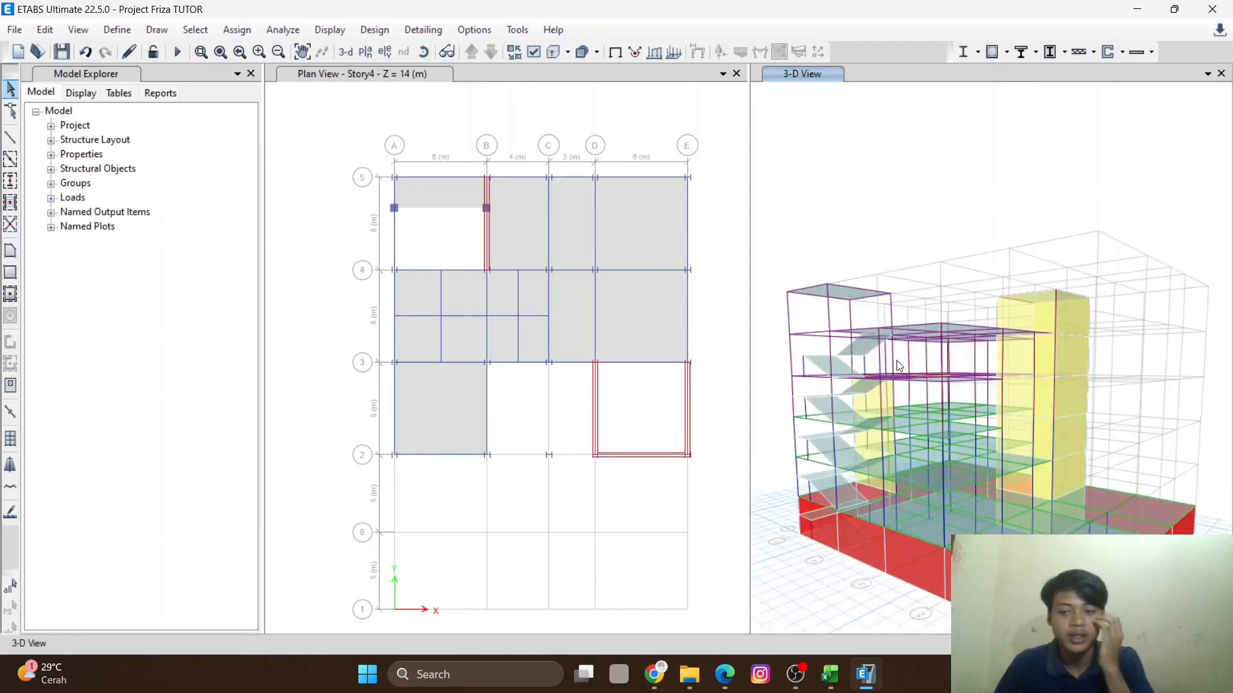
middle_click_drag(895, 365, 897, 311)
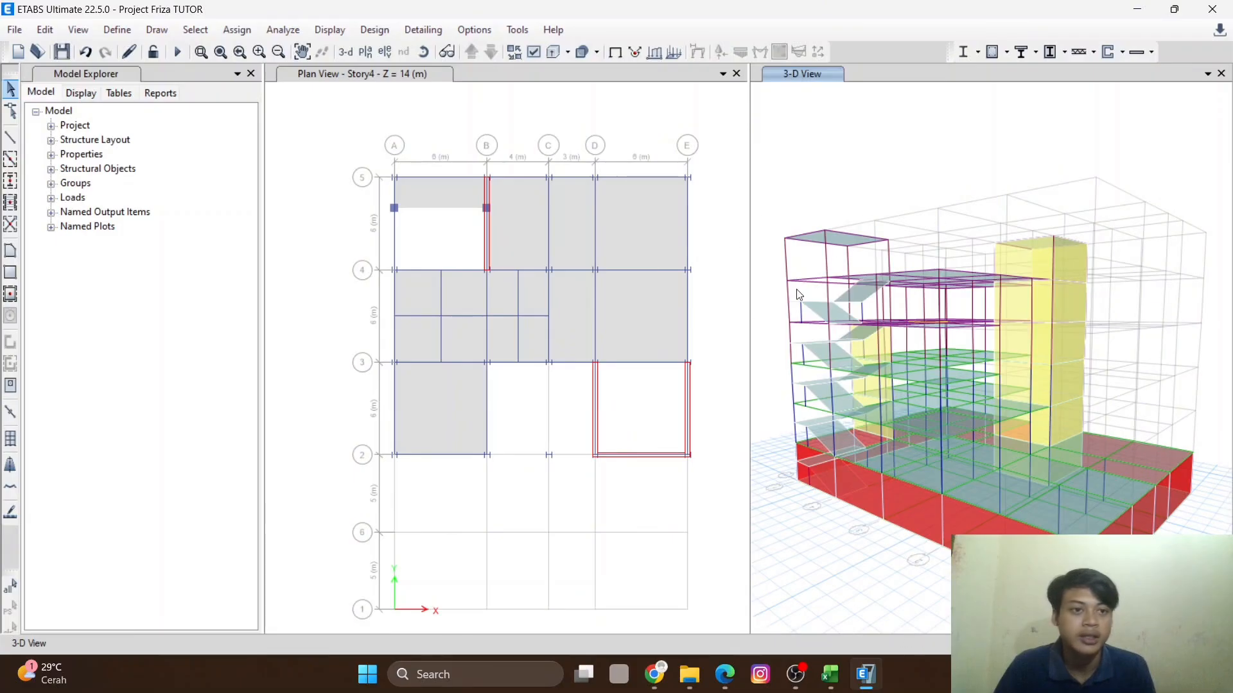
- Enter a uniform SIDL distributed frame load of 4,5 kN/m and close the dialog
left_click(236, 30)
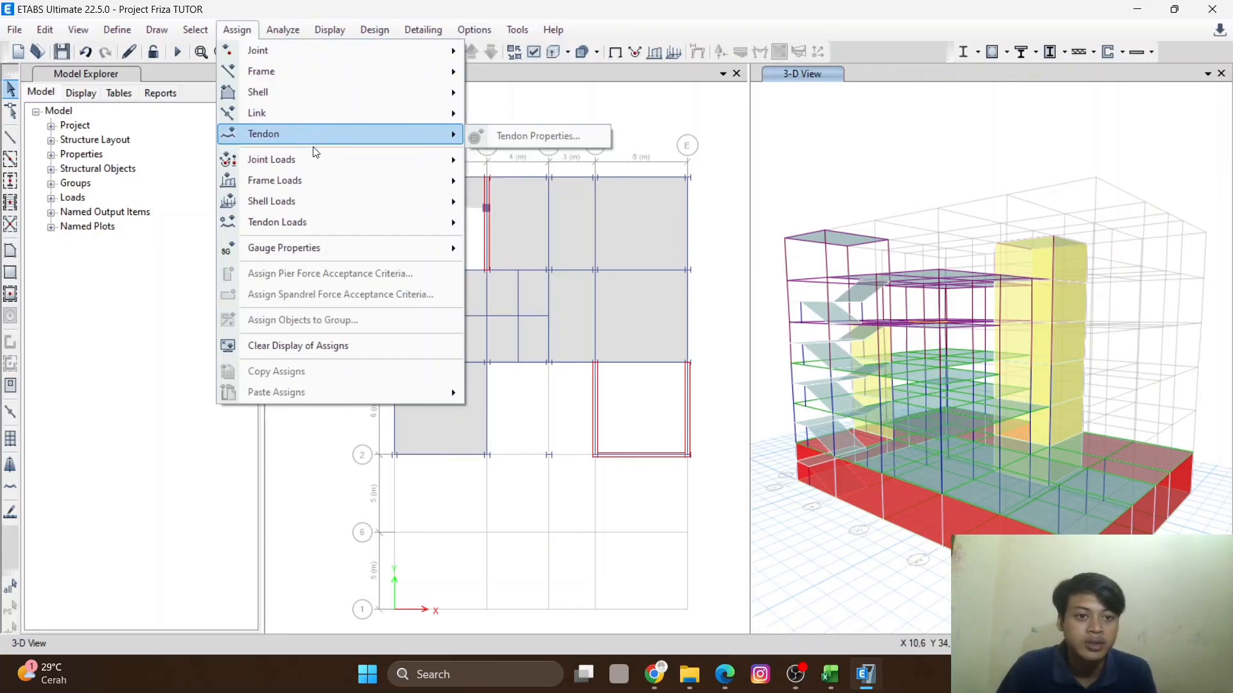
mouse_move(342, 181)
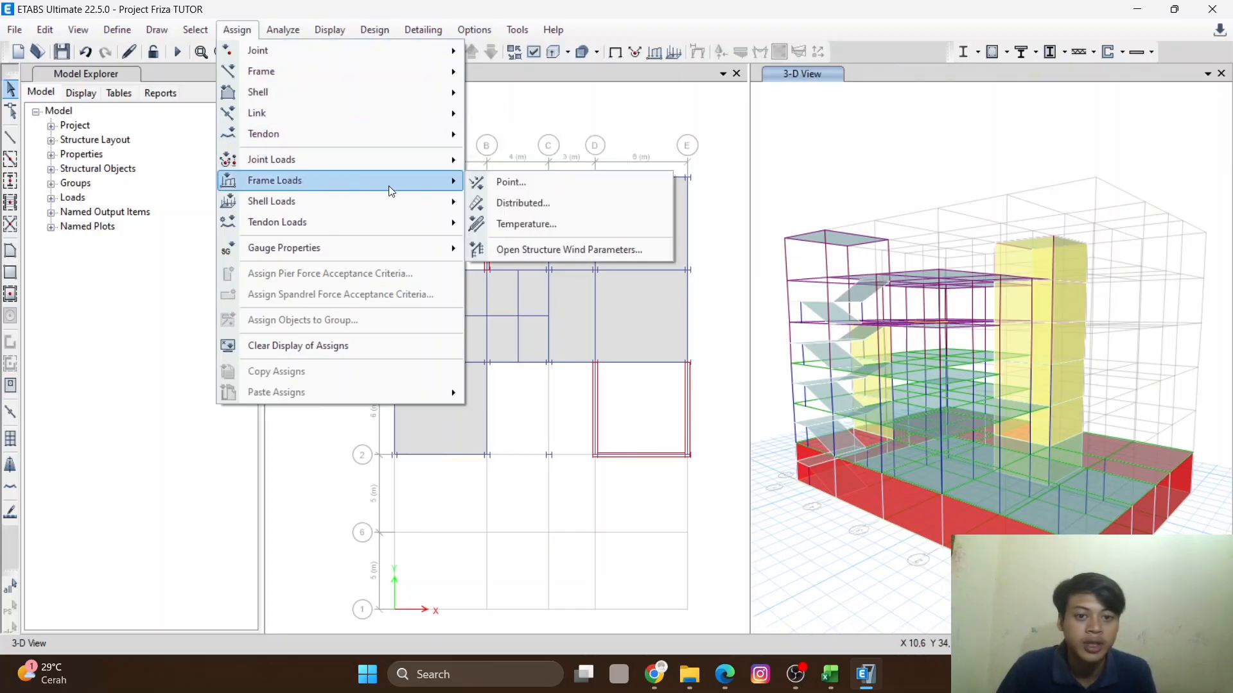
left_click(511, 203)
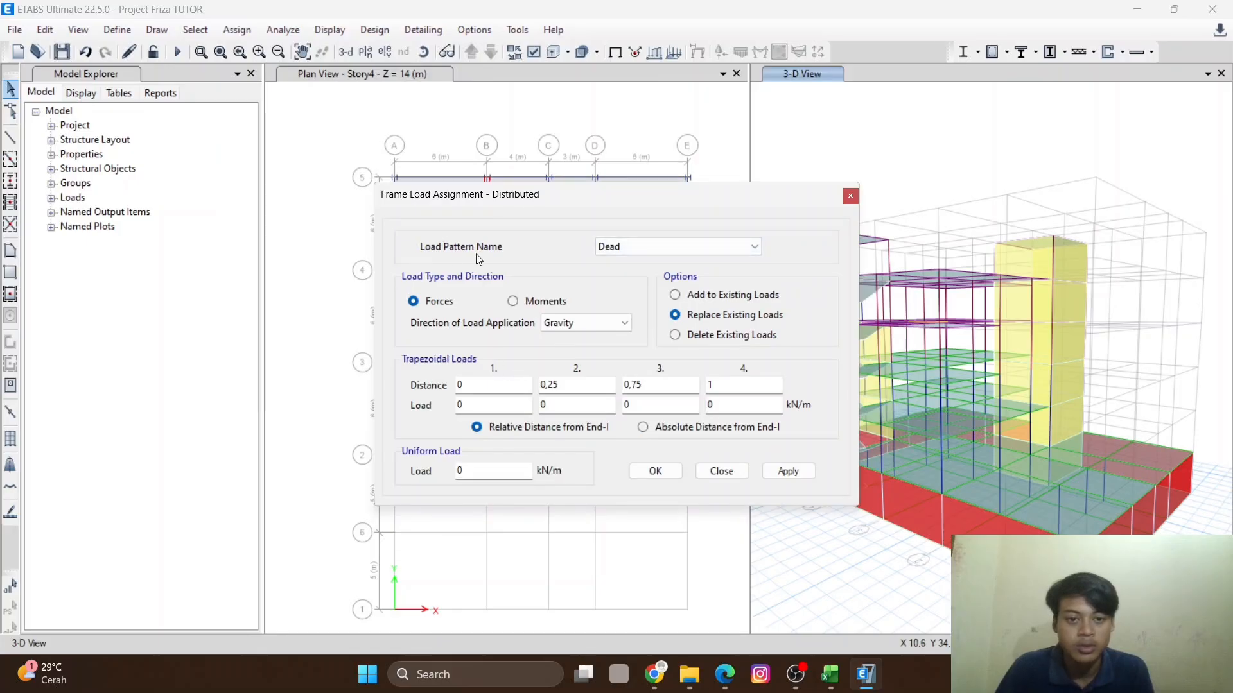
left_click(664, 249)
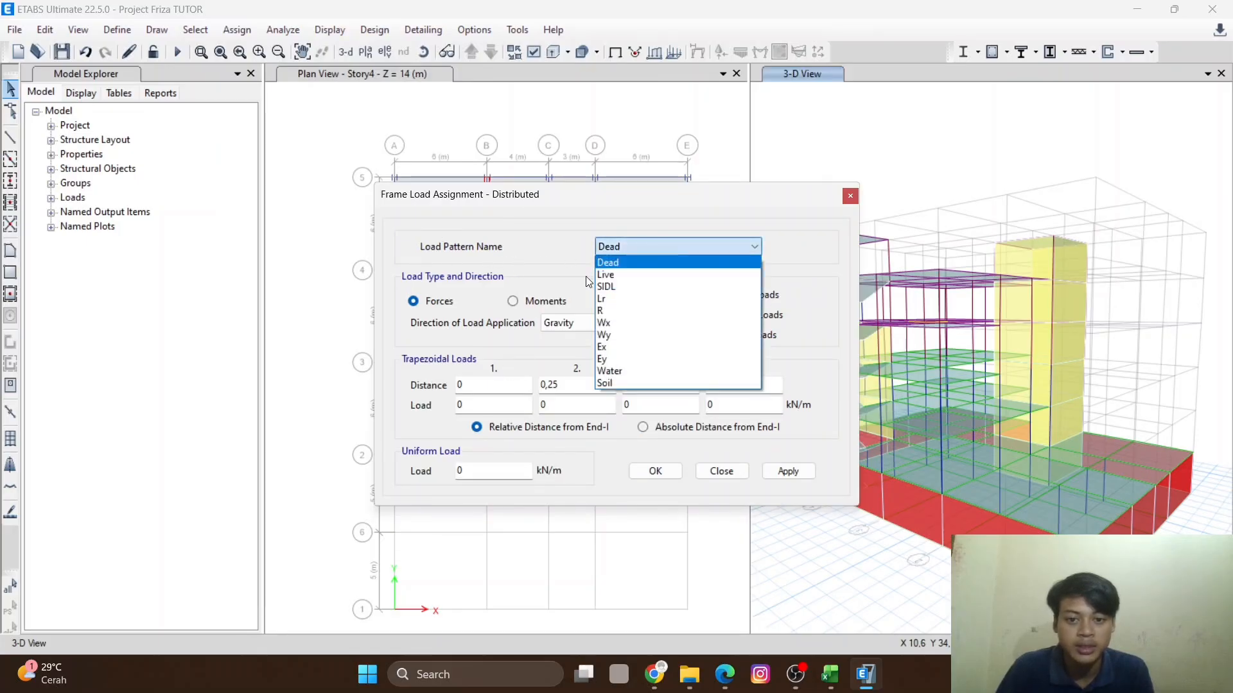
left_click(649, 287)
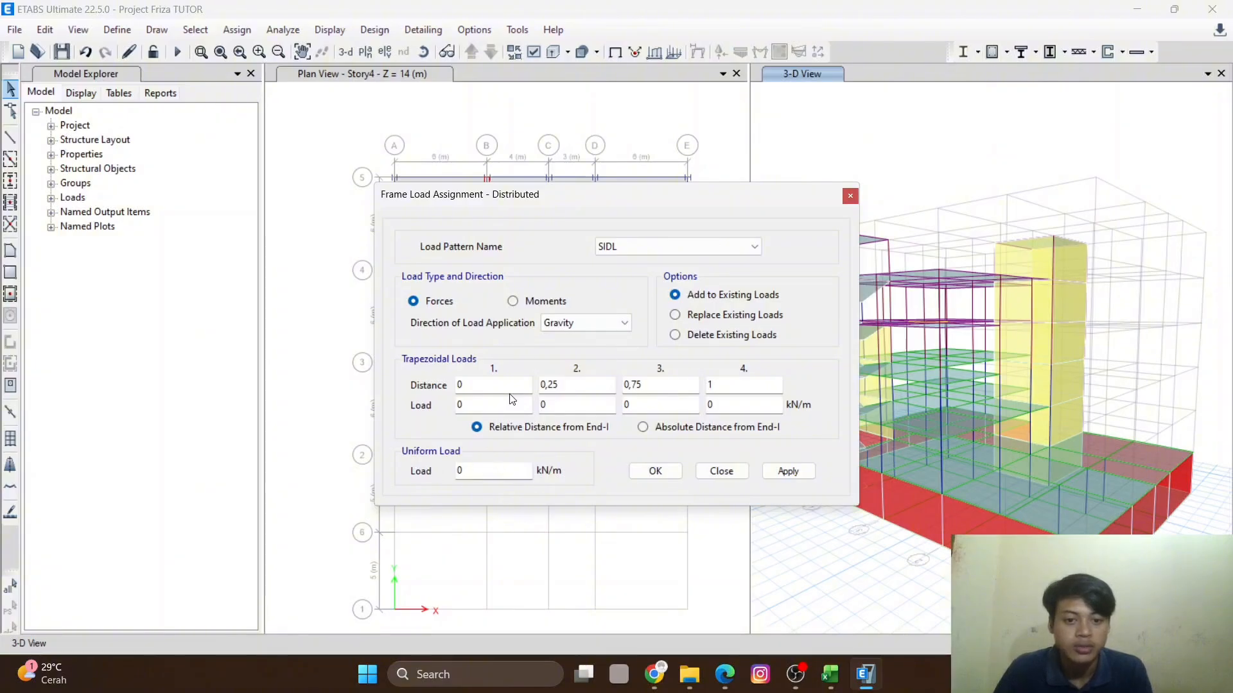
double_click(490, 470)
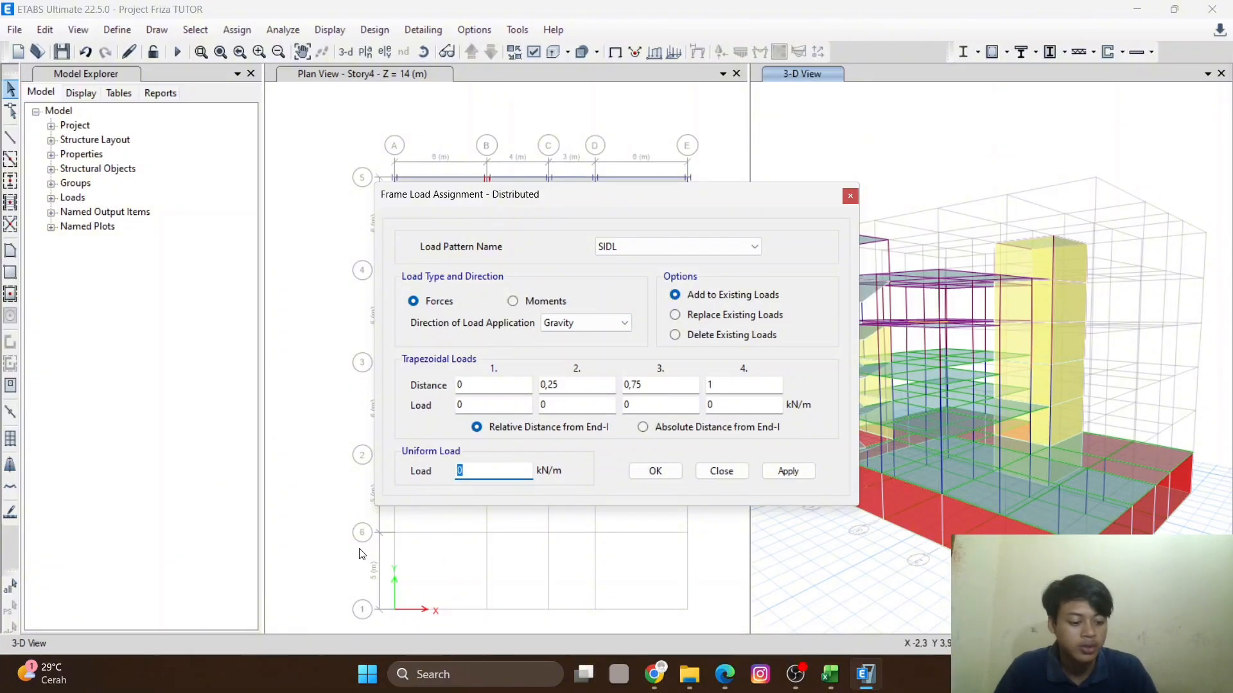
type("4,5")
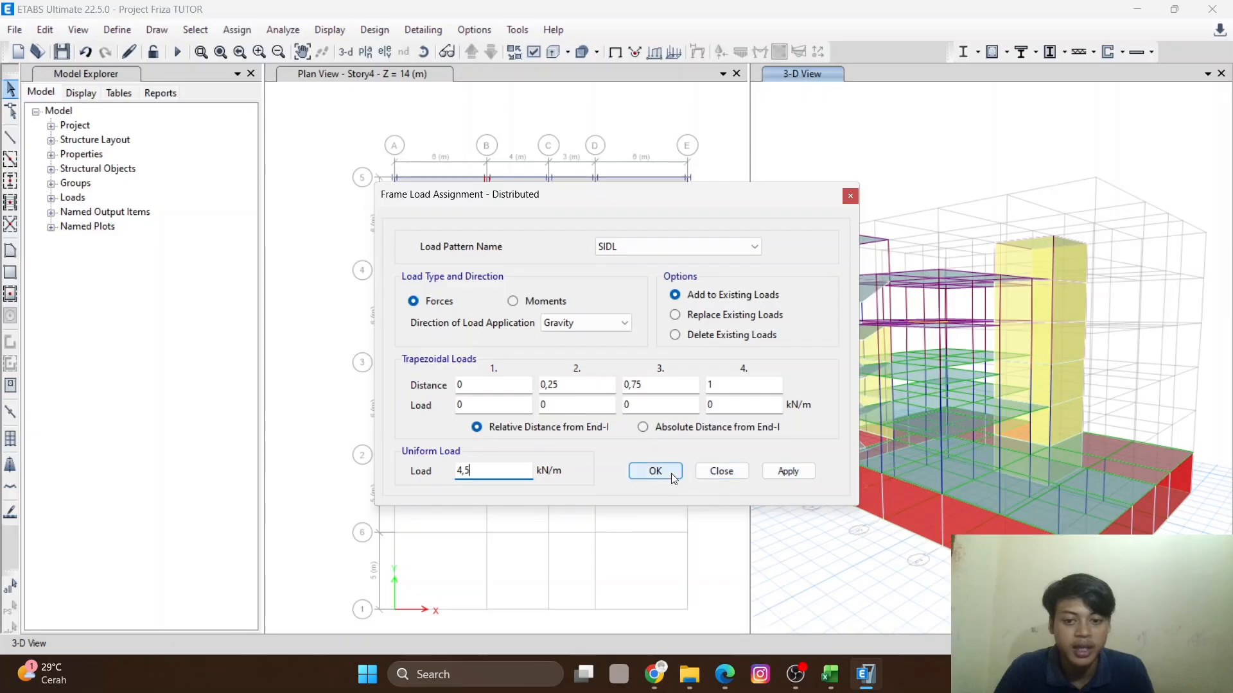
left_click(849, 198)
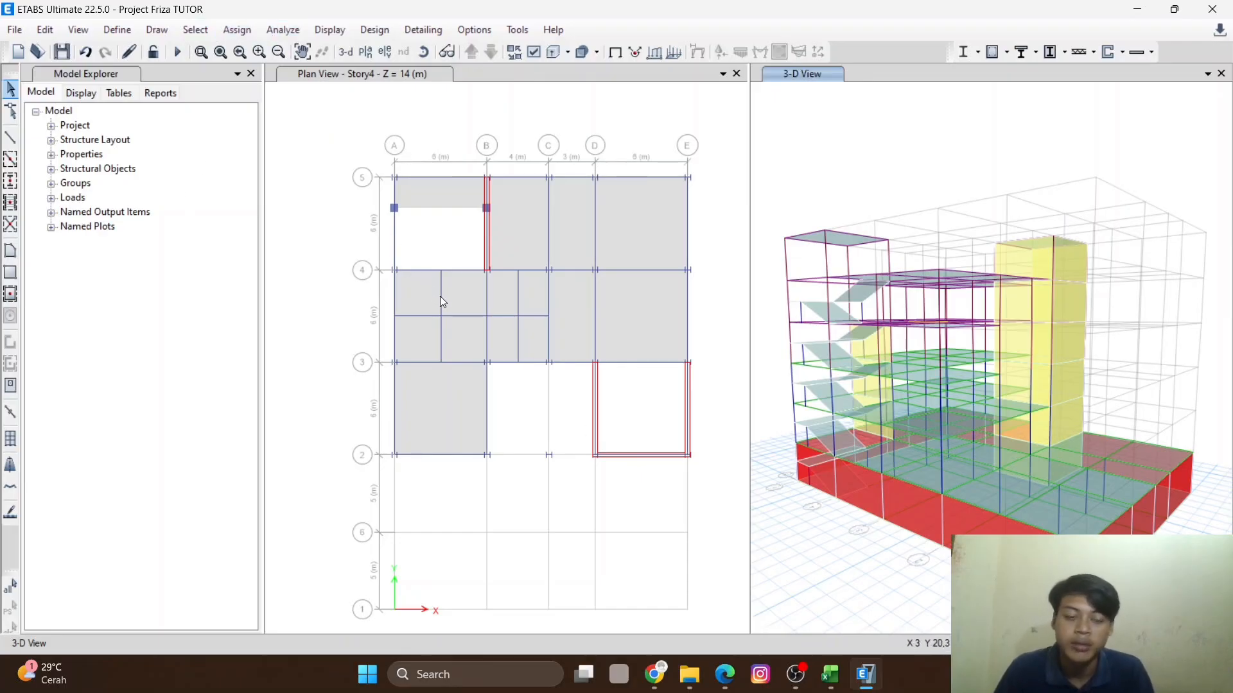
- Enter a uniform Live shell load of 2,87 kN/m² in Gravity direction, adding to existing loads, and close the dialog
left_click(233, 30)
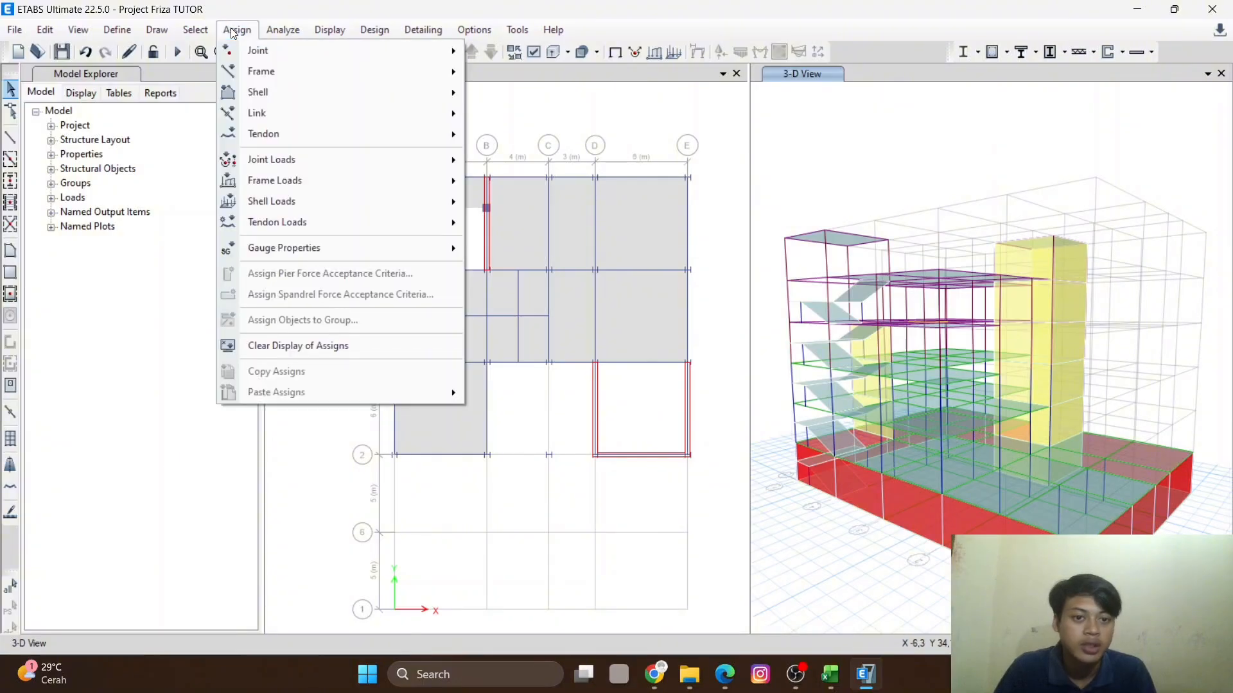
mouse_move(358, 186)
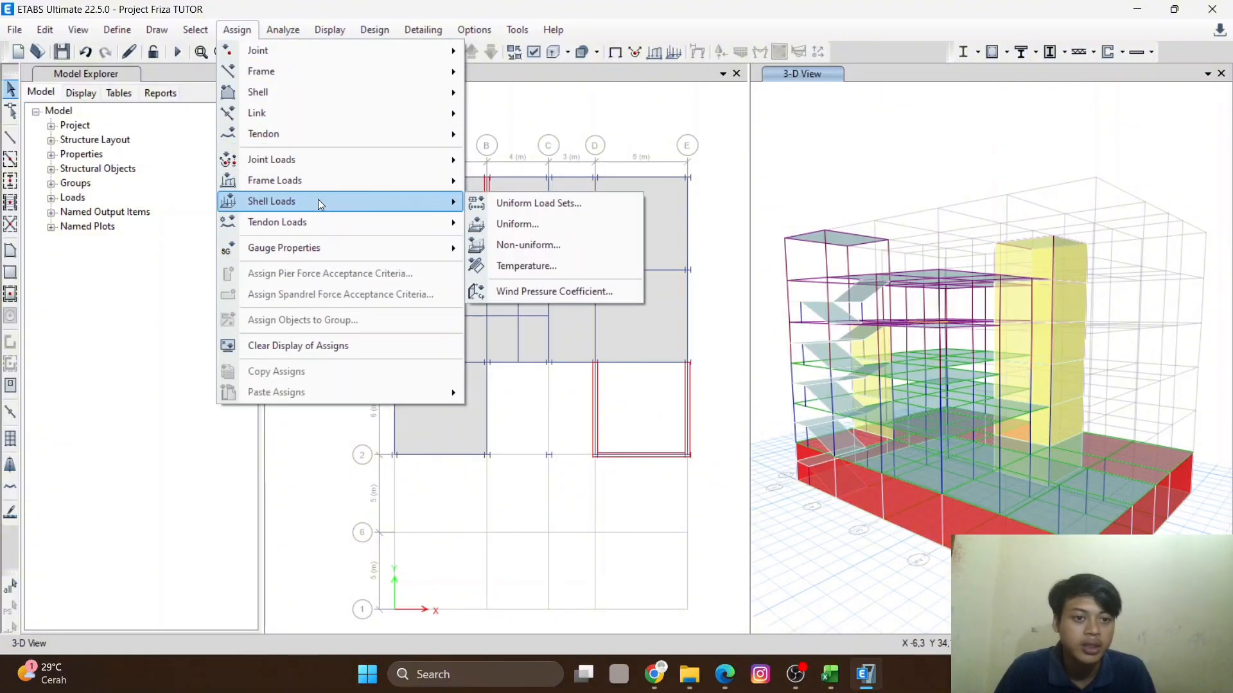
left_click(533, 224)
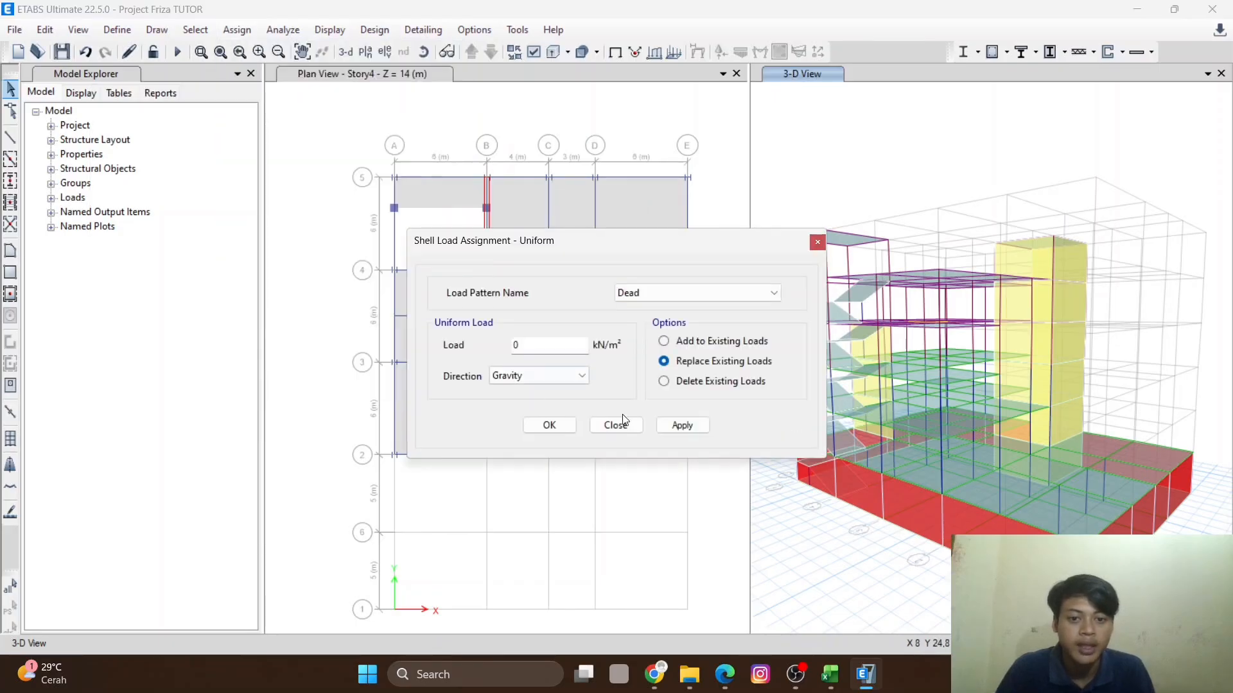
left_click(715, 298)
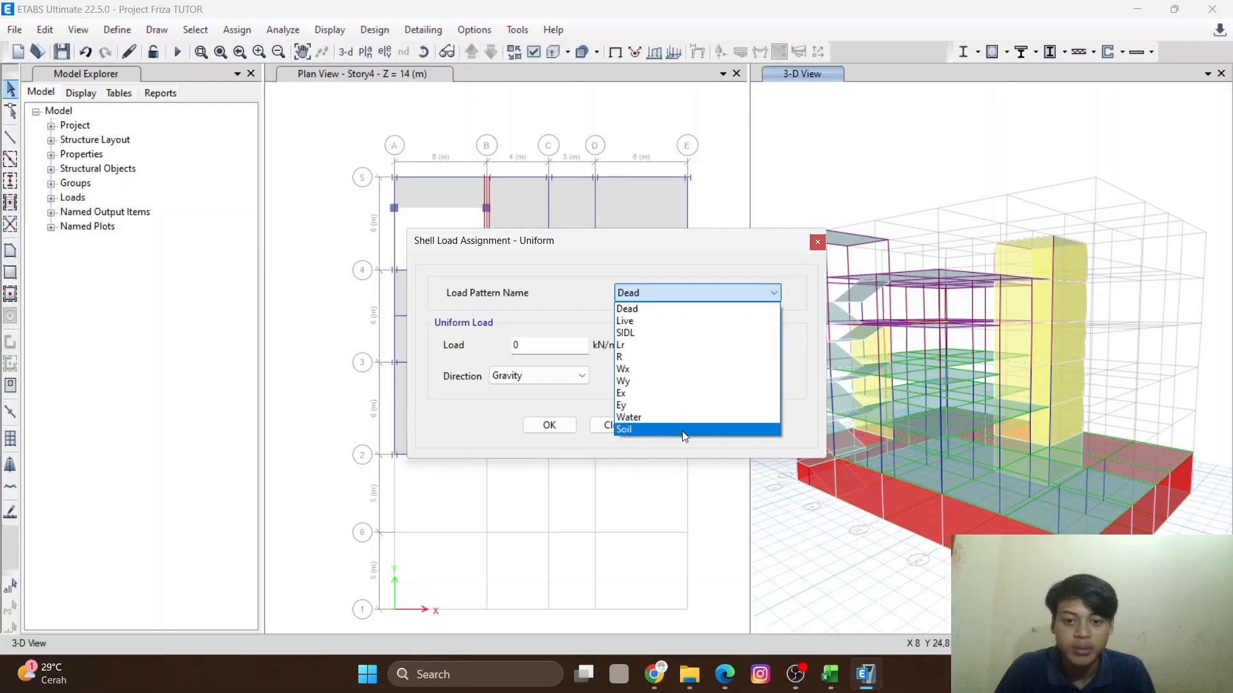
left_click(675, 322)
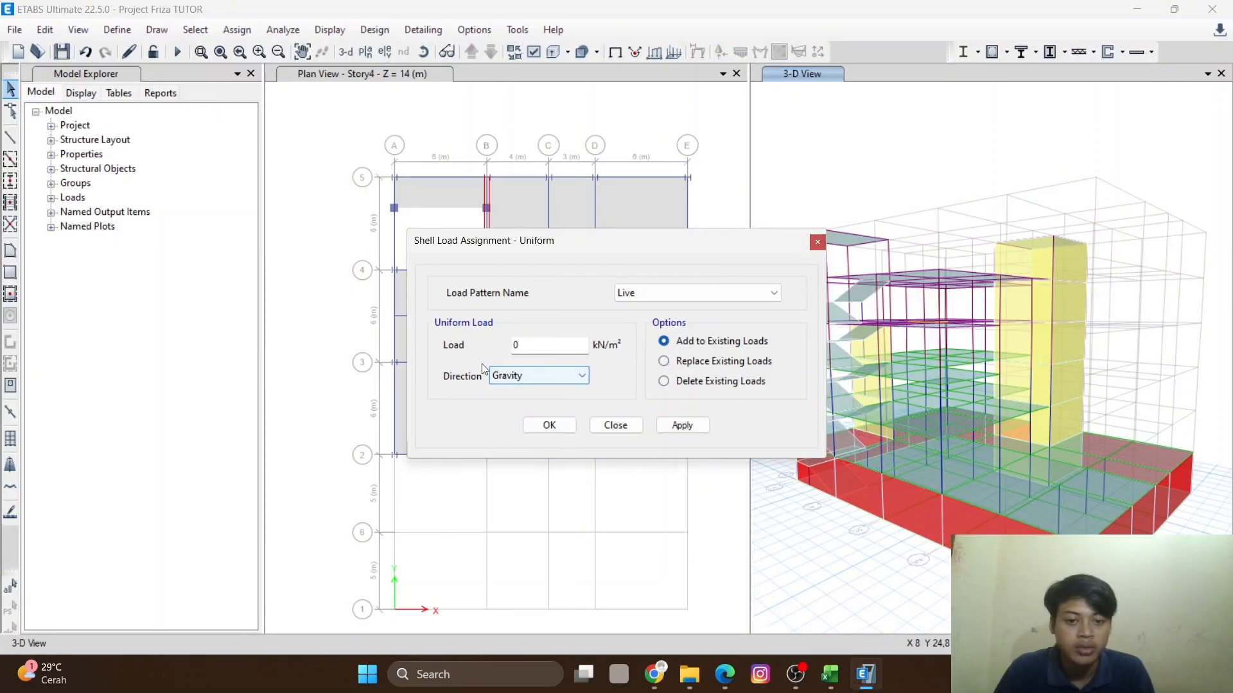
double_click(546, 343)
type("2,87")
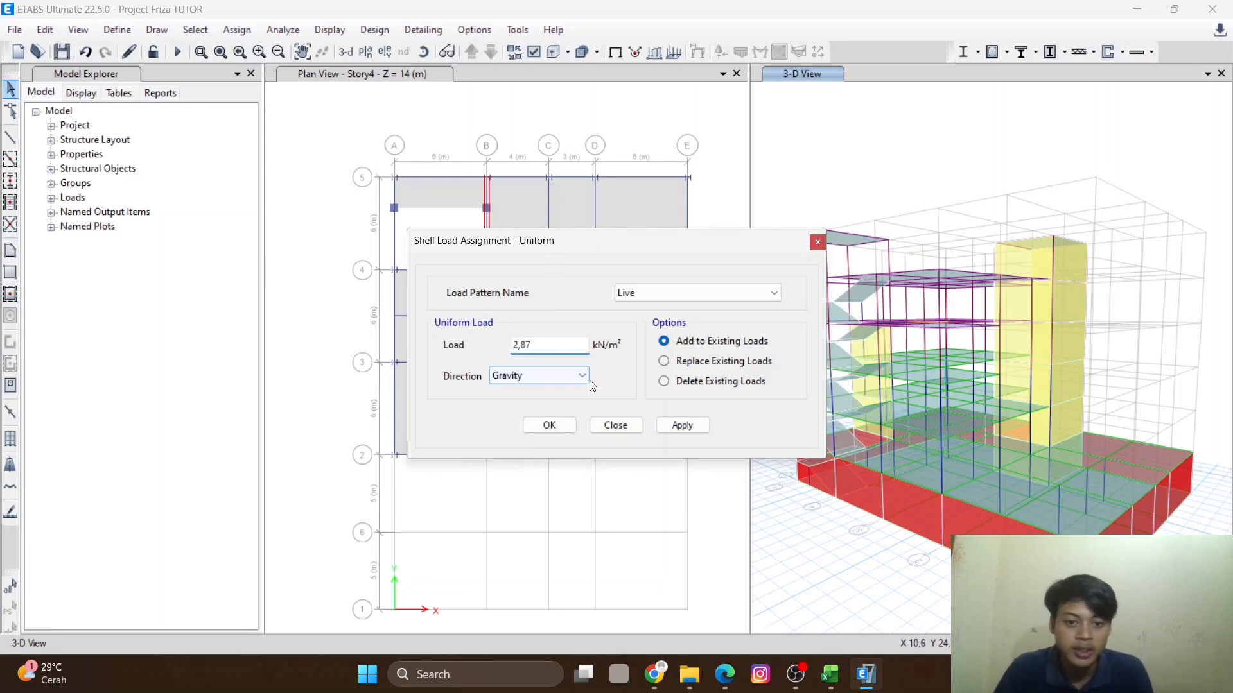
left_click(573, 377)
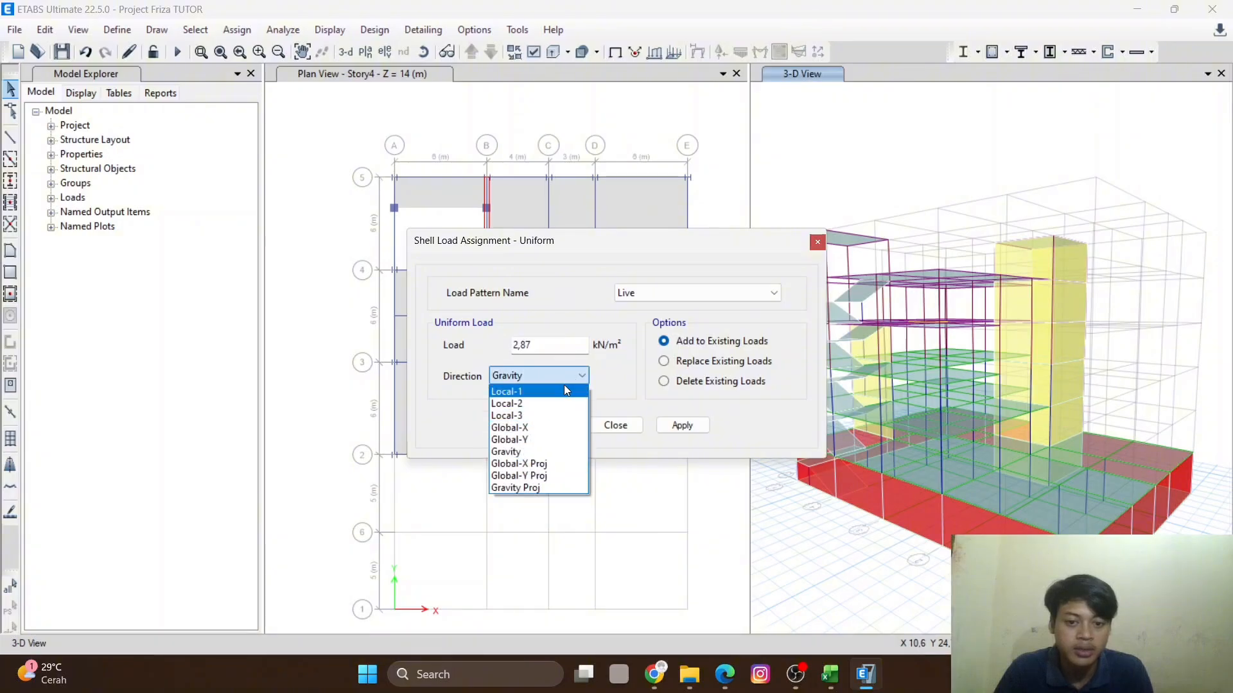
left_click(576, 373)
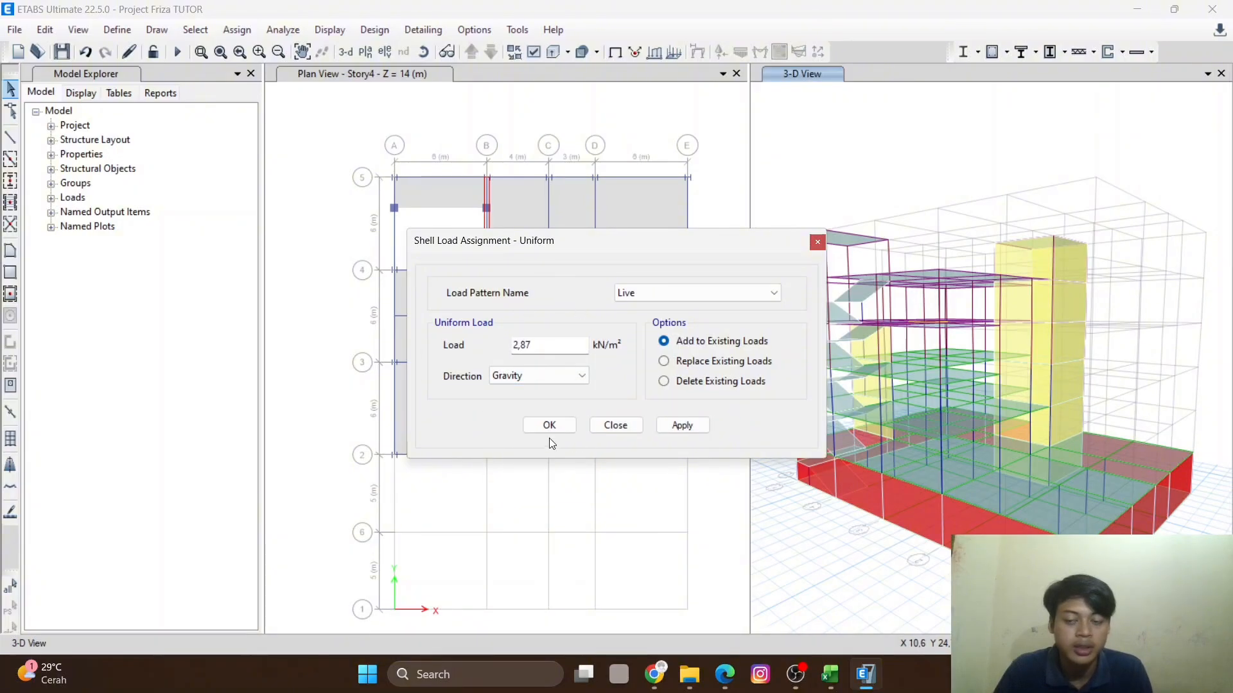
left_click(817, 242)
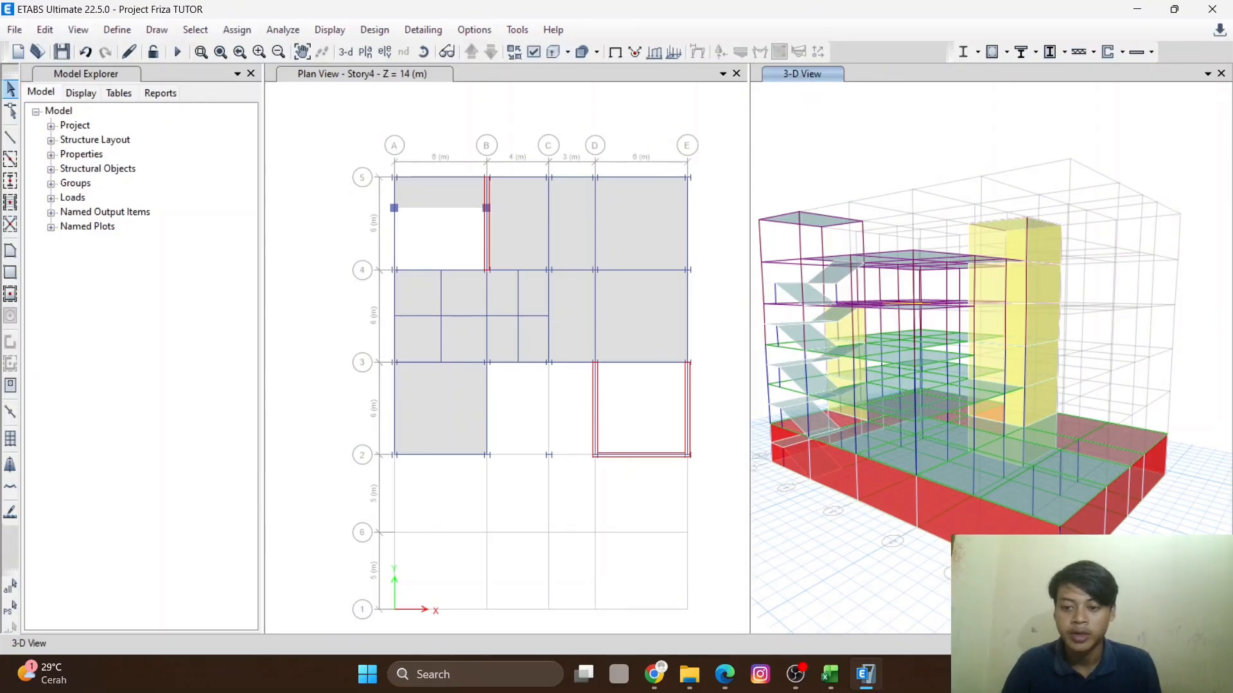
- Select all shells with the Retaining Wall slab property
scroll(995, 523, "up", 5)
middle_click_drag(995, 524, 965, 531)
scroll(939, 498, "down", 5)
middle_click_drag(911, 492, 938, 506)
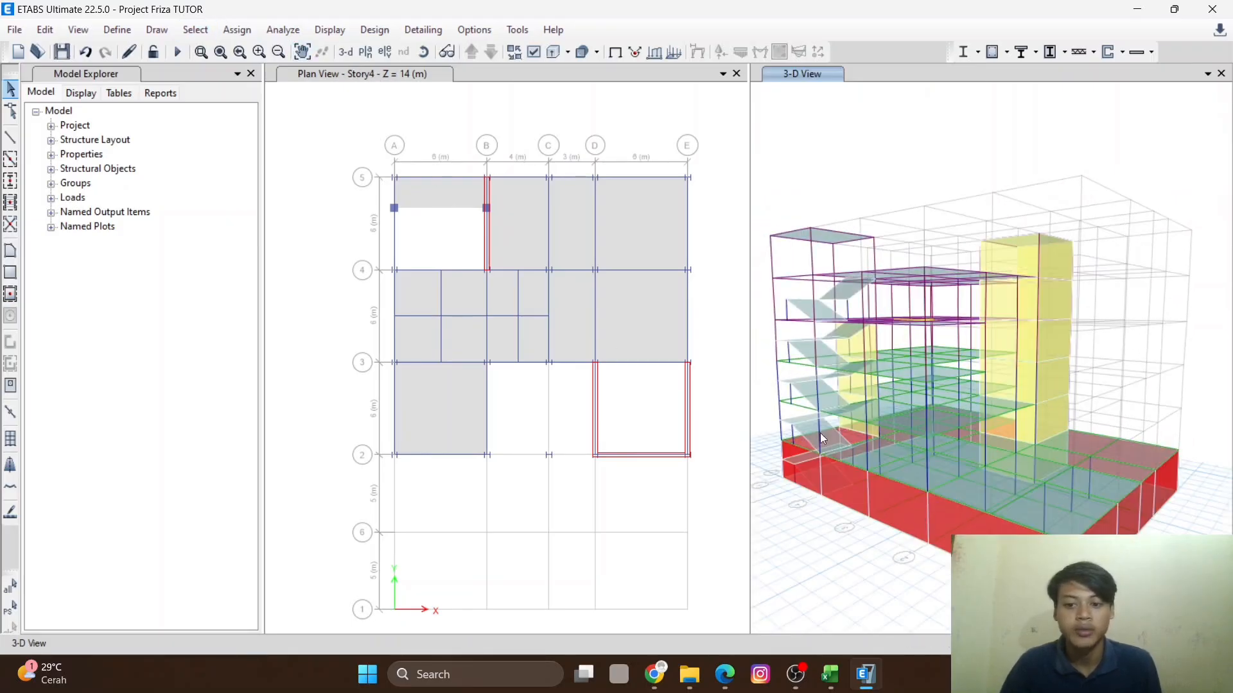
left_click(193, 31)
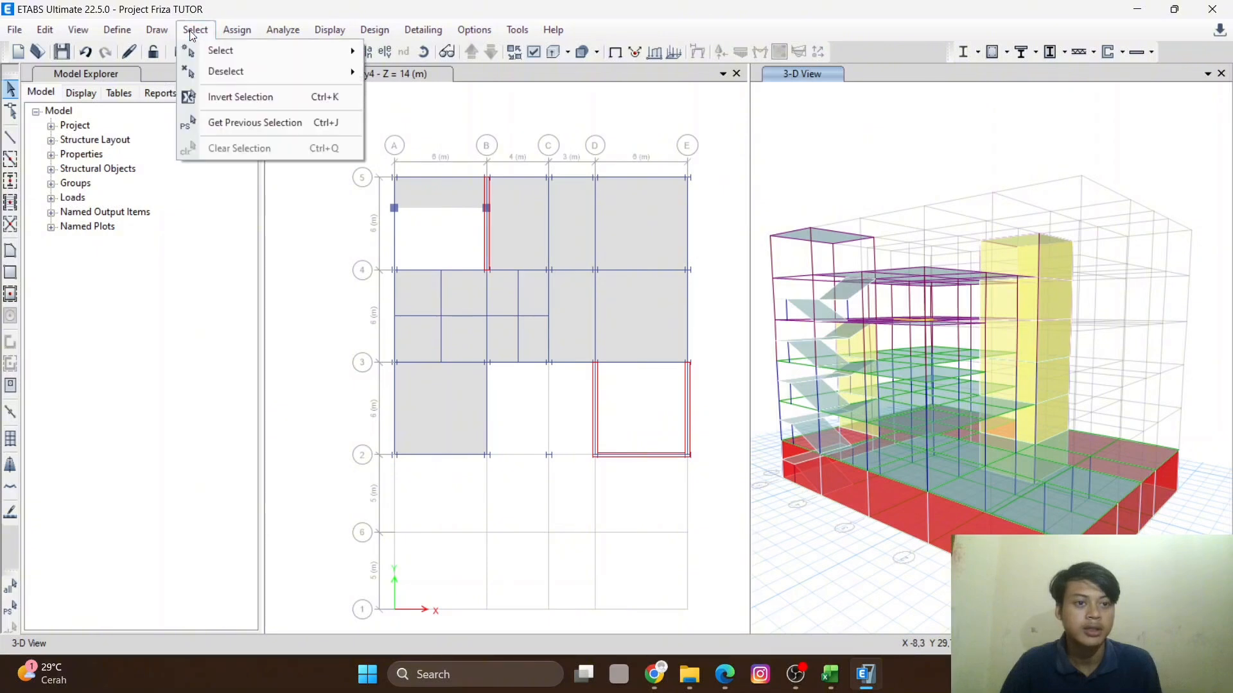
mouse_move(239, 49)
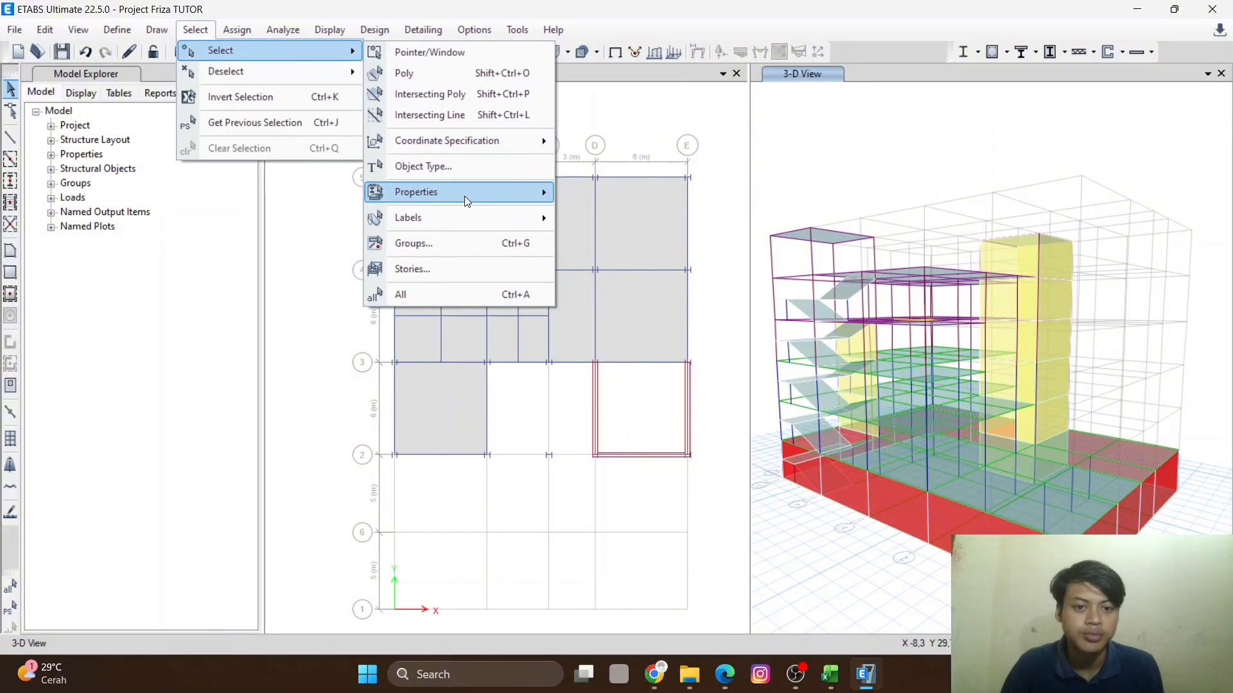
mouse_move(468, 196)
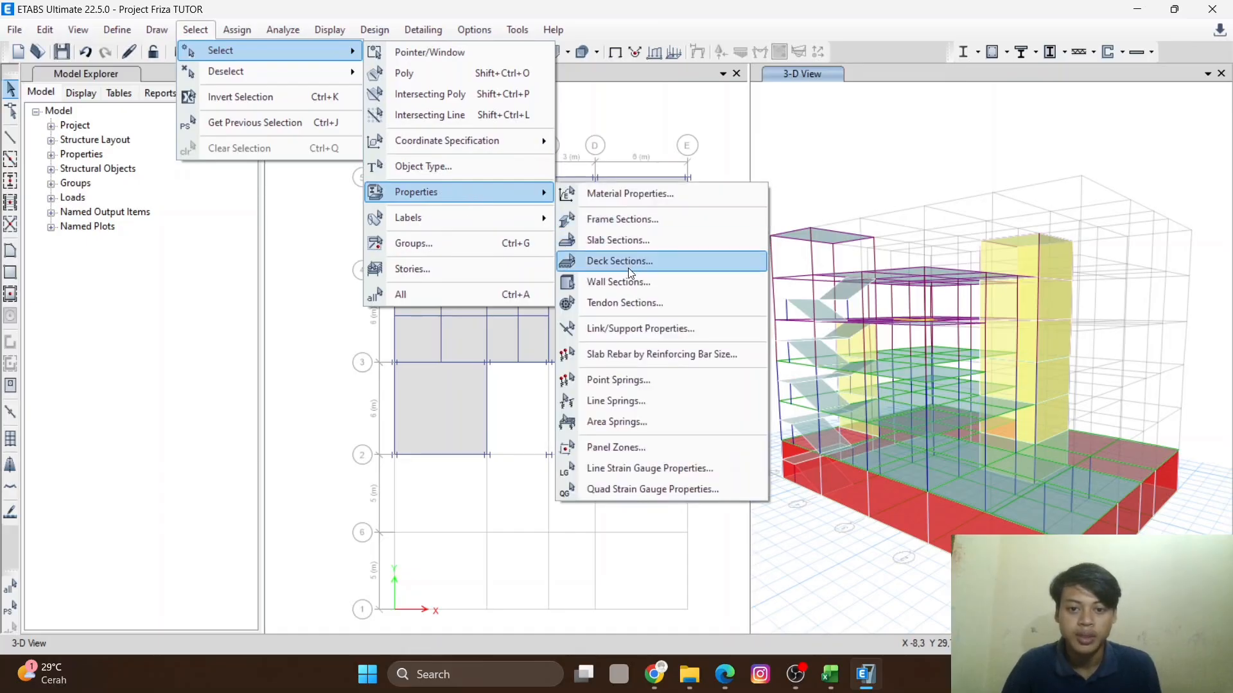
left_click(639, 243)
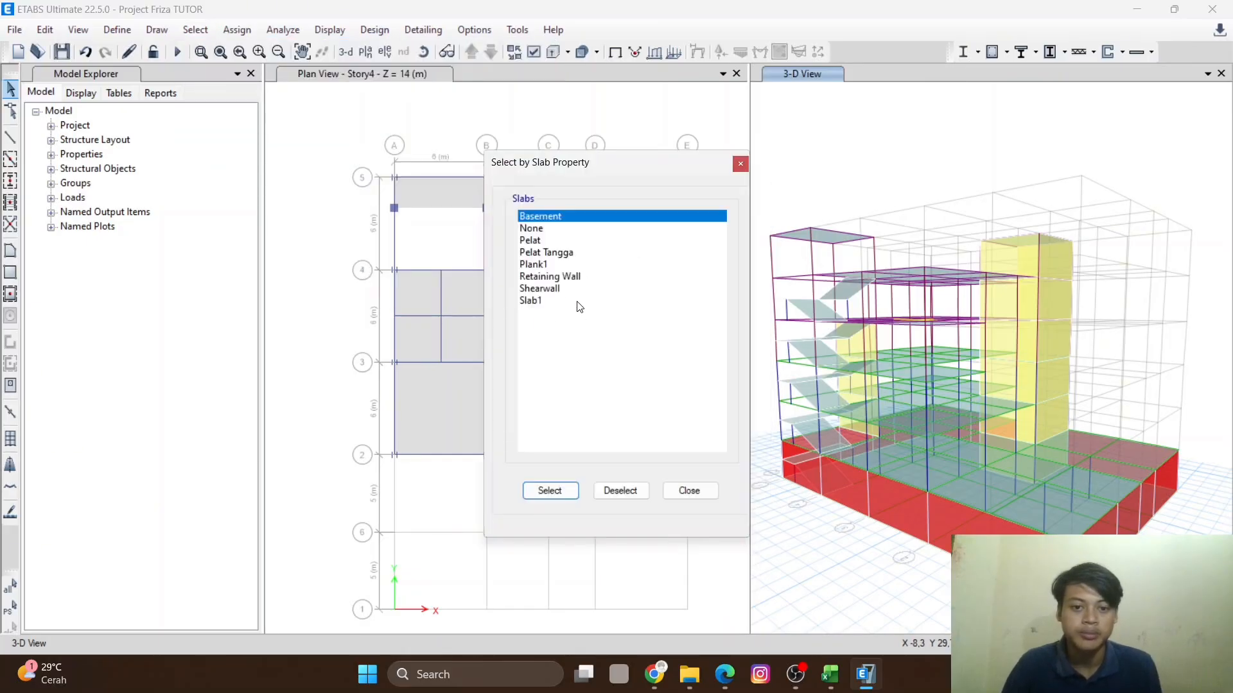
left_click(567, 276)
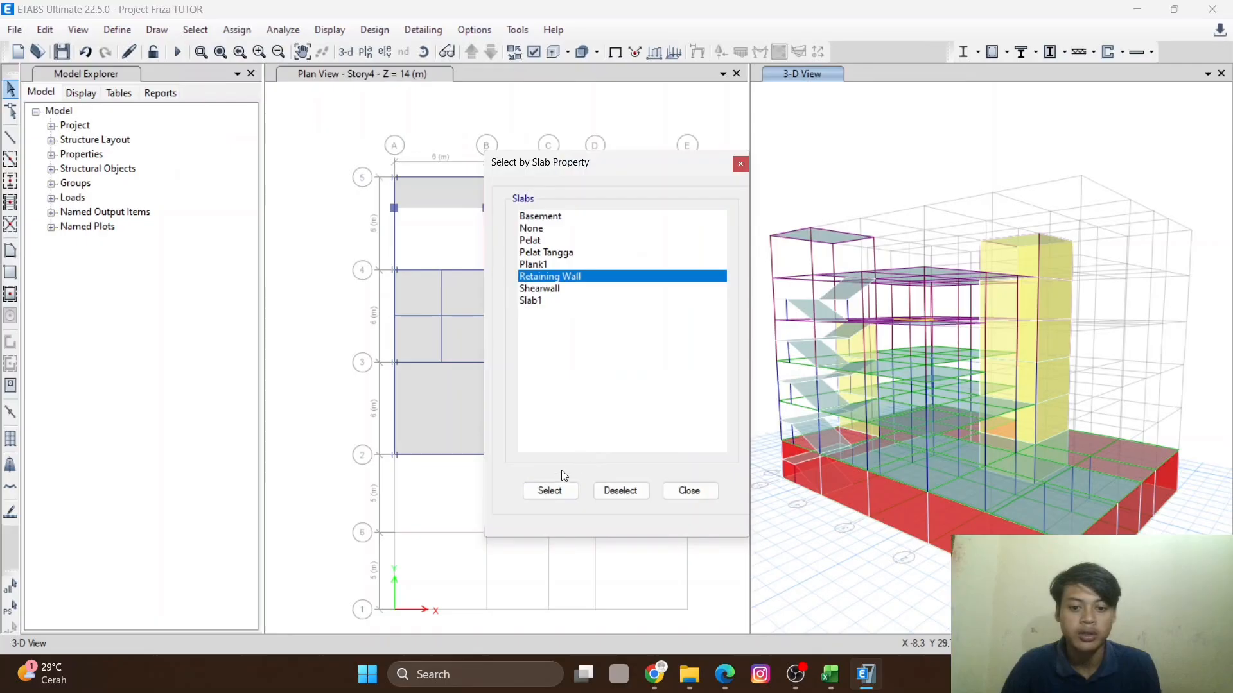
left_click(550, 491)
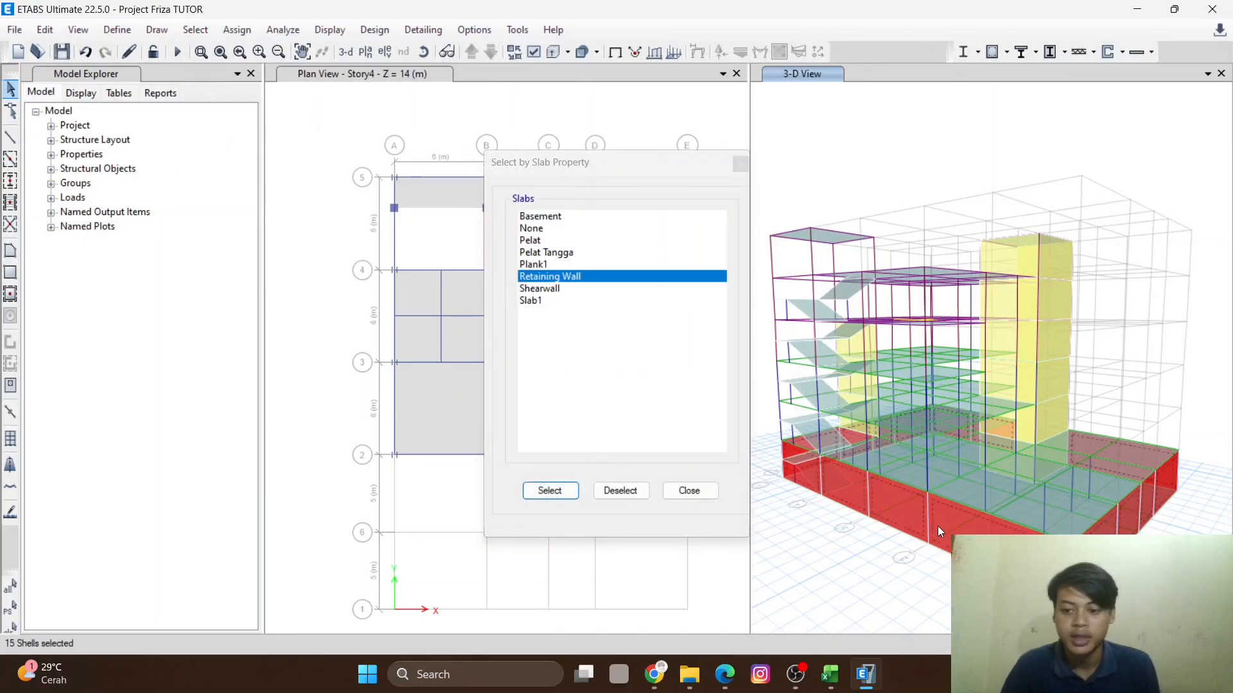
scroll(934, 523, "up", 5)
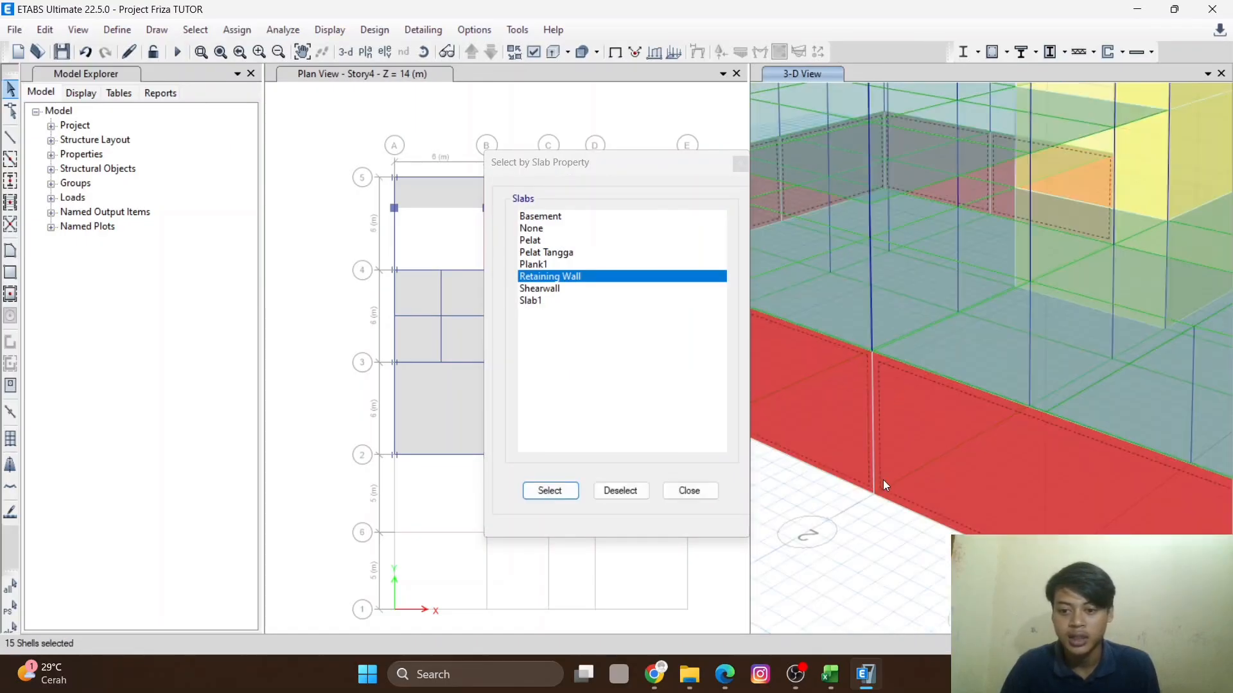
scroll(879, 469, "up", 3)
scroll(851, 352, "down", 3)
middle_click_drag(899, 396, 843, 372)
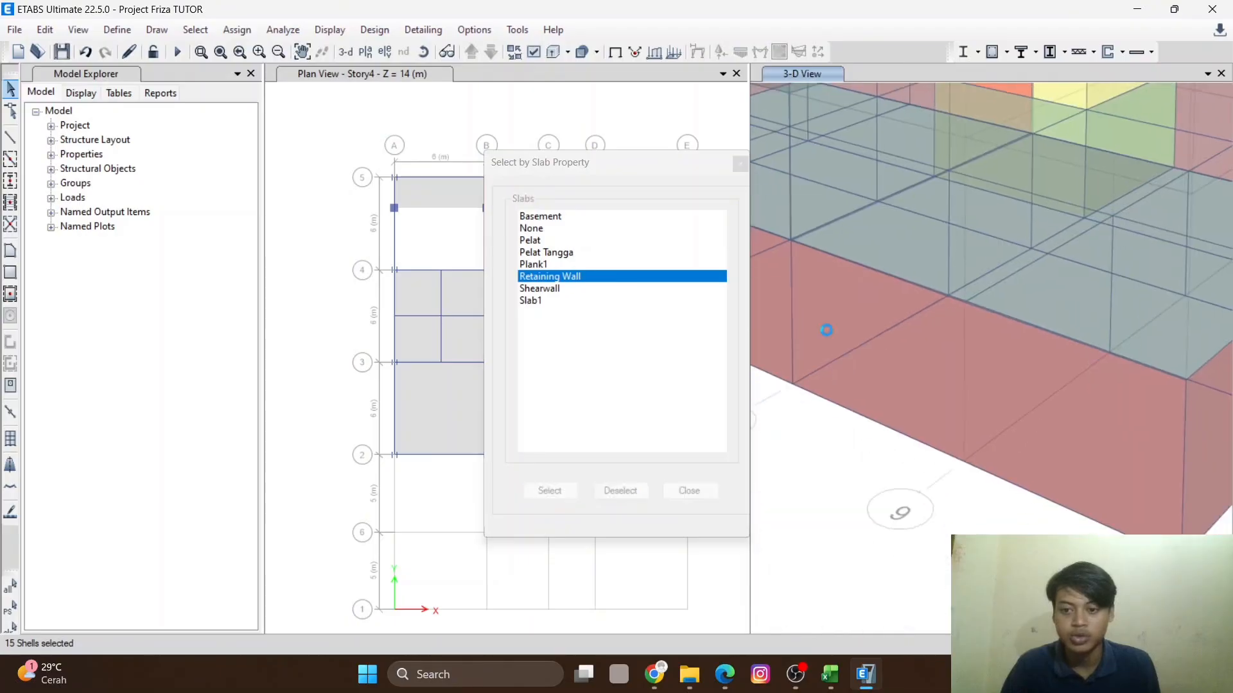
scroll(844, 372, "down", 5)
scroll(854, 405, "up", 4)
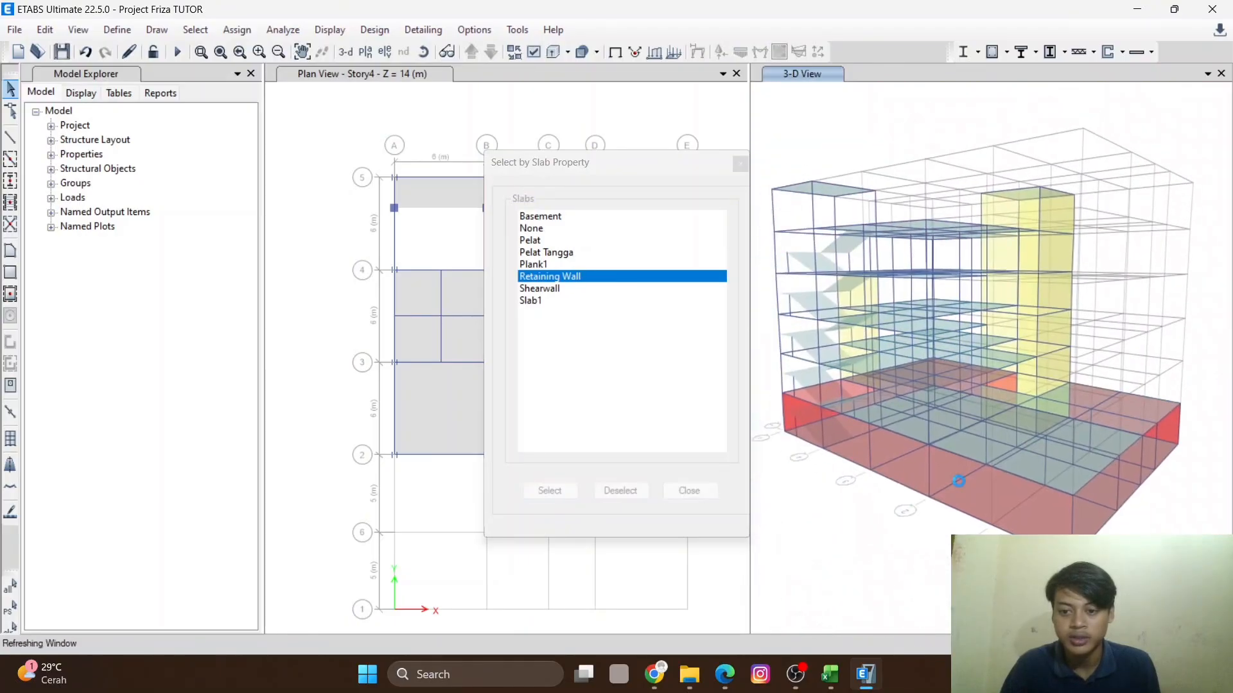
scroll(880, 450, "down", 1)
scroll(879, 450, "up", 5)
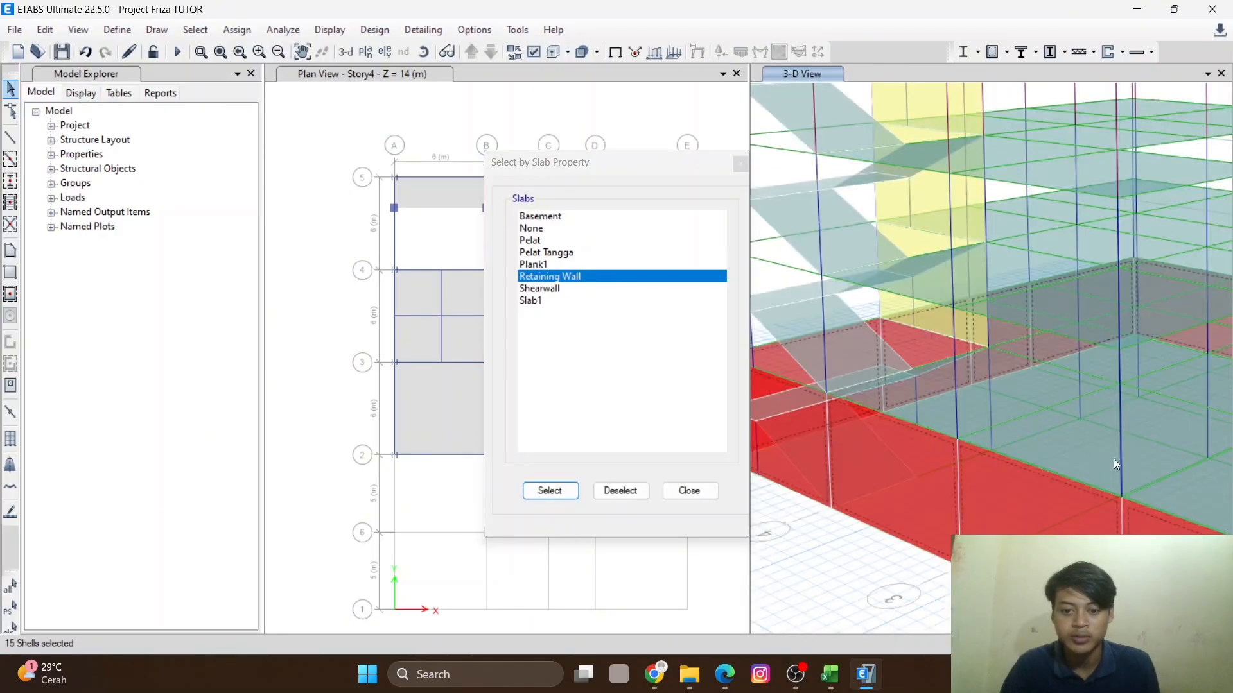
middle_click_drag(1002, 445, 867, 344)
middle_click_drag(1049, 409, 899, 421)
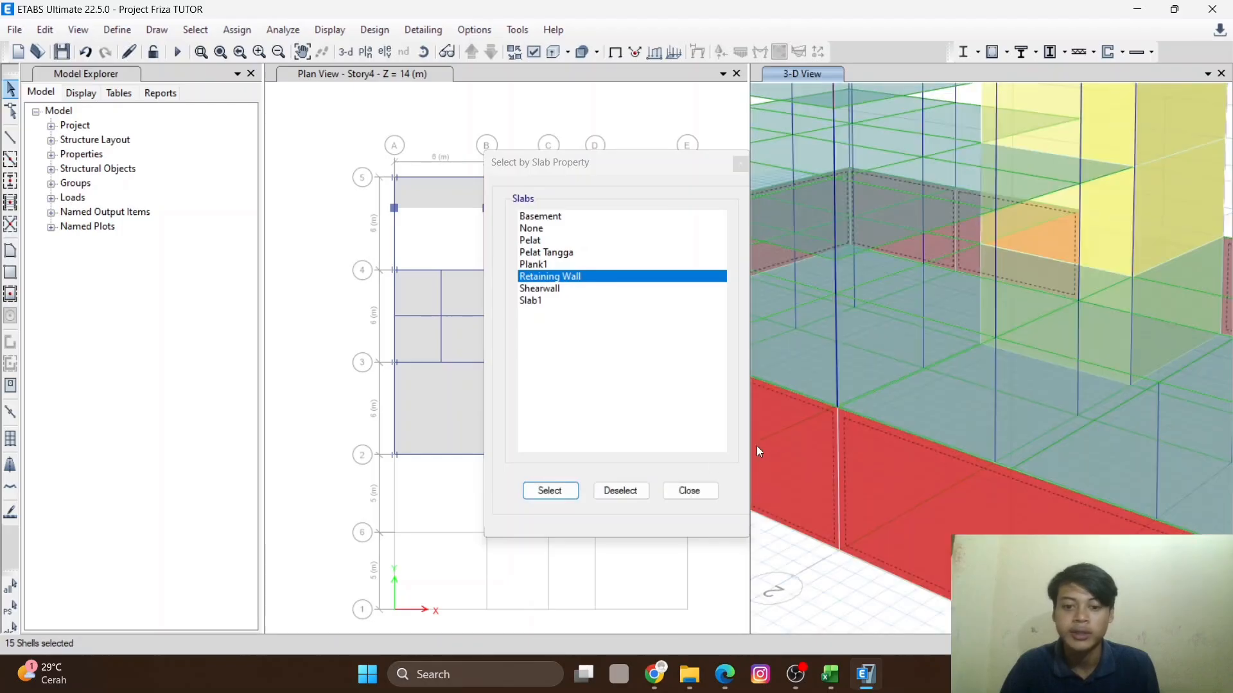
left_click(689, 491)
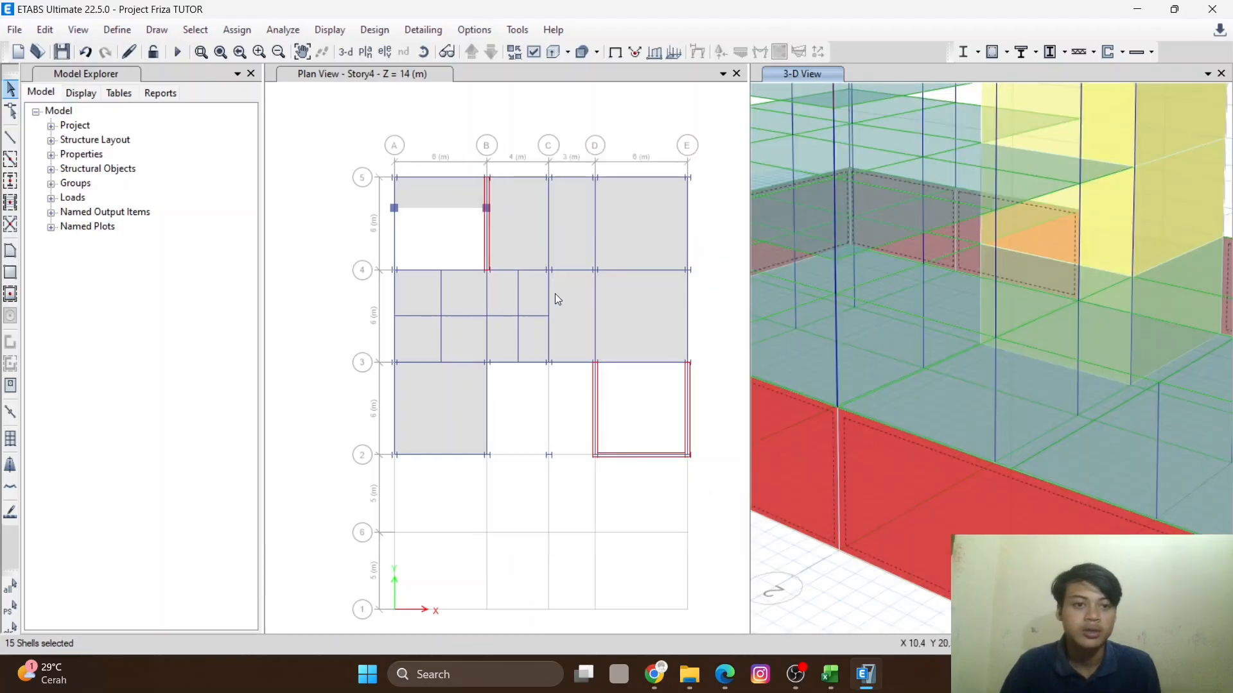
- Enter a non-uniform SIDL shell load in Global-X with C = -5,5 and D = -19,25, adding to existing loads, and close the dialog
left_click(237, 30)
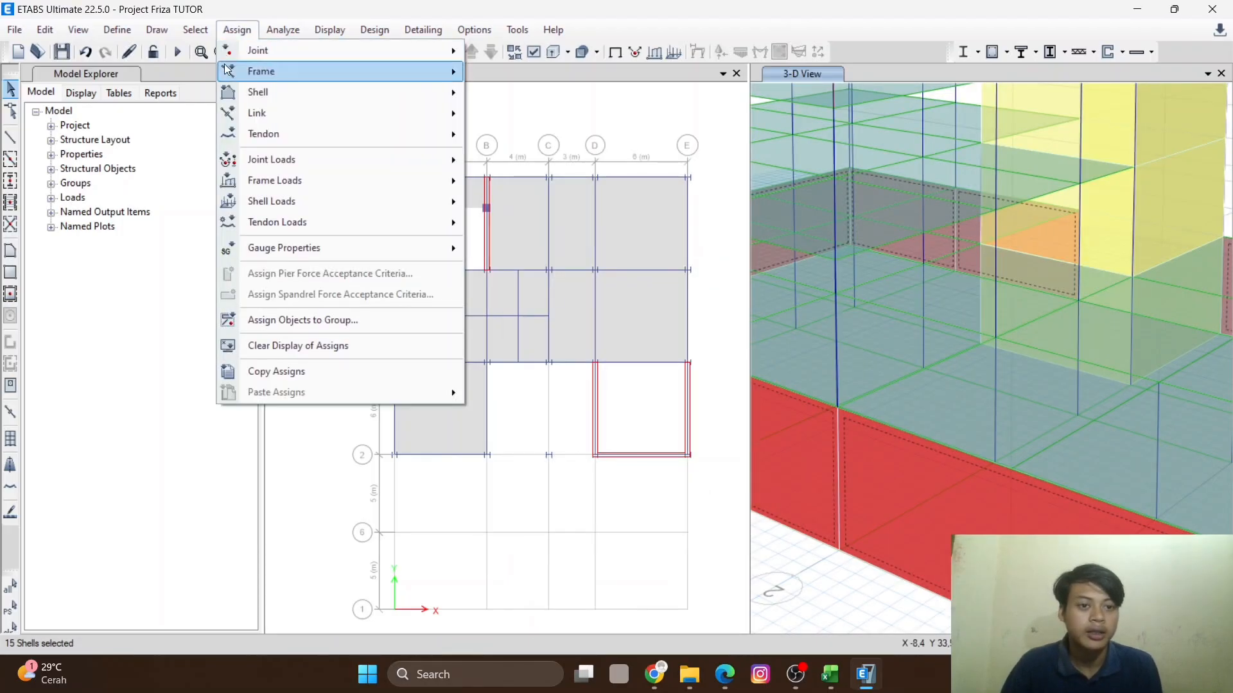
mouse_move(369, 206)
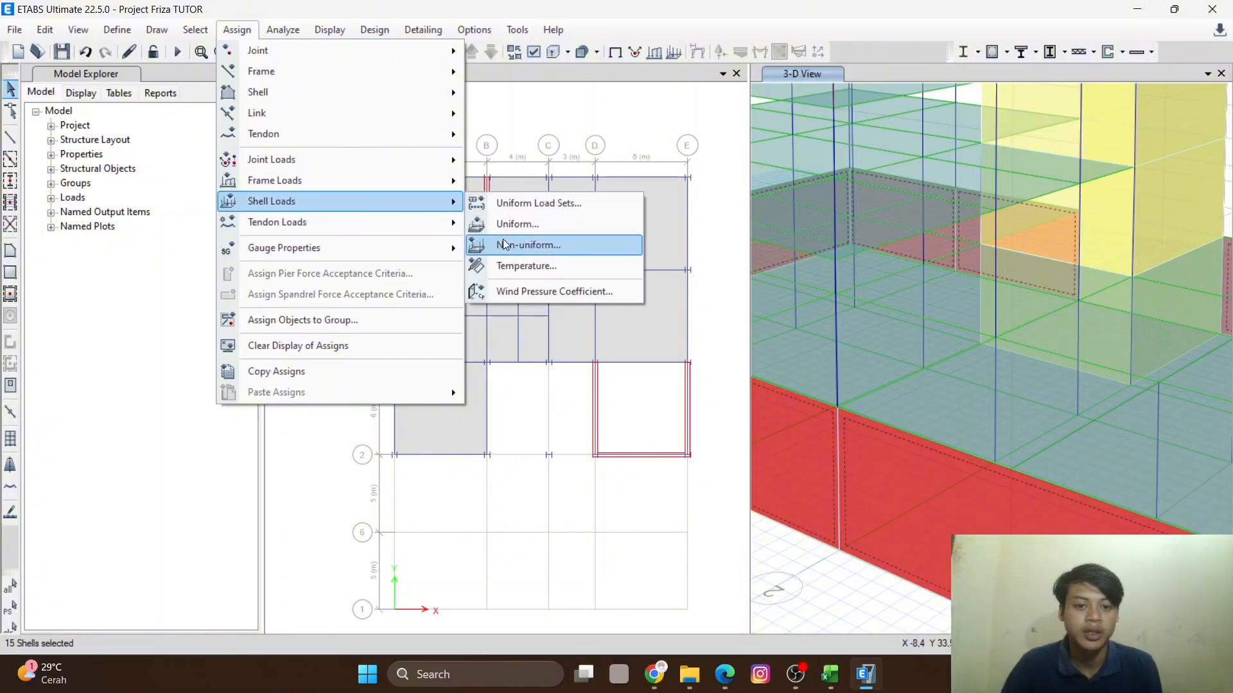
left_click(519, 245)
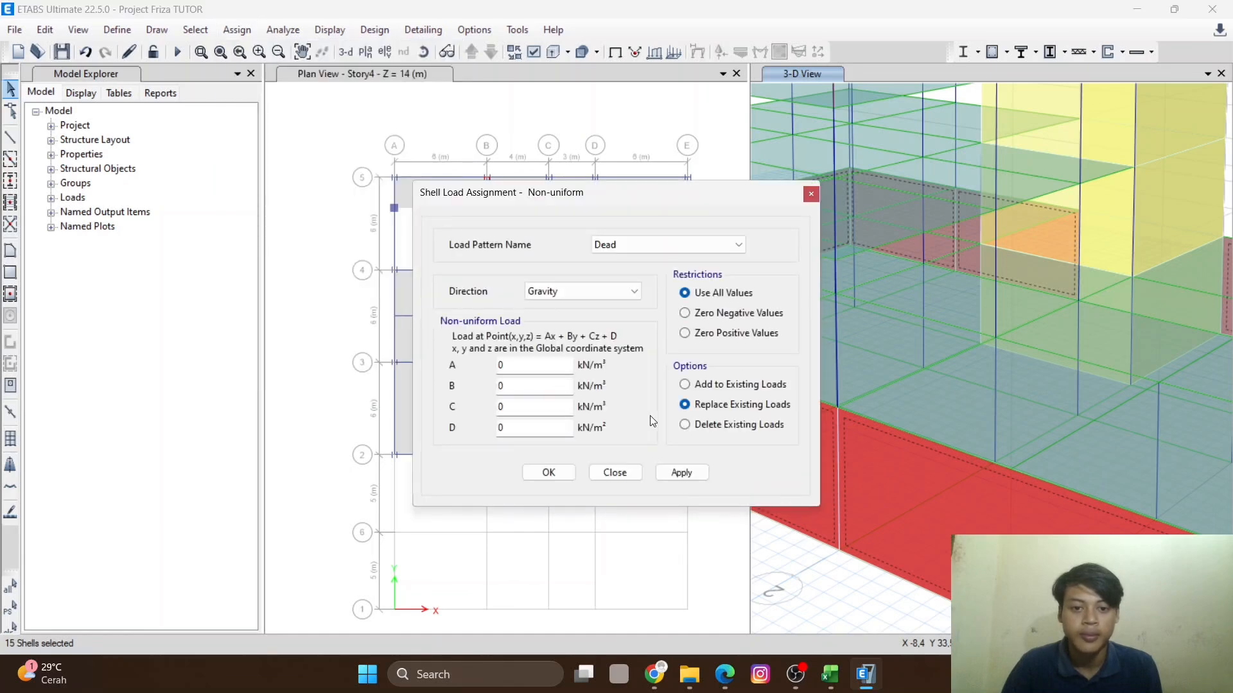
left_click(719, 245)
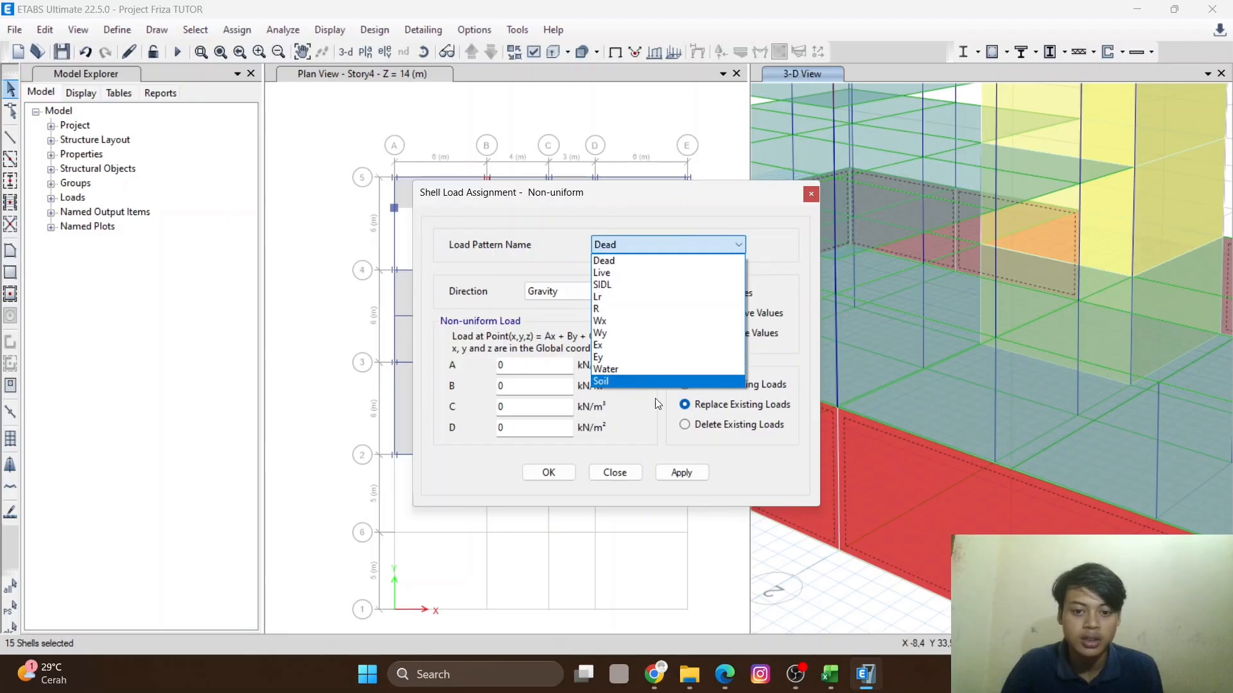
left_click(622, 285)
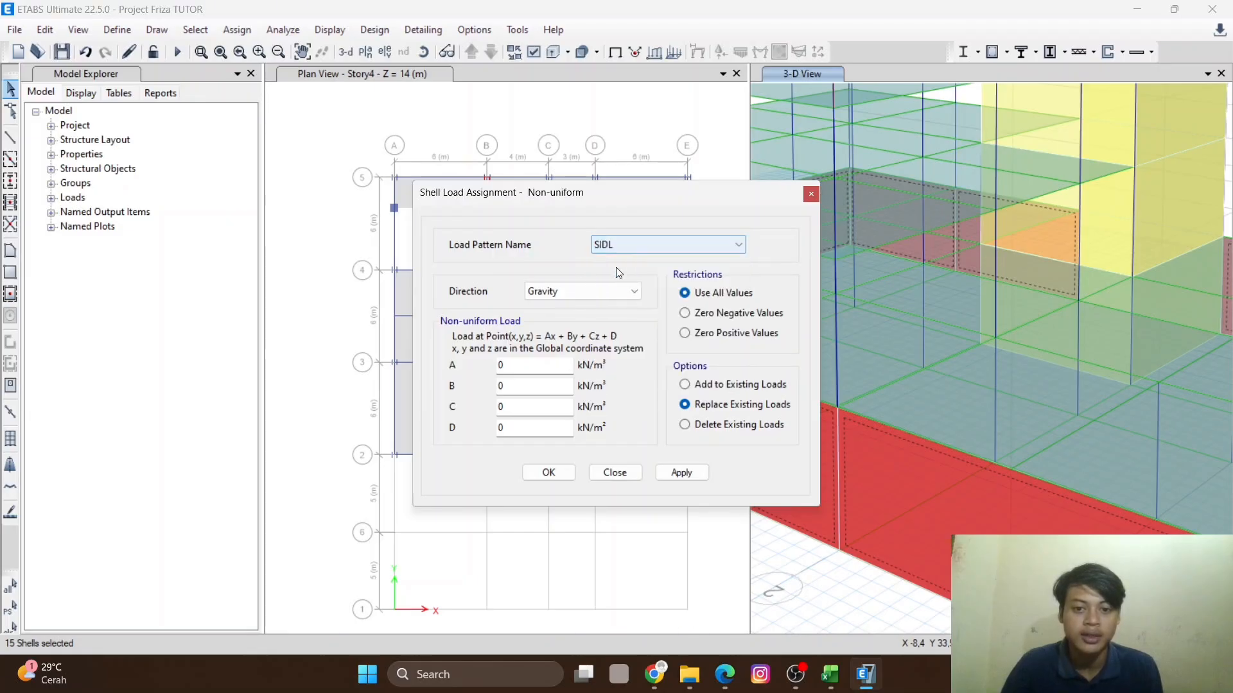
left_click(600, 295)
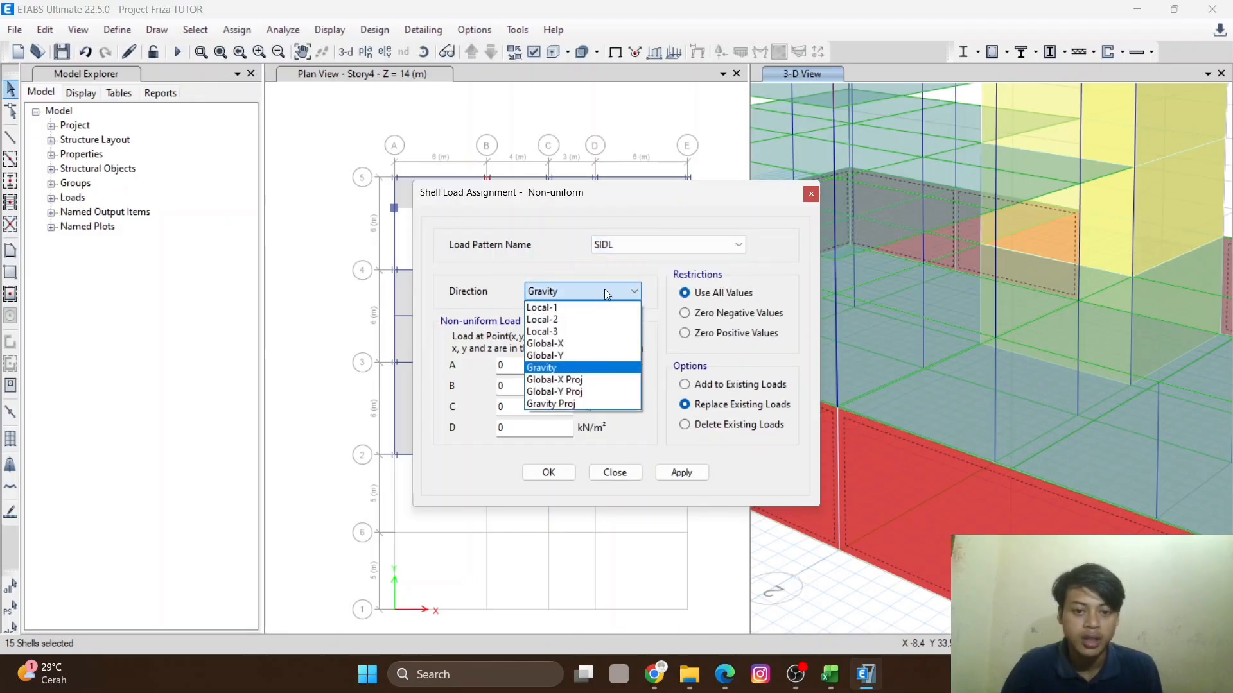
left_click(575, 346)
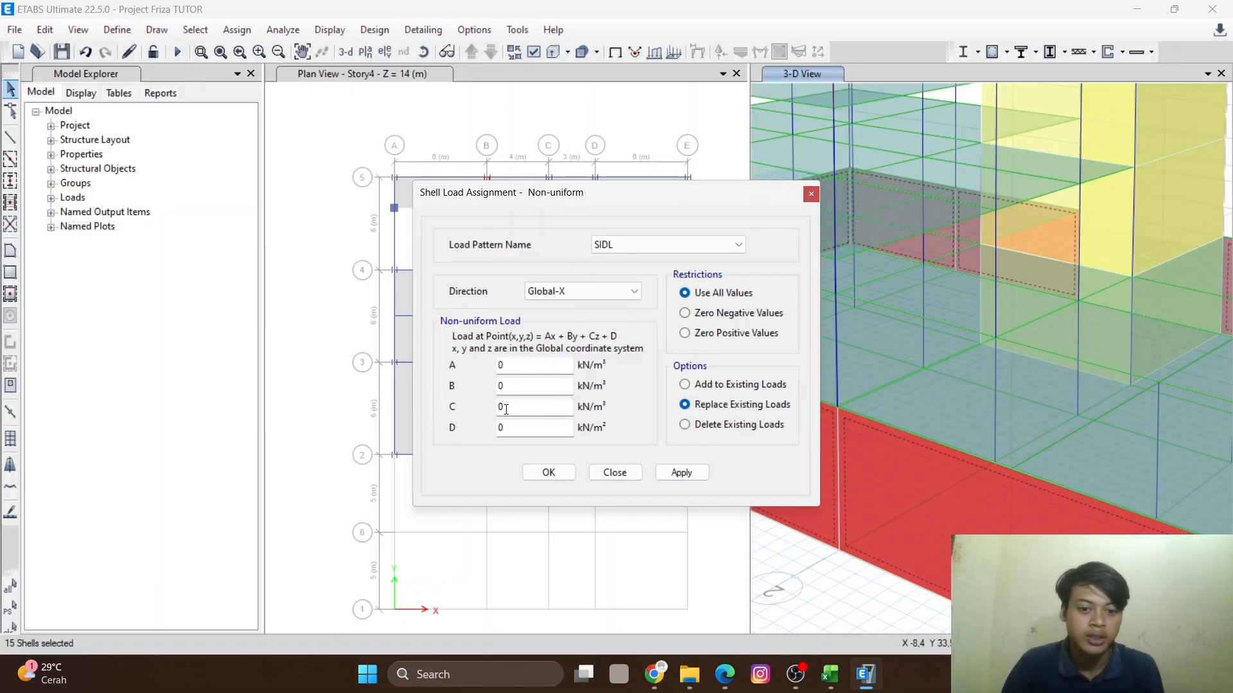
double_click(505, 407)
type("-5,5")
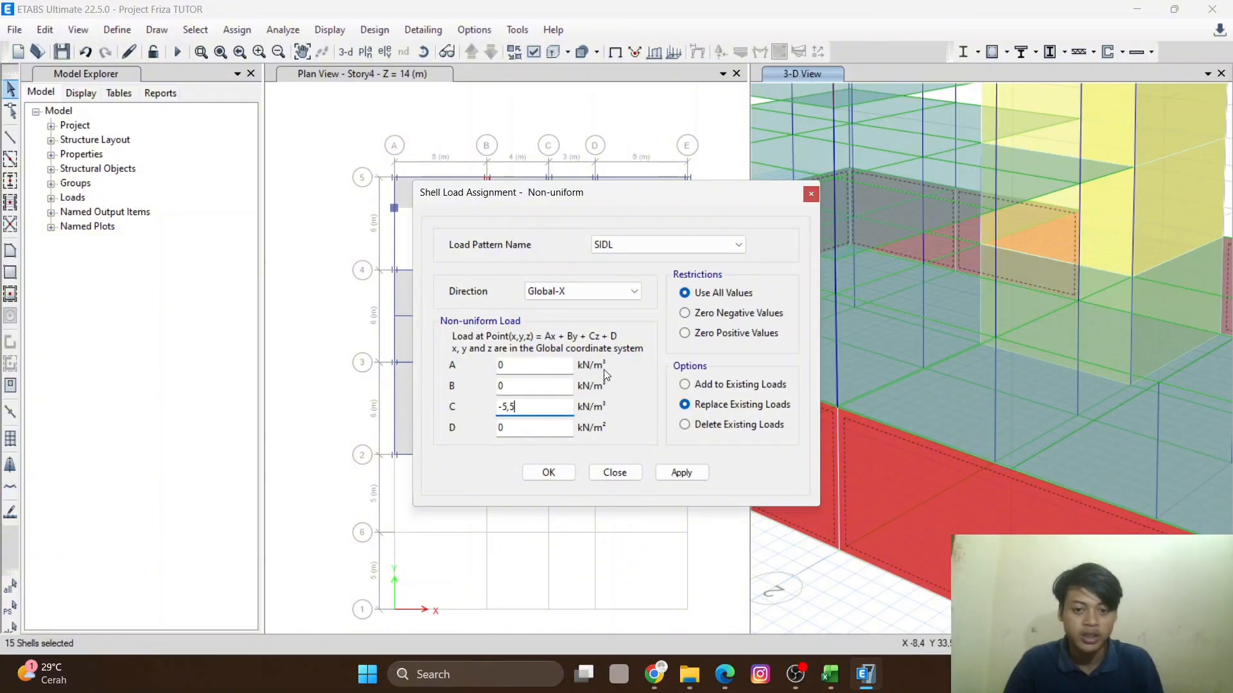
key("Tab")
type("-")
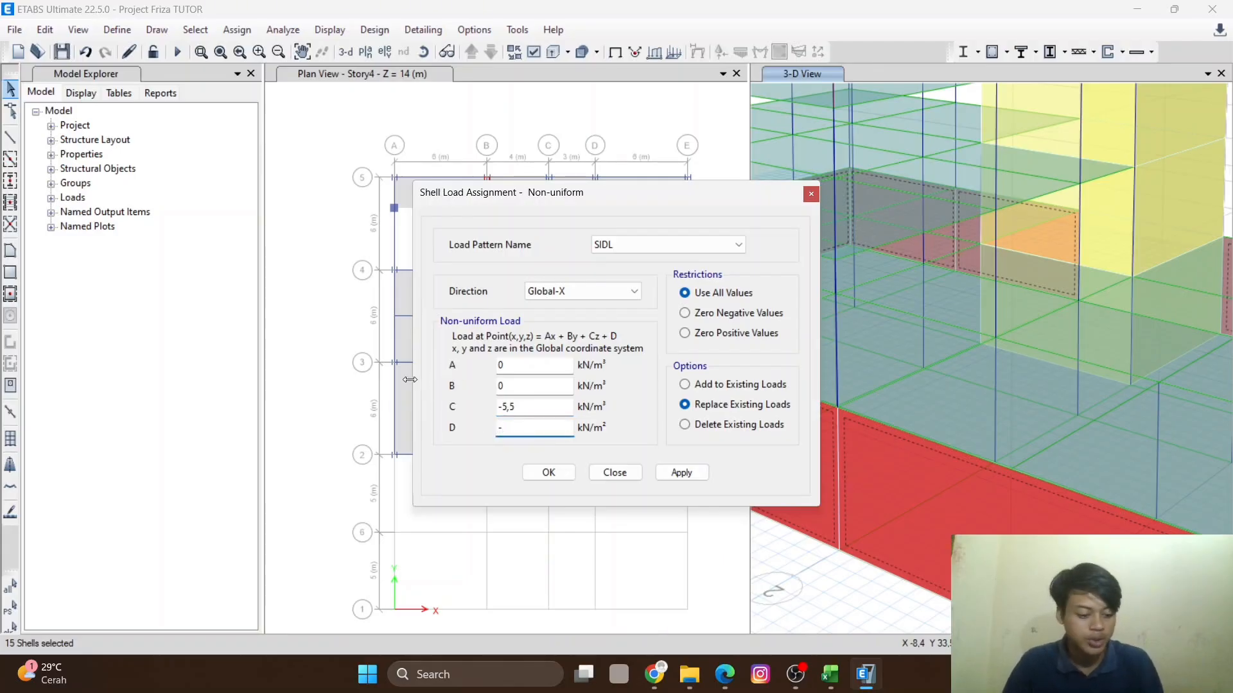
type("19")
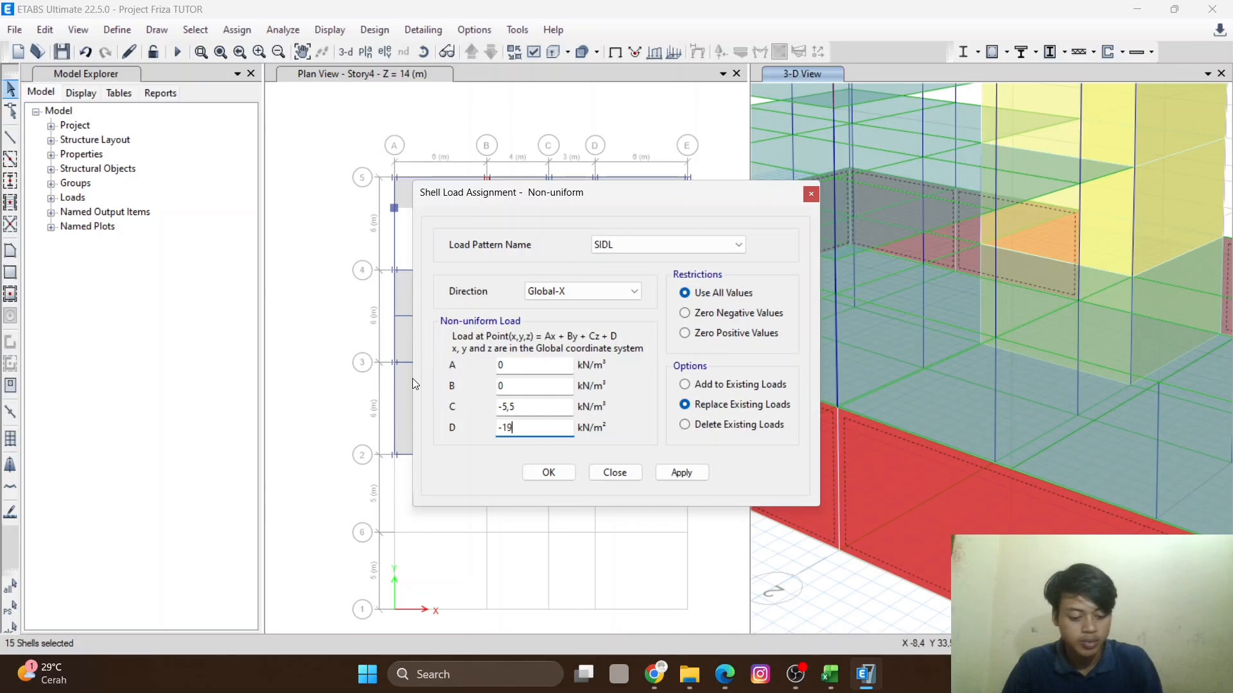
type(",25")
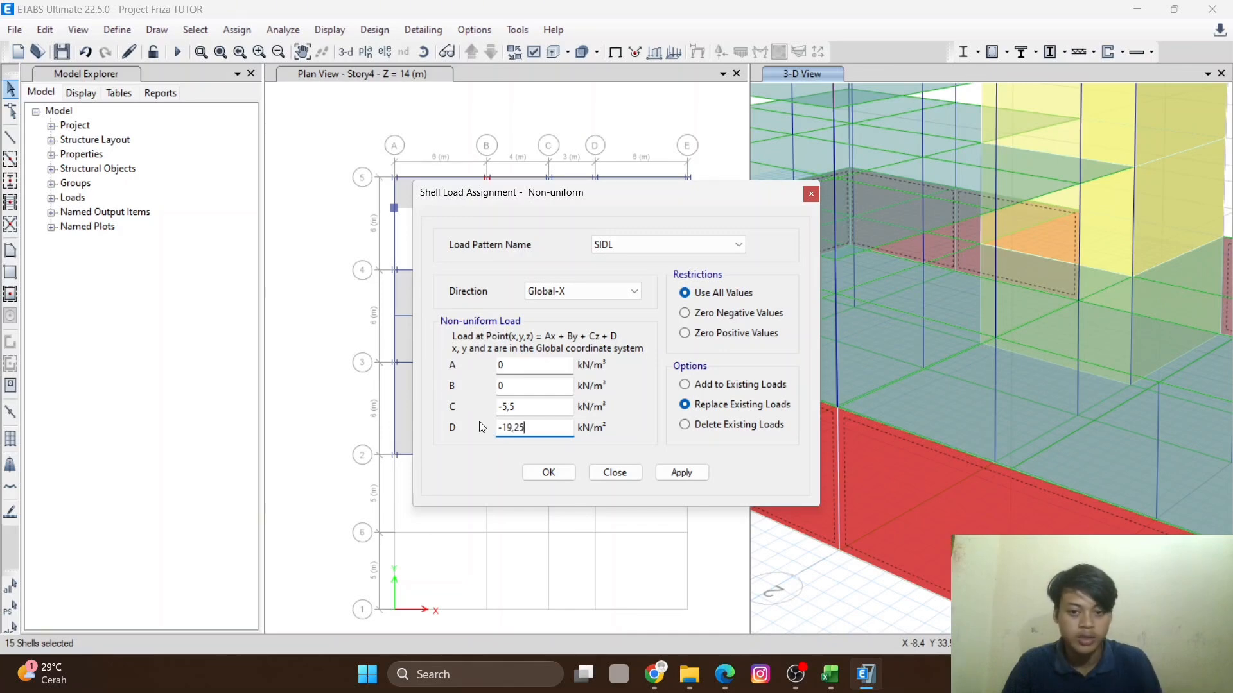
left_click(685, 384)
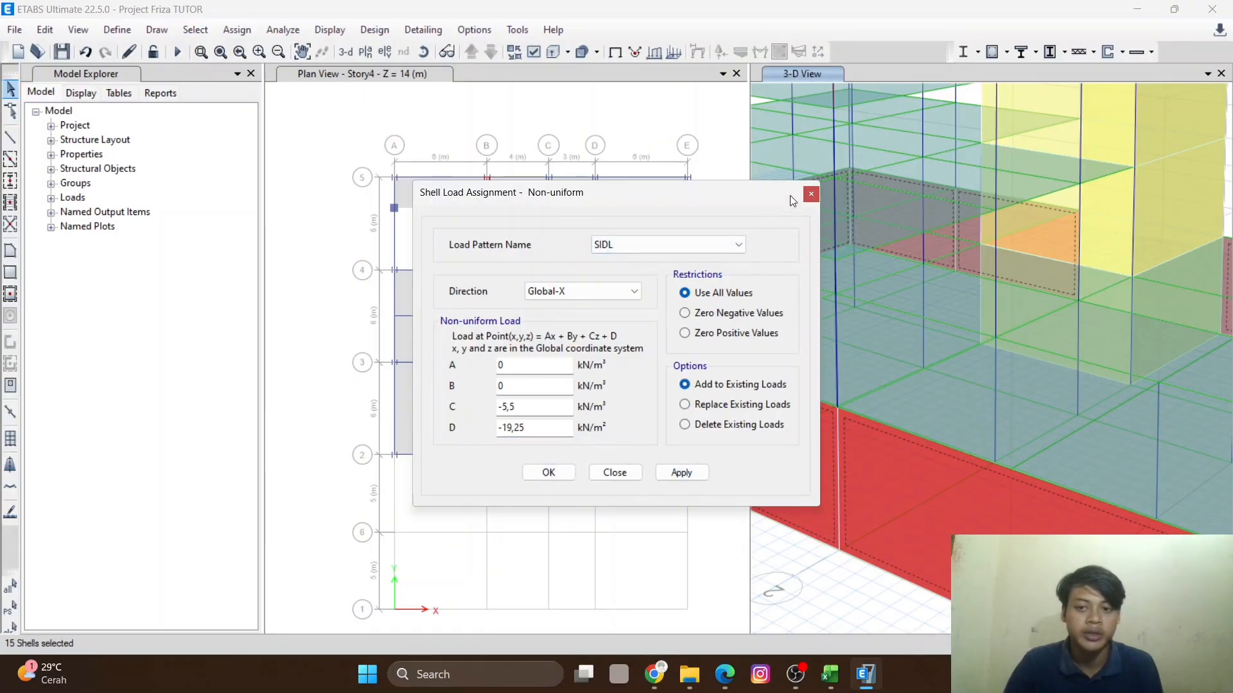
left_click(809, 195)
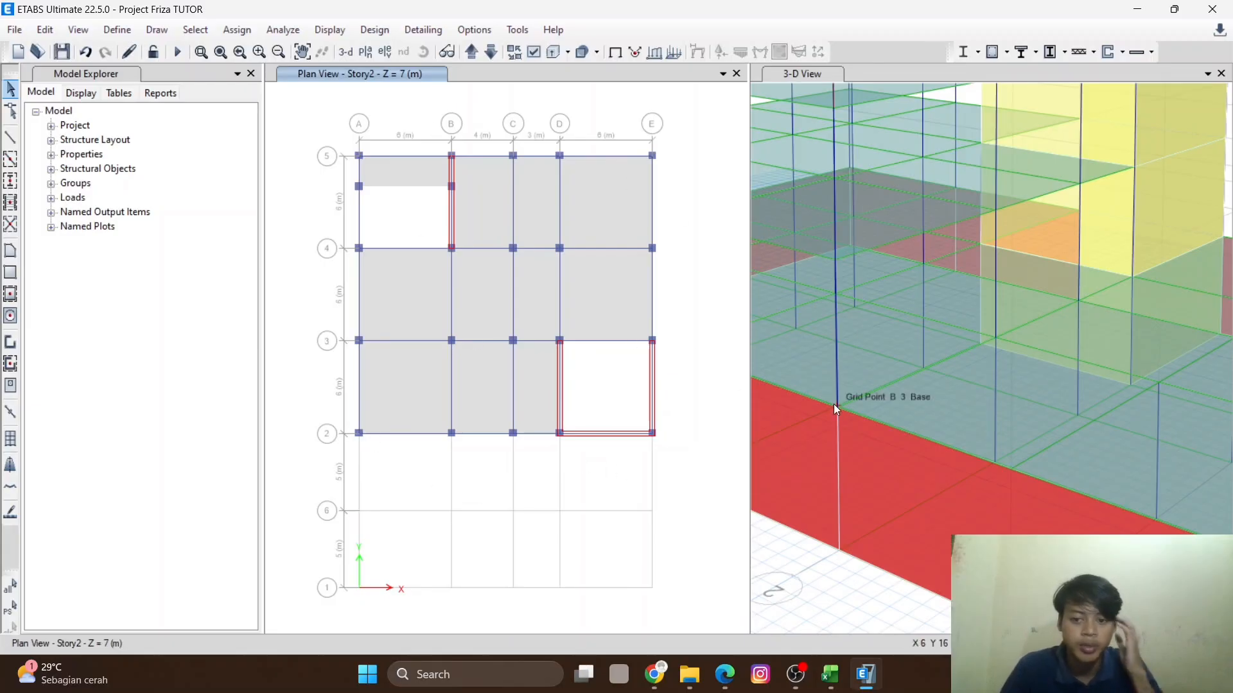
- Step the plan view through the story levels to inspect the floor layout of the model
scroll(867, 379, "down", 5)
scroll(888, 387, "up", 5)
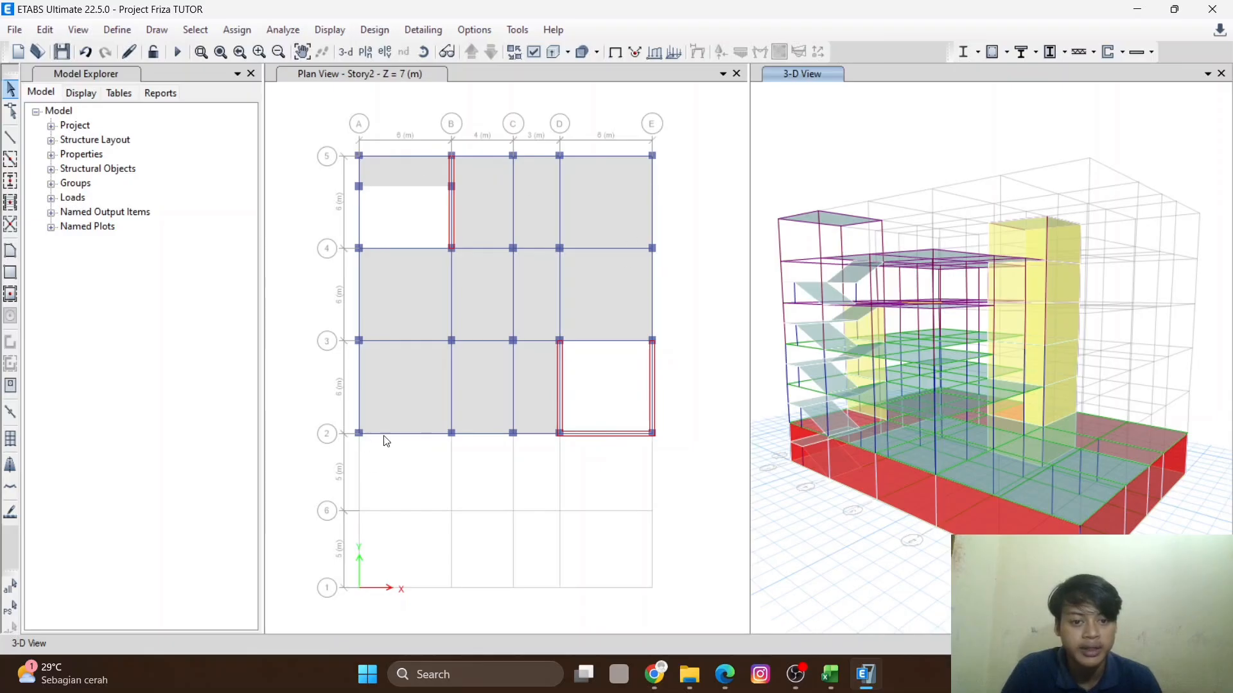
left_click(522, 104)
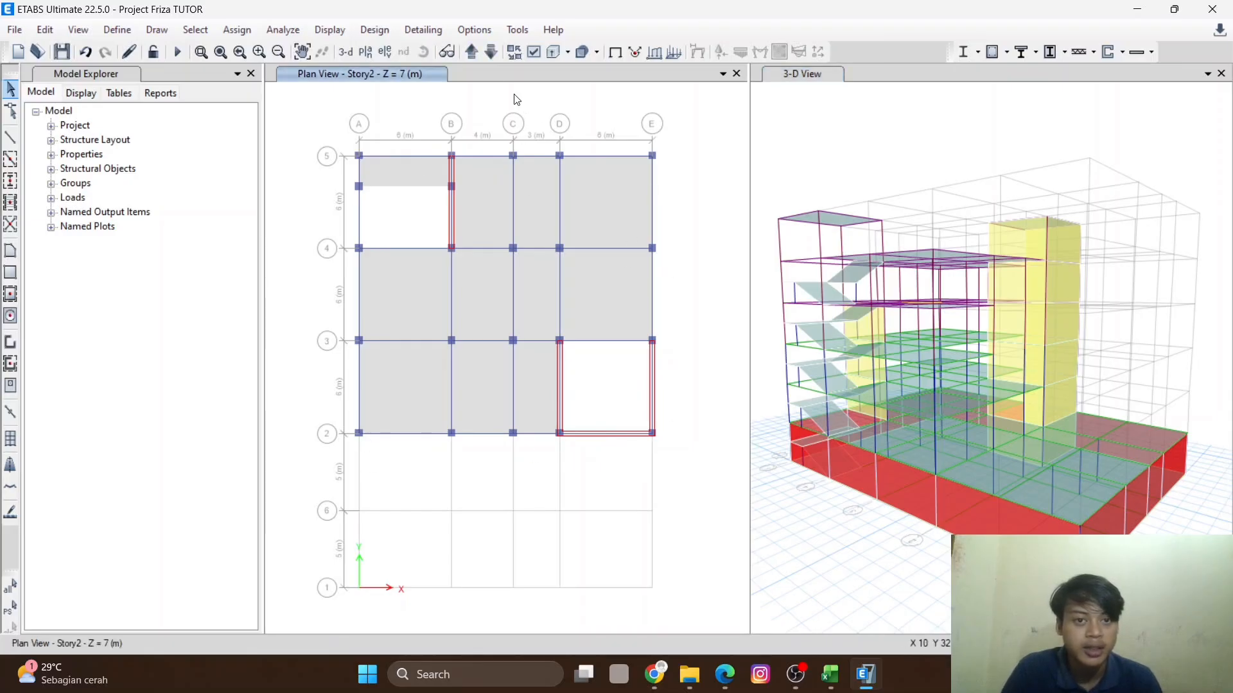
left_click(473, 52)
left_click(473, 52)
left_click(473, 52)
left_click(473, 53)
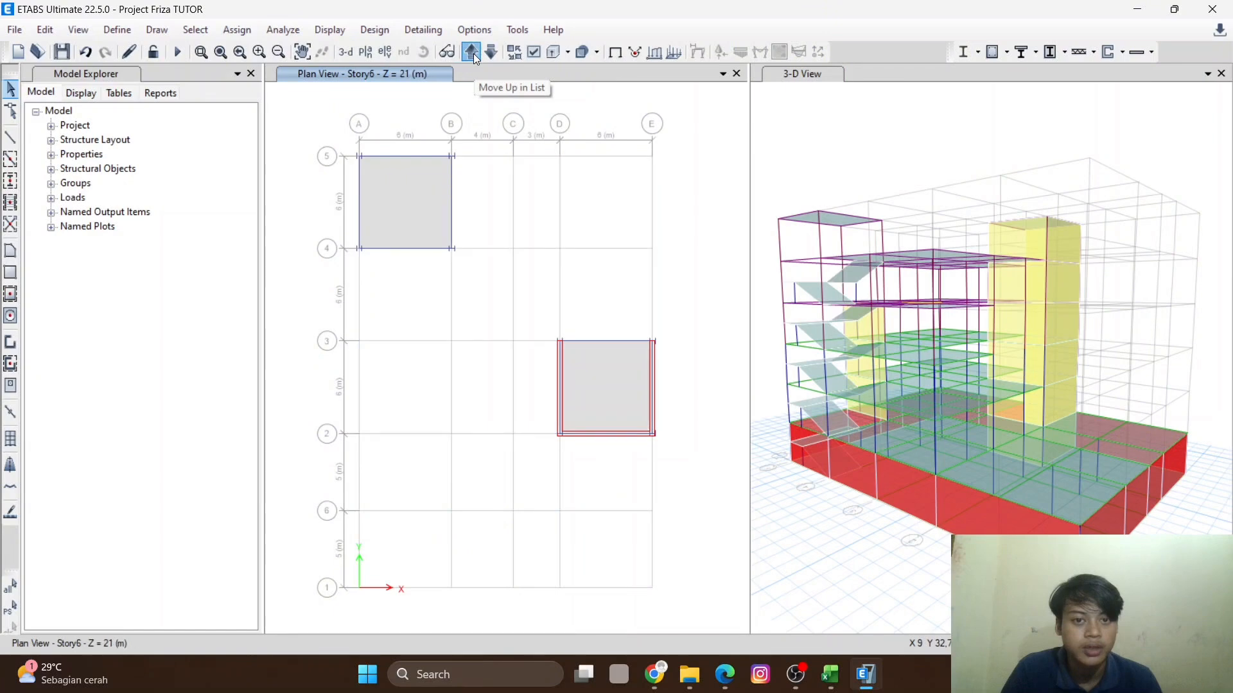
left_click(473, 53)
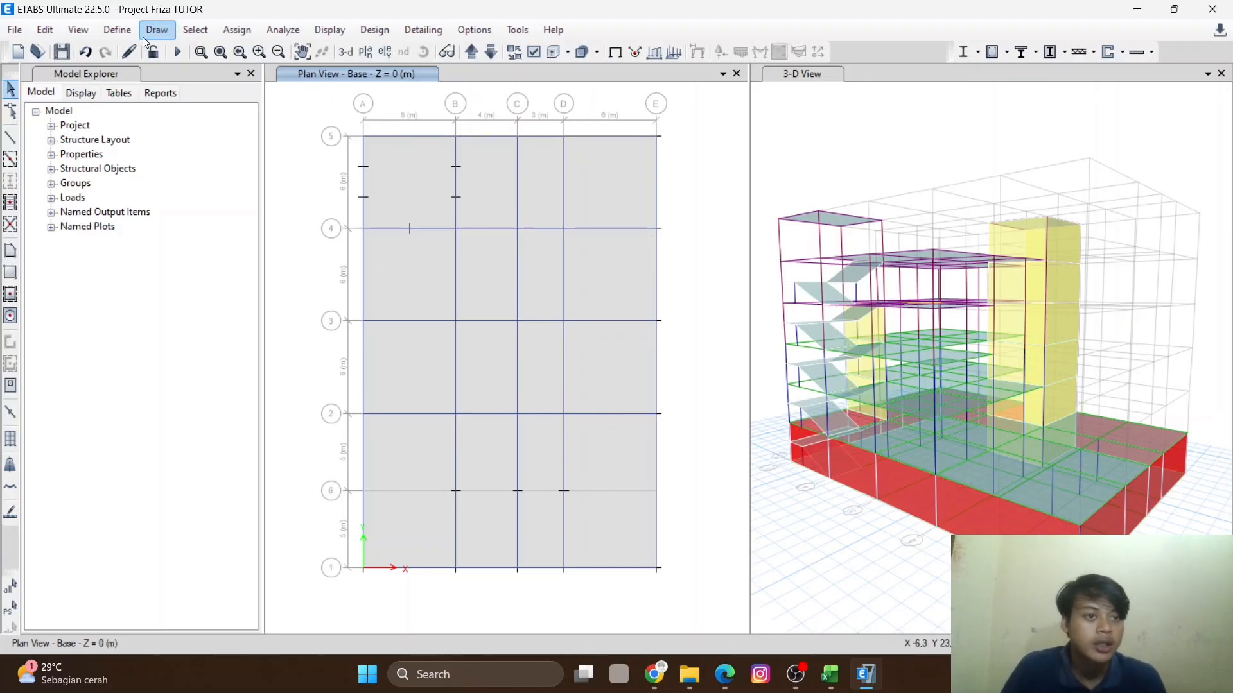
- Open the diaphragm definitions to review the existing D1 diaphragm
left_click(122, 30)
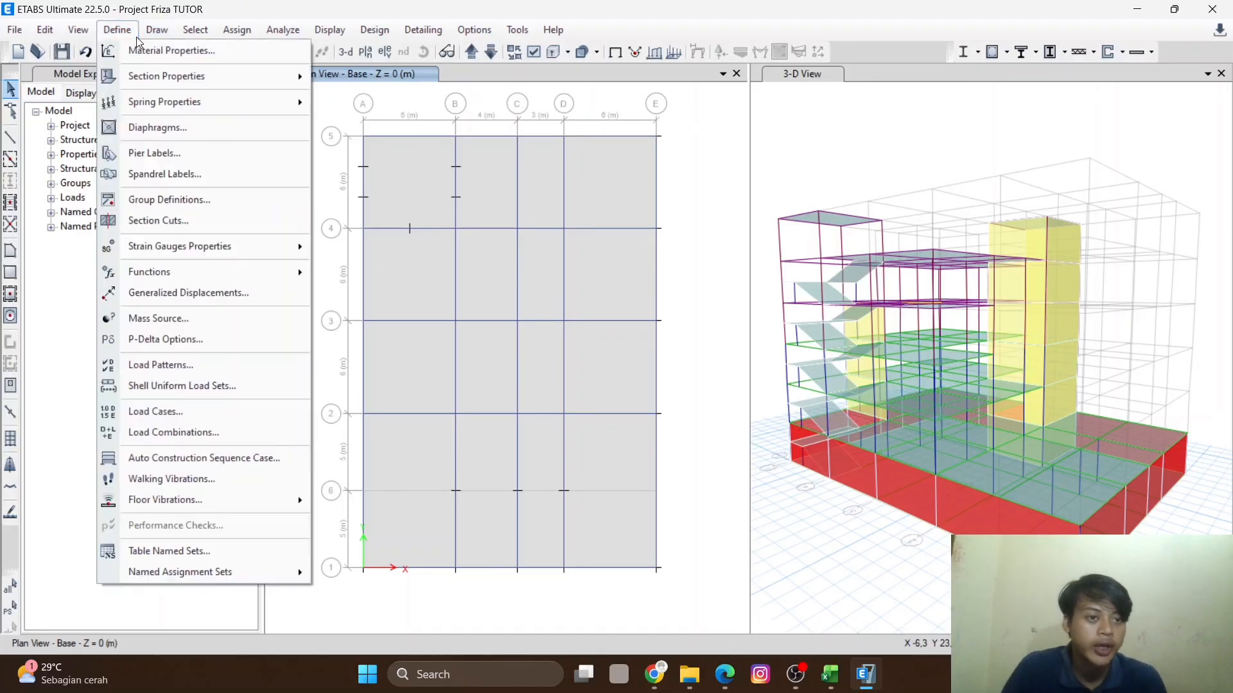
left_click(160, 128)
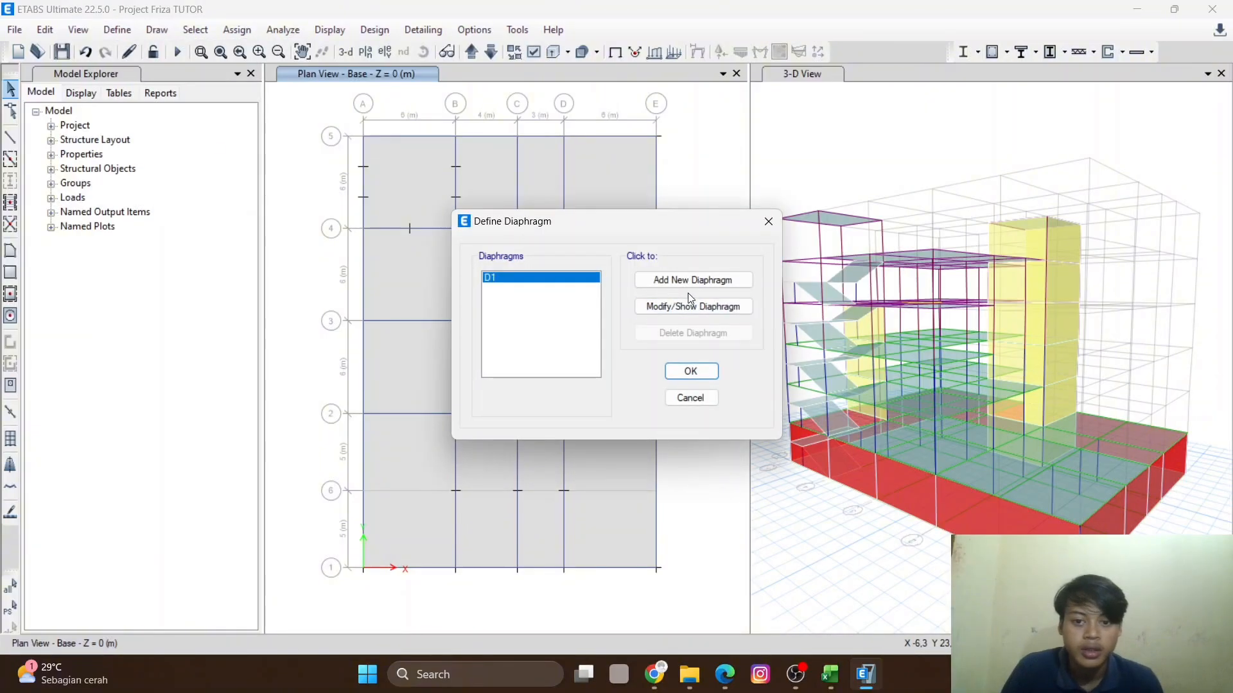
left_click_drag(596, 229, 553, 214)
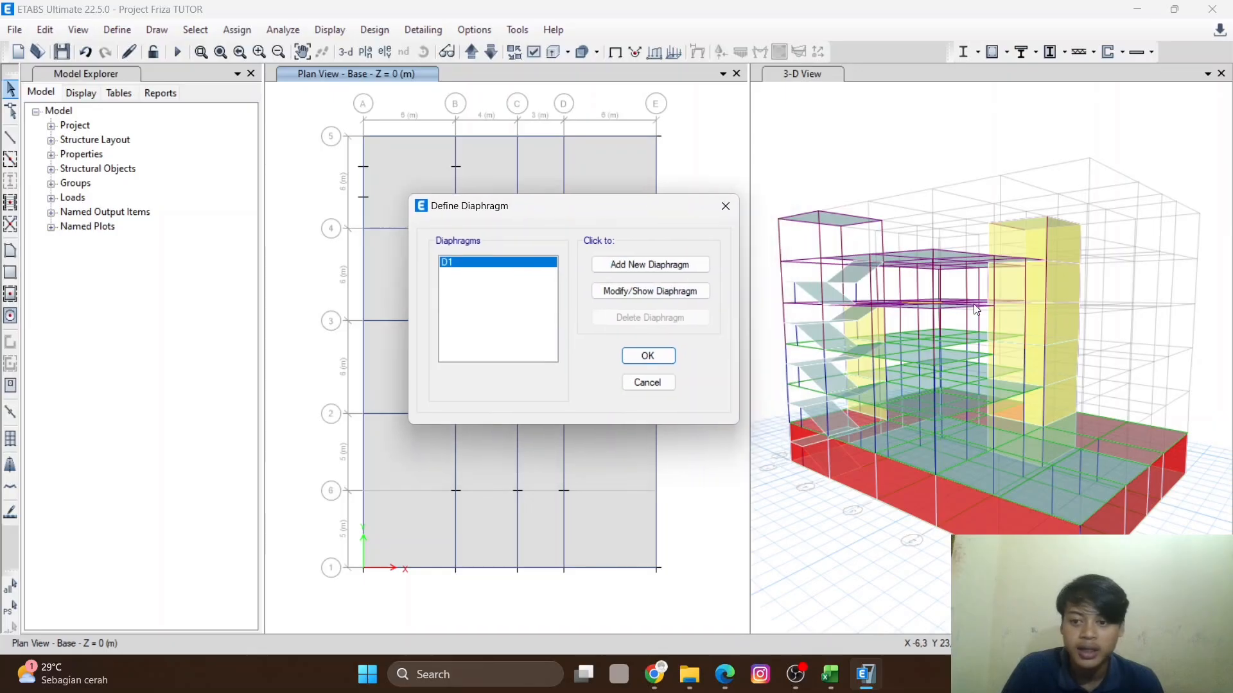
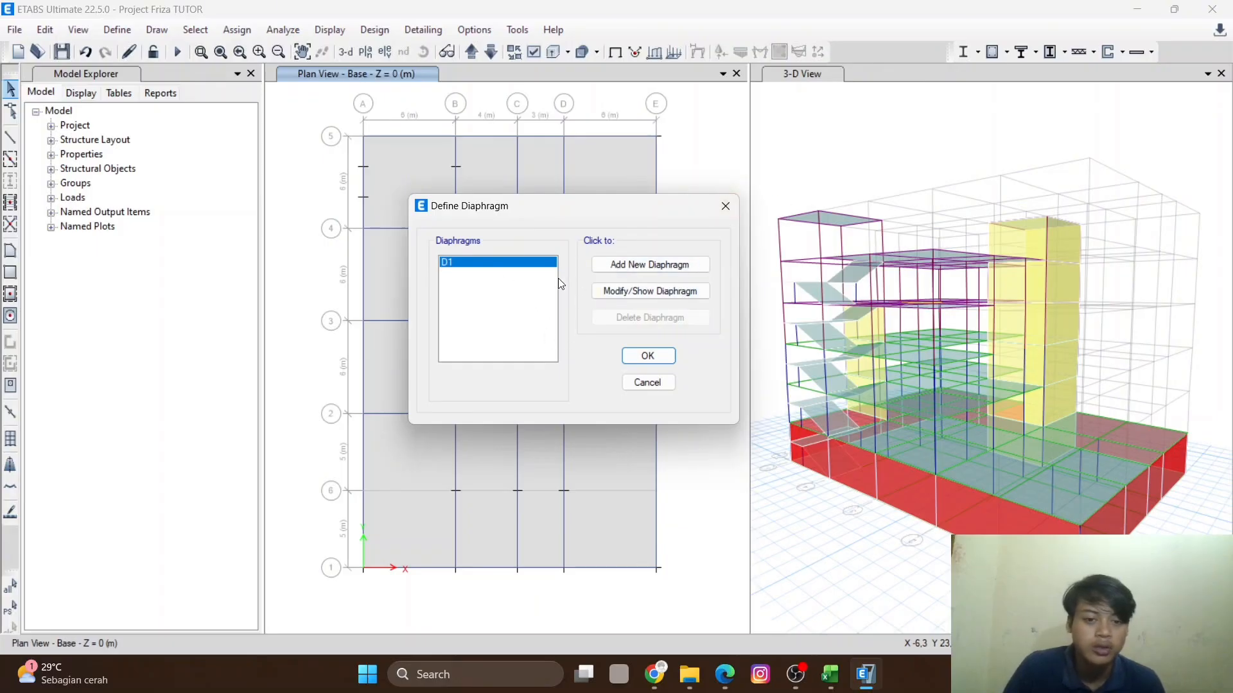
- Add a new rigid diaphragm named D2 and open the D1 definition for review
left_click(646, 266)
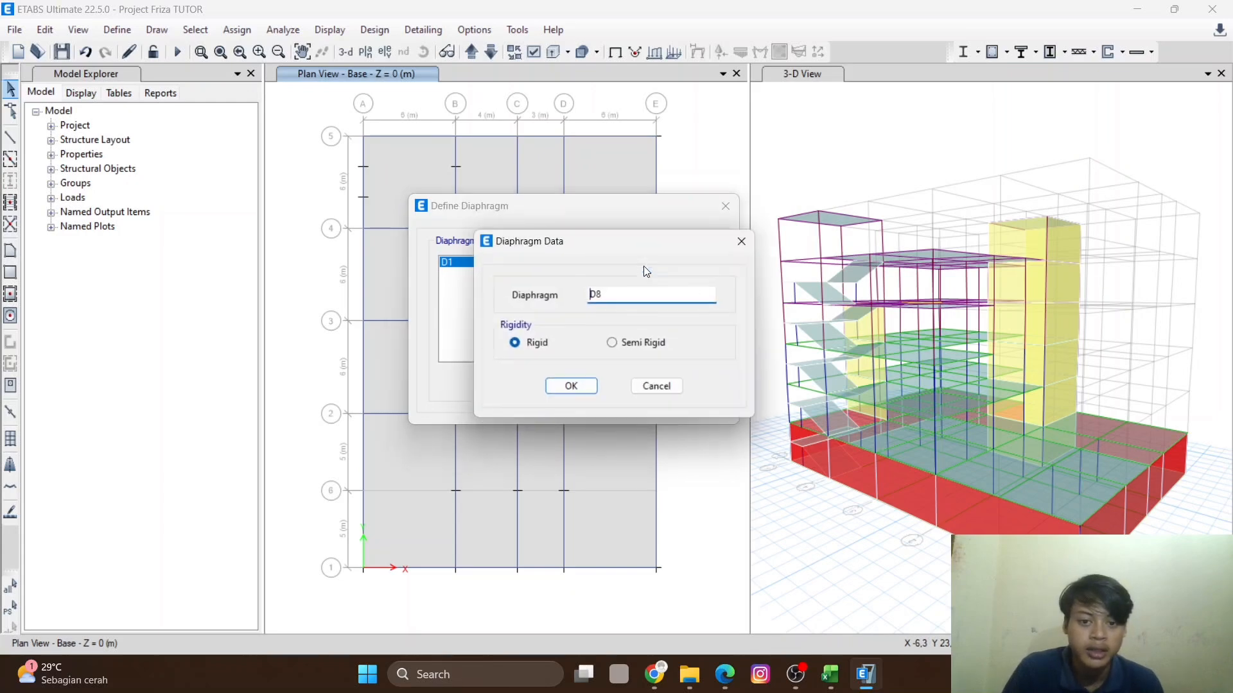
left_click_drag(610, 294, 544, 294)
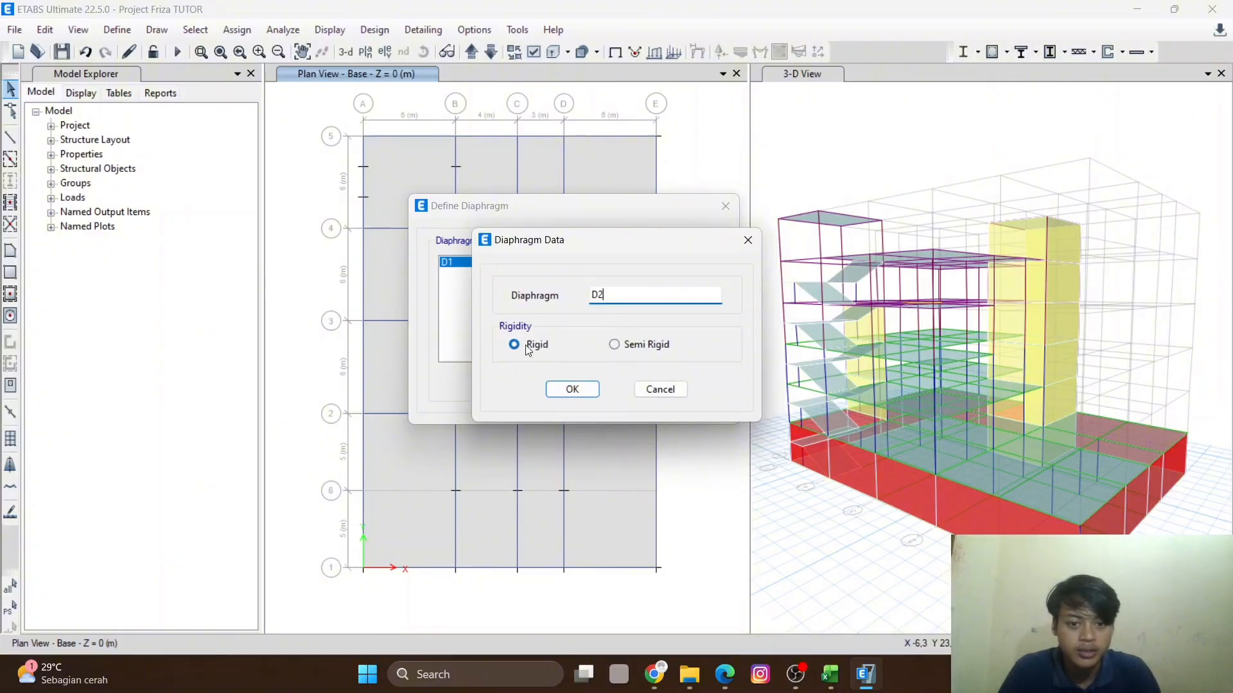
left_click(573, 390)
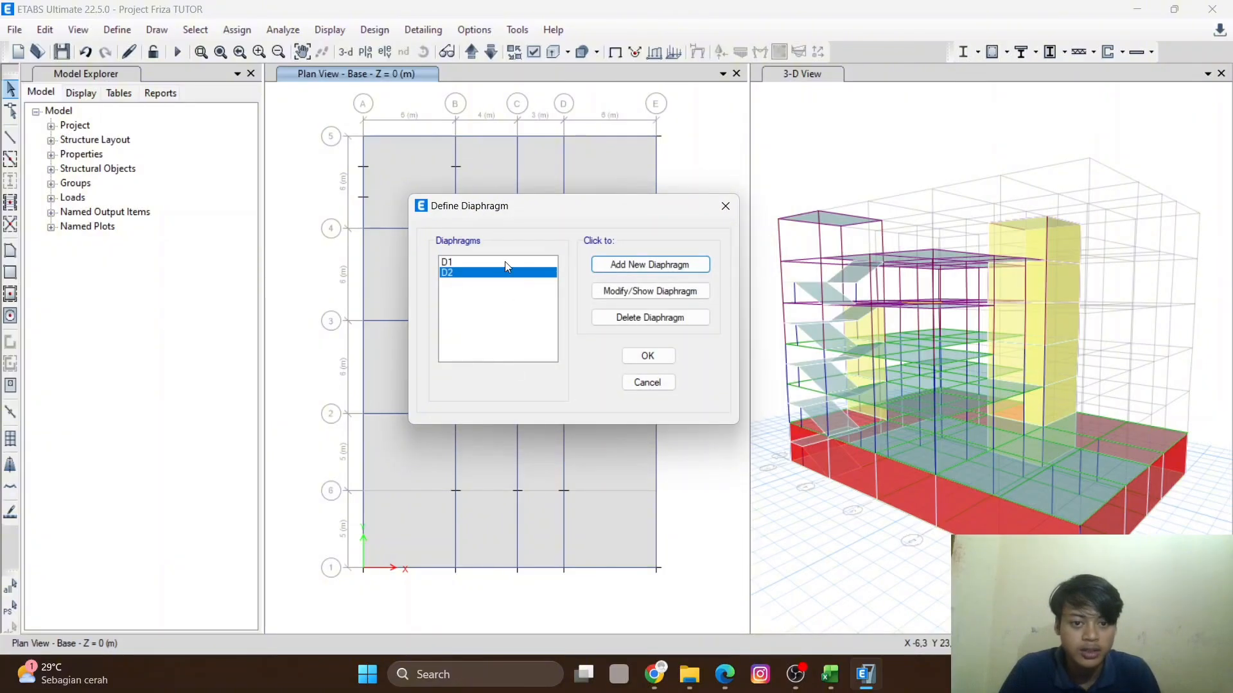
left_click(505, 262)
left_click(650, 291)
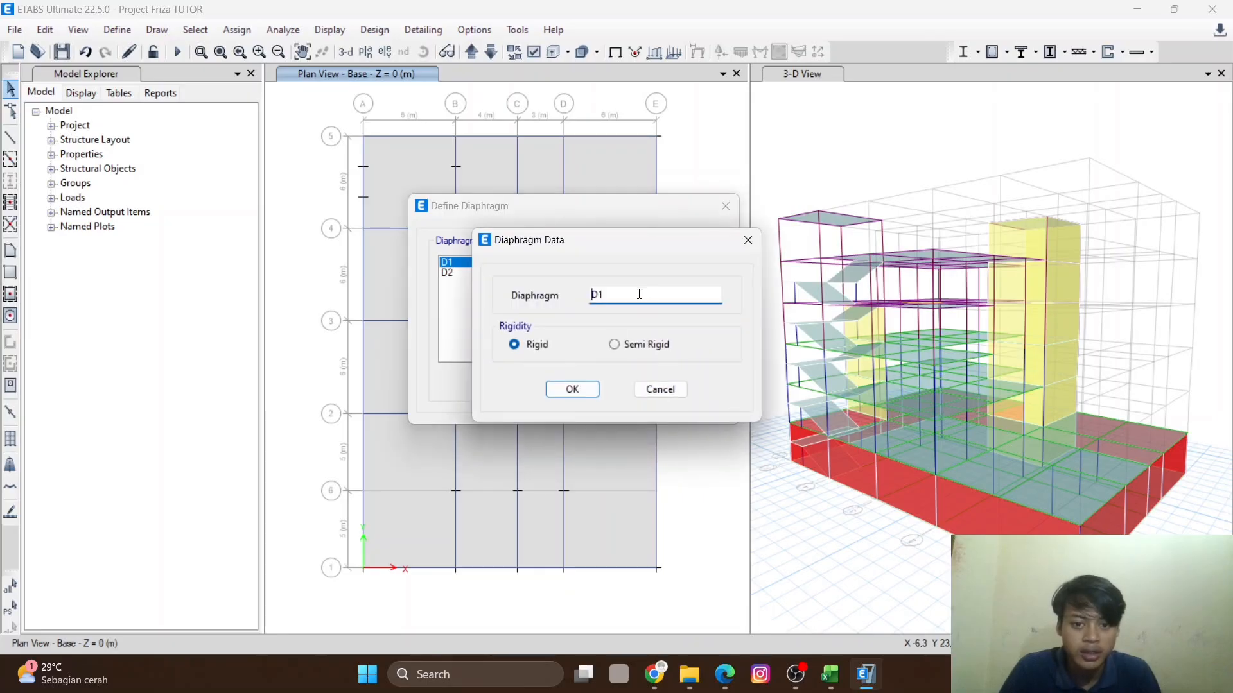
left_click(581, 393)
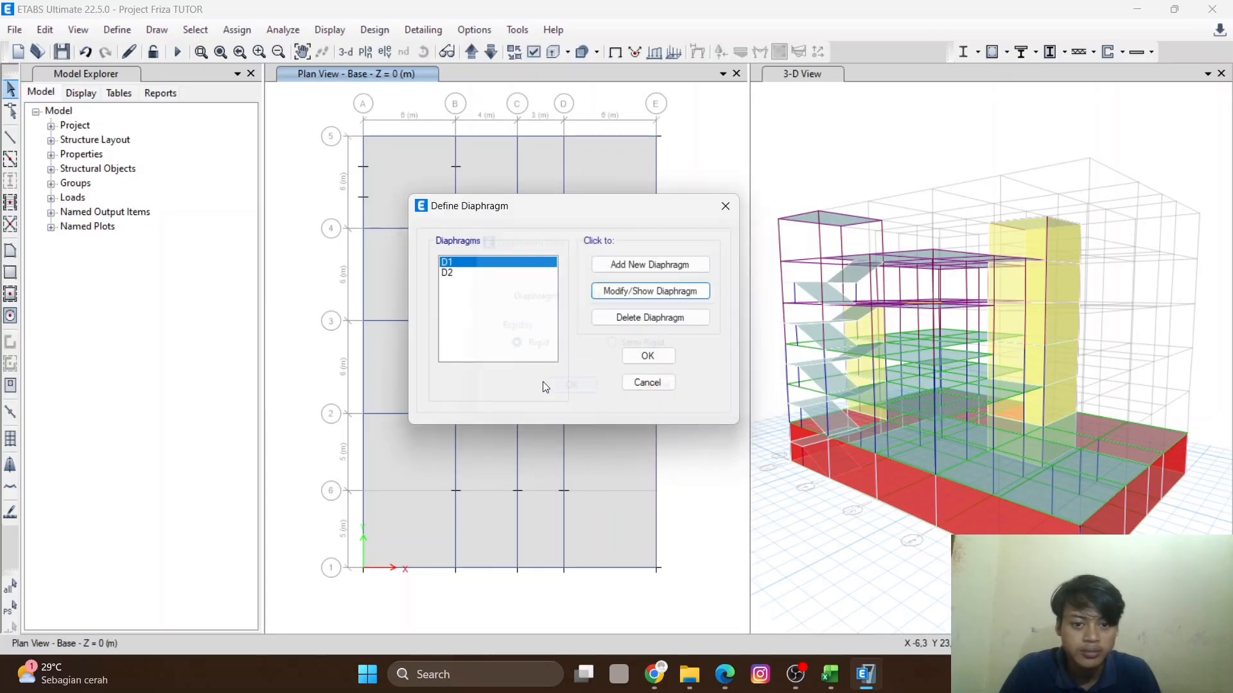
- Add two more rigid diaphragms named D3 and D4
left_click(492, 274)
left_click(667, 265)
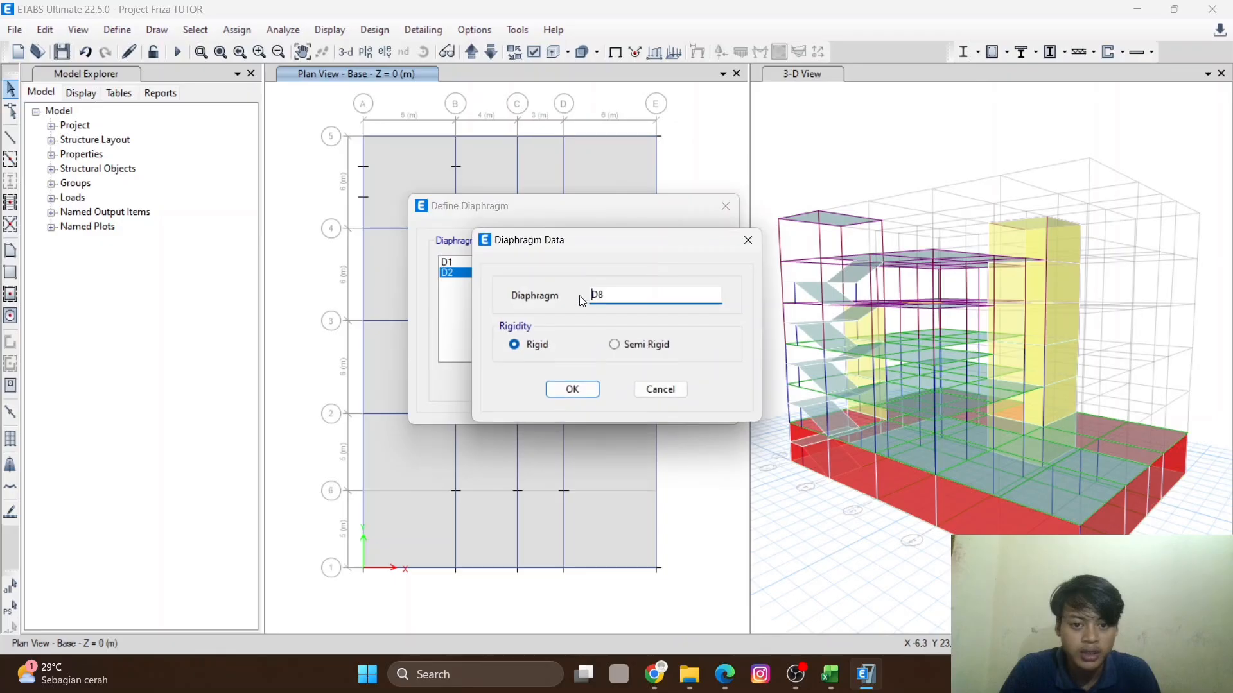
left_click_drag(676, 301, 531, 301)
type("D3")
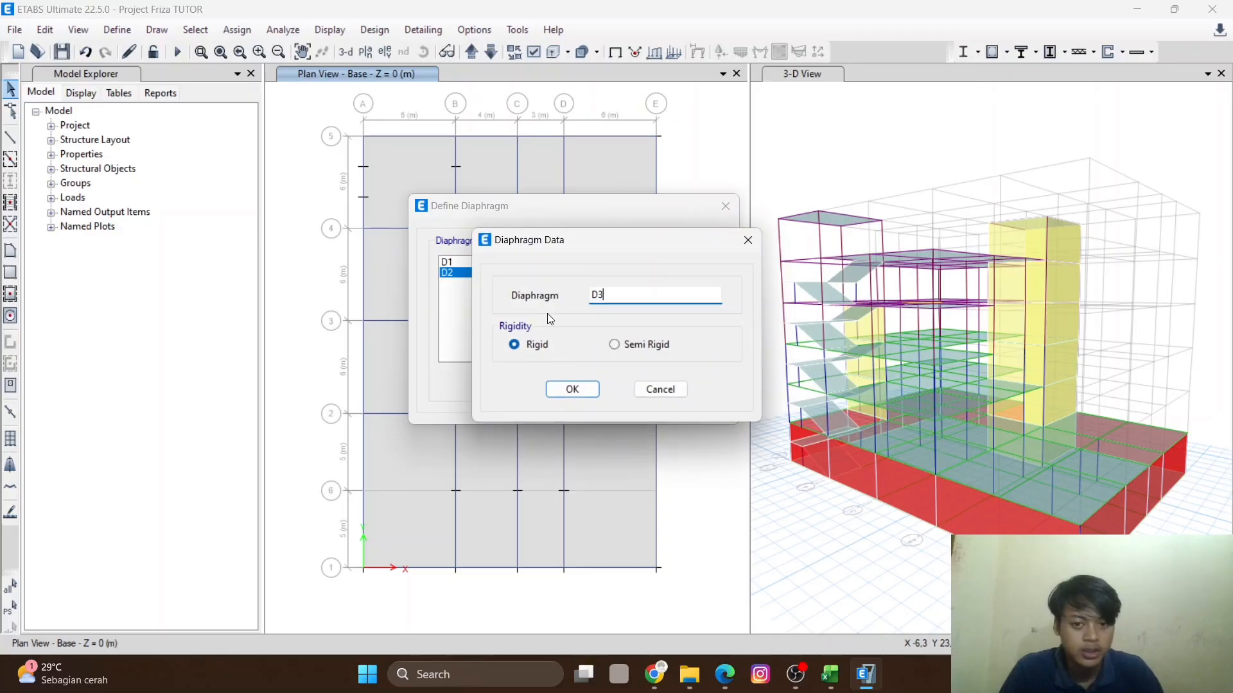
left_click(572, 389)
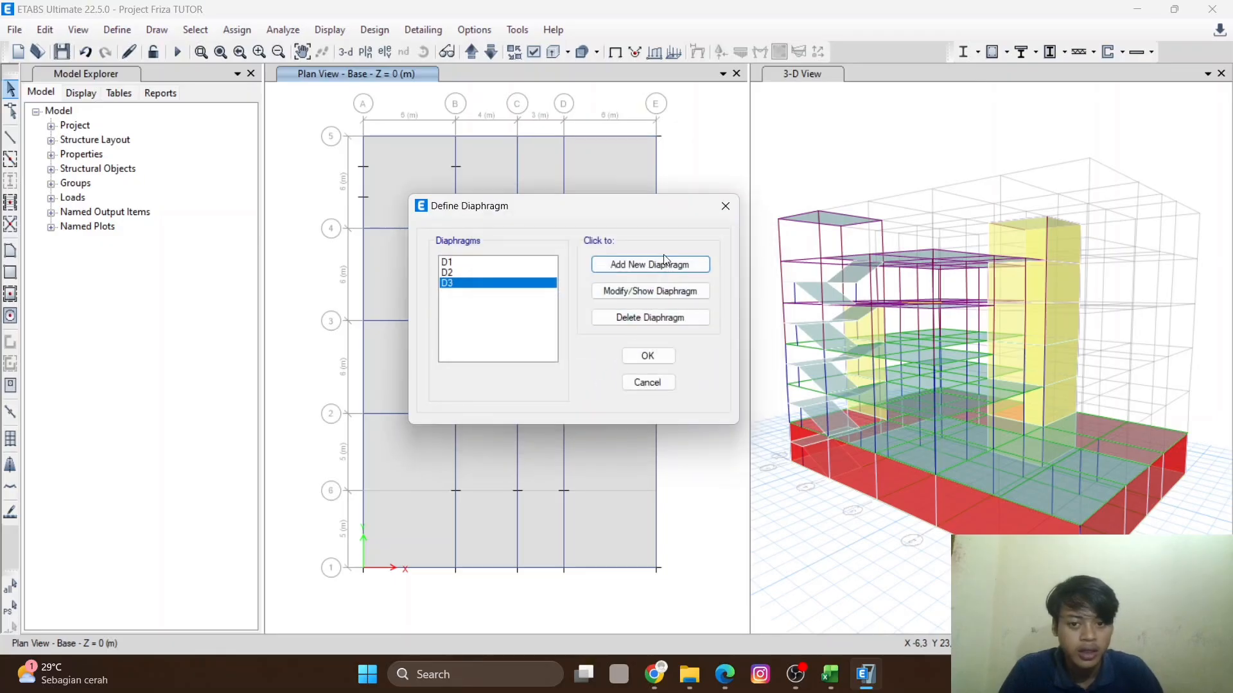
left_click(650, 266)
left_click_drag(616, 294, 534, 322)
type("D4")
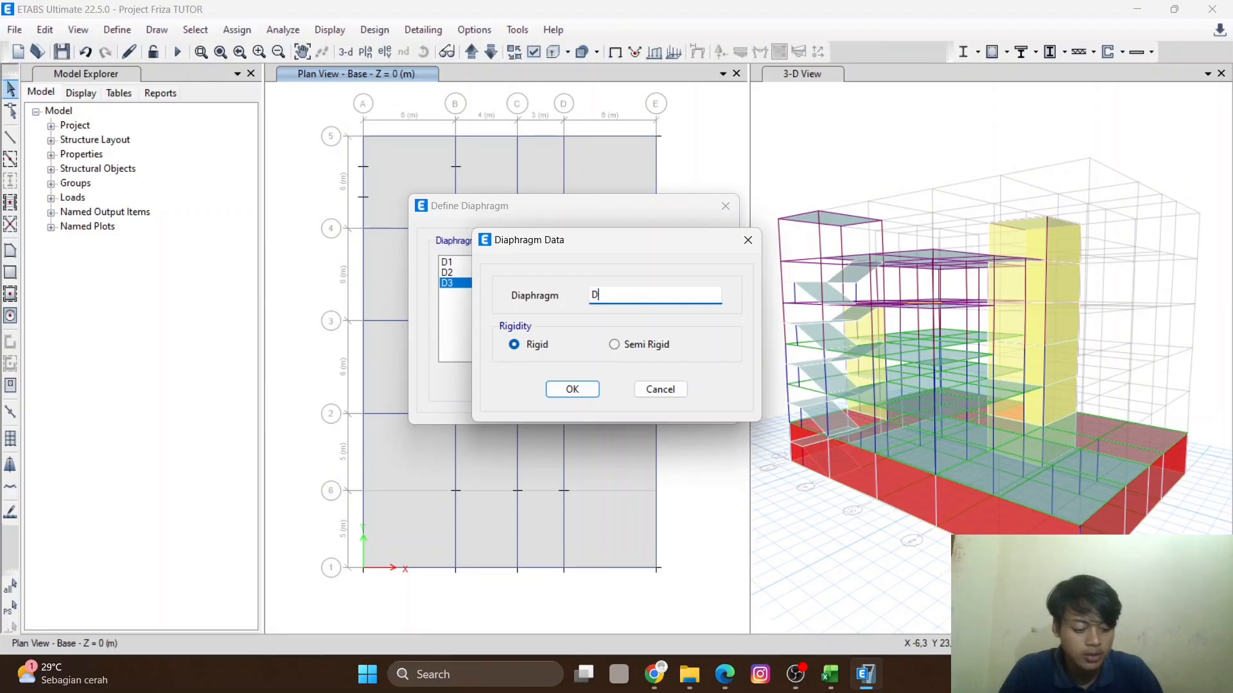
left_click(555, 390)
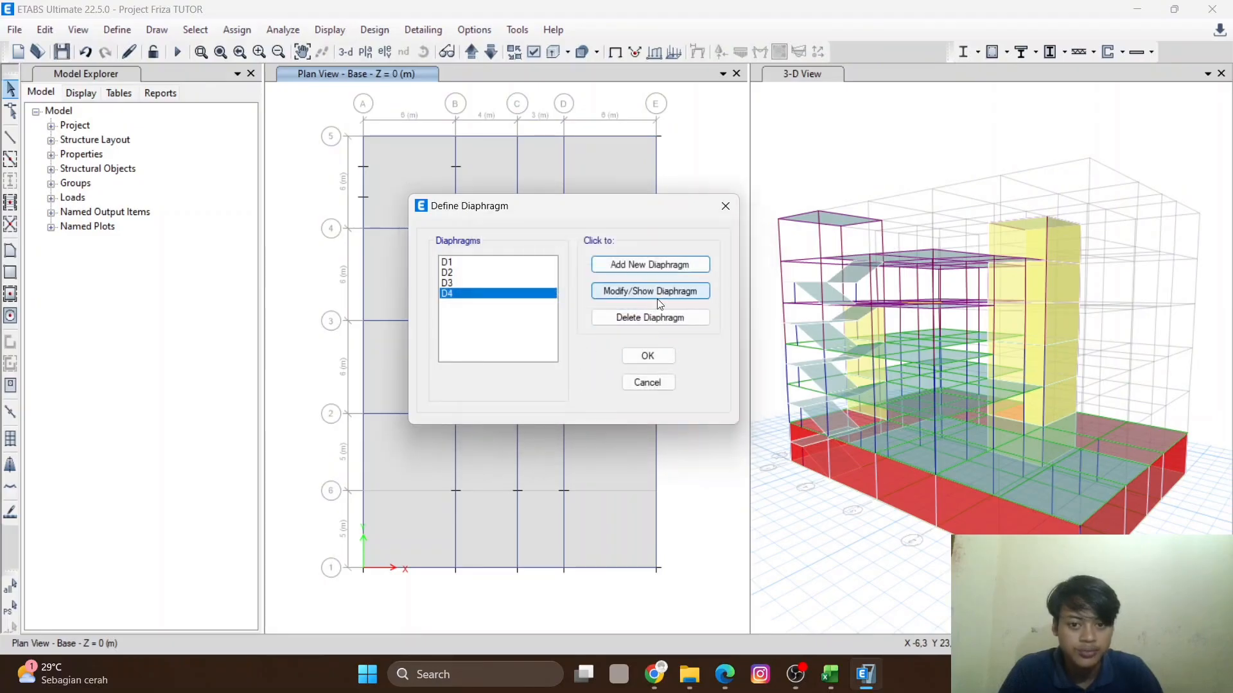
- Add rigid diaphragms named D5 and D6
left_click(649, 265)
left_click_drag(607, 295, 574, 303)
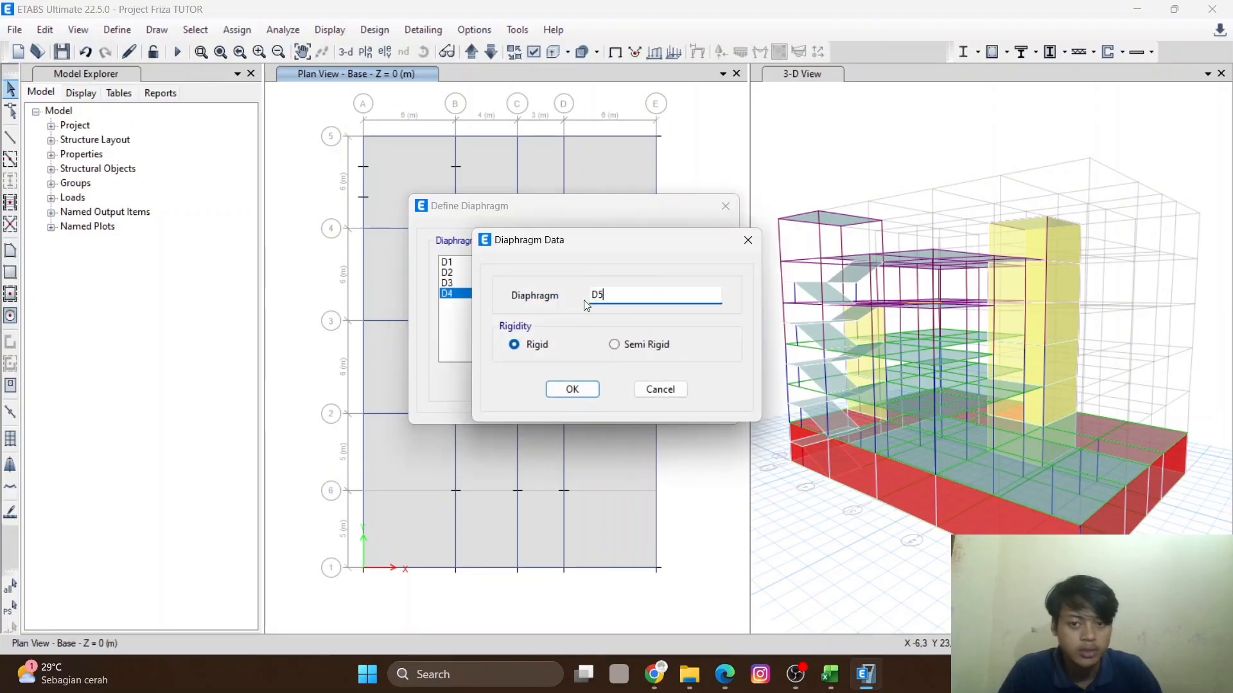
left_click(573, 389)
left_click(662, 265)
type("D6")
left_click_drag(620, 295, 544, 298)
type("D6")
left_click(568, 389)
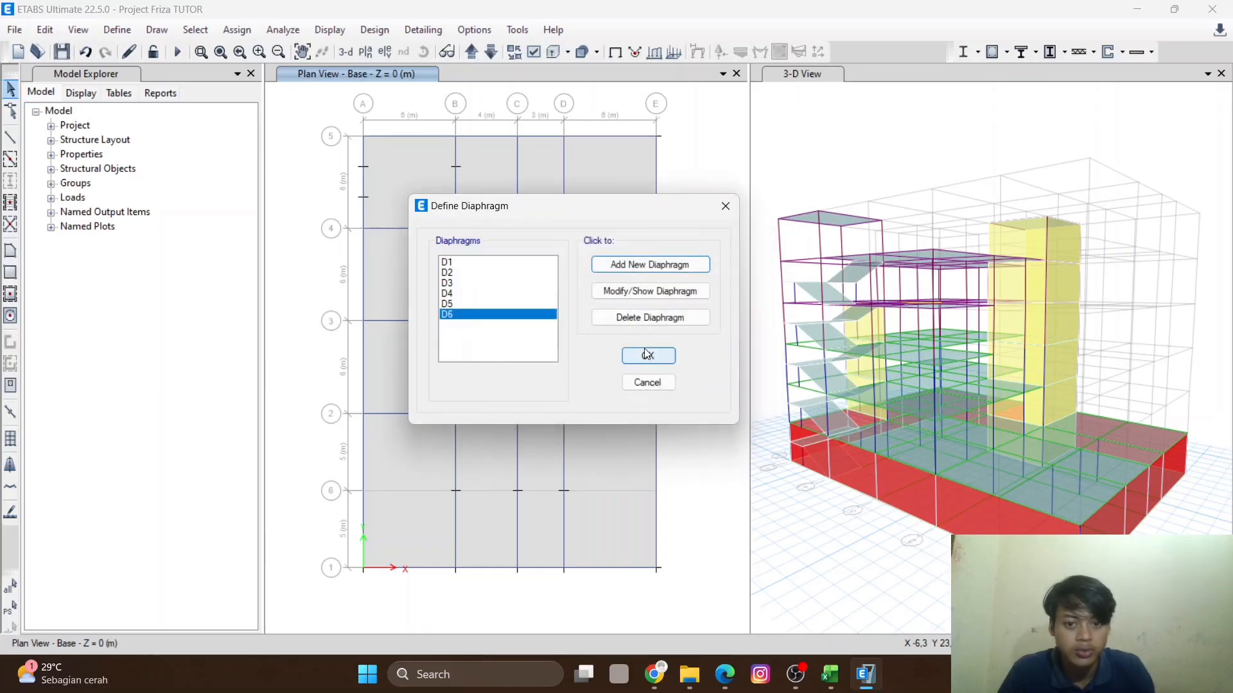
- Add a rigid diaphragm named D7 and close the diaphragm definitions
left_click(670, 264)
type("D7")
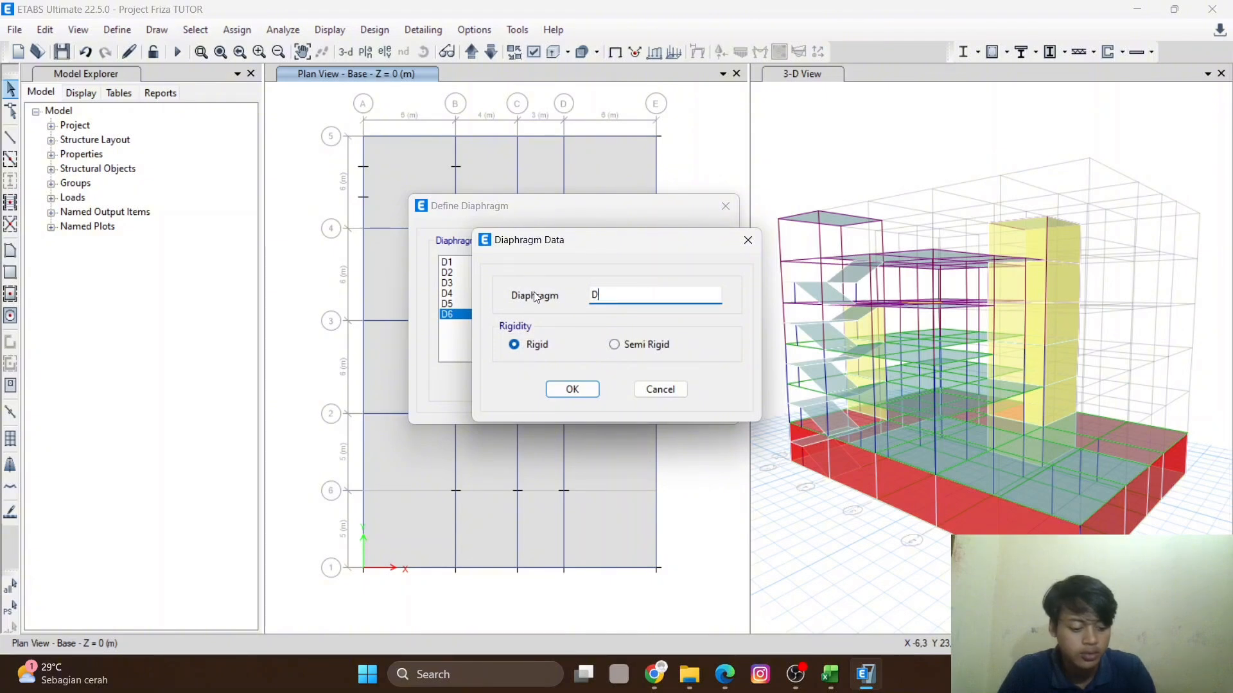
left_click(571, 388)
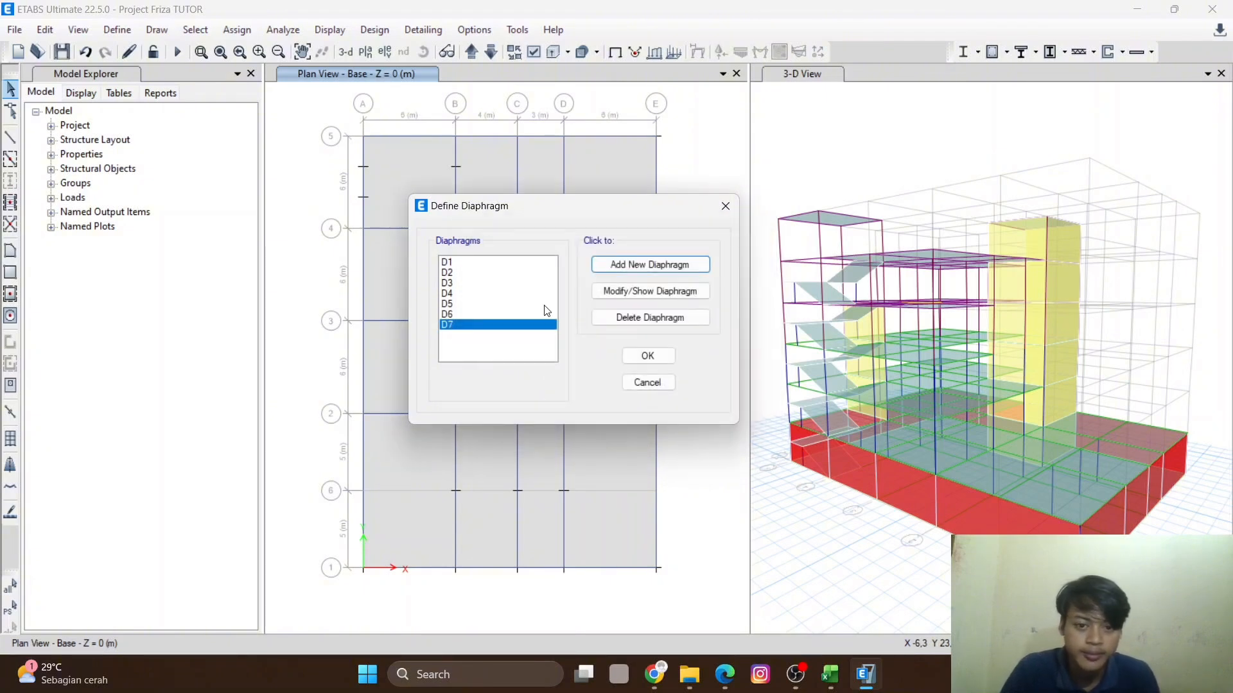
left_click(500, 262)
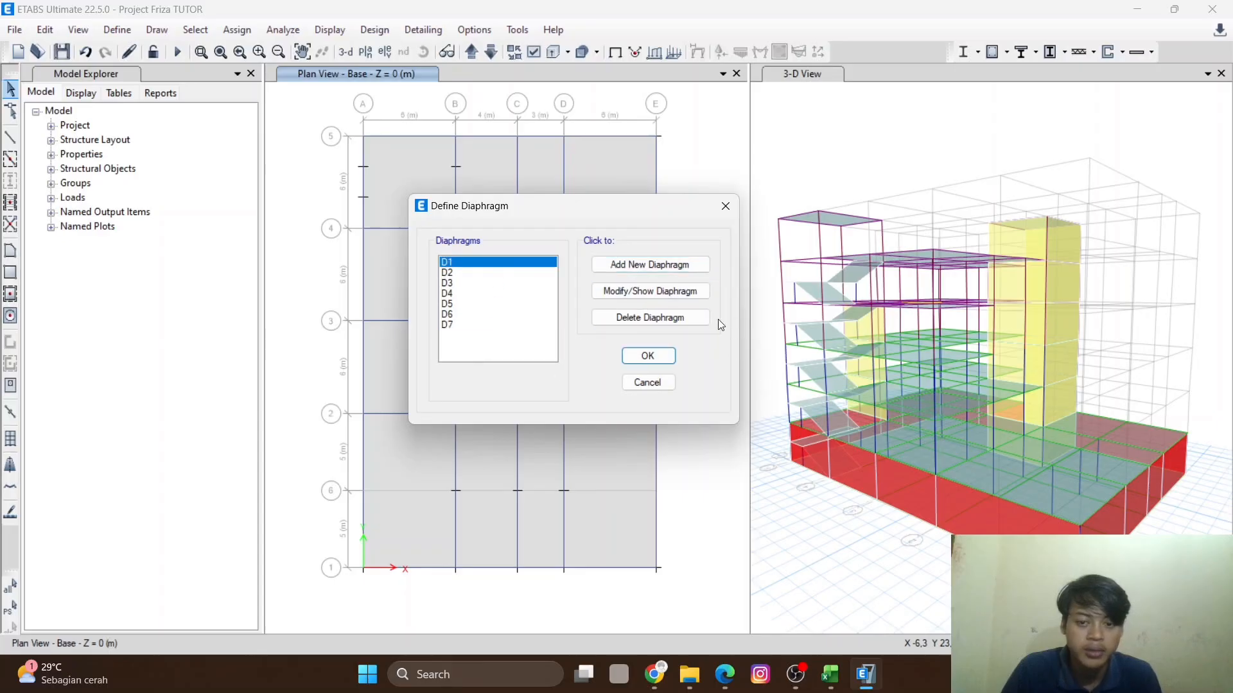
left_click(662, 358)
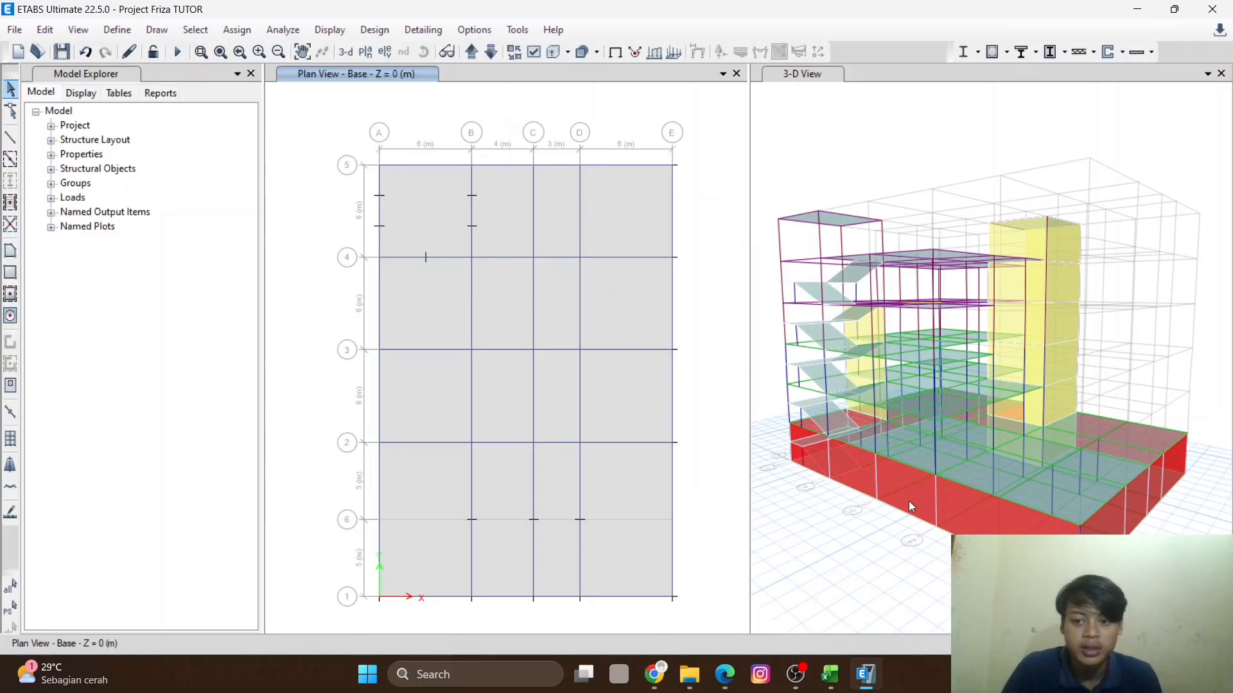
- Select all objects shown in the Base plan view with a window selection
middle_click_drag(589, 339, 572, 320)
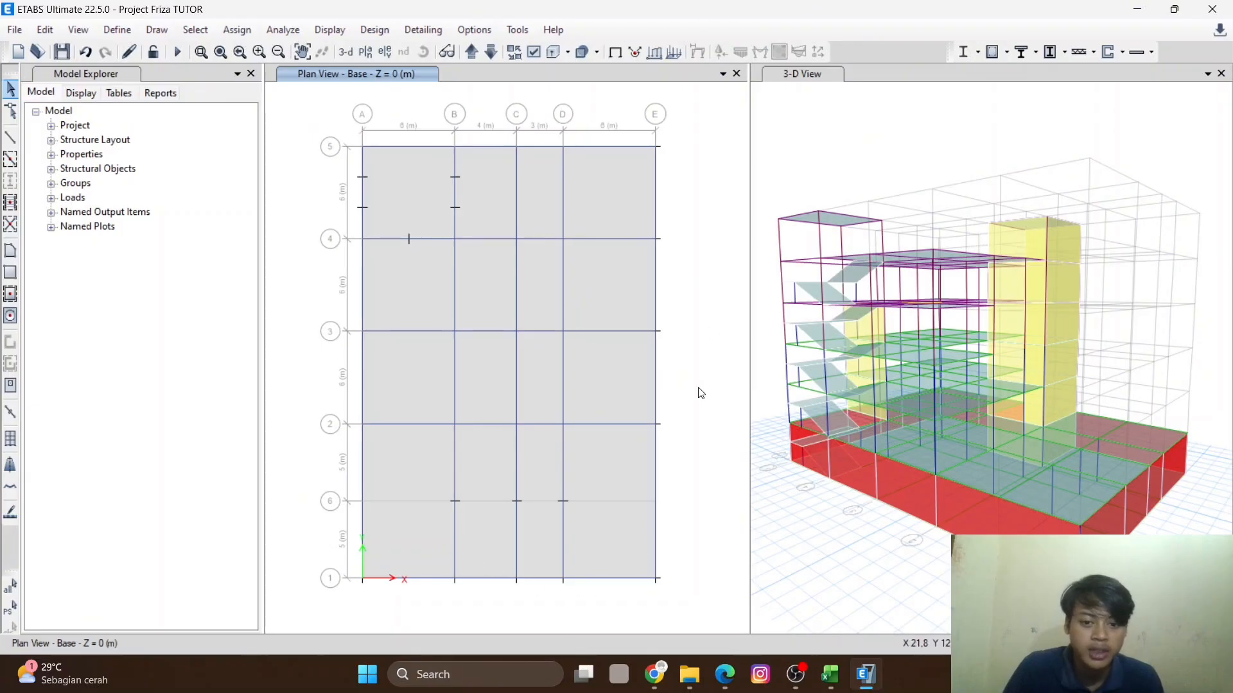
scroll(680, 296, "down", 4)
middle_click_drag(638, 272, 605, 333)
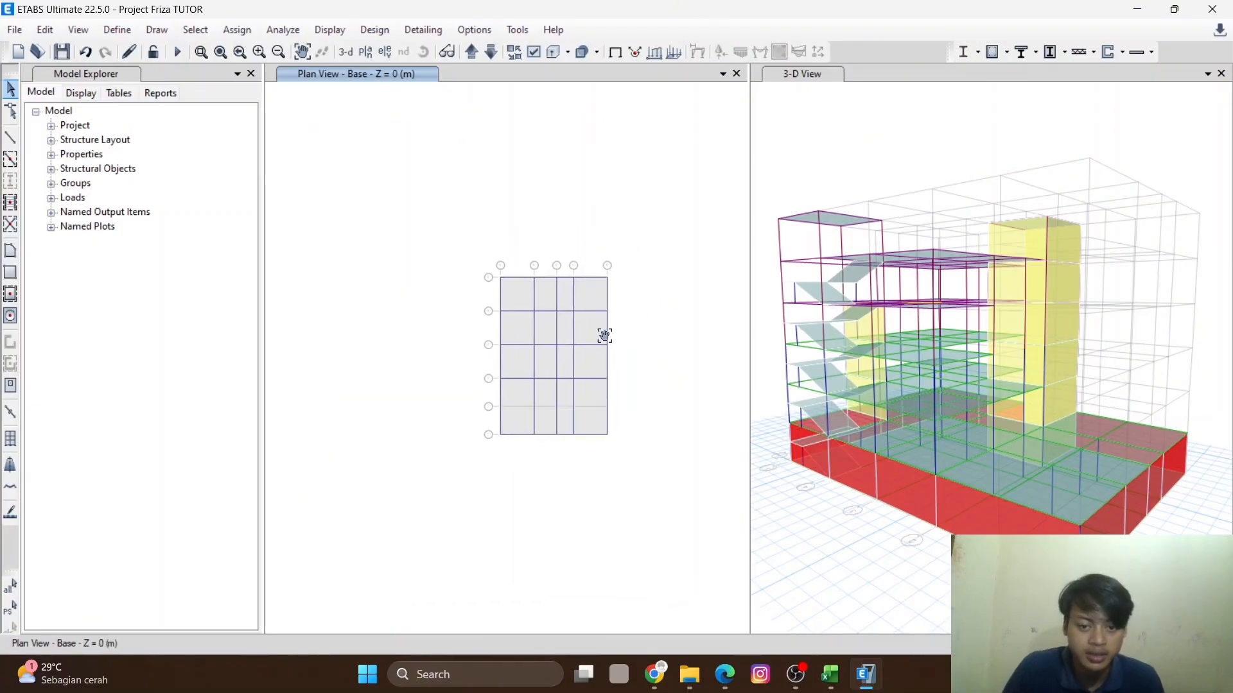
scroll(596, 313, "up", 4)
middle_click_drag(658, 214, 651, 143)
middle_click_drag(598, 184, 649, 194)
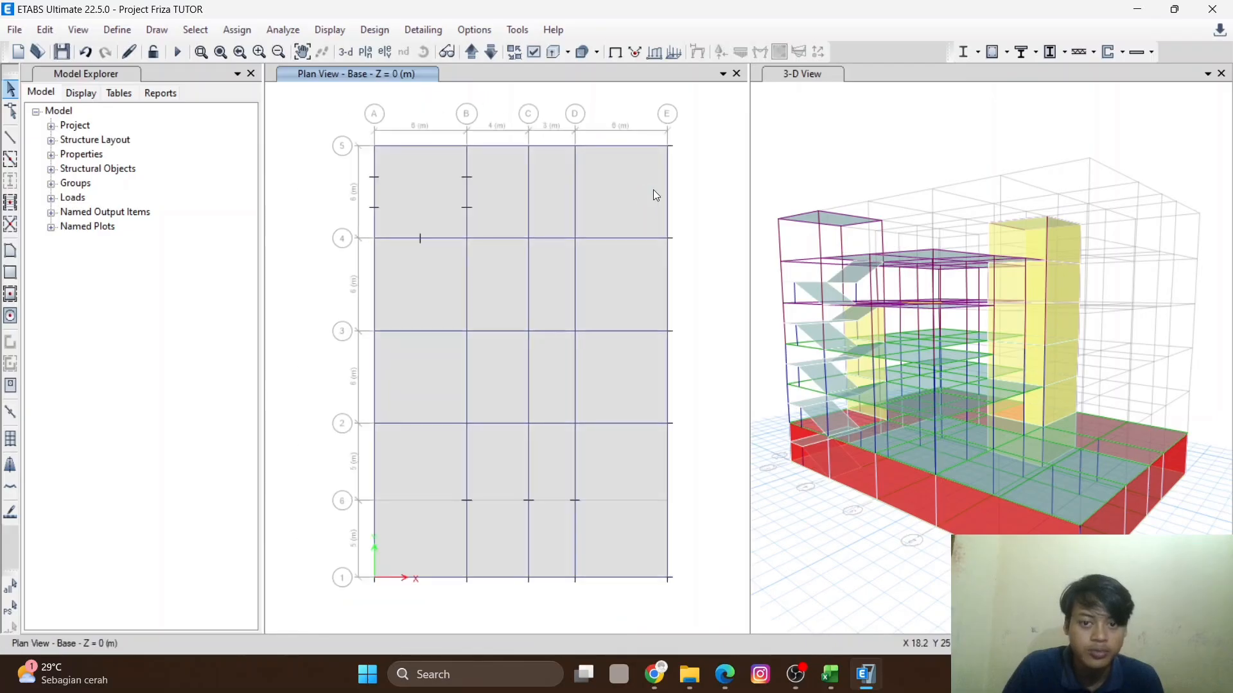
left_click_drag(702, 96, 324, 615)
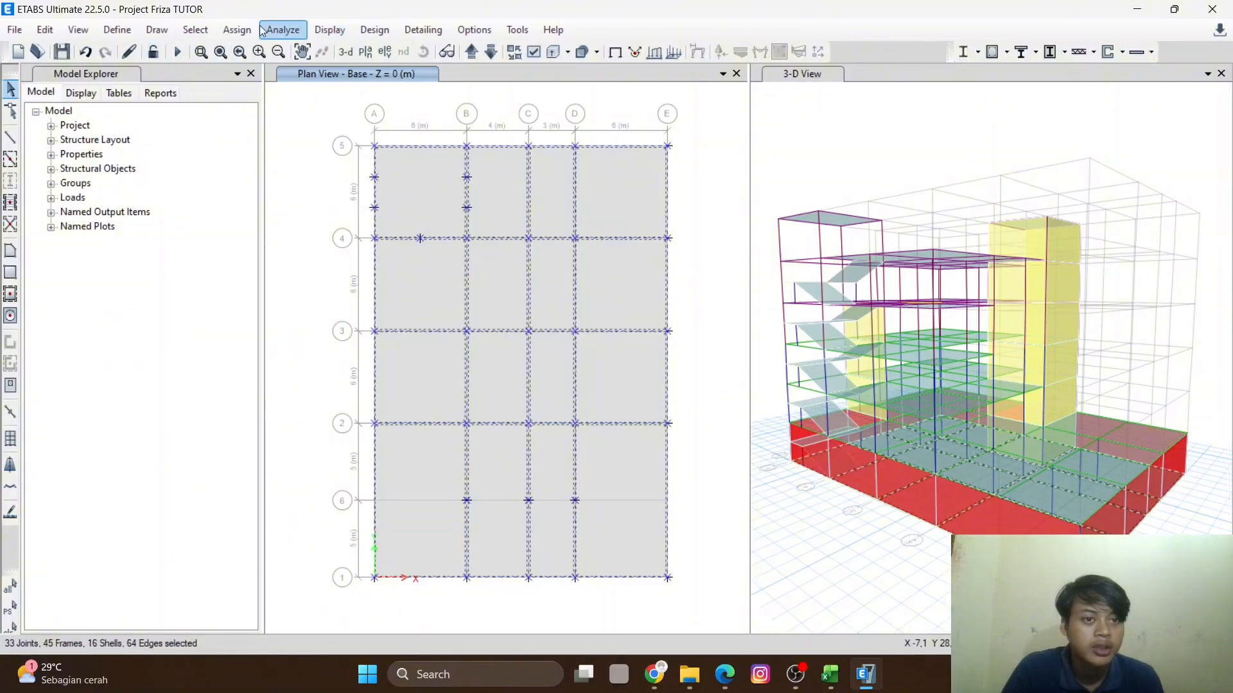
- Assign diaphragm D1 to the selected shells on the Base level
left_click(236, 30)
left_click(237, 30)
left_click(237, 30)
mouse_move(261, 79)
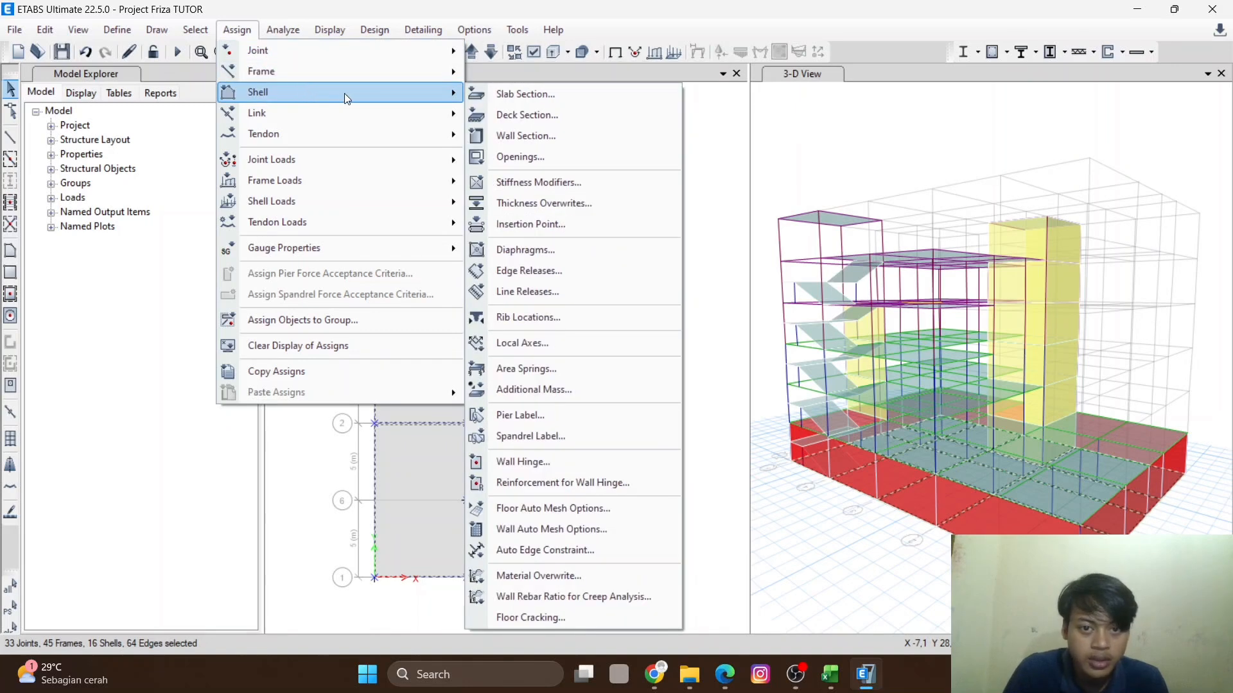
mouse_move(414, 113)
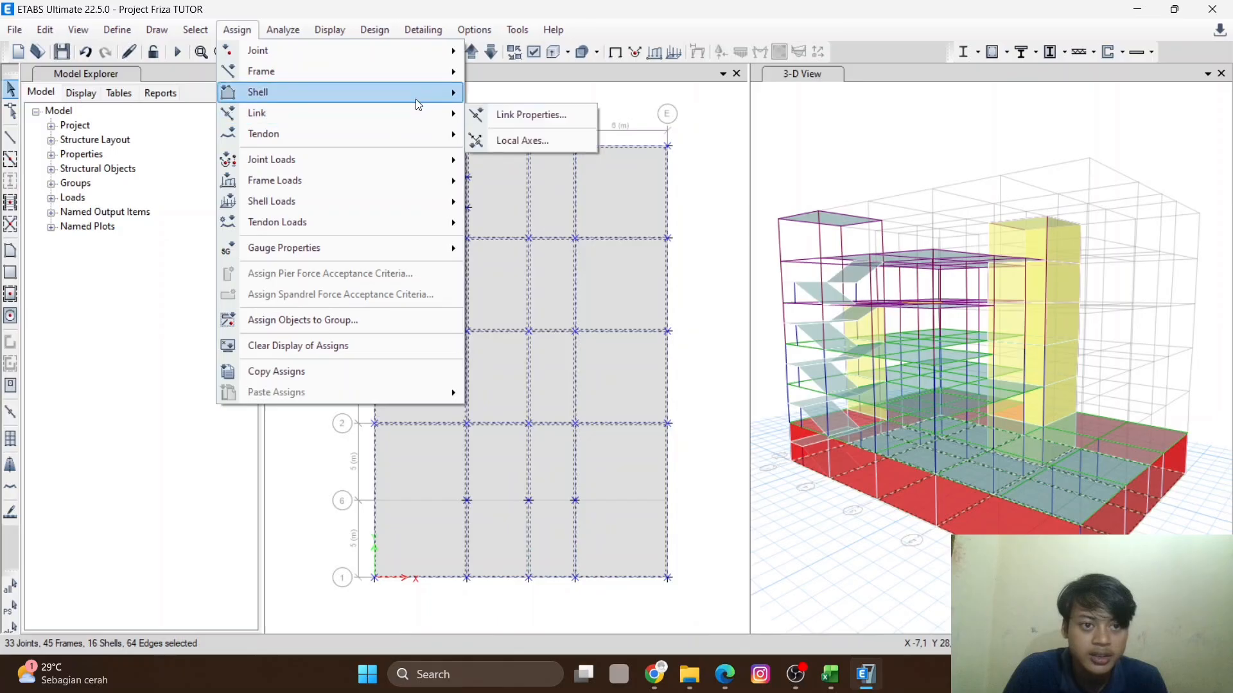
mouse_move(450, 93)
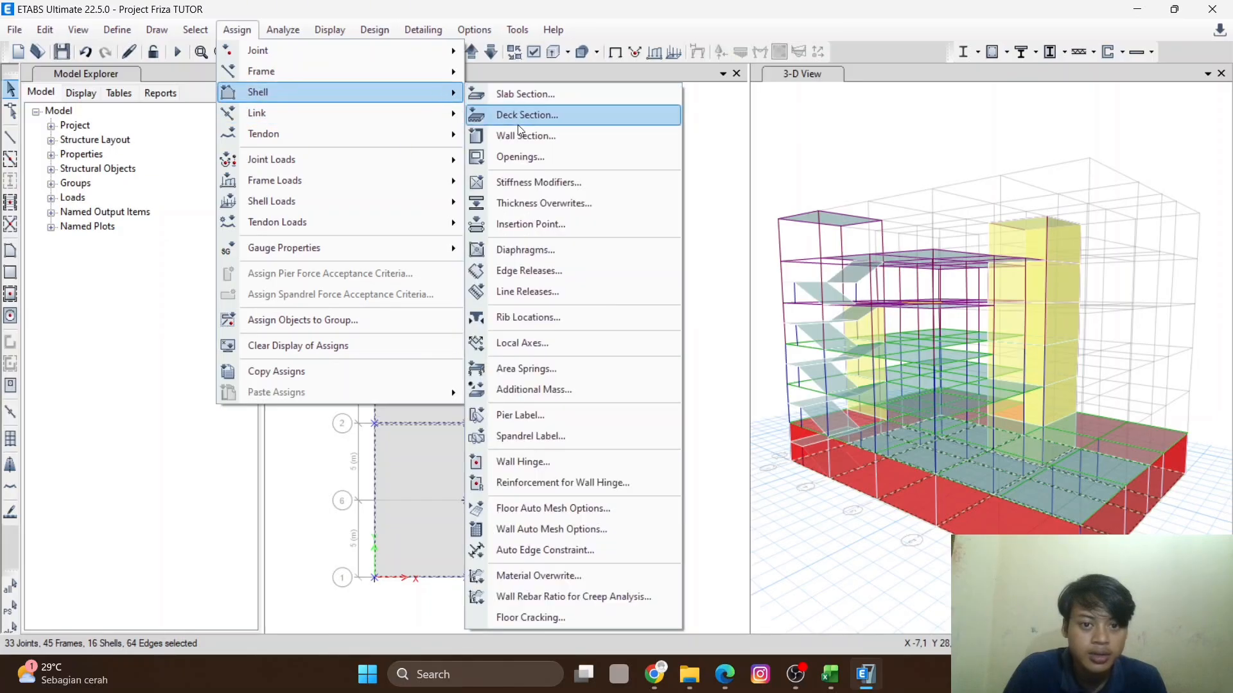
left_click(517, 252)
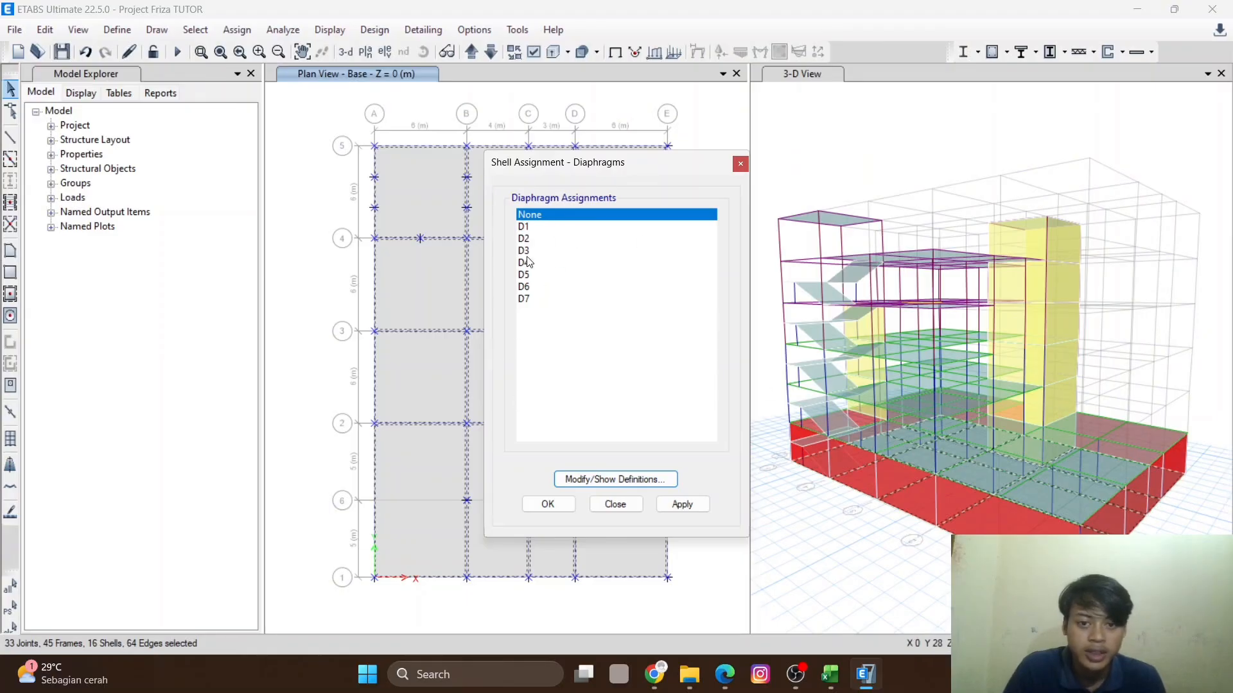
left_click(530, 224)
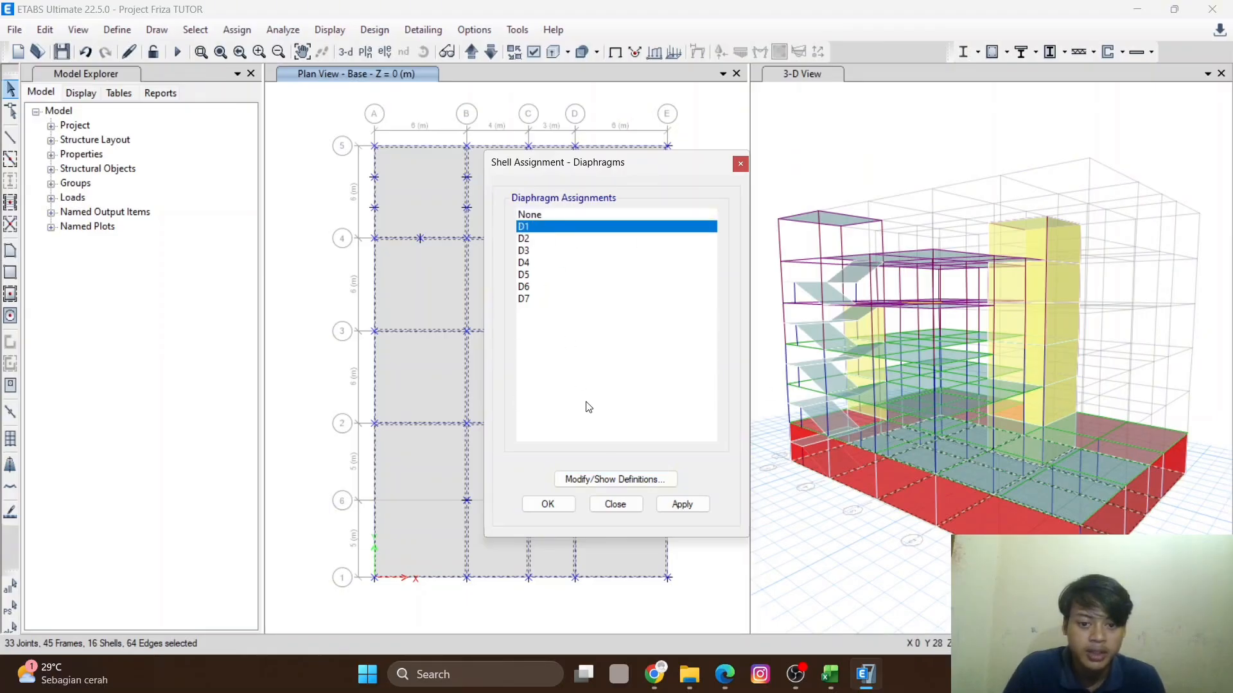
left_click(698, 507)
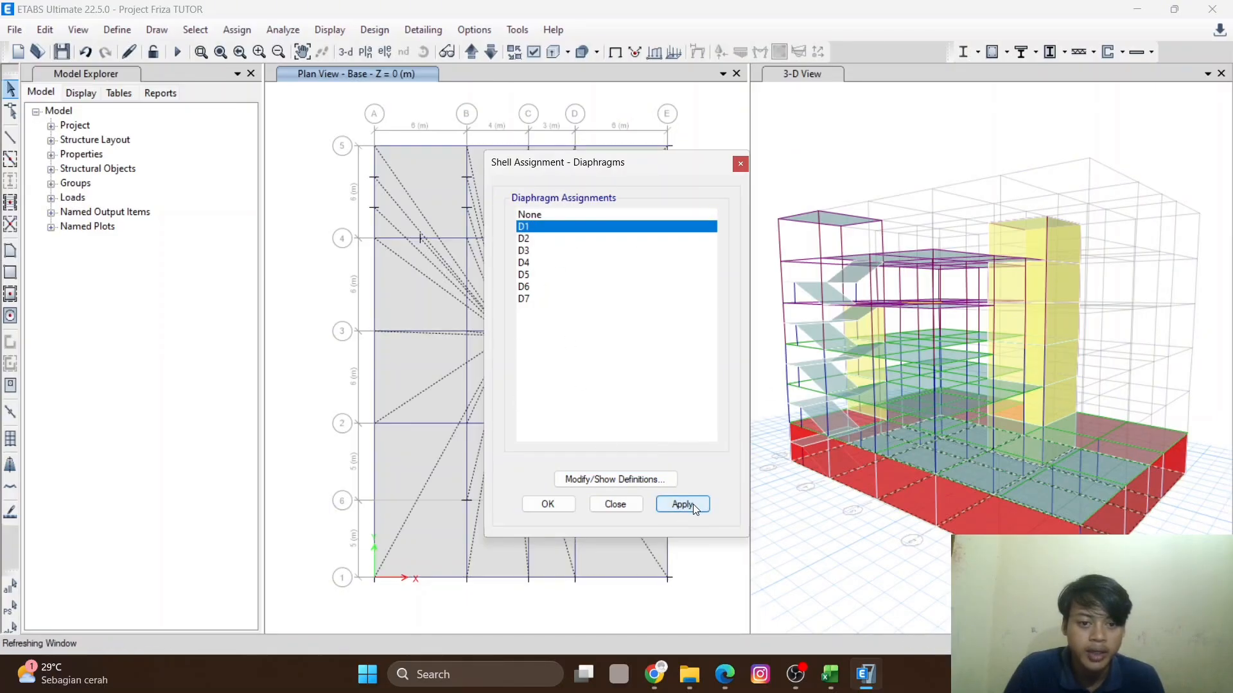
left_click(548, 504)
- Orbit and zoom the 3D view to inspect the diaphragm assignments across the building
scroll(507, 340, "up", 4)
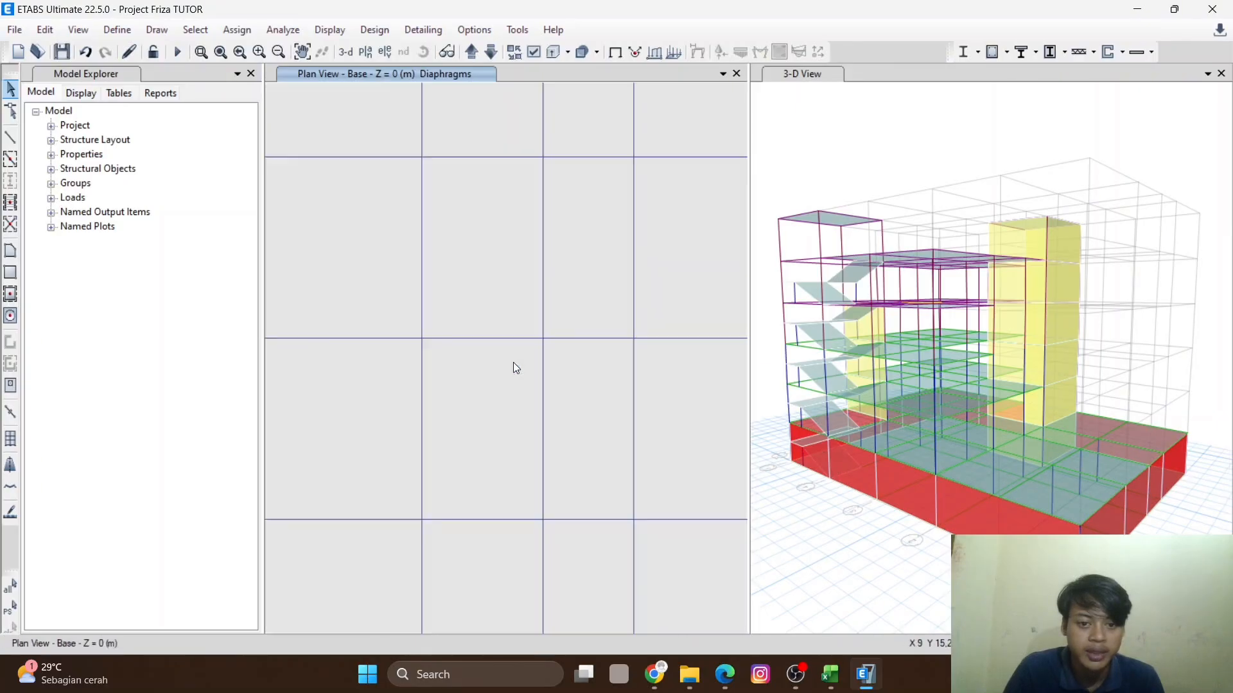
scroll(500, 360, "down", 4)
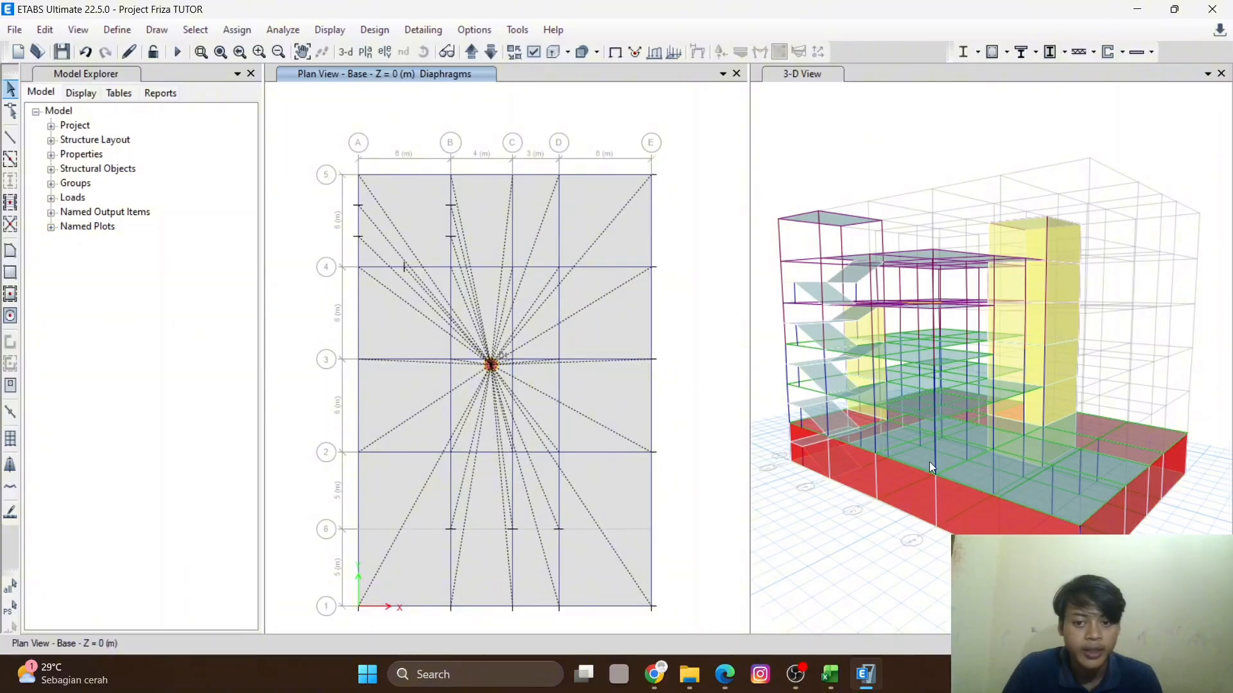
left_click(961, 510)
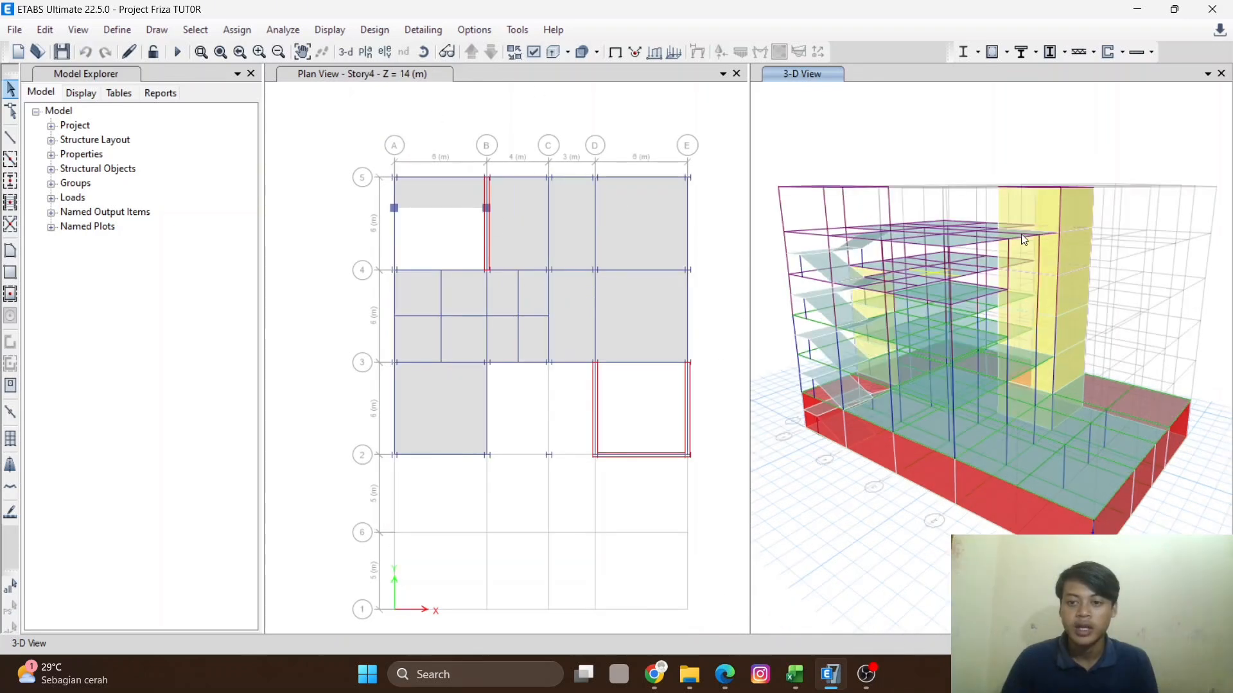
middle_click_drag(1011, 514, 1020, 421)
middle_click_drag(934, 375, 926, 459)
scroll(985, 417, "up", 5)
scroll(973, 348, "down", 5)
middle_click_drag(984, 373, 1026, 504)
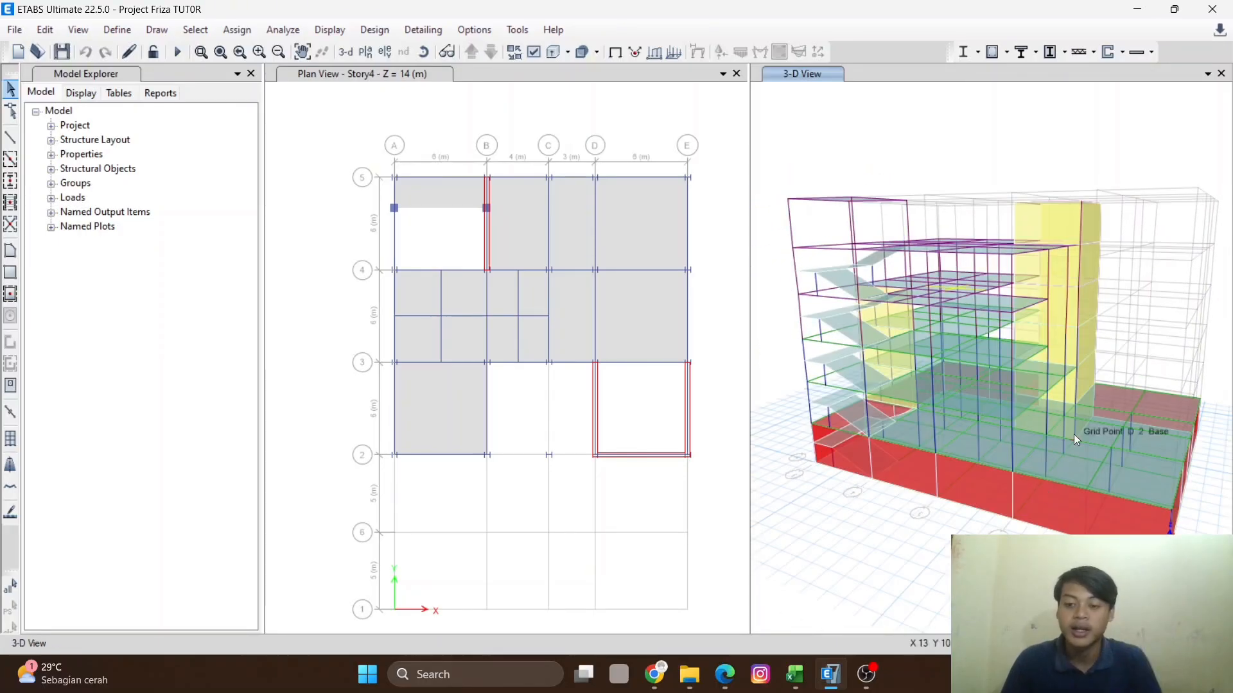
middle_click_drag(929, 333, 949, 513, "shift")
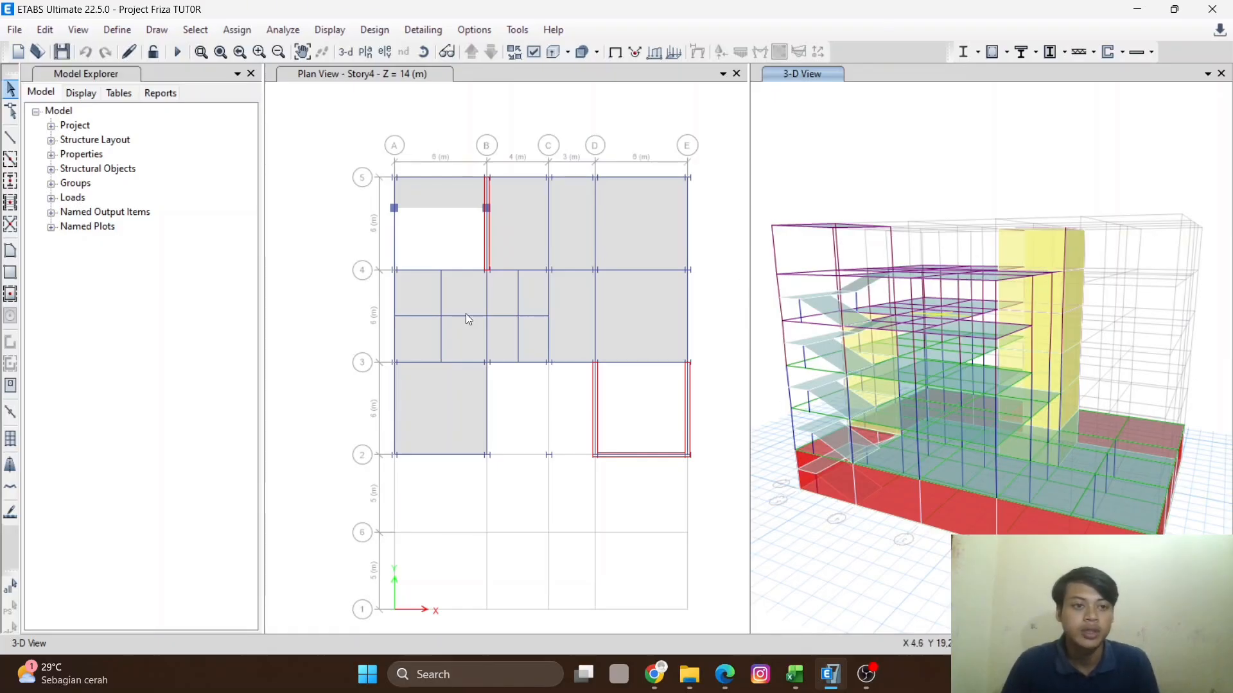
- Run the analysis and examine the dead-load deformed shape in the 3D view
left_click(179, 53)
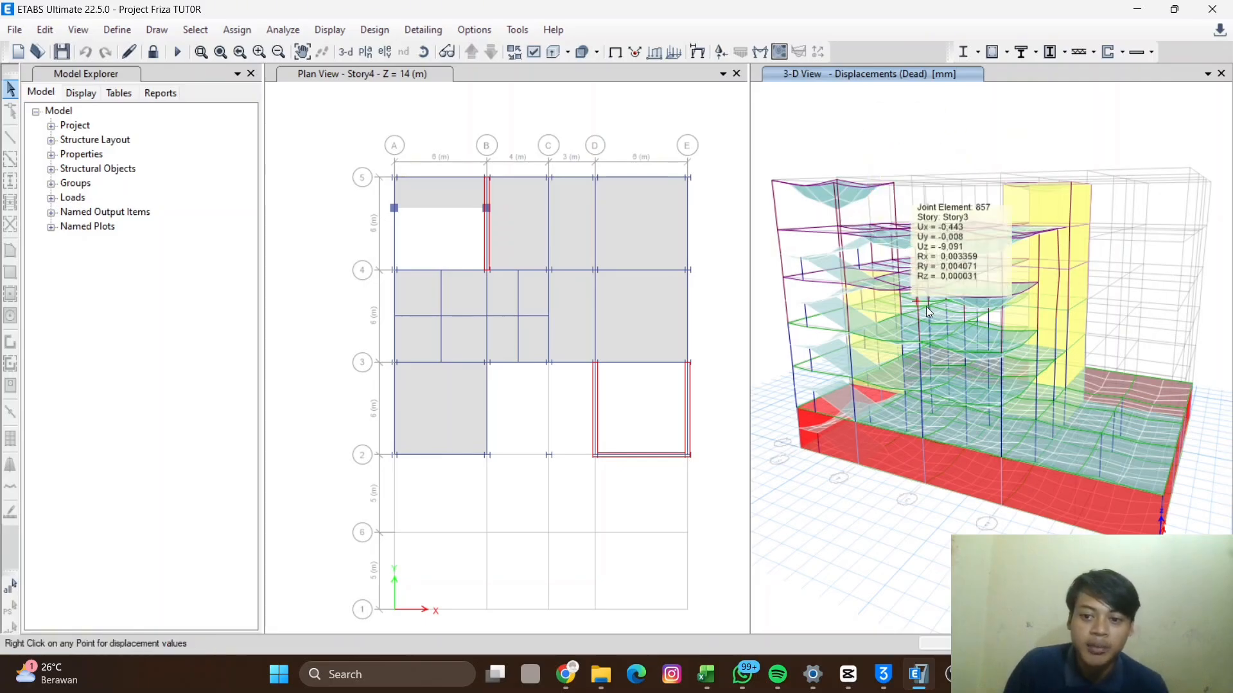
mouse_move(970, 389)
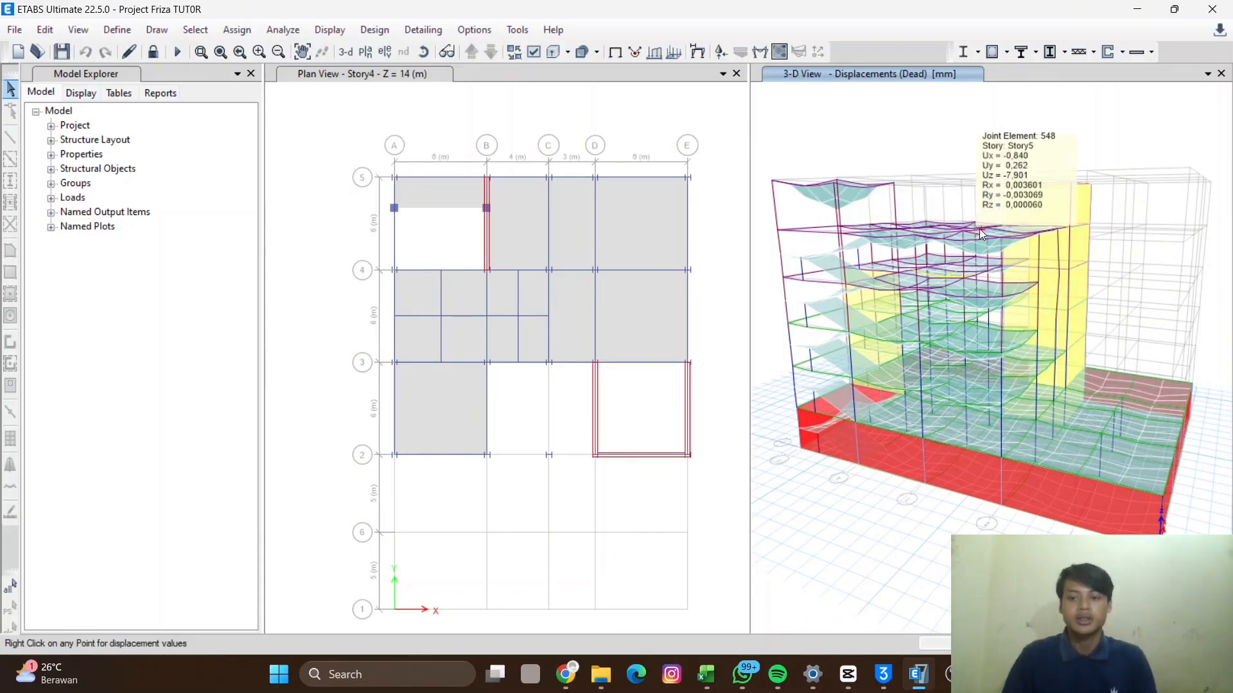
scroll(957, 411, "up", 5)
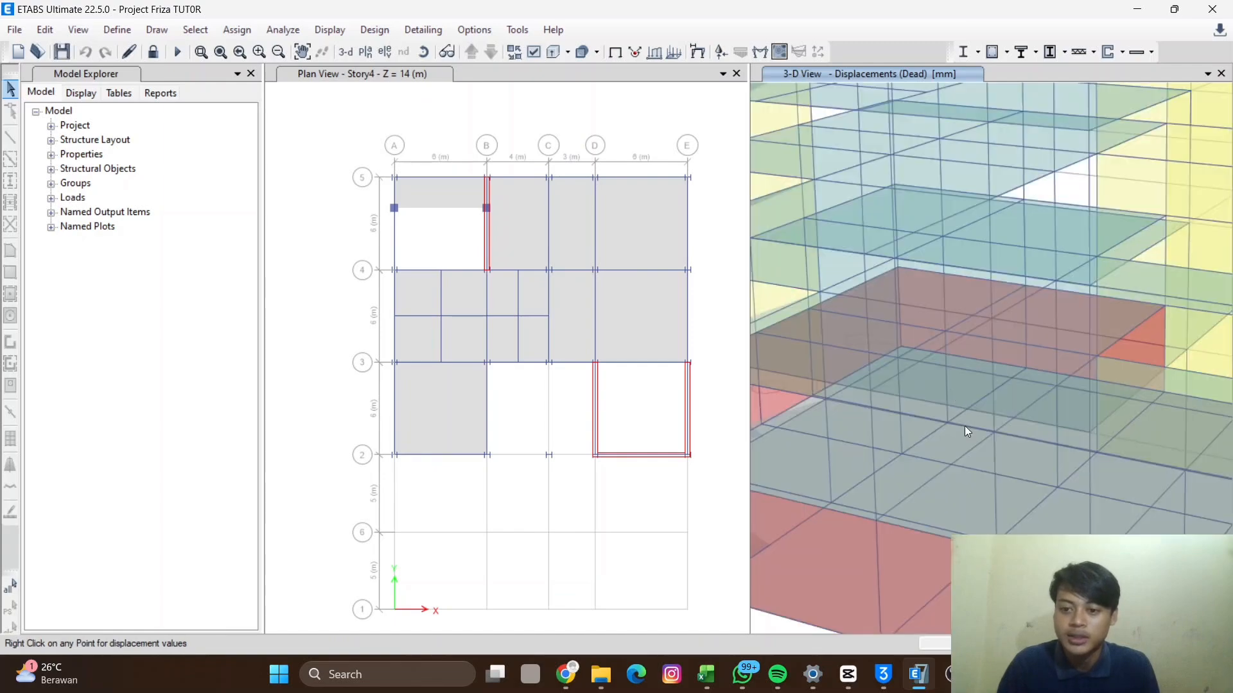
scroll(968, 422, "down", 5)
middle_click_drag(1004, 408, 1073, 400, "shift")
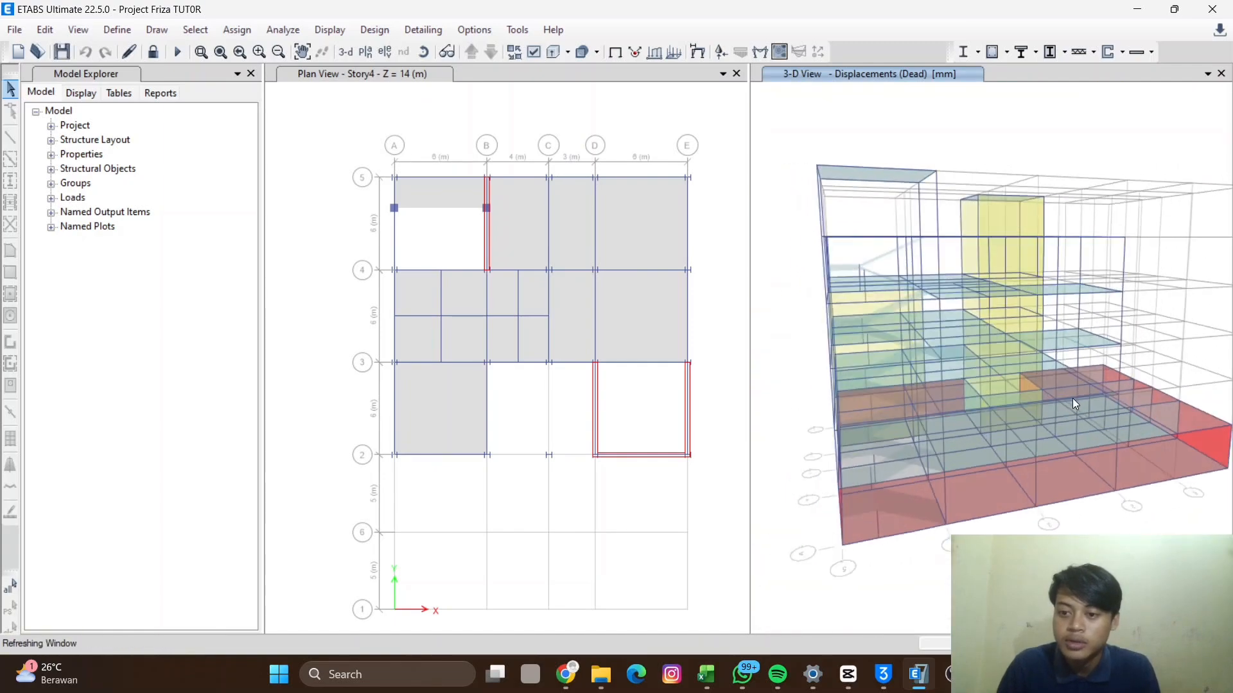
- Orbit the 3D view to inspect the dead-load deformed shape of the floors and walls
middle_click_drag(943, 314, 1049, 388, "shift")
middle_click_drag(1098, 423, 1071, 362, "shift")
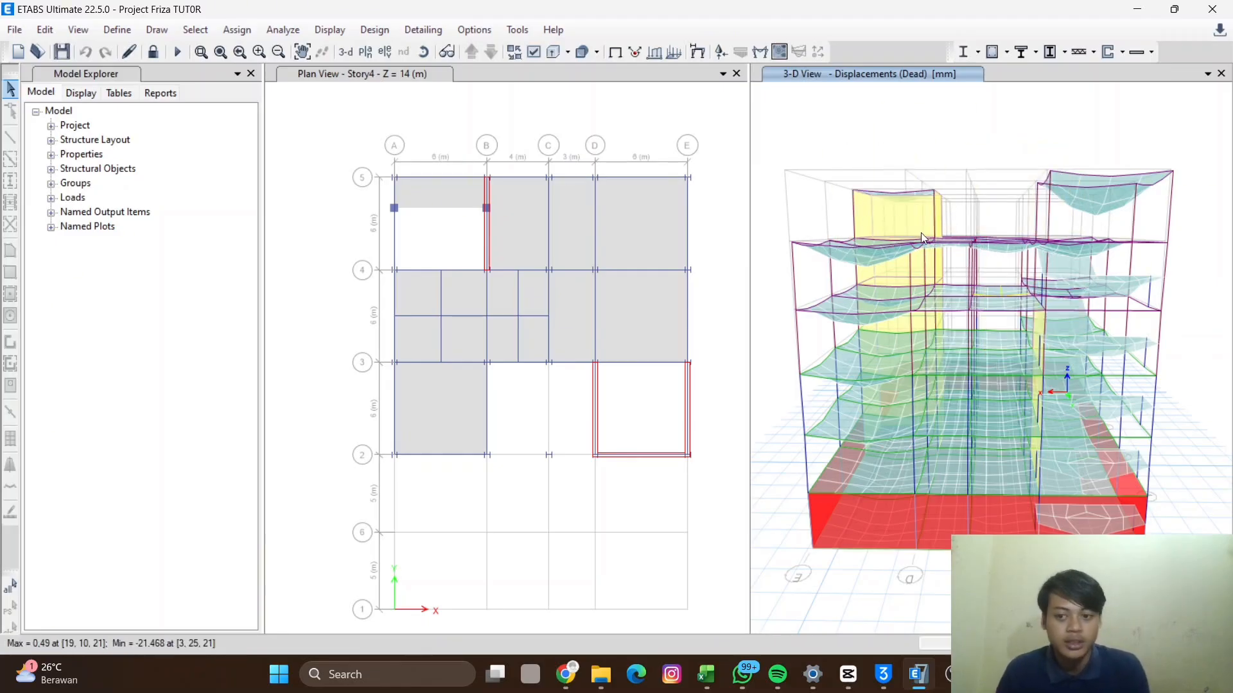
middle_click_drag(978, 160, 961, 183)
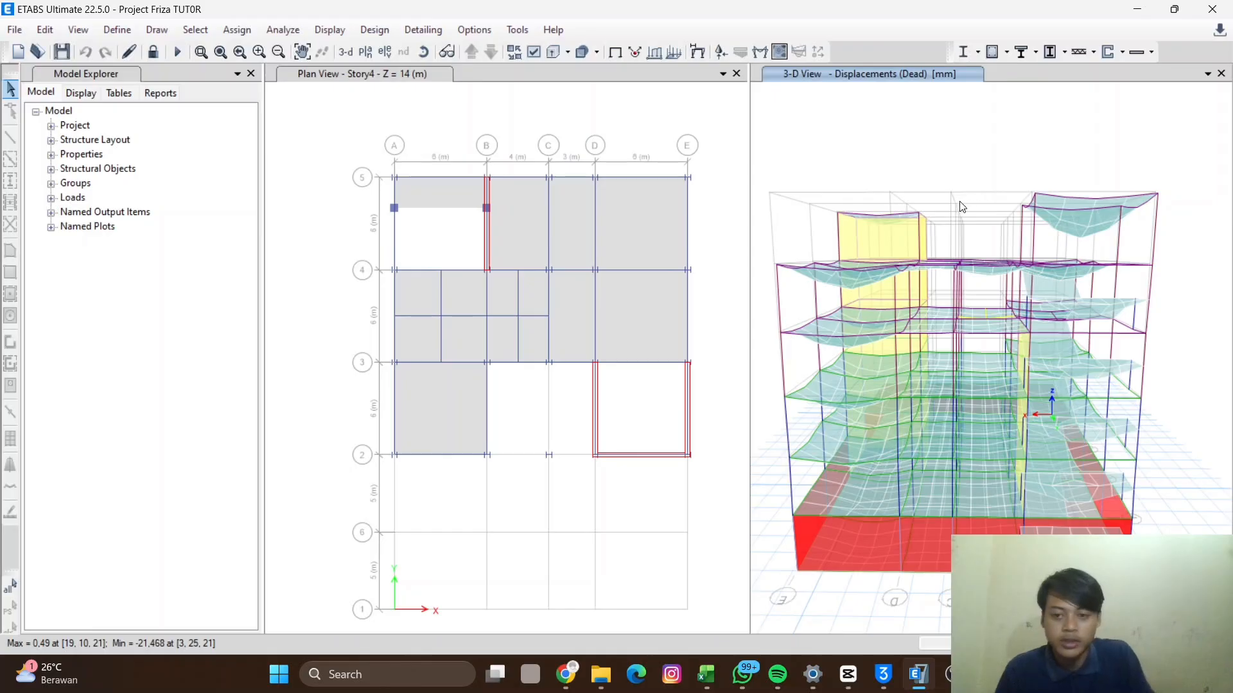
- Open the Modal Participating Mass Ratios and Modal Direction Factors tables from the modal analysis results
key("ctrl+t")
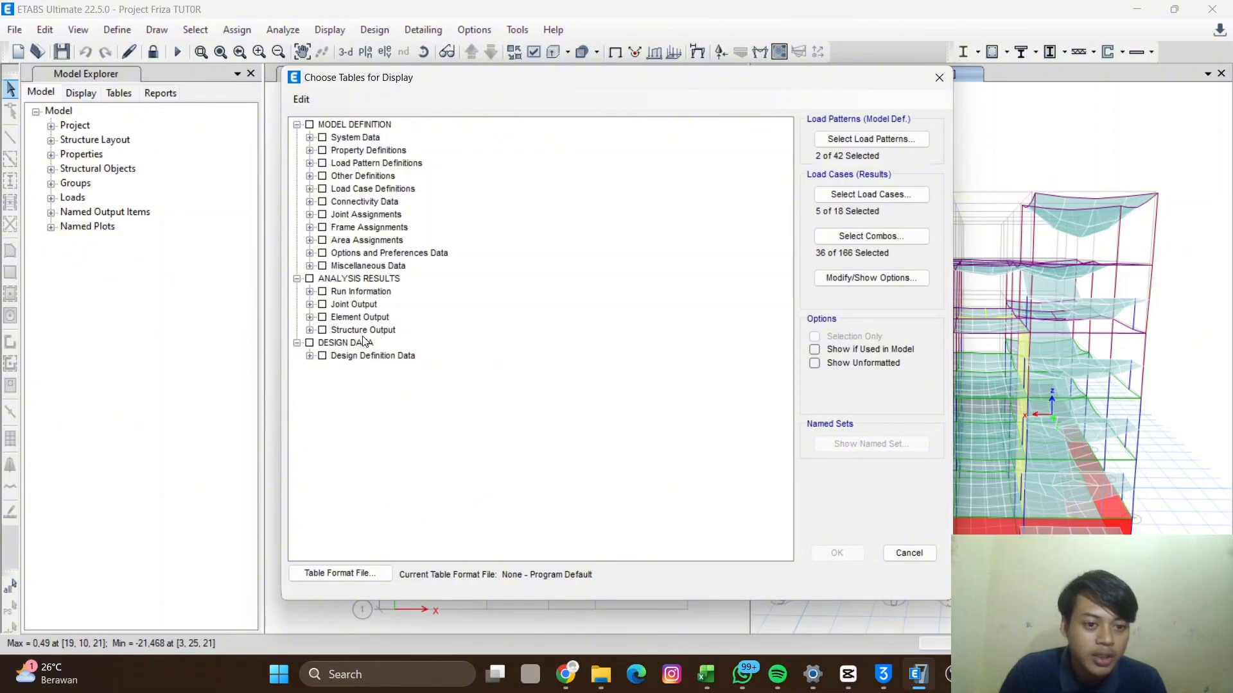
left_click(309, 331)
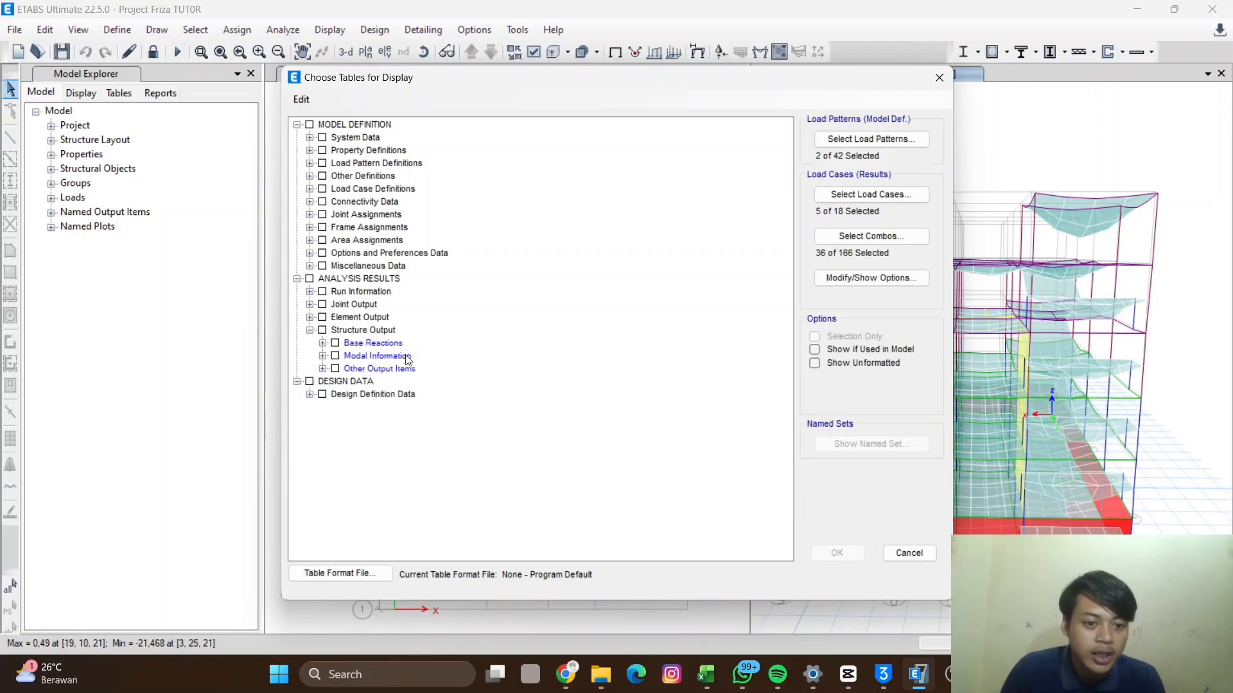
left_click(323, 356)
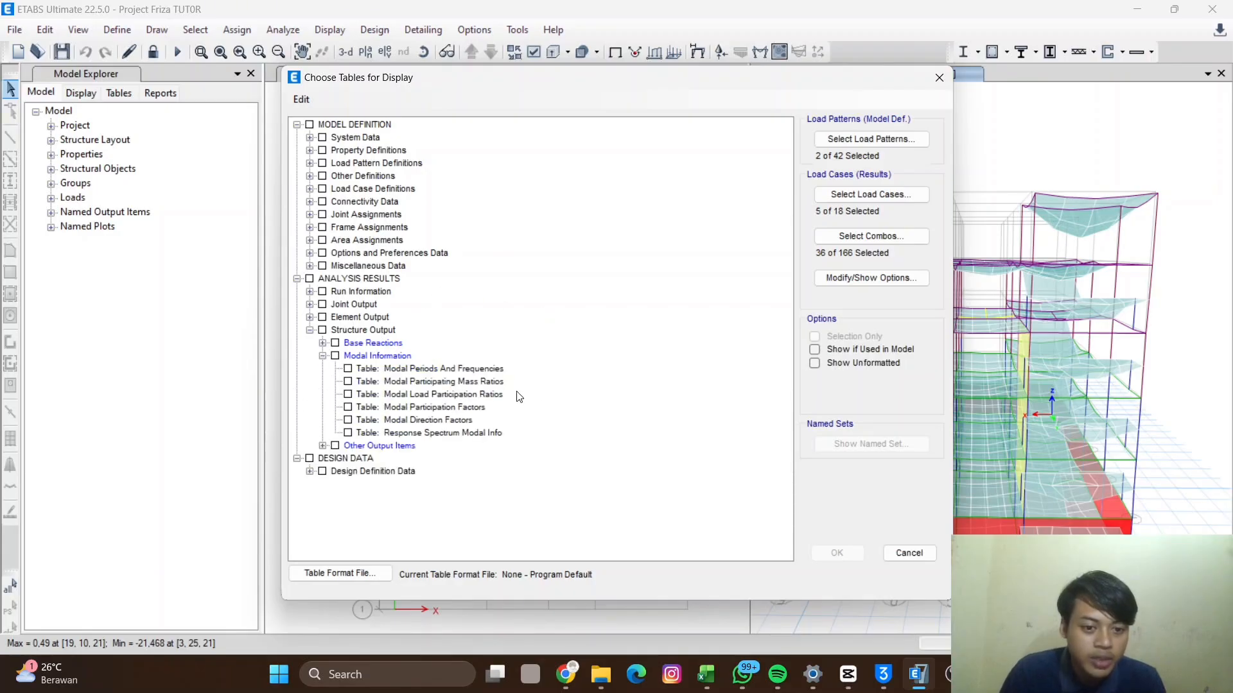
left_click(347, 382)
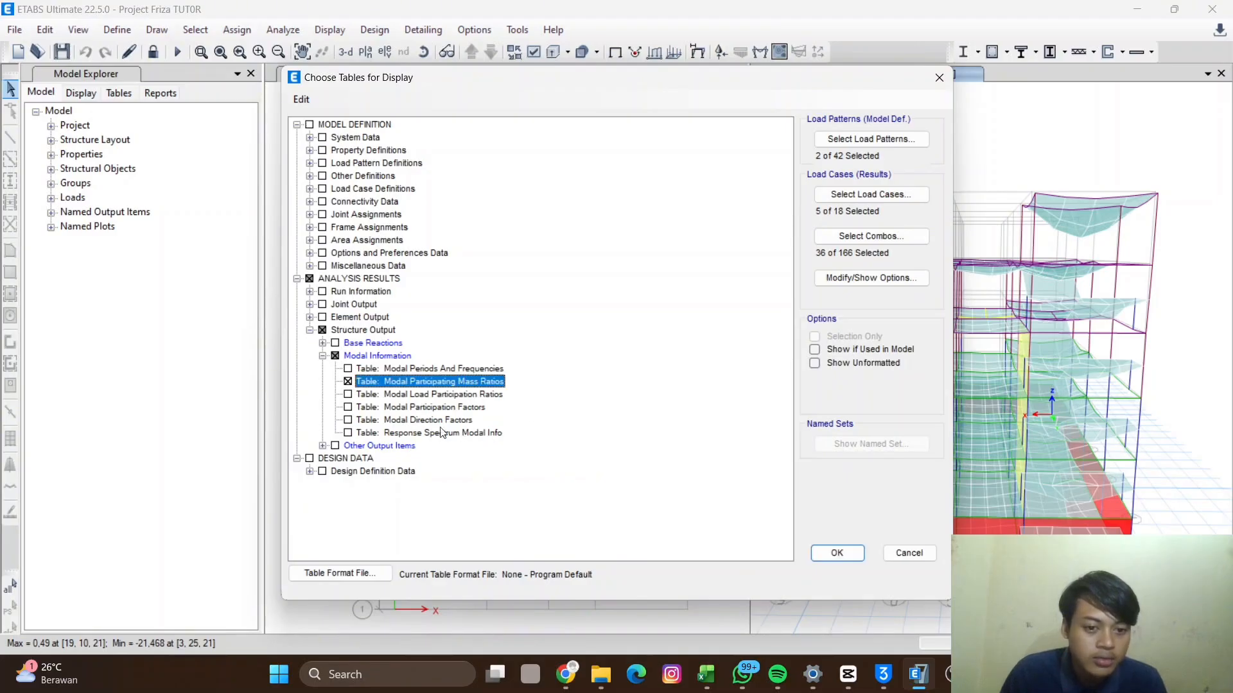
left_click(347, 420)
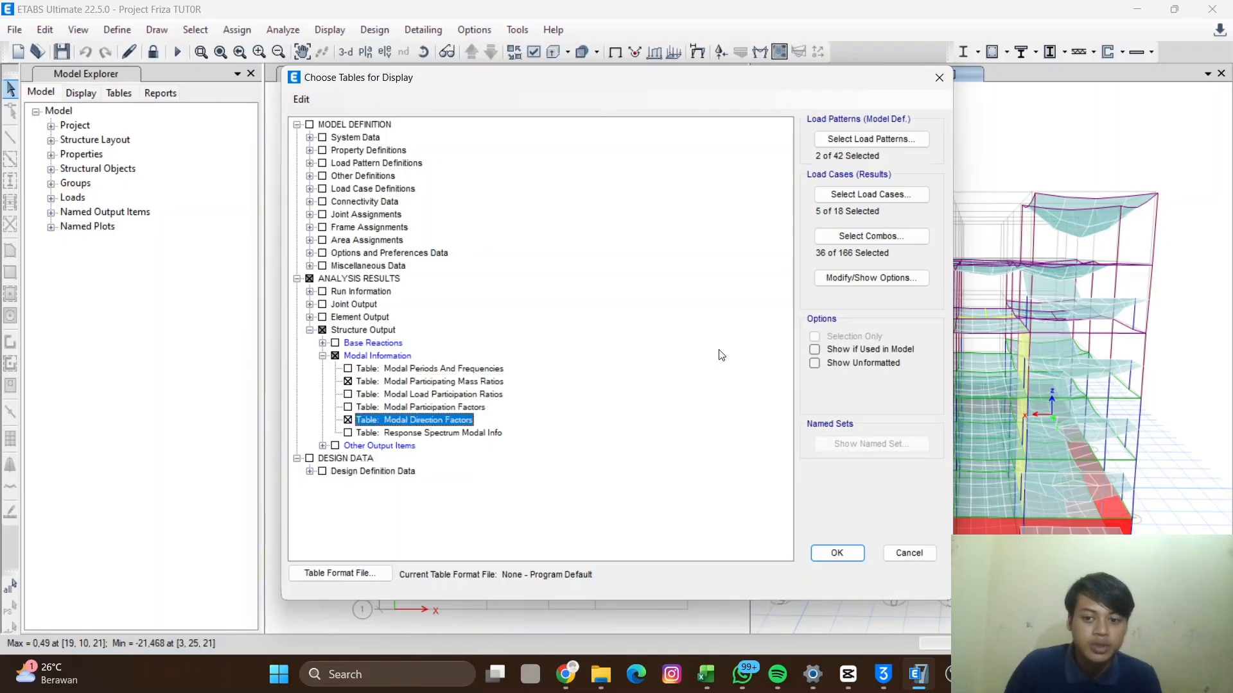
left_click(837, 554)
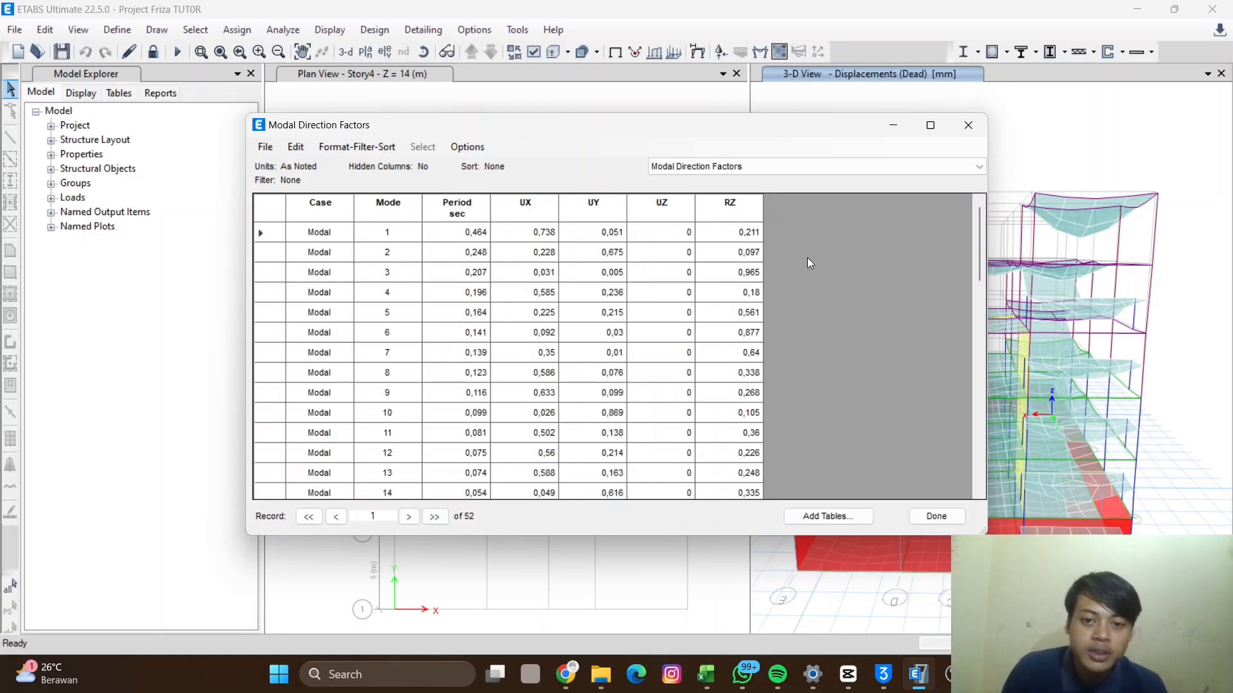
- Examine the UX, UY and RZ direction factors of modes 1 to 3 in the Modal Direction Factors table
left_click(398, 234)
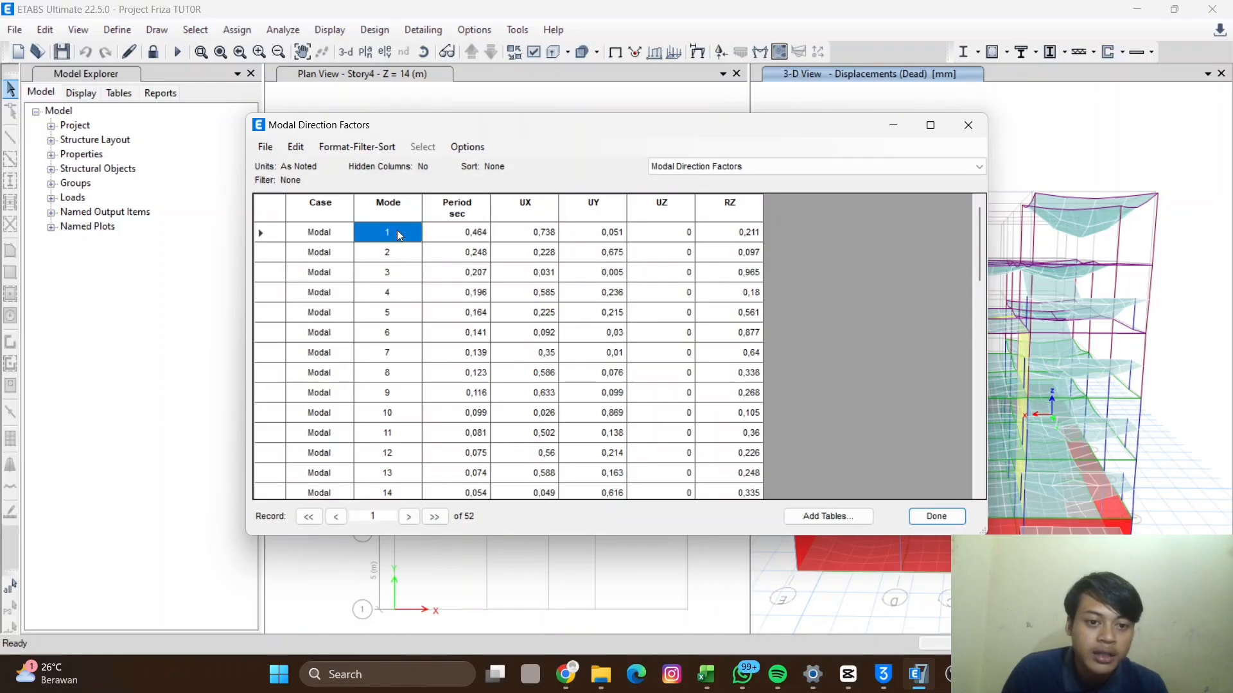
left_click(394, 250)
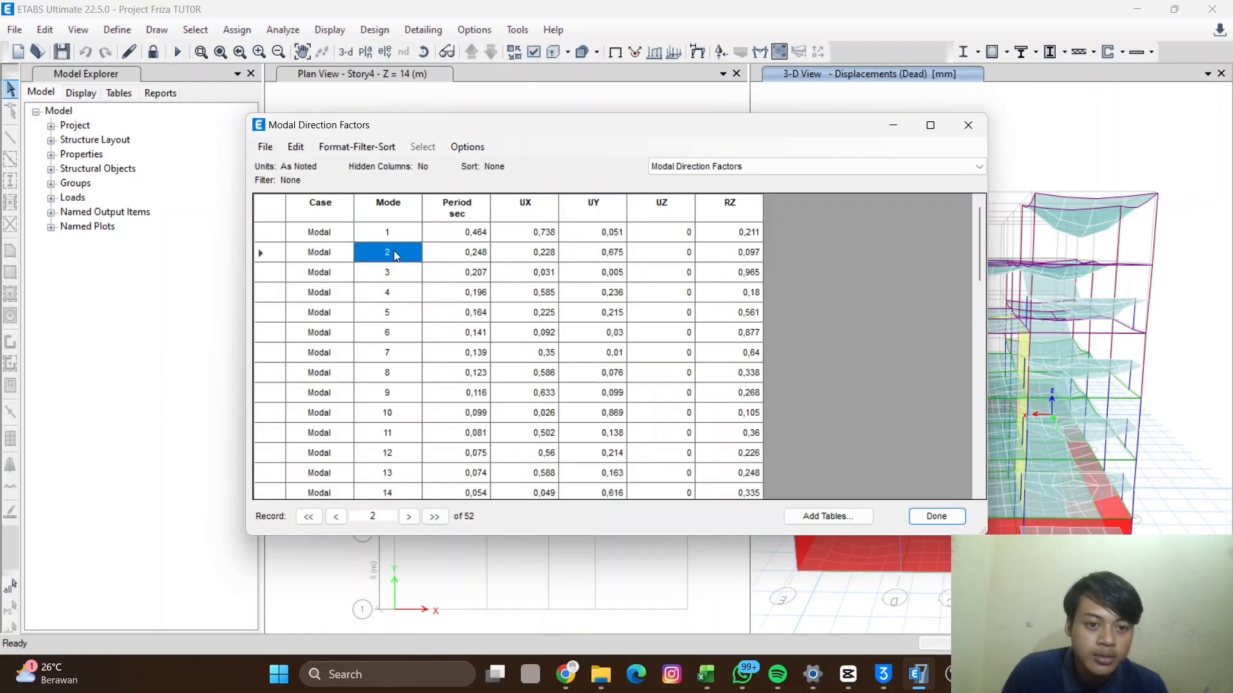
left_click(394, 274)
left_click(394, 239)
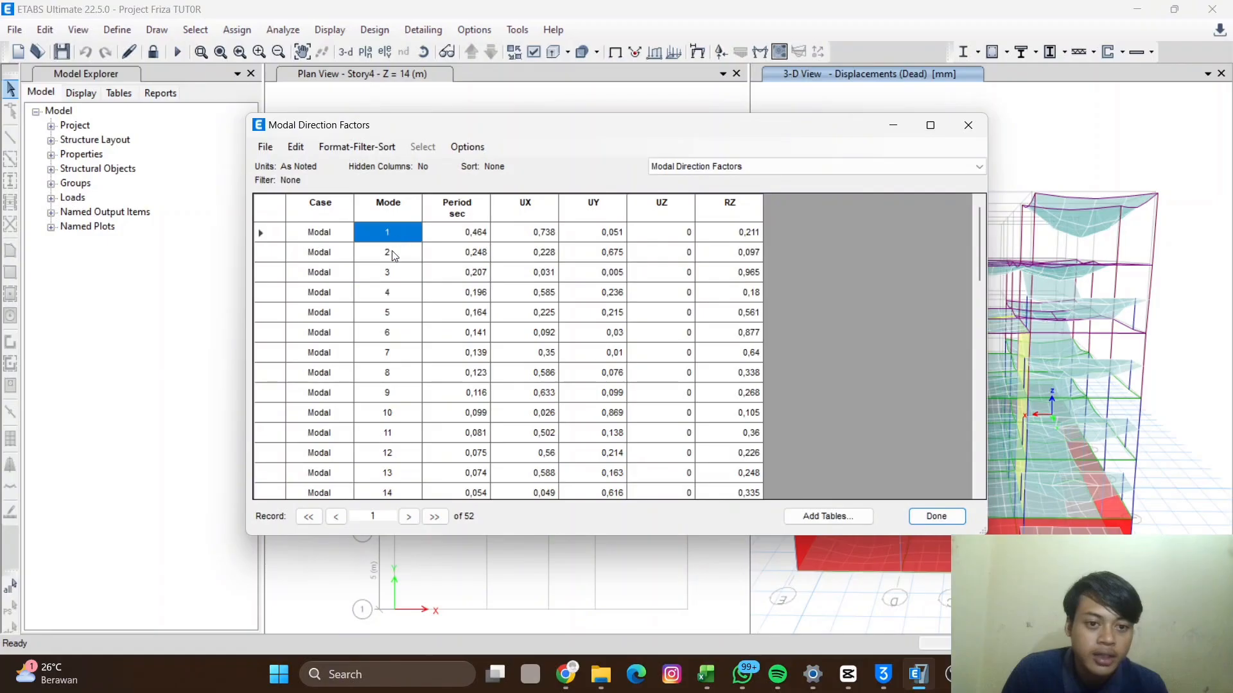
left_click(397, 279)
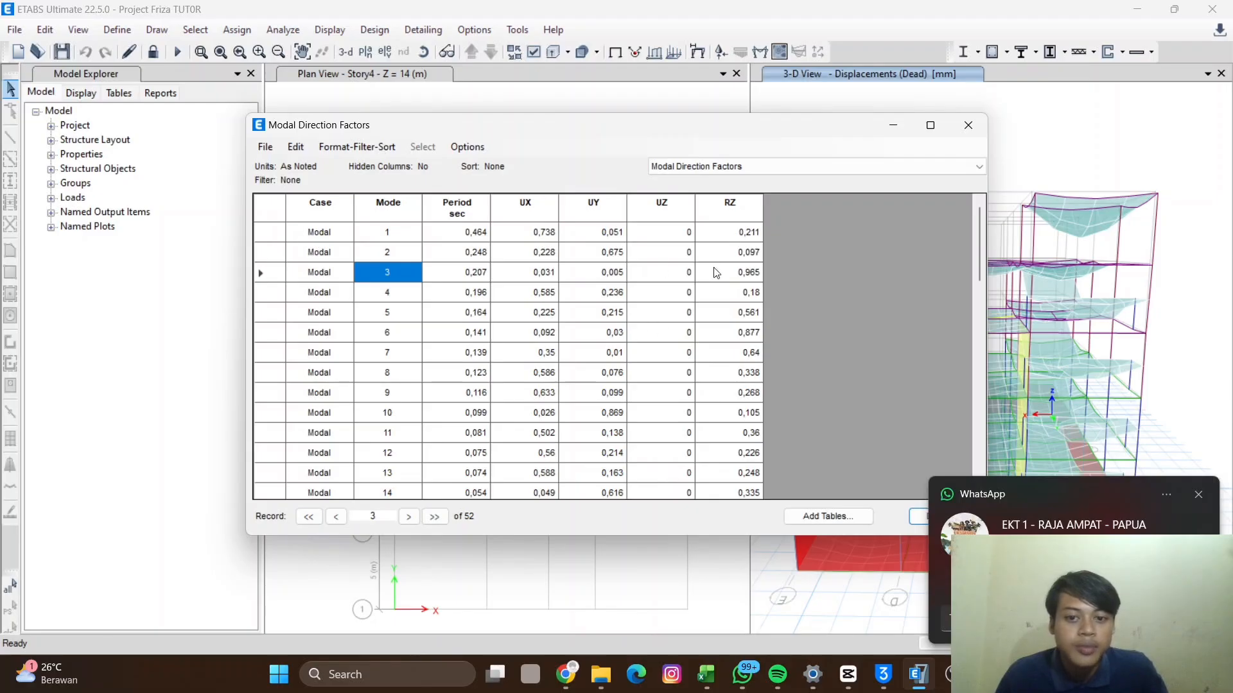
left_click(392, 234)
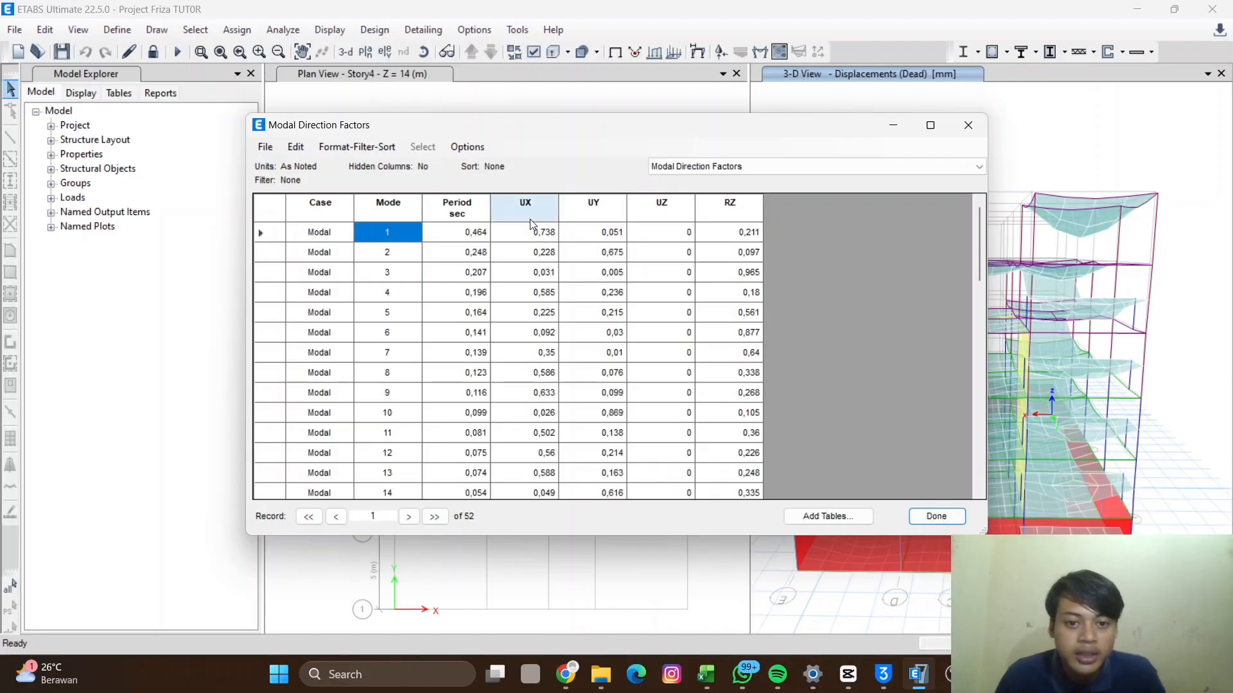
left_click(599, 210)
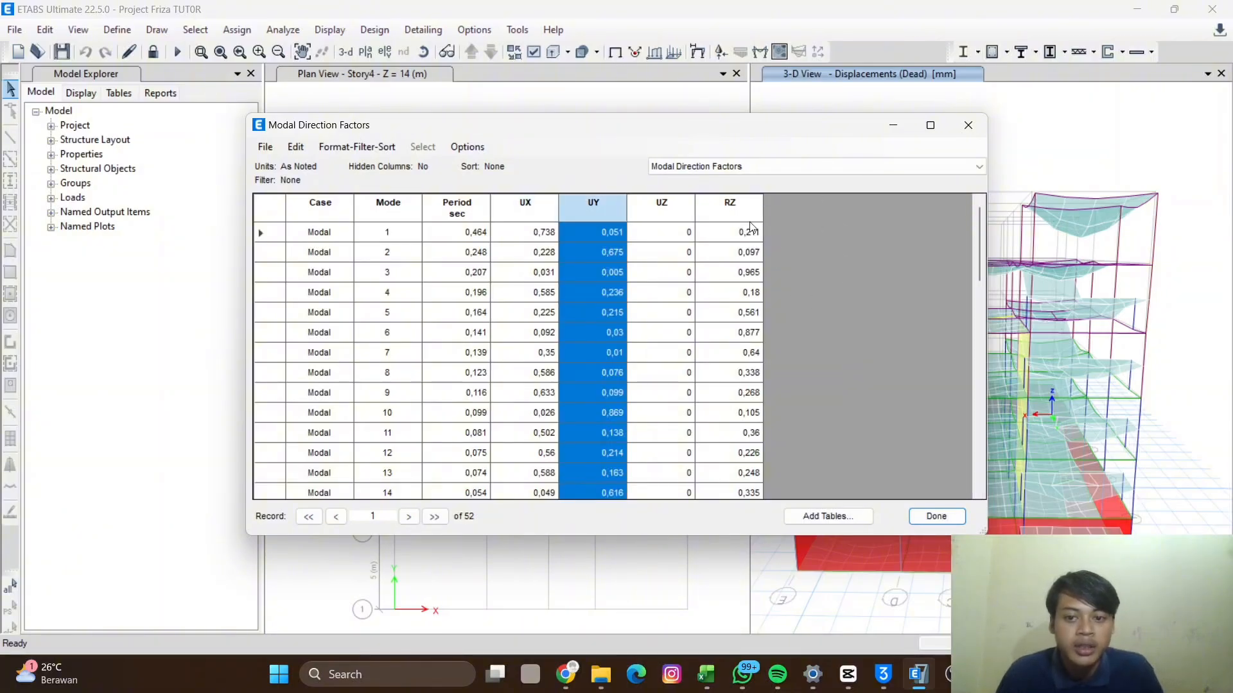
left_click(731, 210)
left_click(511, 210)
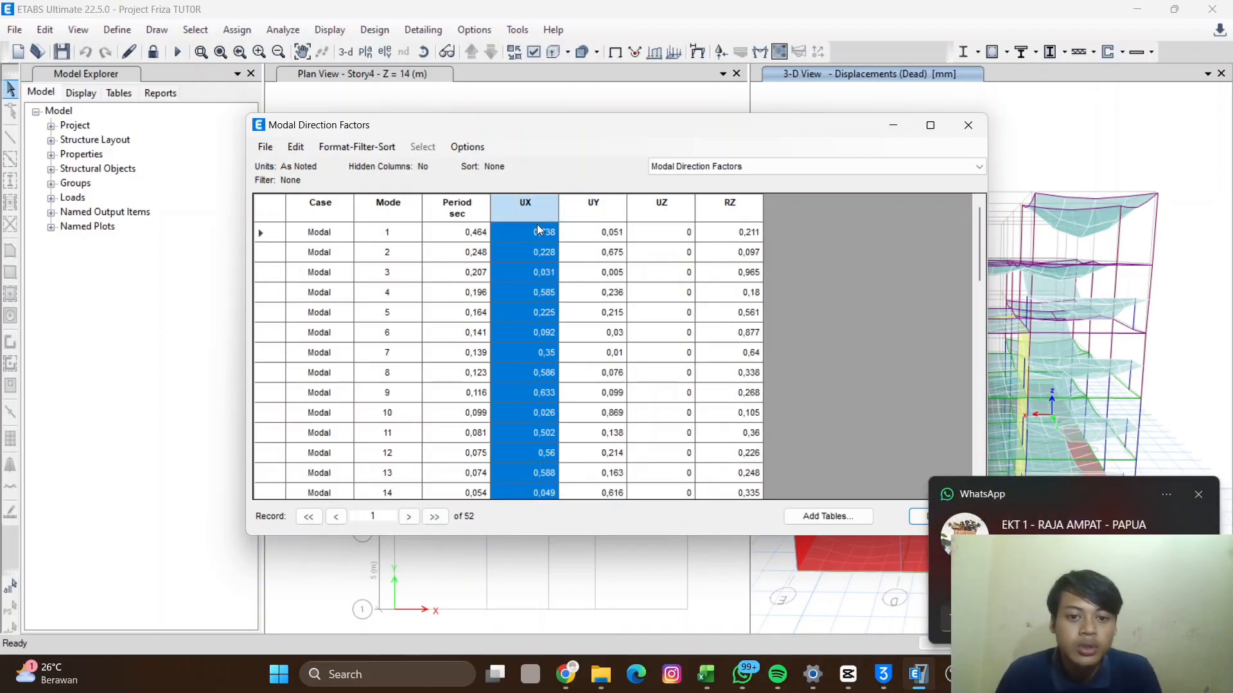
left_click(582, 208)
left_click(526, 204)
left_click(592, 210)
left_click(524, 208)
left_click(595, 213)
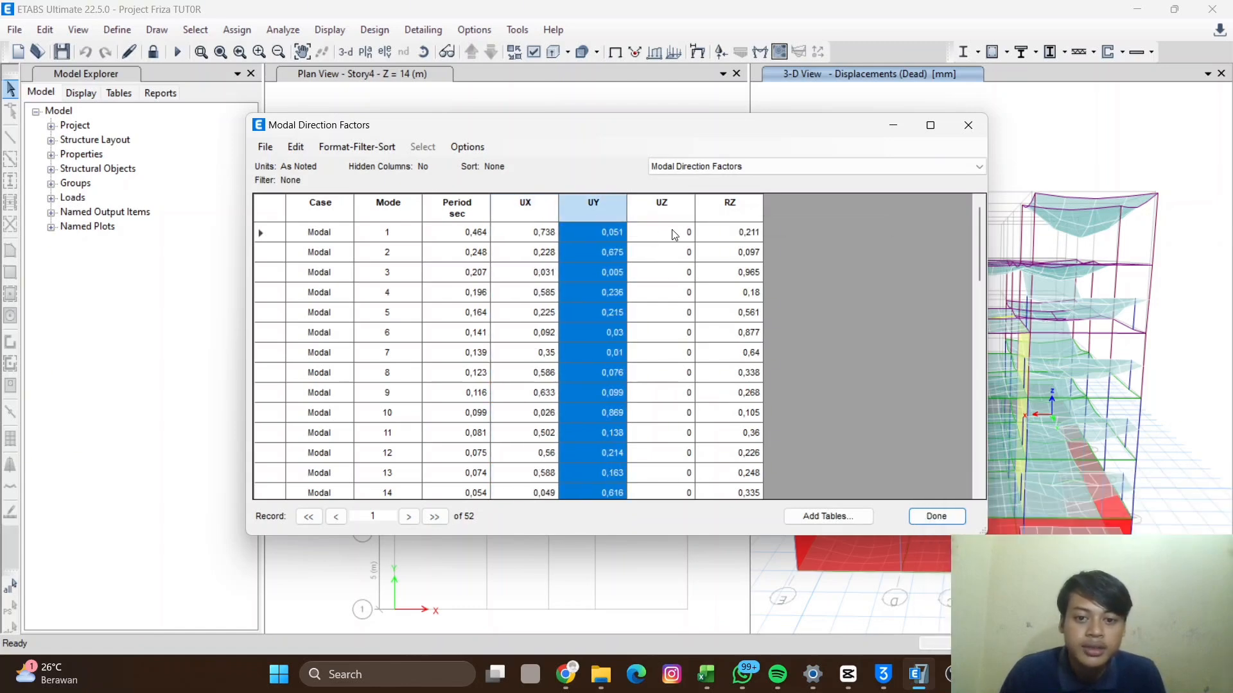
left_click(363, 238)
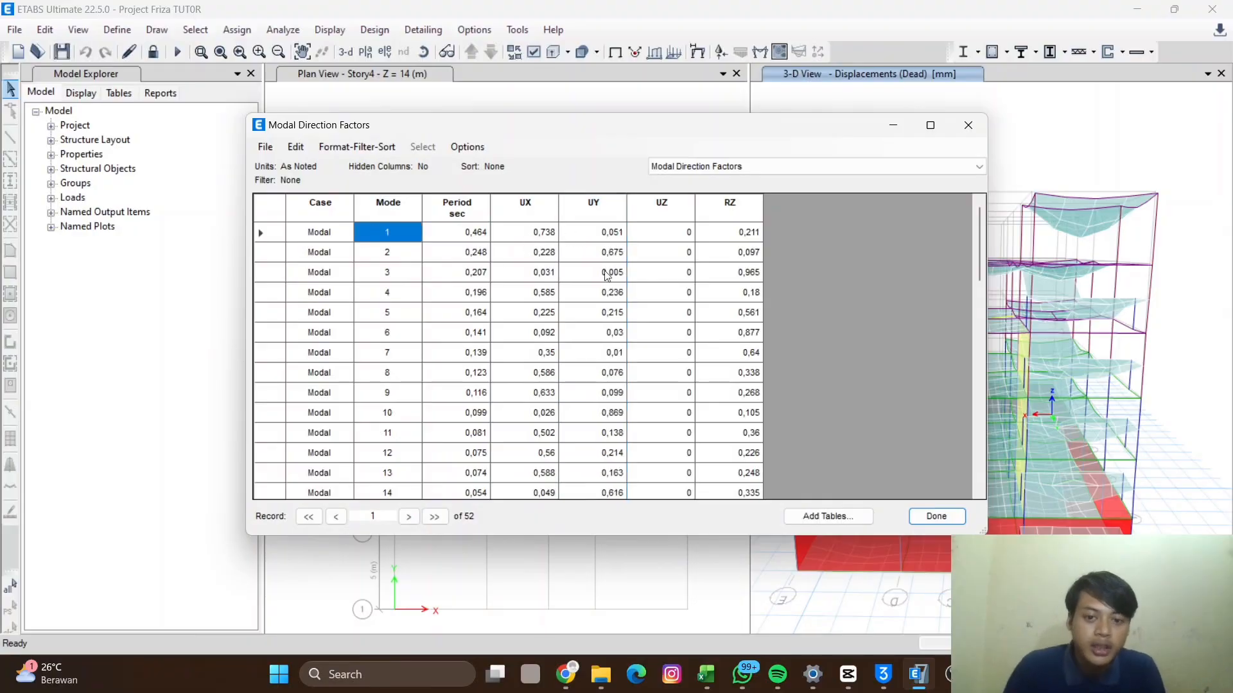
left_click(537, 235)
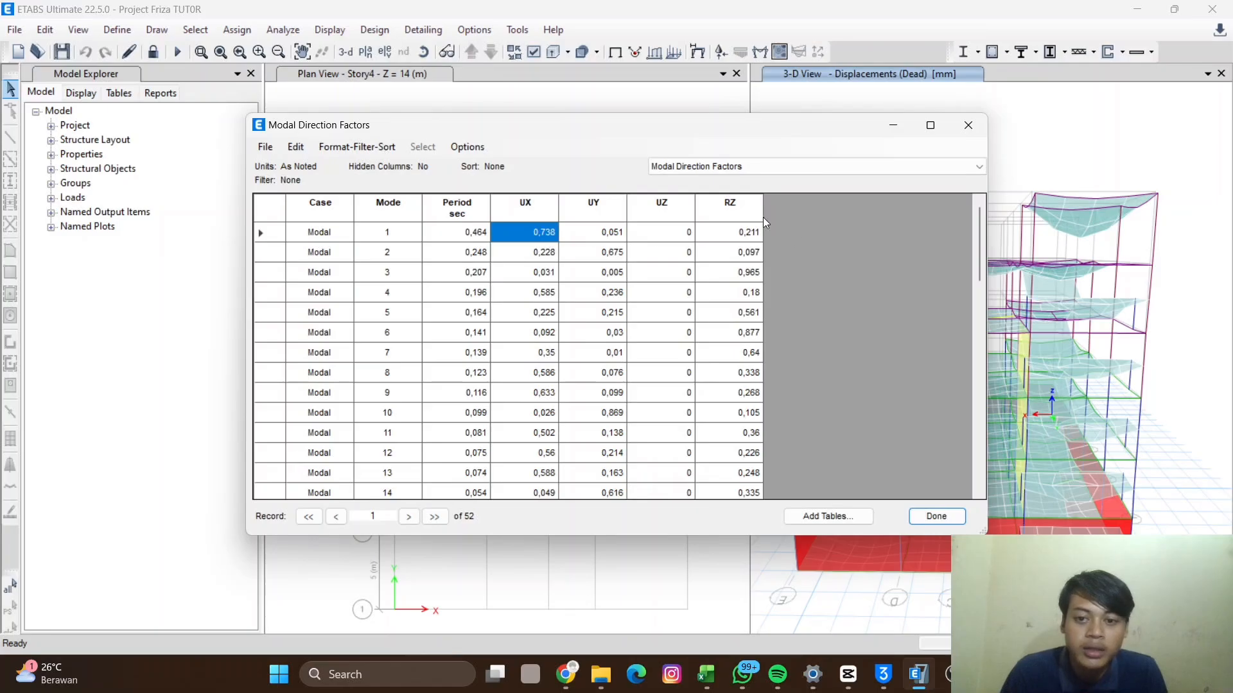
left_click(743, 232)
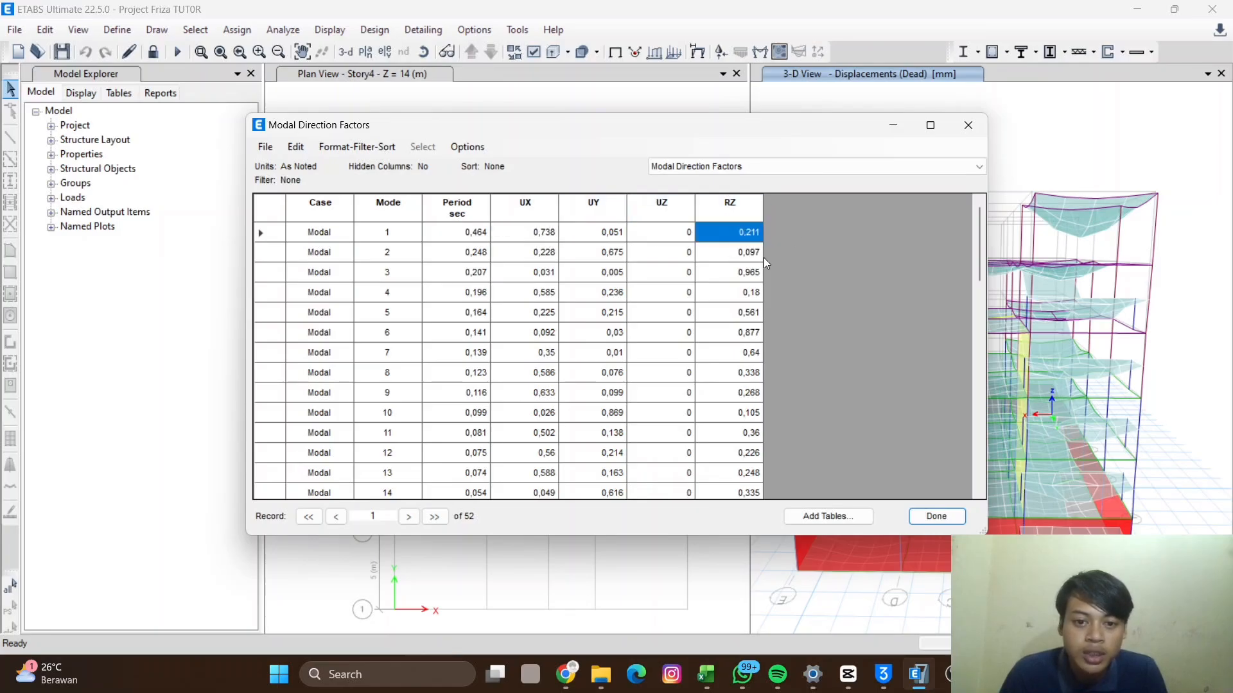
- Compare the UX, UY and RZ columns to identify the dominant direction of each of the first three modes
left_click(530, 216)
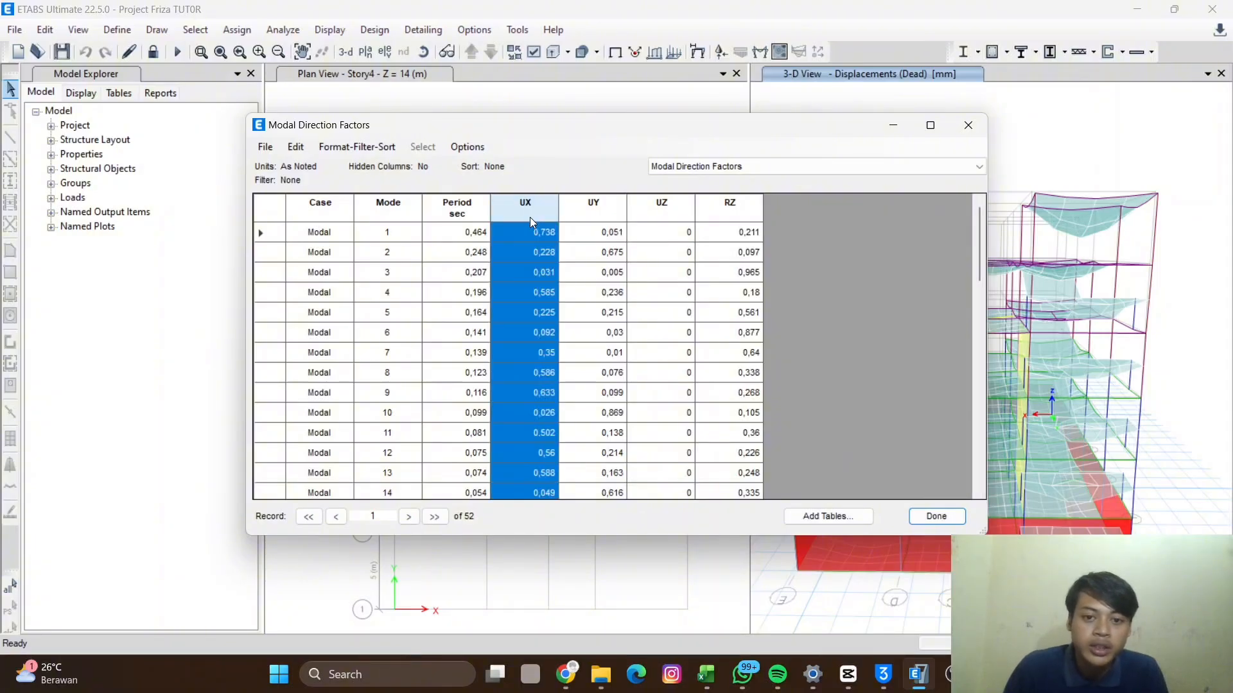
left_click(731, 204)
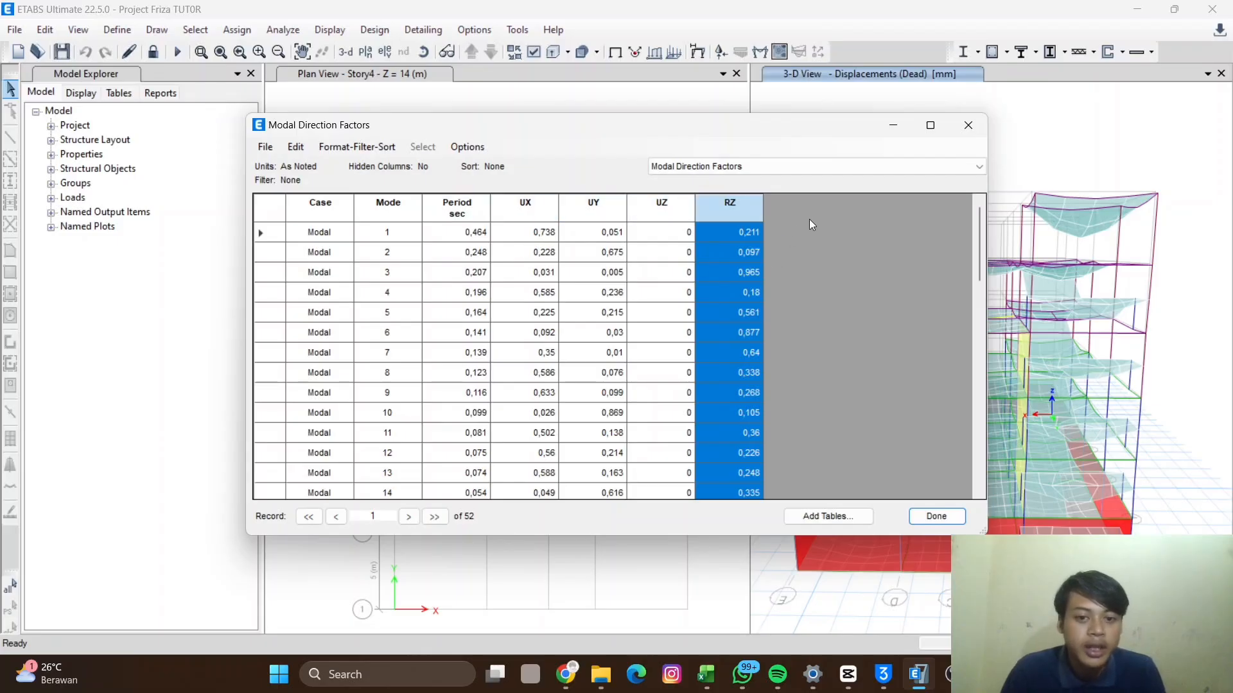
left_click(534, 232)
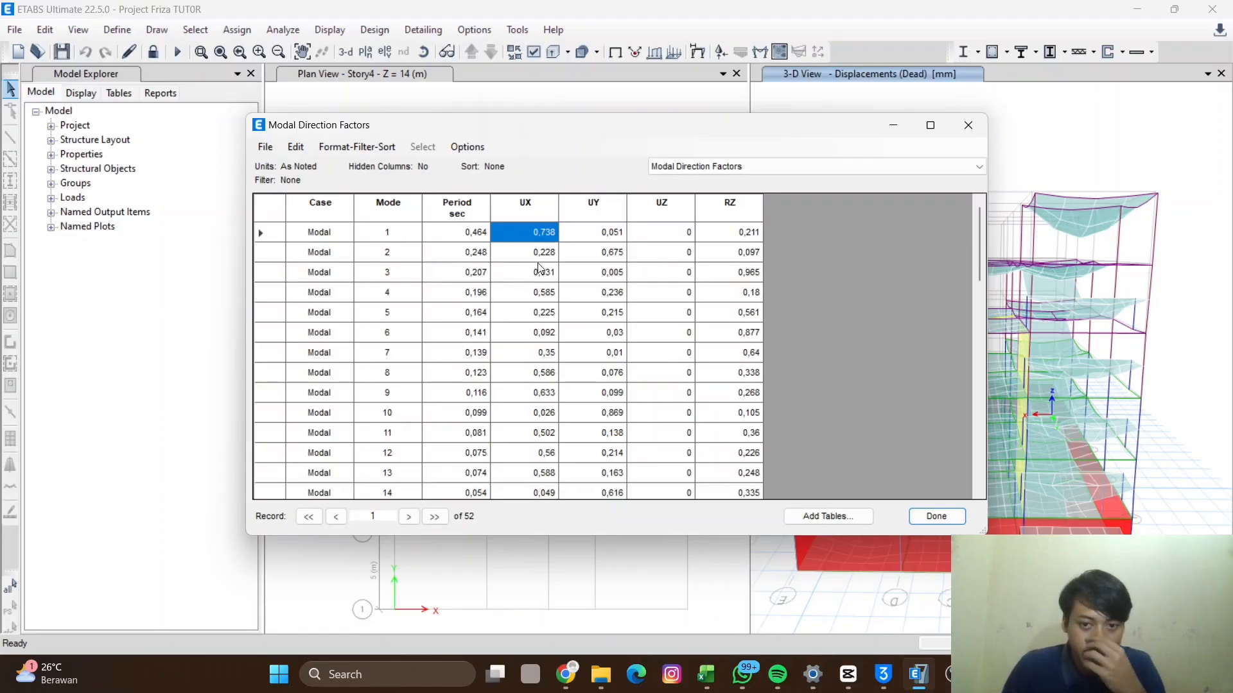
left_click(599, 254)
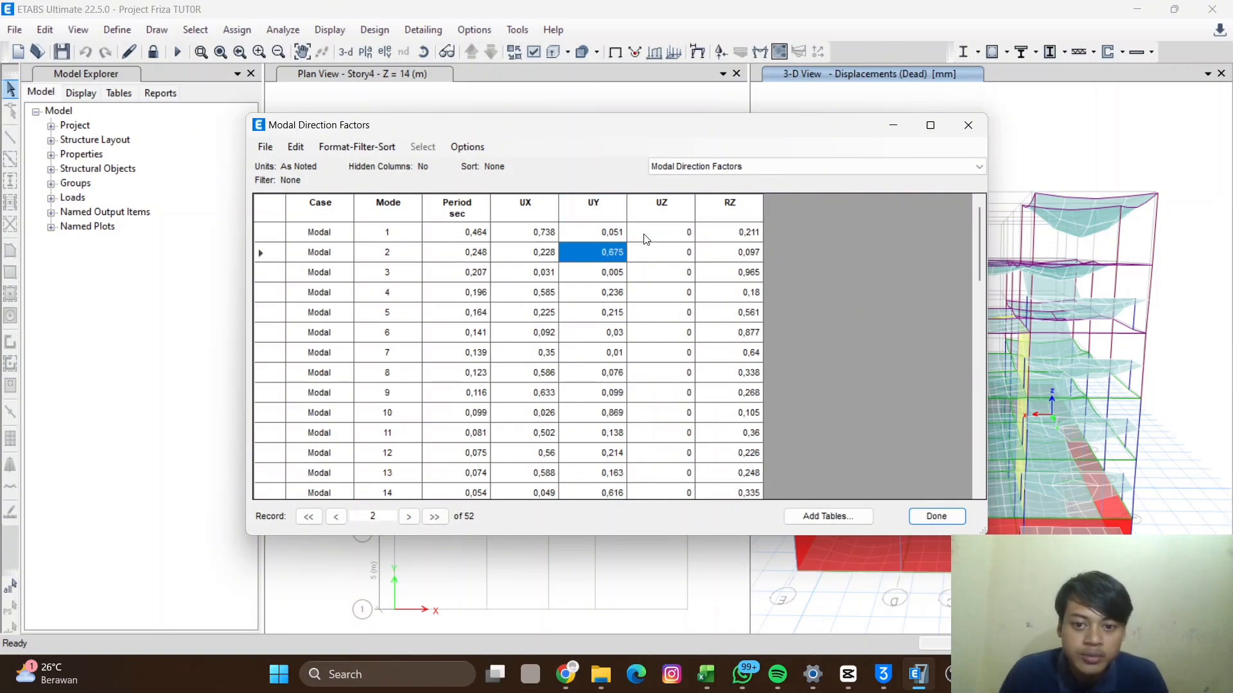
left_click(736, 256)
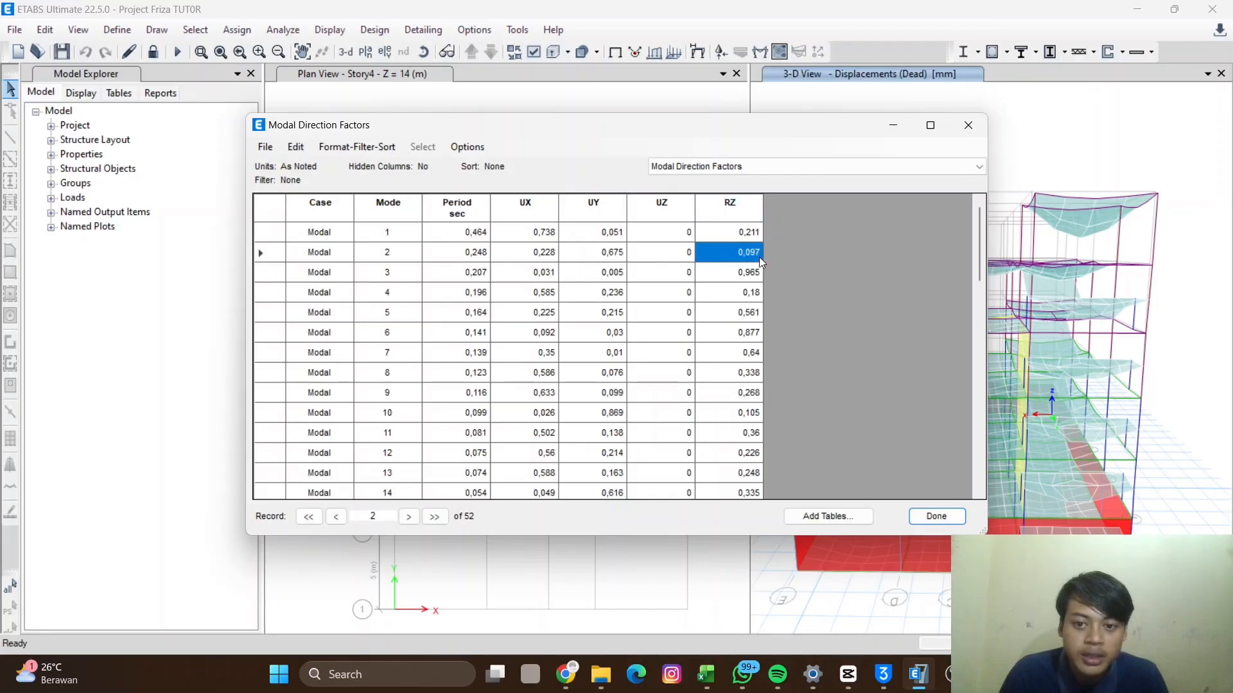
left_click(540, 252)
left_click(617, 257)
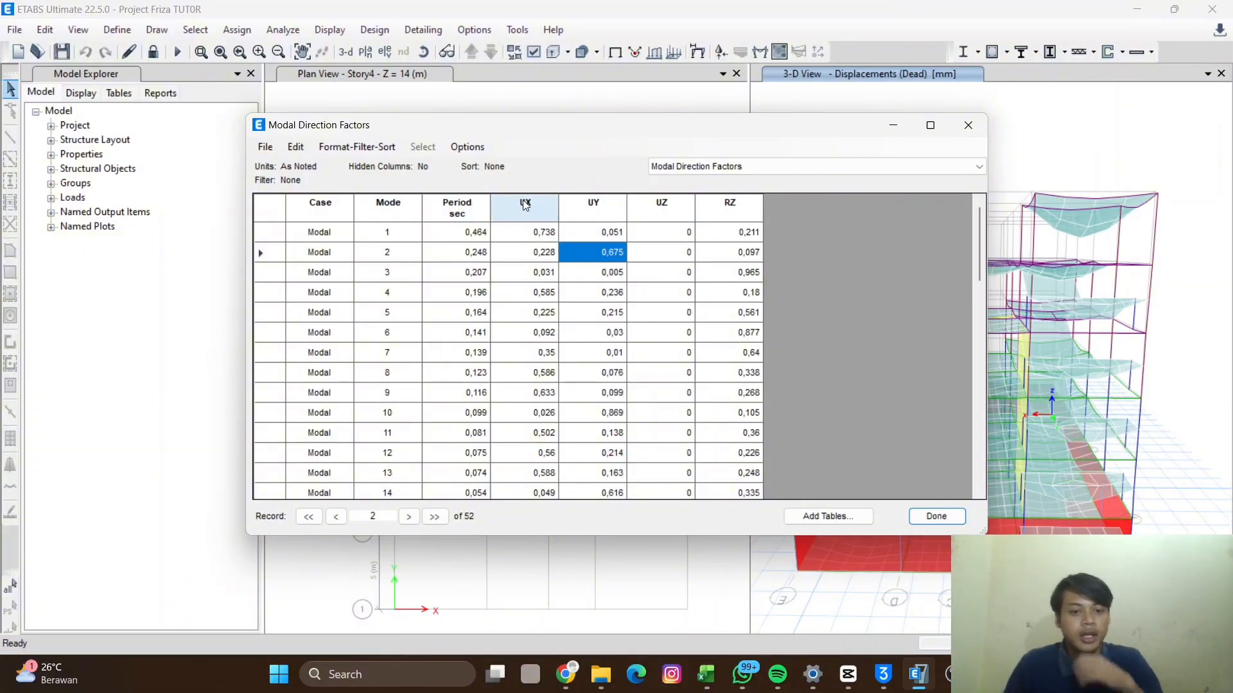
left_click(383, 276)
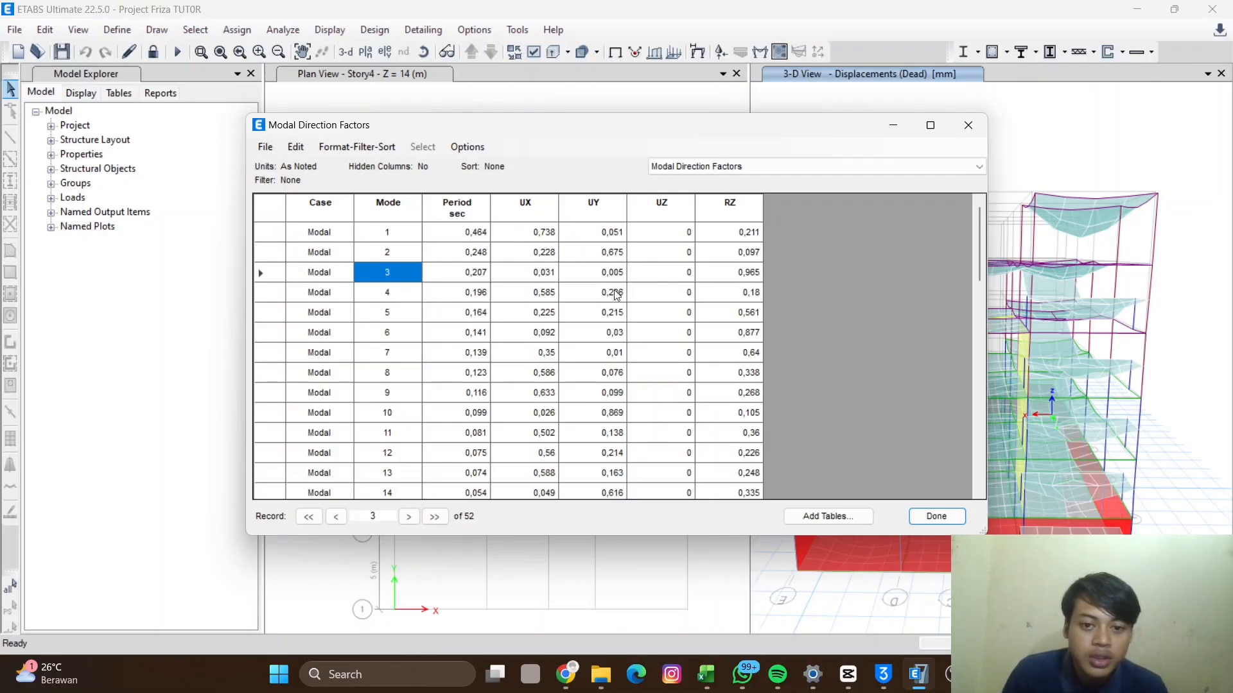
left_click(535, 207)
left_click(610, 208)
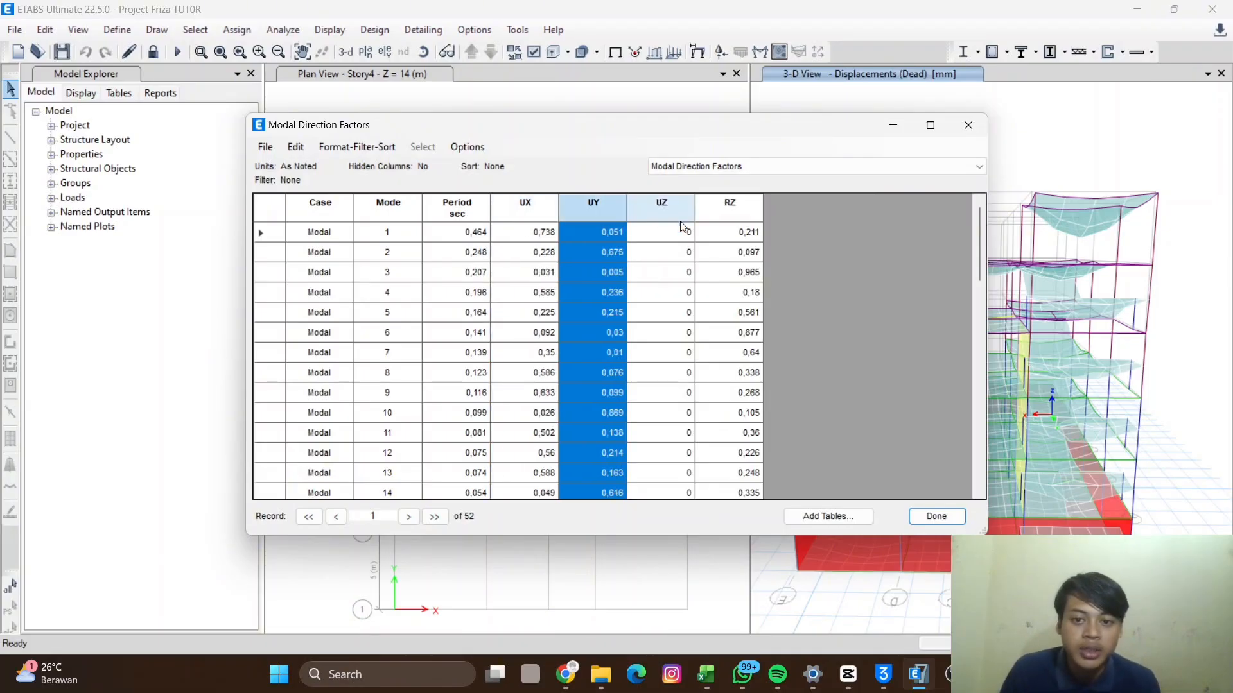
left_click(711, 212)
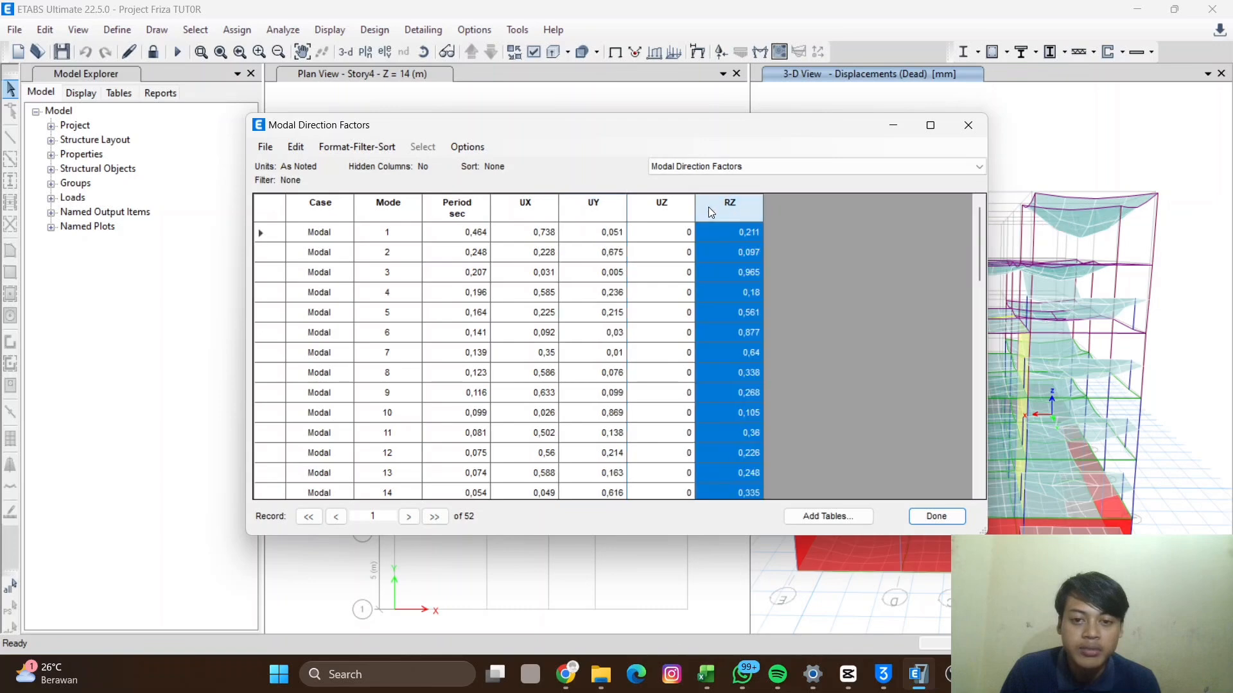
left_click(532, 200)
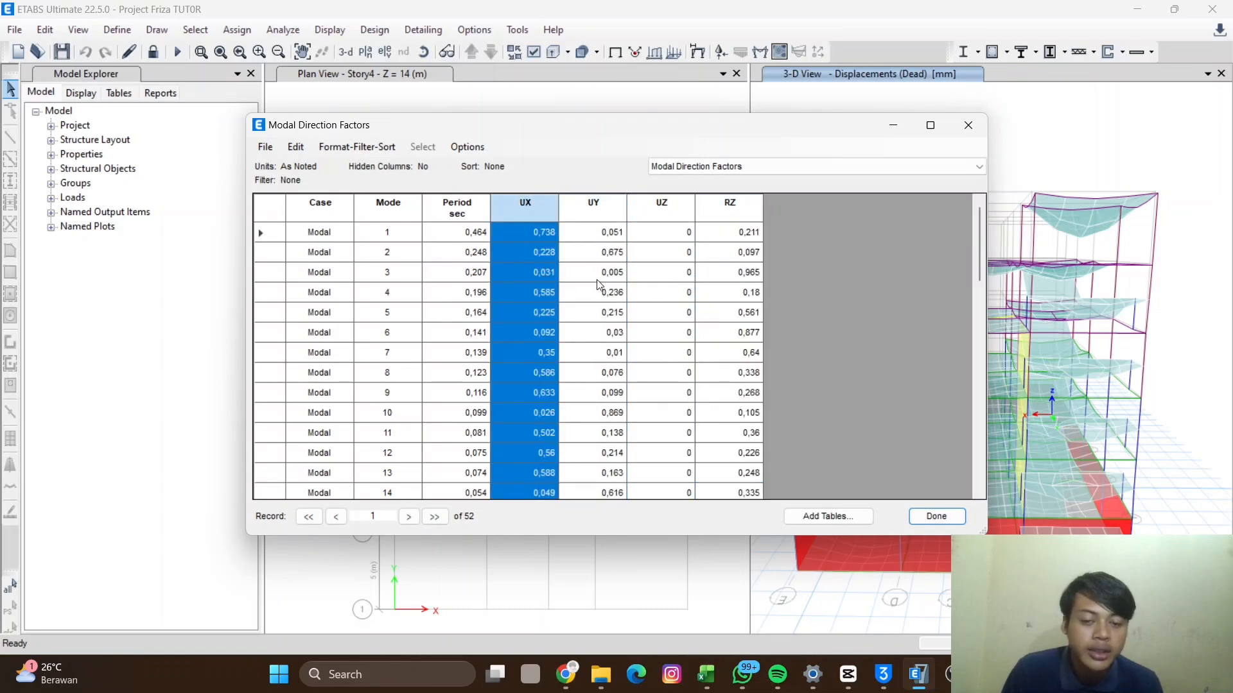
left_click(525, 267)
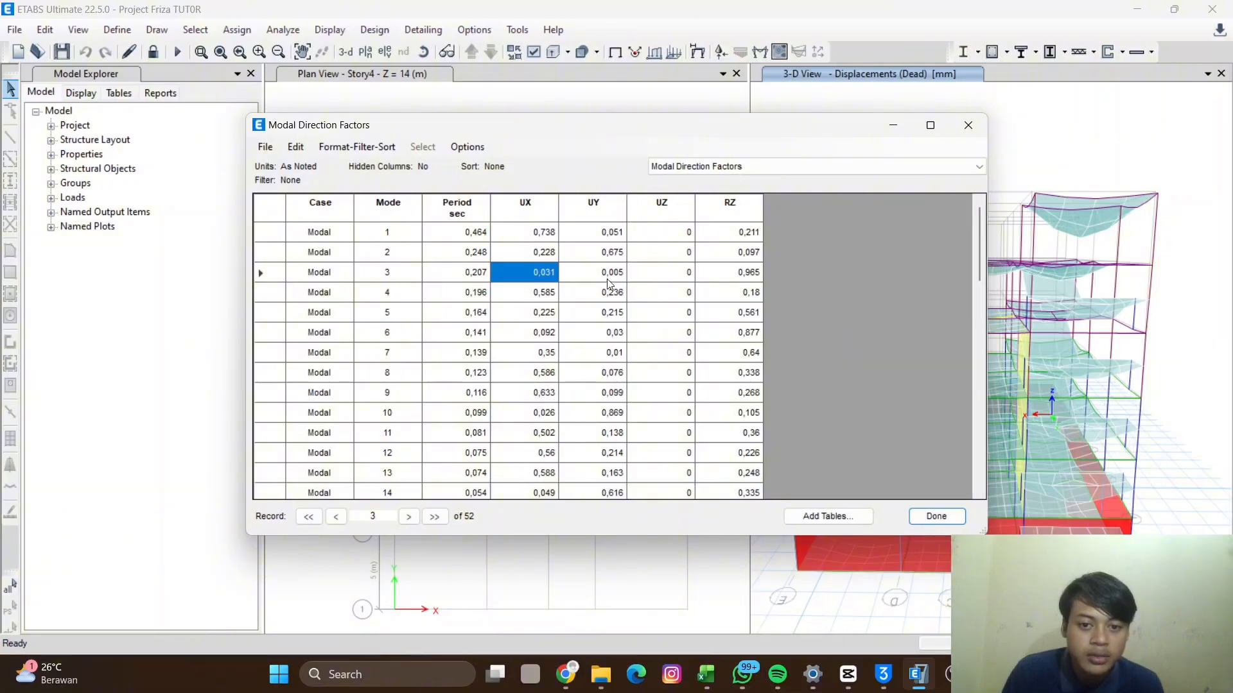
left_click(737, 274)
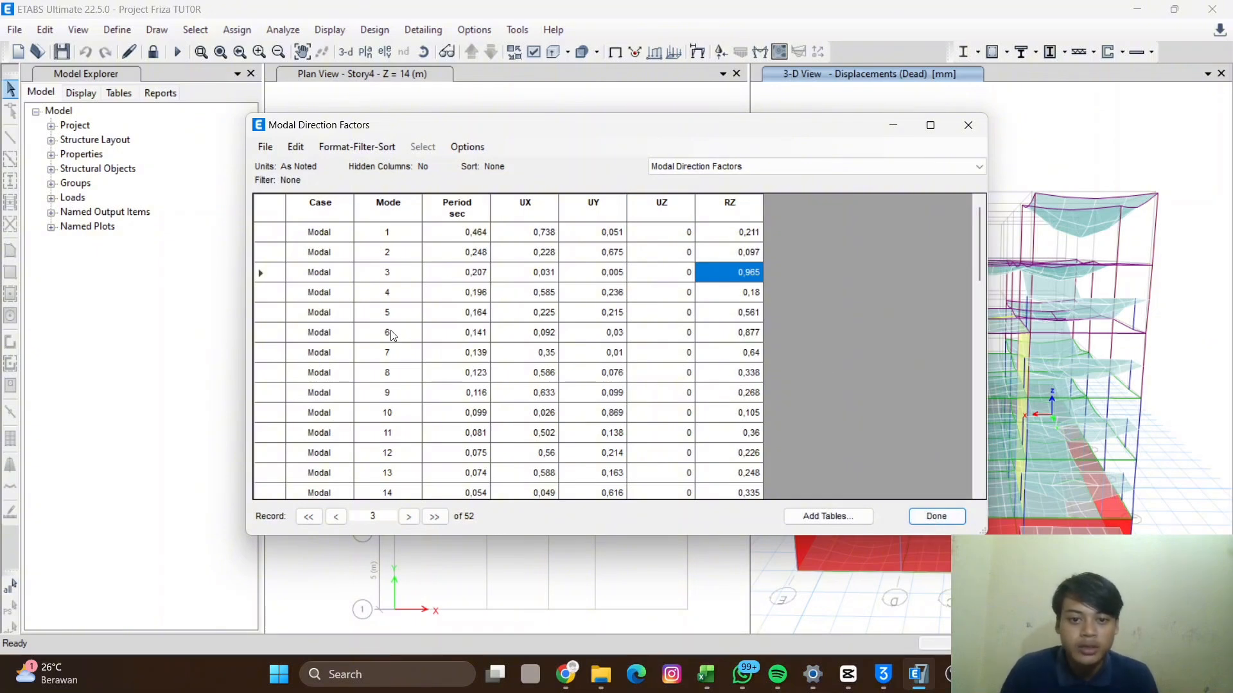
- Switch the displayed results table to Modal Participating Mass Ratios
left_click(758, 170)
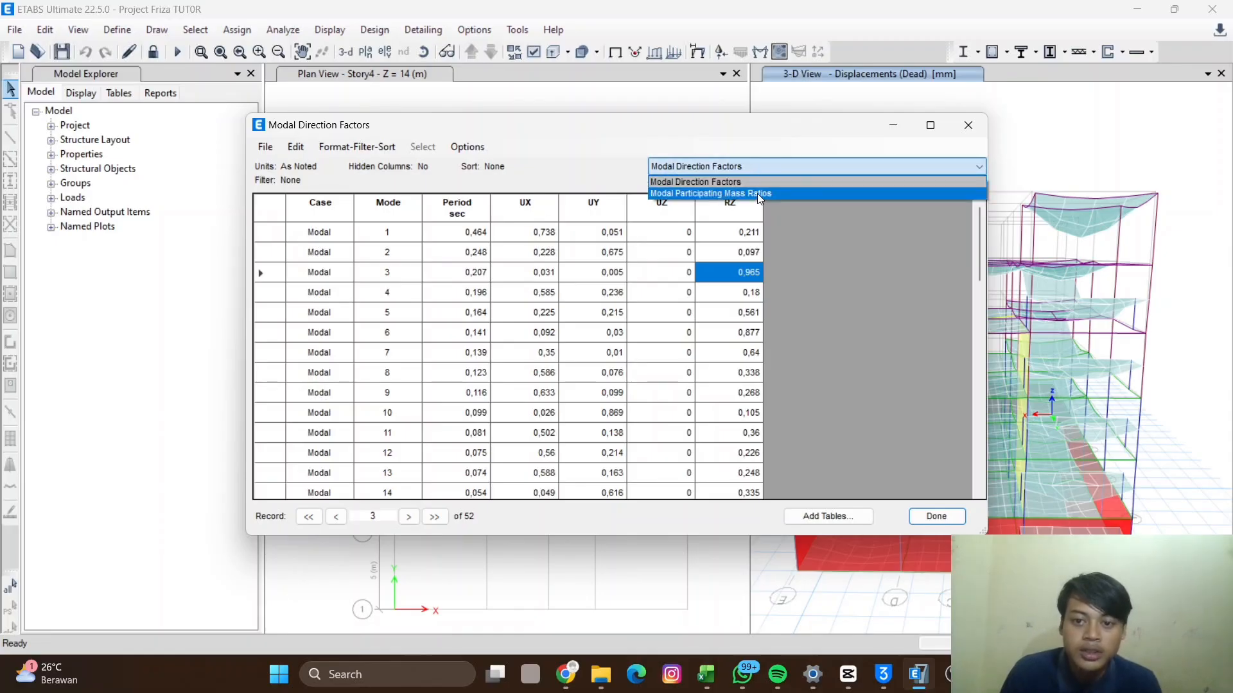
left_click(721, 194)
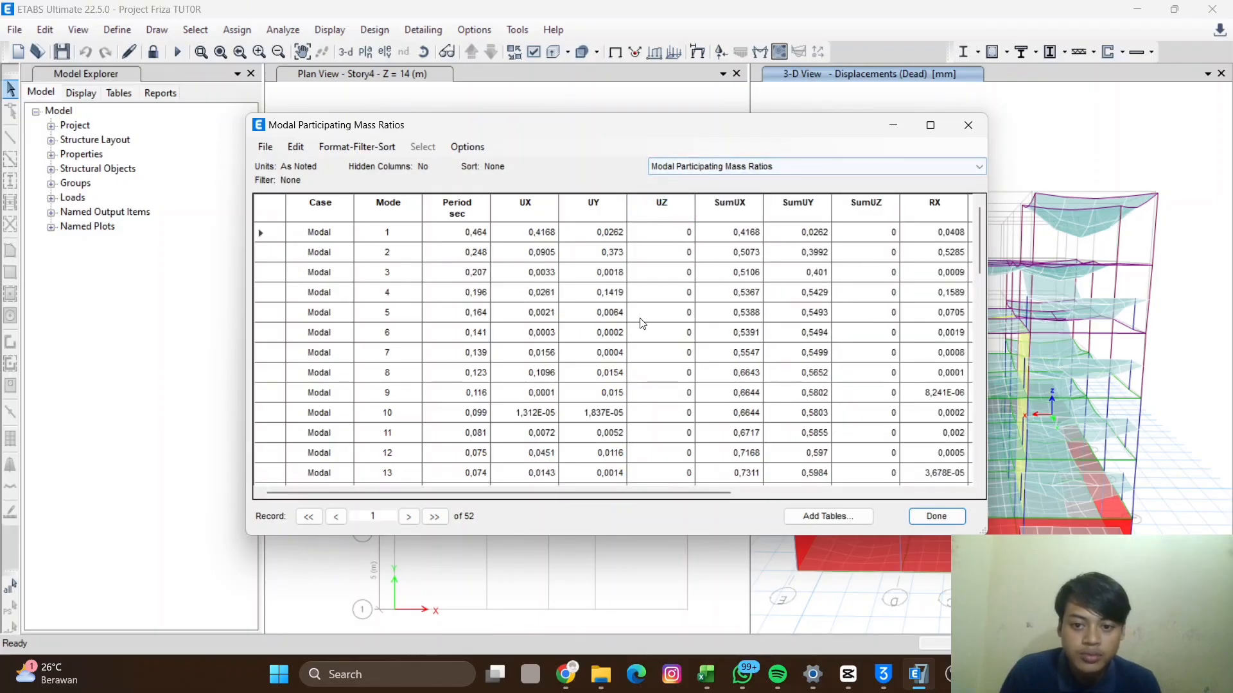
scroll(632, 311, "down", 4)
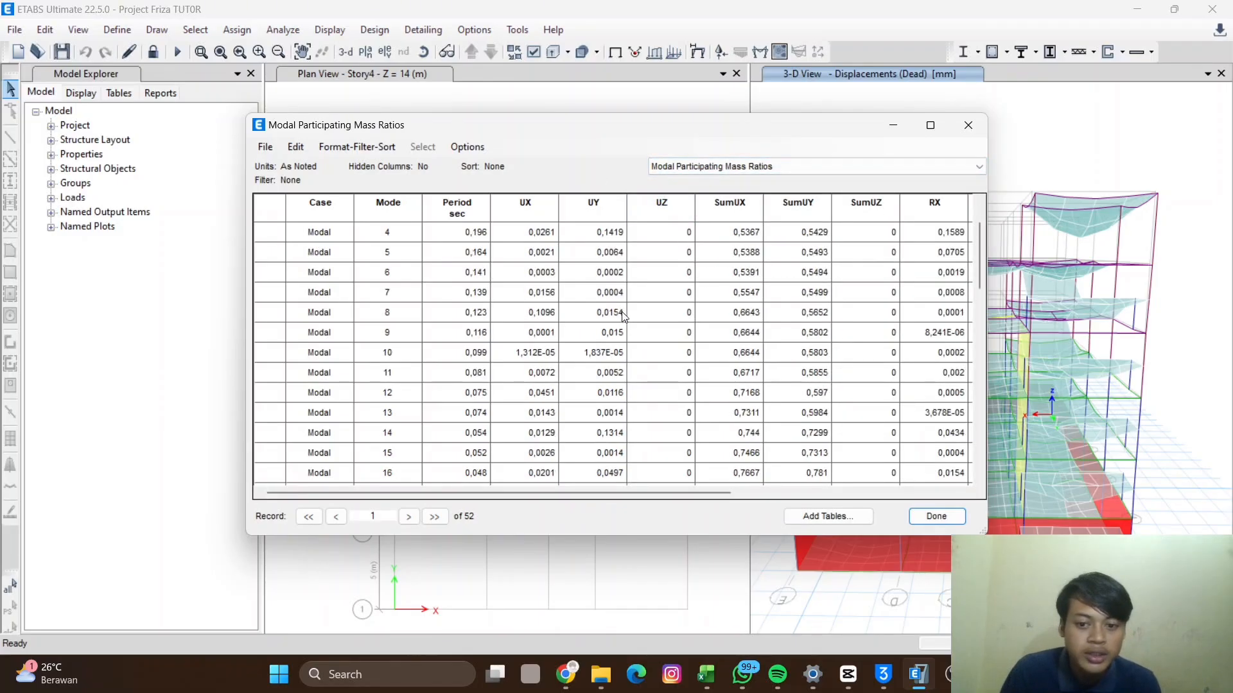
- Scroll through the SumUX cumulative mass column to find the mode where participation reaches 1, then close the table
left_click(744, 218)
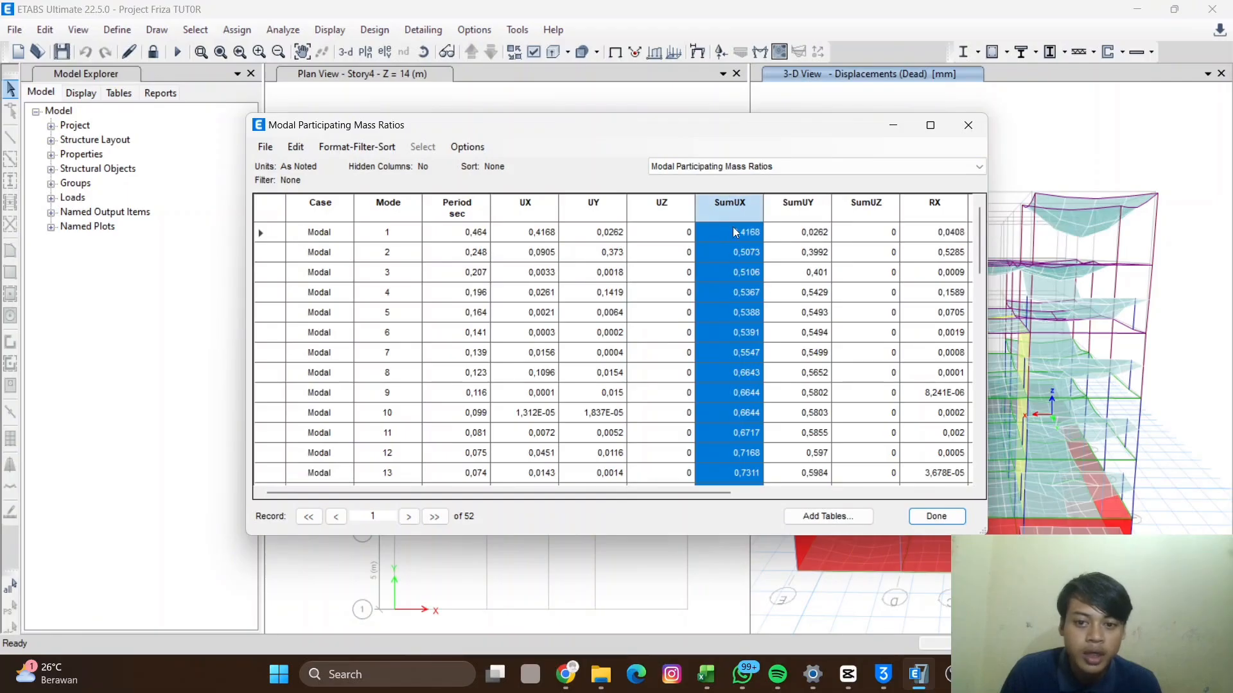
scroll(729, 300, "down", 3)
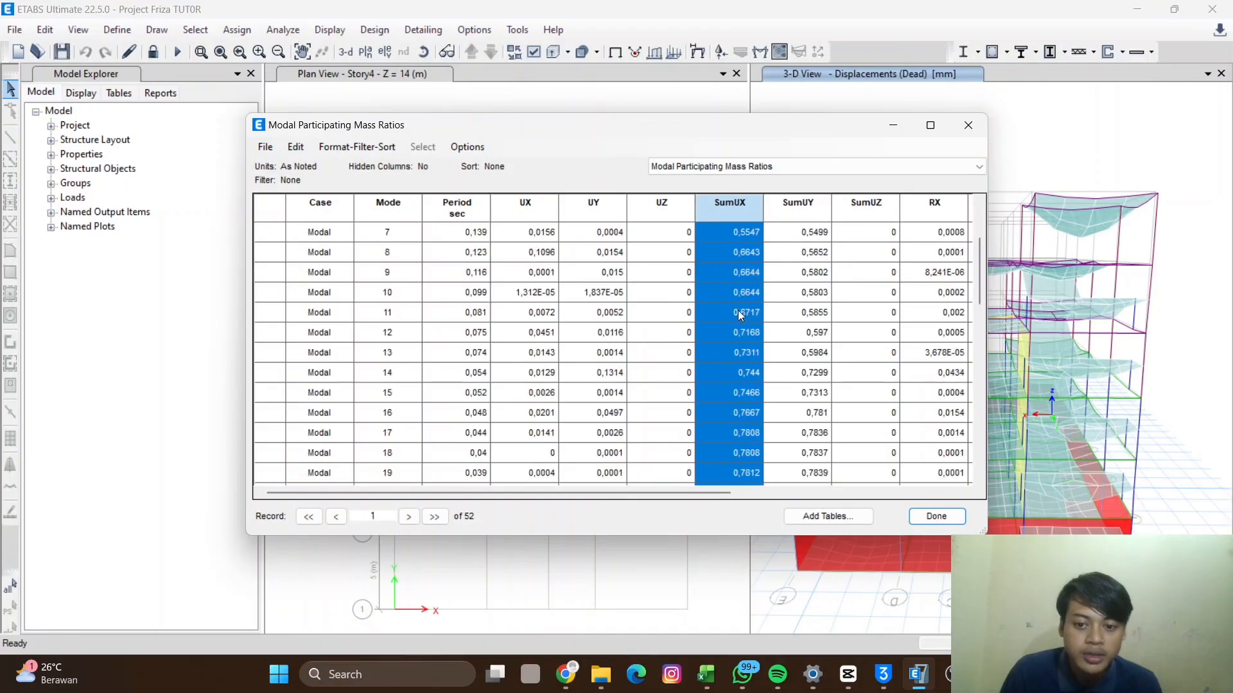
scroll(735, 311, "down", 4)
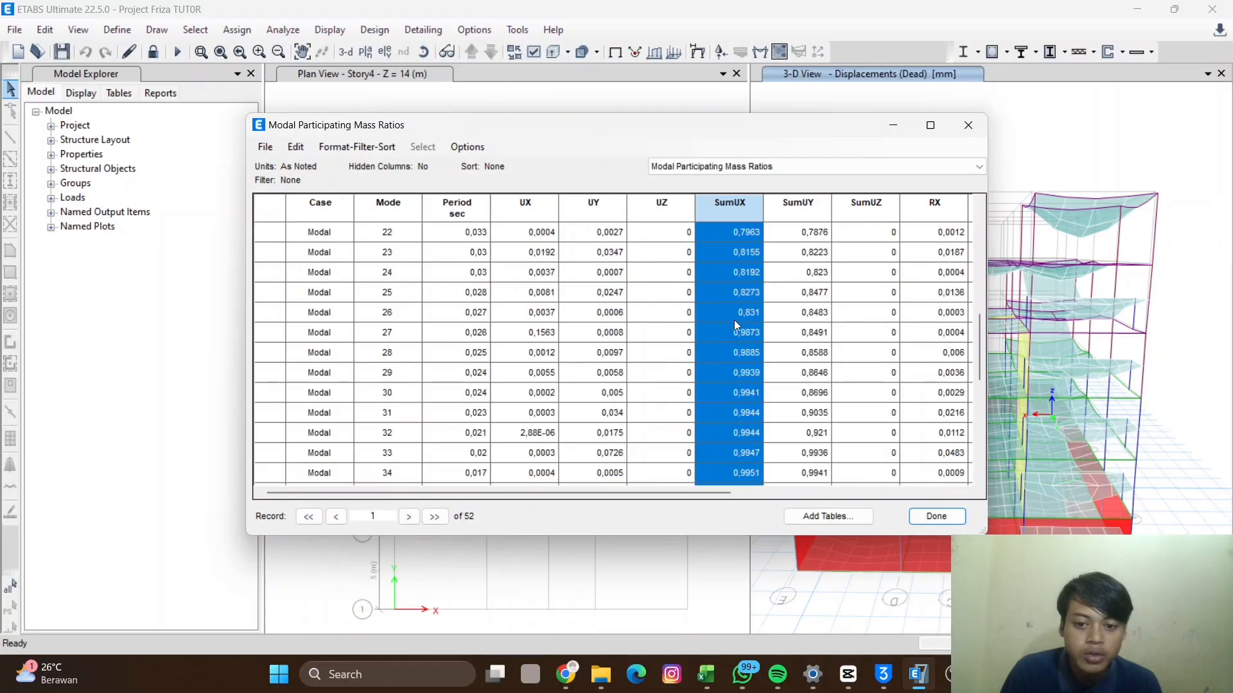
scroll(732, 270, "down", 5)
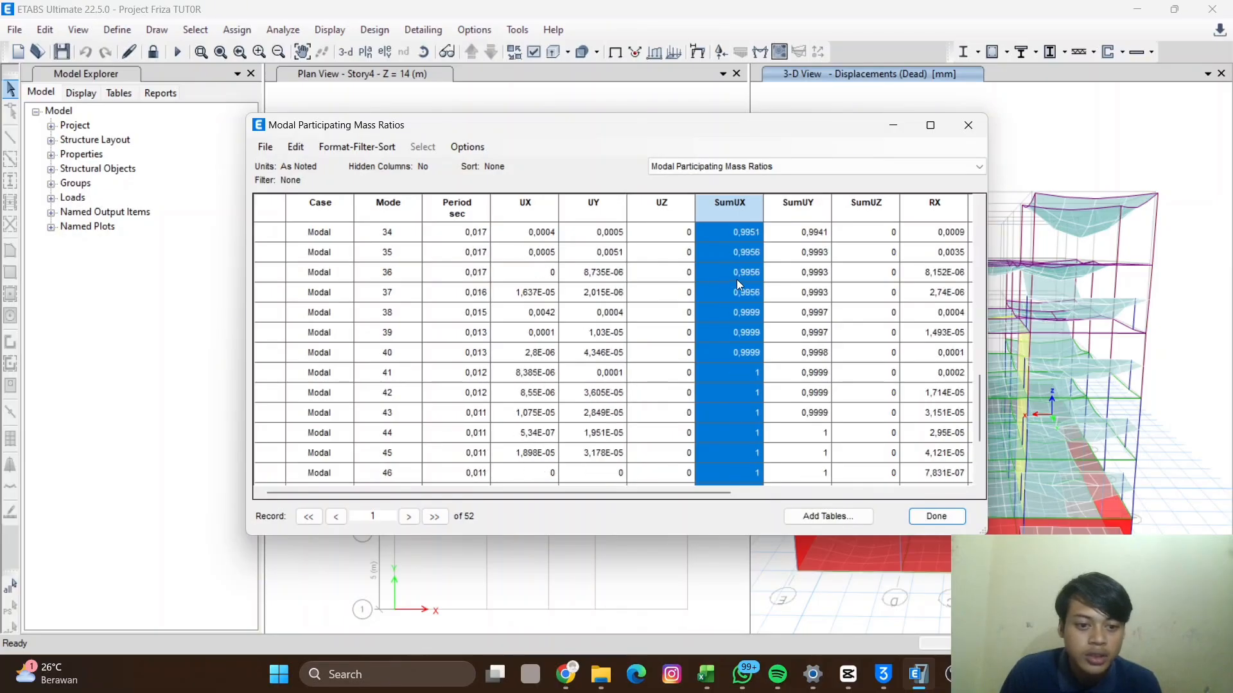
left_click(741, 310)
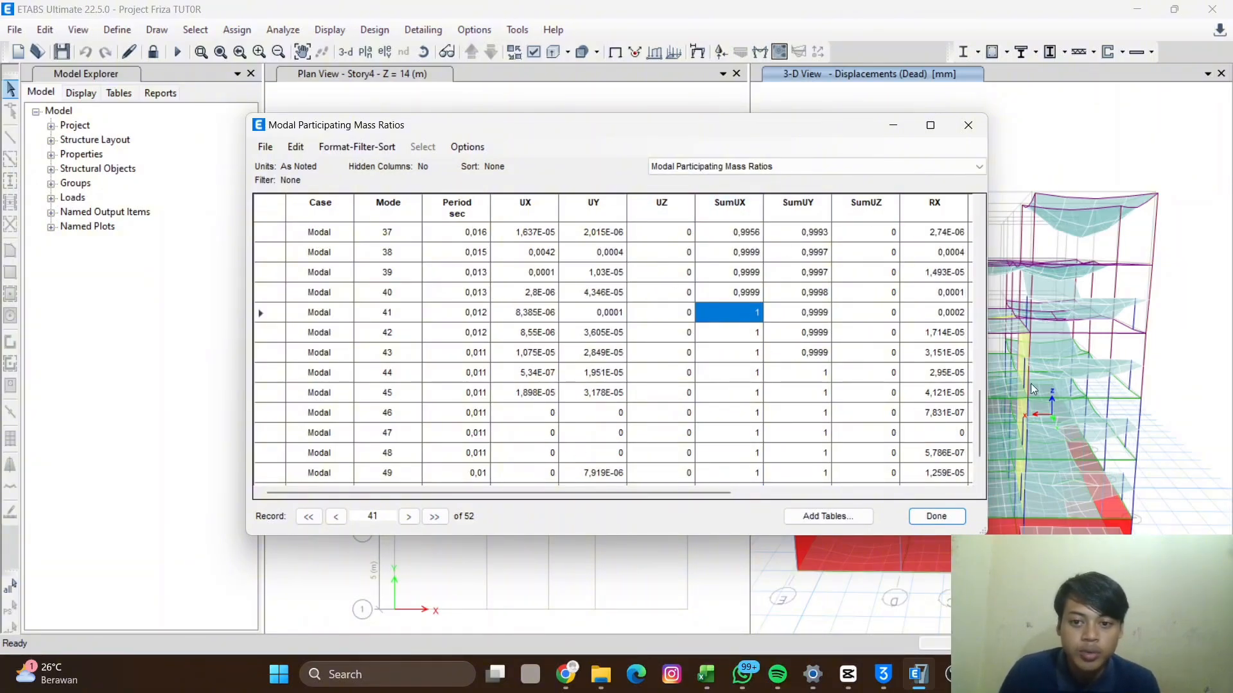
left_click(730, 206)
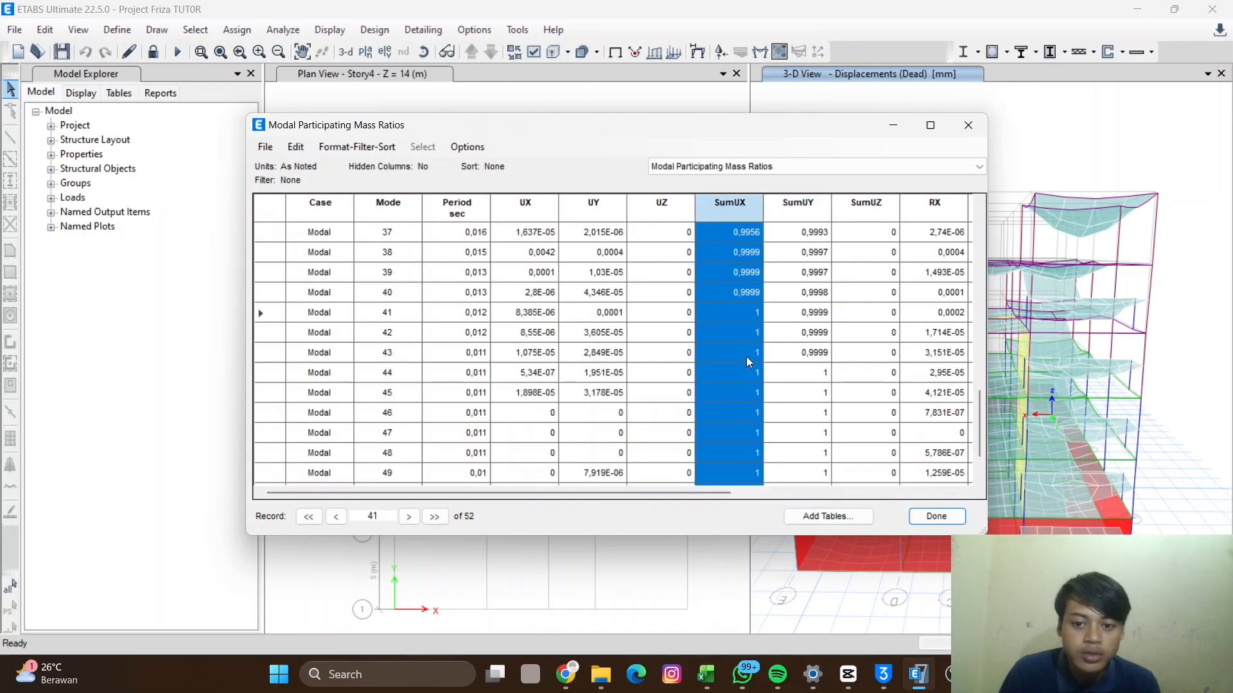
left_click(739, 317)
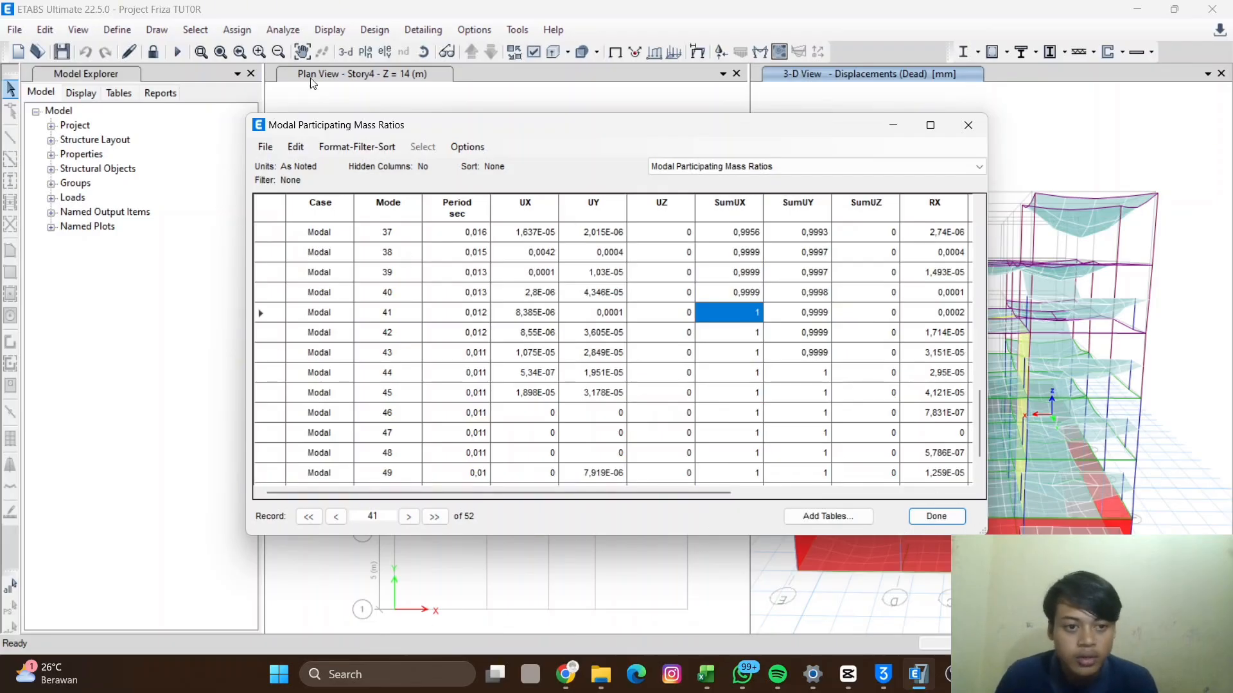
left_click(929, 517)
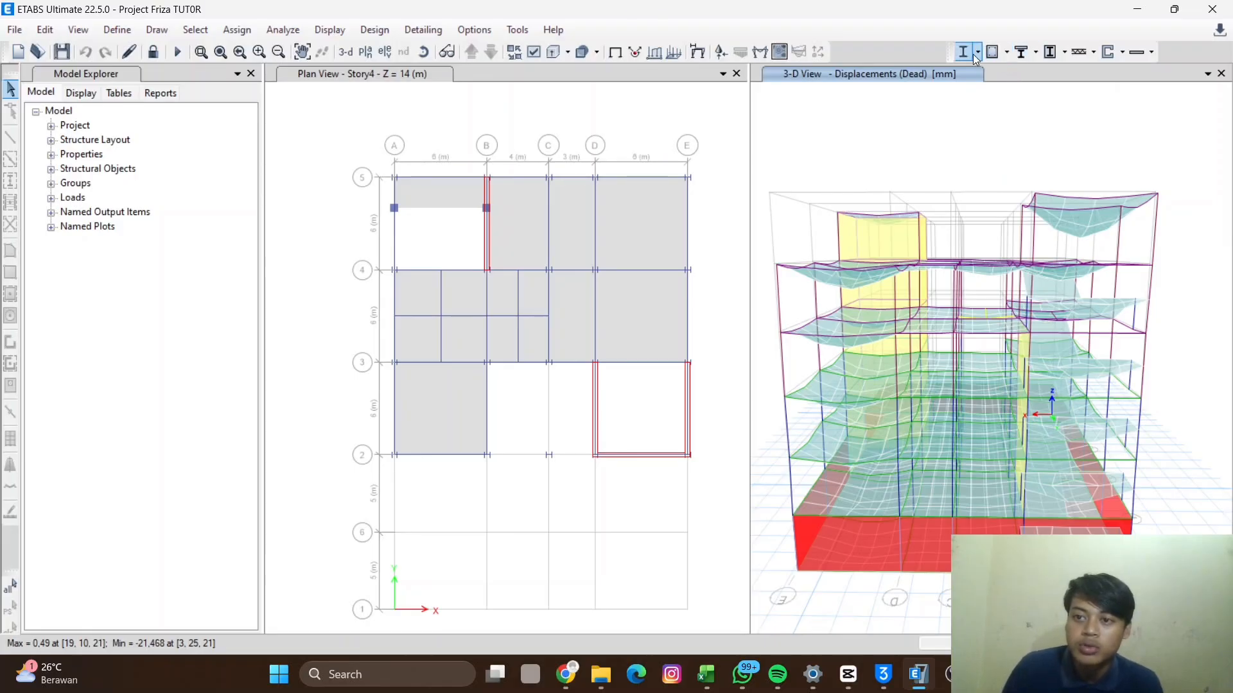
- Start the concrete frame design check
left_click(1007, 52)
left_click(1008, 56)
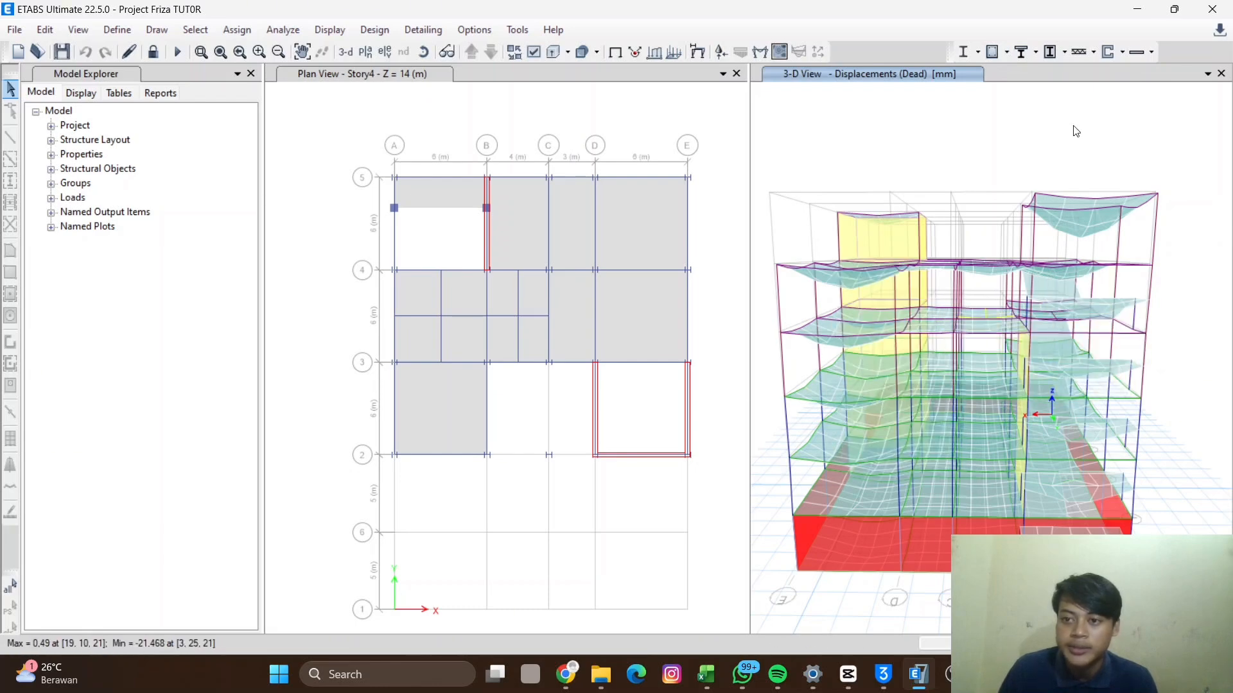
left_click(1007, 55)
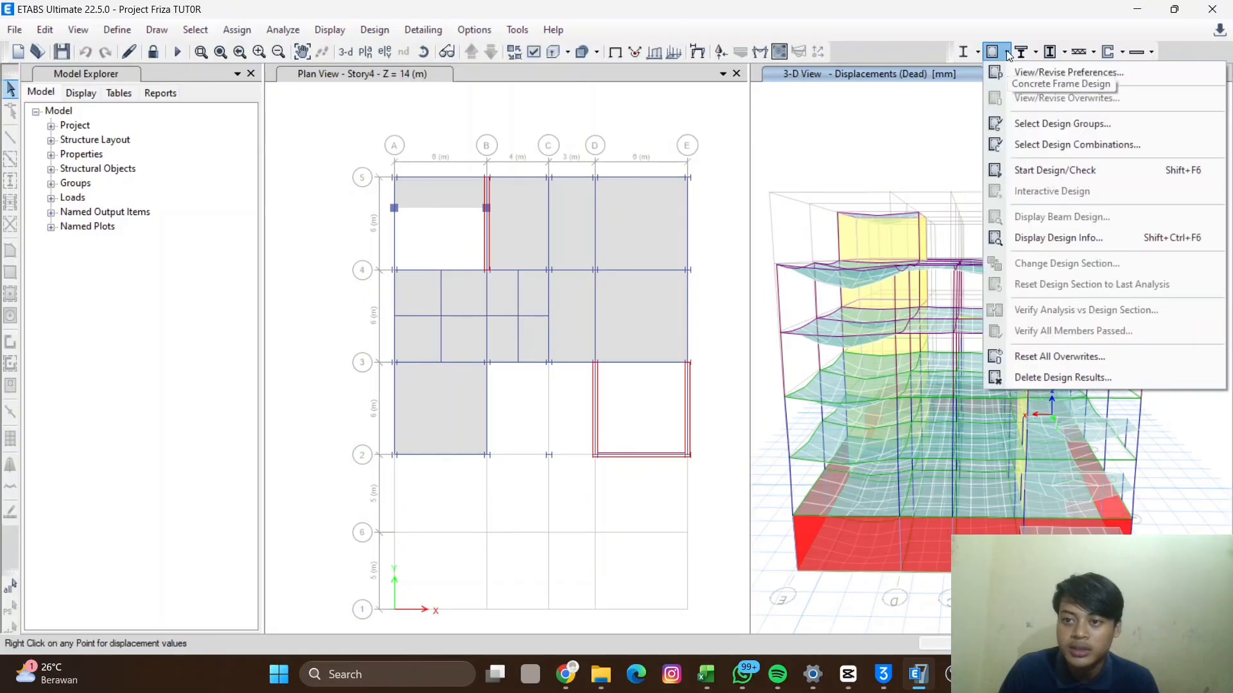
left_click(1060, 168)
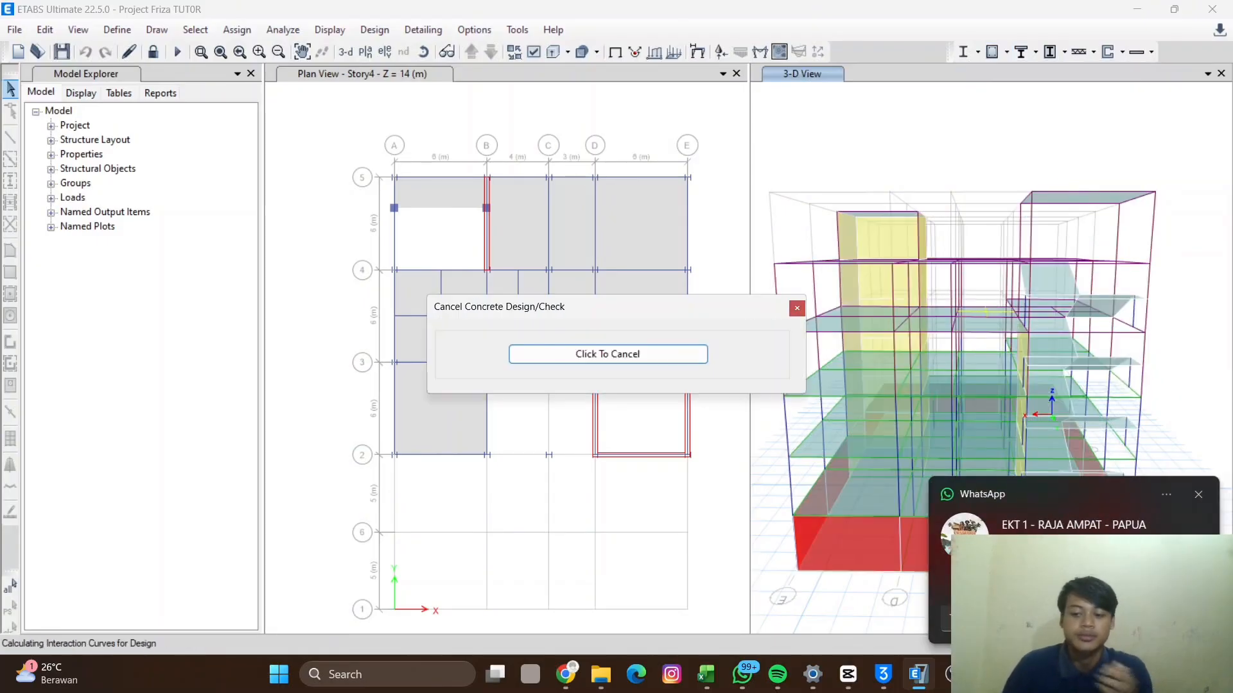
left_click(1198, 494)
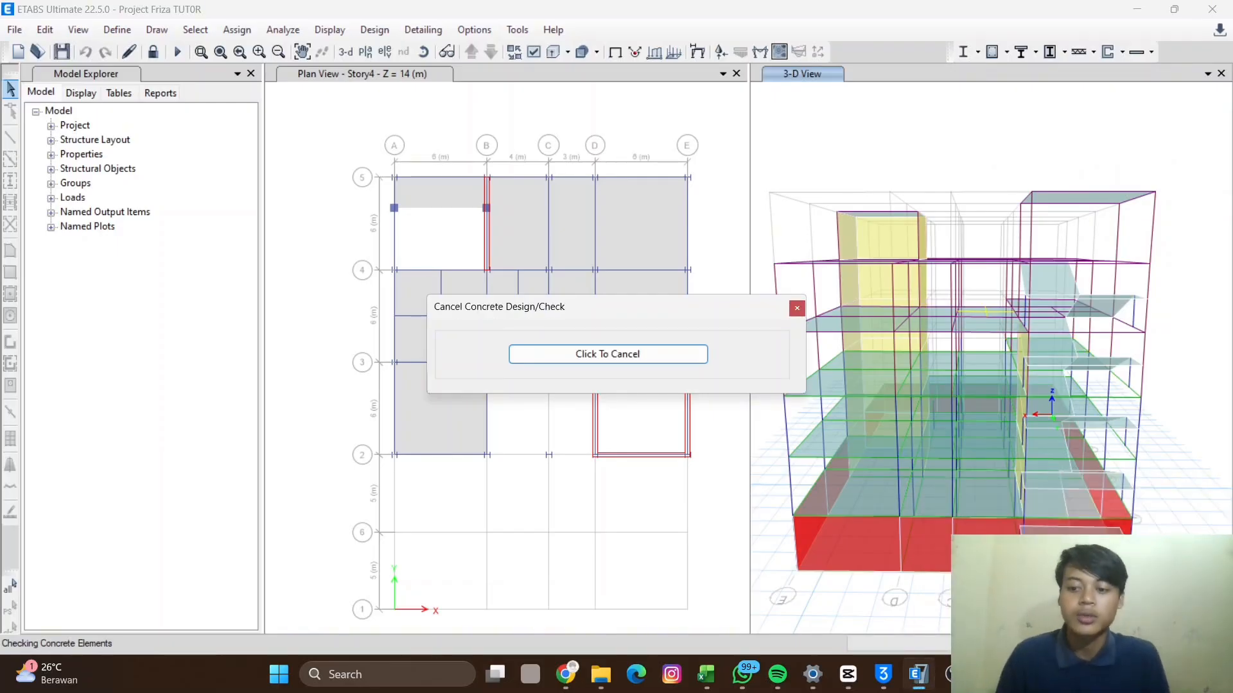
left_click(1129, 674)
left_click(974, 368)
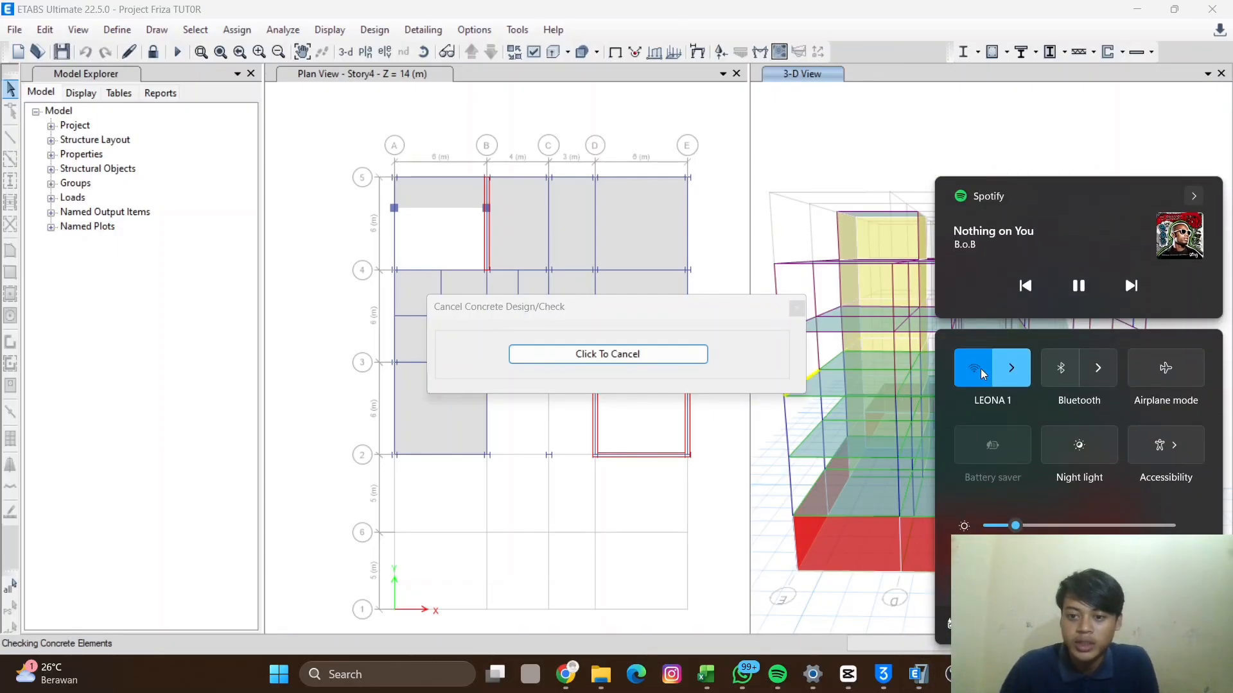
left_click(833, 127)
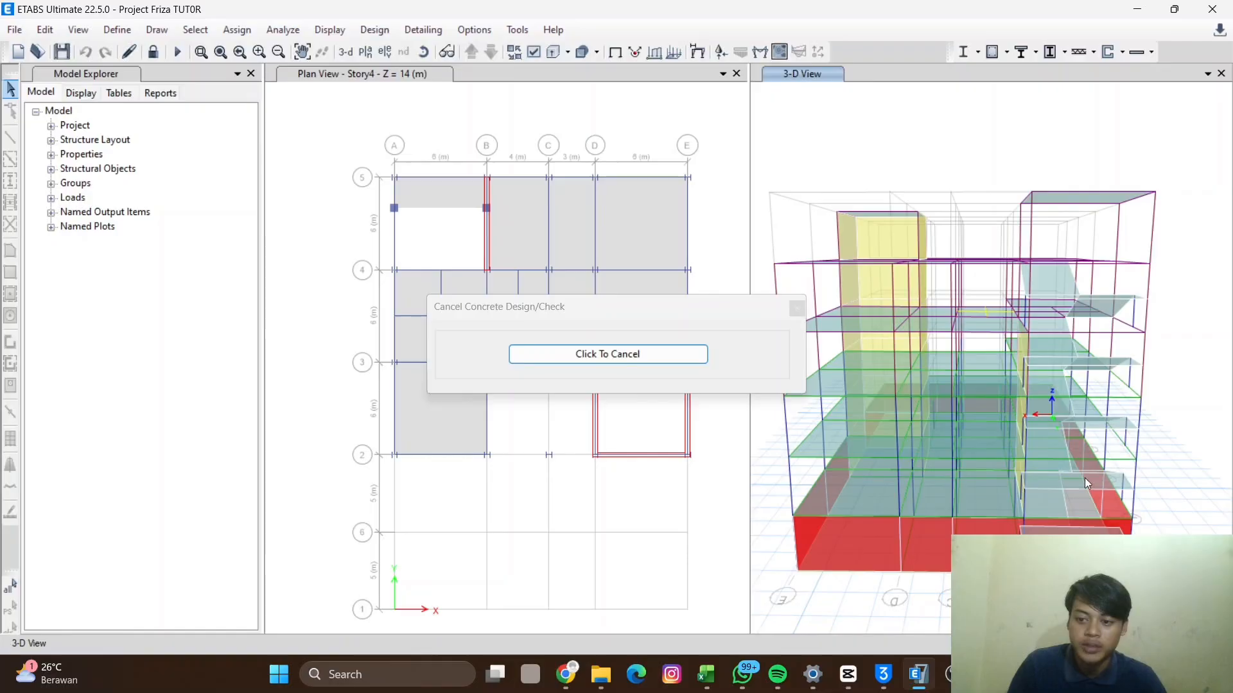
- Display the concrete frame design output as Column P-M-M Interaction Ratios in the 3D view
mouse_move(932, 432)
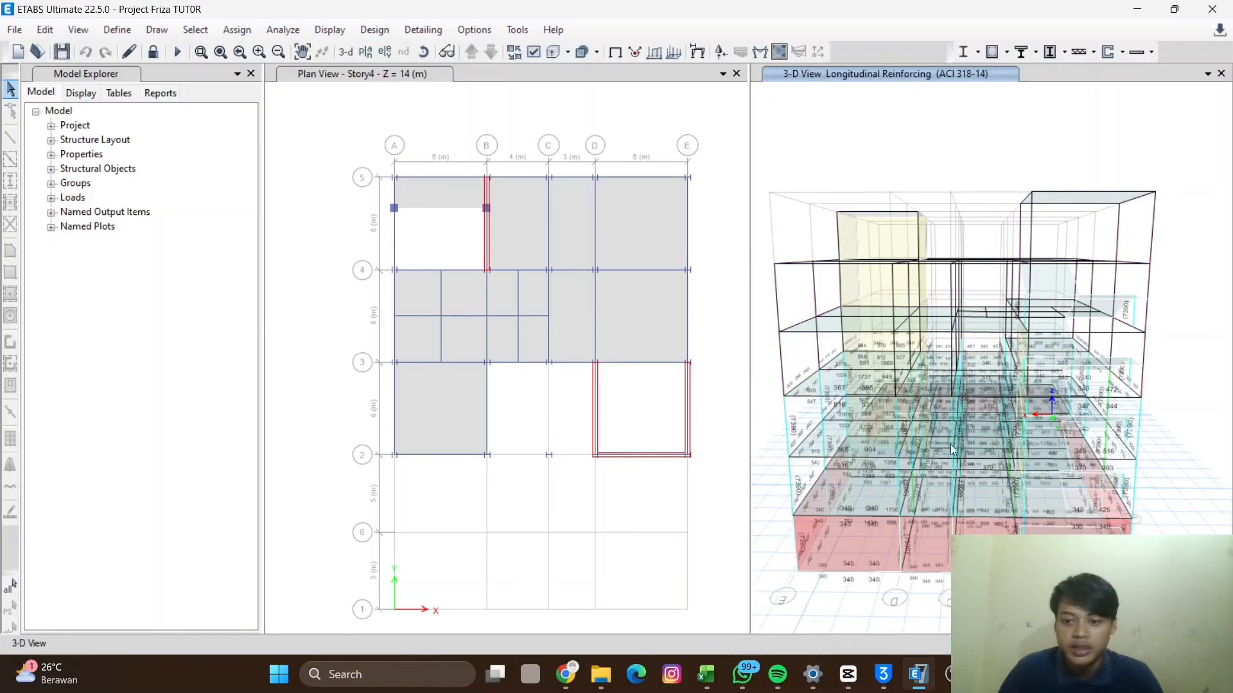
mouse_move(816, 489)
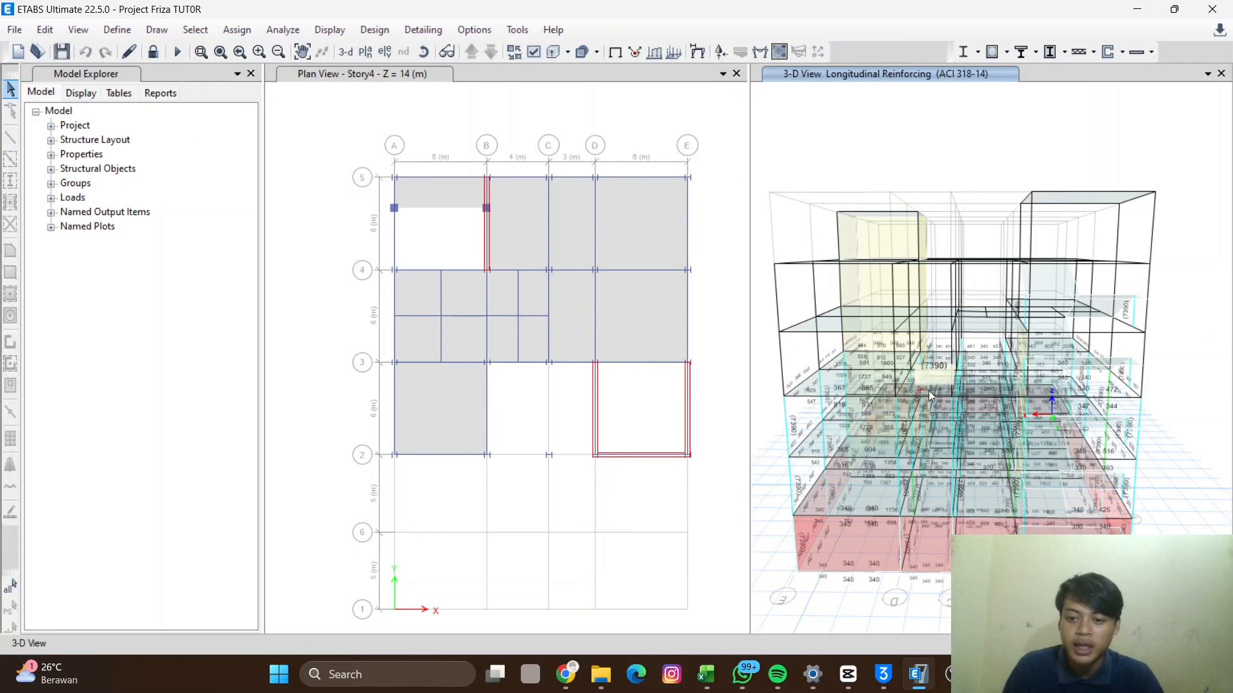
mouse_move(1030, 447)
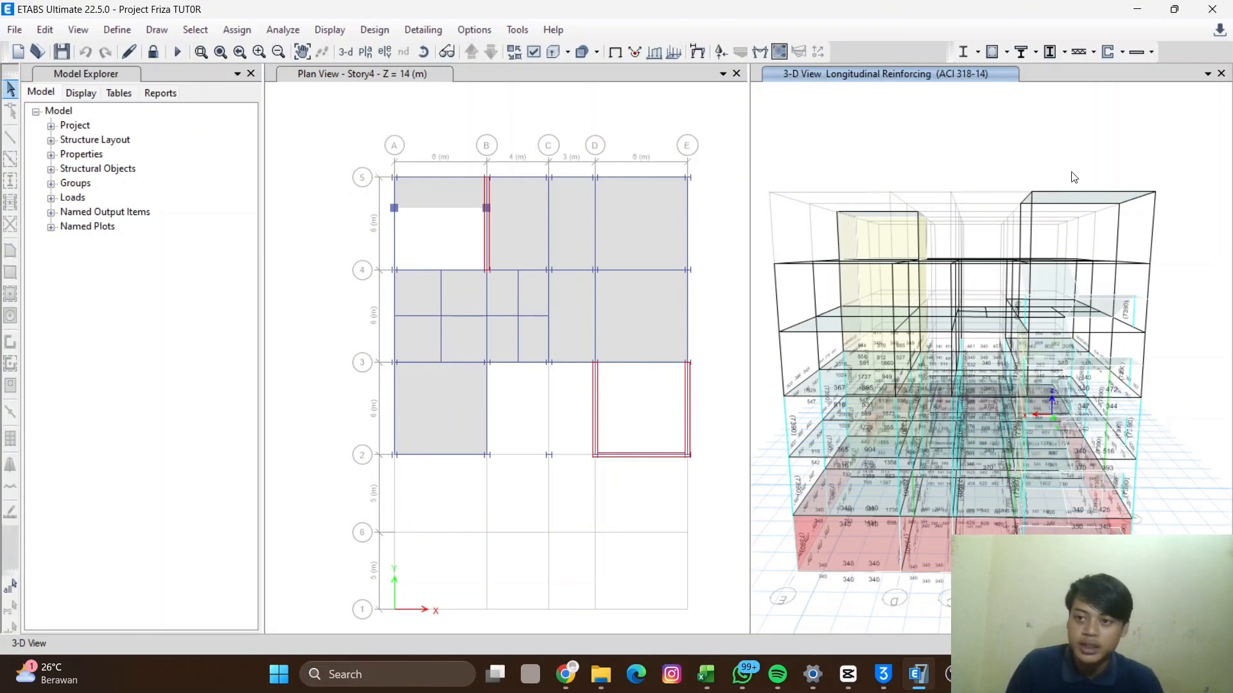
left_click(1007, 55)
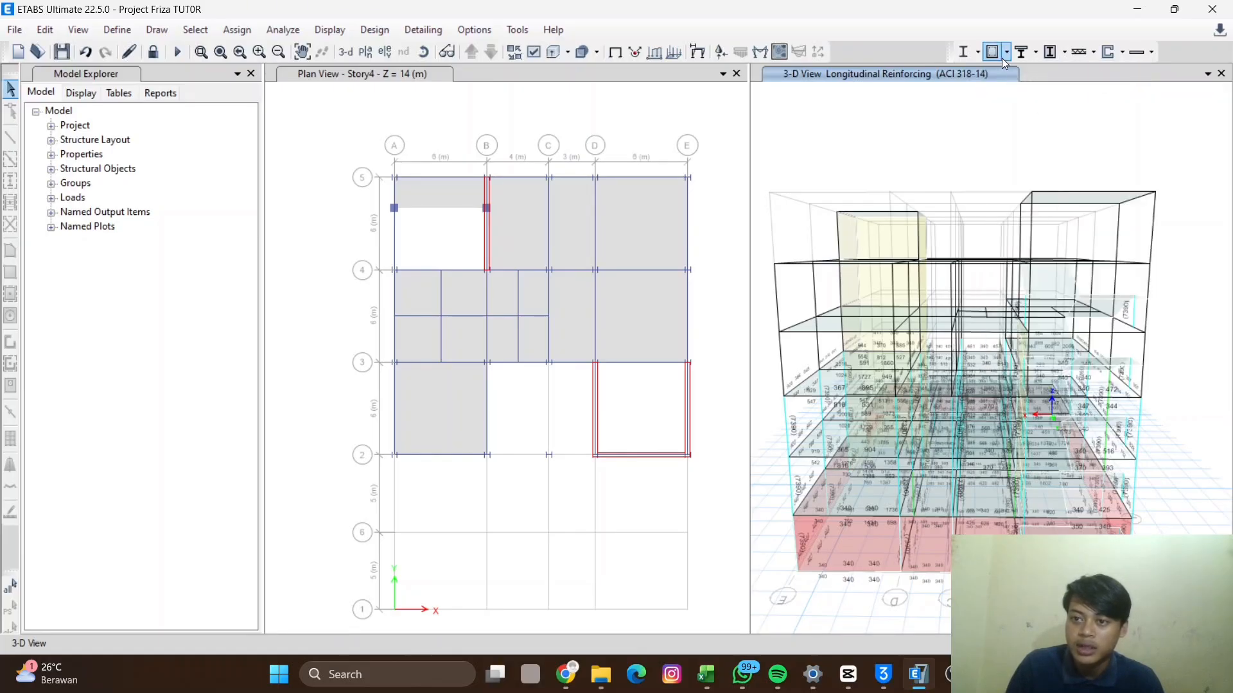
left_click(1006, 52)
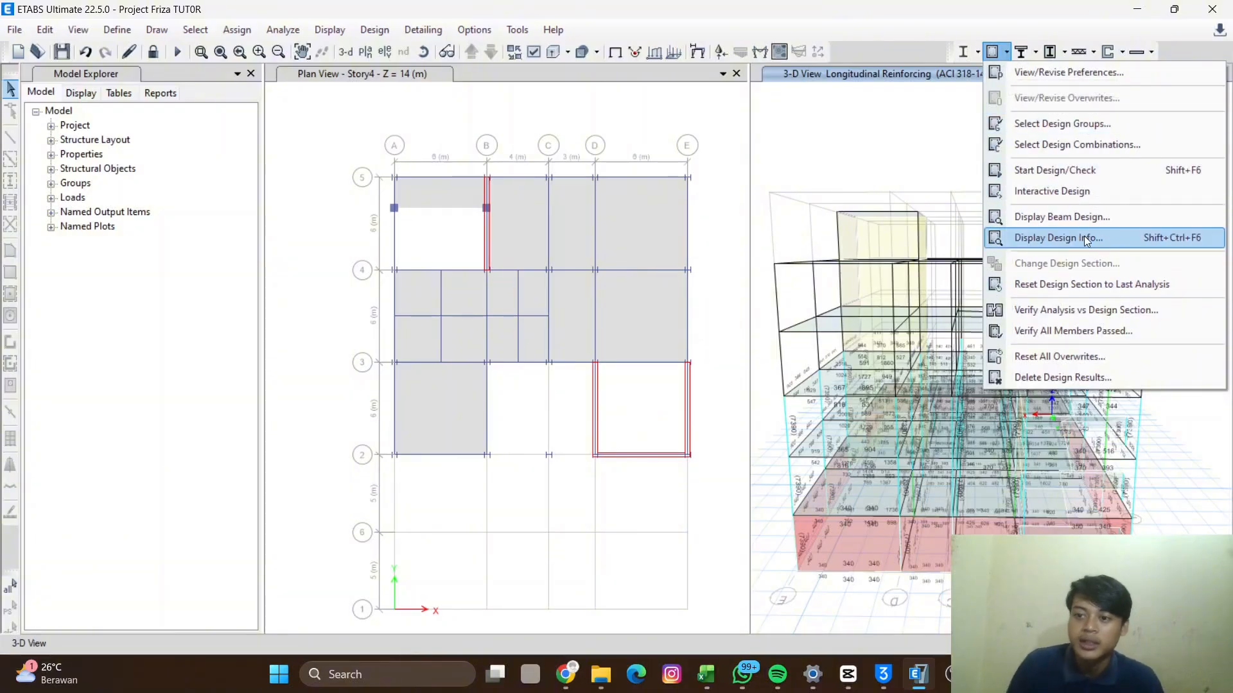
left_click(1061, 237)
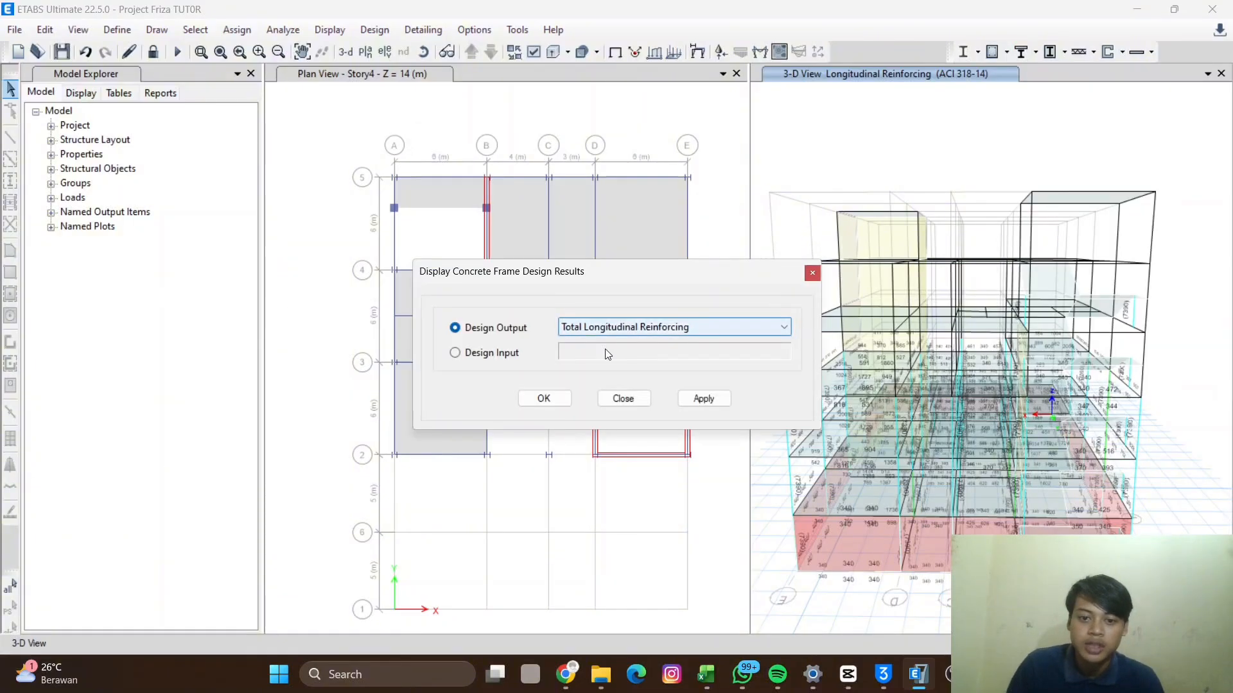
left_click(727, 323)
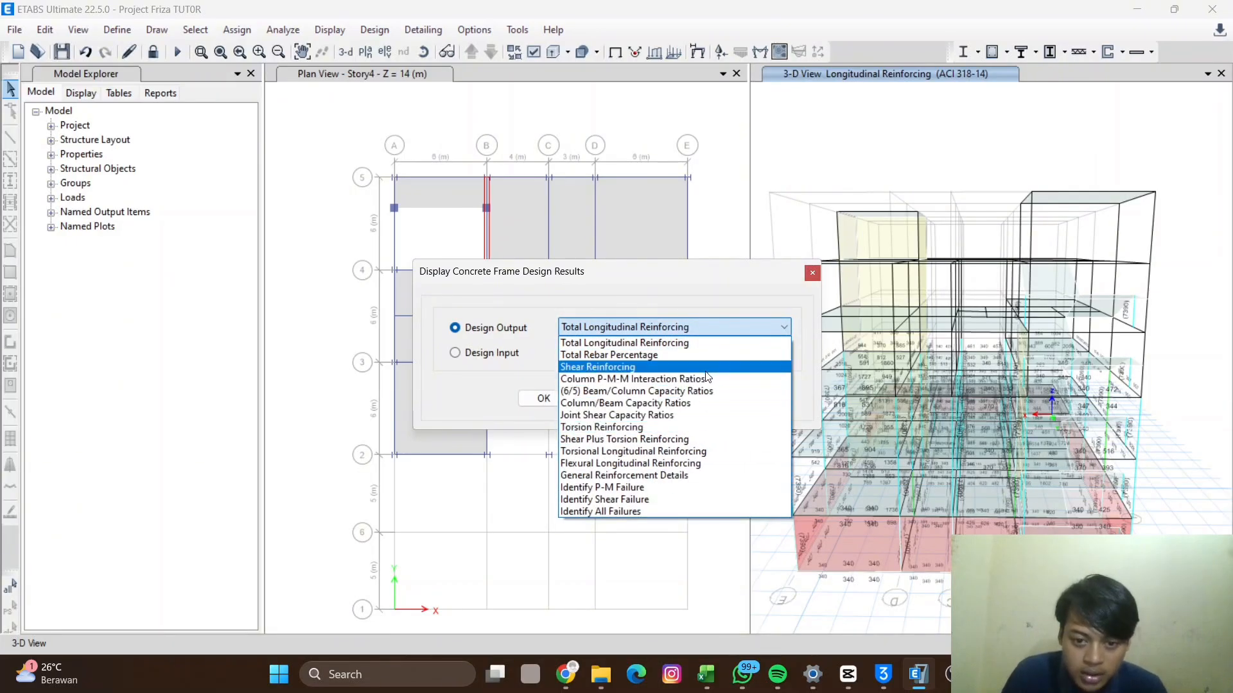
left_click(682, 380)
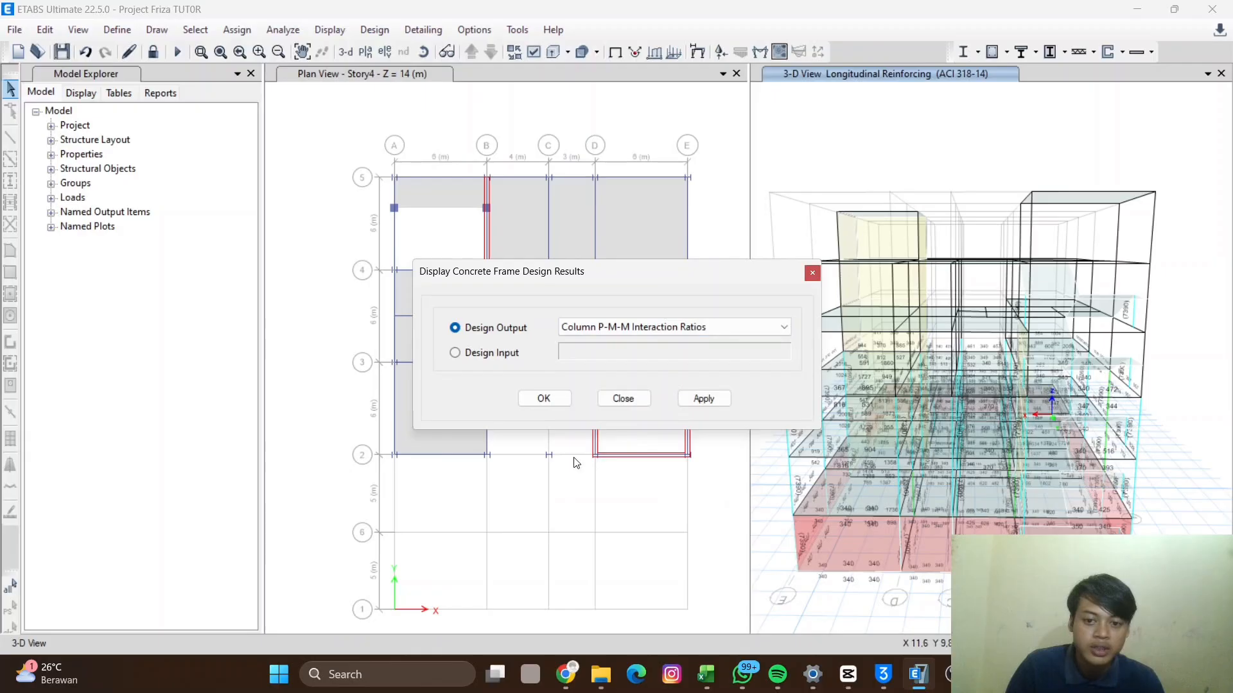
left_click(543, 398)
- Orbit and zoom the 3D view to inspect the column interaction ratios across the building
middle_click_drag(1023, 416, 1001, 437)
scroll(989, 414, "up", 3)
scroll(949, 387, "down", 3)
middle_click_drag(949, 386, 884, 437, "shift")
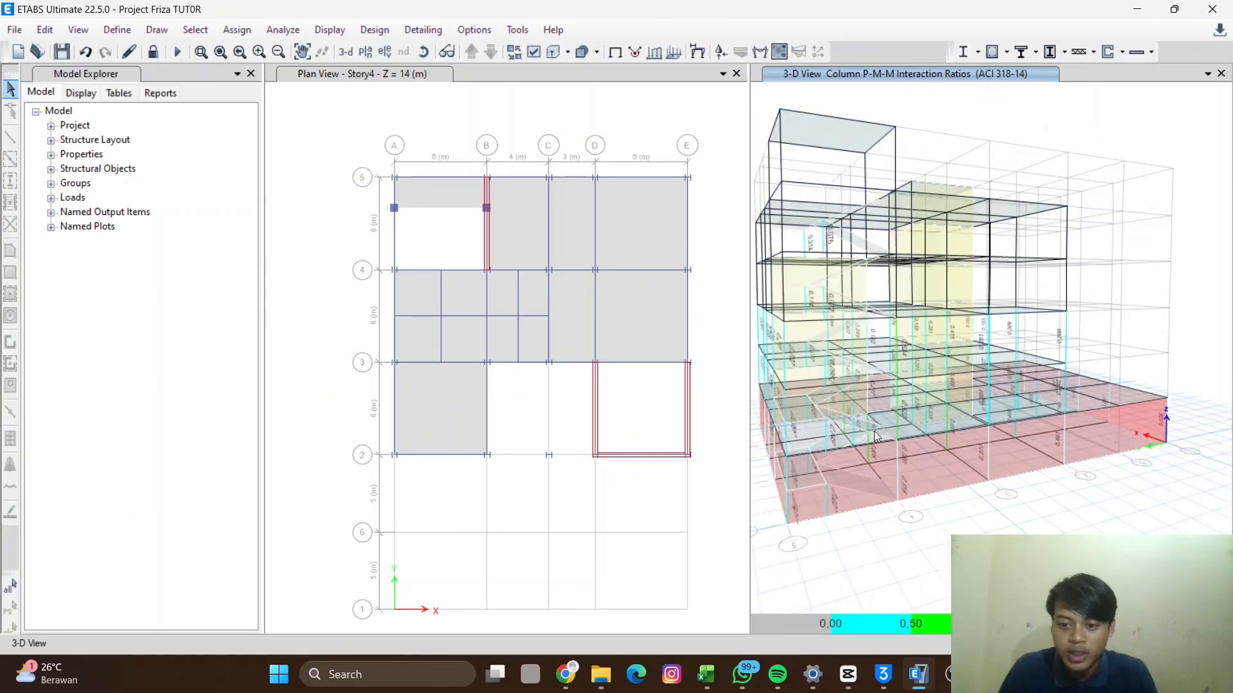
scroll(885, 437, "up", 5)
middle_click_drag(971, 388, 908, 349, "shift")
scroll(899, 392, "down", 5)
middle_click_drag(896, 405, 988, 517, "shift")
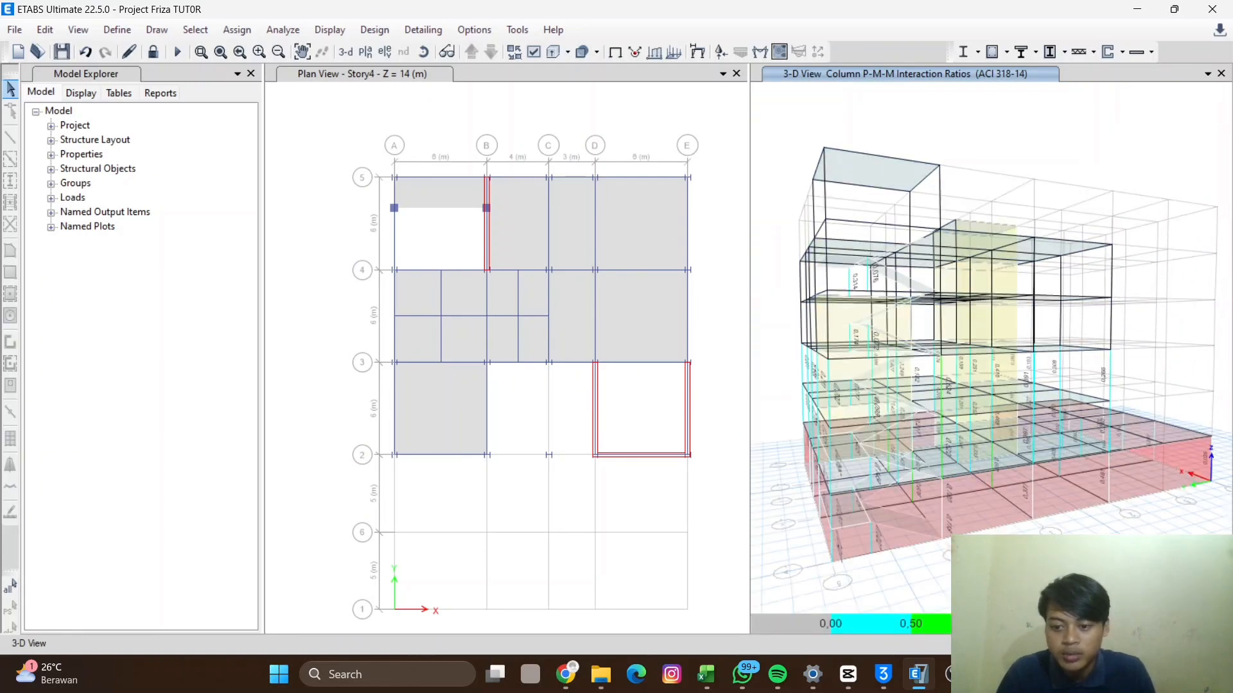
- Zoom into the lower storeys to read the interaction ratio labels on individual columns
scroll(931, 467, "up", 5)
middle_click_drag(944, 499, 944, 347, "shift")
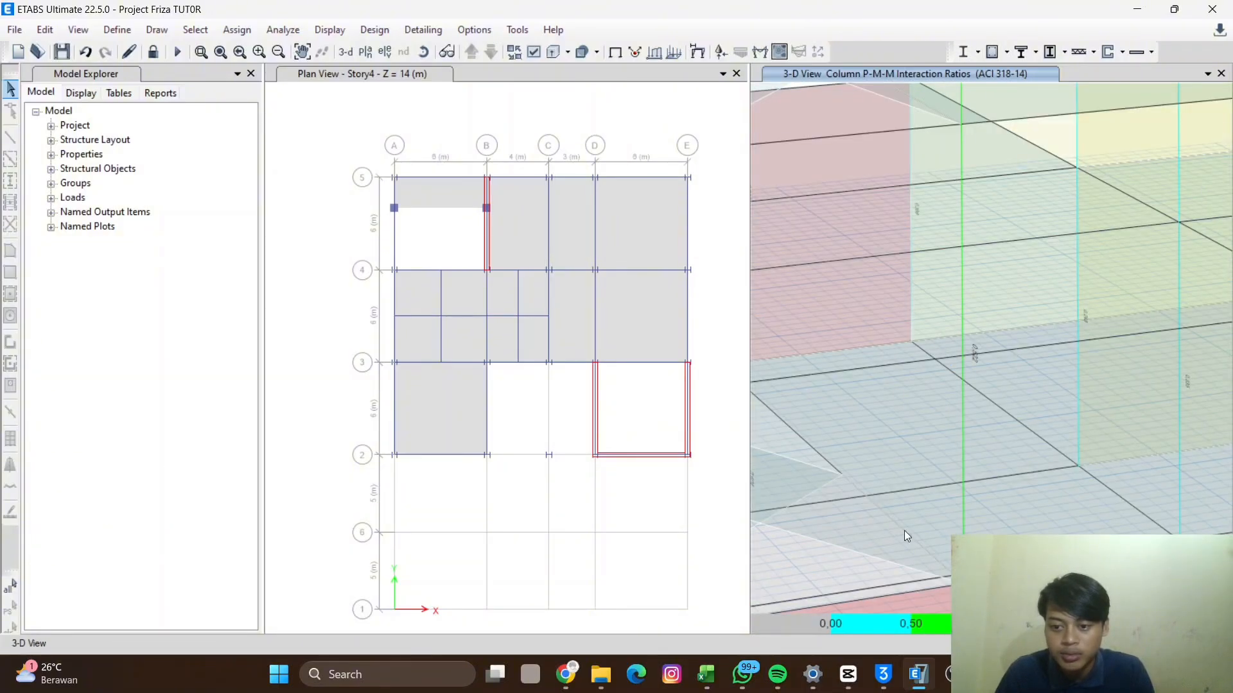
middle_click_drag(905, 474, 908, 486, "shift")
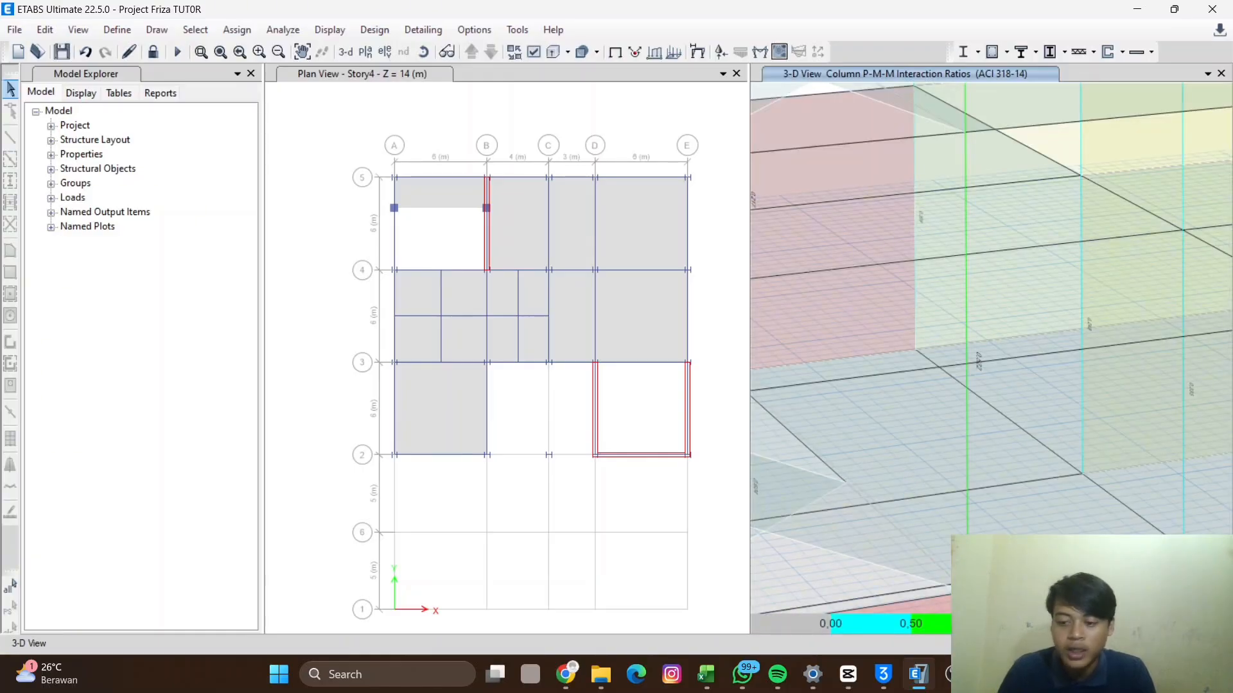
scroll(963, 410, "down", 3)
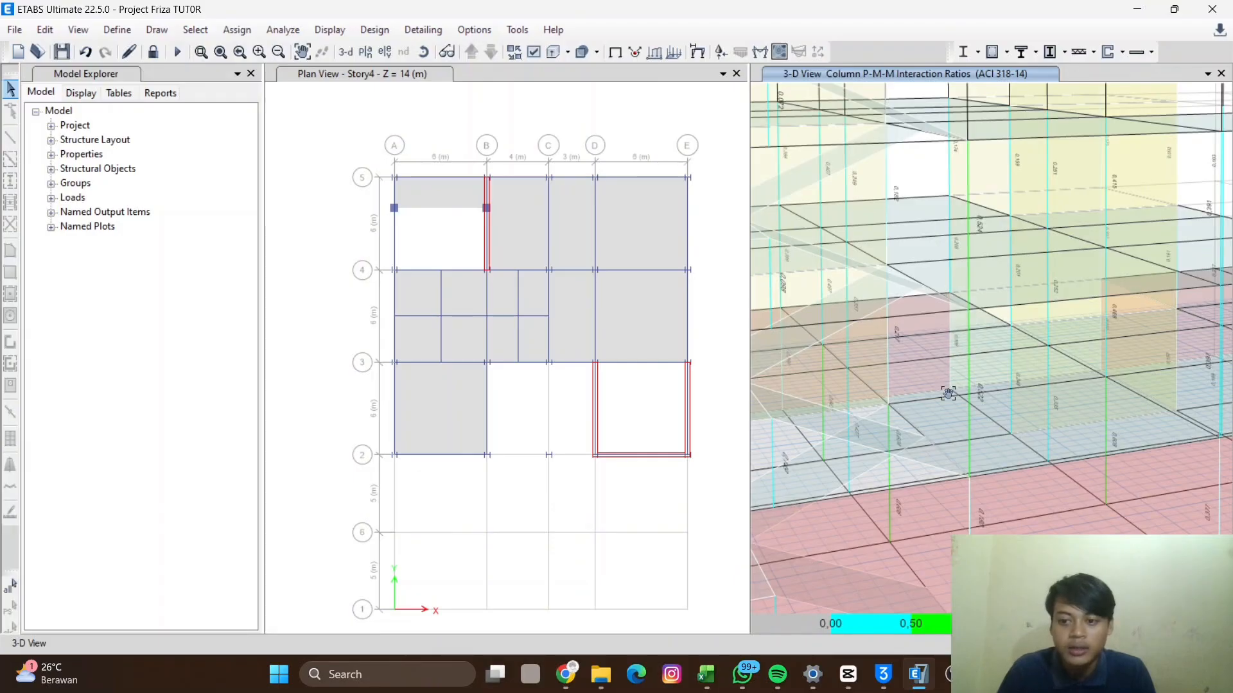
scroll(938, 411, "down", 3)
scroll(964, 443, "up", 5)
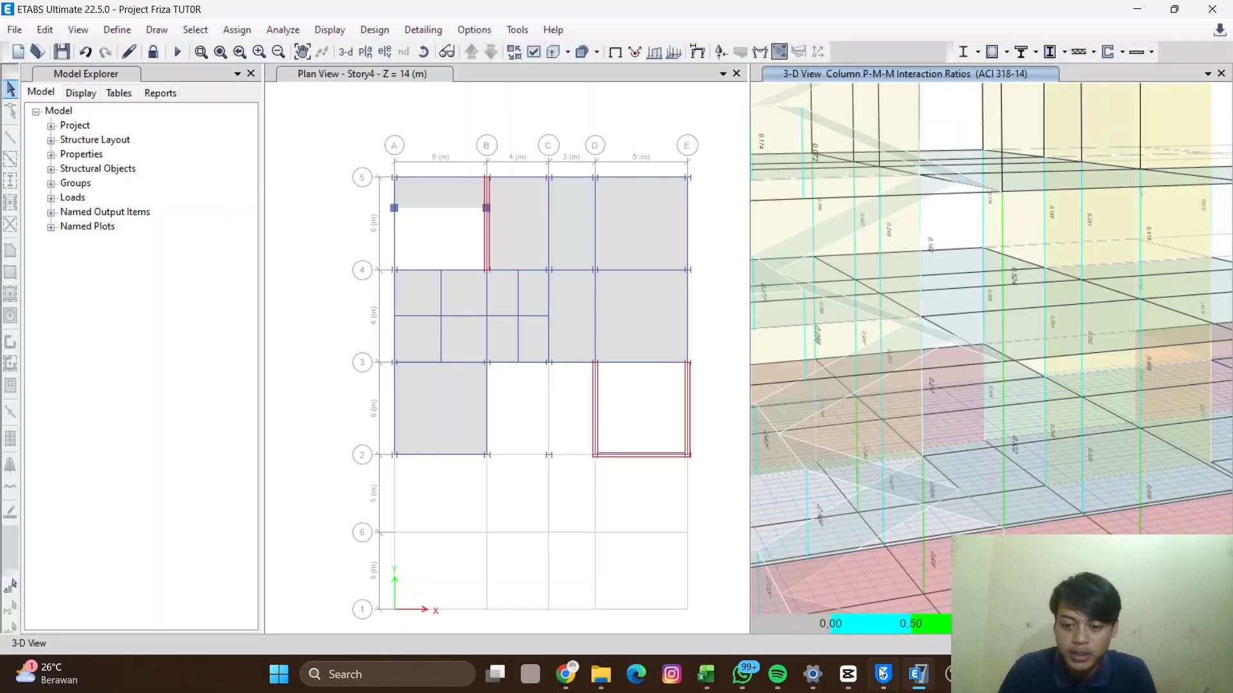
scroll(1025, 419, "down", 4)
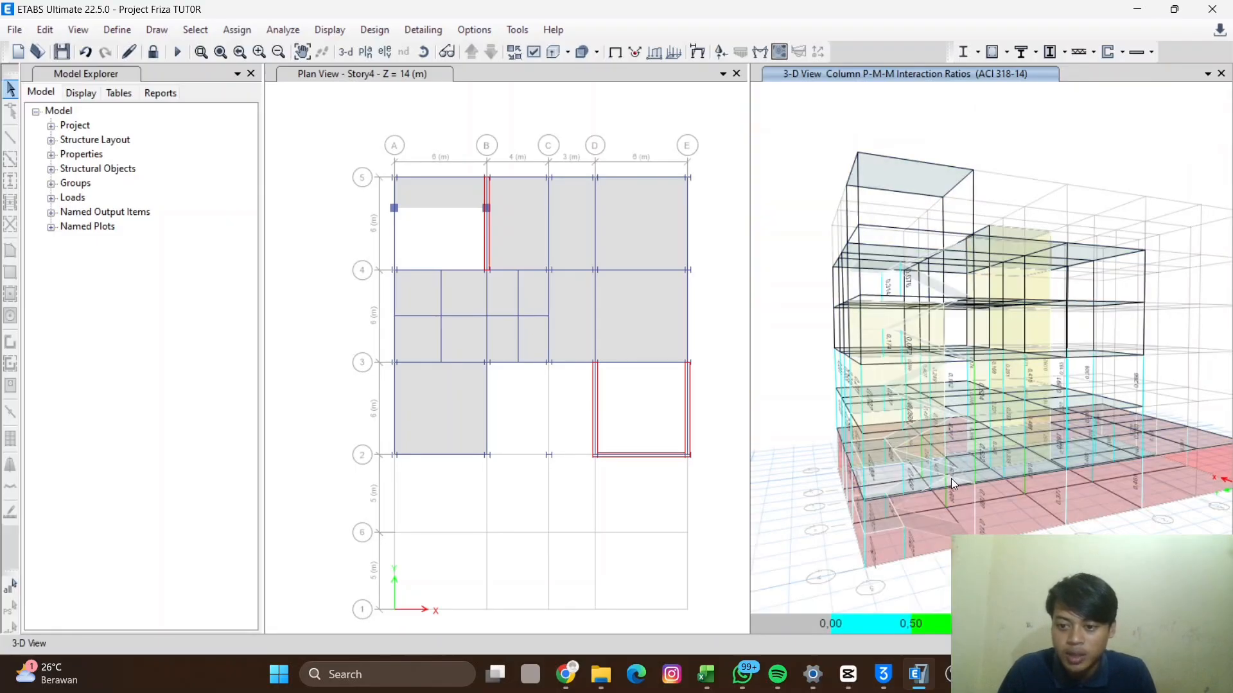
scroll(1050, 489, "up", 4)
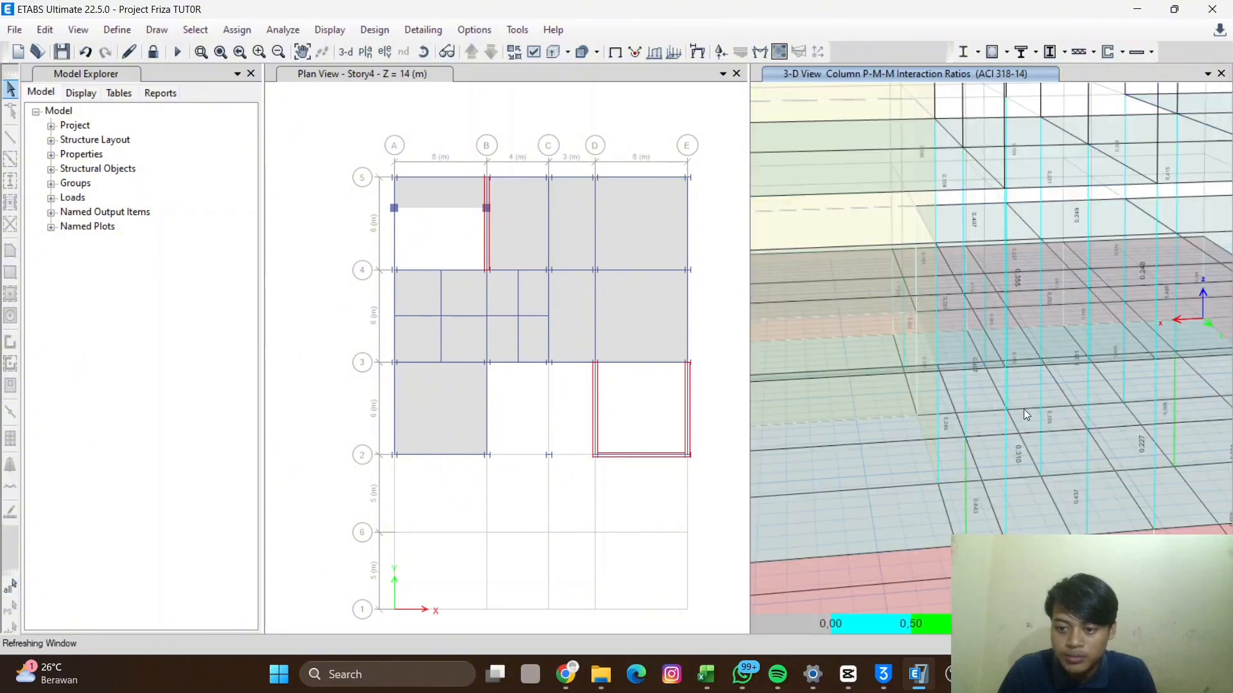
scroll(957, 518, "up", 3)
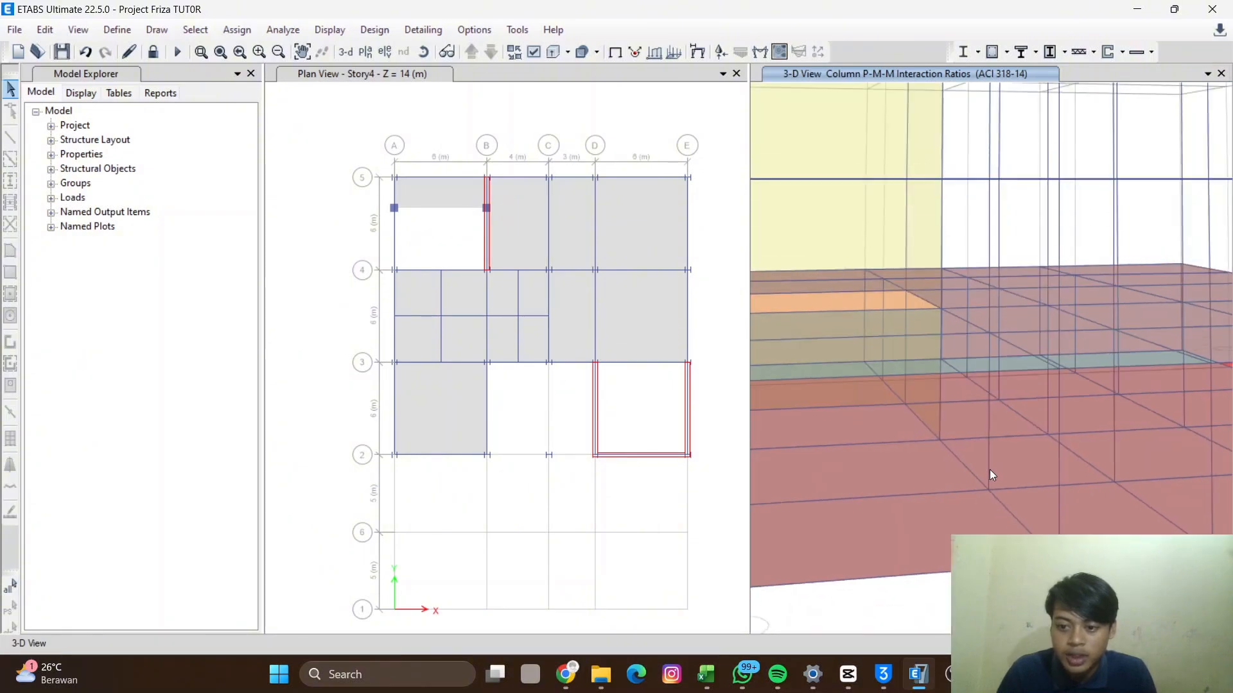
scroll(985, 337, "down", 5)
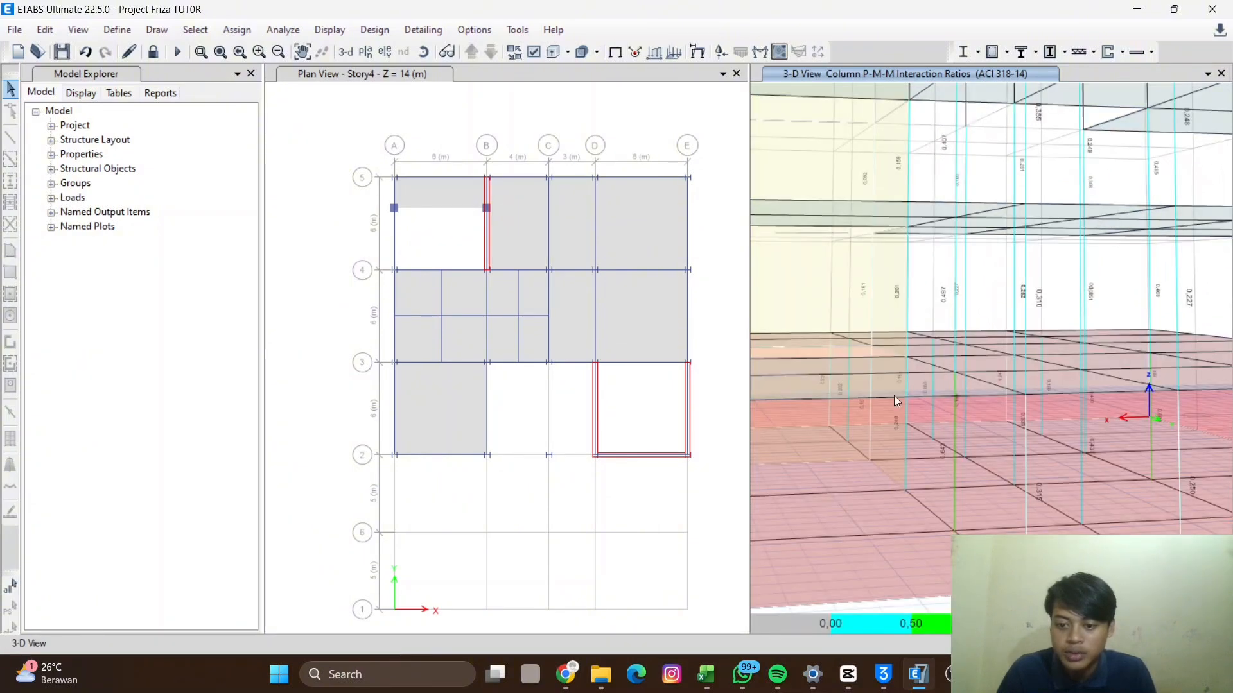
- Run the steel frame design check
middle_click_drag(950, 440, 981, 474, "shift")
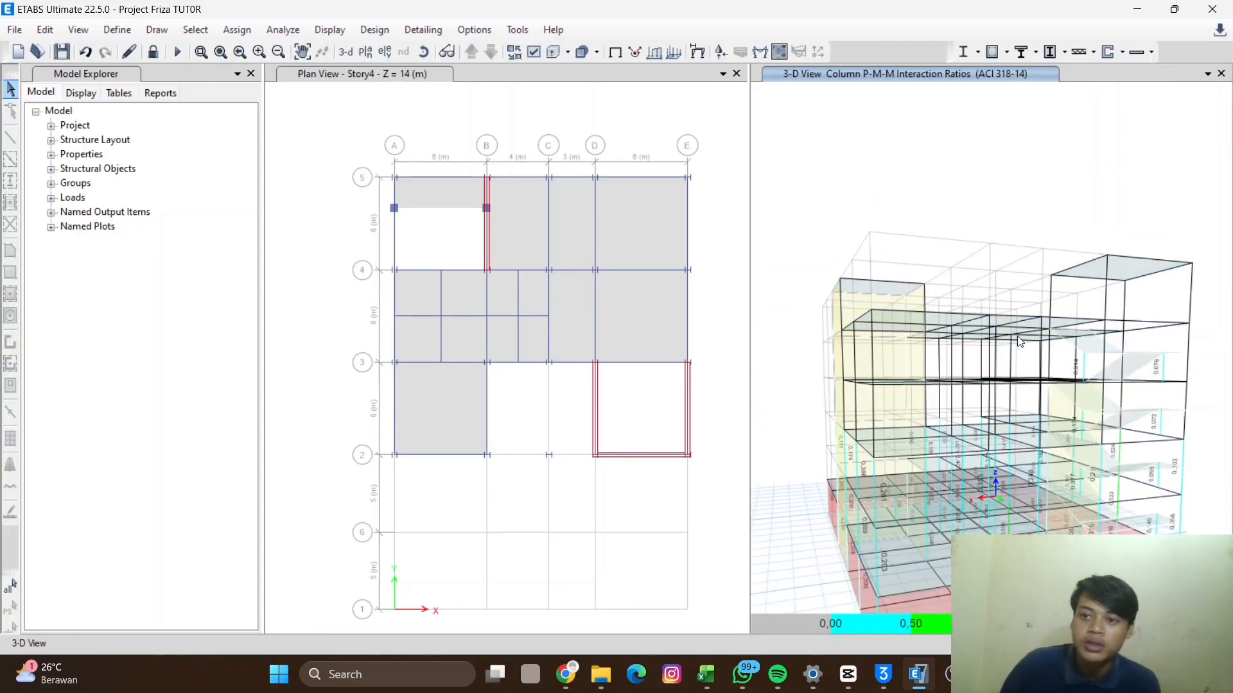
mouse_move(939, 517)
middle_mouse_down("shift")
mouse_move(1011, 519)
mouse_move(926, 510)
middle_mouse_up("shift")
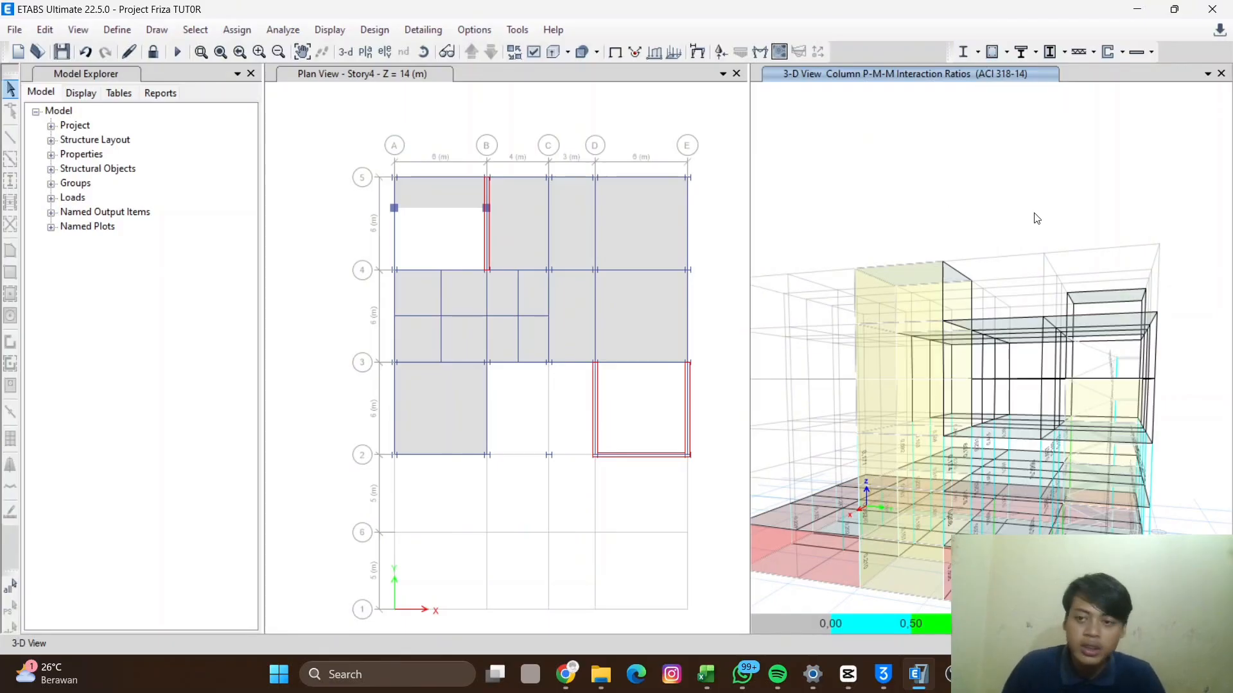
left_click(977, 52)
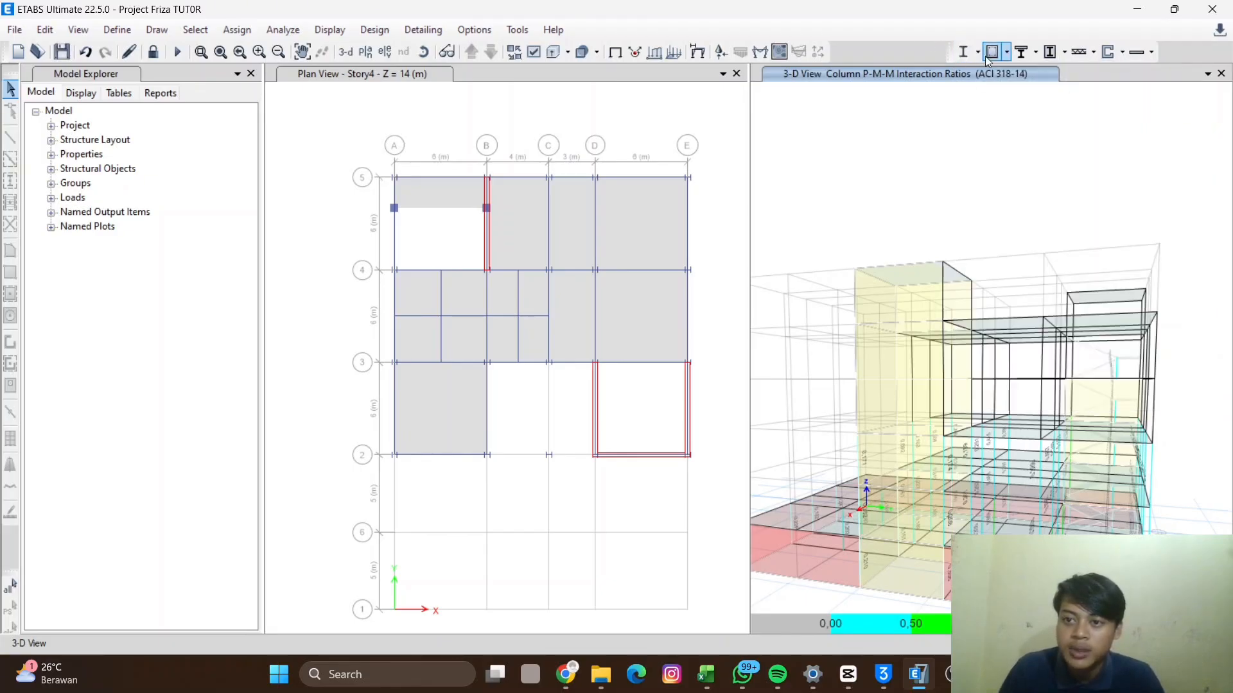
left_click(978, 54)
left_click(977, 54)
left_click(978, 54)
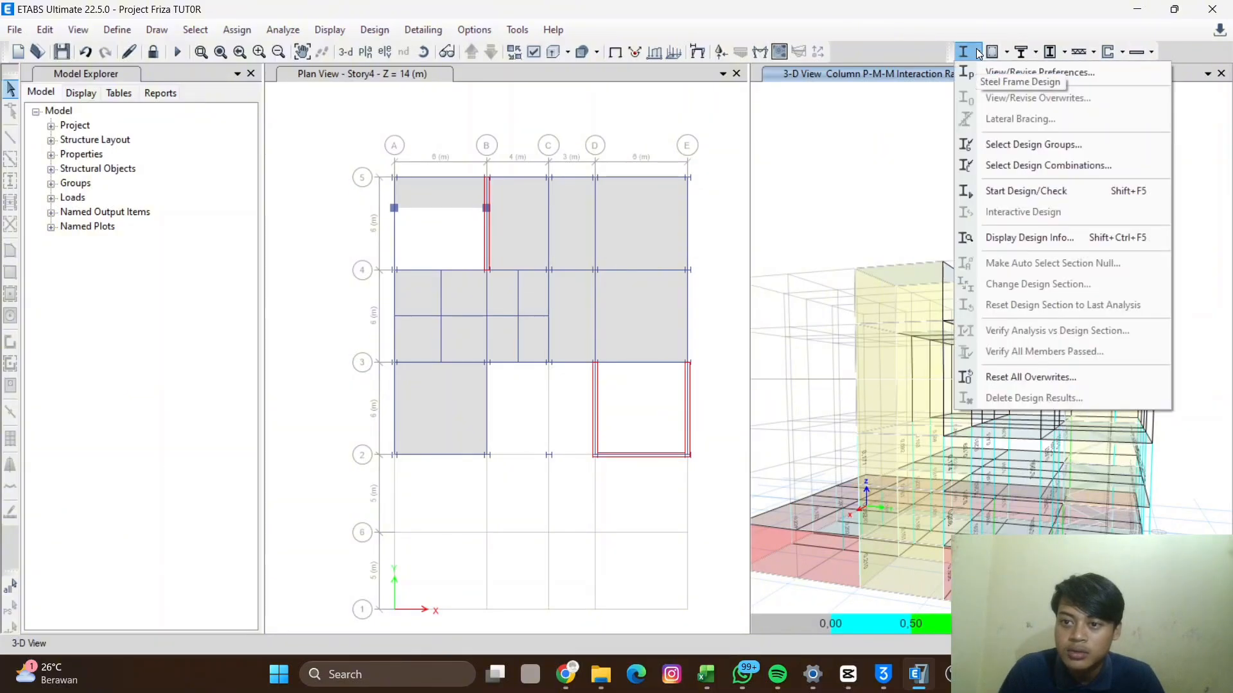
left_click(1060, 191)
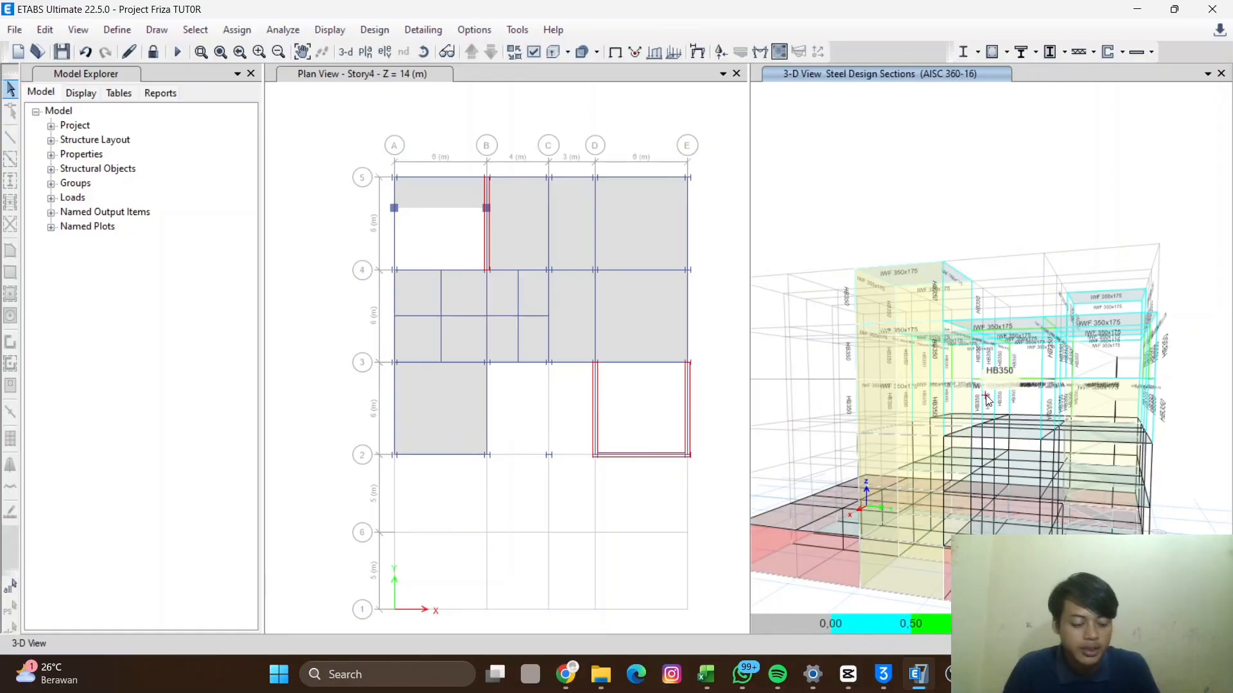
- Display the steel frame design output as Max Ratio Colors/P-M Ratio Values in the 3D view
middle_click_drag(1032, 442, 1045, 463)
middle_click_drag(1088, 523, 837, 347, "shift")
middle_click_drag(845, 283, 864, 314)
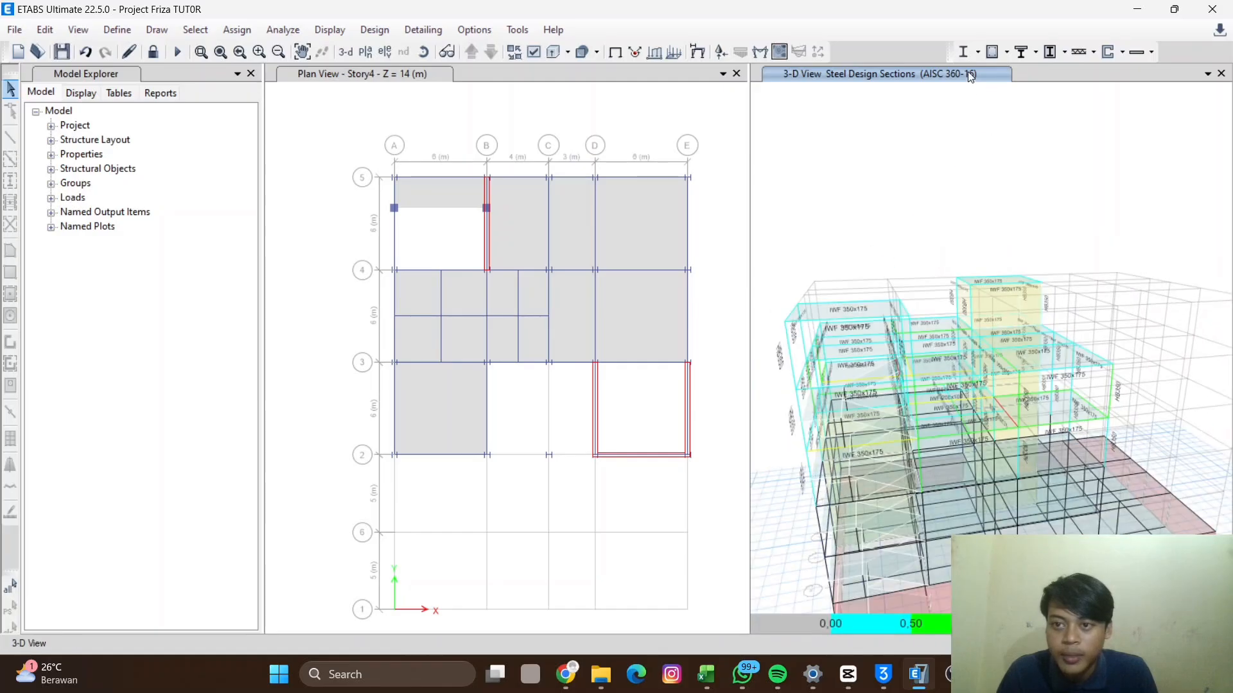
left_click(978, 52)
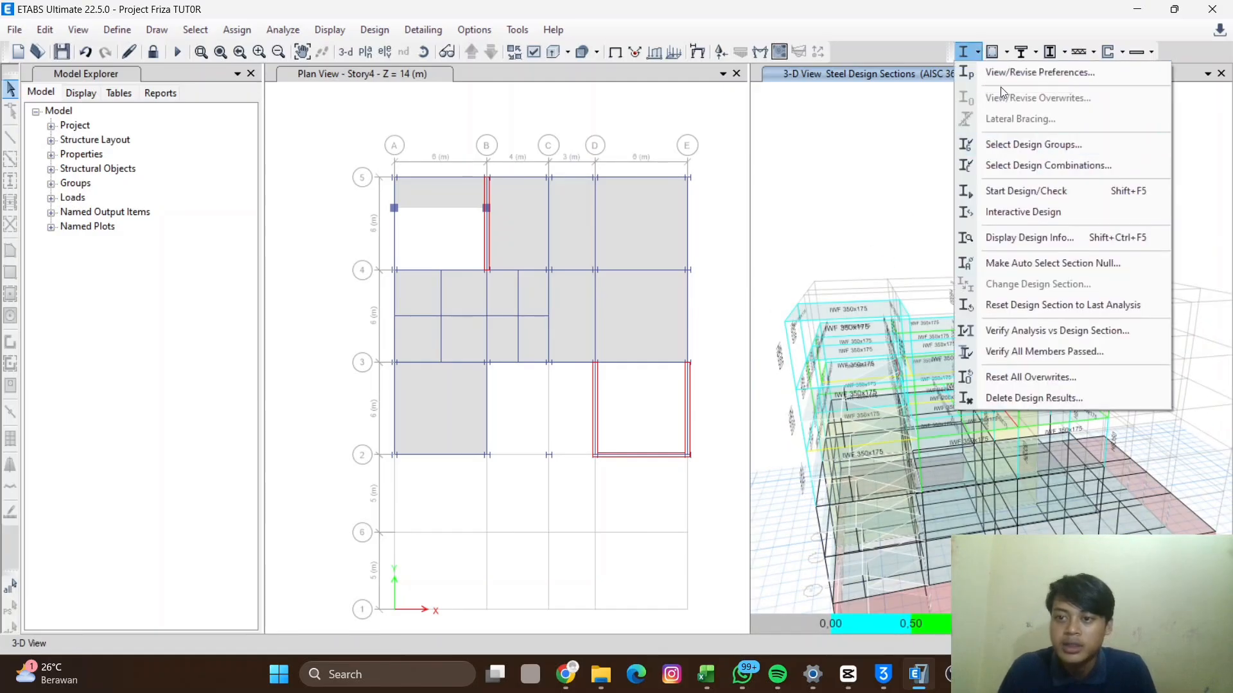
left_click(978, 54)
left_click(978, 55)
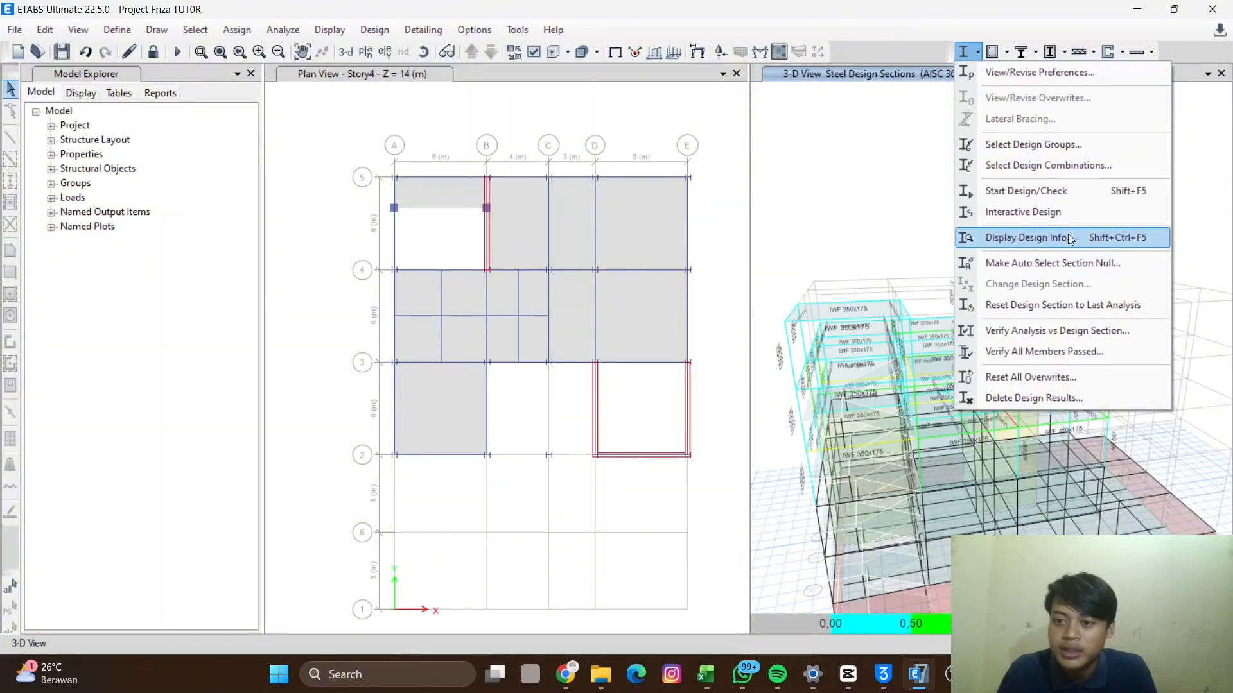
left_click(1095, 235)
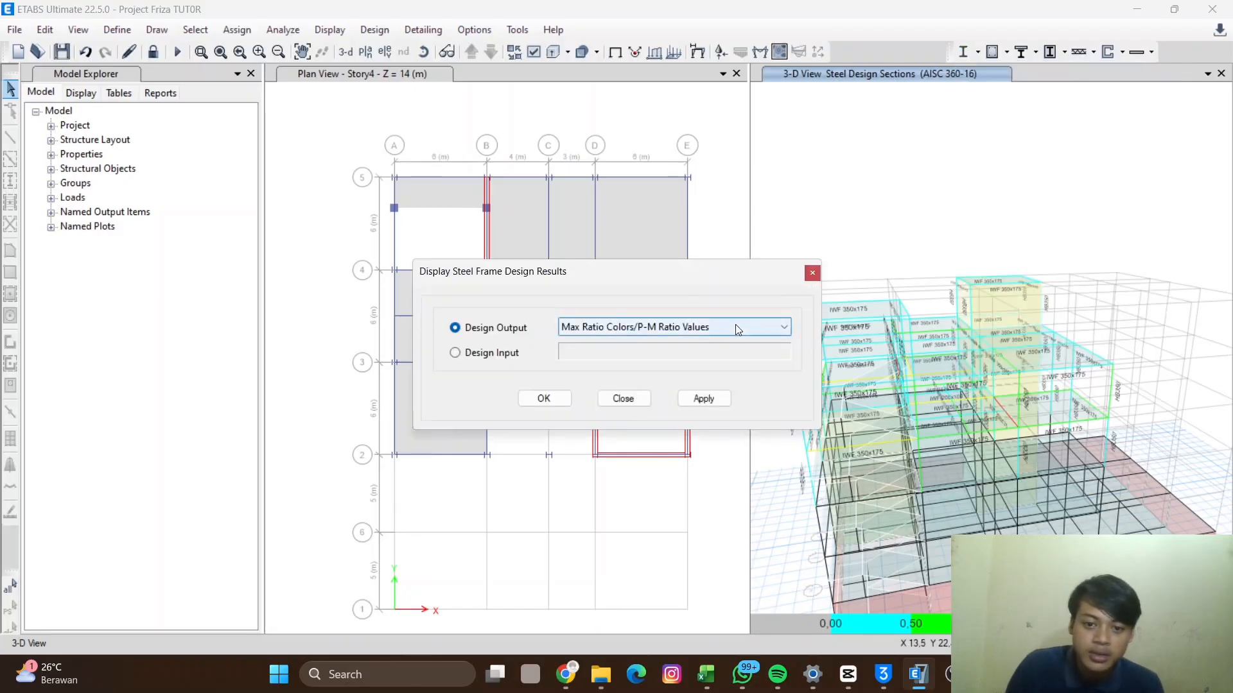
left_click(736, 328)
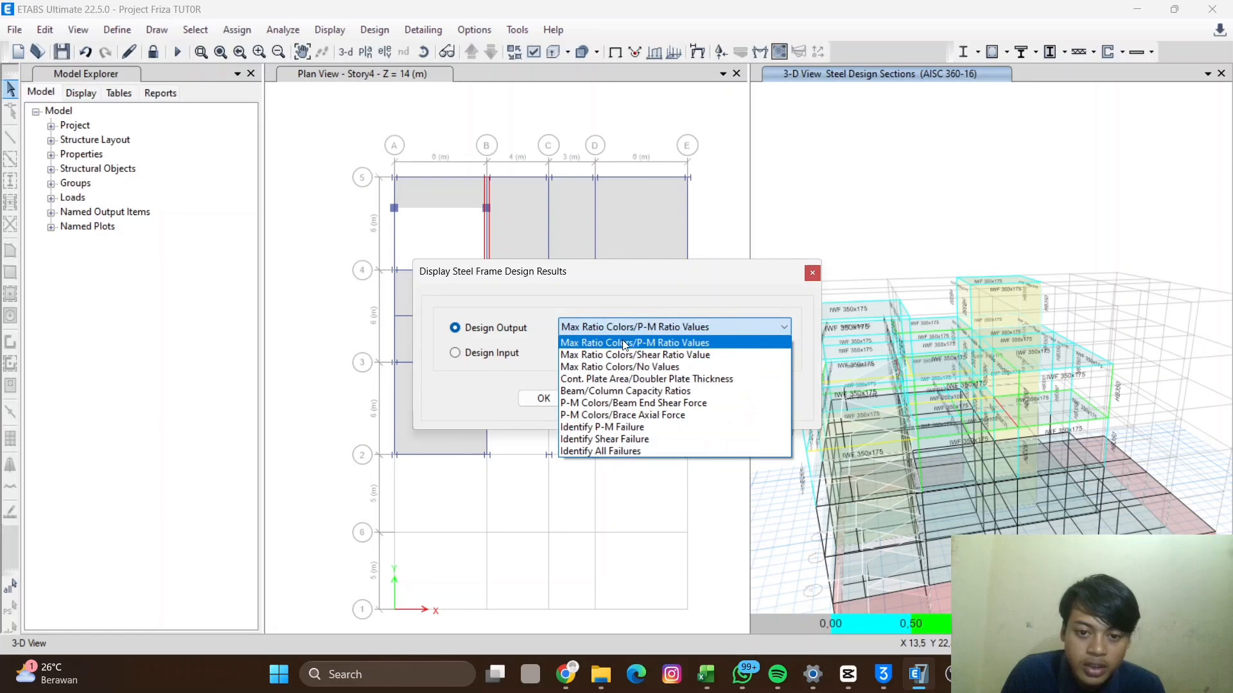
left_click(714, 327)
left_click(704, 399)
left_click(543, 398)
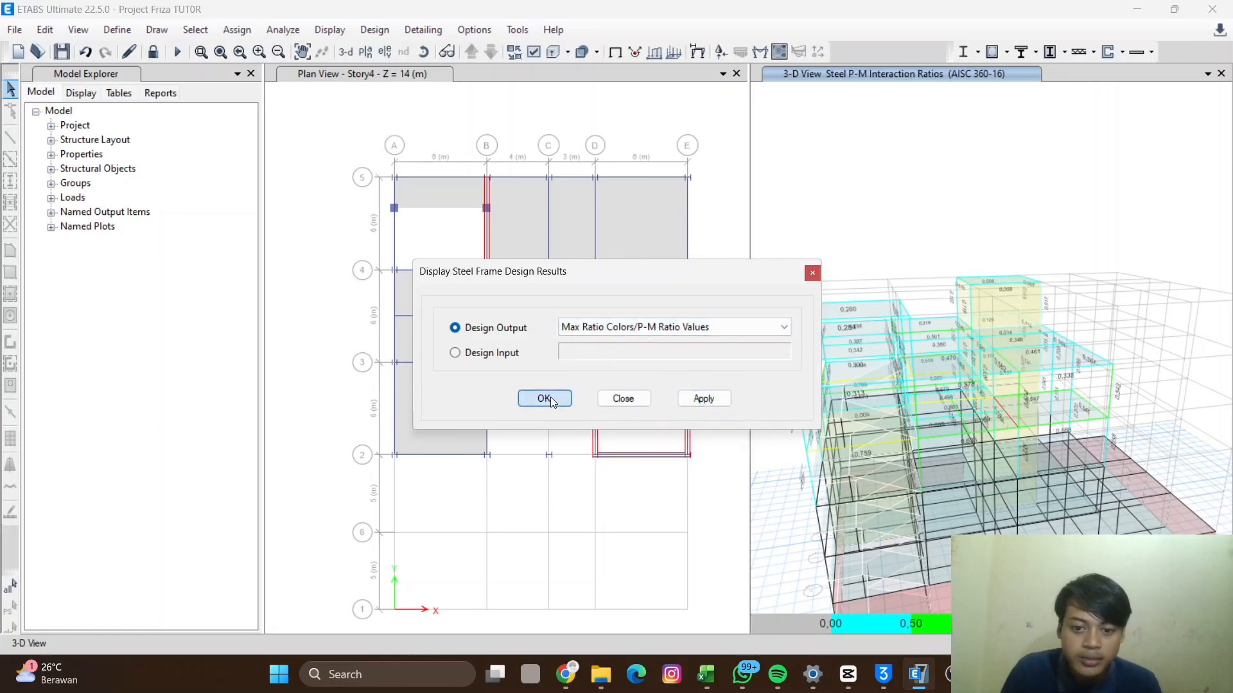
- Open the steel stress check information for Story4 beam B33 and close it
scroll(938, 445, "up", 3)
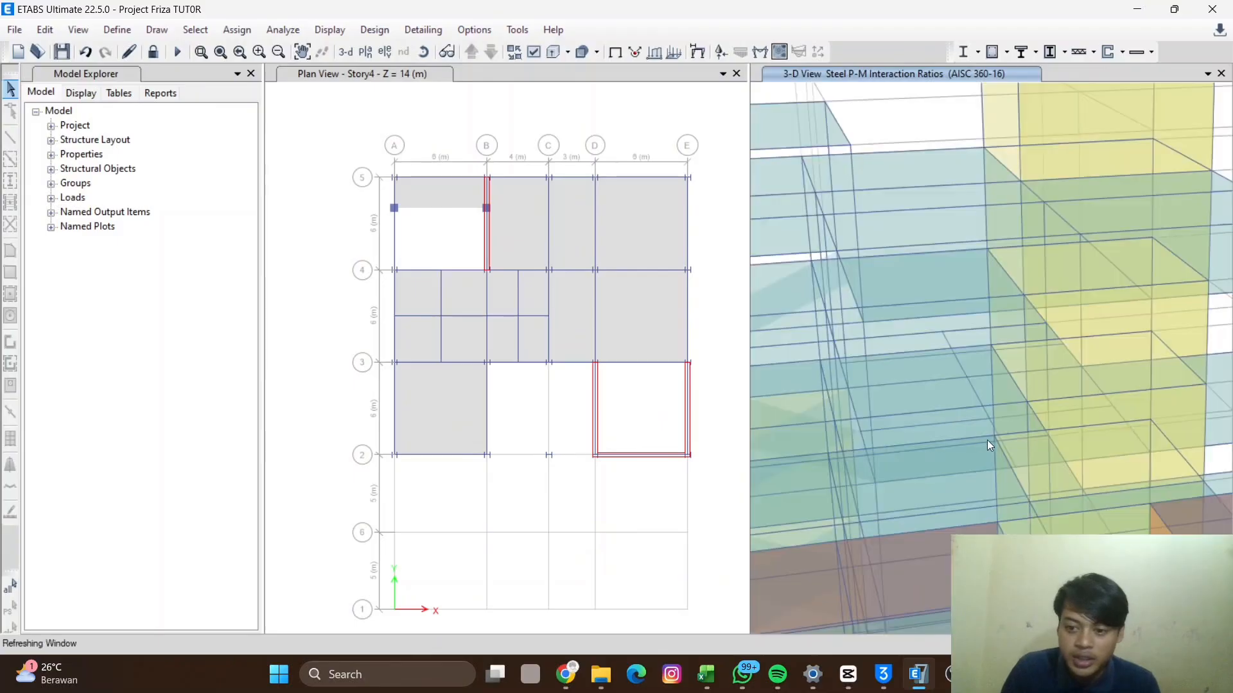
scroll(920, 462, "down", 4)
scroll(891, 481, "up", 1)
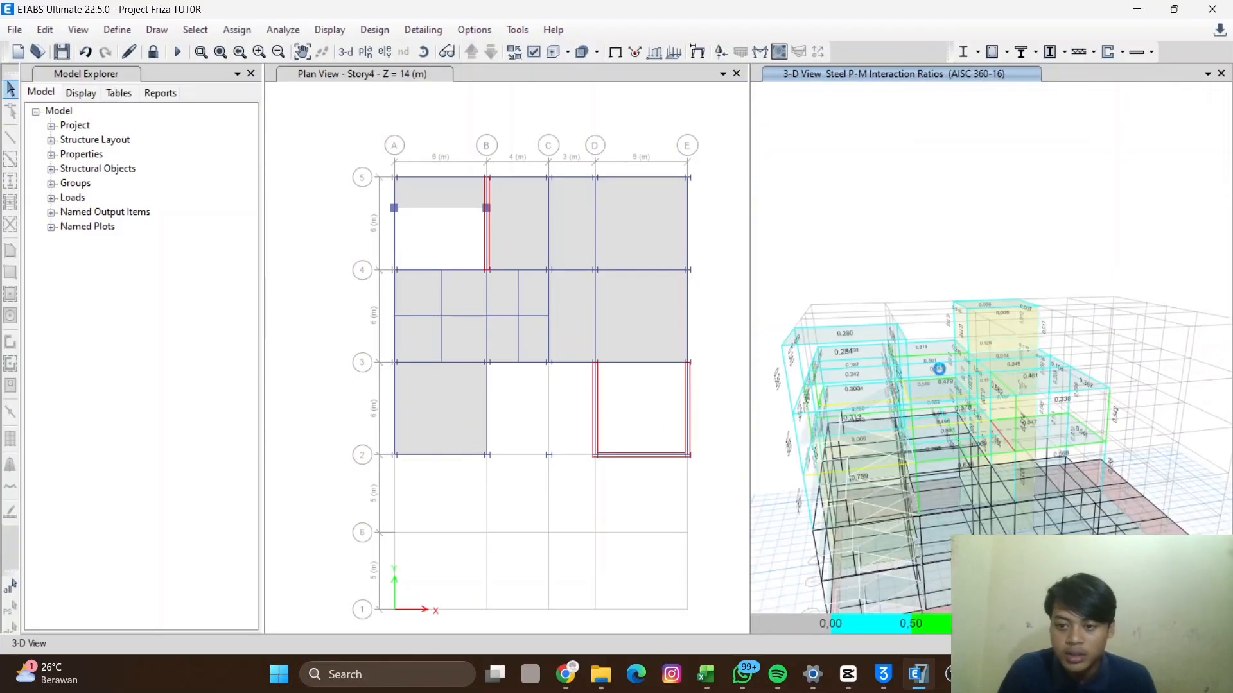
scroll(881, 395, "up", 4)
scroll(874, 380, "down", 3)
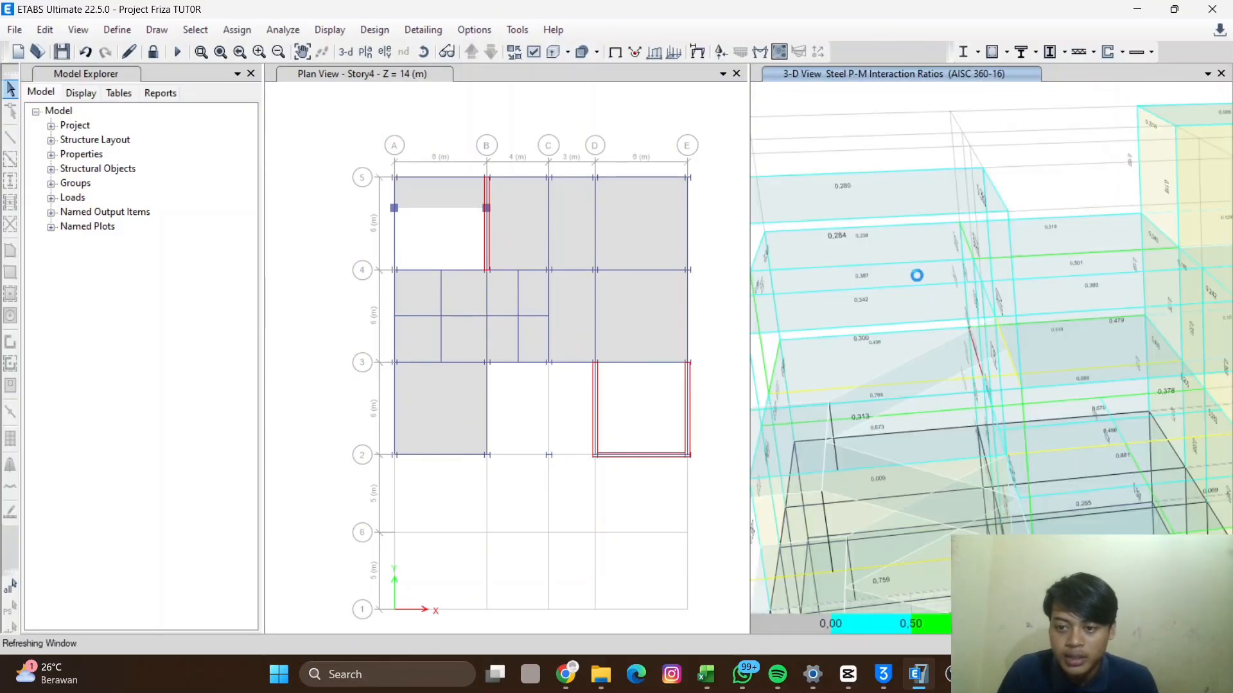
right_click(973, 418)
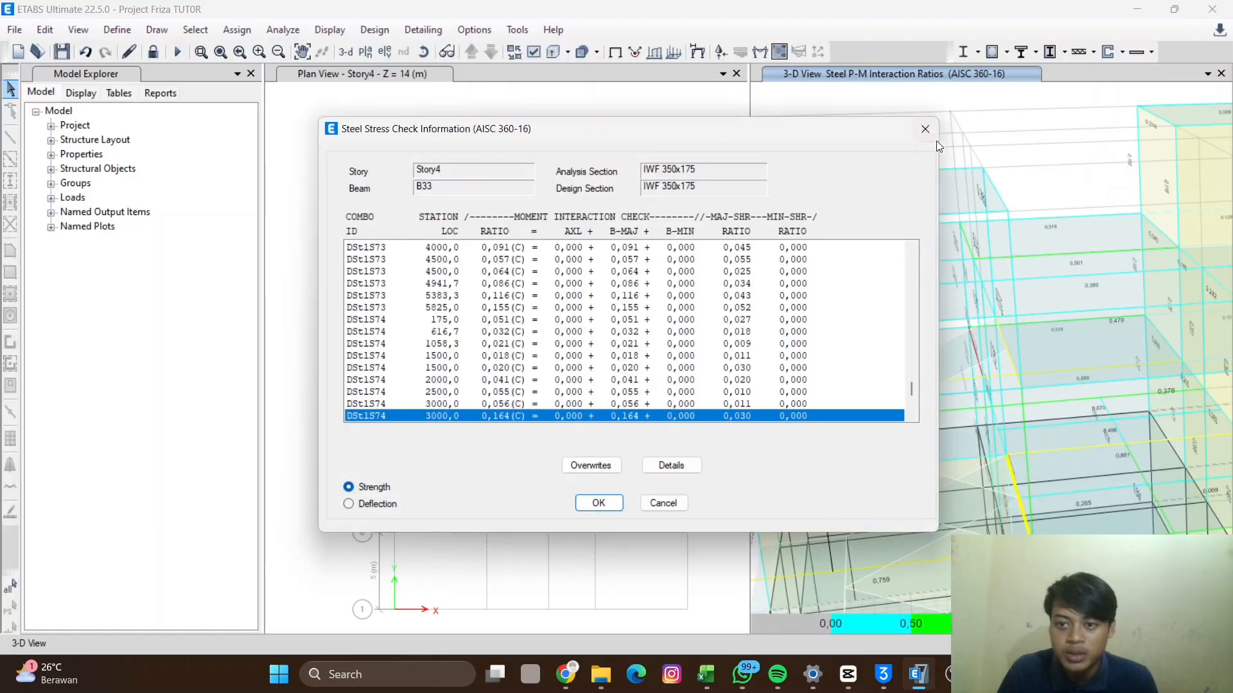
left_click(926, 130)
- Orbit and zoom the 3D view to inspect the steel beam interaction ratios
middle_click_drag(988, 334, 1072, 417)
scroll(1030, 376, "down", 5)
scroll(912, 397, "up", 4)
scroll(912, 397, "down", 5)
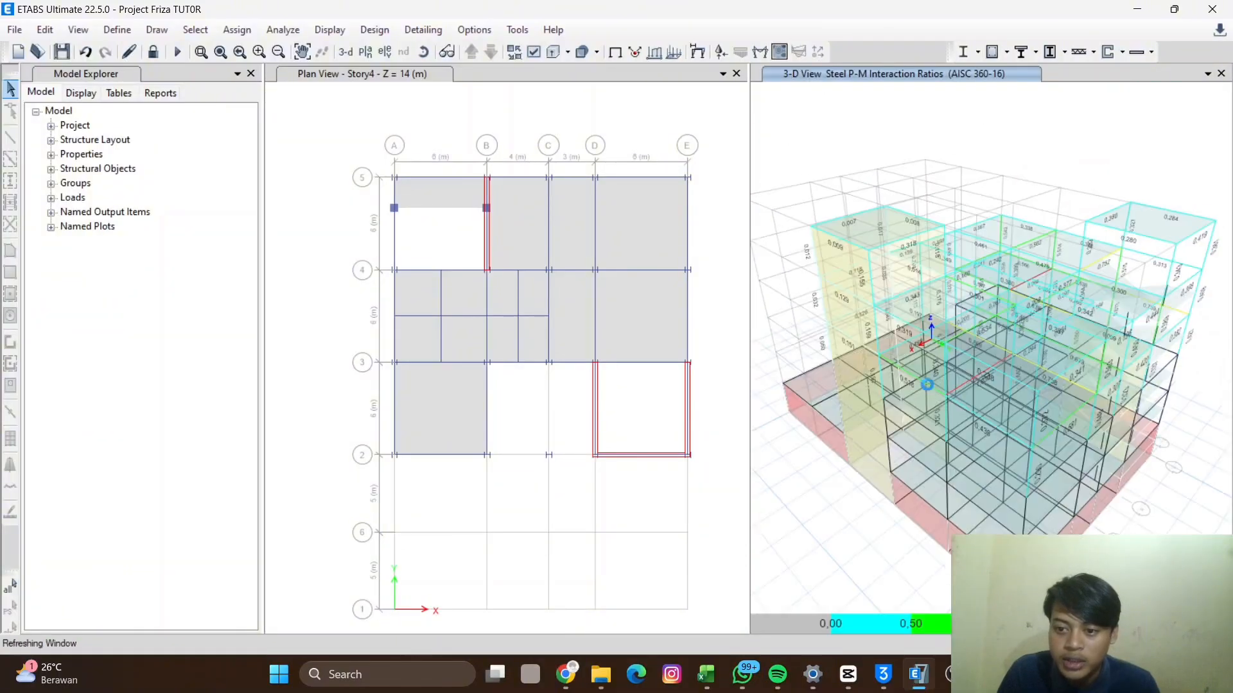
scroll(962, 412, "up", 4)
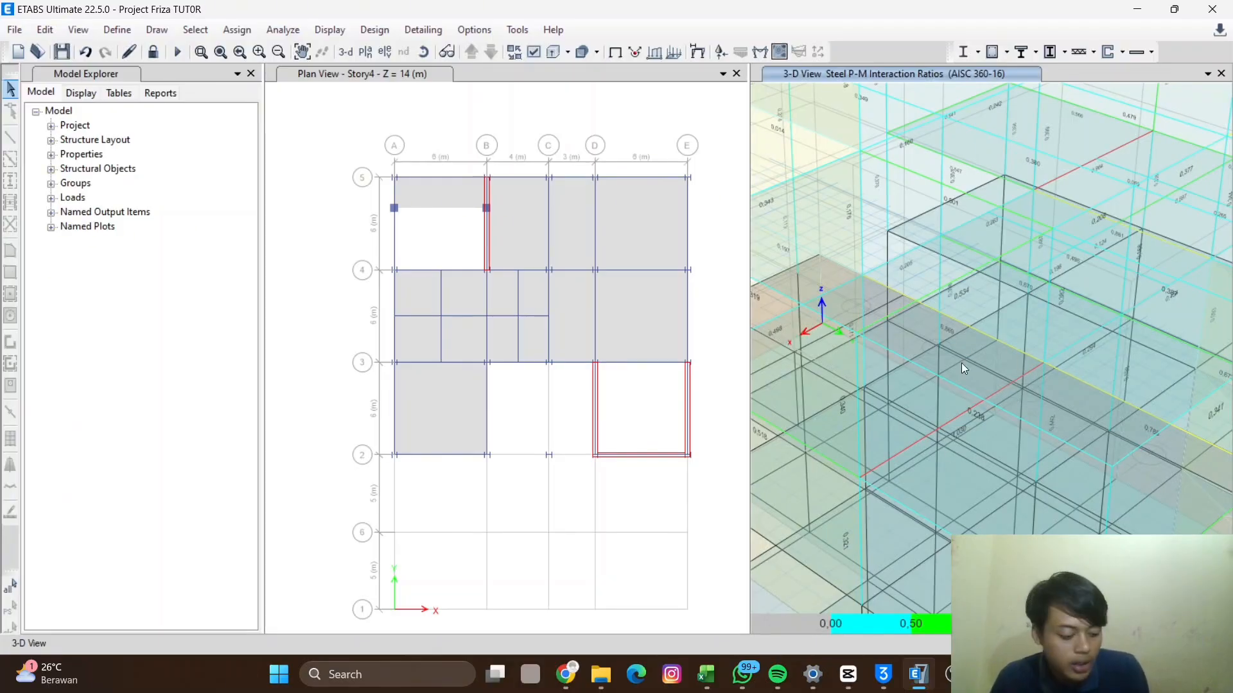
scroll(922, 426, "down", 4)
scroll(900, 301, "up", 5)
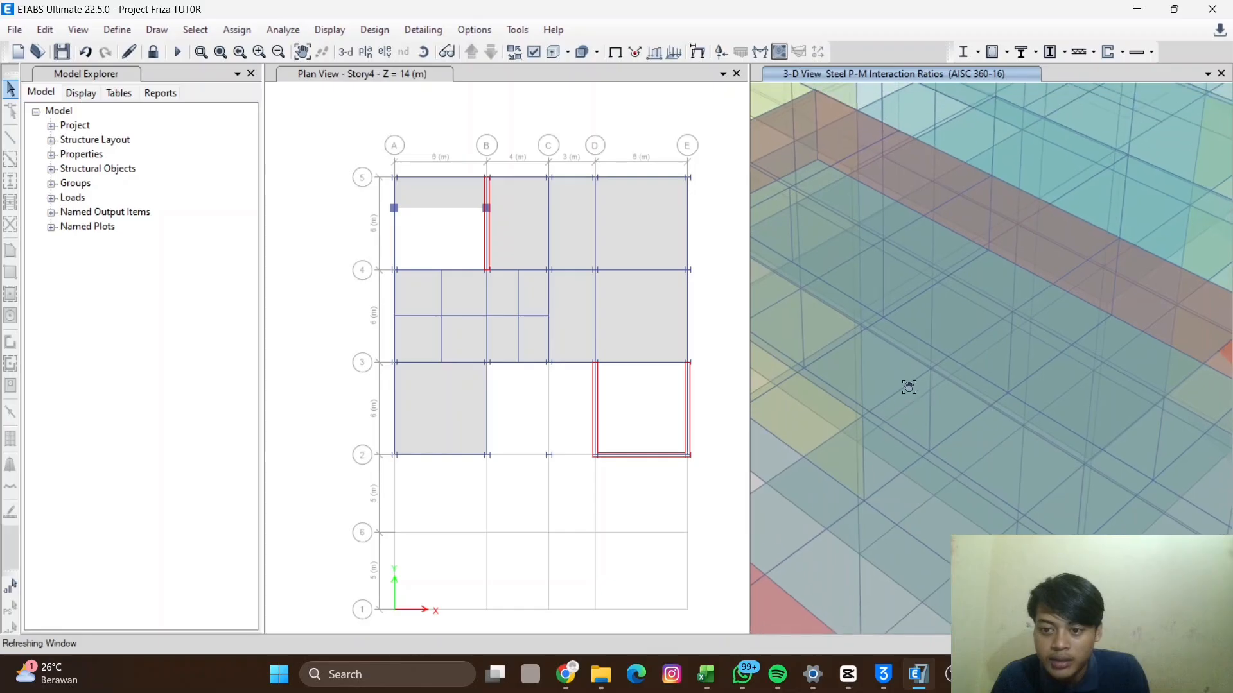
scroll(893, 314, "up", 2)
scroll(977, 264, "down", 5)
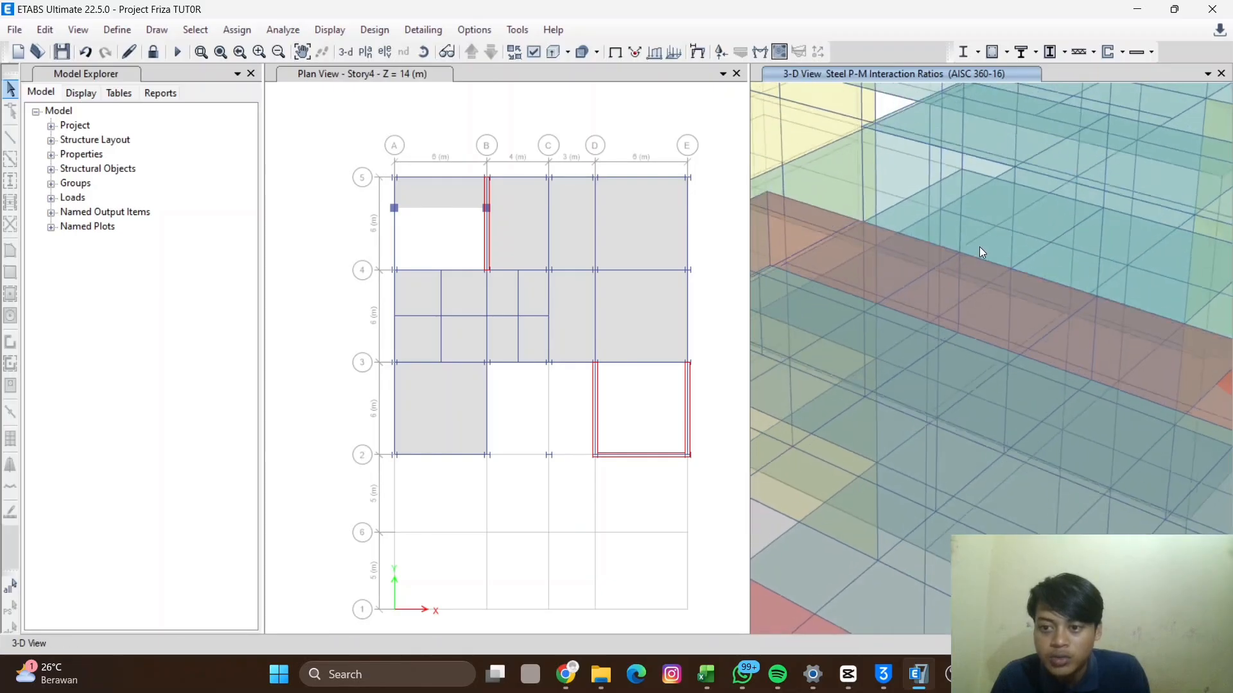
middle_click_drag(986, 251, 942, 325, "shift")
middle_click_drag(995, 360, 899, 415, "shift")
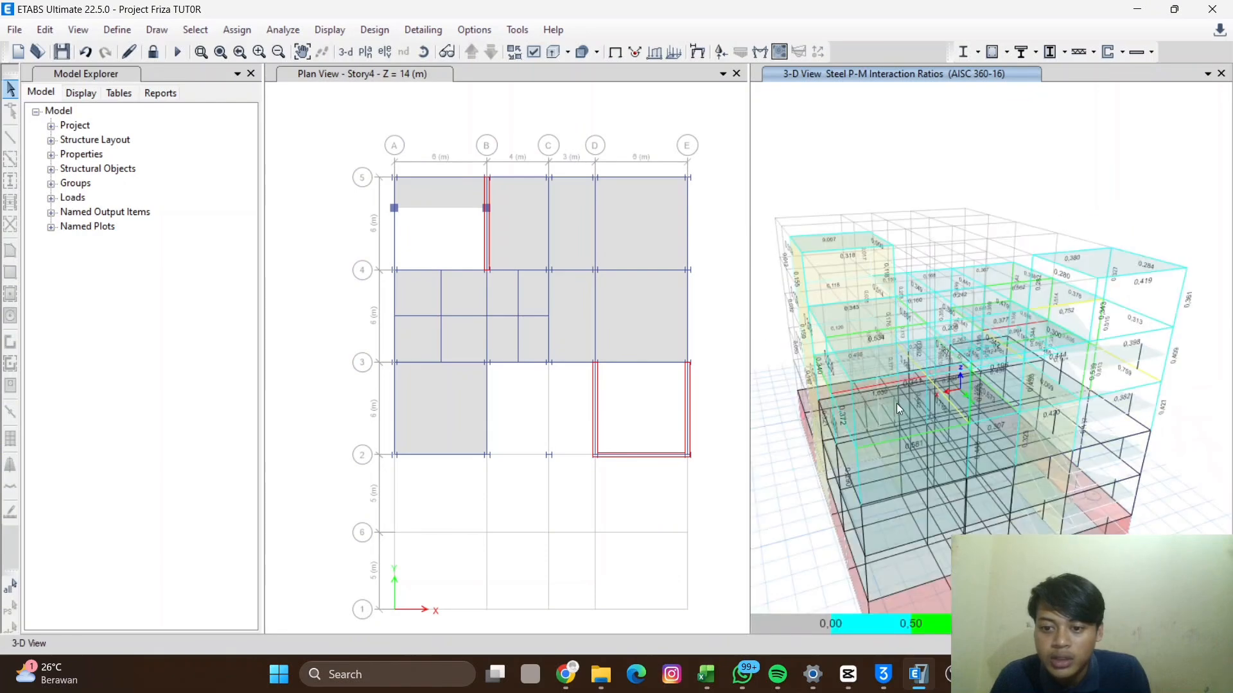
scroll(894, 398, "up", 5)
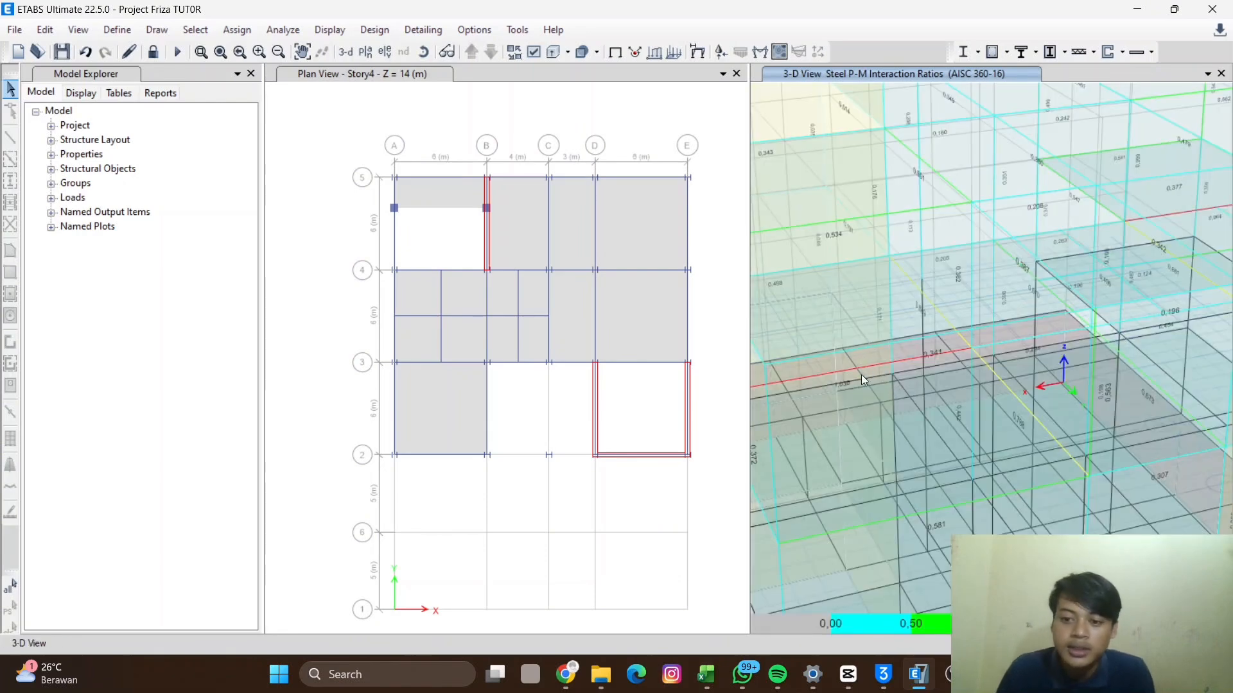
middle_click_drag(928, 336, 890, 326)
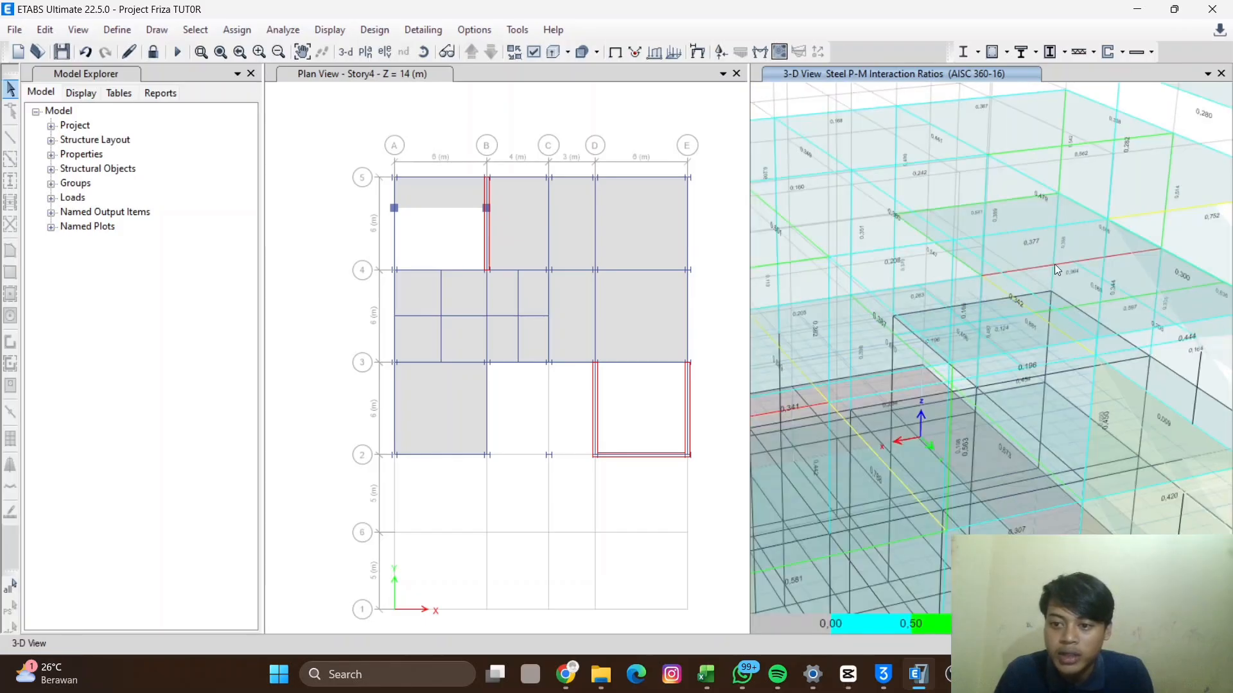
- Open the steel stress check information for Story4 beam B29 and review its combination ratios
mouse_move(1038, 265)
left_click(1027, 268)
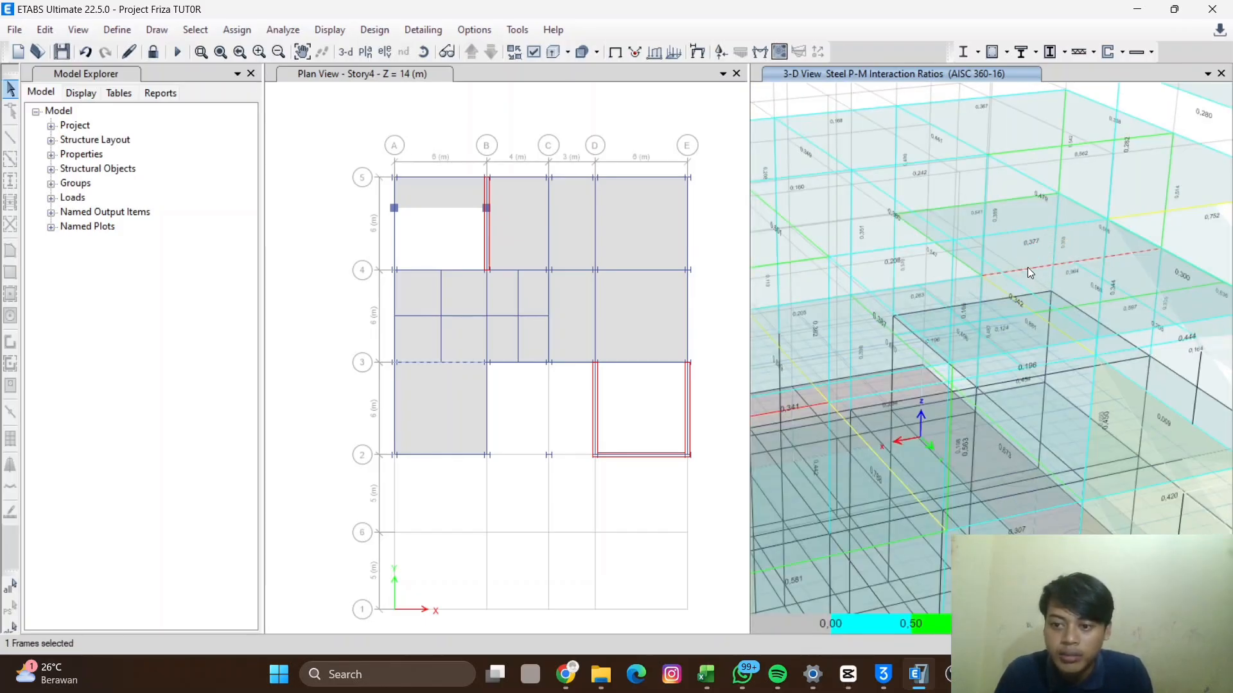
right_click(1028, 267)
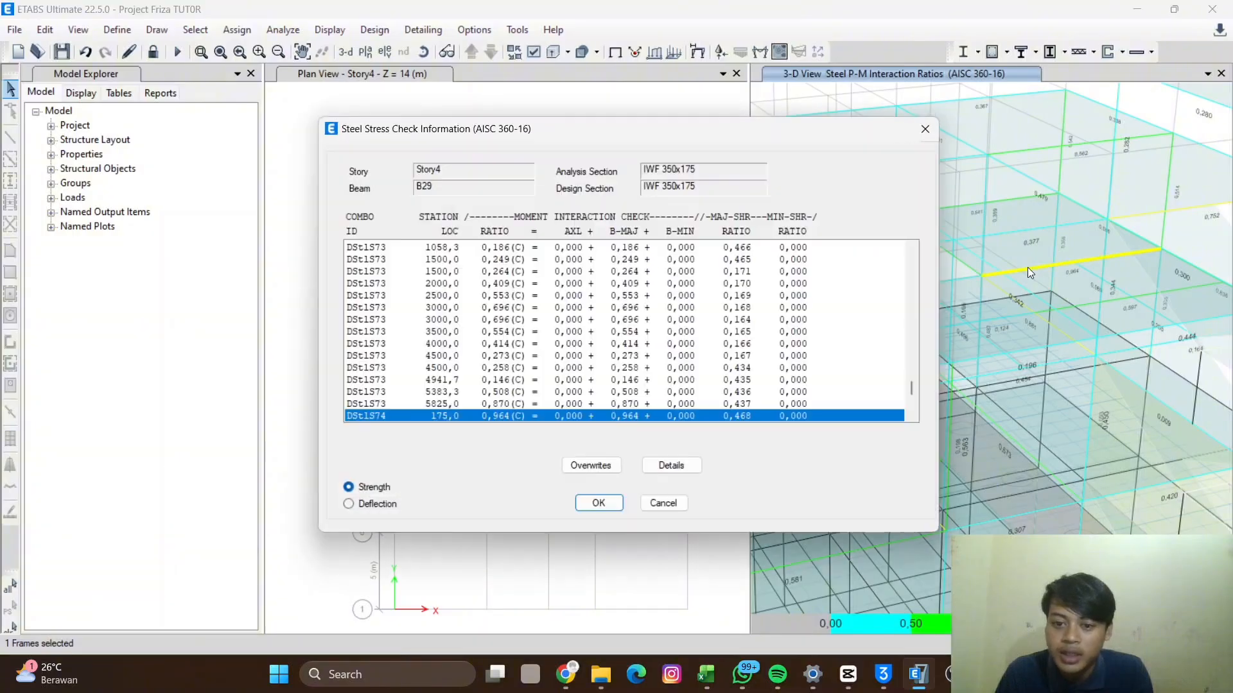
scroll(619, 334, "down", 1)
scroll(618, 334, "down", 4)
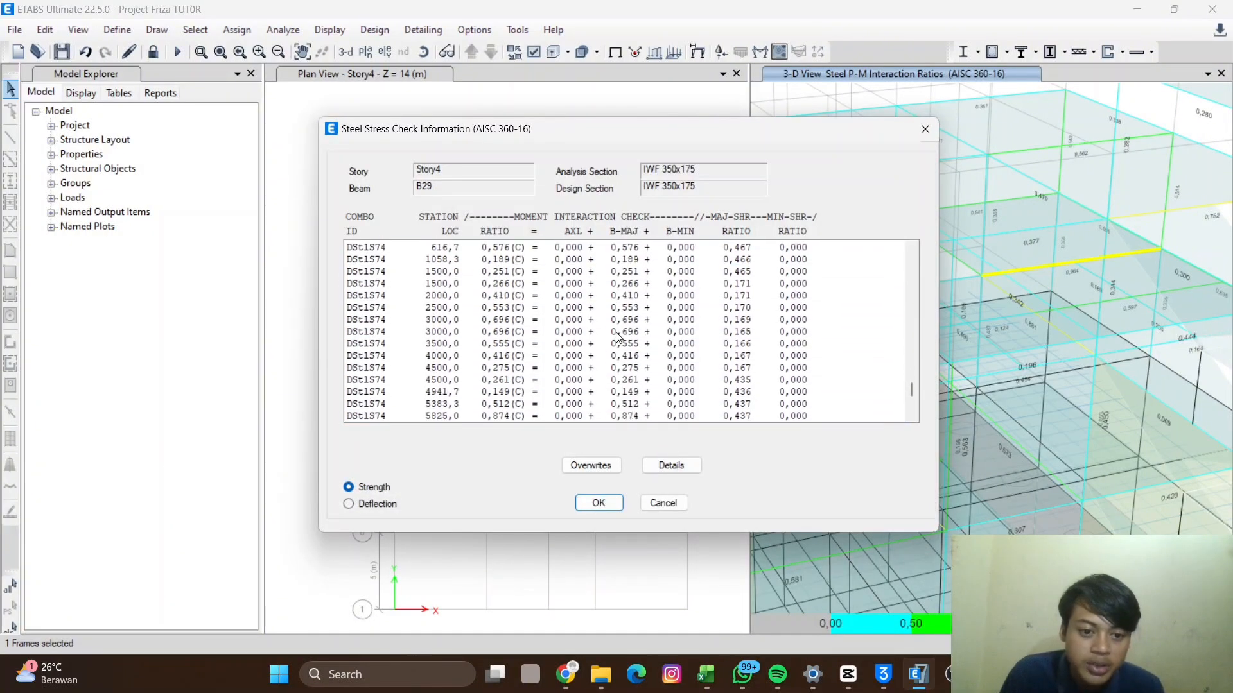
scroll(683, 366, "up", 4)
scroll(683, 366, "down", 2)
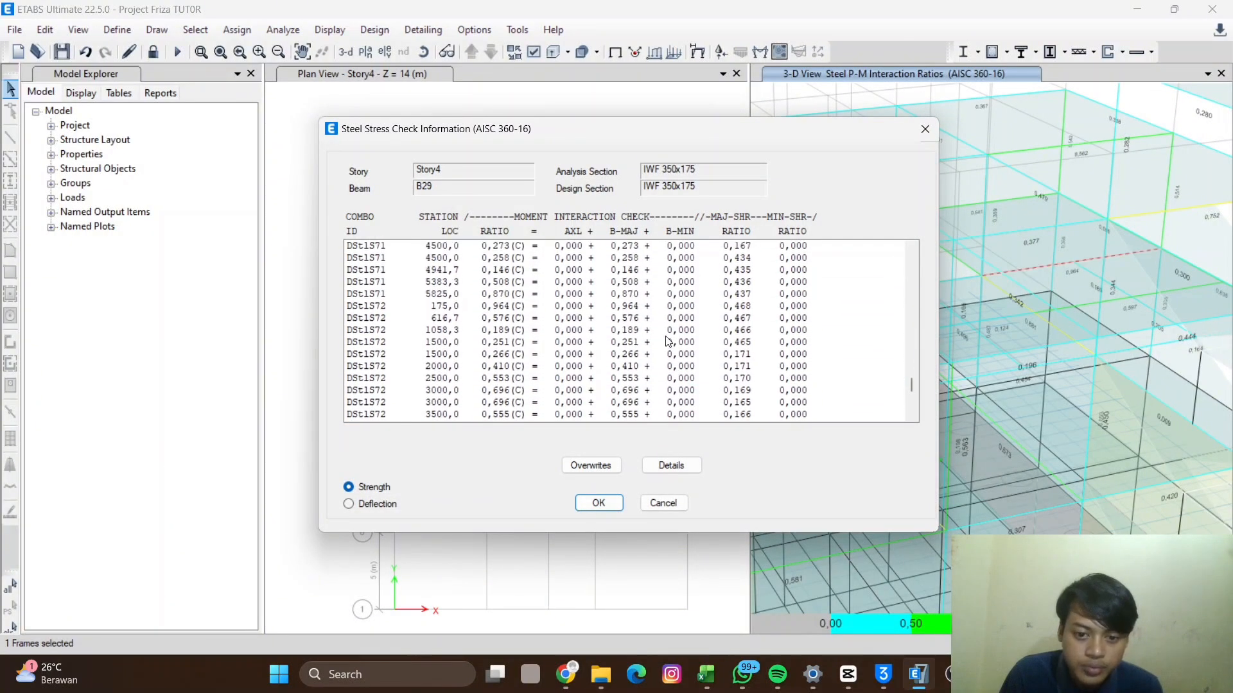
scroll(668, 356, "up", 3)
scroll(657, 345, "down", 4)
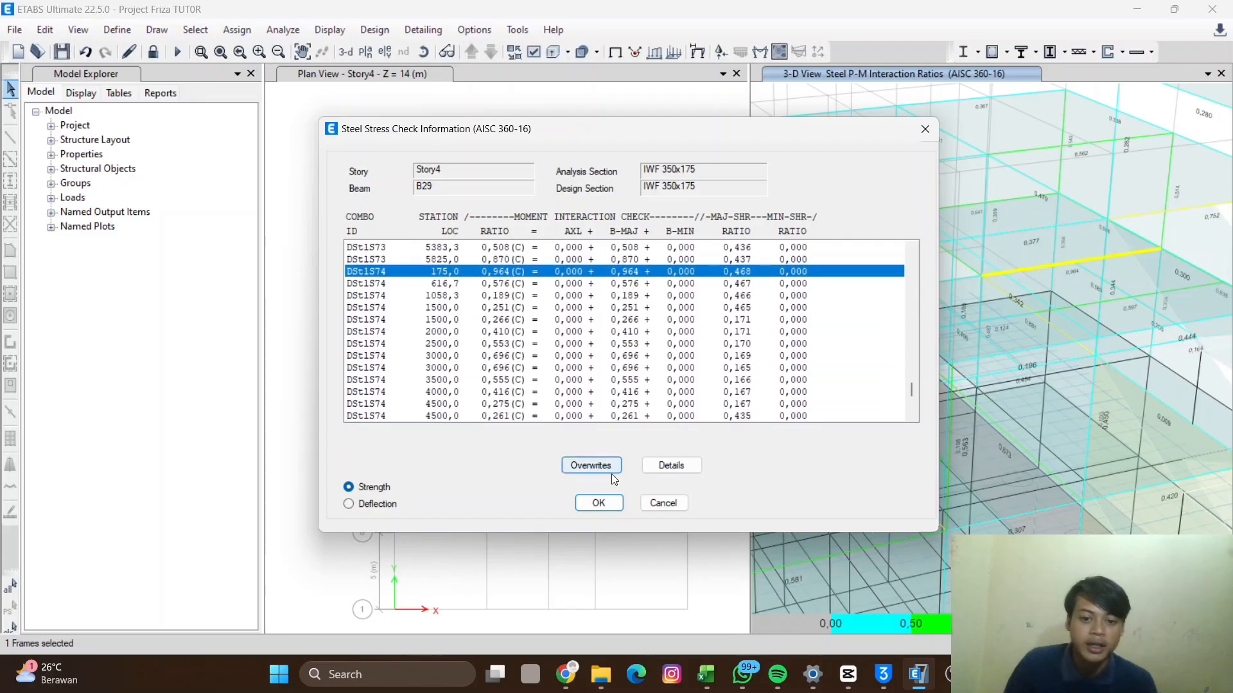
- View the beam's design details report and close it
left_click(669, 464)
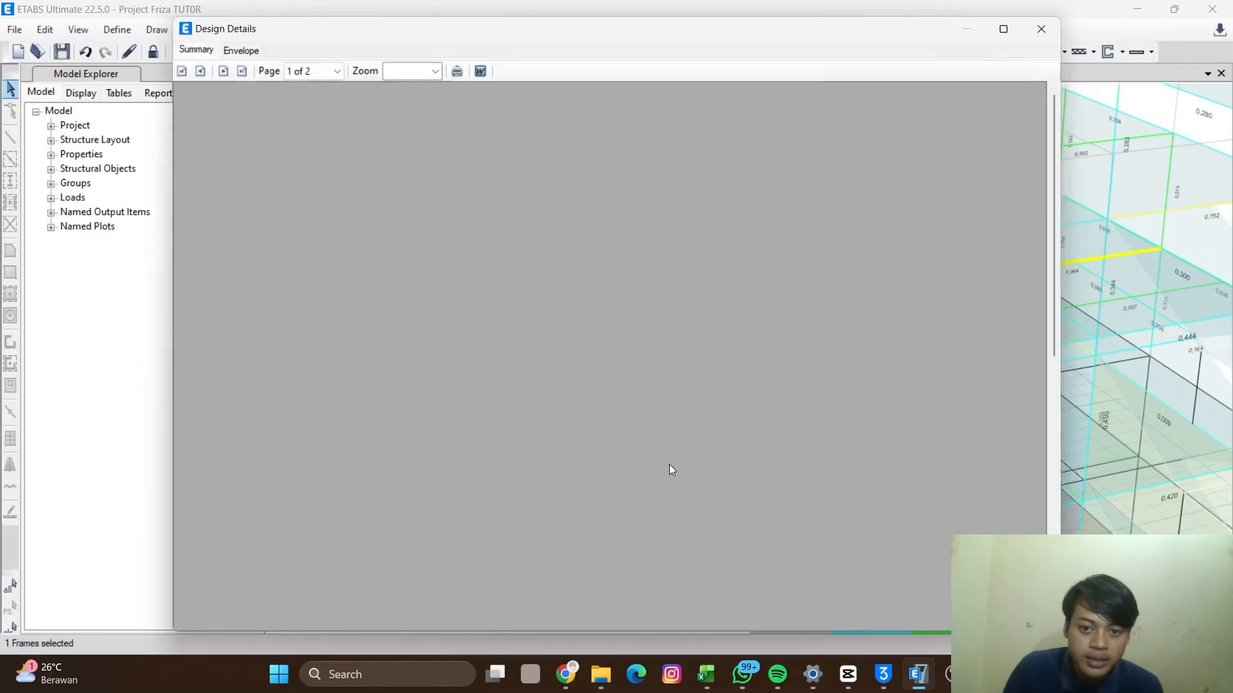
scroll(627, 401, "down", 1)
scroll(660, 353, "up", 1)
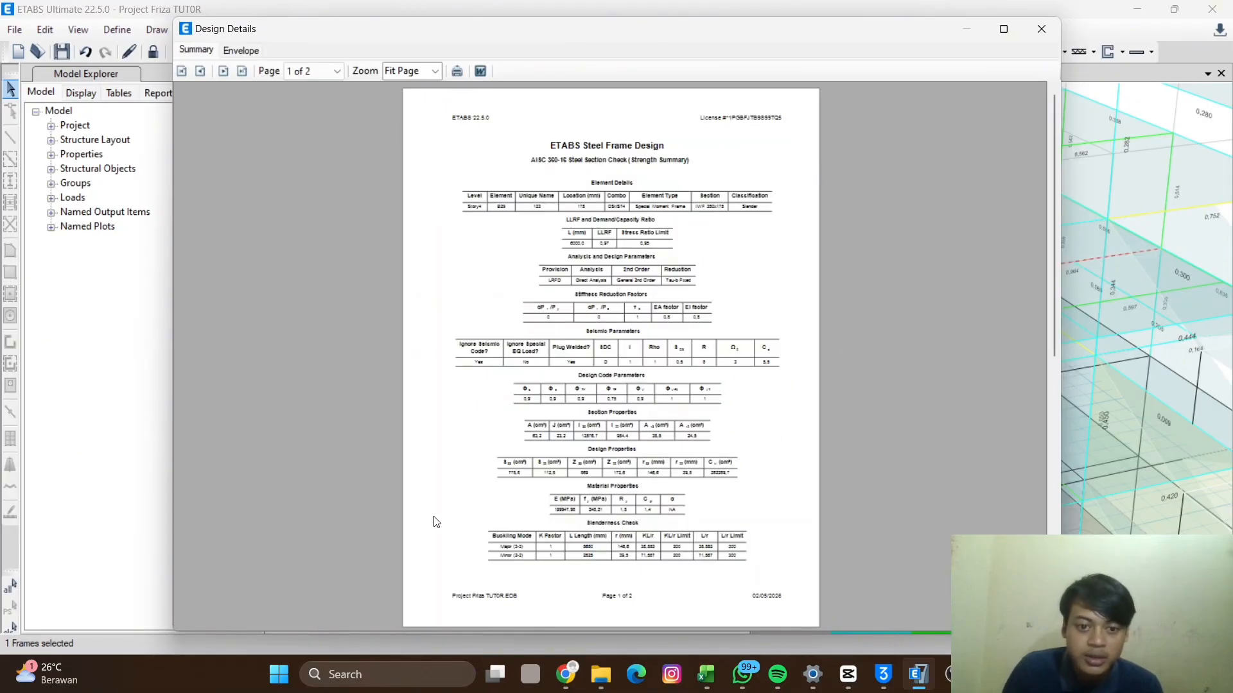
left_click(1041, 28)
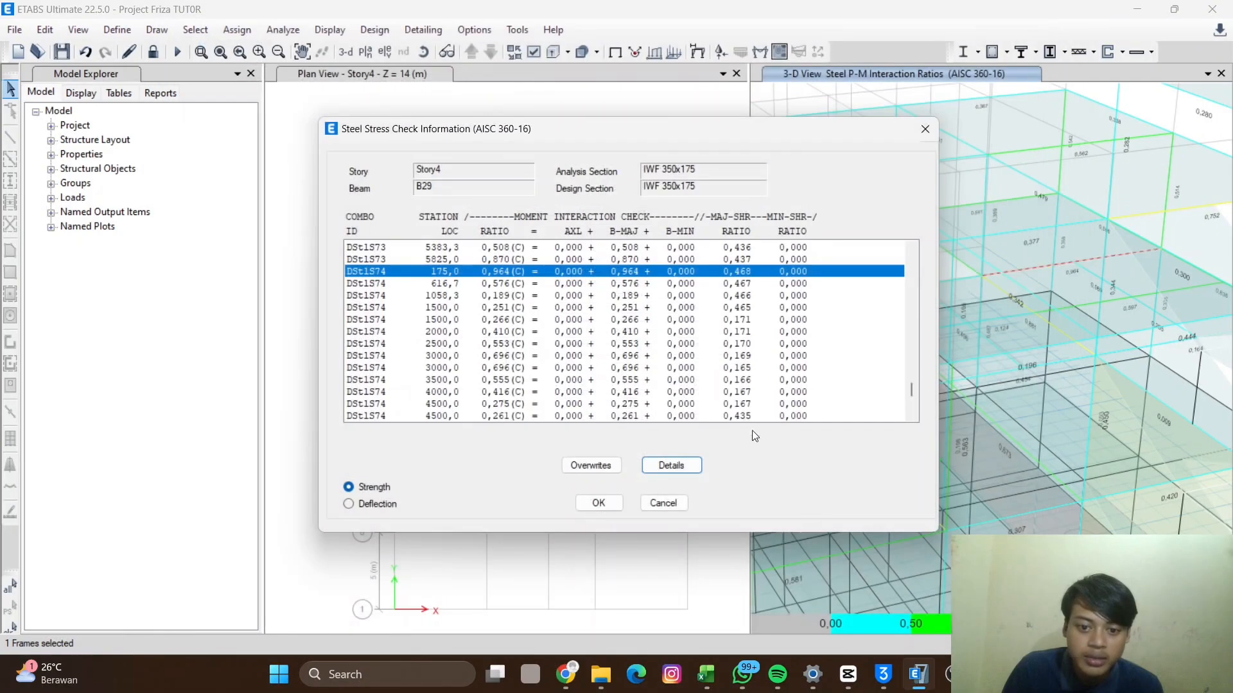
- Review the beam's steel frame design overwrites, then cancel out of both dialogs
left_click(590, 465)
scroll(580, 380, "down", 4)
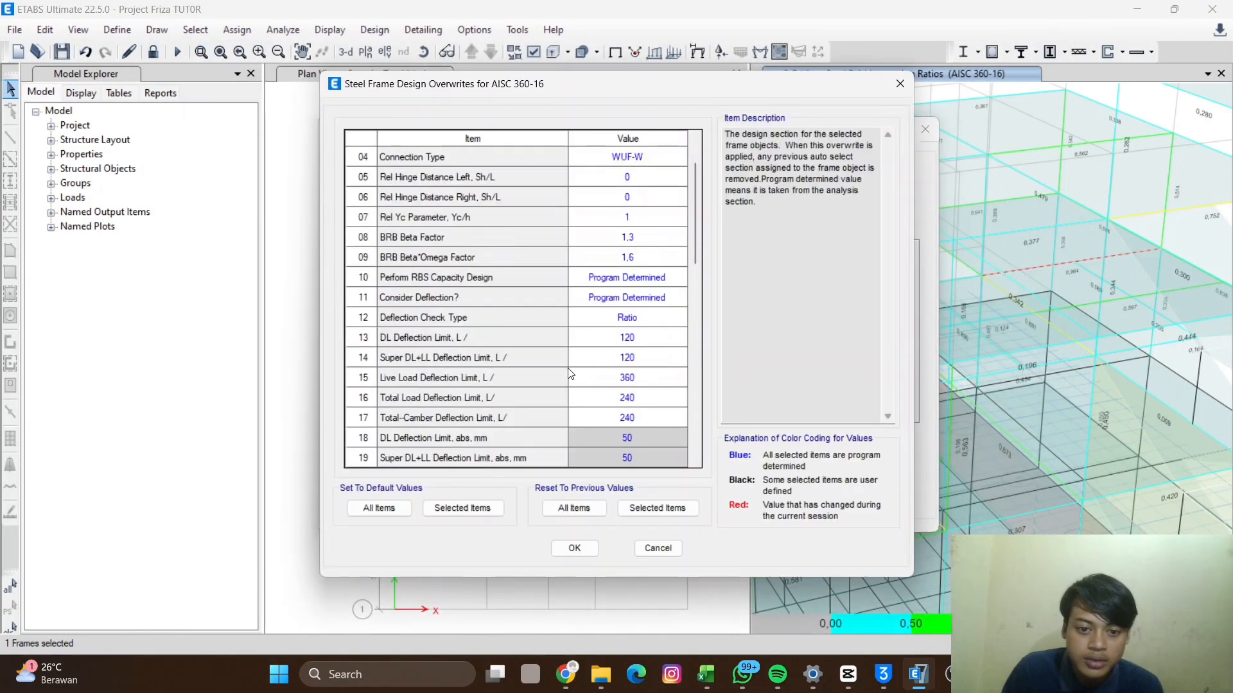
scroll(579, 381, "down", 6)
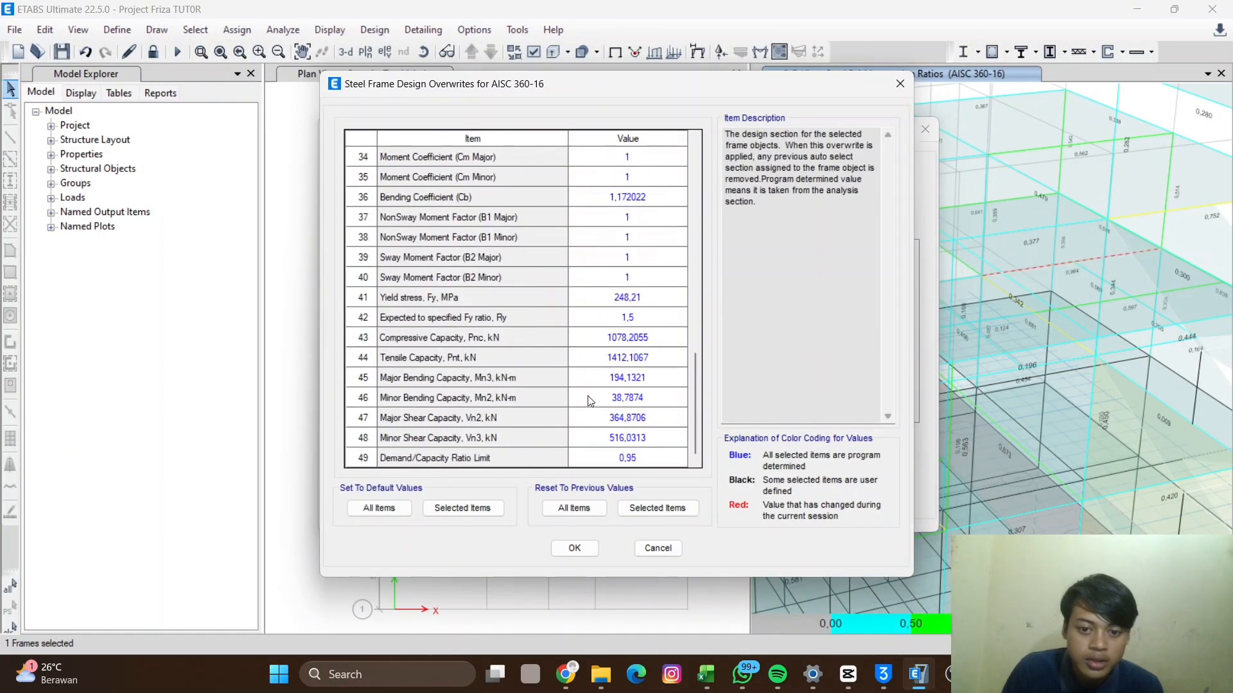
scroll(639, 283, "up", 10)
scroll(655, 443, "down", 3)
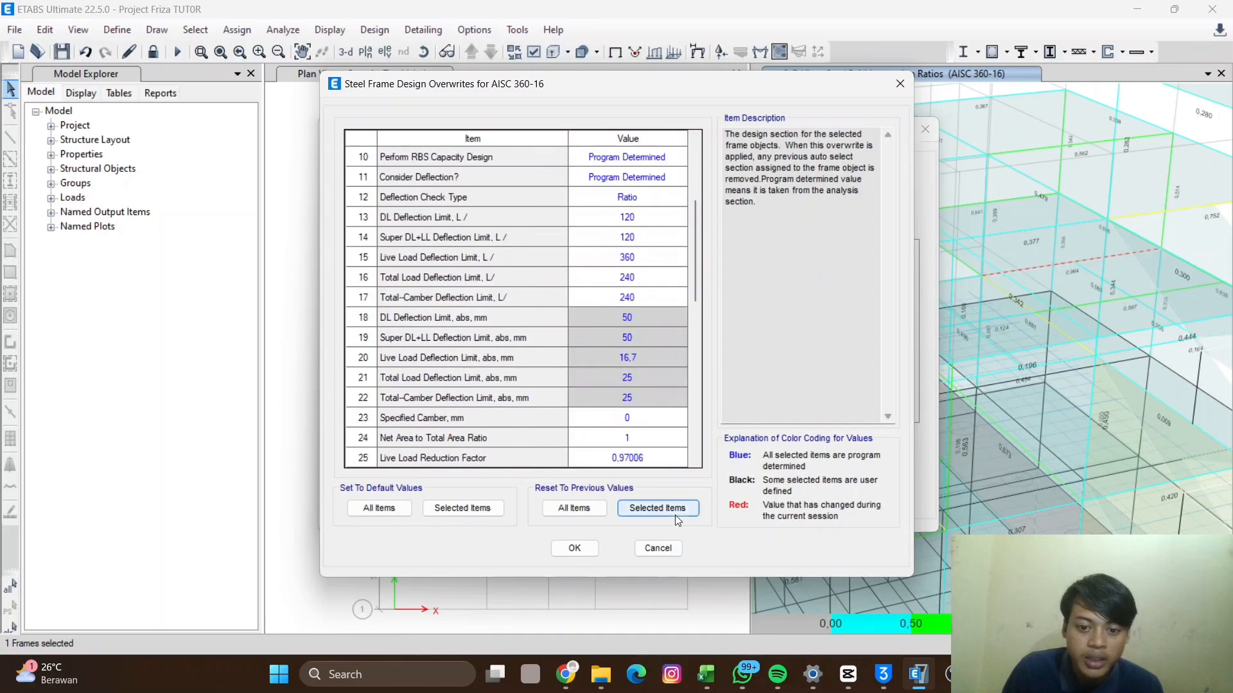
left_click(648, 554)
left_click(664, 503)
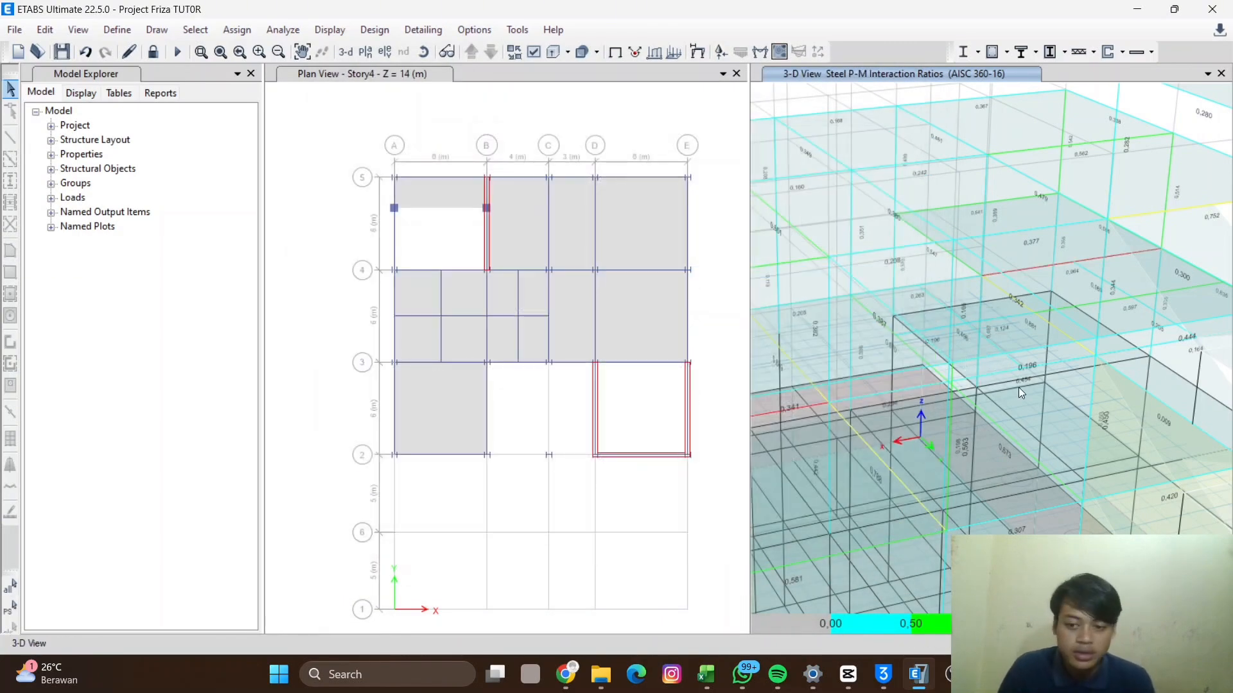
scroll(1018, 388, "down", 10)
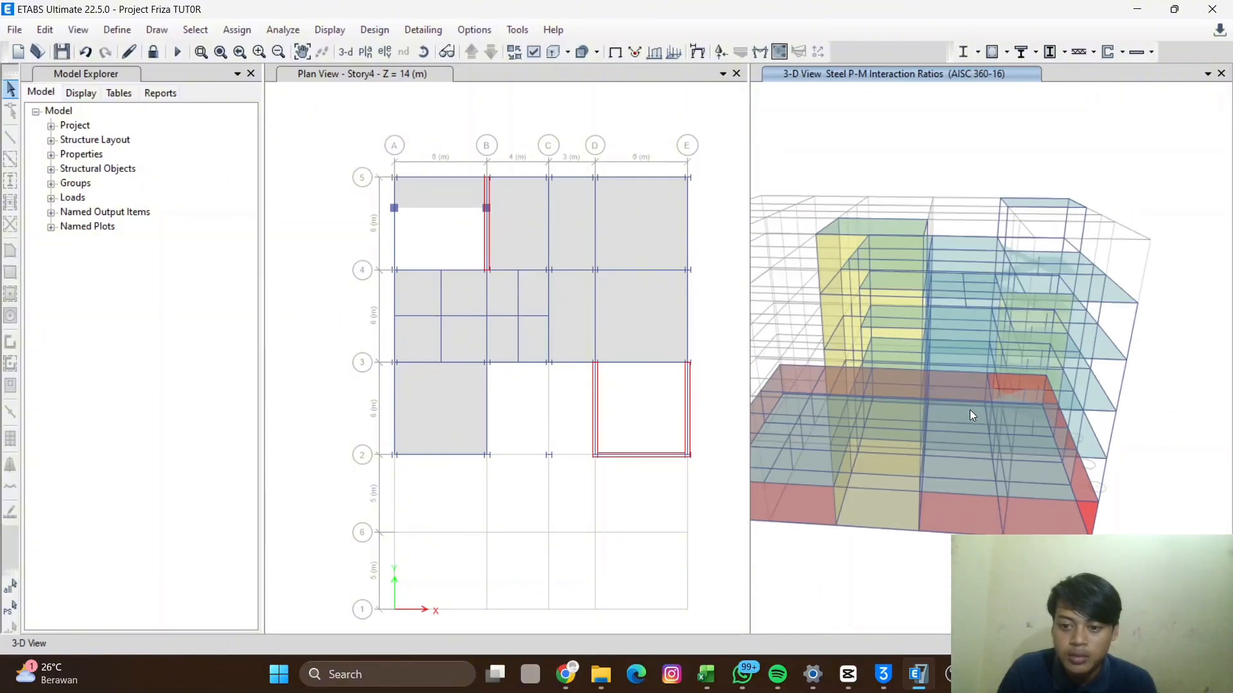
- Zoom and pan the 3D view to examine the steel P-M interaction ratio labels on the beams around Story4
scroll(942, 370, "up", 8)
middle_click_drag(938, 363, 1051, 363, "shift")
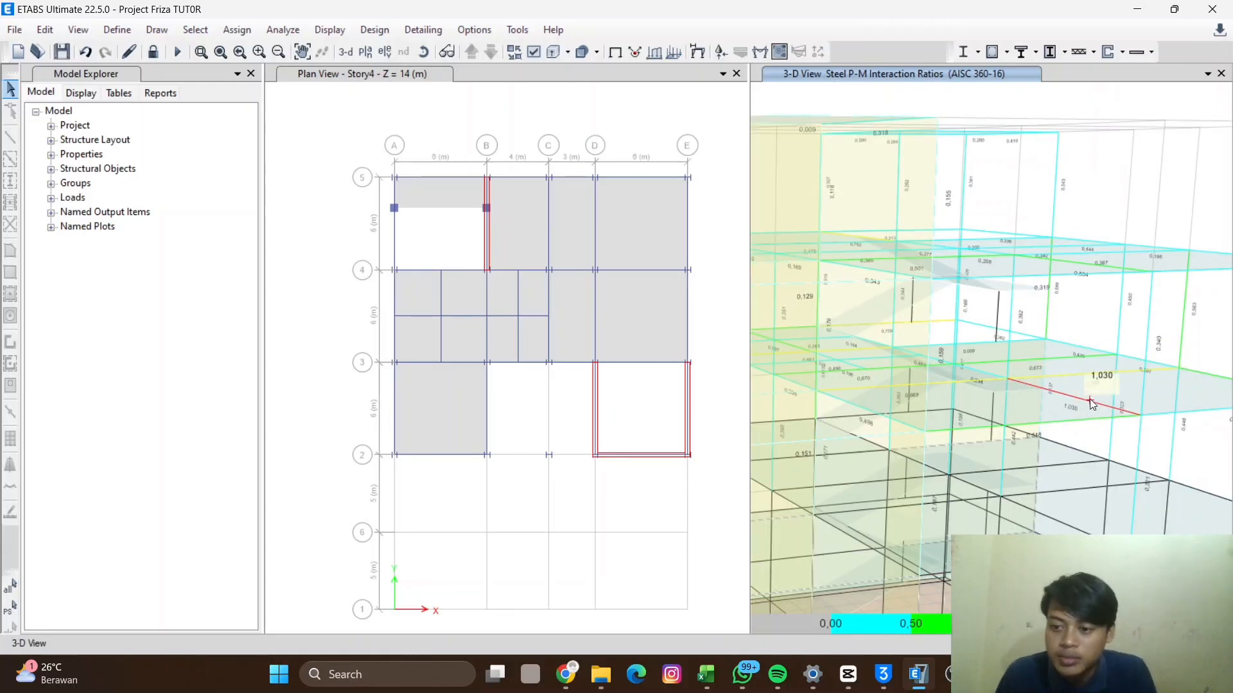
scroll(1085, 399, "up", 5)
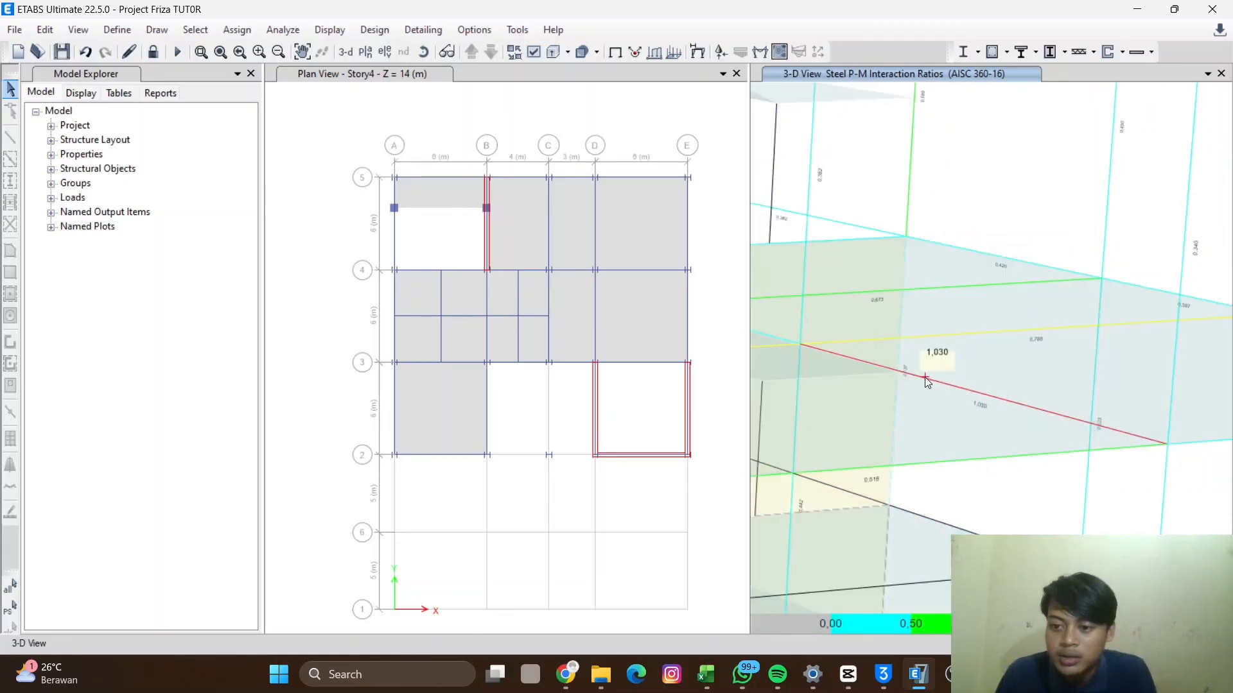
scroll(953, 395, "down", 5)
mouse_move(1055, 421)
mouse_move(974, 395)
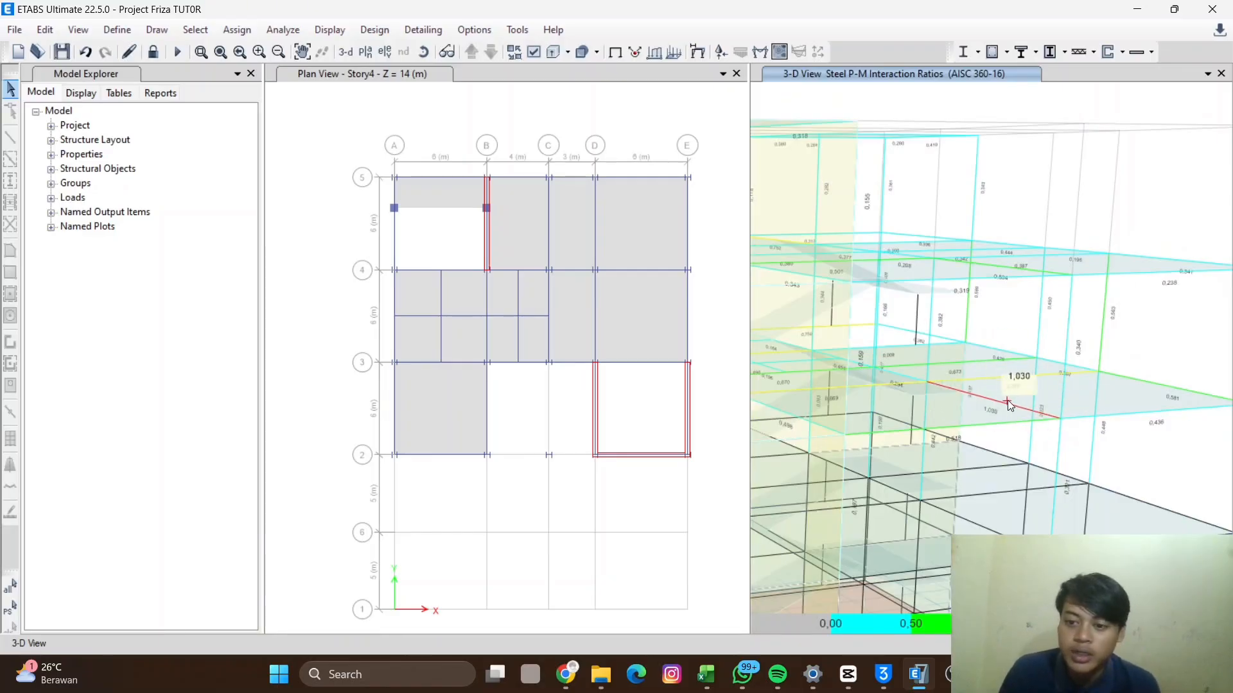
middle_click_drag(1039, 466, 999, 445, "shift")
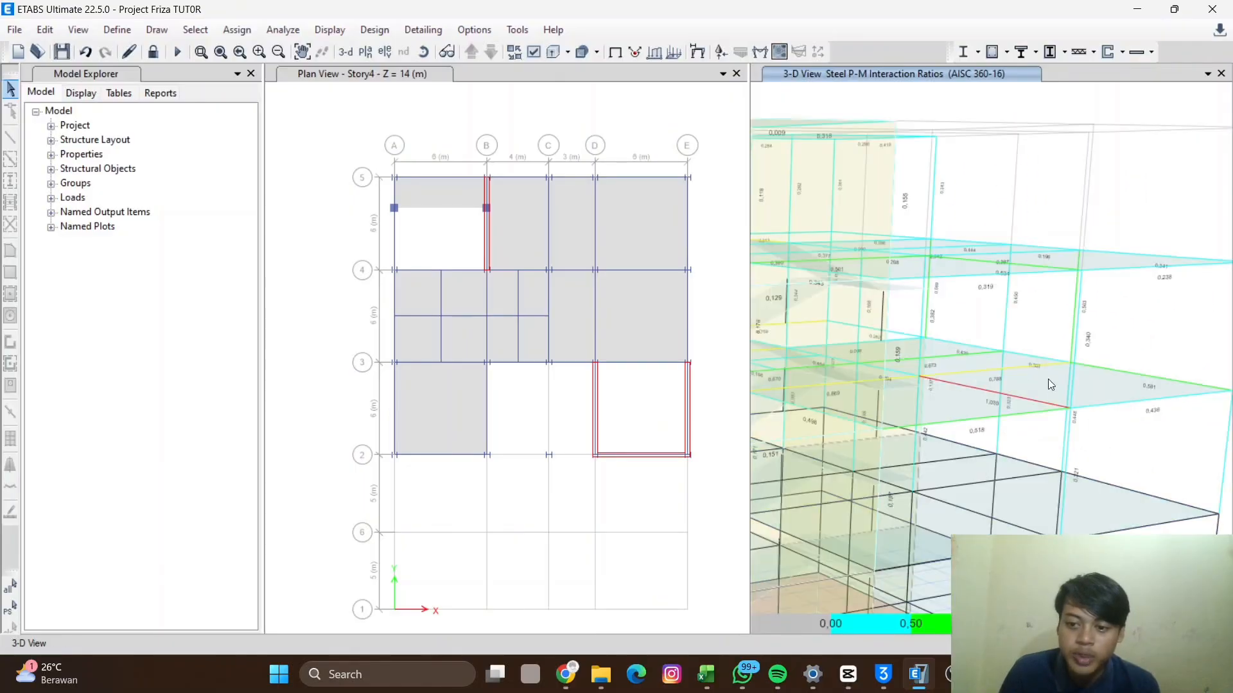
scroll(899, 448, "down", 5)
scroll(864, 447, "up", 2)
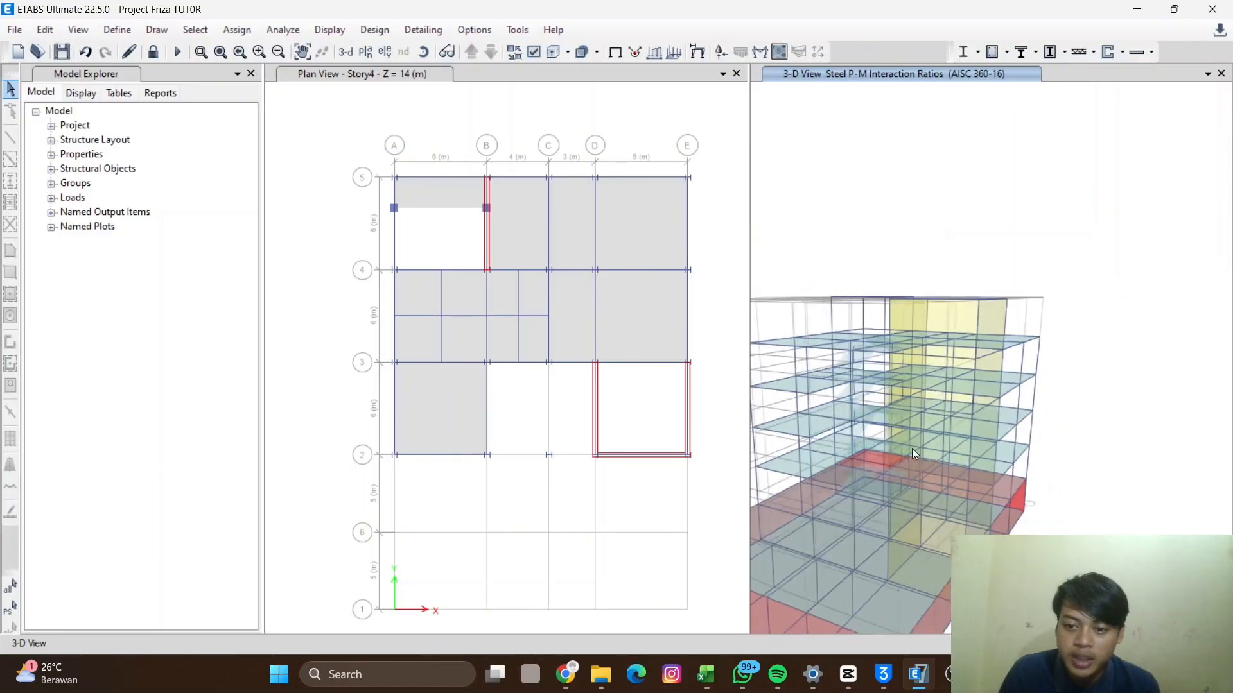
scroll(841, 417, "up", 3)
scroll(888, 445, "down", 2)
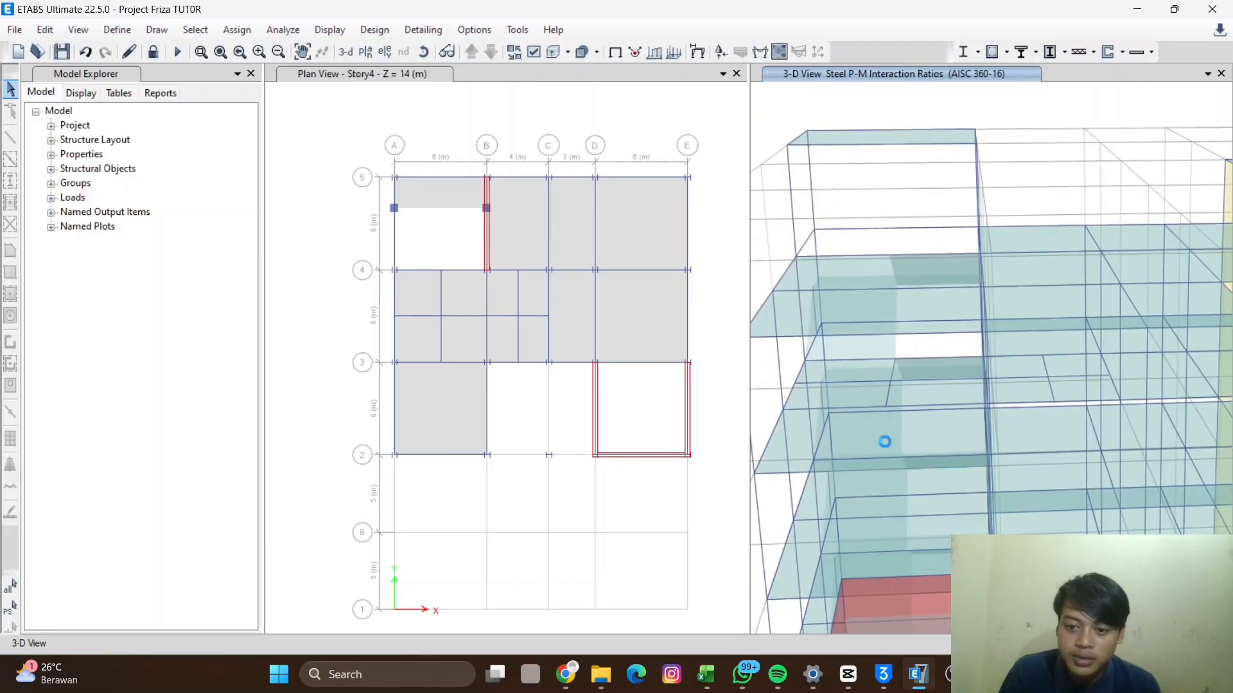